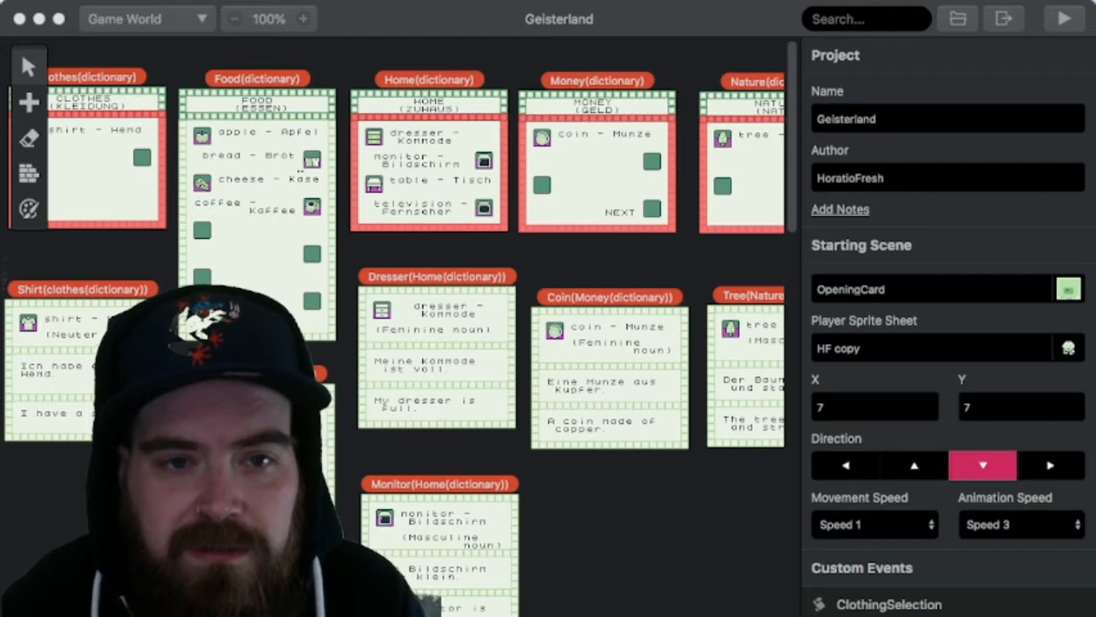
Step: Examine the food, home, money and nature dictionary scenes and their word cards in the game world, enlarging the view to 200%
scroll(394, 342, "right", 5)
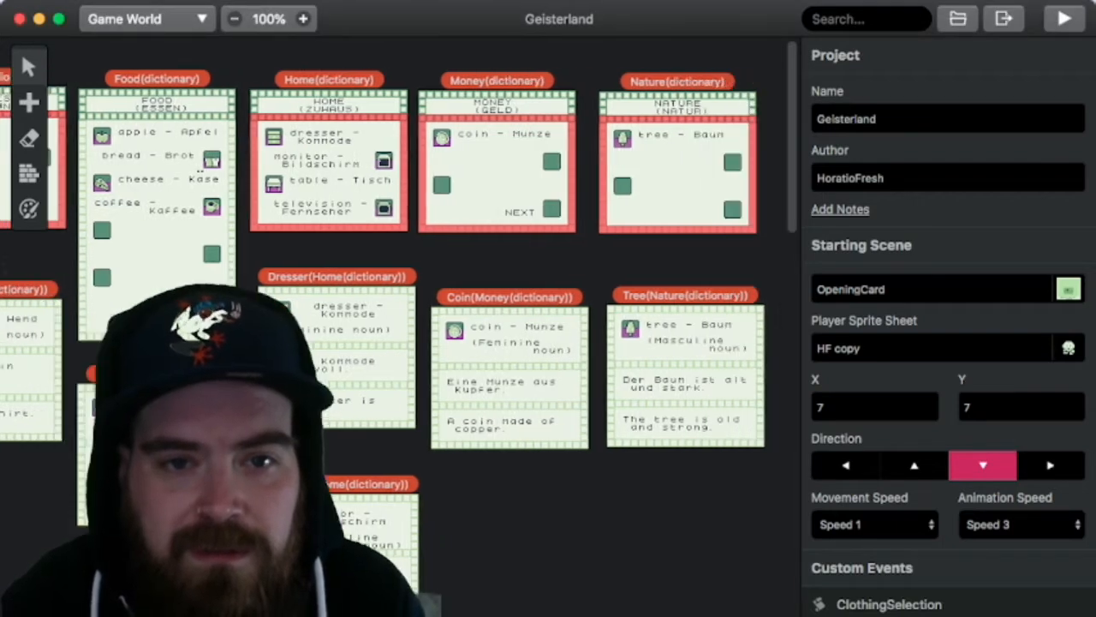
scroll(394, 342, "down", 10)
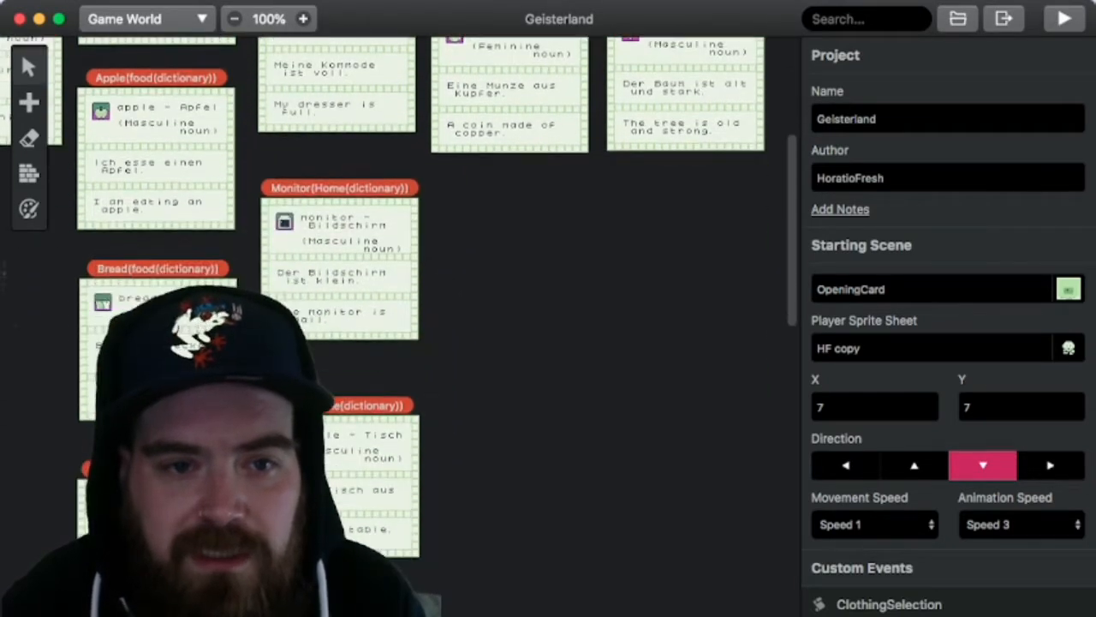
scroll(394, 343, "down", 10)
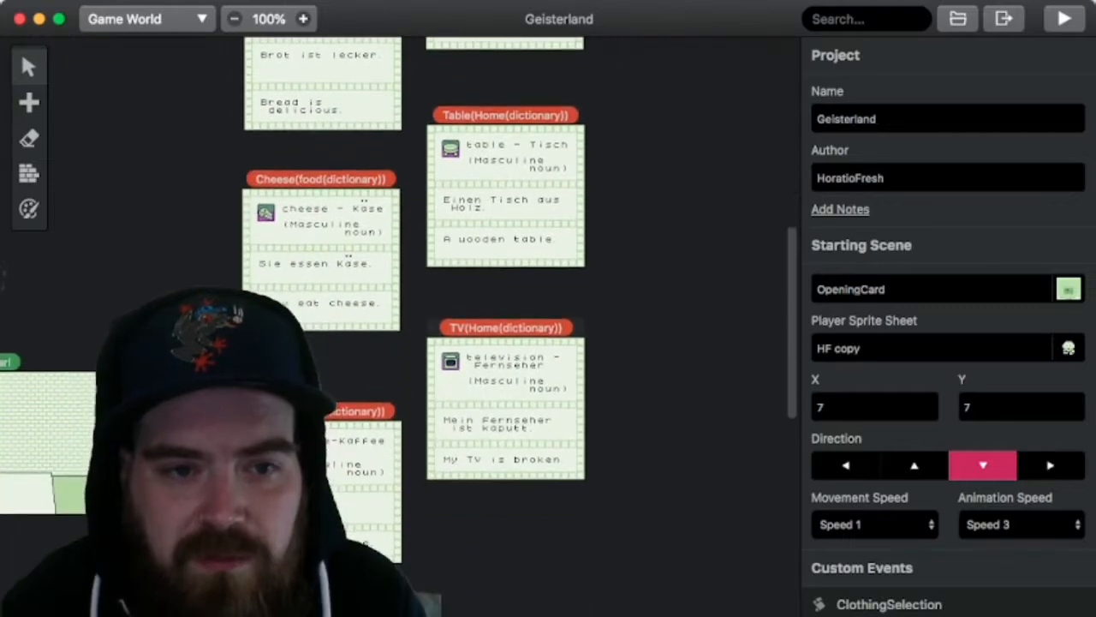
scroll(394, 342, "up", 1)
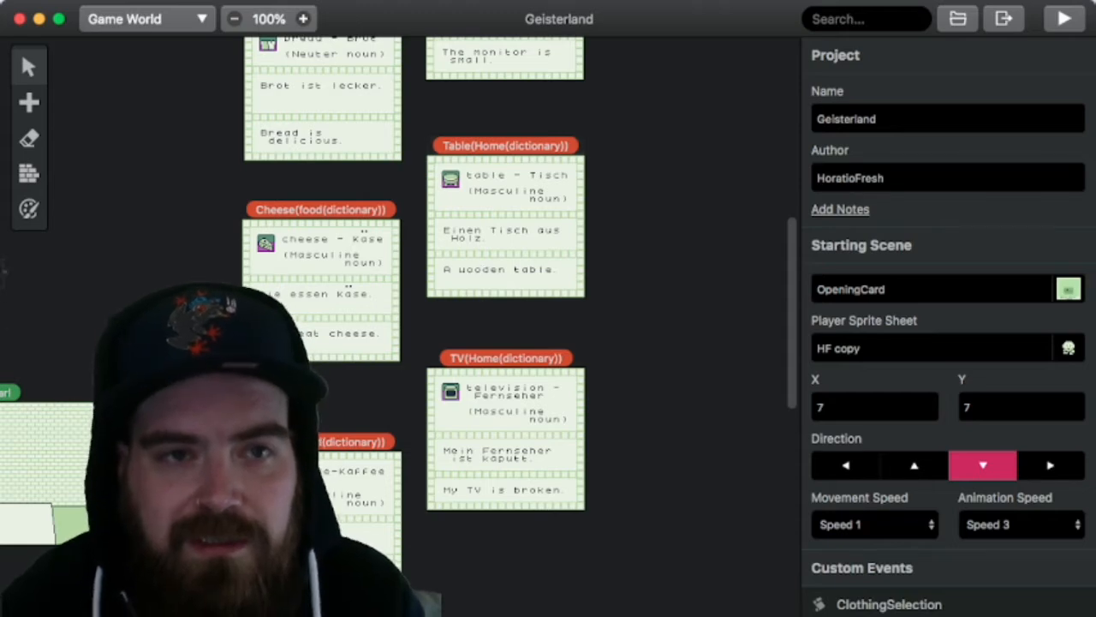
left_click(303, 19)
scroll(322, 208, "up", 2)
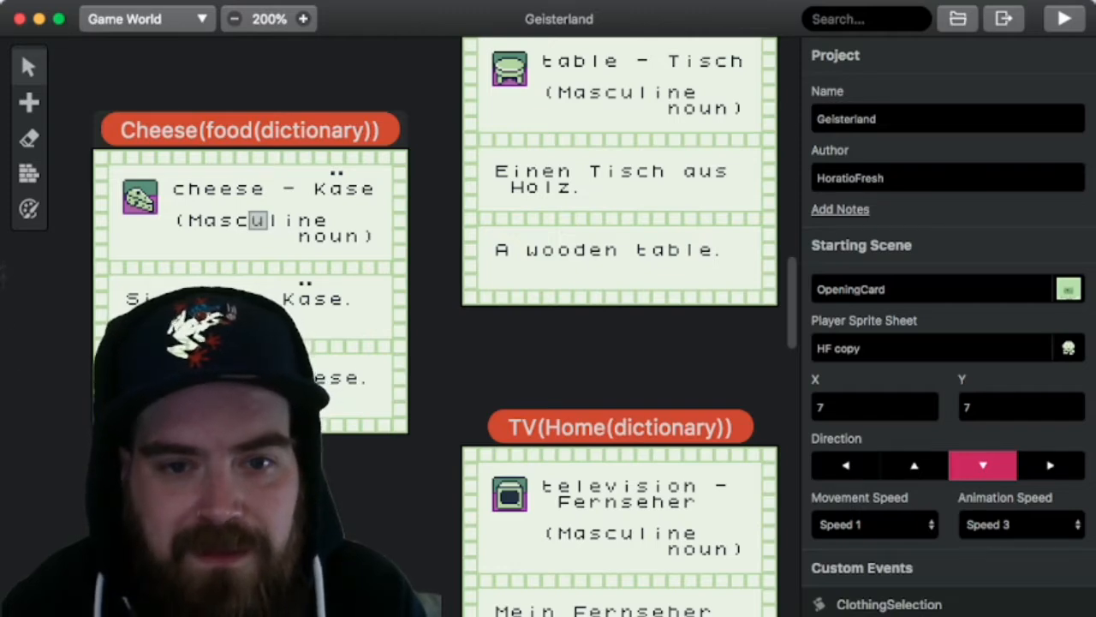
scroll(258, 220, "down", 10)
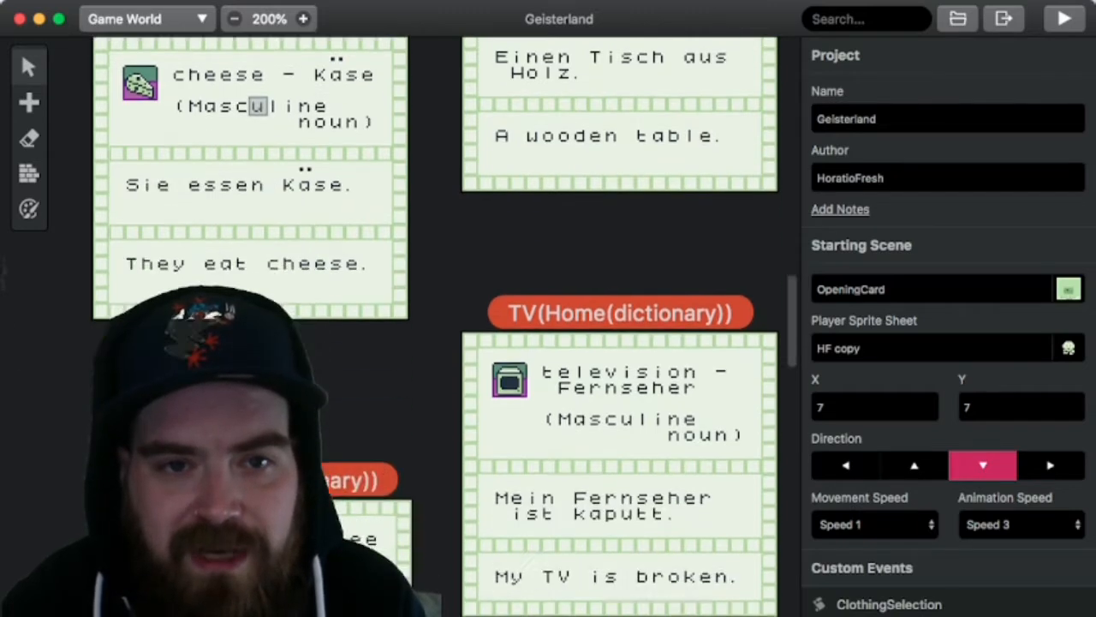
scroll(436, 324, "down", 3)
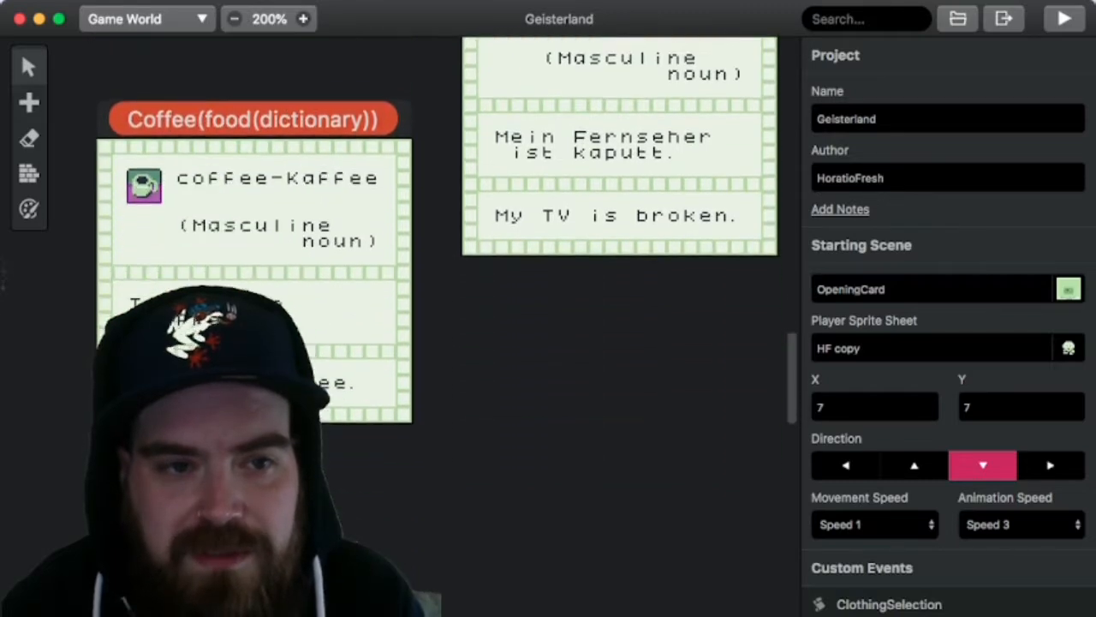
scroll(435, 324, "up", 12)
scroll(619, 326, "up", 14)
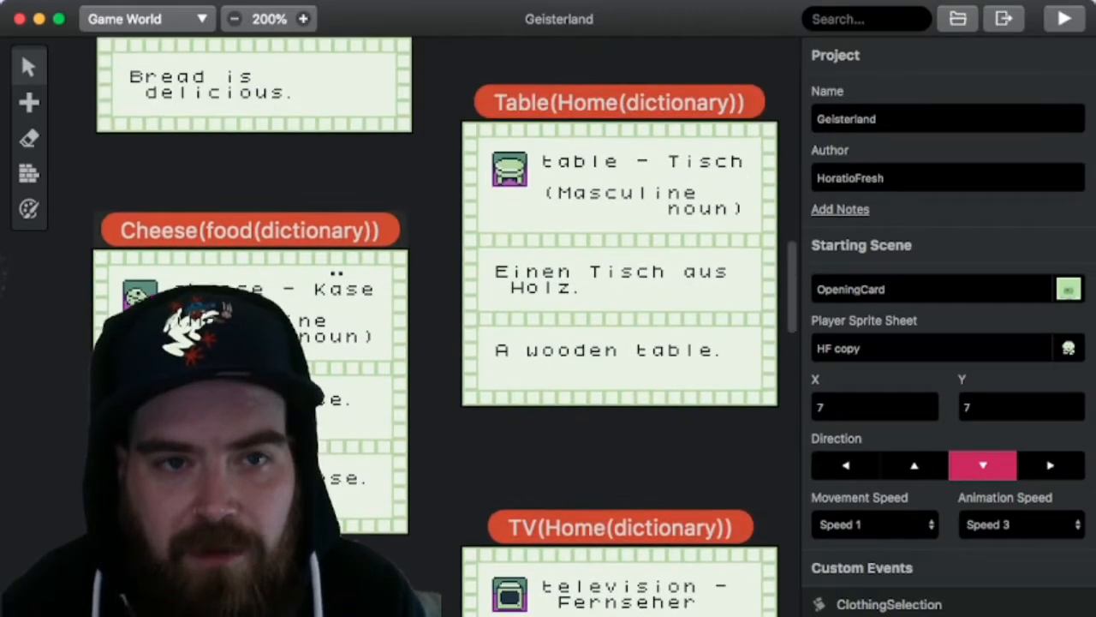
scroll(619, 326, "up", 8)
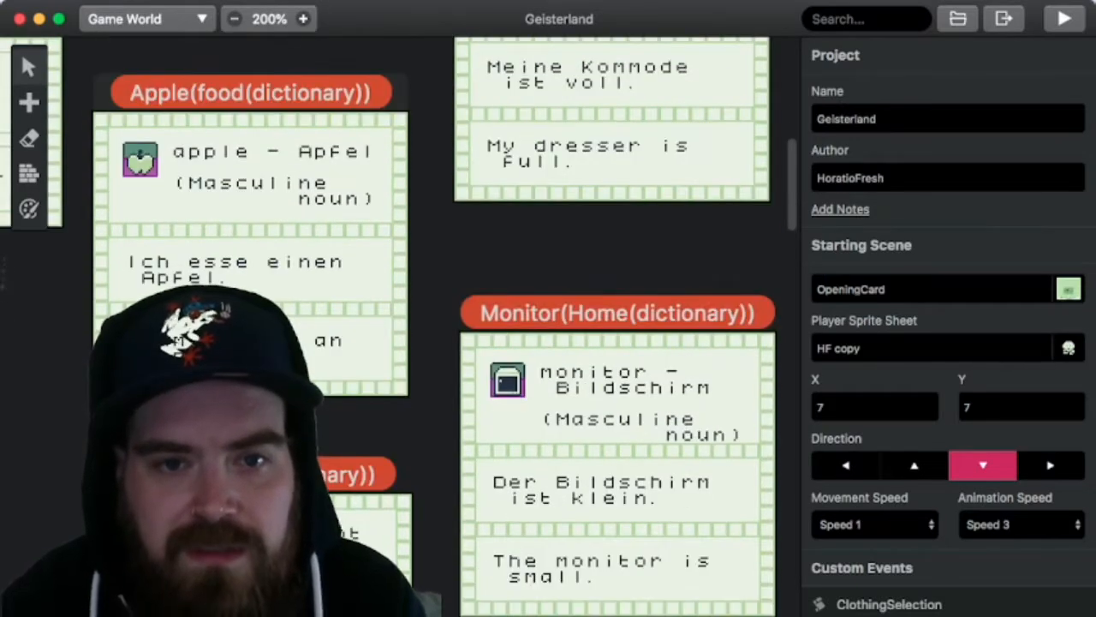
scroll(619, 326, "up", 3)
scroll(619, 326, "up", 9)
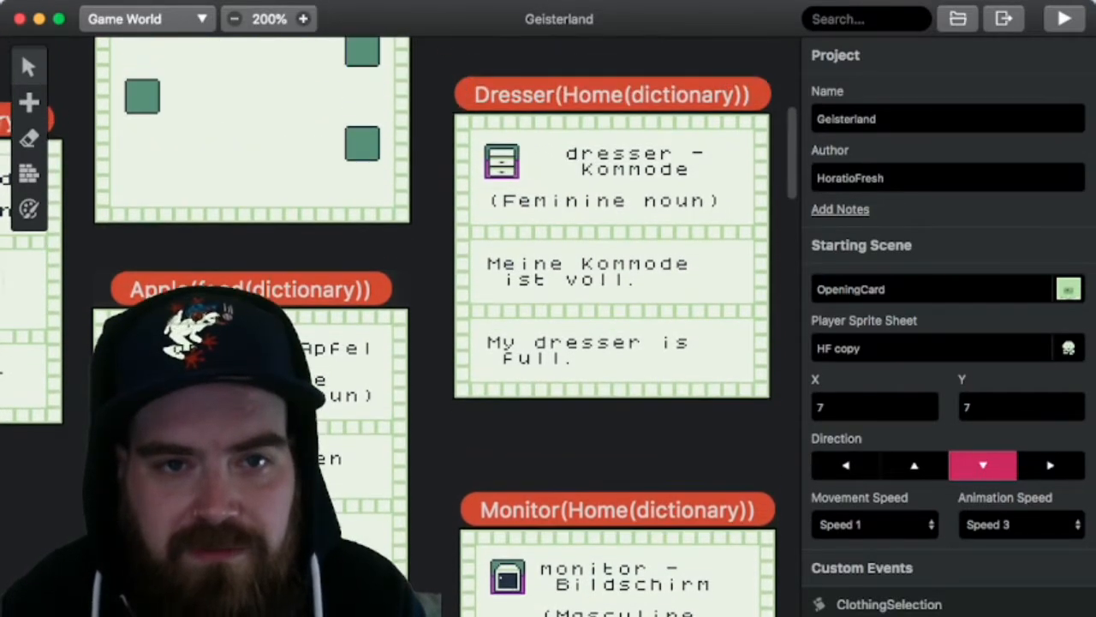
scroll(619, 326, "up", 4)
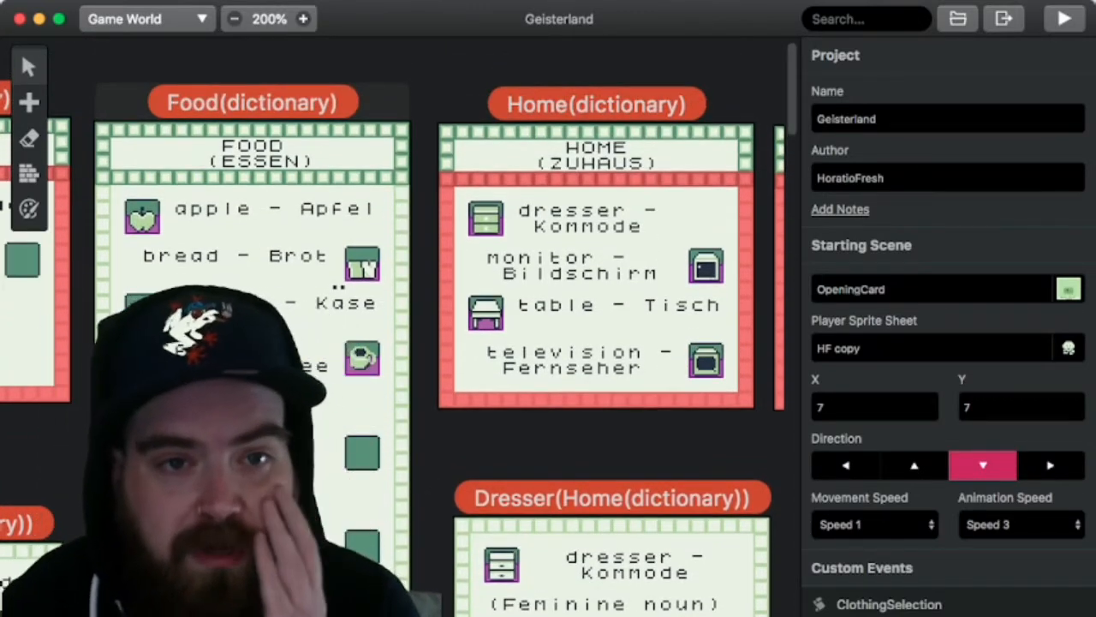
scroll(620, 326, "right", 4)
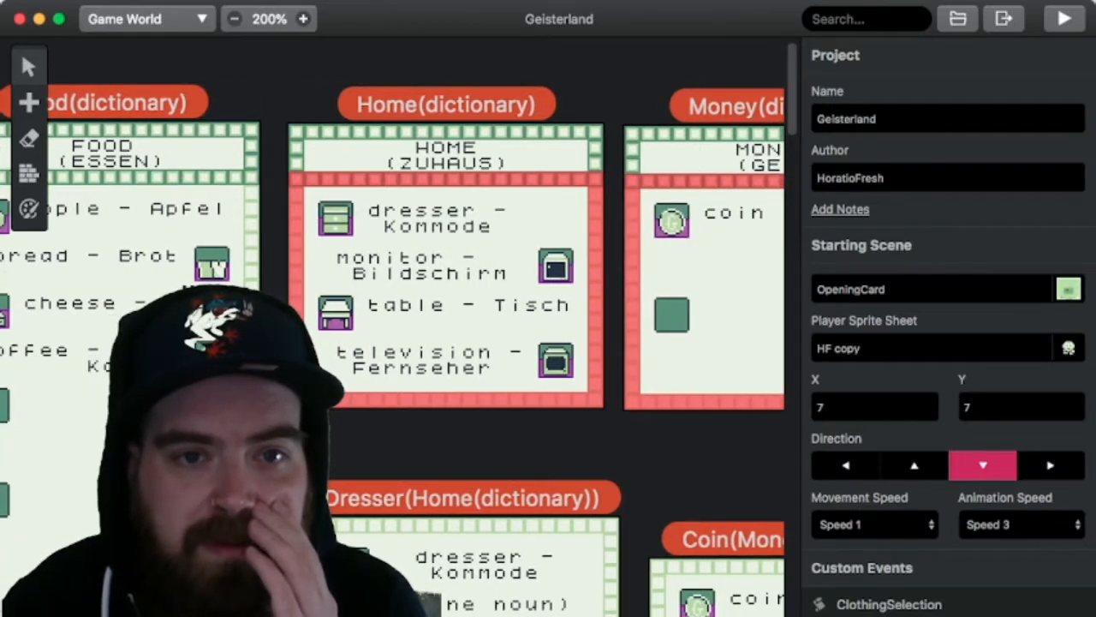
scroll(394, 342, "right", 2)
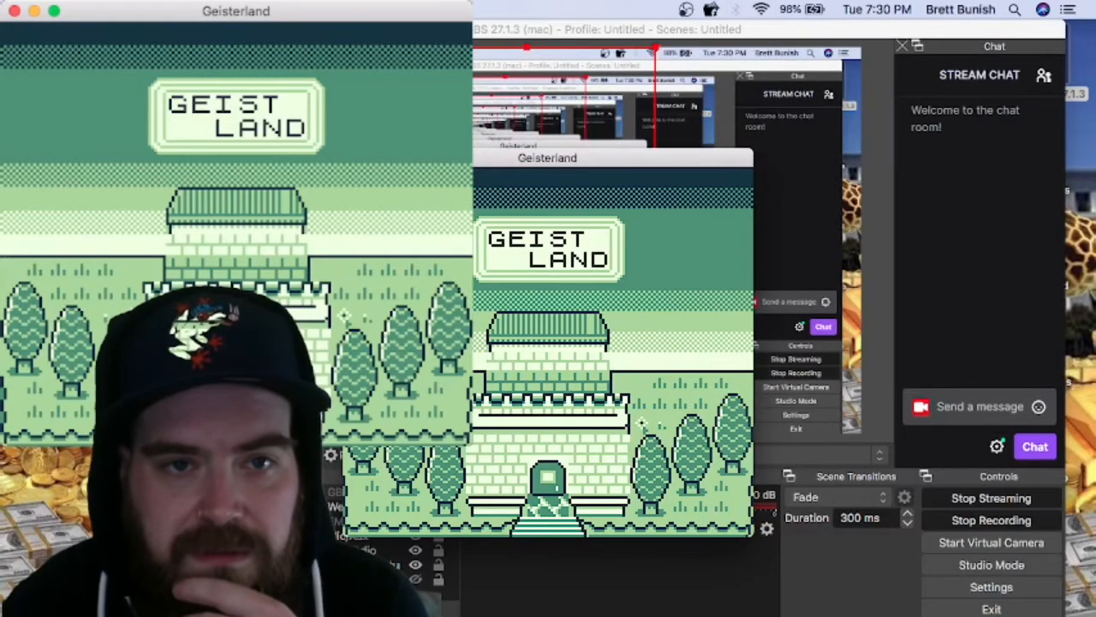
Step: Switch to Tiled and look through the letters and icons of the TILE SET BBALLFFF tileset
left_click(371, 157)
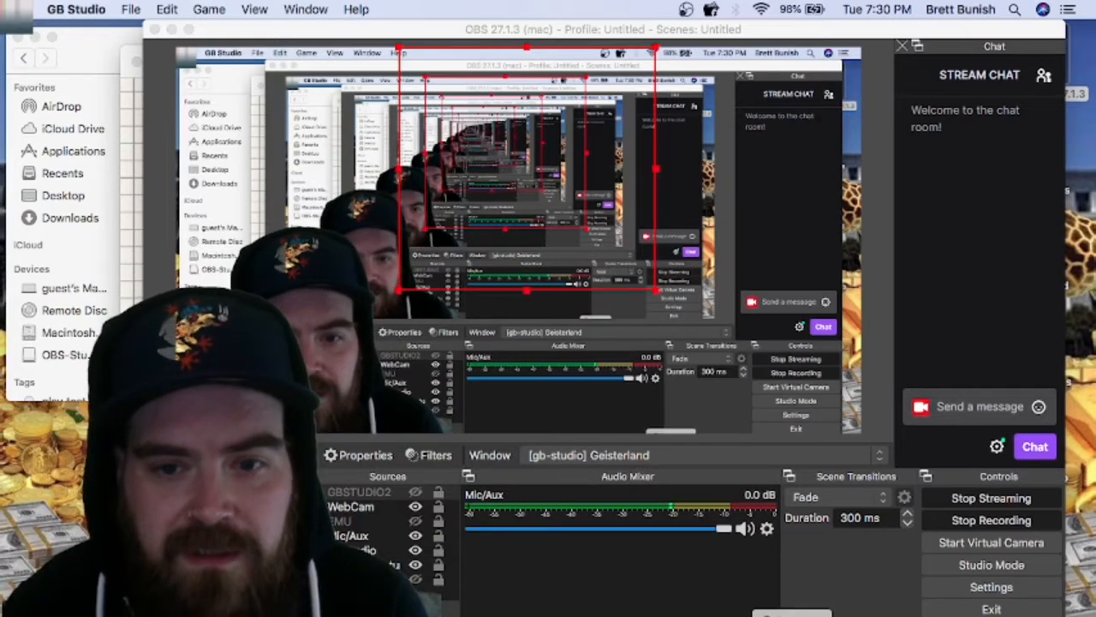
left_click(792, 613)
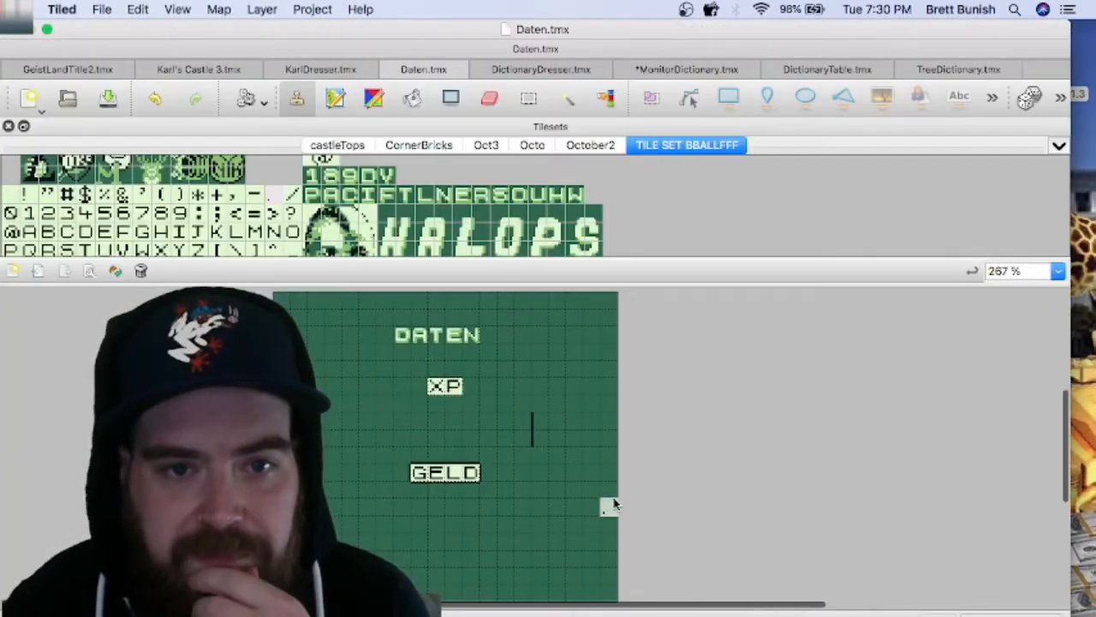
scroll(301, 221, "down", 3)
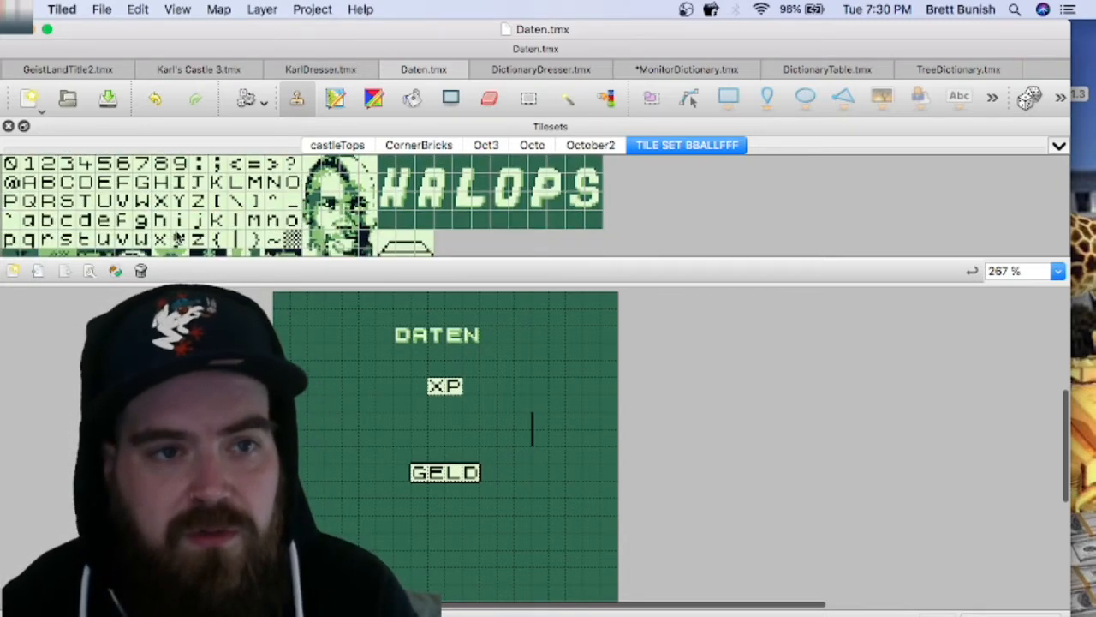
scroll(114, 202, "down", 3)
scroll(114, 202, "up", 3)
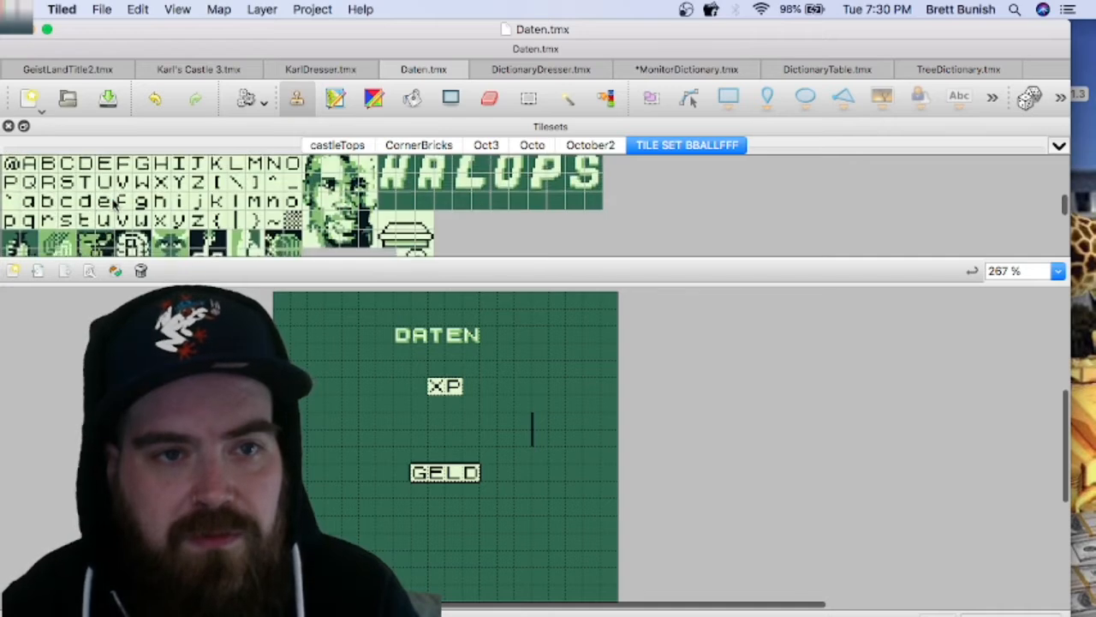
scroll(114, 204, "down", 1)
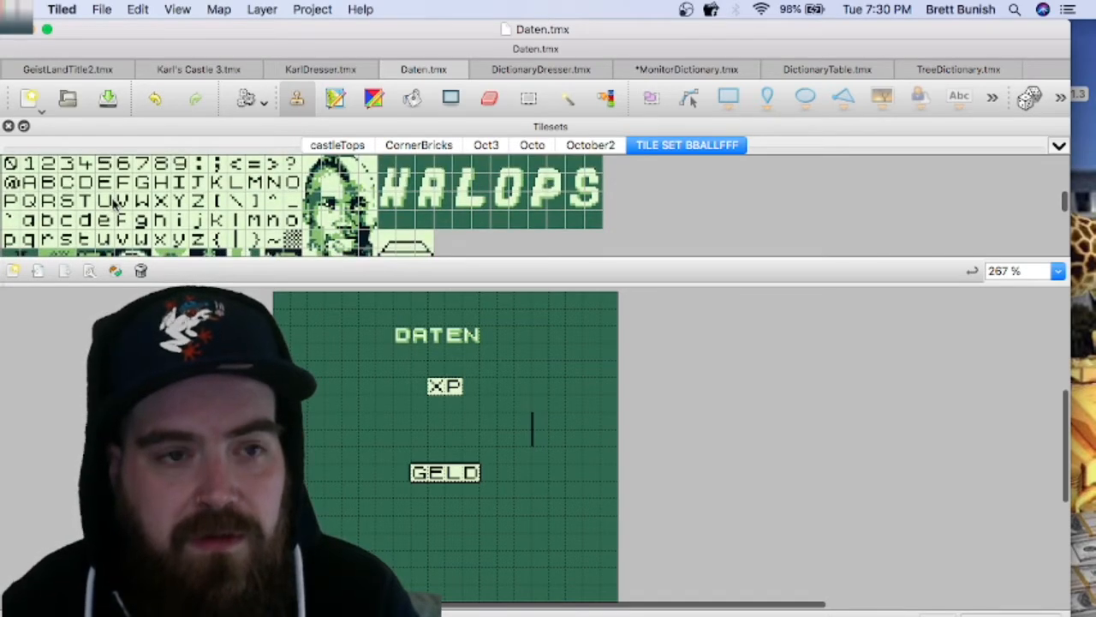
scroll(114, 202, "down", 10)
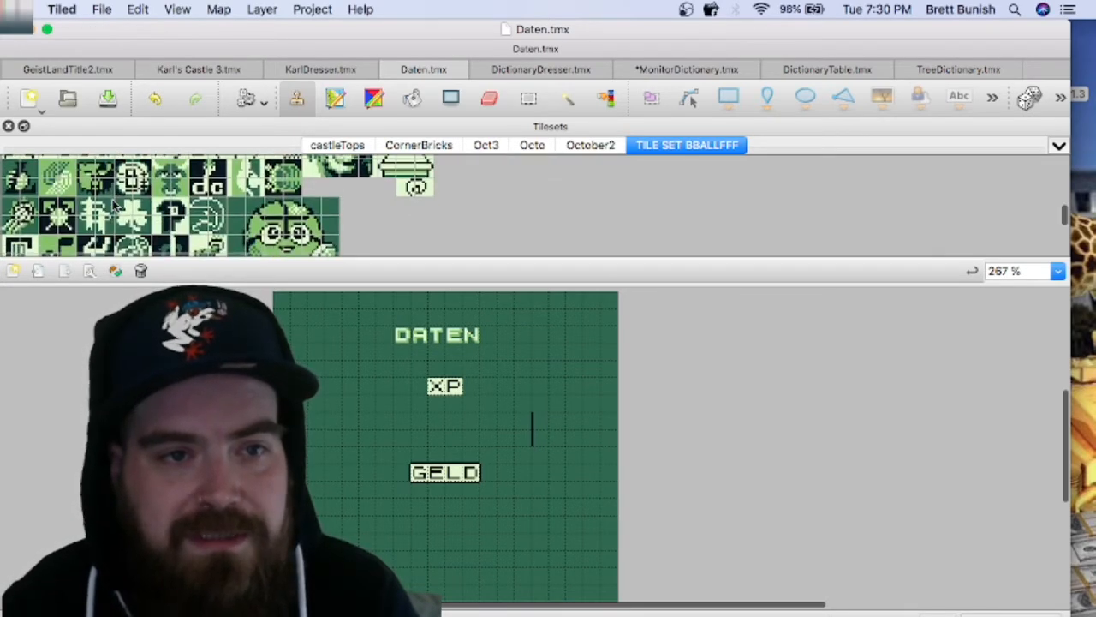
scroll(114, 202, "up", 5)
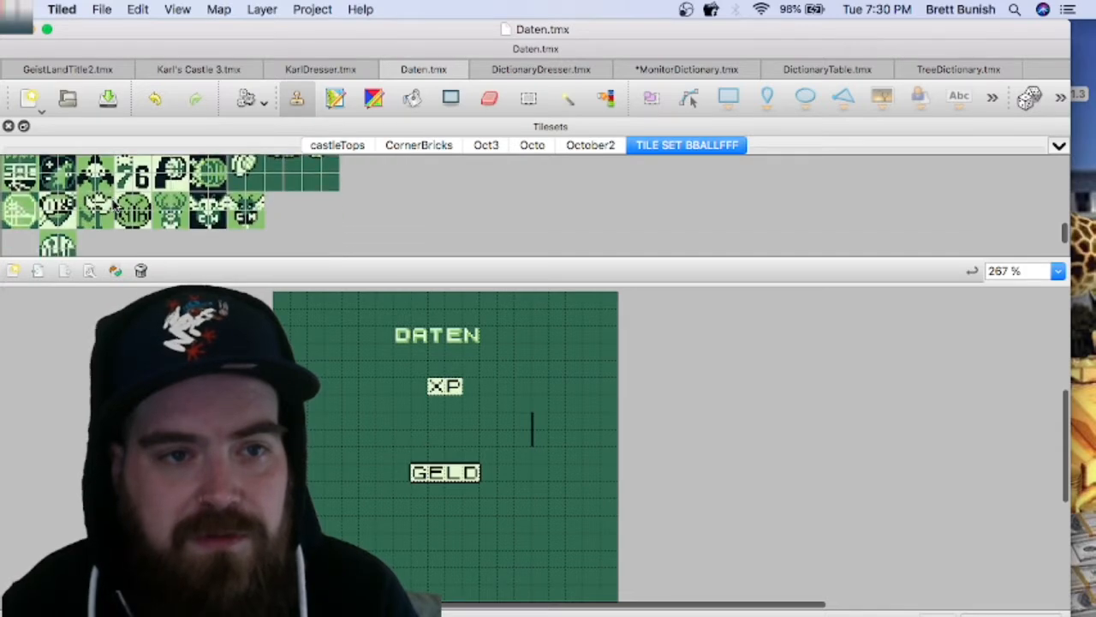
scroll(114, 203, "up", 6)
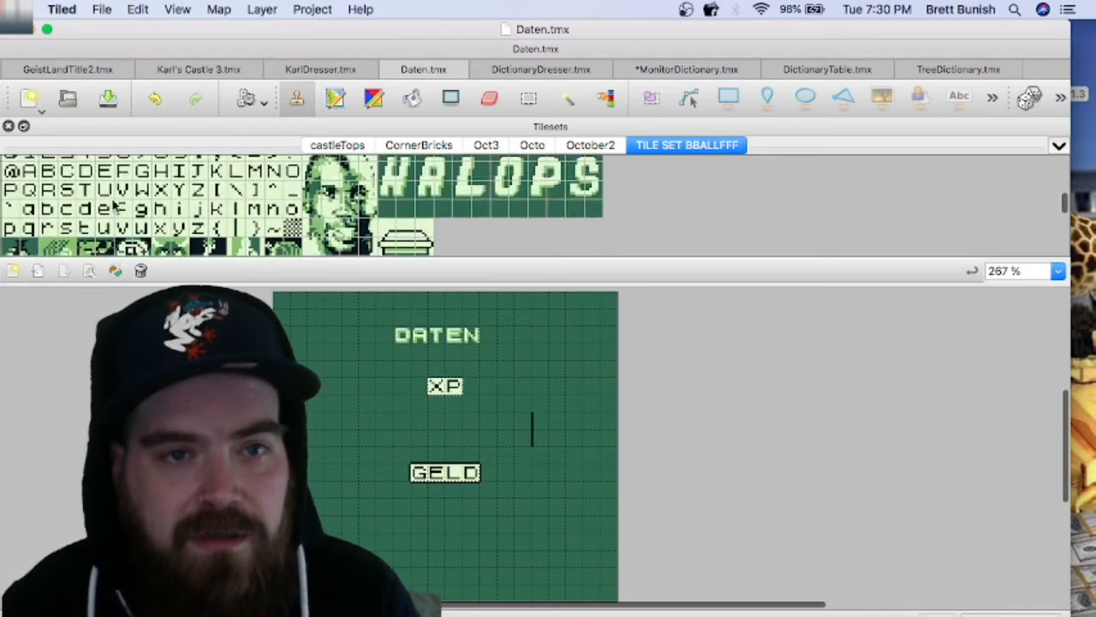
scroll(114, 202, "up", 2)
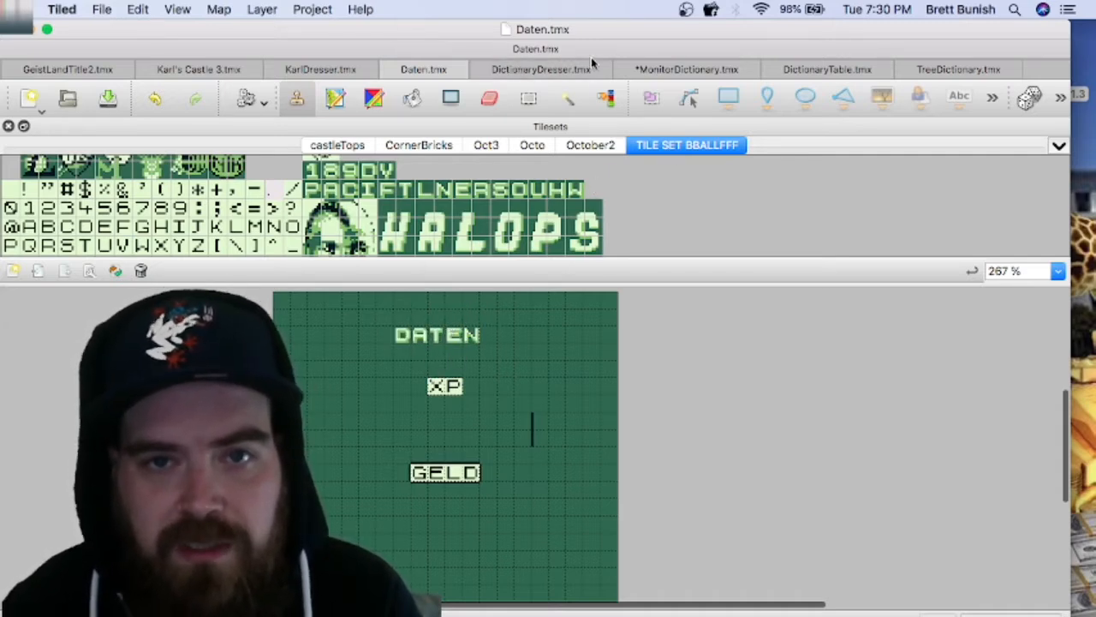
Step: Save the unsaved changes in the MonitorDictionary.tmx map
left_click(667, 72)
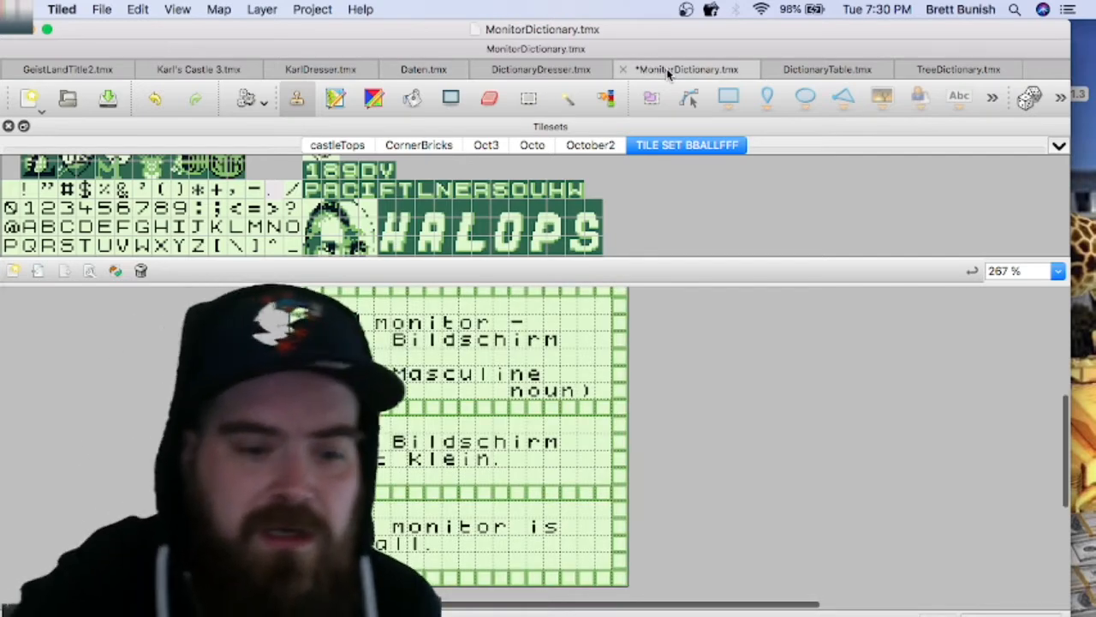
key("super+s")
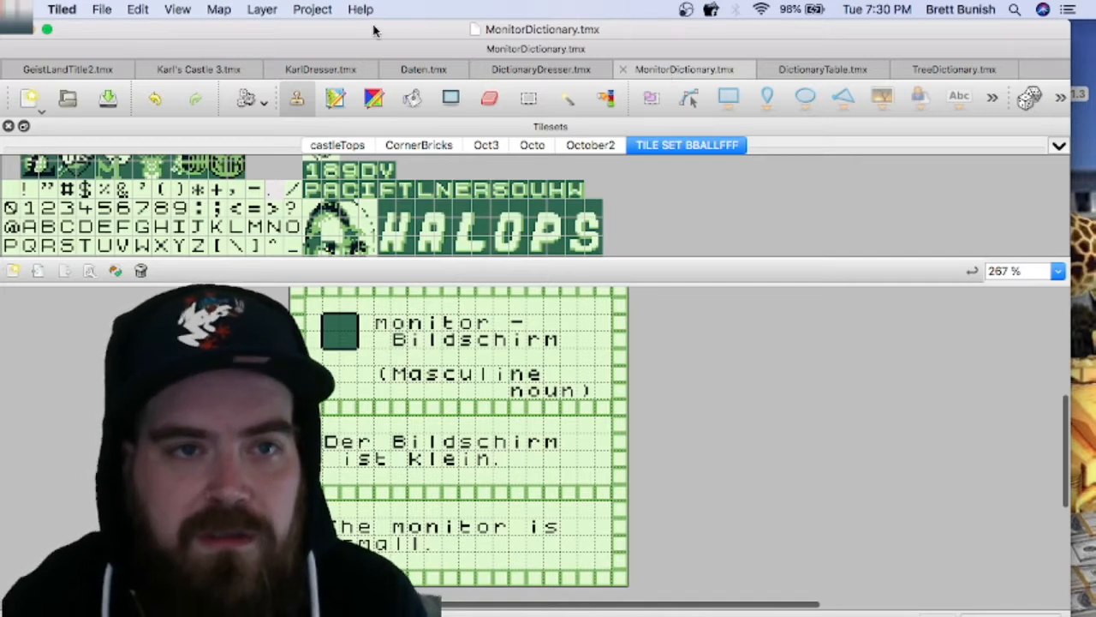
Step: Create a new orthogonal map of 20 by 18 tiles with 8 px tiles and save it as PantsDictionary in the TILER folder
left_click(101, 10)
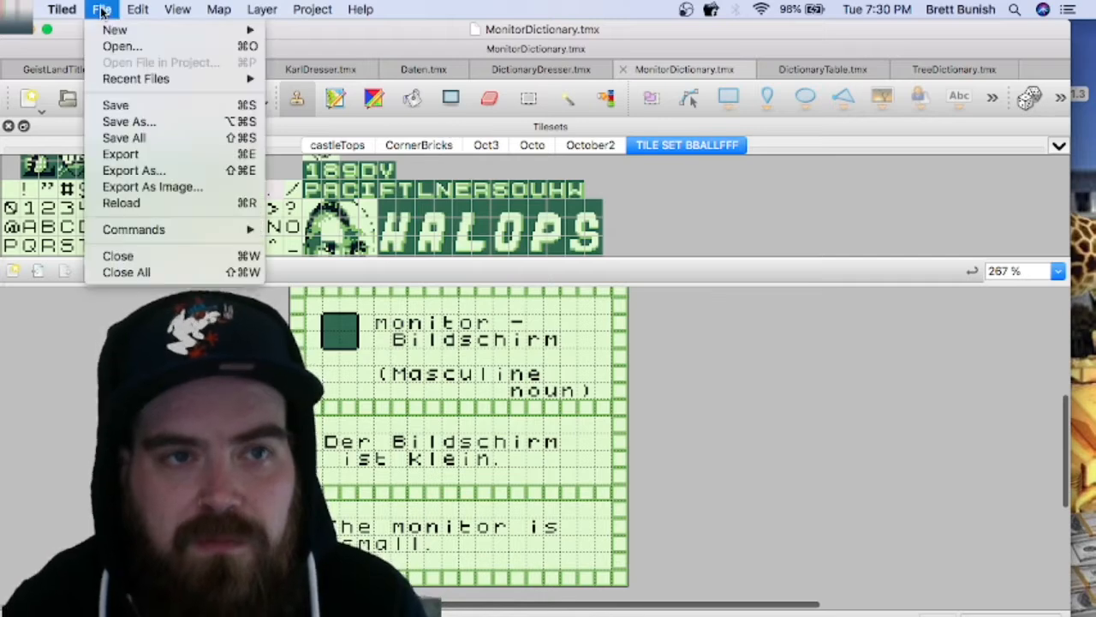
mouse_move(167, 32)
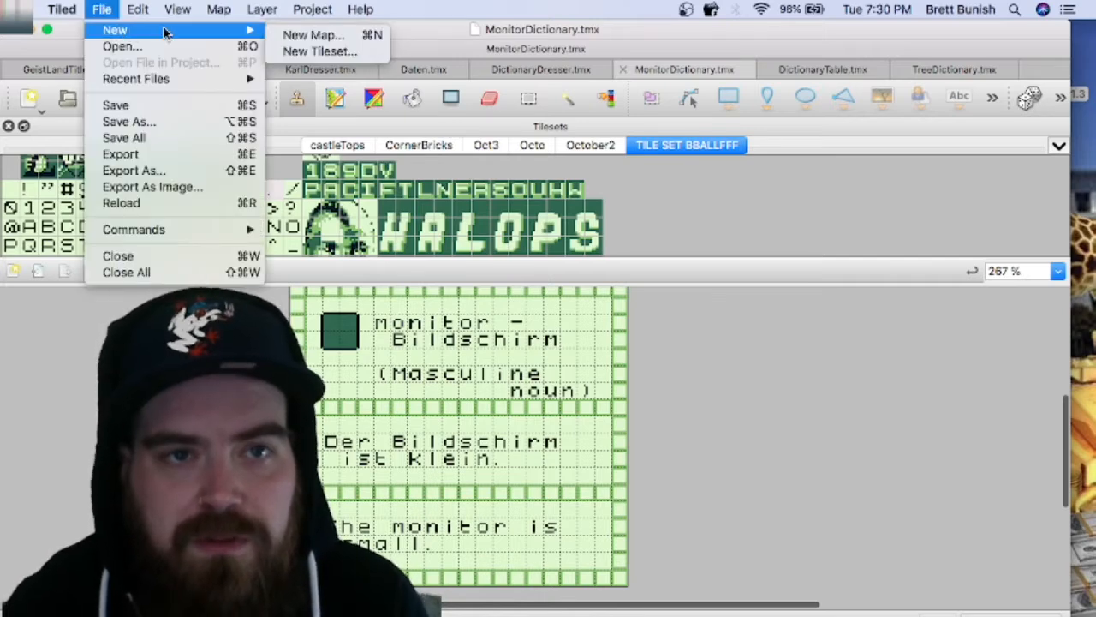
left_click(311, 36)
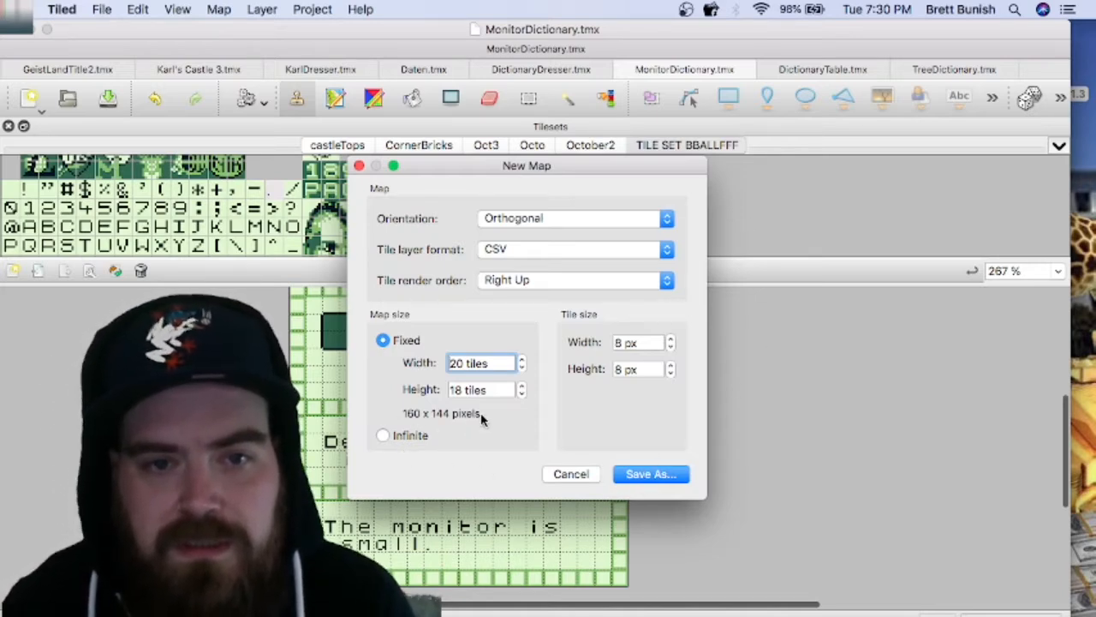
left_click(643, 475)
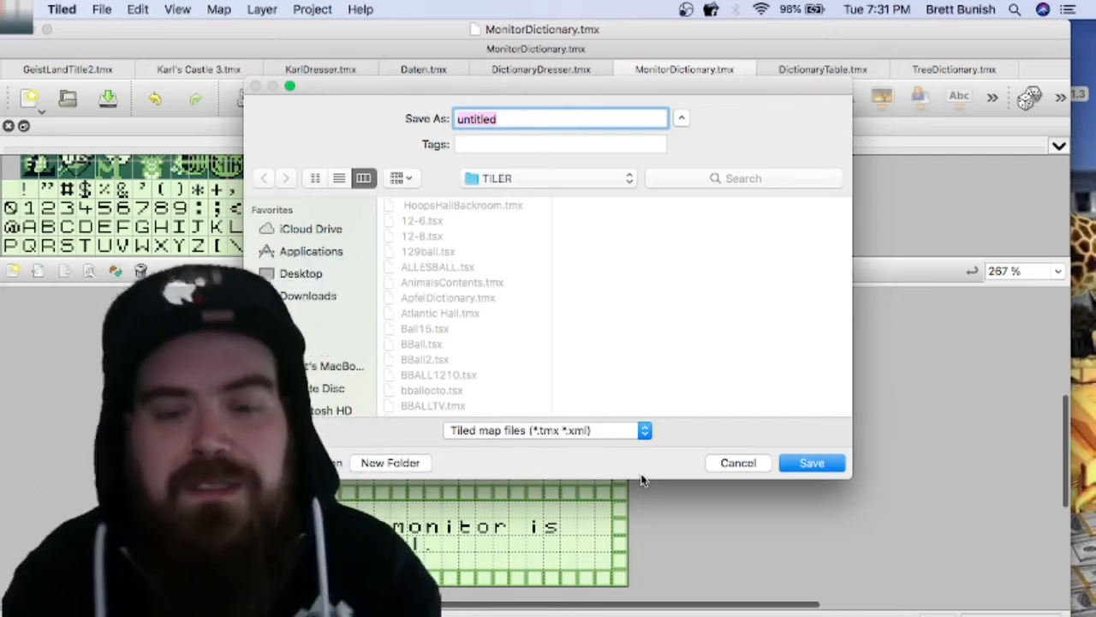
type("Par")
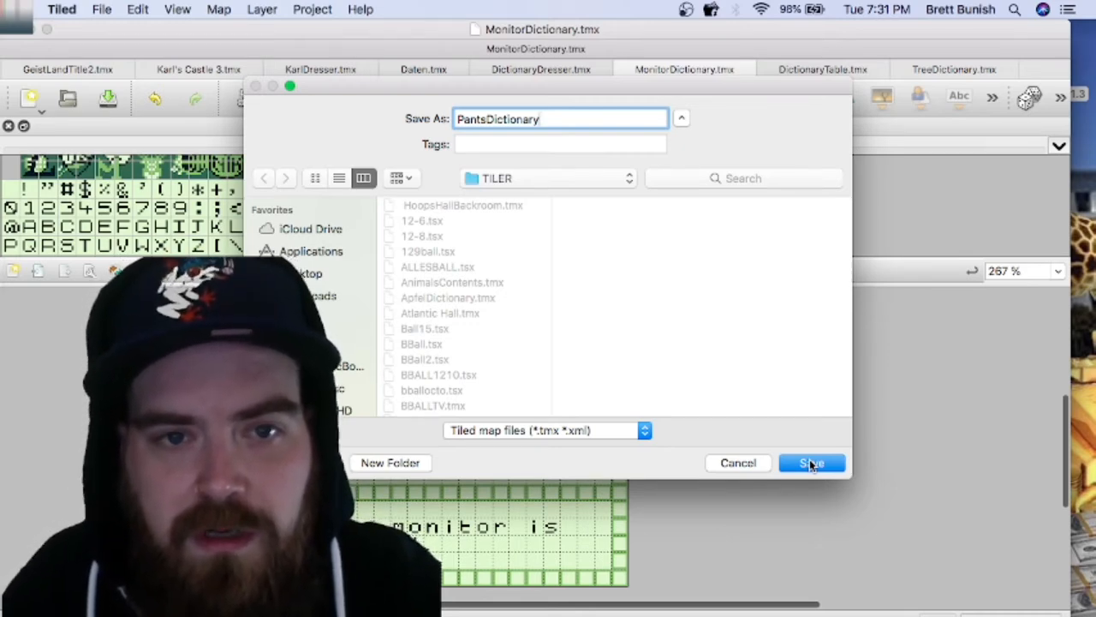
left_click(809, 463)
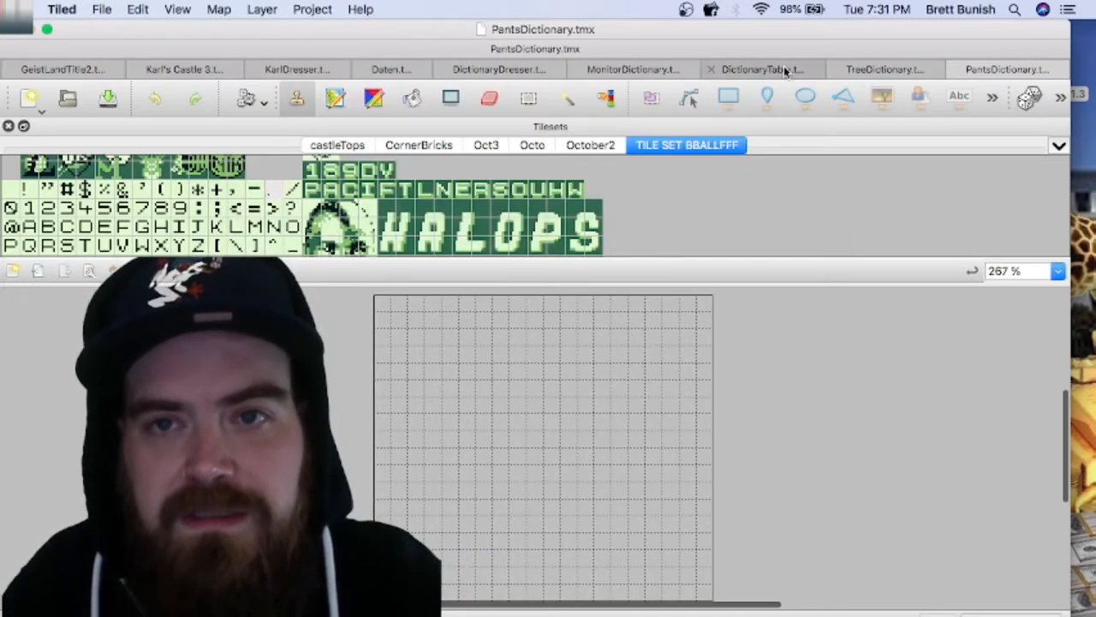
Step: Copy the complete tree card from TreeDictionary.tmx and stamp it over the whole empty PantsDictionary.tmx map
left_click(870, 69)
scroll(497, 413, "down", 1)
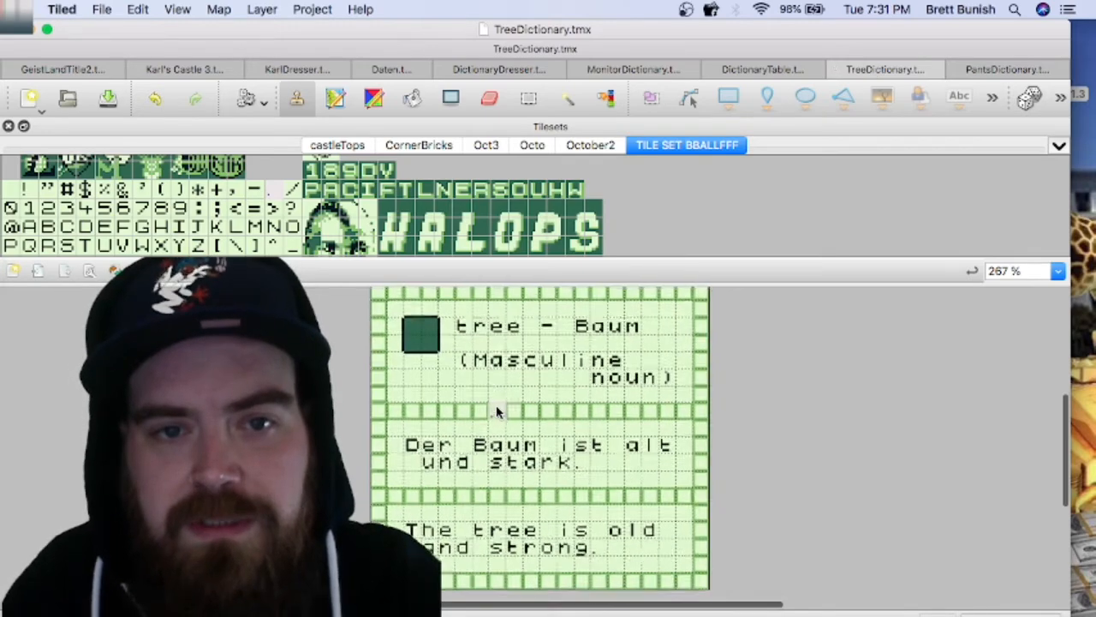
scroll(496, 413, "right", 2)
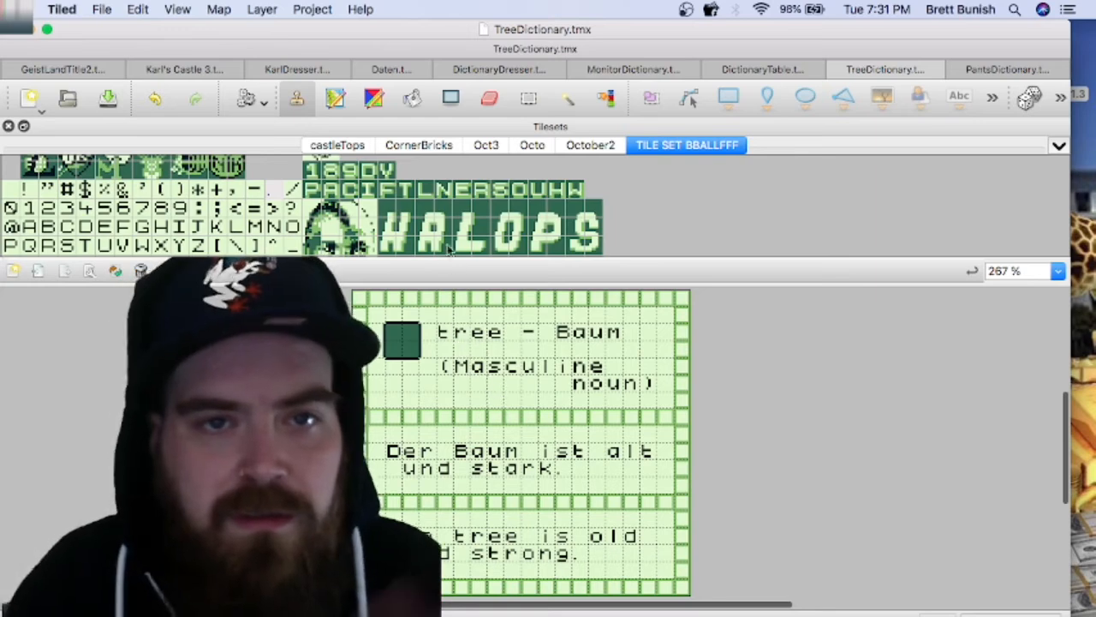
left_click(531, 100)
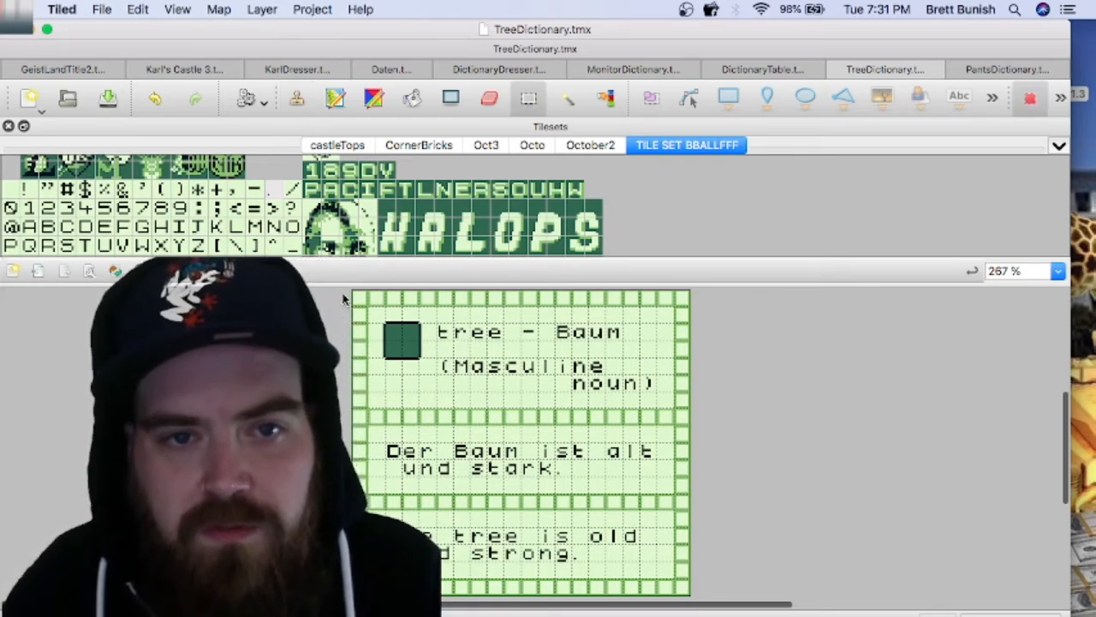
left_click_drag(360, 305, 680, 593)
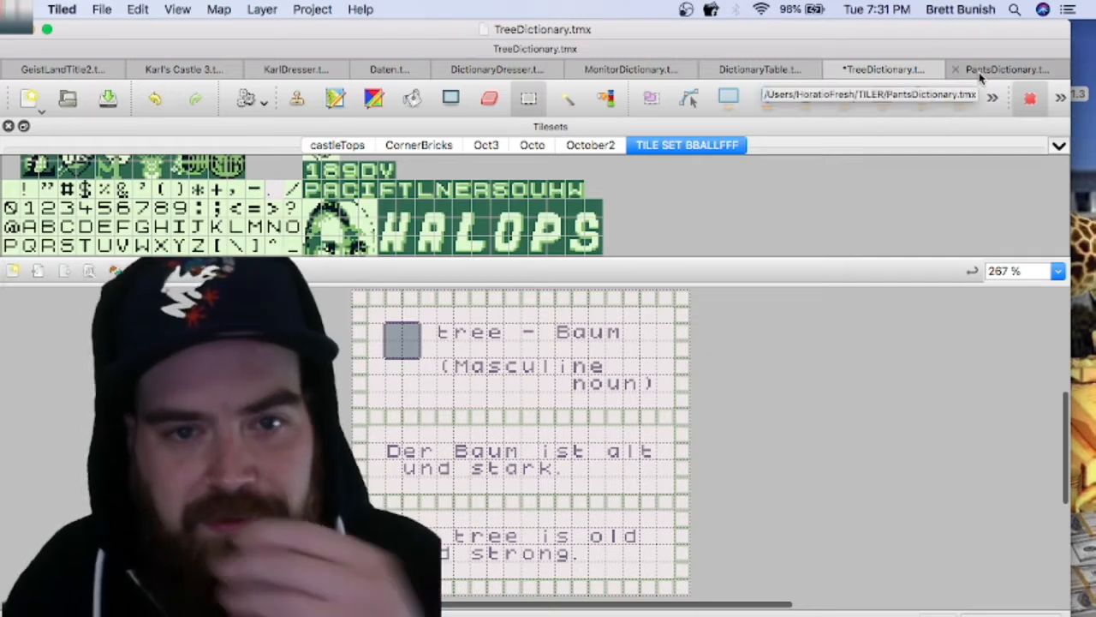
left_click(1002, 69)
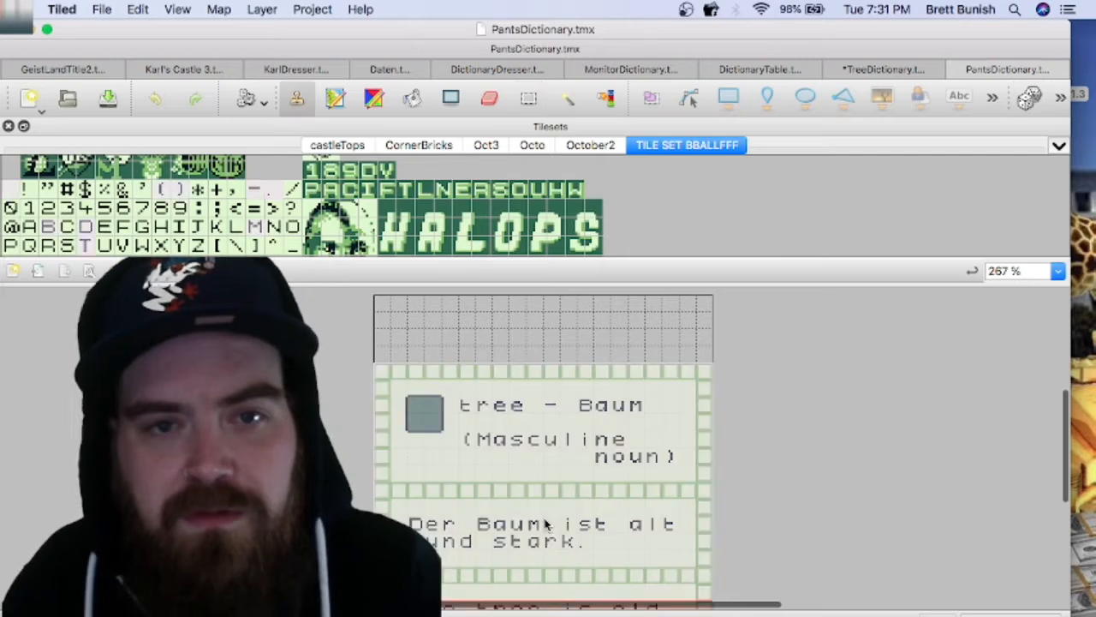
left_click(559, 459)
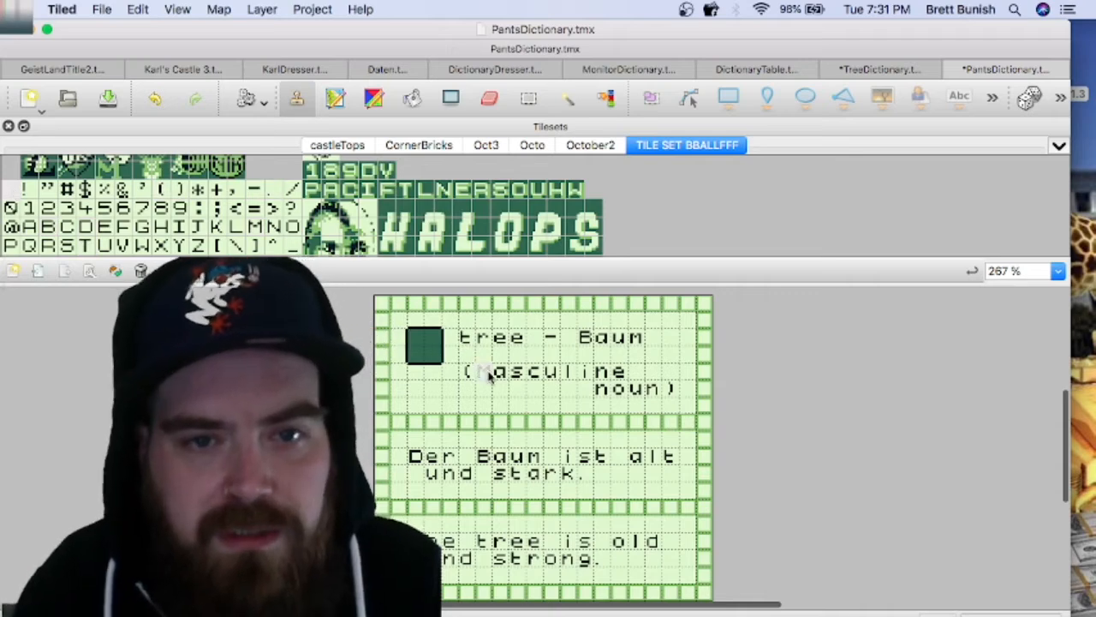
Step: Blank out the word "tree" in the heading and the articles "Der" and "The" in the two example sentences
left_click_drag(471, 343, 527, 340)
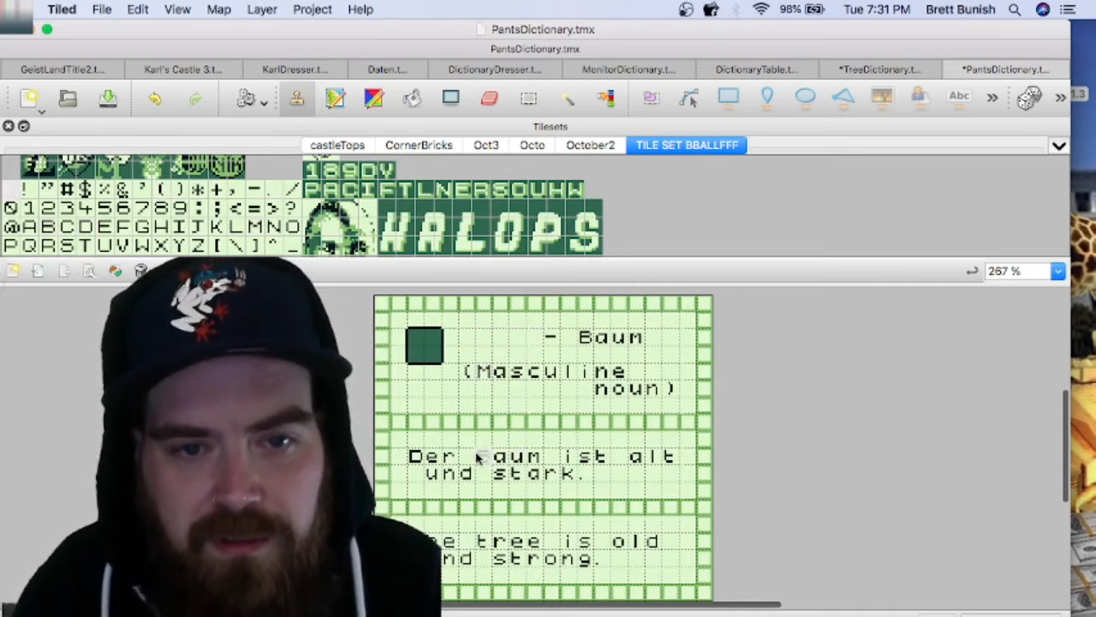
left_click_drag(450, 460, 421, 460)
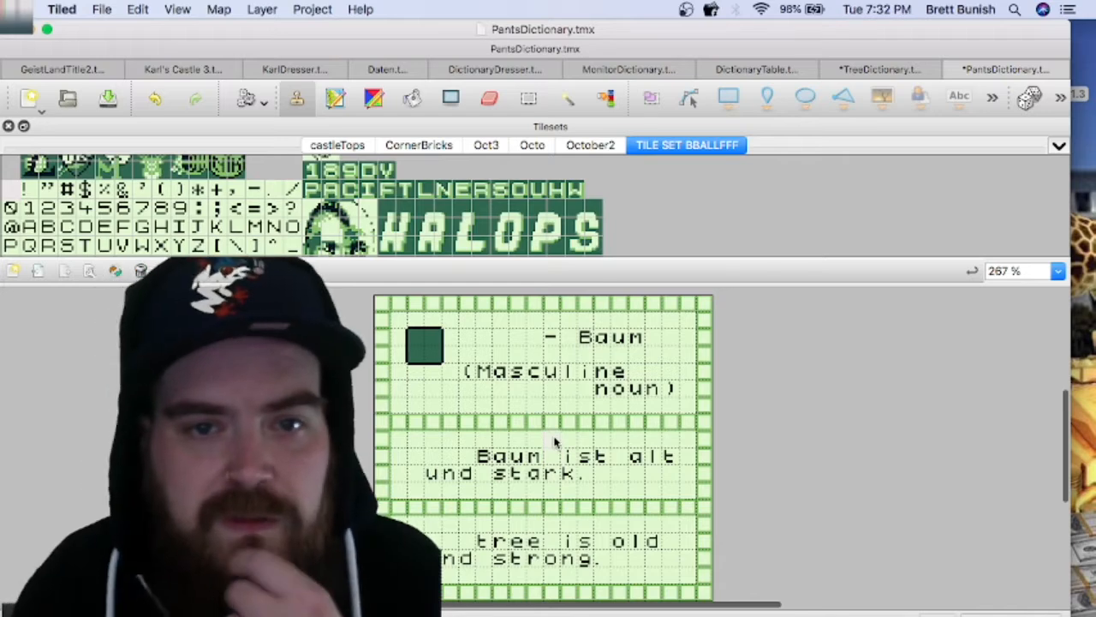
left_click(549, 336)
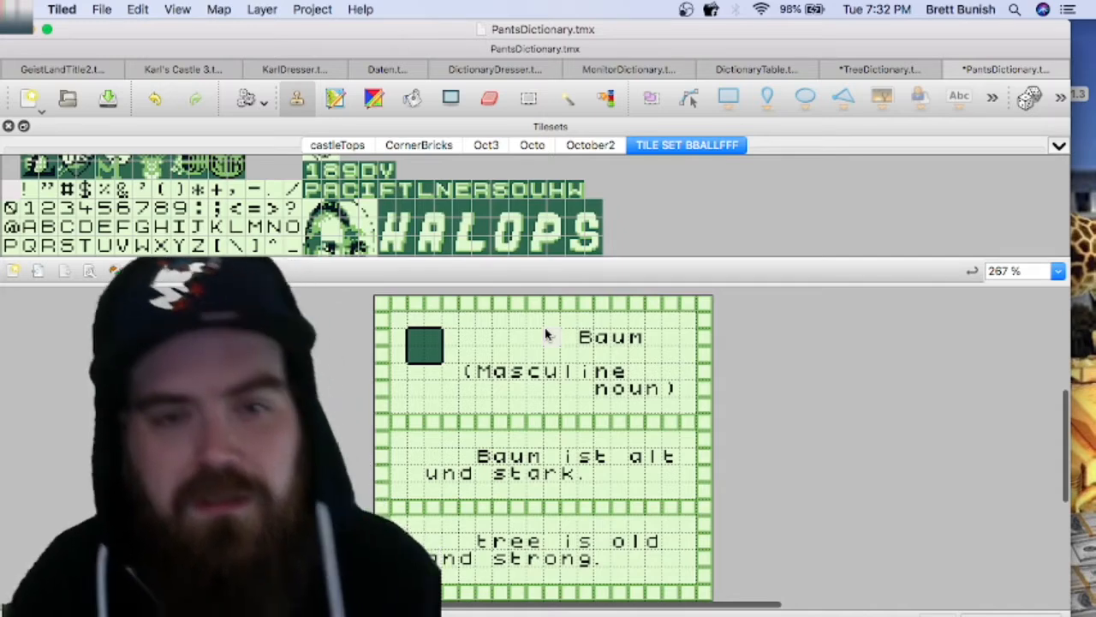
left_click(549, 336)
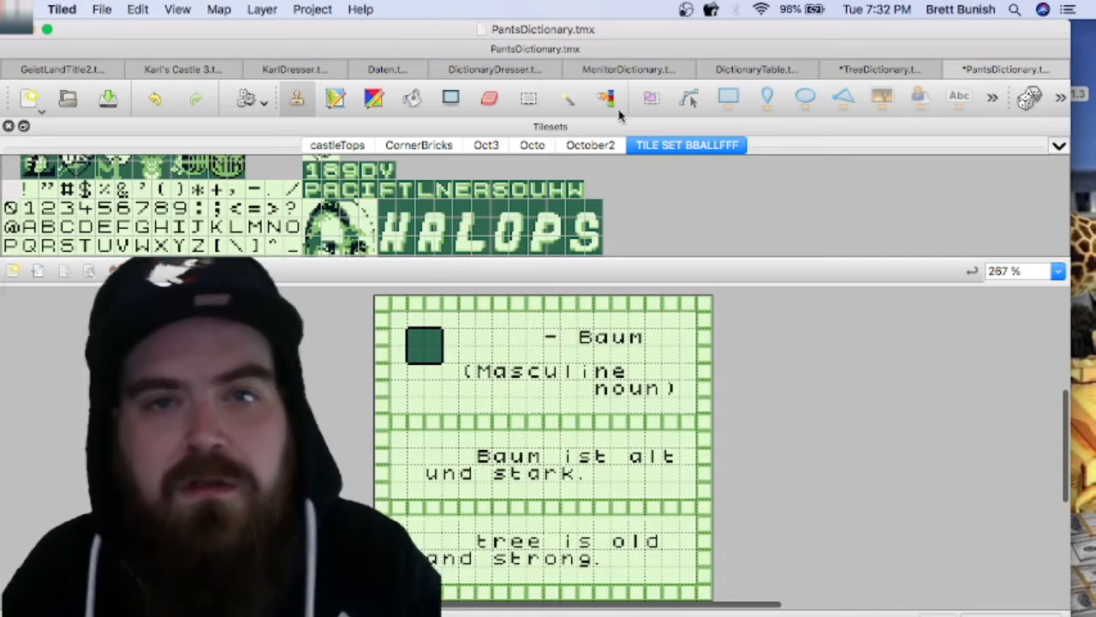
Step: Close MonitorDictionary.tmx and copy the "(Feminine noun)" line from the DictionaryDresser.tmx card
left_click(754, 70)
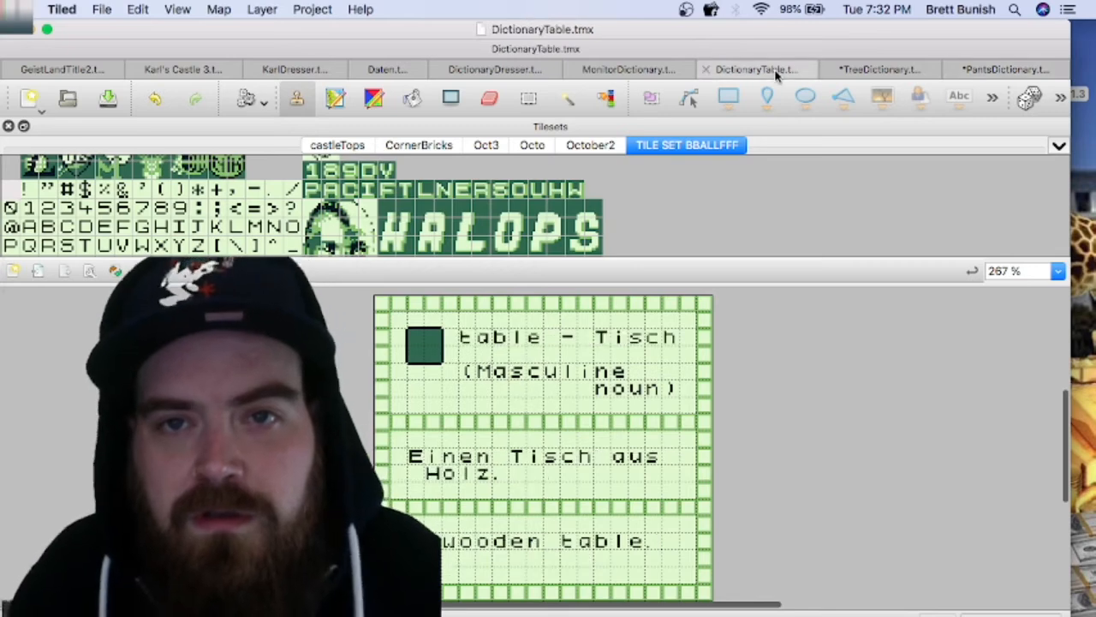
left_click(626, 72)
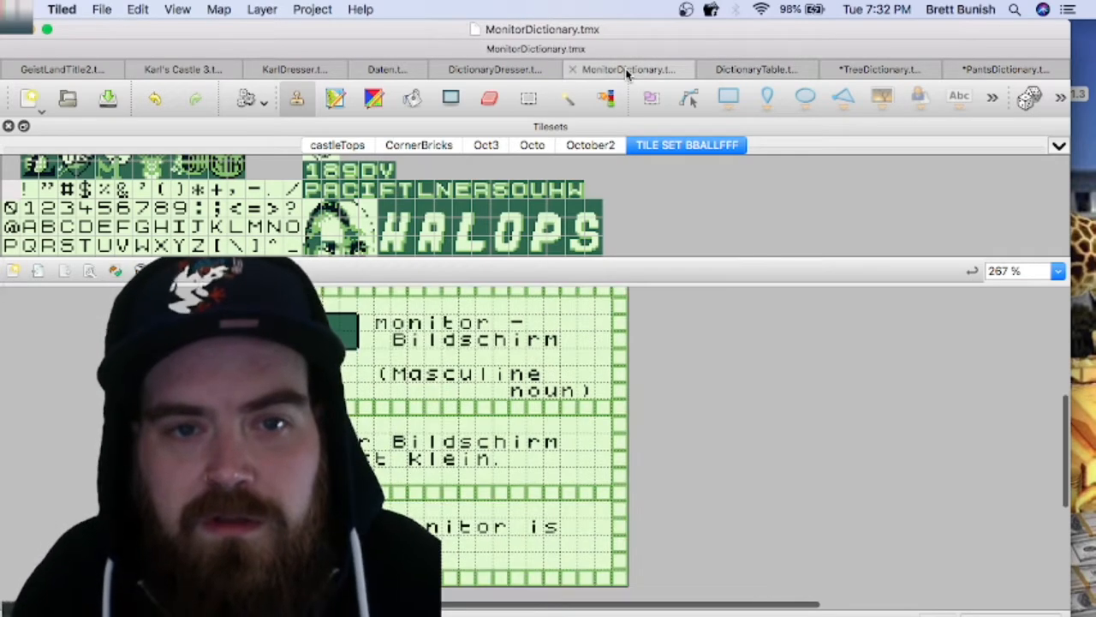
left_click(573, 70)
left_click(563, 71)
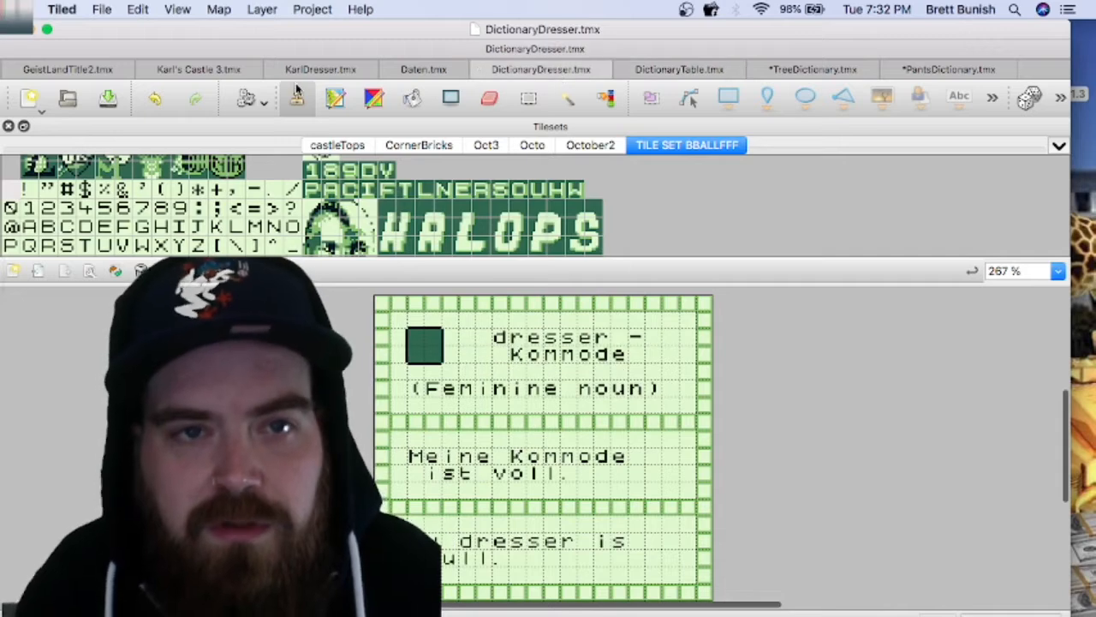
left_click(528, 101)
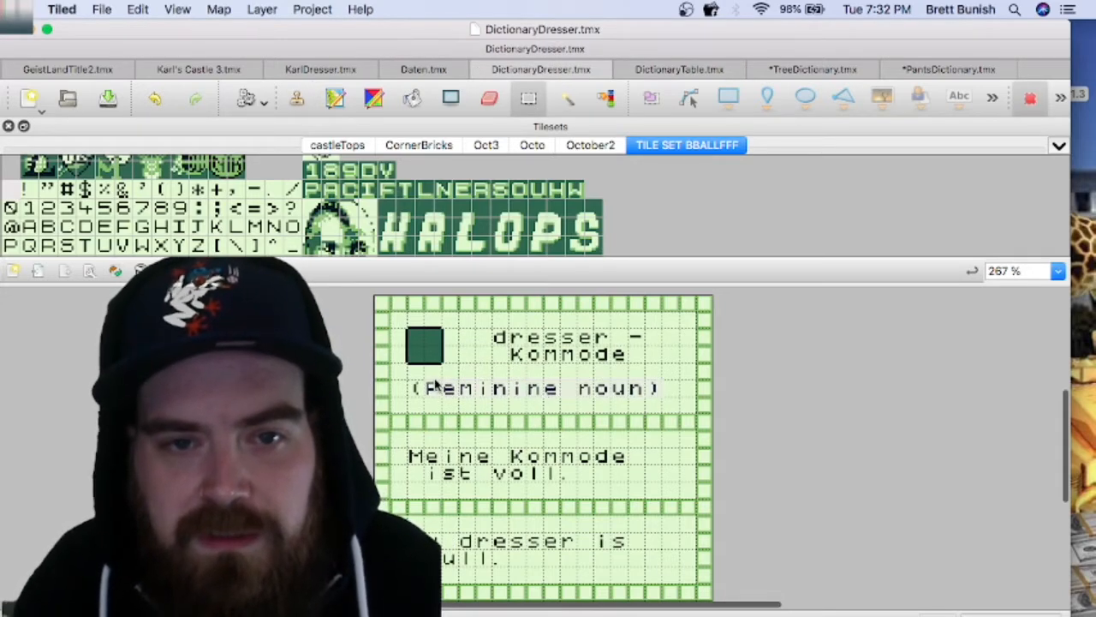
left_click_drag(428, 388, 417, 388)
key("super+c")
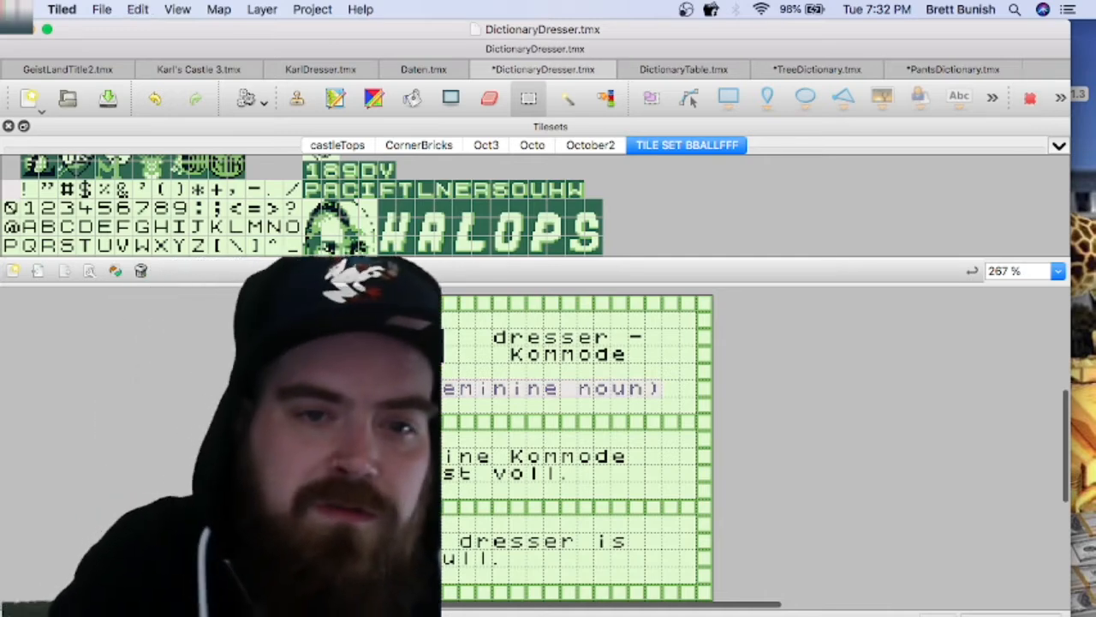
key("super+v")
Step: Stamp "(Feminine noun)" over the "noun)" row of the pants card and blank out the "(Masculine" text above it
left_click(953, 70)
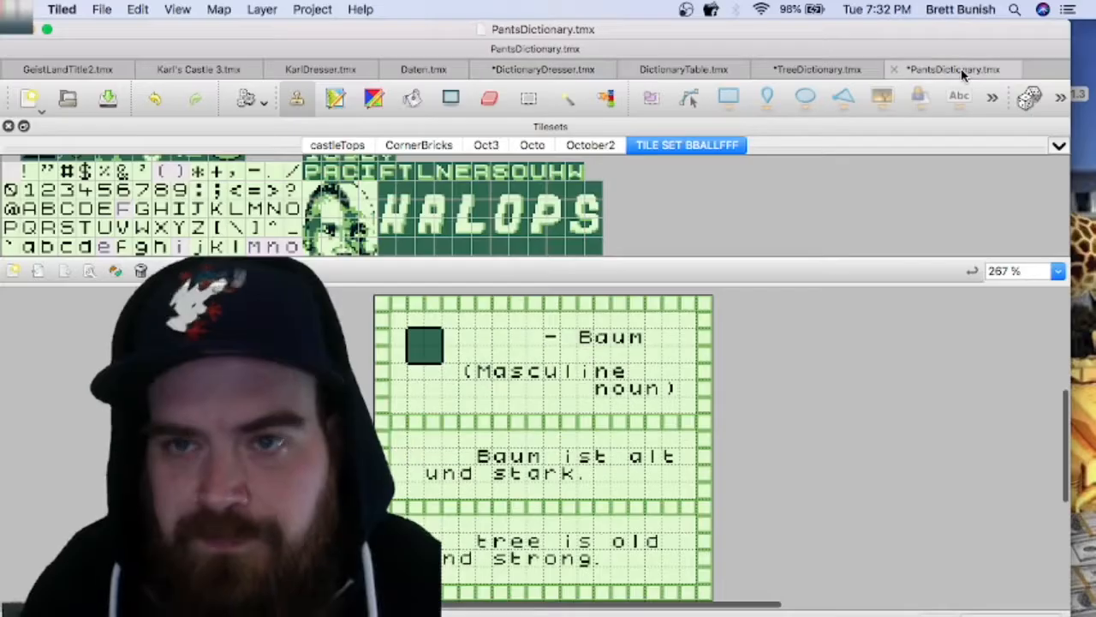
left_click(558, 389)
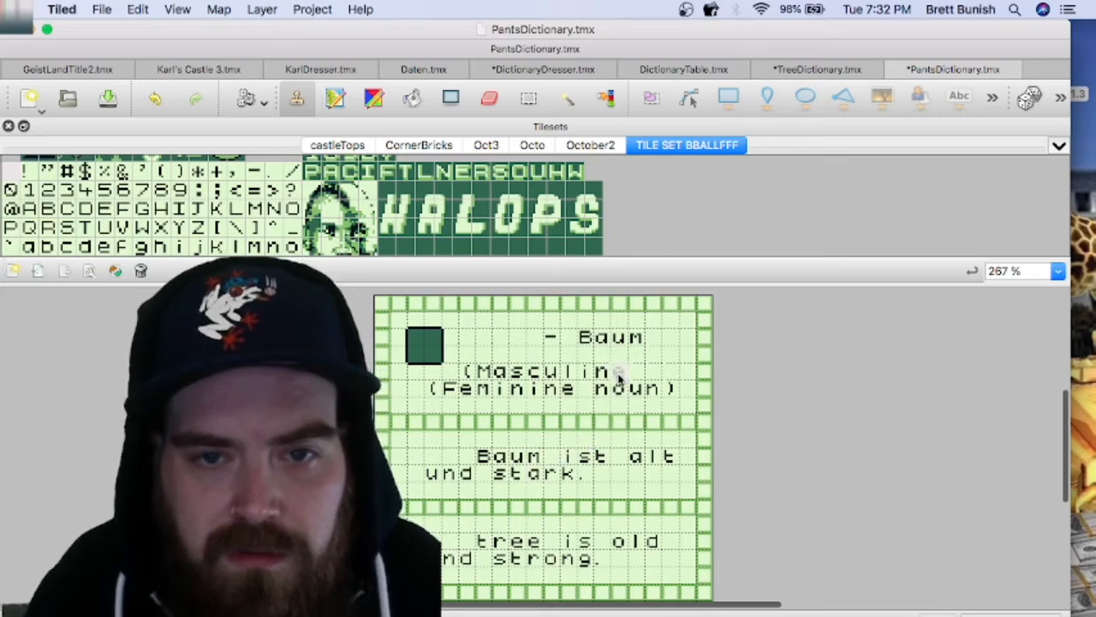
left_click_drag(620, 377, 458, 377)
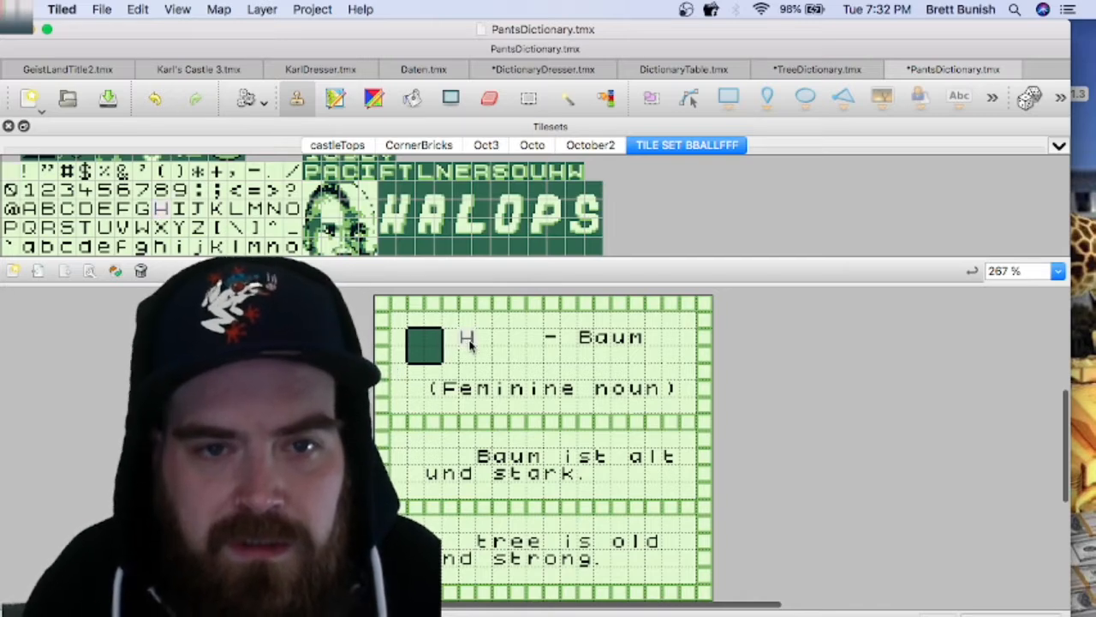
Step: Spell "pants" with lowercase letter tiles in the heading, directly before the dash
left_click(469, 341)
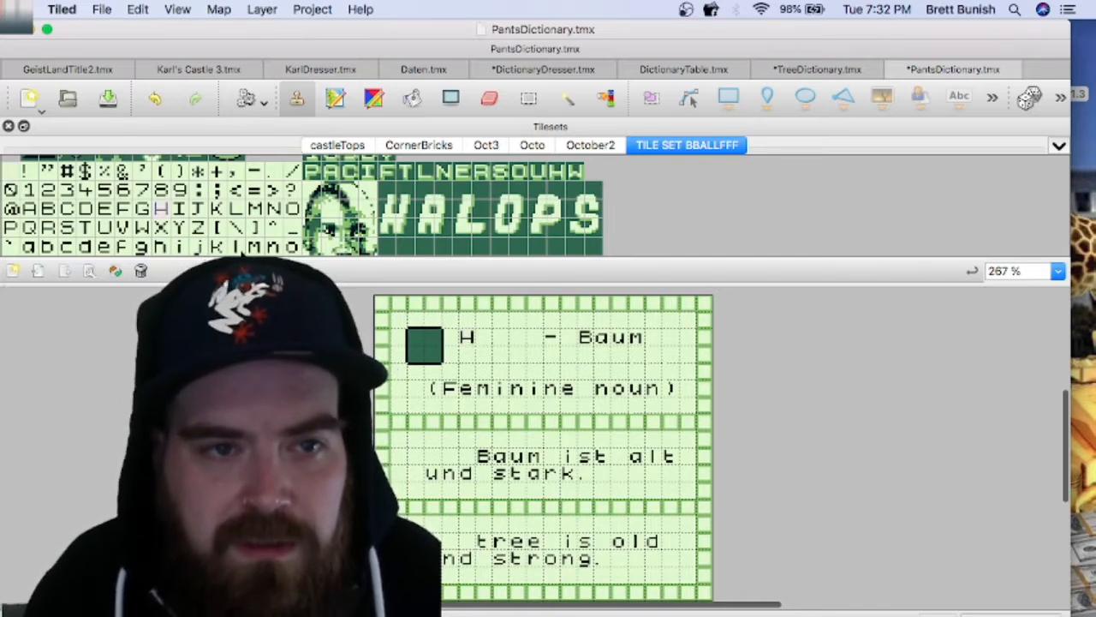
key("super+z")
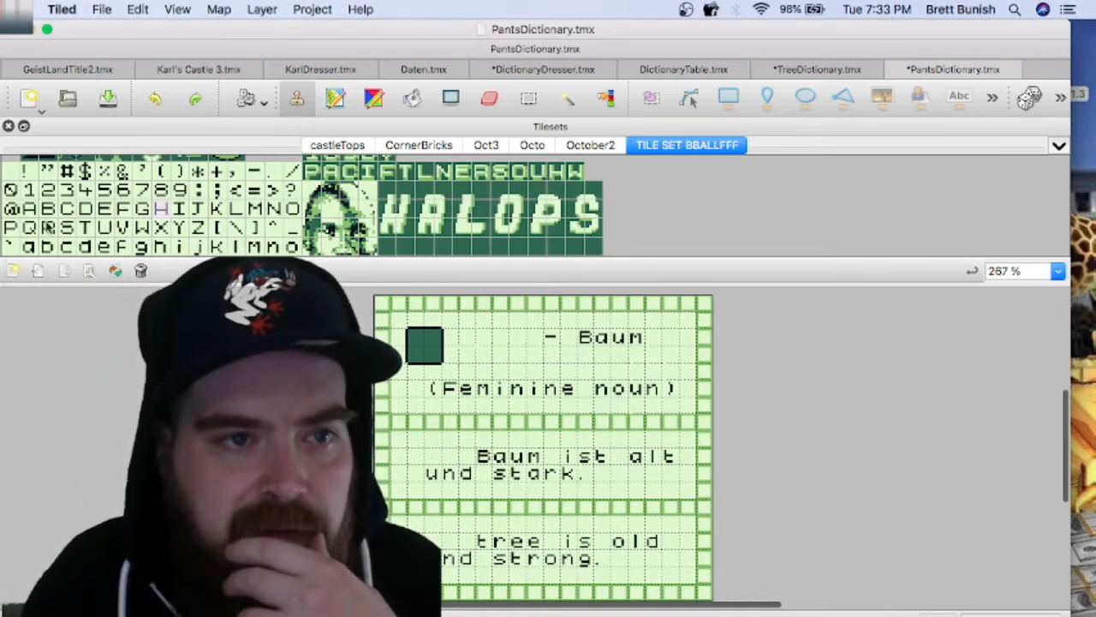
scroll(83, 242, "down", 3)
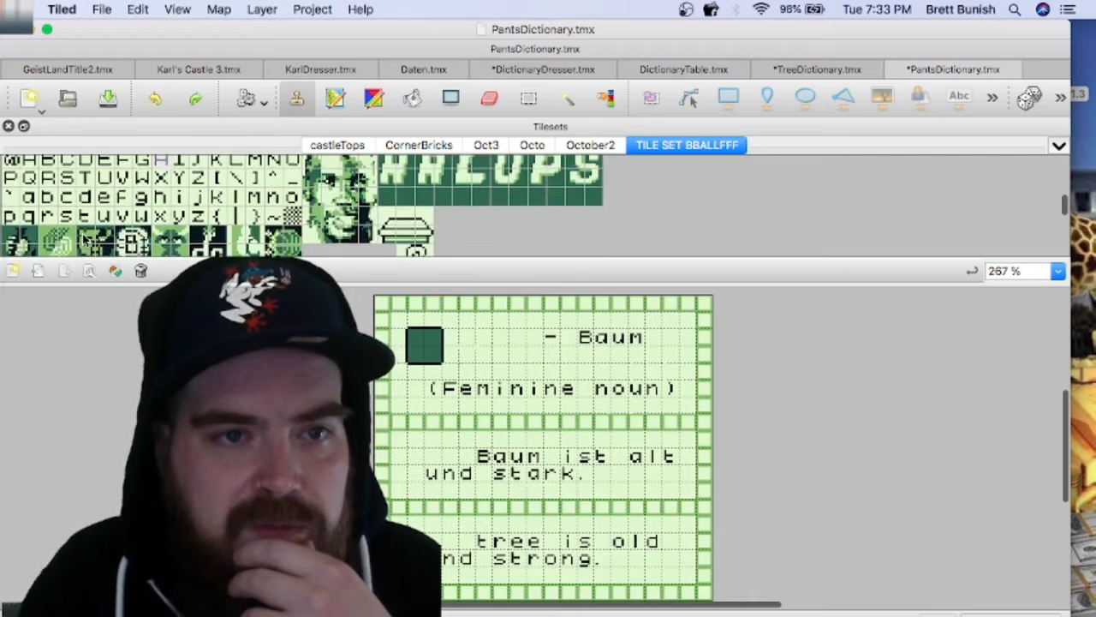
left_click(9, 217)
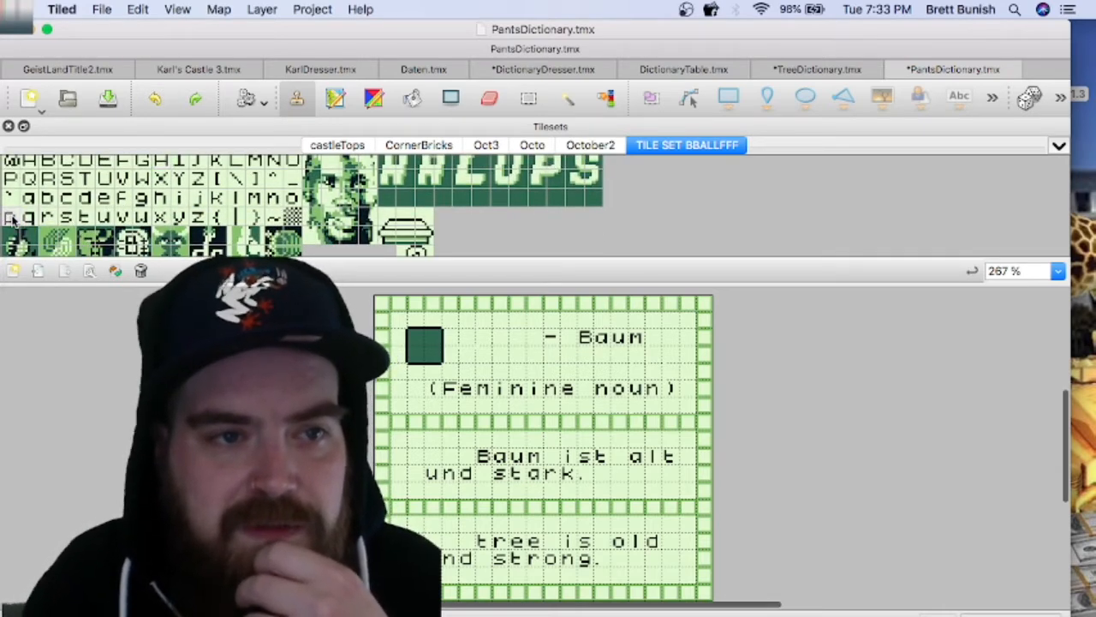
left_click(469, 340)
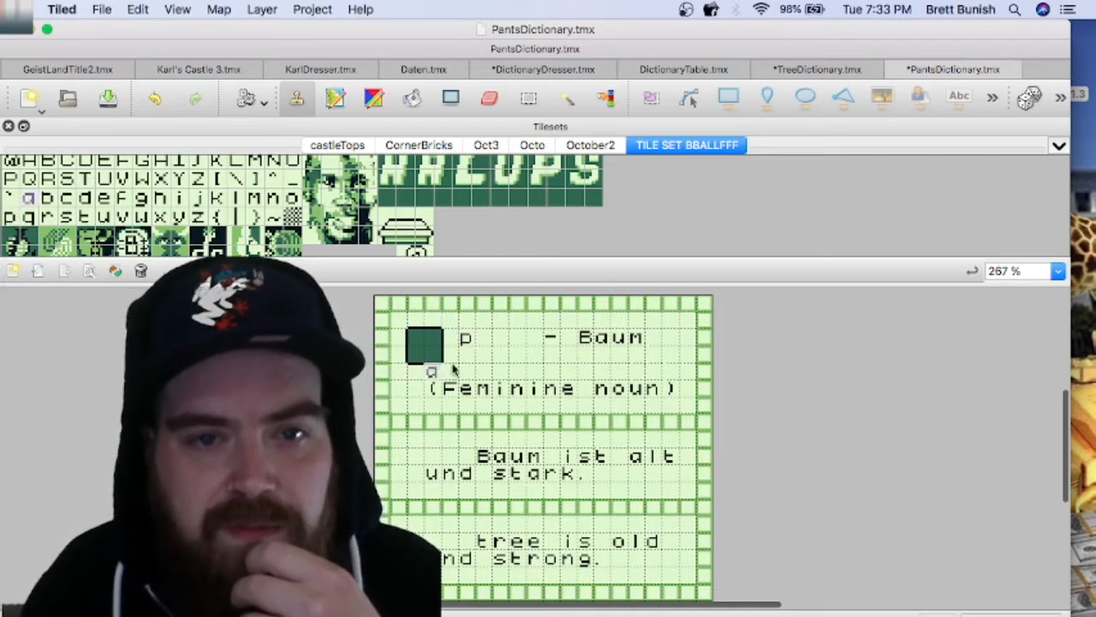
left_click(480, 340)
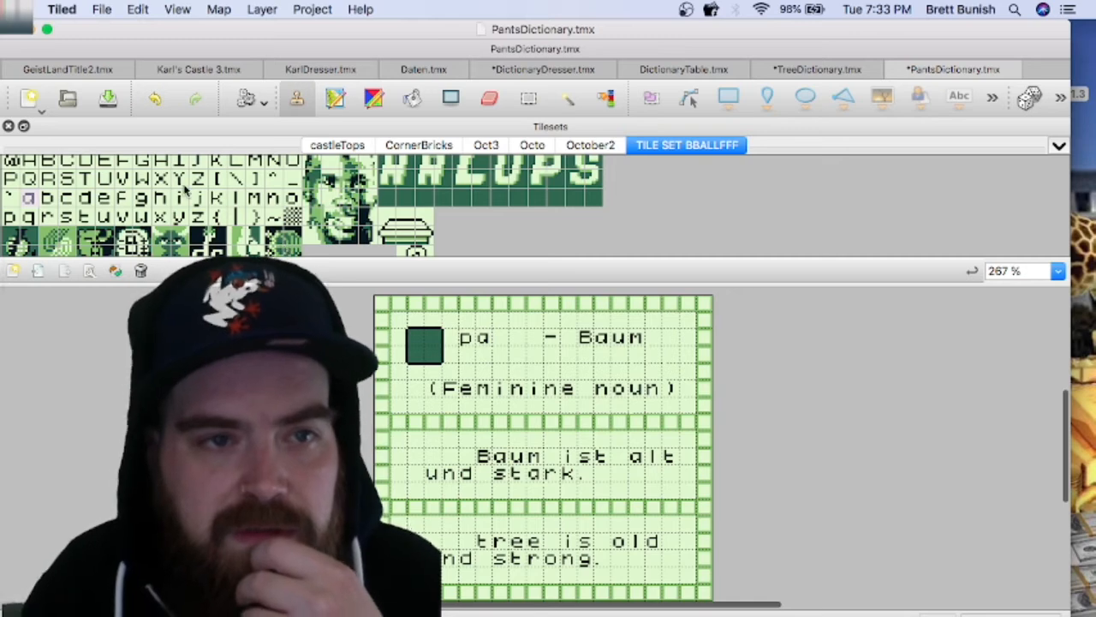
left_click(273, 198)
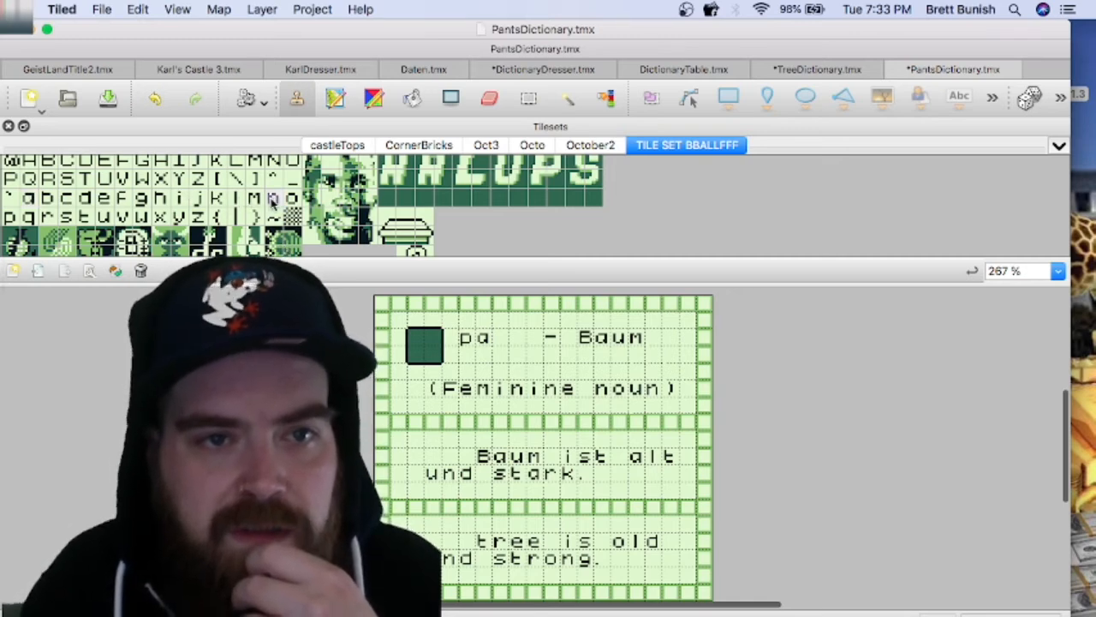
left_click(499, 340)
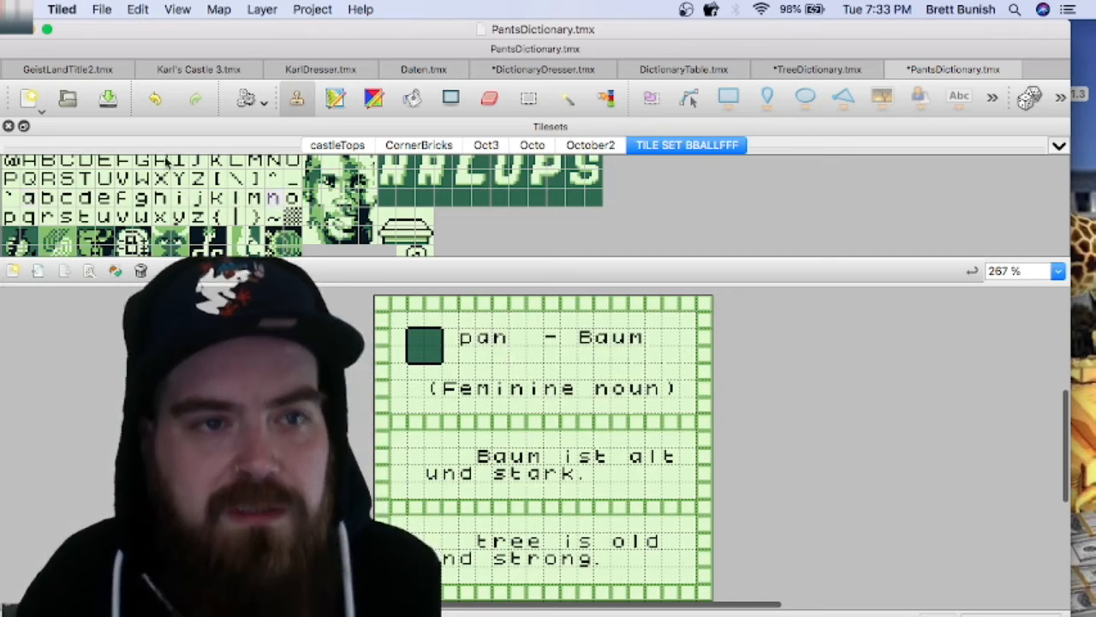
left_click(85, 216)
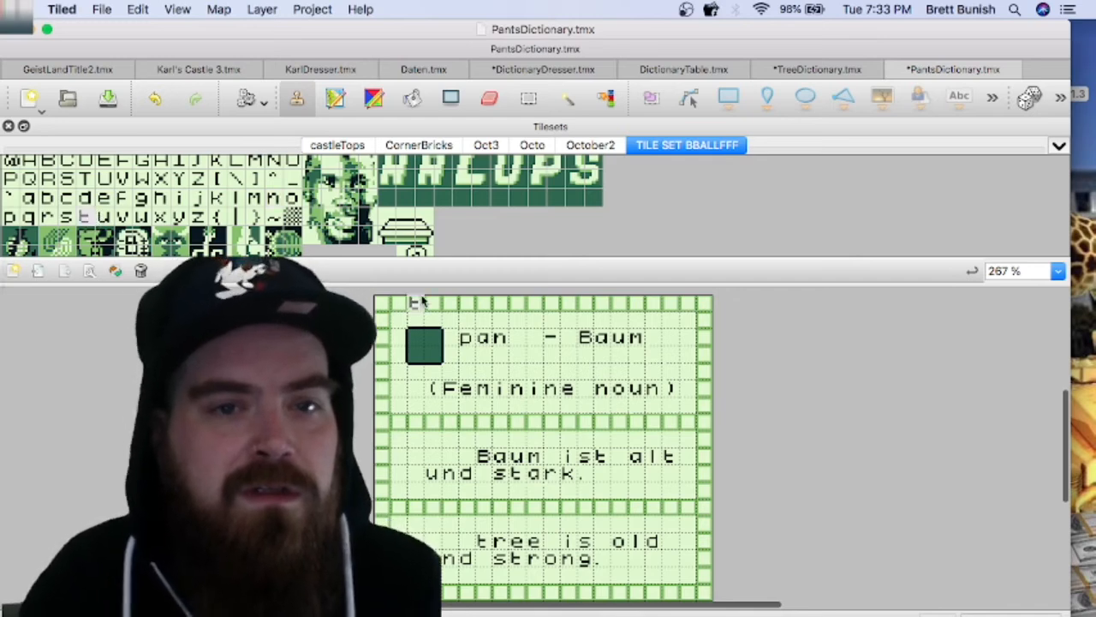
left_click(518, 341)
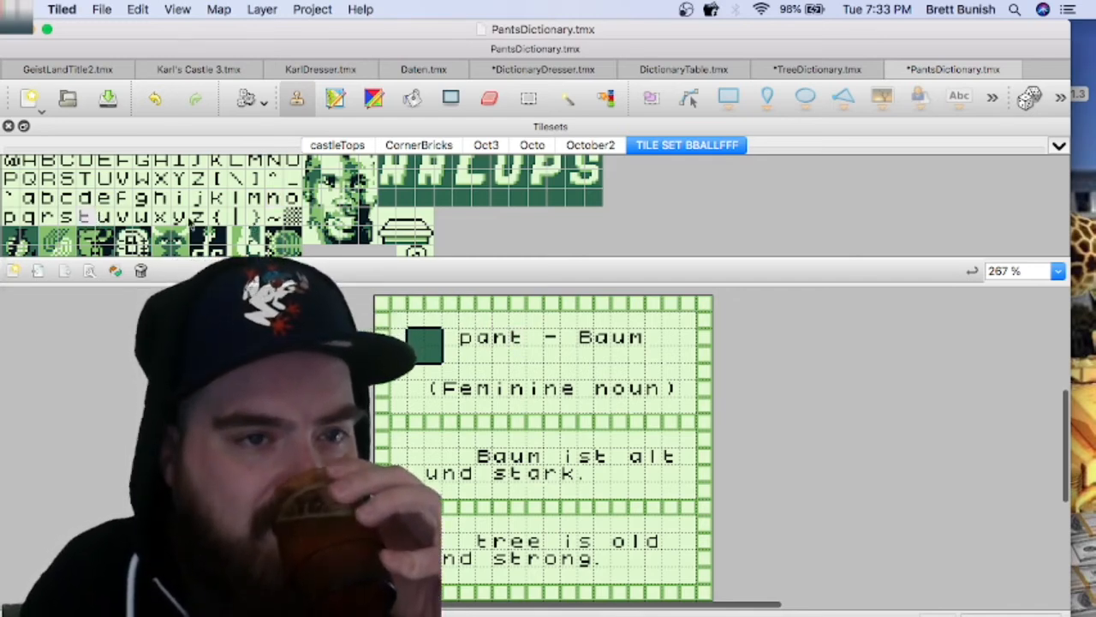
left_click(66, 217)
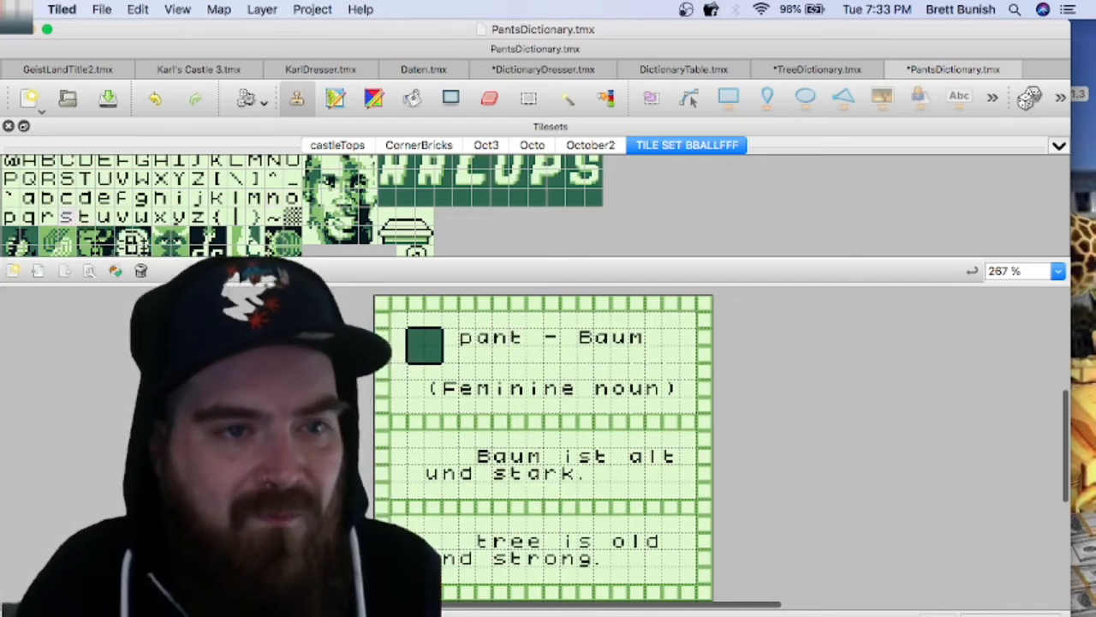
left_click(532, 341)
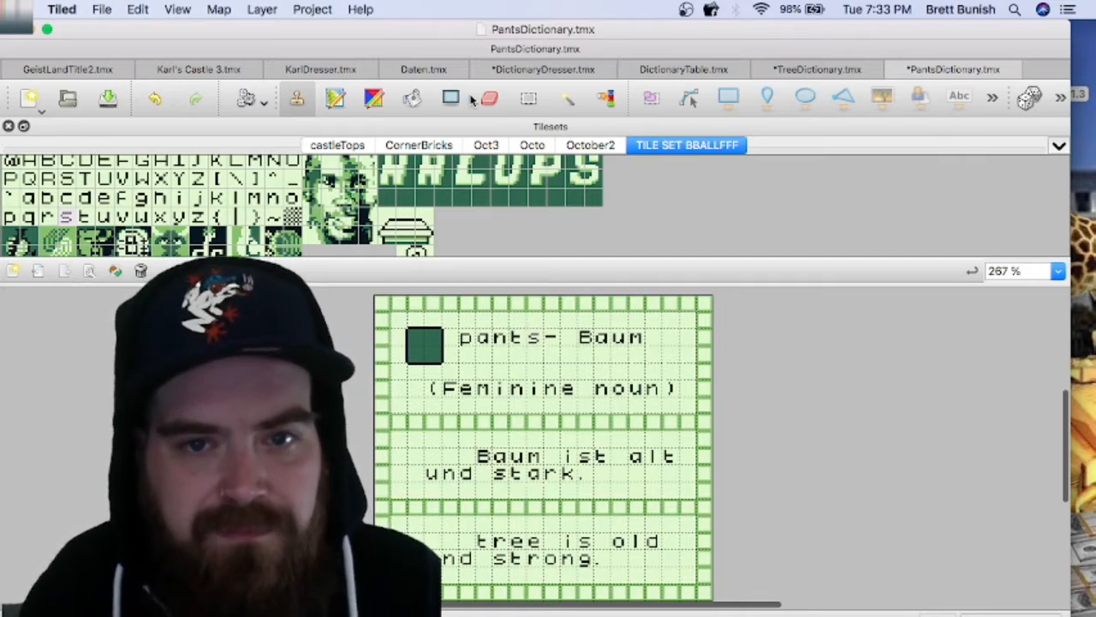
Step: Replace "Baum" in the heading with "Hose", using a capital H and lowercase letter tiles
scroll(149, 195, "up", 2)
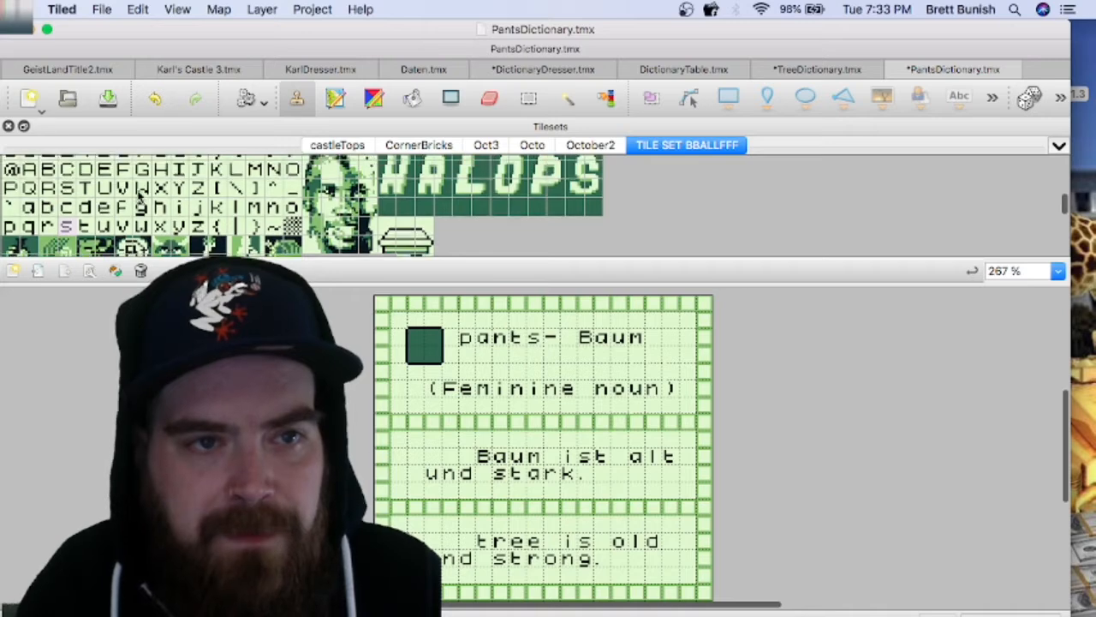
left_click(162, 173)
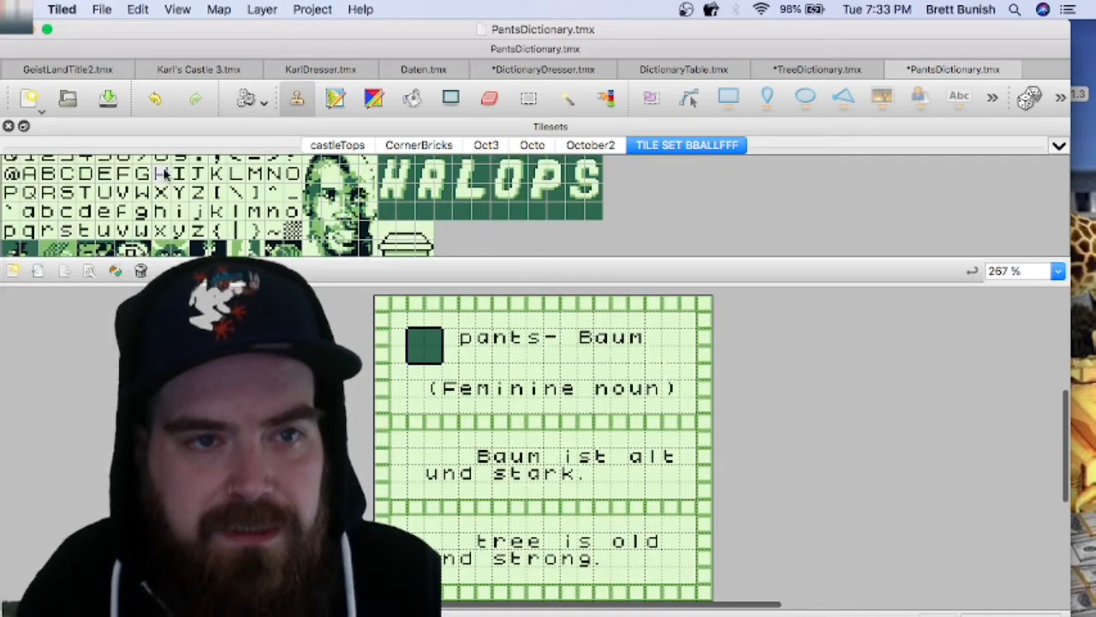
left_click(585, 341)
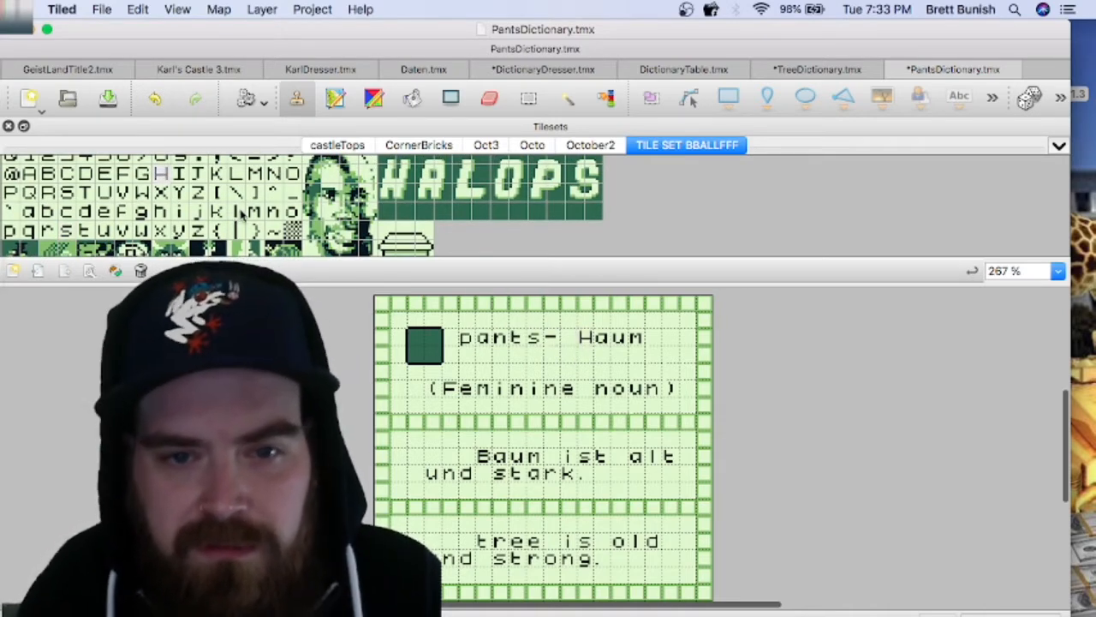
left_click(293, 212)
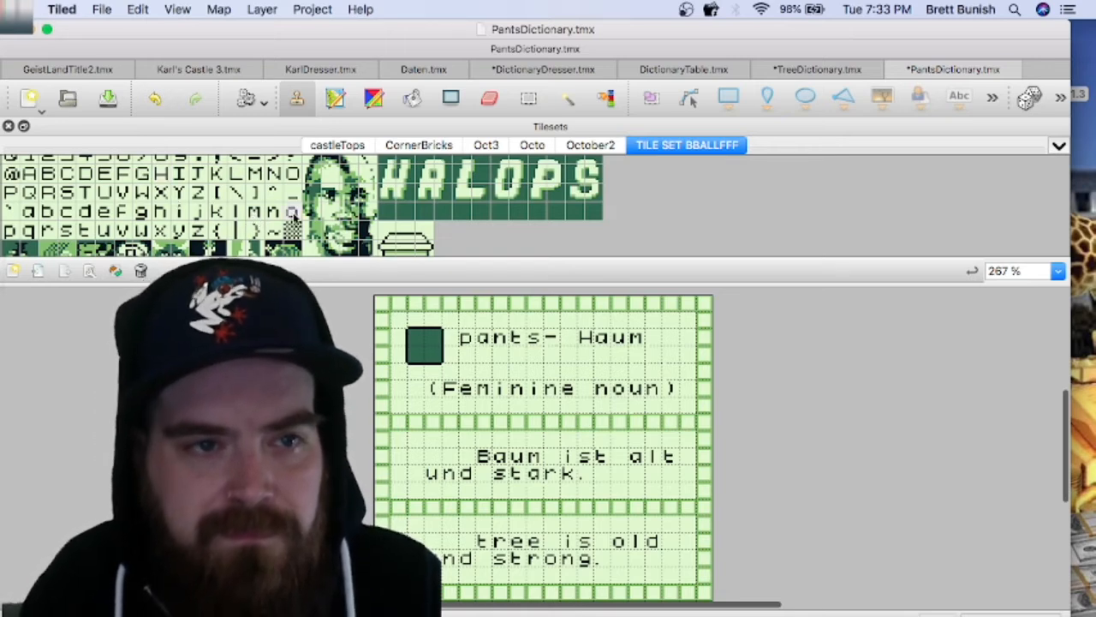
left_click(600, 343)
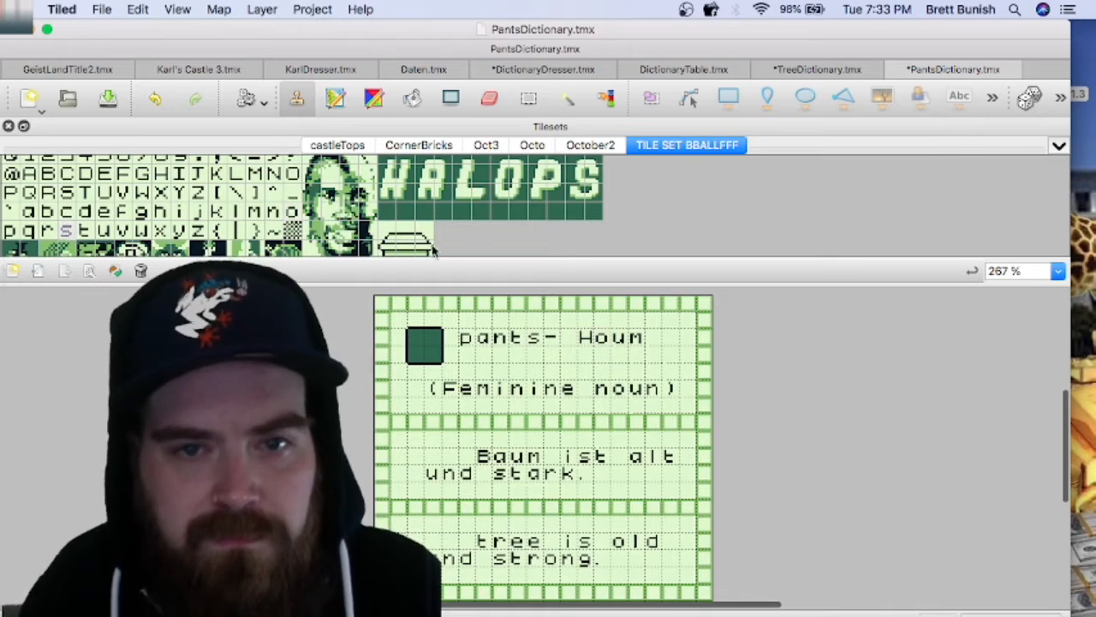
left_click(620, 343)
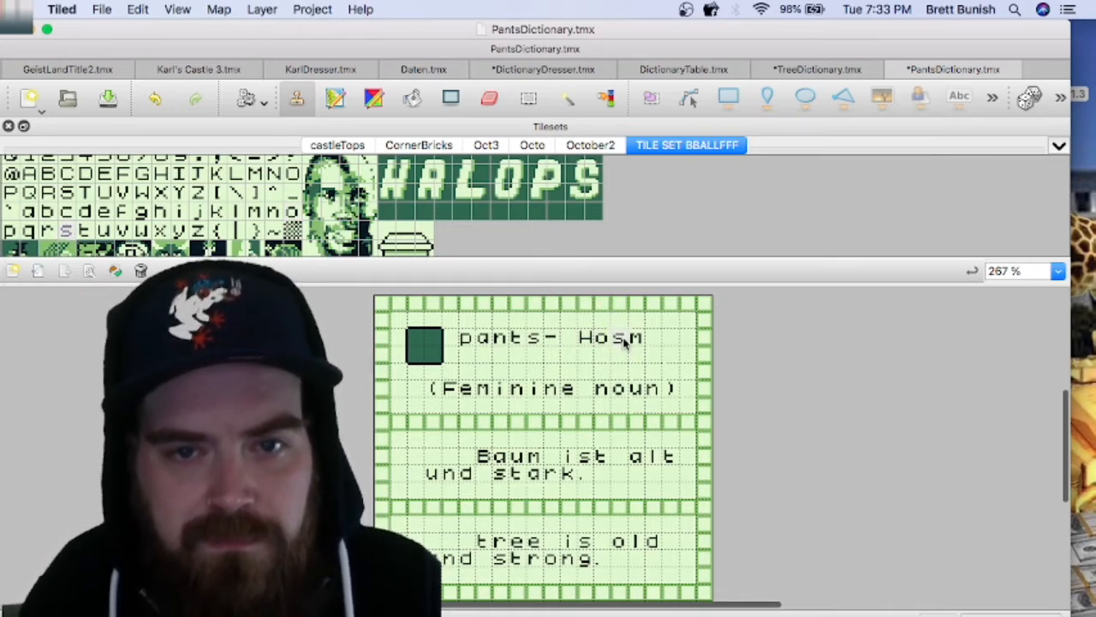
left_click(104, 213)
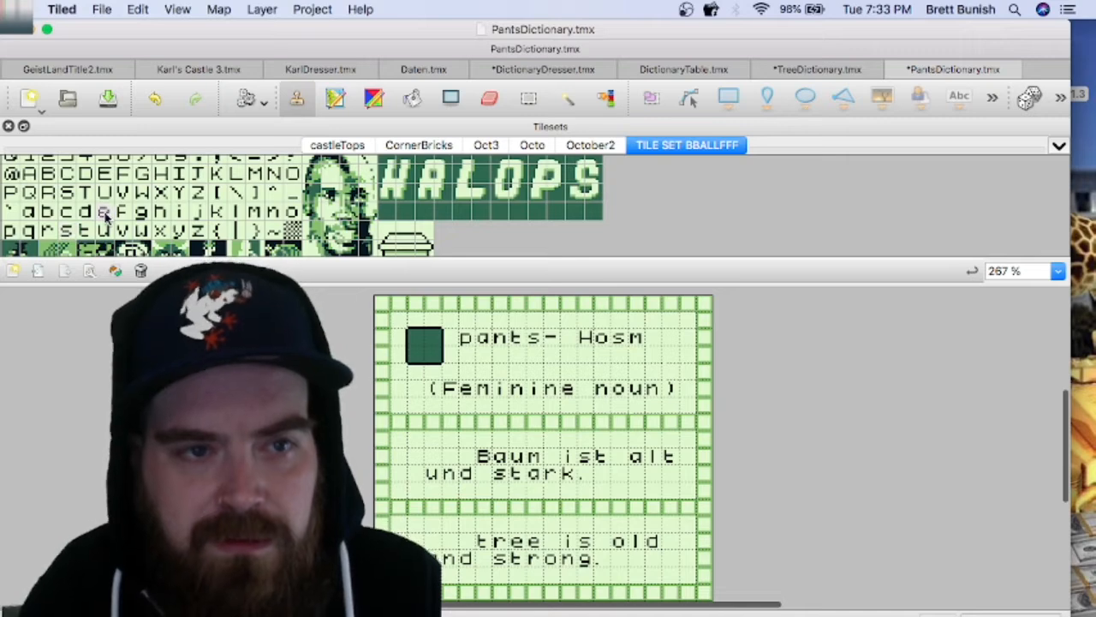
left_click(640, 340)
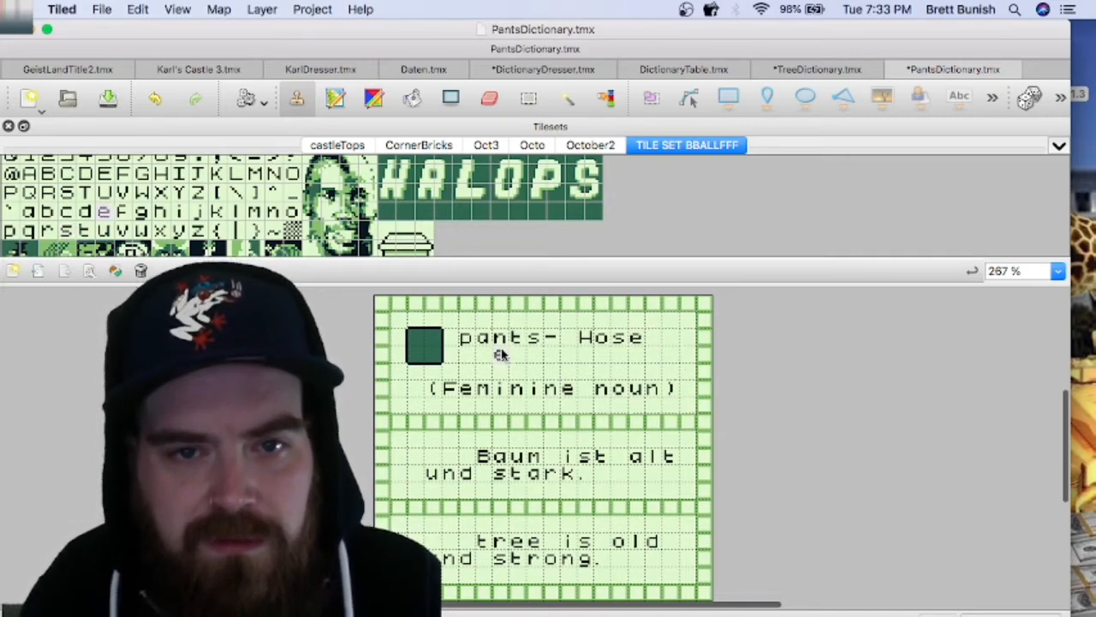
Step: Move "- Hose" in the heading one tile to the right, leaving a gap after "pants"
left_click(529, 99)
left_click_drag(558, 337, 628, 341)
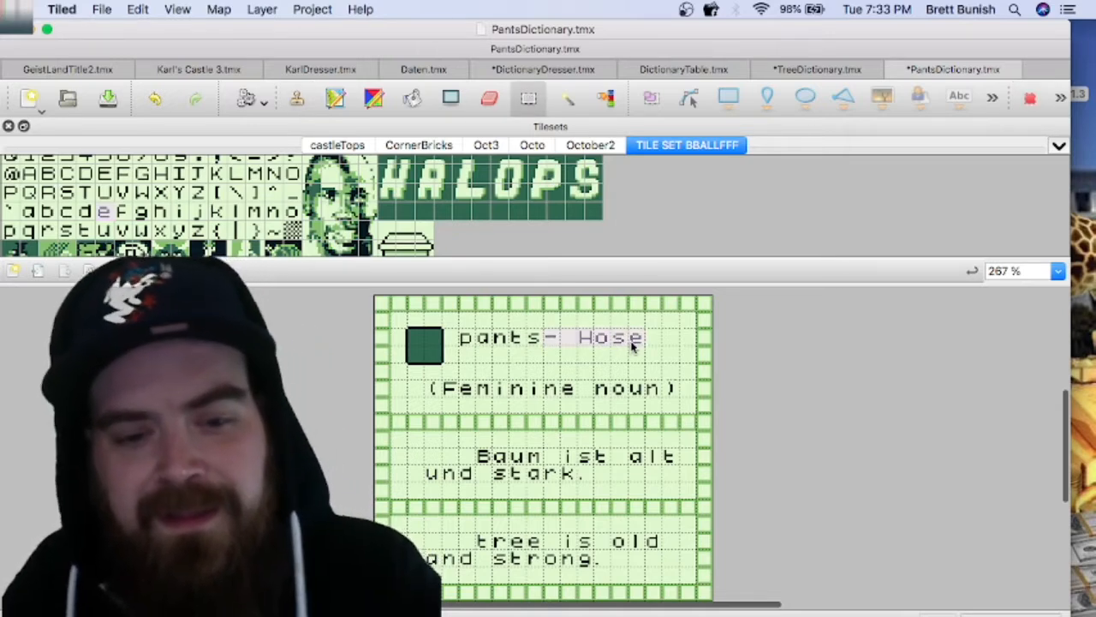
key("Delete")
key("super+v")
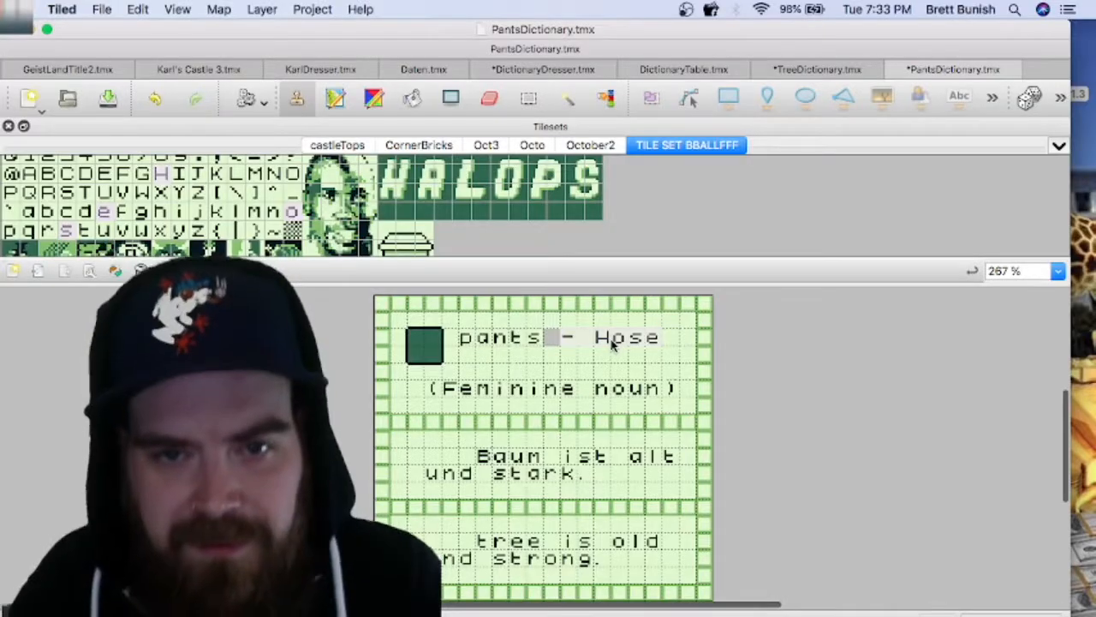
left_click(612, 342)
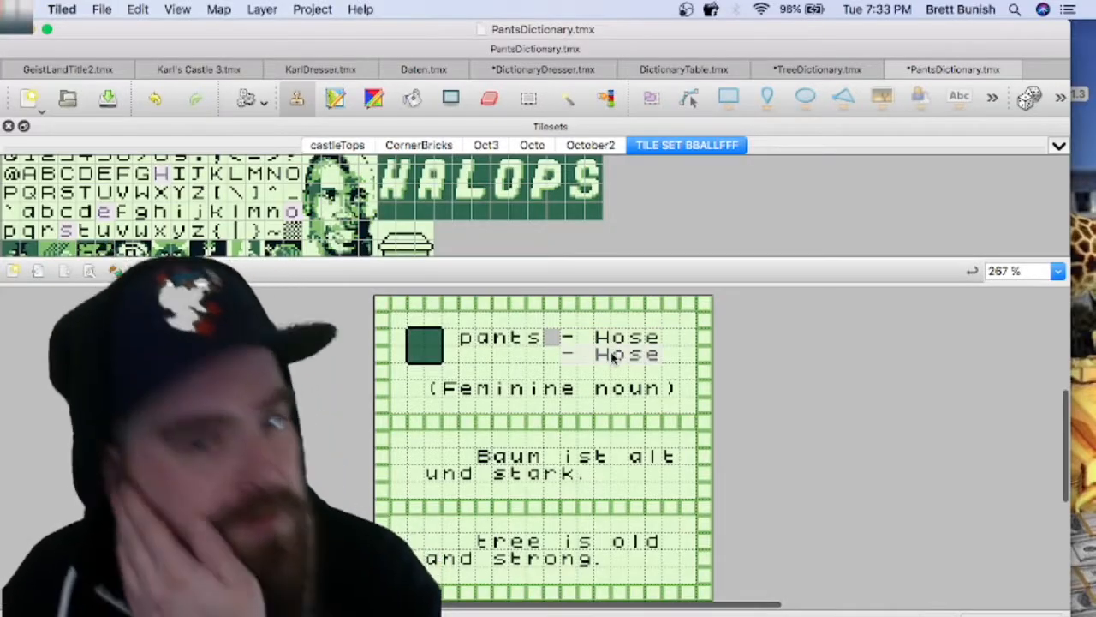
Step: Copy "Hose" from the heading and stamp it at the start of the German example sentence, directly before "Baum"
left_click(529, 99)
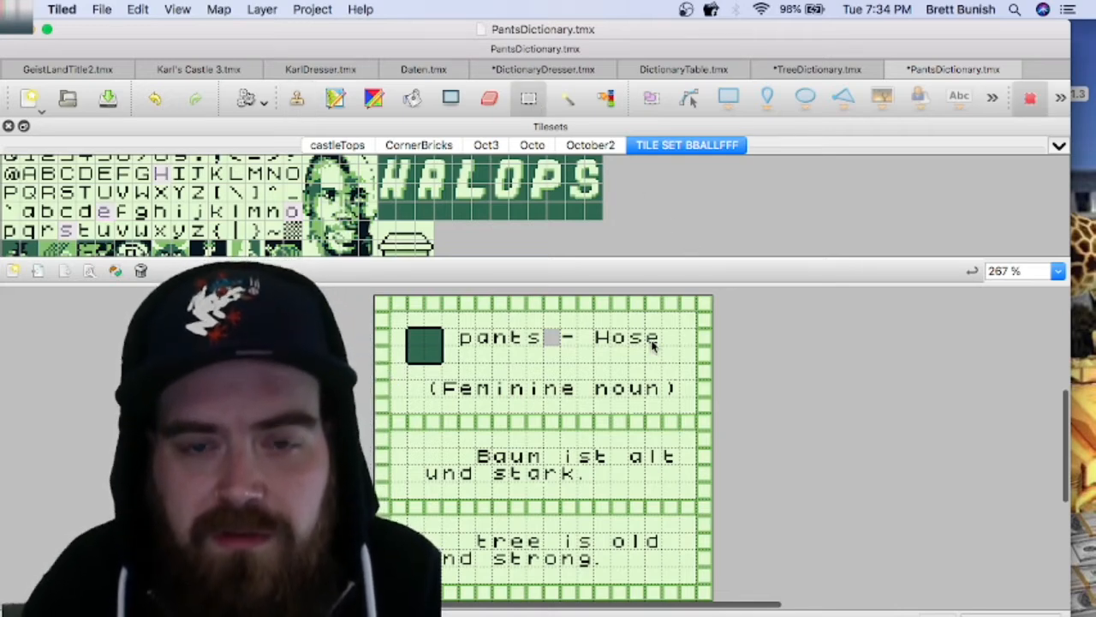
left_click_drag(605, 337, 607, 338)
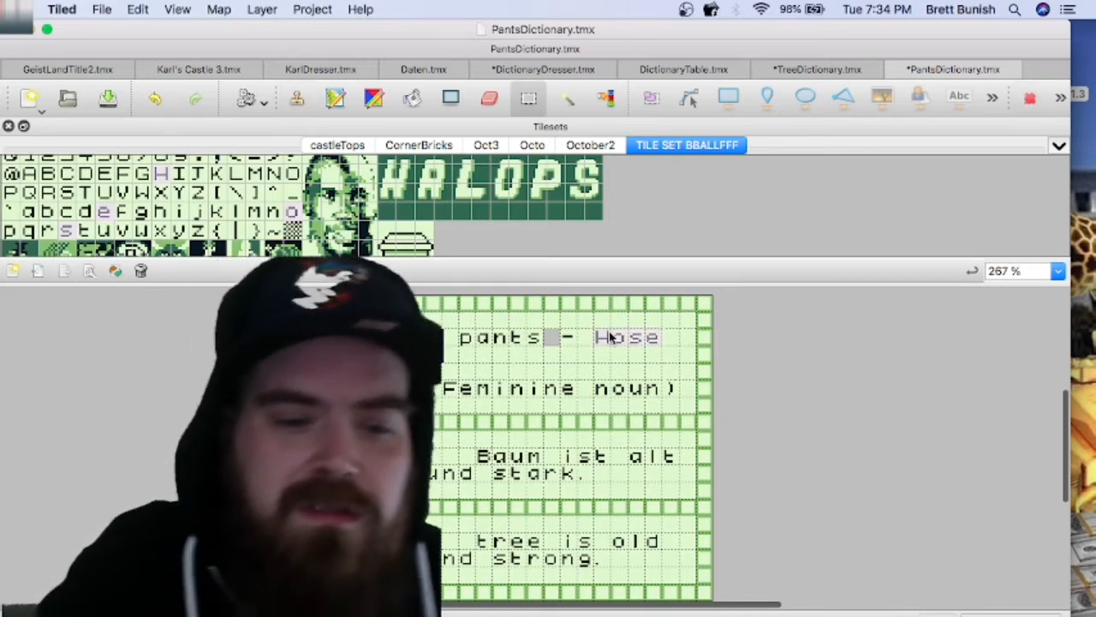
key("super+c")
key("super+v")
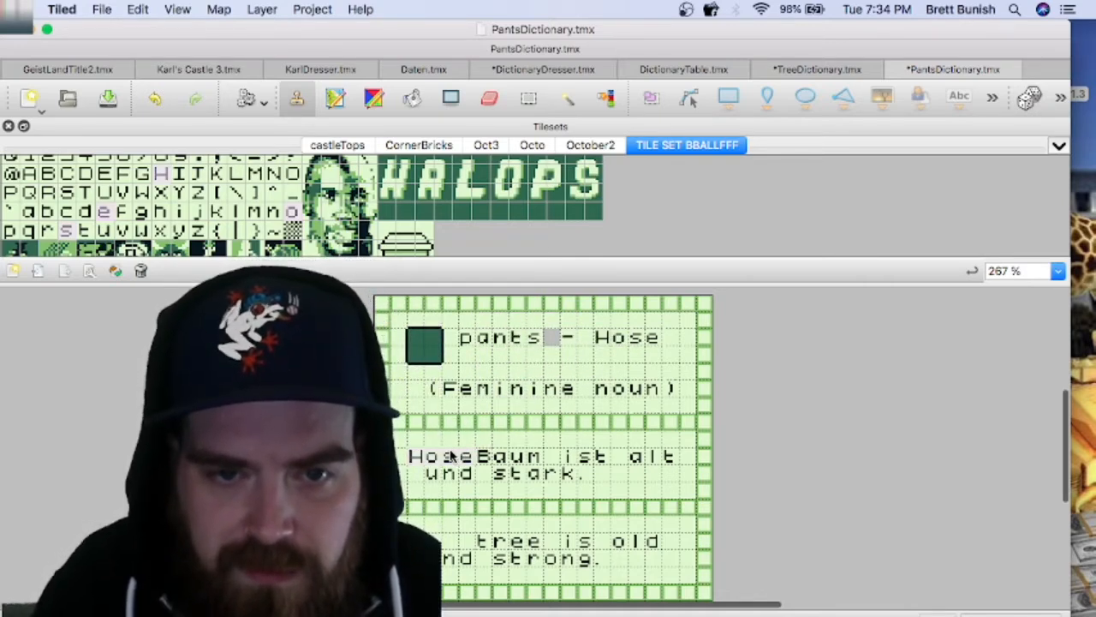
left_click(454, 456)
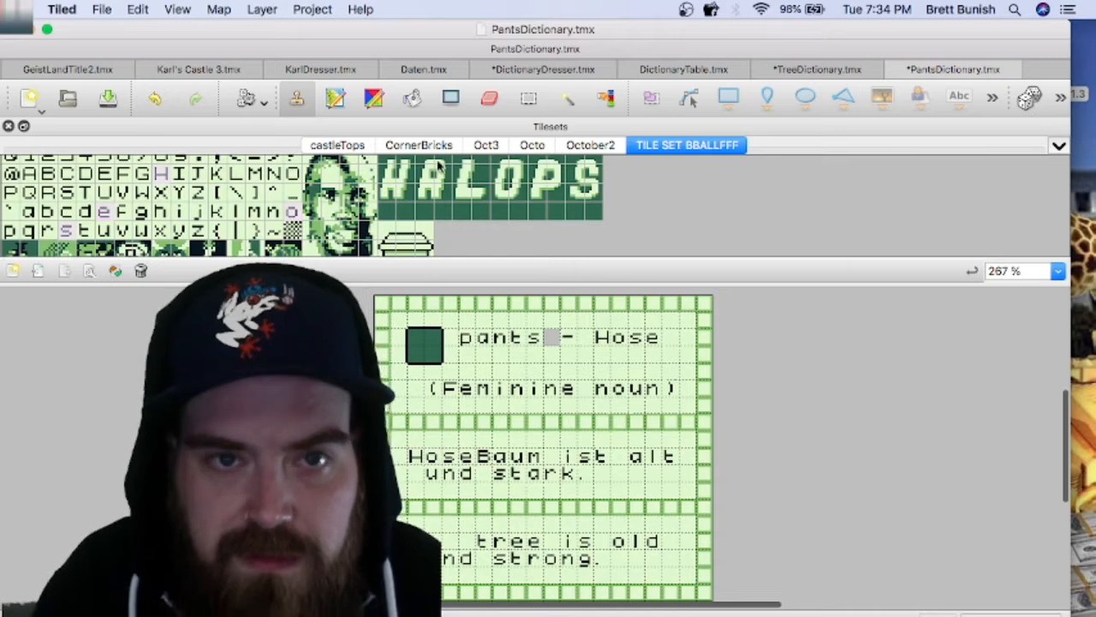
Step: Save and close DictionaryDresser.tmx, check the table and tree cards, and return to PantsDictionary.tmx
left_click(565, 69)
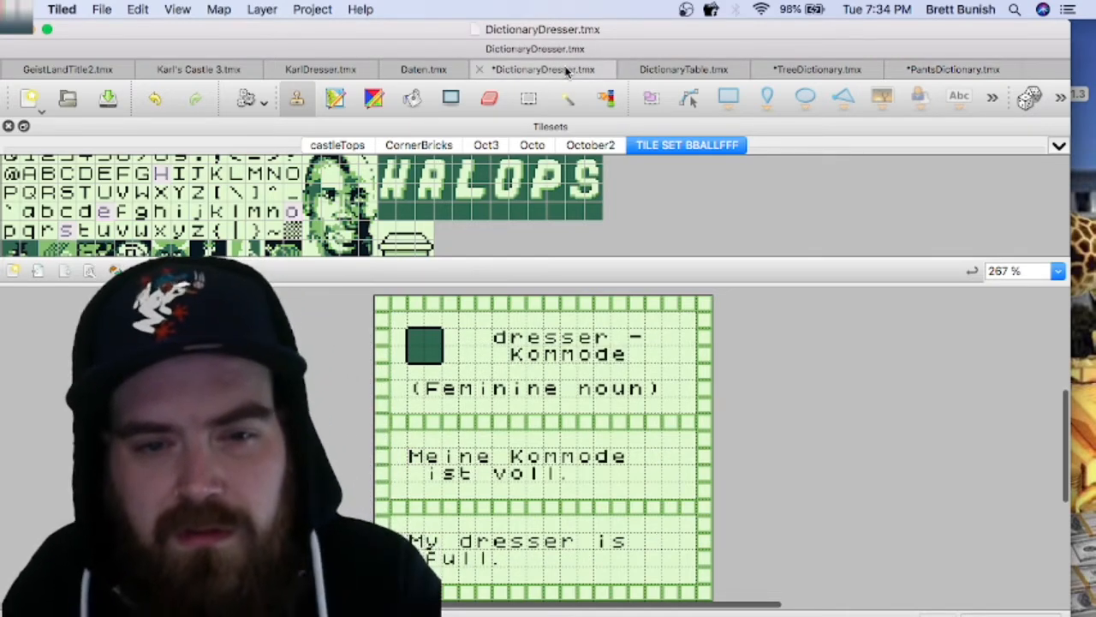
left_click(480, 69)
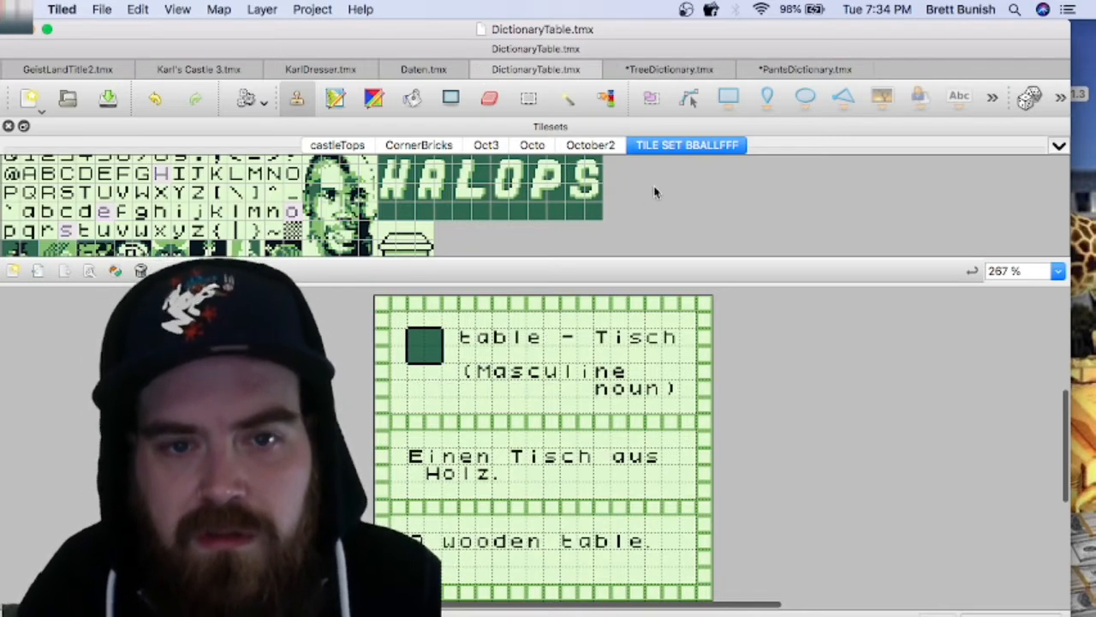
left_click(652, 69)
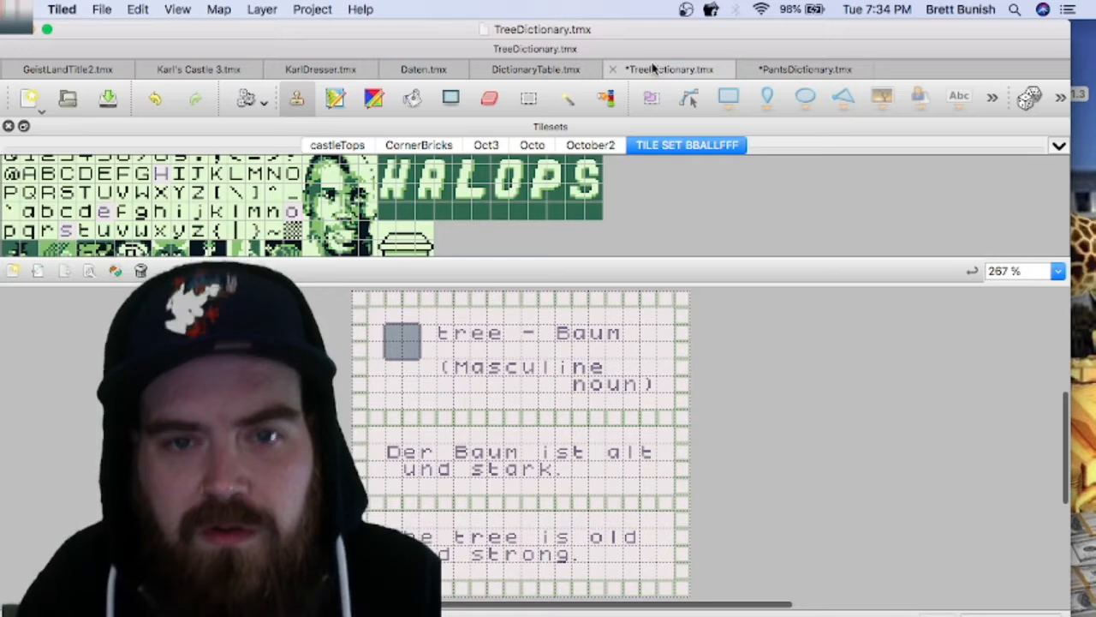
left_click(788, 74)
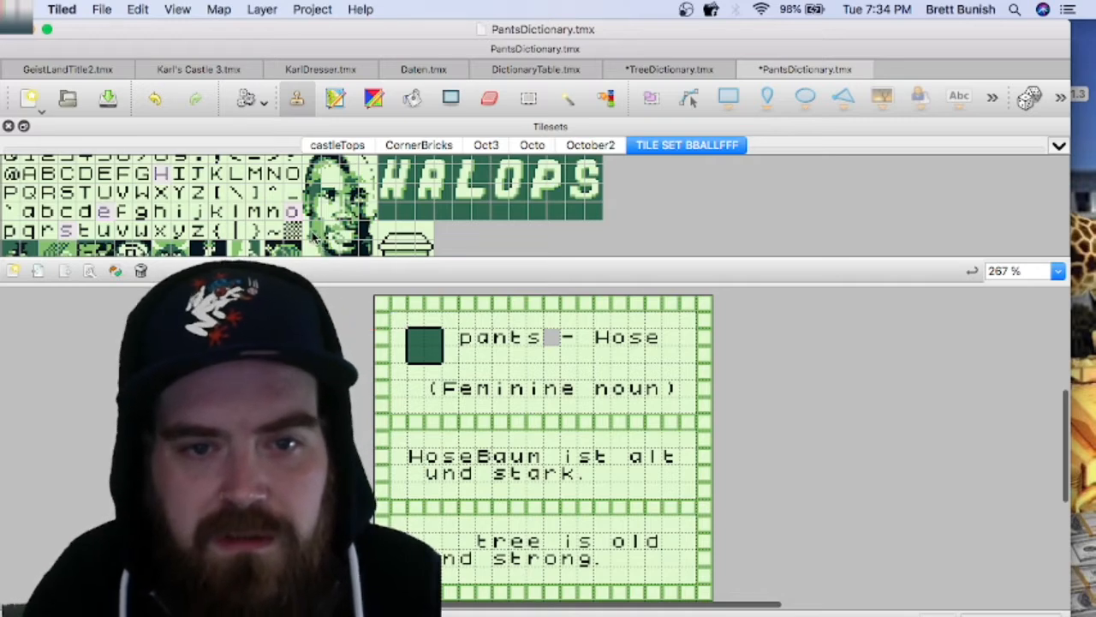
Step: Turn "Baum" in the German sentence into "aus" by blanking the "B" and replacing the "m" with "s"
scroll(59, 189, "up", 2)
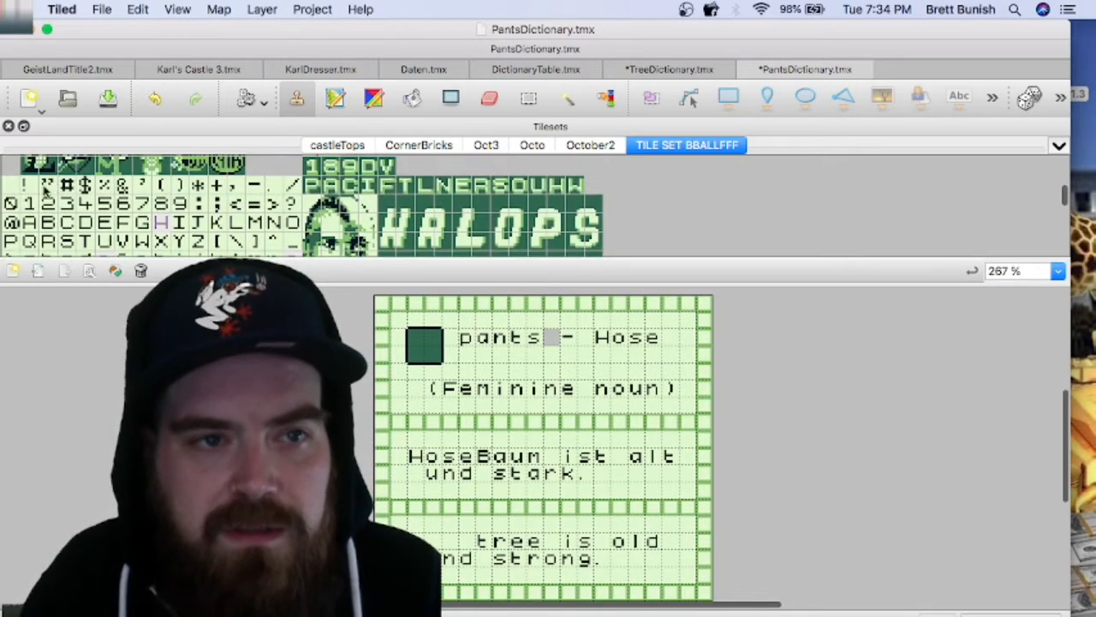
left_click(481, 459)
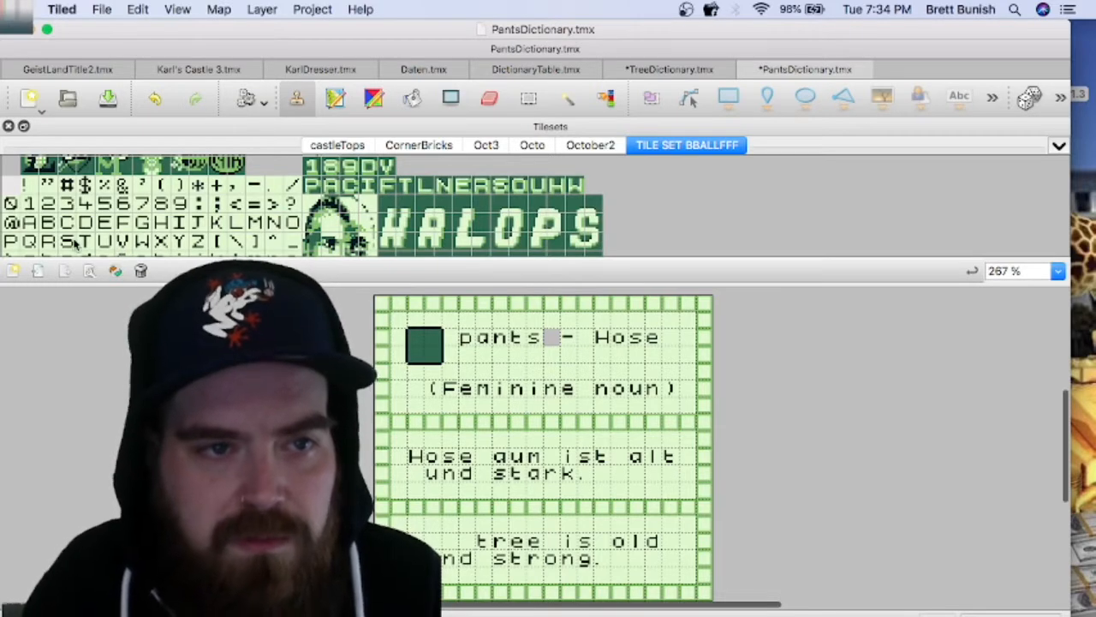
scroll(75, 244, "down", 2)
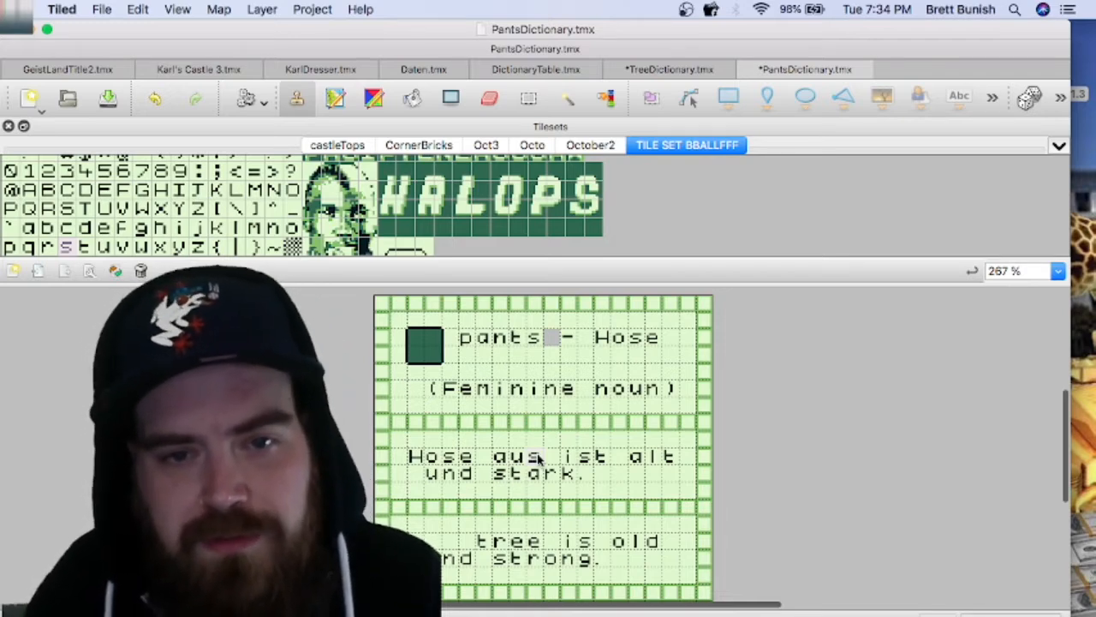
left_click(538, 458)
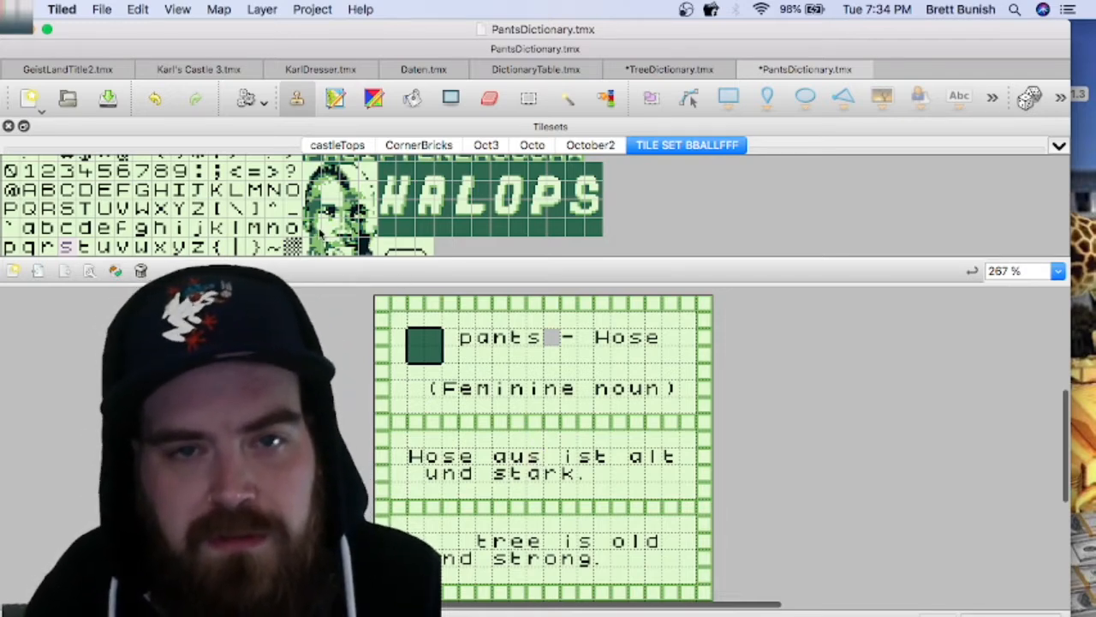
Step: Copy "Baum" from the heading of TreeDictionary.tmx and stamp it over "und" in the pants card's German sentence
left_click(666, 69)
left_click(530, 100)
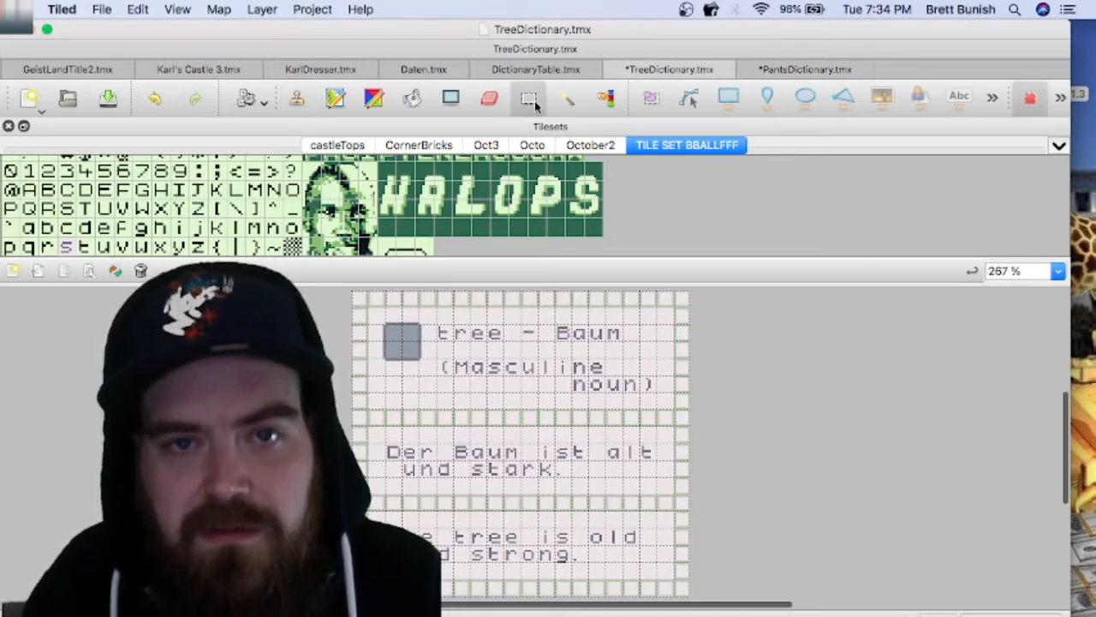
left_click(612, 375)
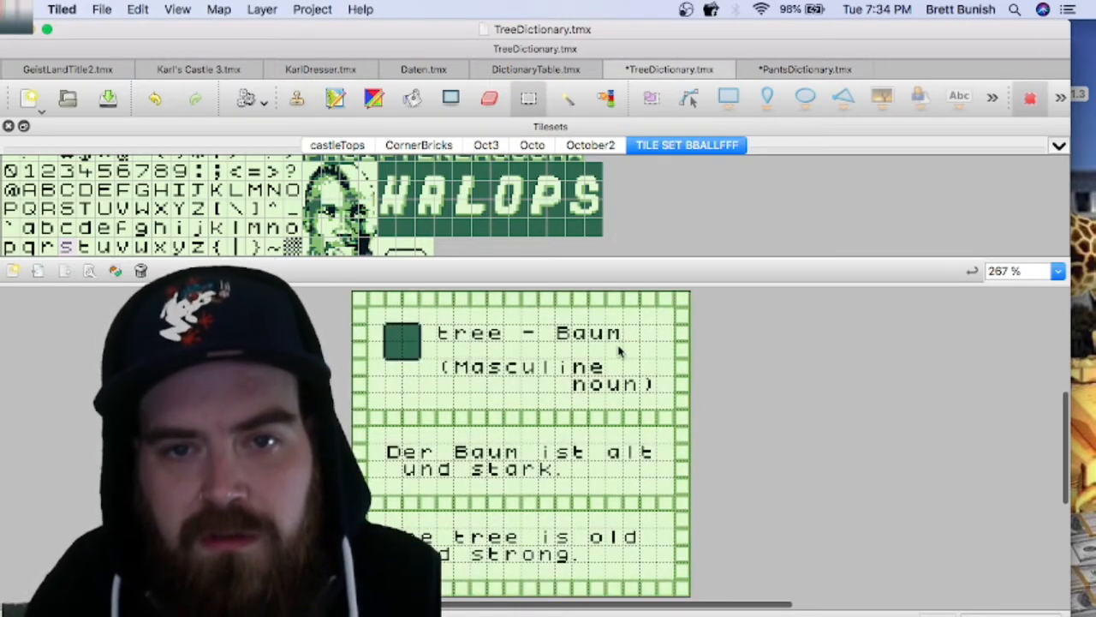
left_click_drag(555, 324, 623, 343)
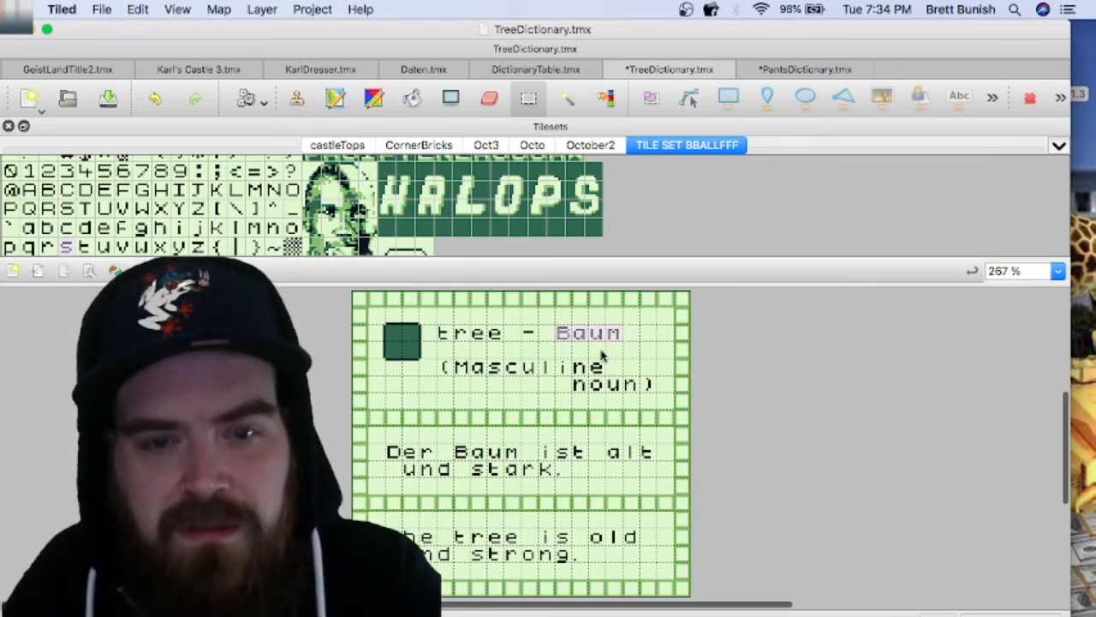
key("ctrl+c")
key("ctrl+v")
left_click(795, 72)
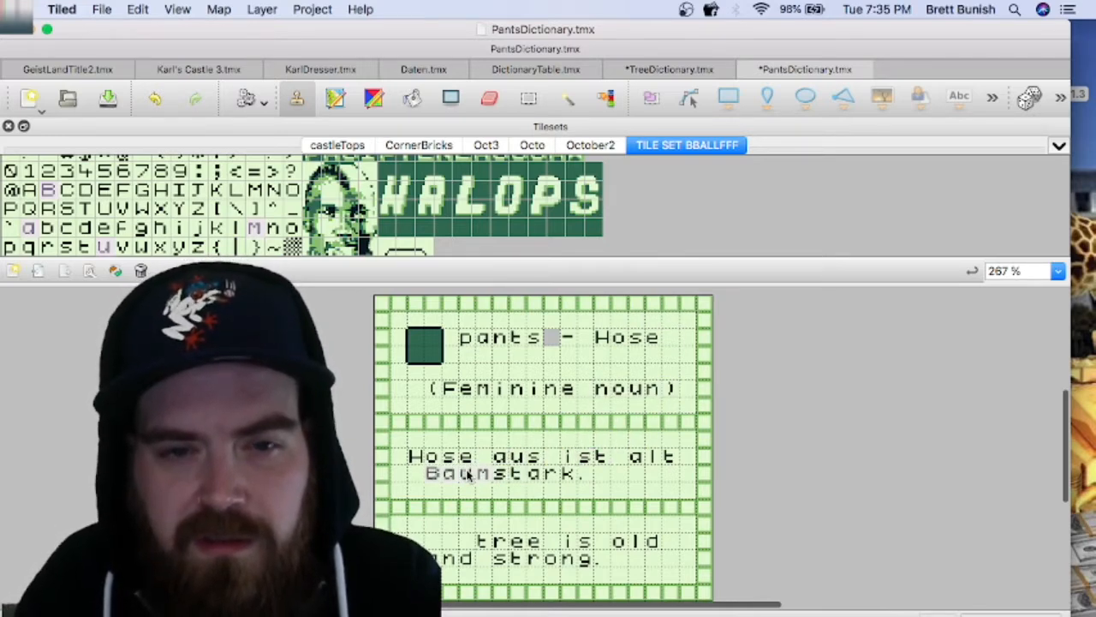
left_click(469, 477)
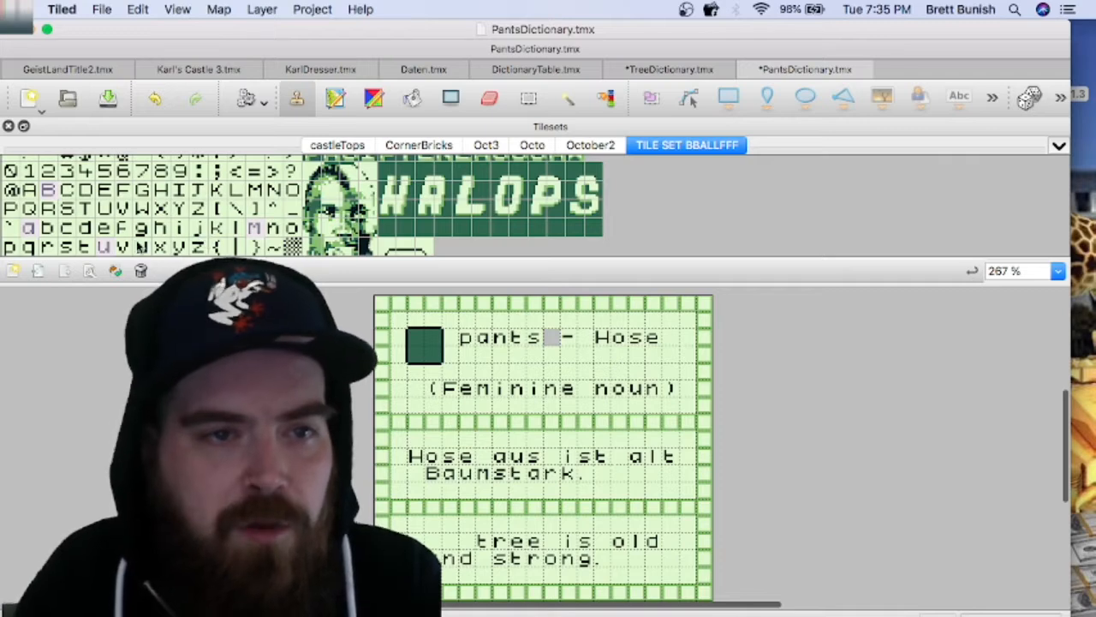
Step: Replace "stark" with the lowercase letter tiles "woole" directly after "Baum", keeping the final period
left_click(142, 248)
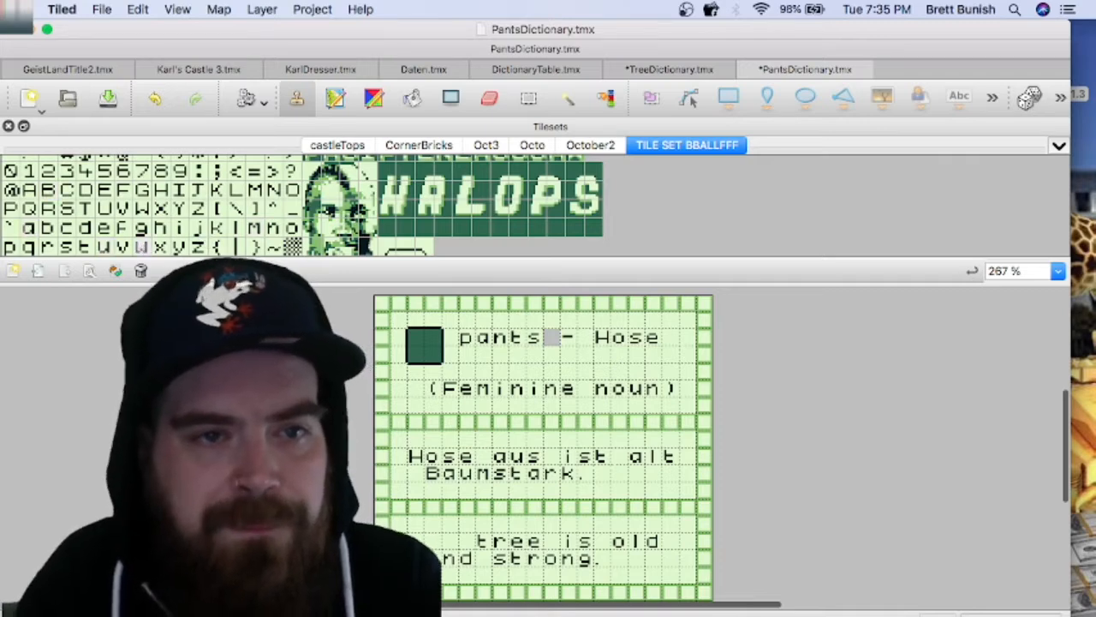
left_click(292, 228)
left_click(518, 476)
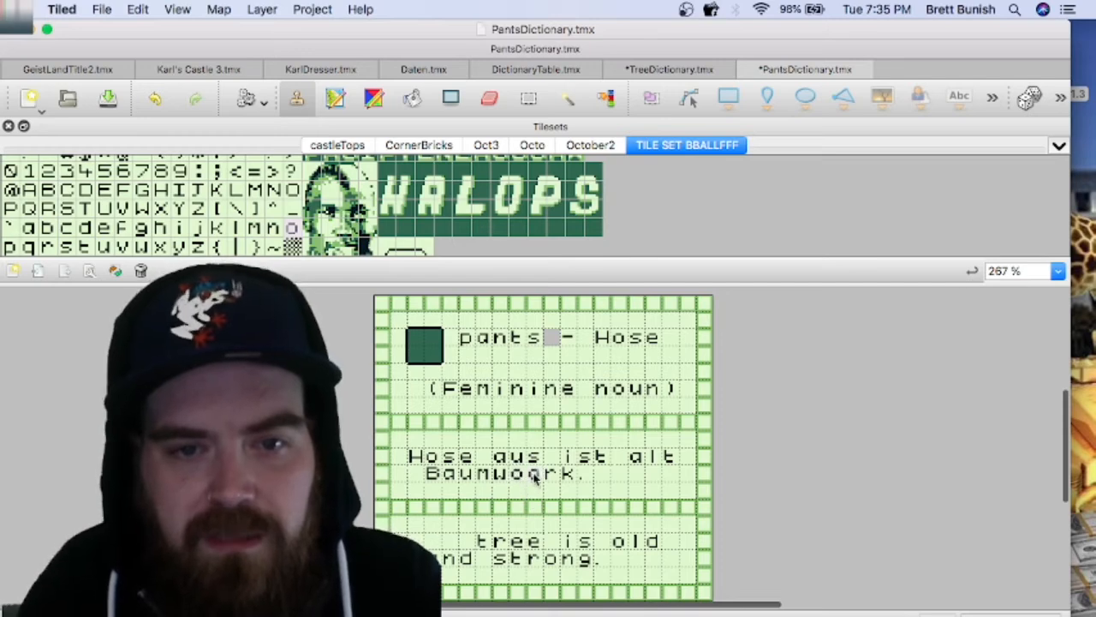
left_click(538, 477)
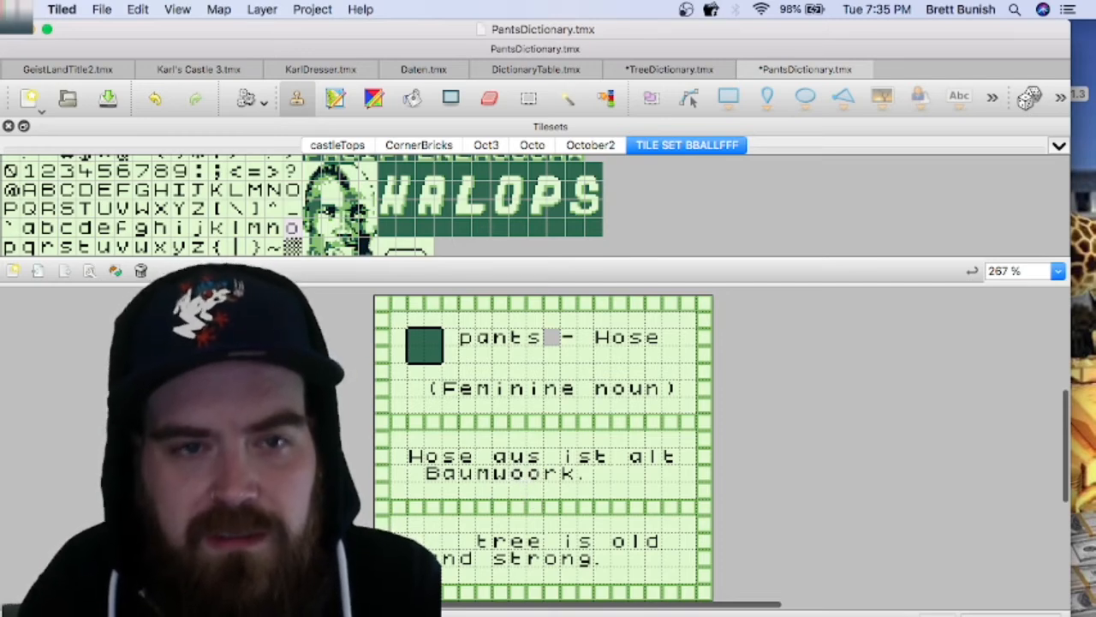
left_click(236, 228)
left_click(534, 458)
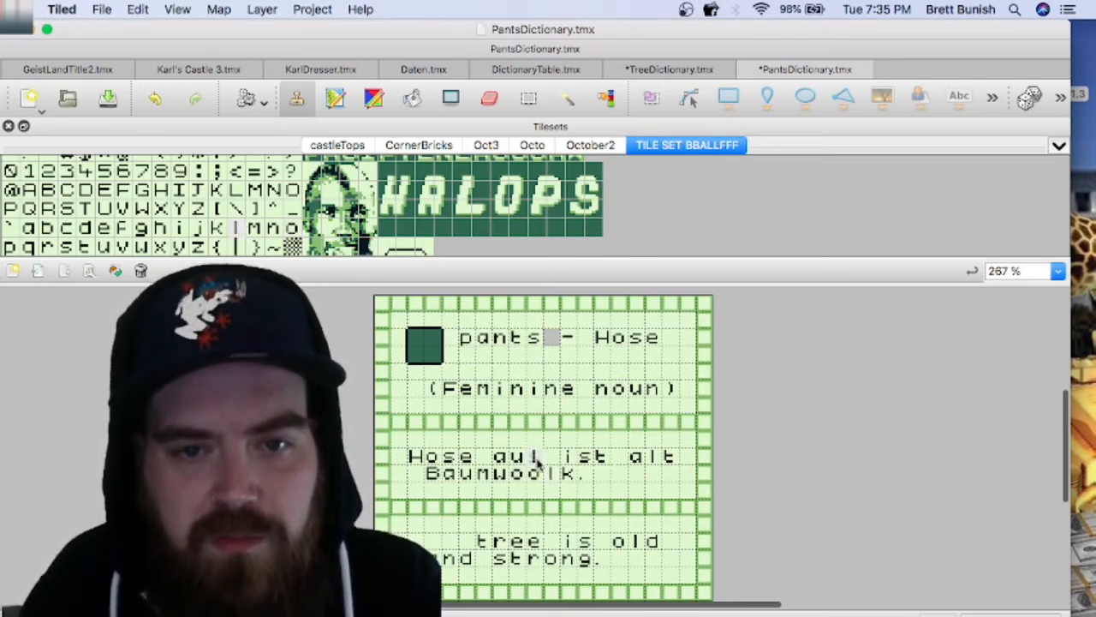
key("super+z")
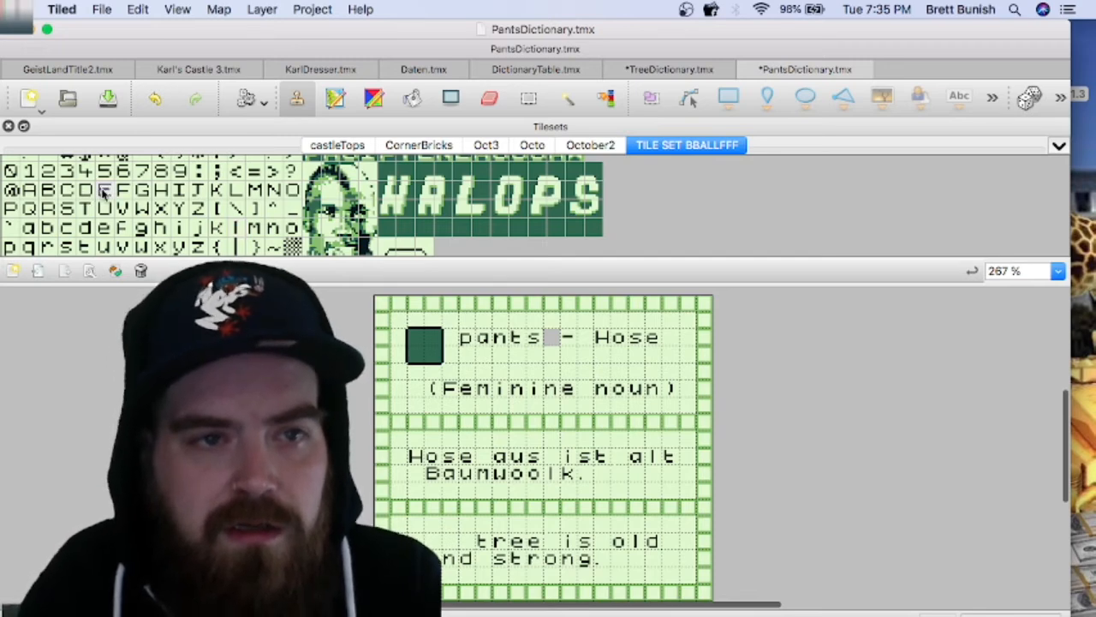
left_click(103, 190)
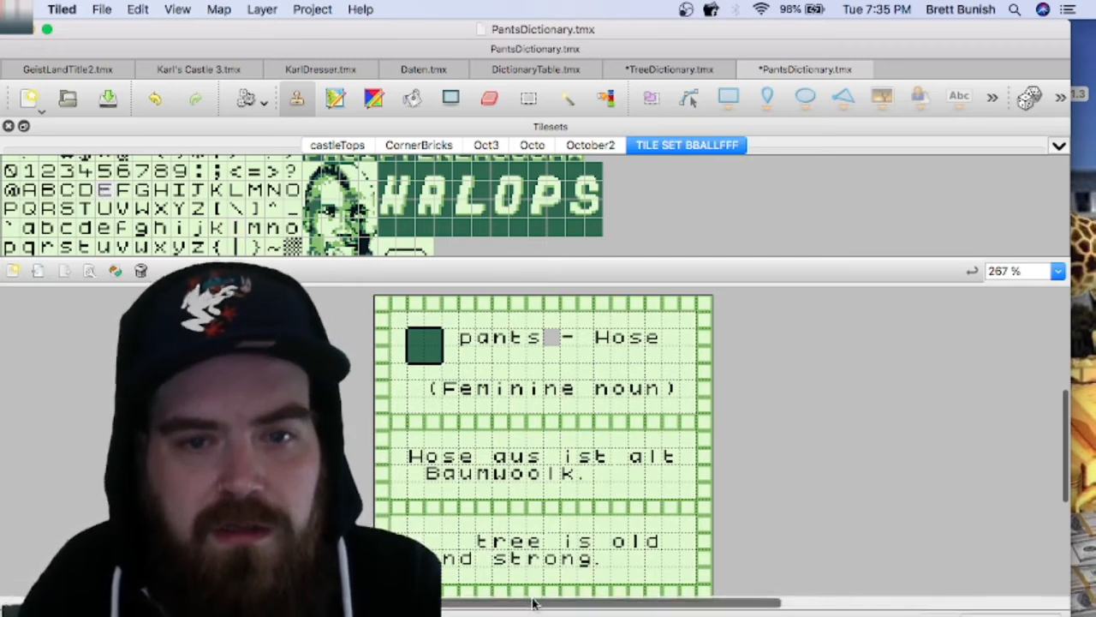
left_click(566, 473)
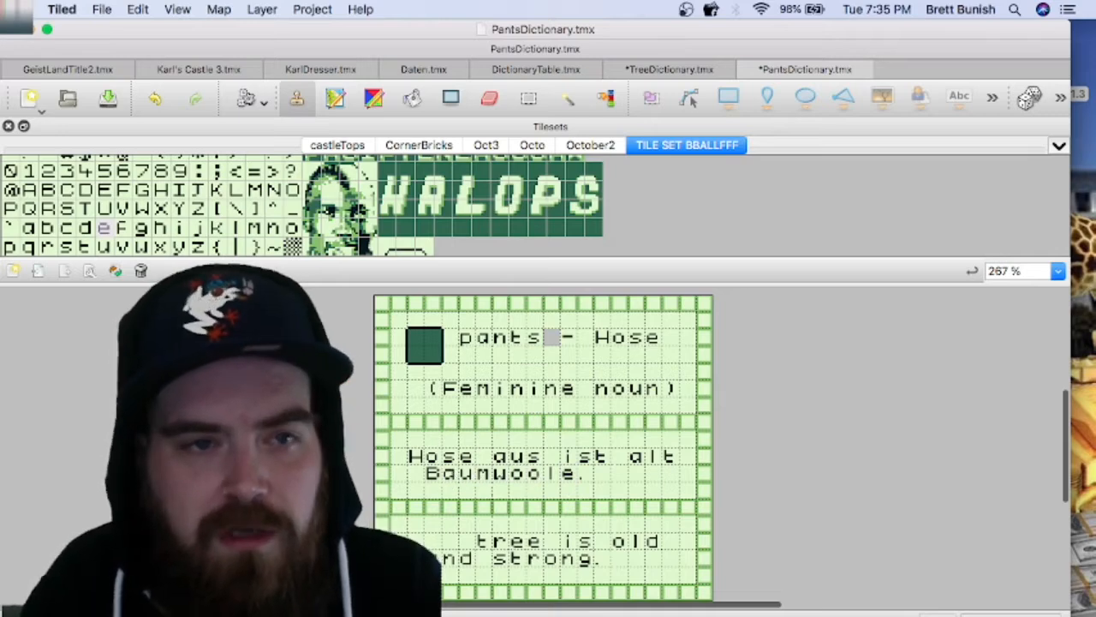
Step: Blank out "ist alt" in the pants card's German sentence and erase the entire English sentence below it
scroll(64, 242, "up", 2)
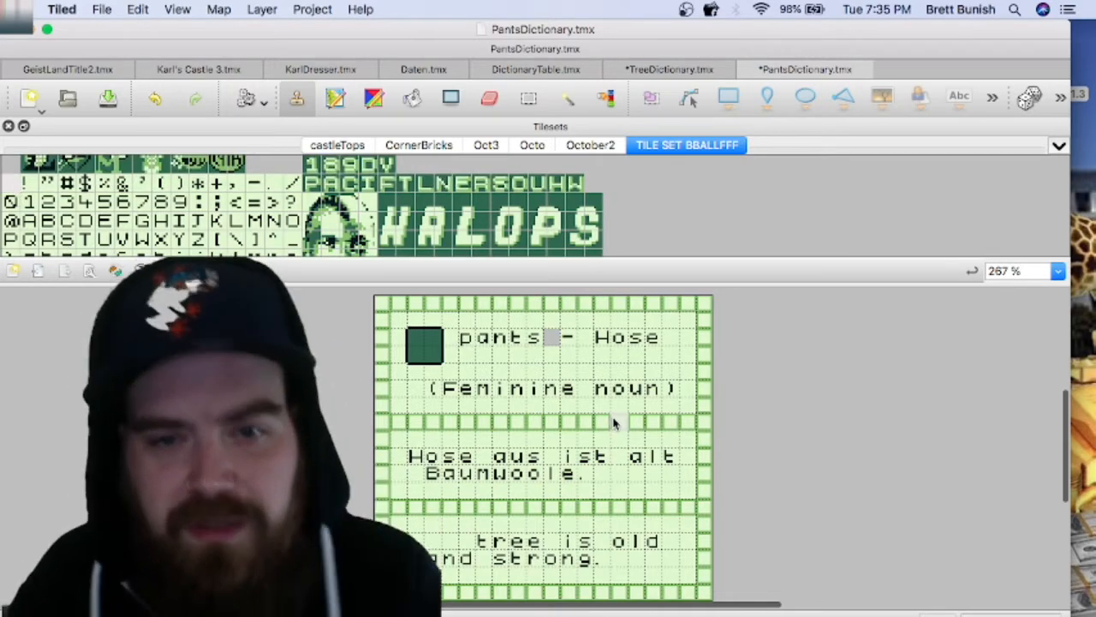
mouse_move(568, 459)
left_mouse_down()
mouse_move(668, 465)
mouse_move(648, 465)
left_mouse_up()
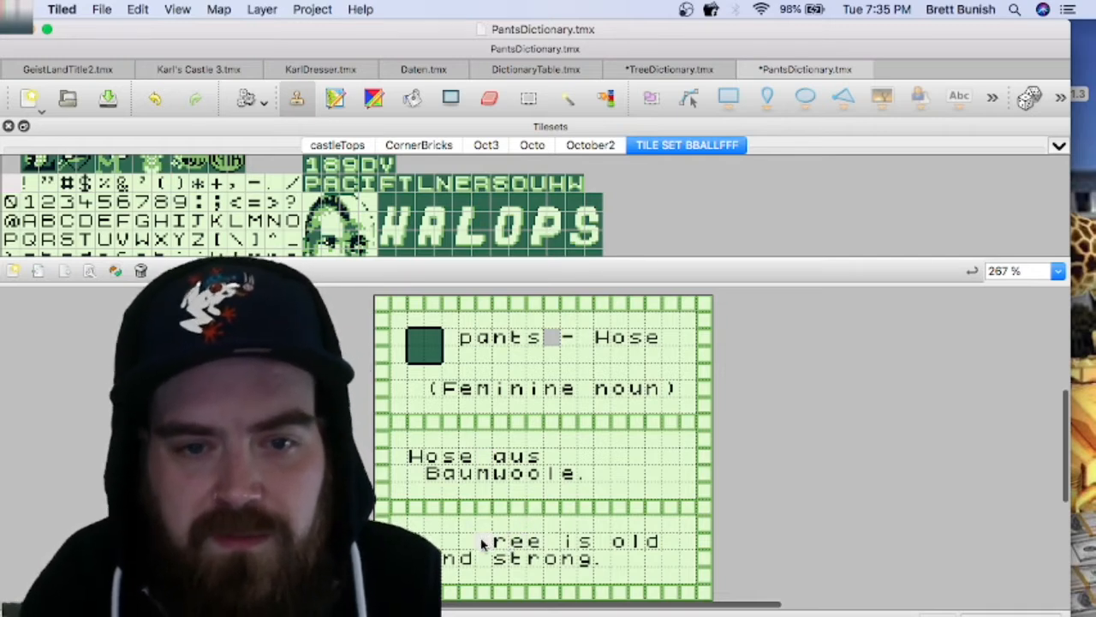
left_click_drag(484, 545, 652, 546)
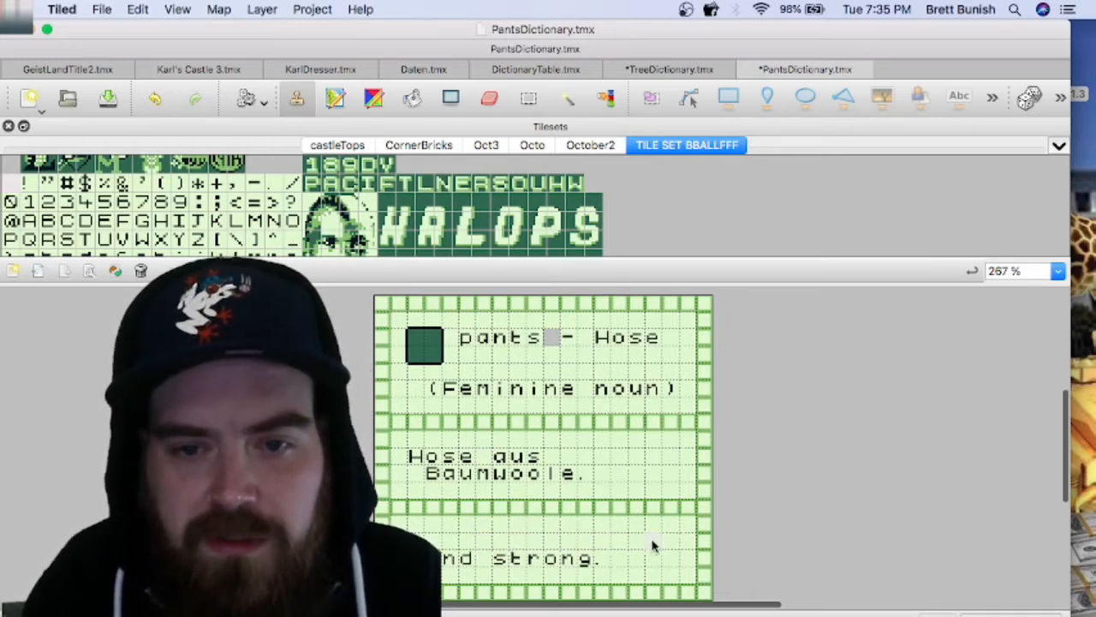
left_click(667, 616)
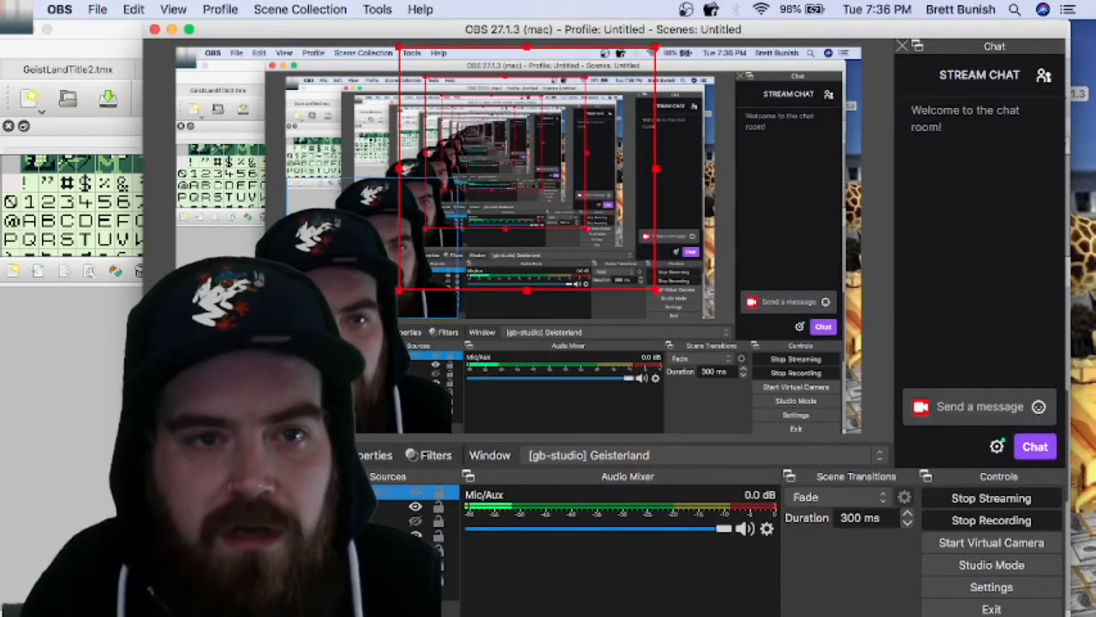
left_click(71, 446)
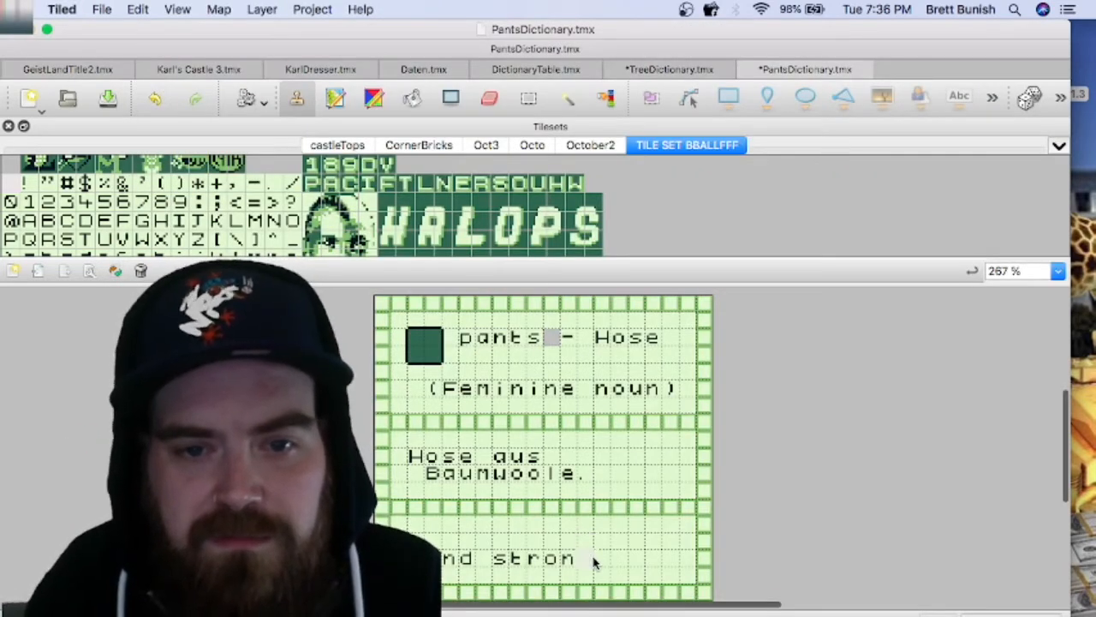
left_click_drag(595, 561, 467, 557)
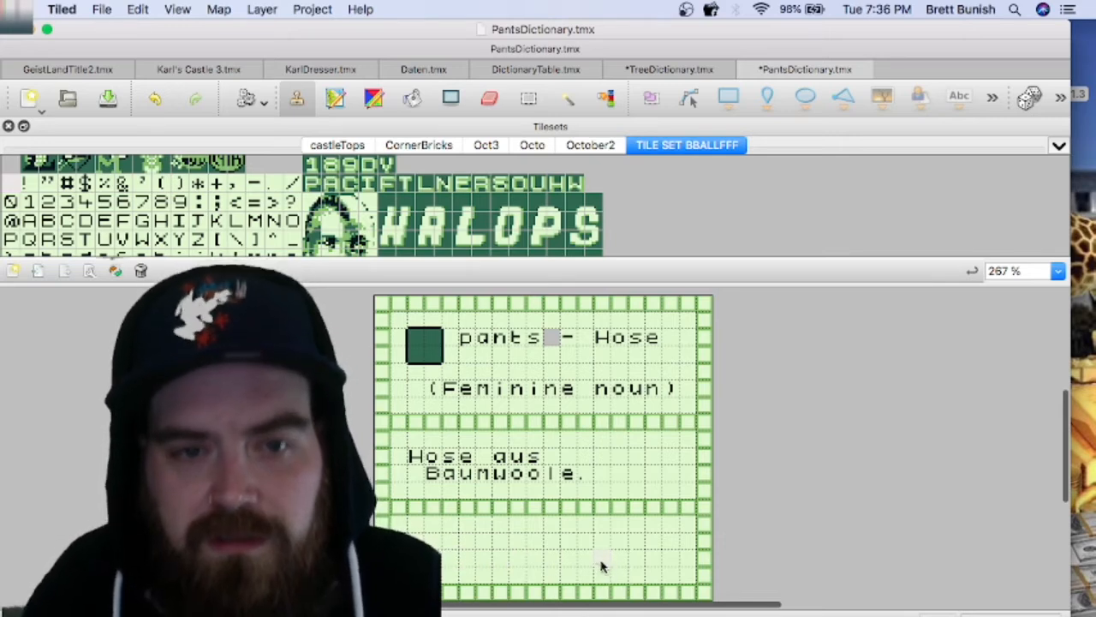
Step: Start the English sentence with "Pants" by stamping a capital "P" and copying "ants" from the card's heading after it
scroll(217, 224, "down", 2)
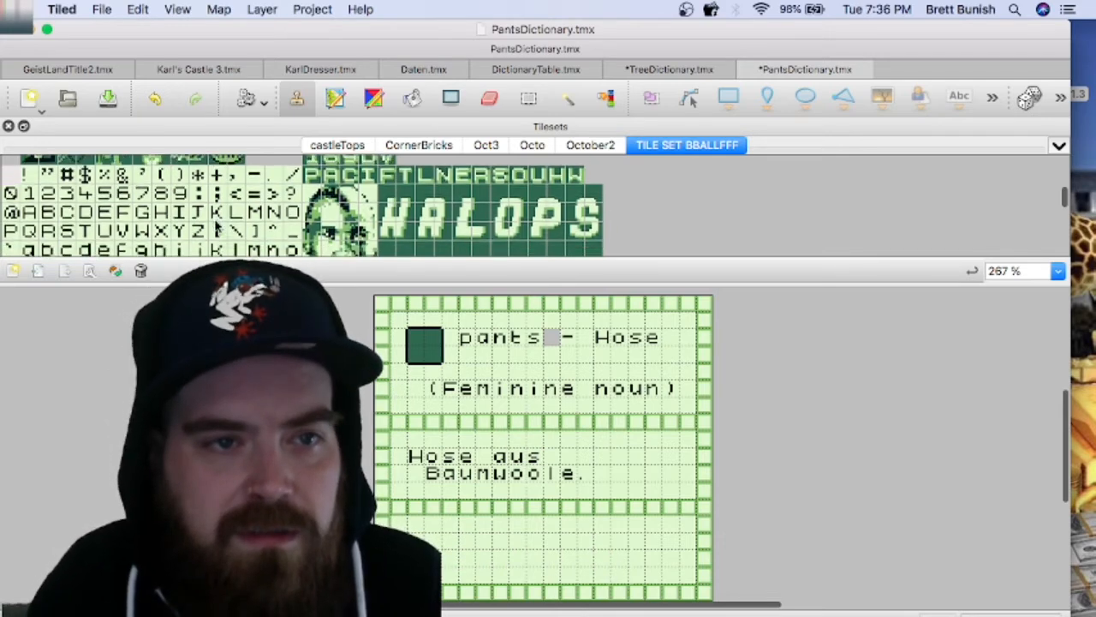
left_click(12, 218)
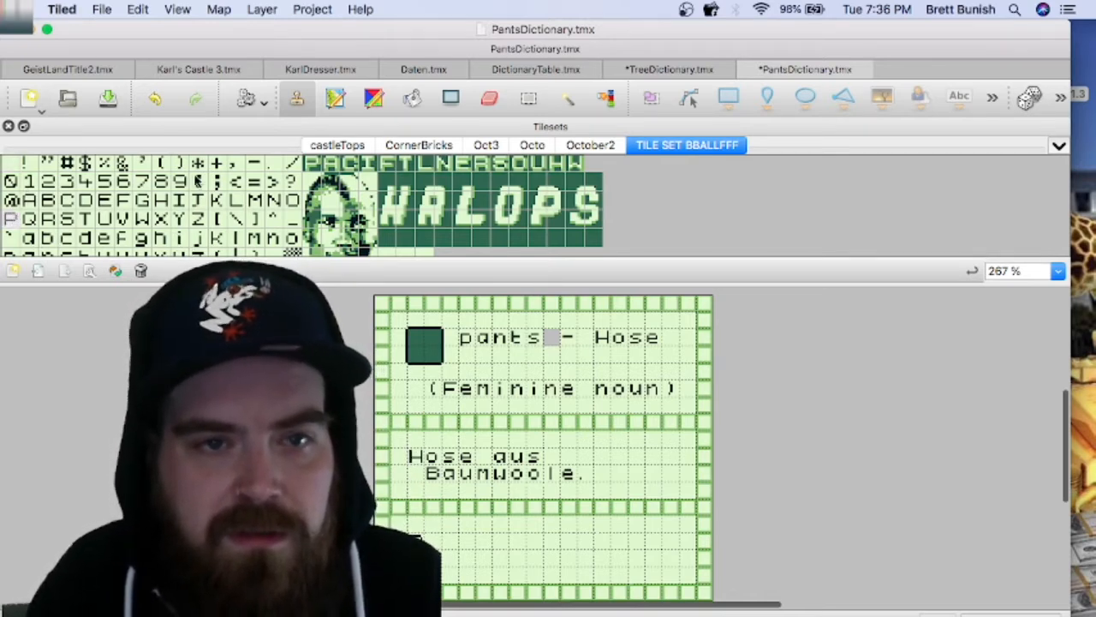
left_click(450, 97)
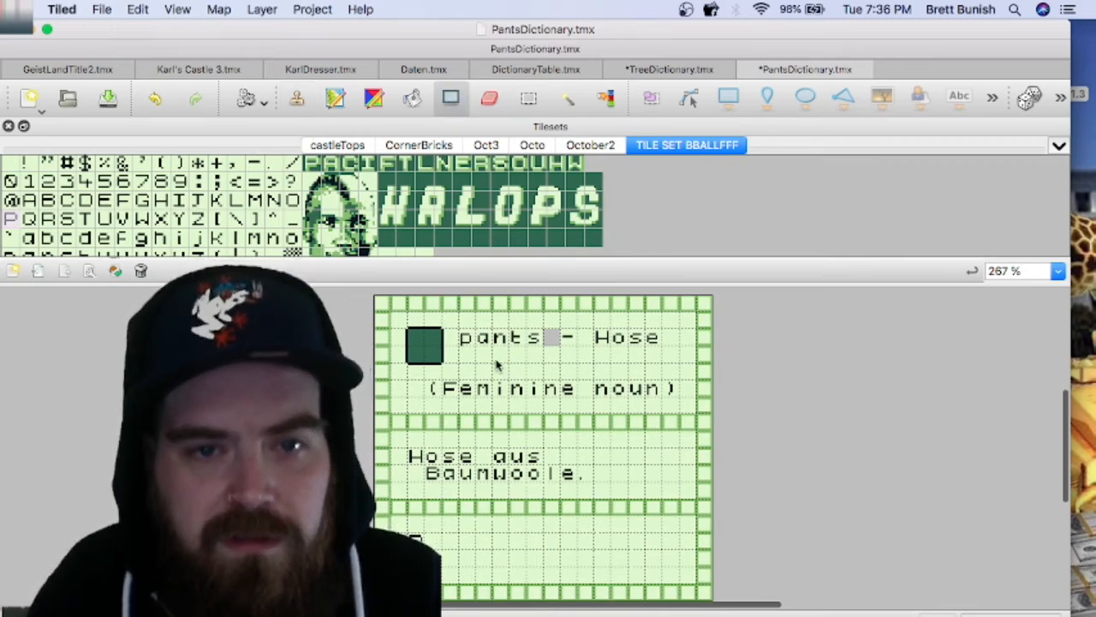
left_click_drag(483, 339, 528, 342)
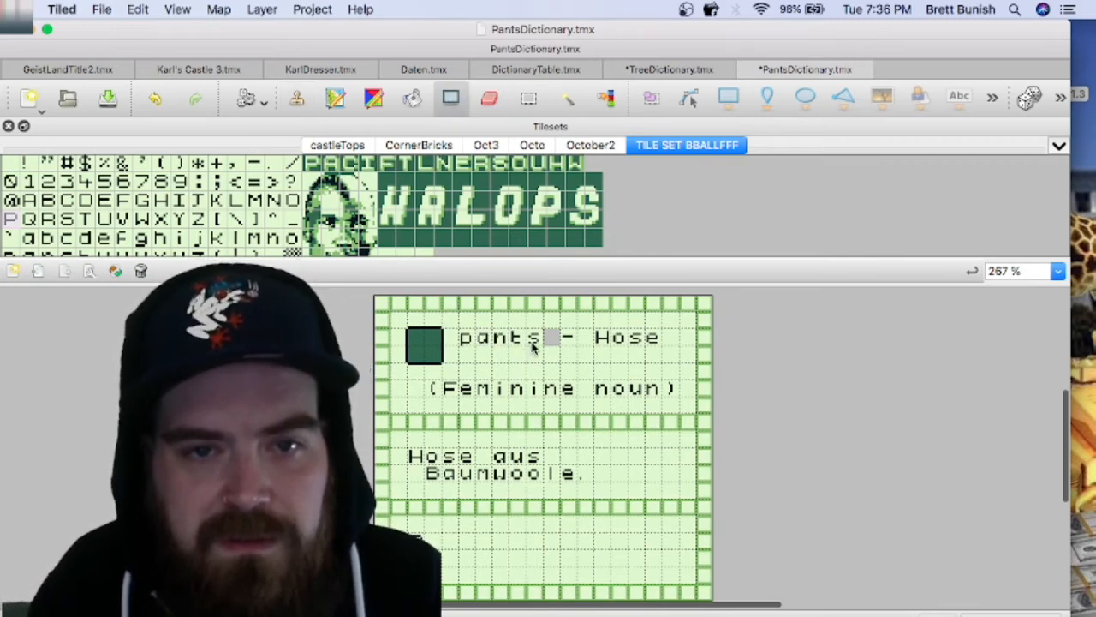
left_click(529, 98)
left_click_drag(540, 344, 486, 340)
key("super+c")
key("super+v")
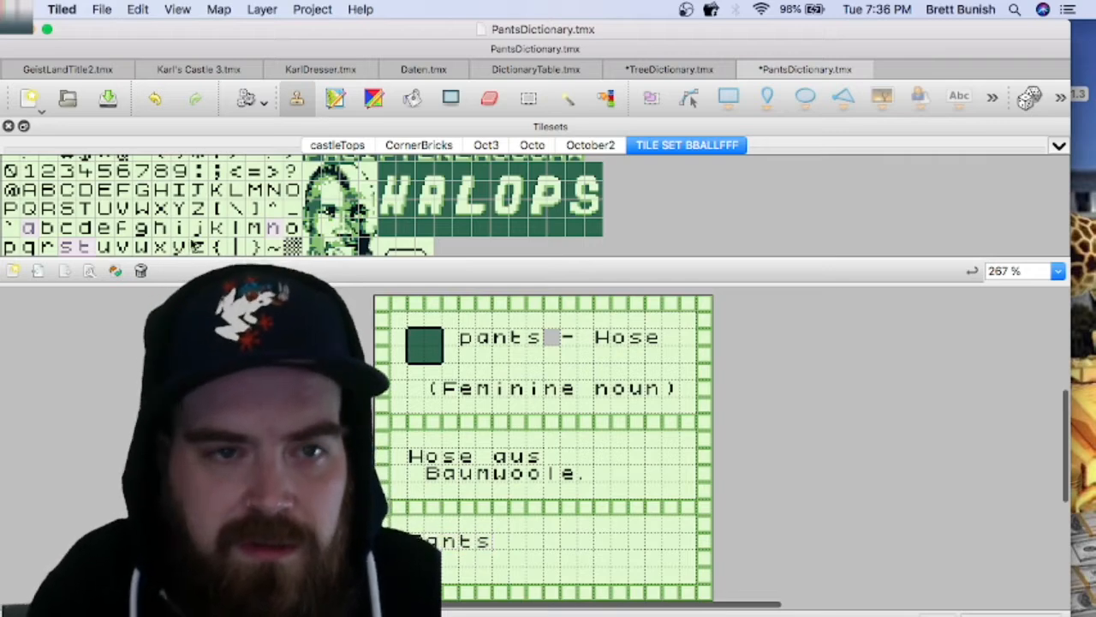
Step: Spell "made" in lowercase letter tiles after "Pants", leaving one blank tile between the words
left_click(253, 228)
left_click(516, 541)
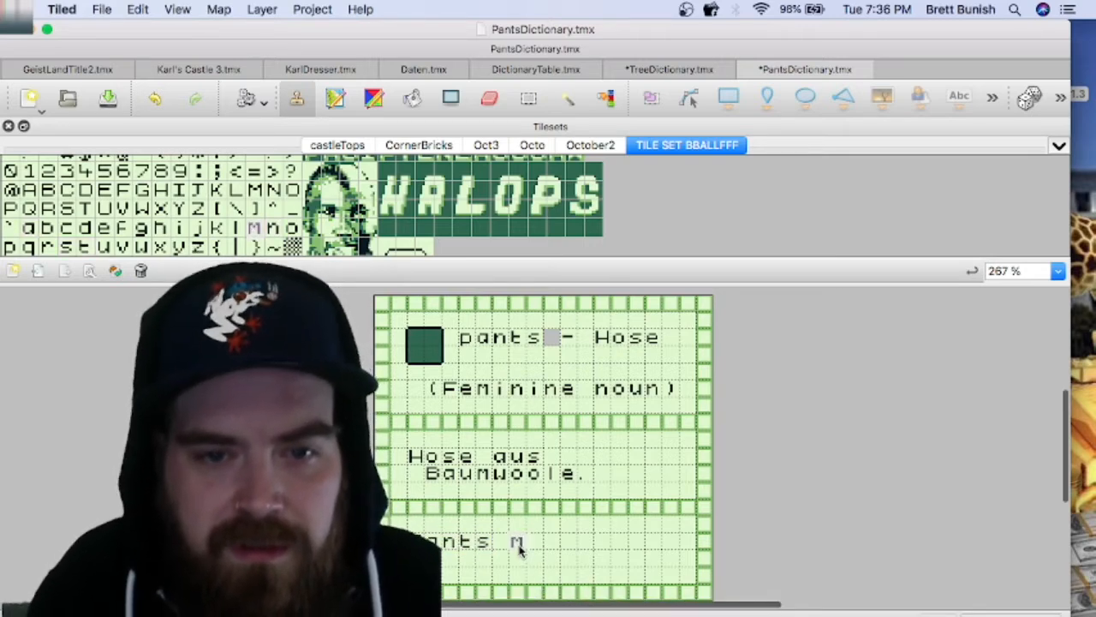
left_click(29, 227)
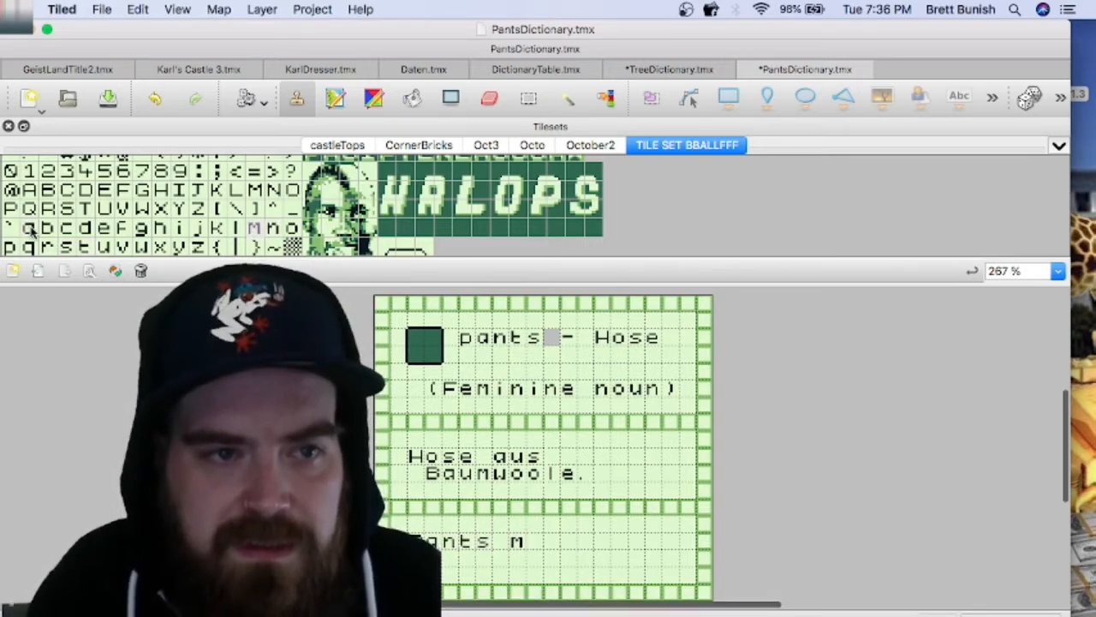
left_click(533, 541)
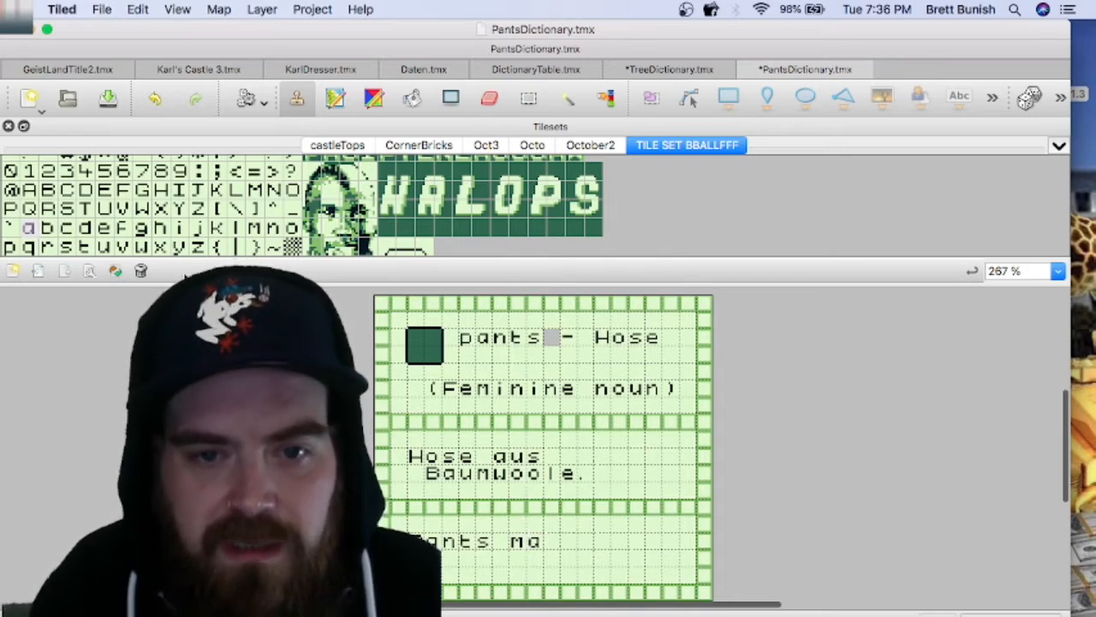
left_click(85, 229)
left_click_drag(85, 231, 103, 233)
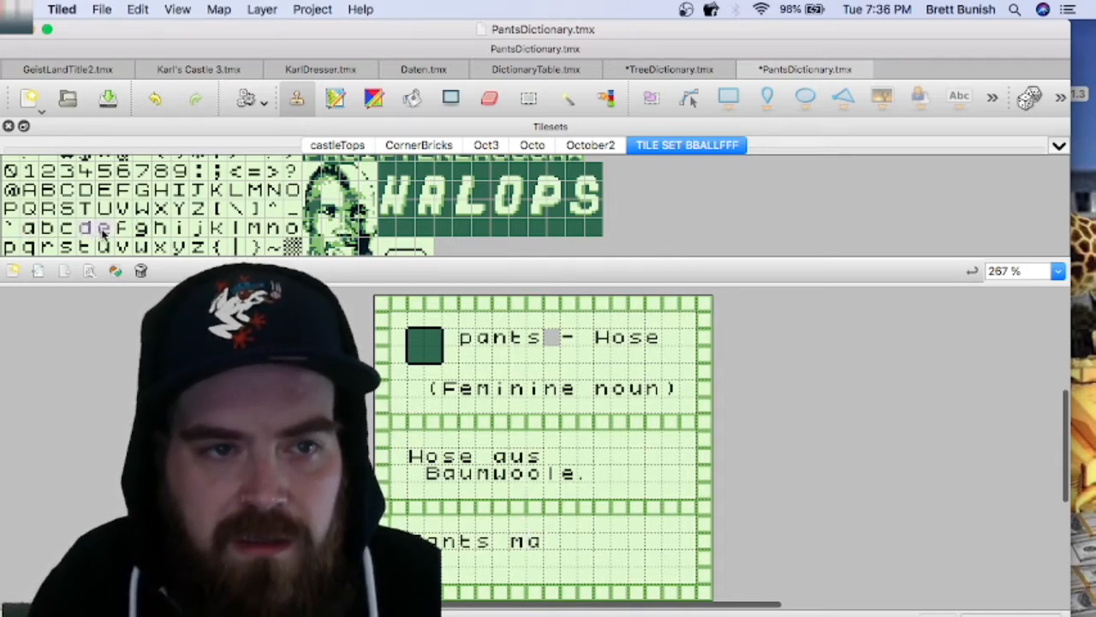
left_click(565, 545)
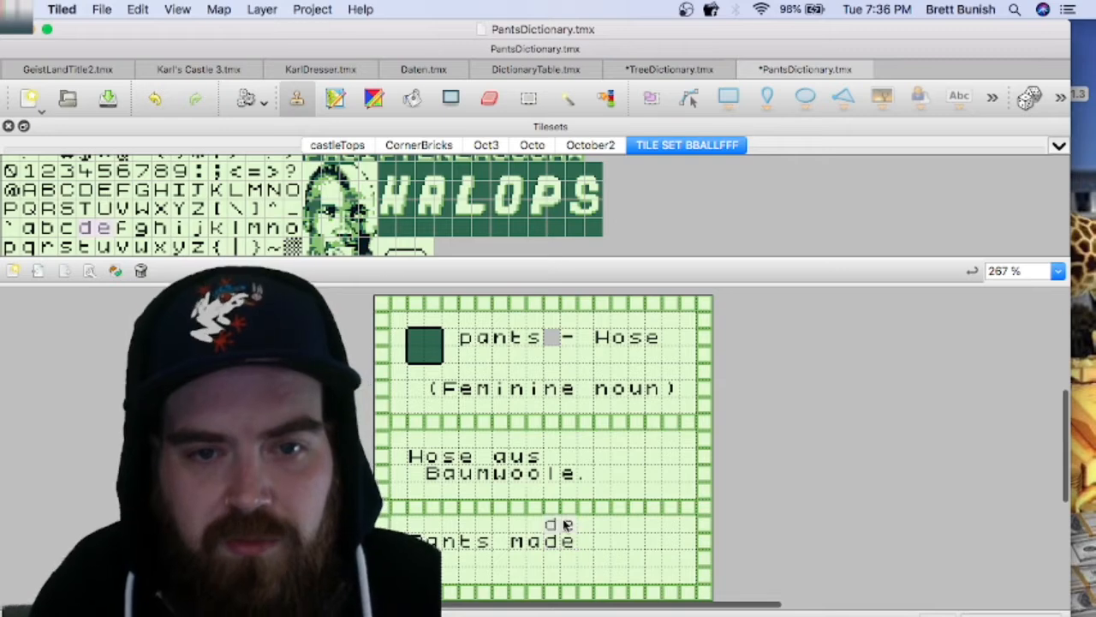
Step: Complete the English sentence with "of" after "made" and "cotton." on the line below
left_click(292, 227)
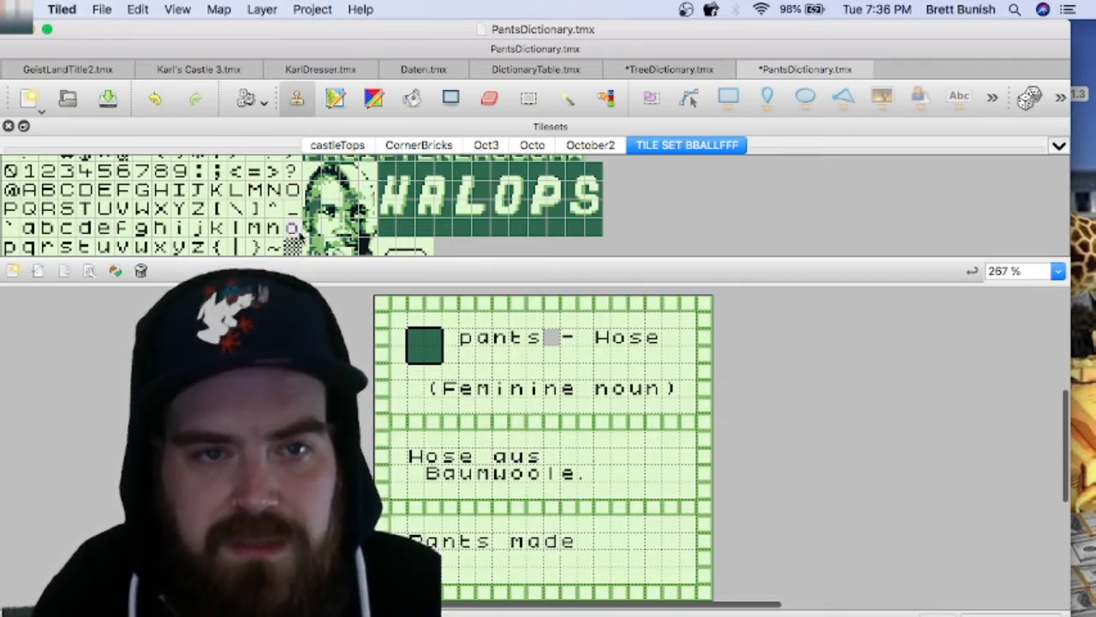
left_click(602, 543)
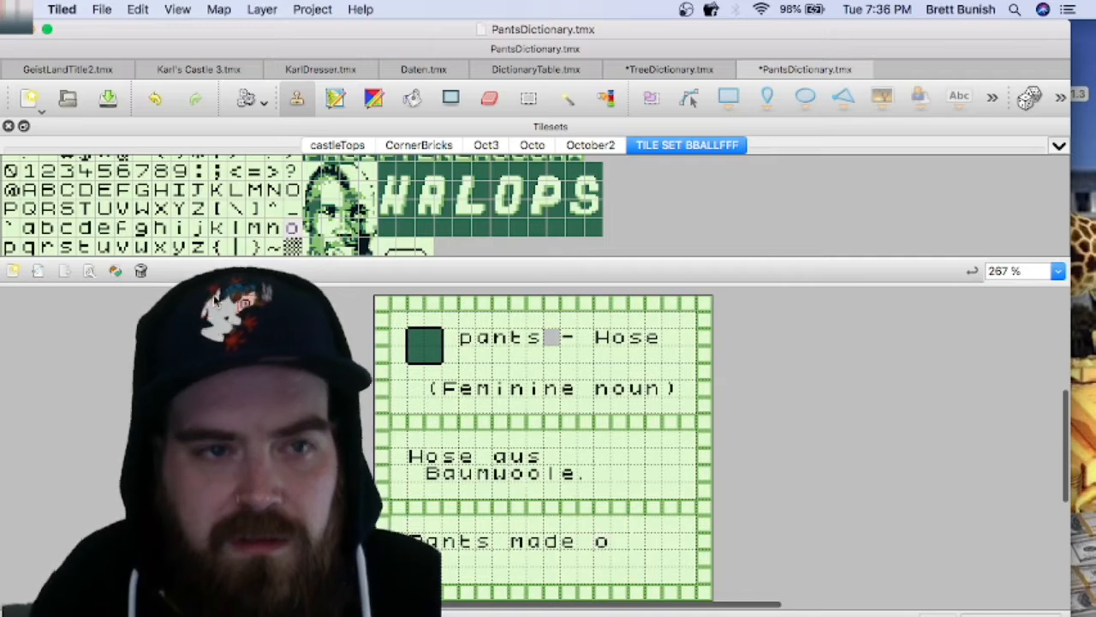
left_click(122, 228)
left_click(620, 543)
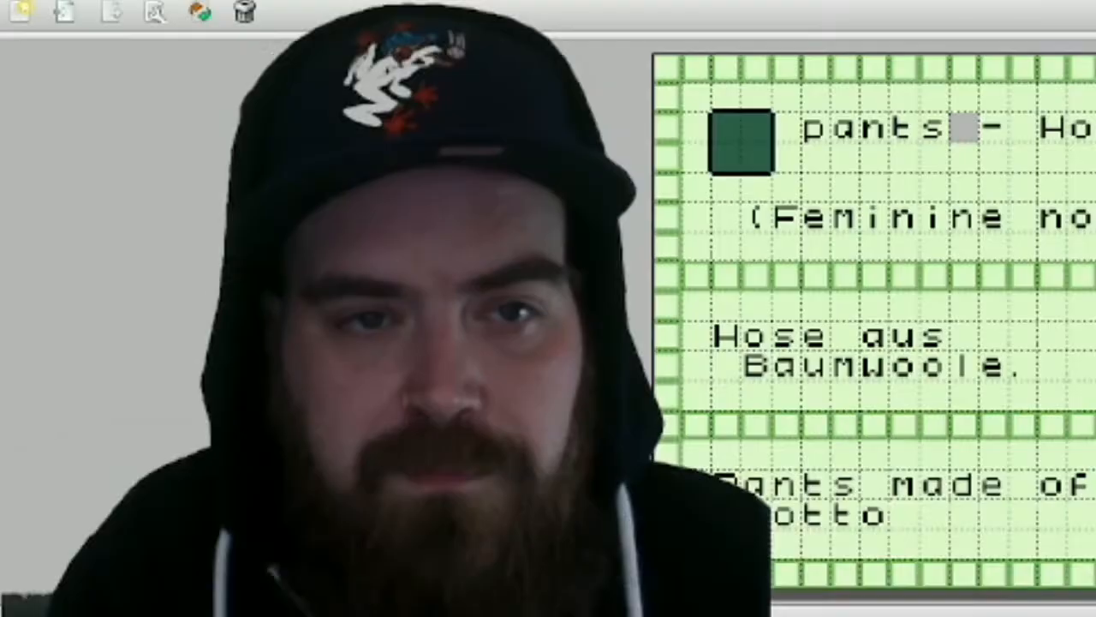
left_click(273, 227)
left_click(518, 559)
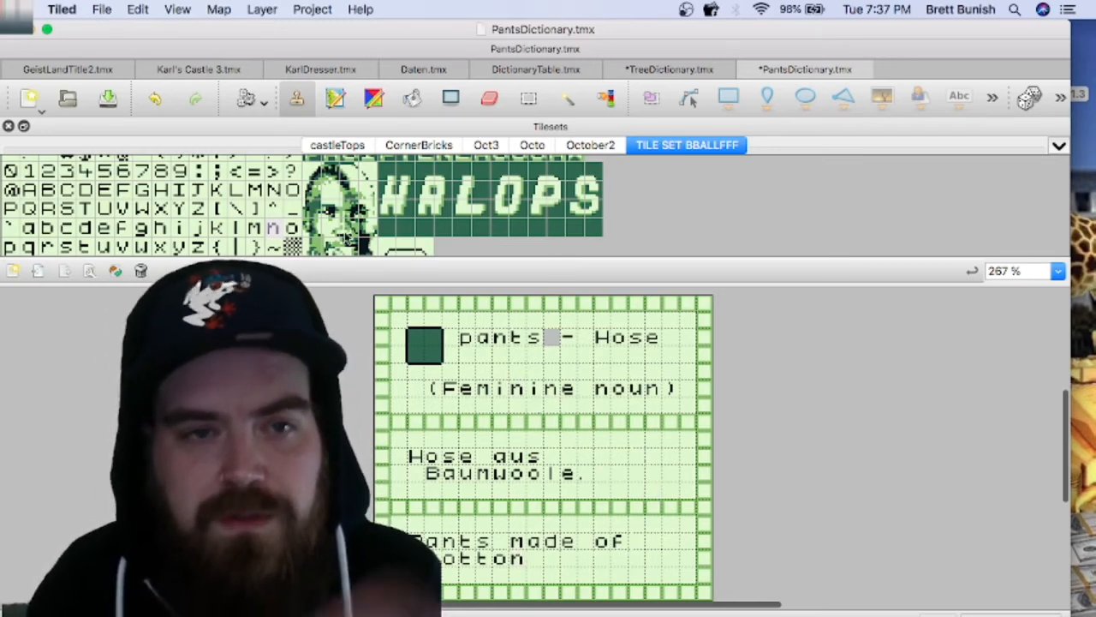
scroll(270, 205, "up", 1)
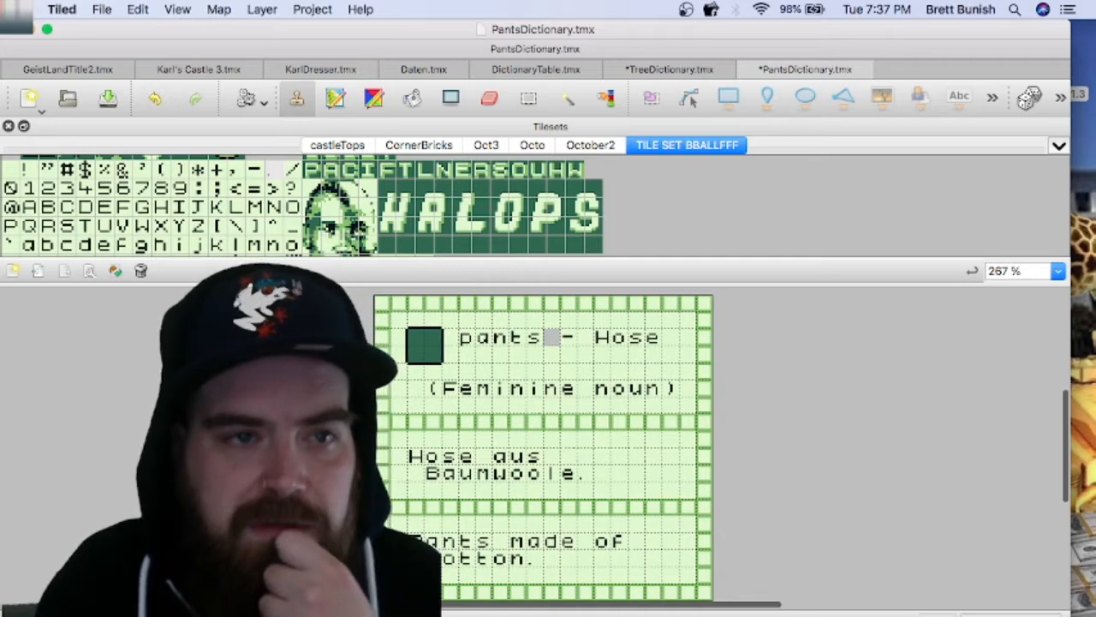
Step: Replace the grey tile between "pants" and the dash in the heading with the blank tile, and save the map
left_click(12, 171)
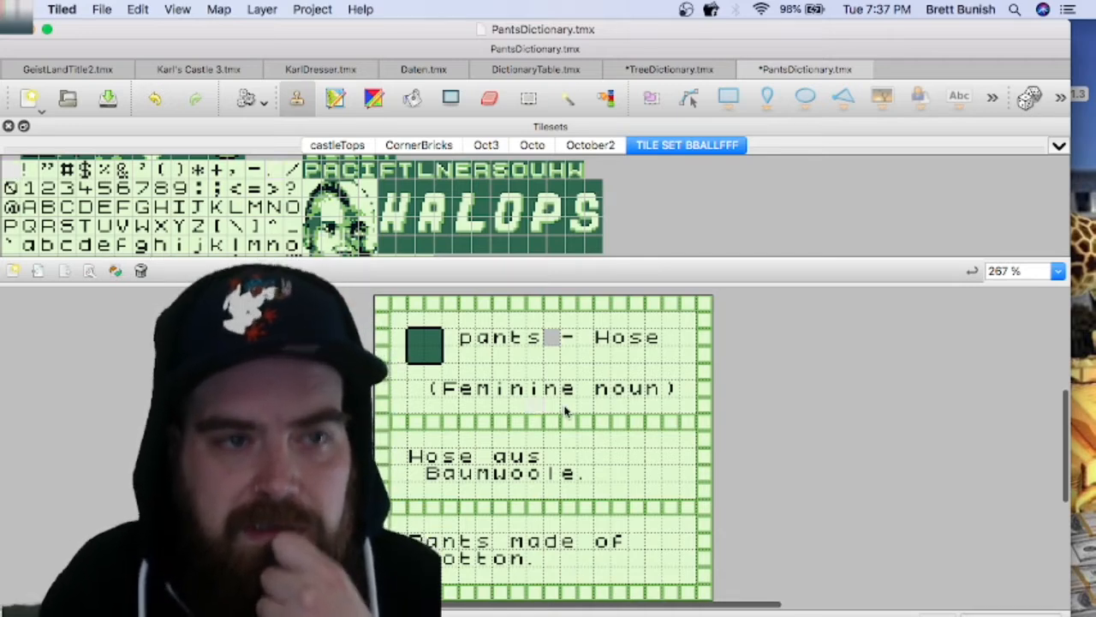
left_click(552, 342)
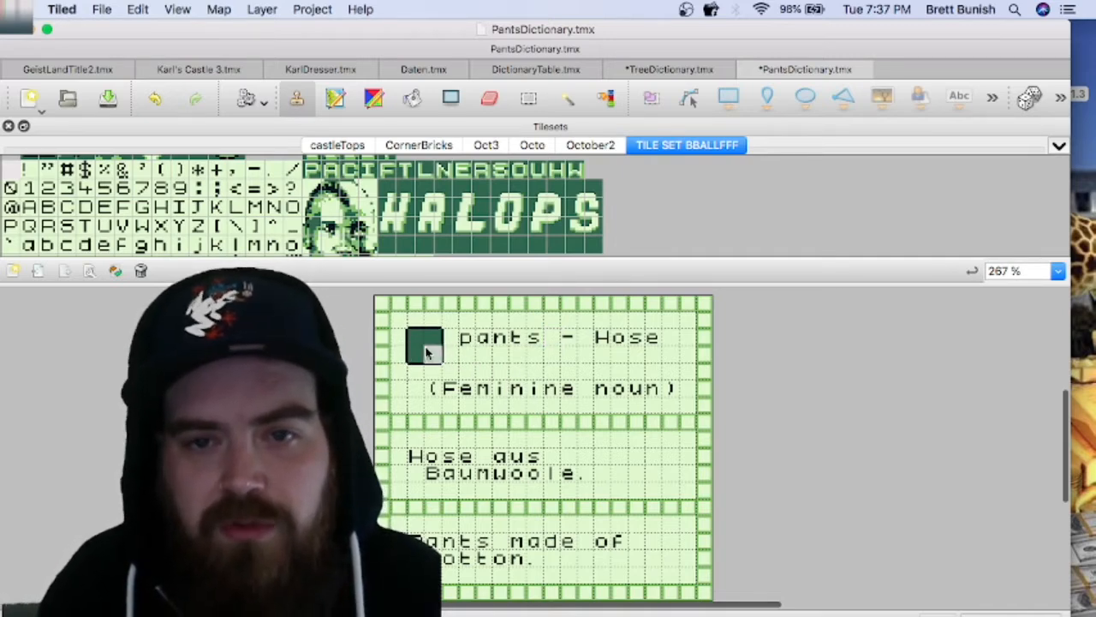
key("super+s")
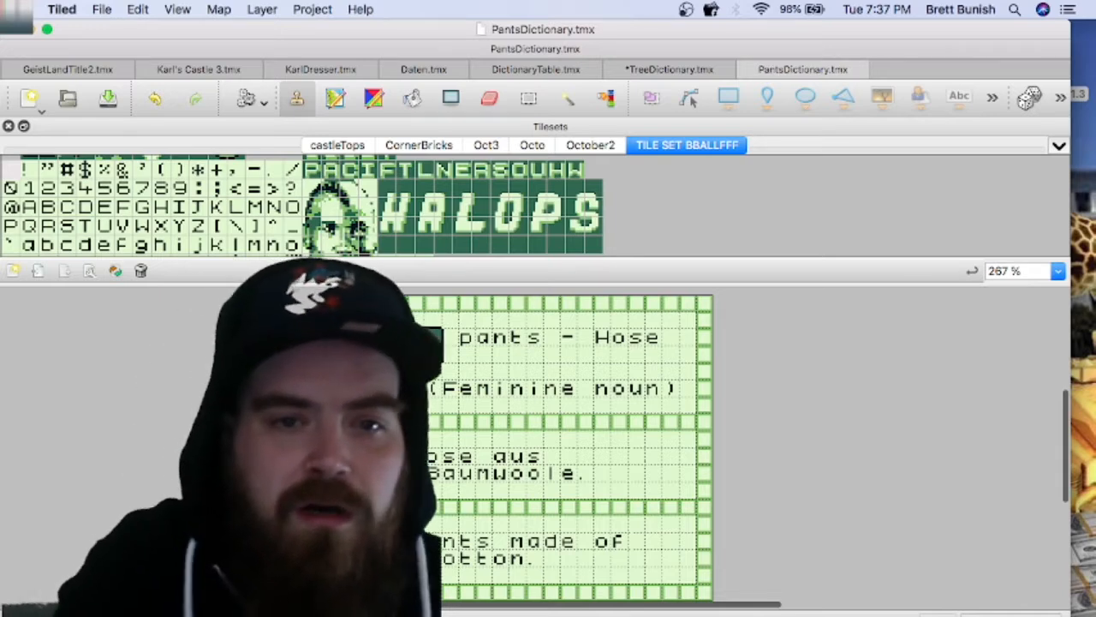
Step: Export the map as the image PantsDictionary.png with only visible layers included
left_click(100, 9)
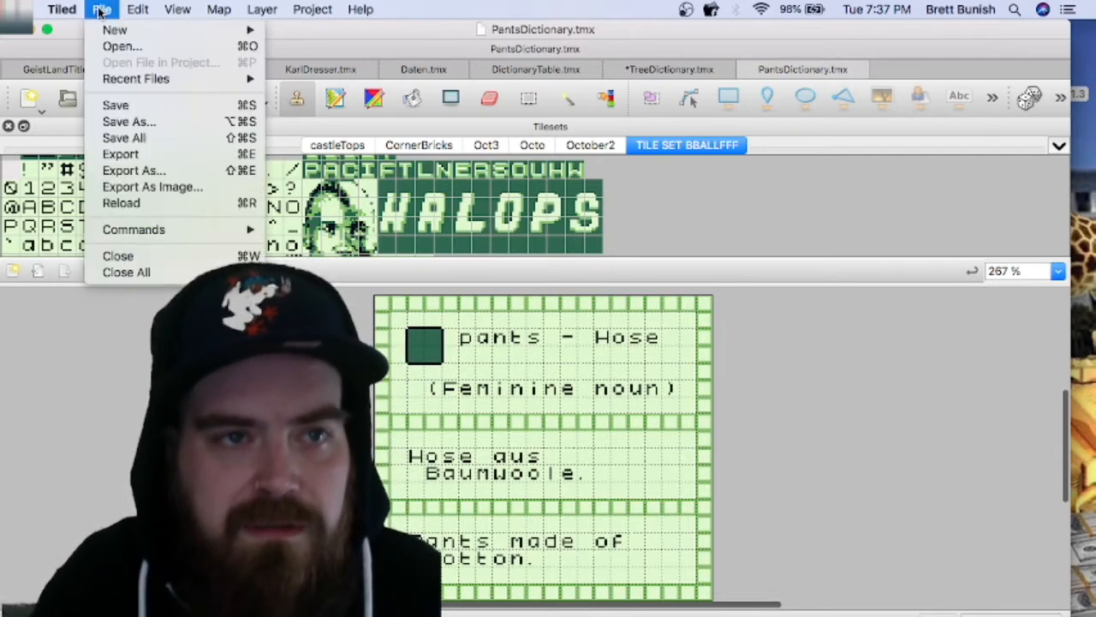
left_click(201, 189)
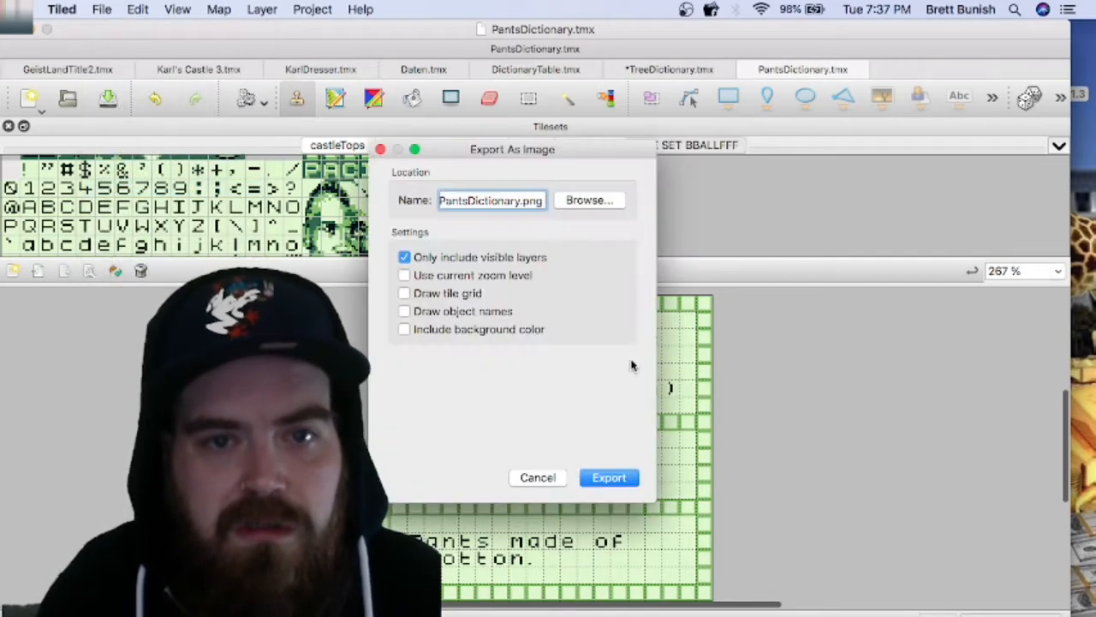
left_click(606, 488)
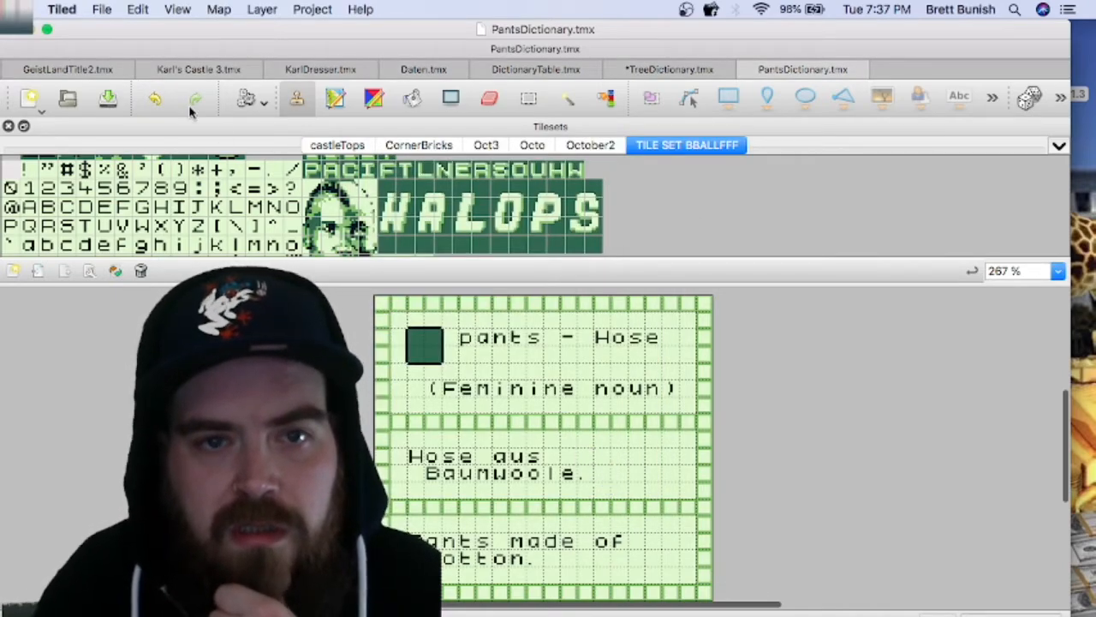
Step: Minimize the Tiled and OBS windows and close the empty Maps window to reach the Finder windows
left_click(31, 29)
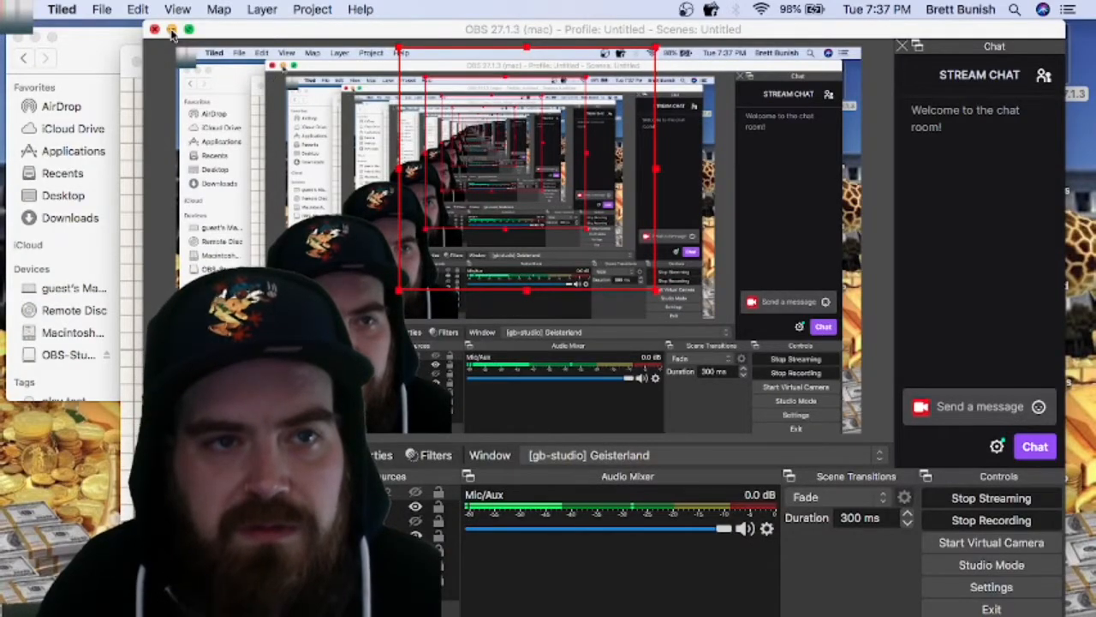
left_click(172, 33)
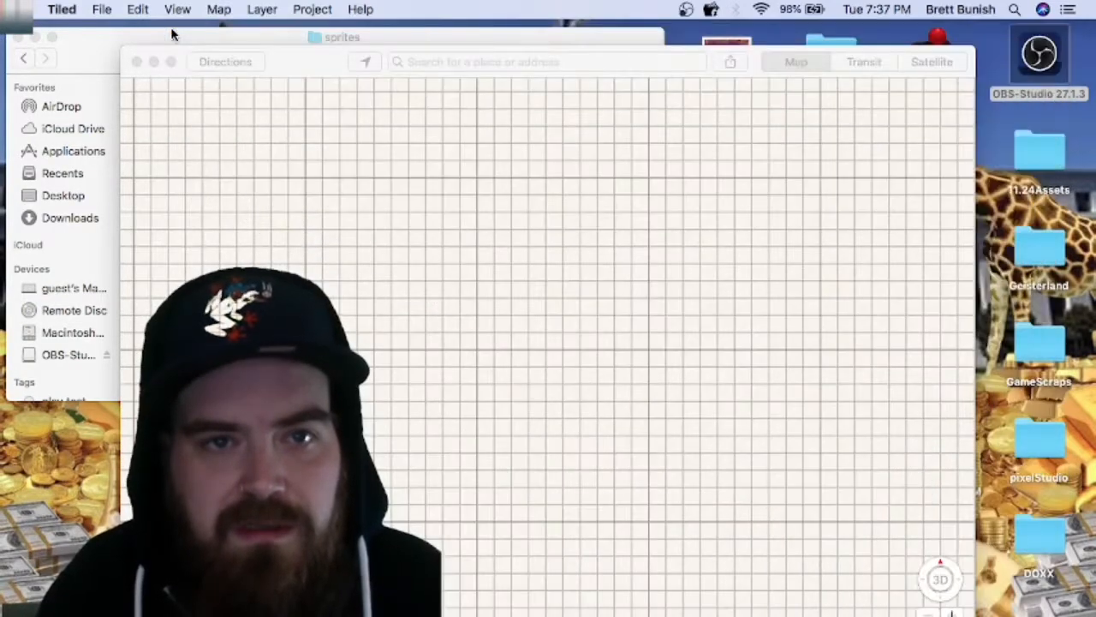
left_click(290, 53)
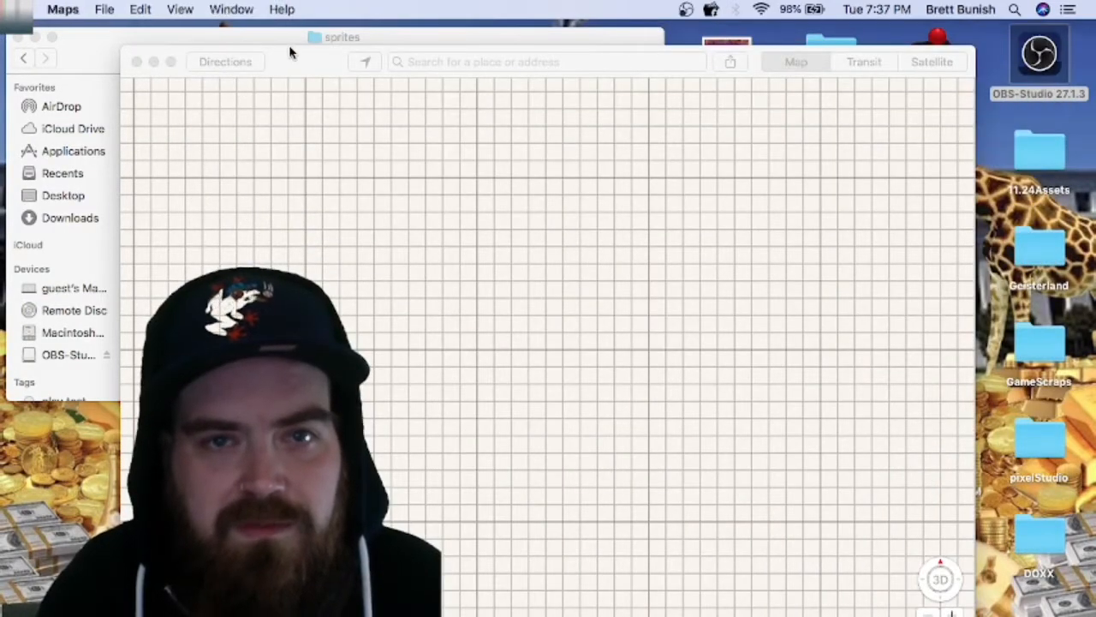
left_click(138, 62)
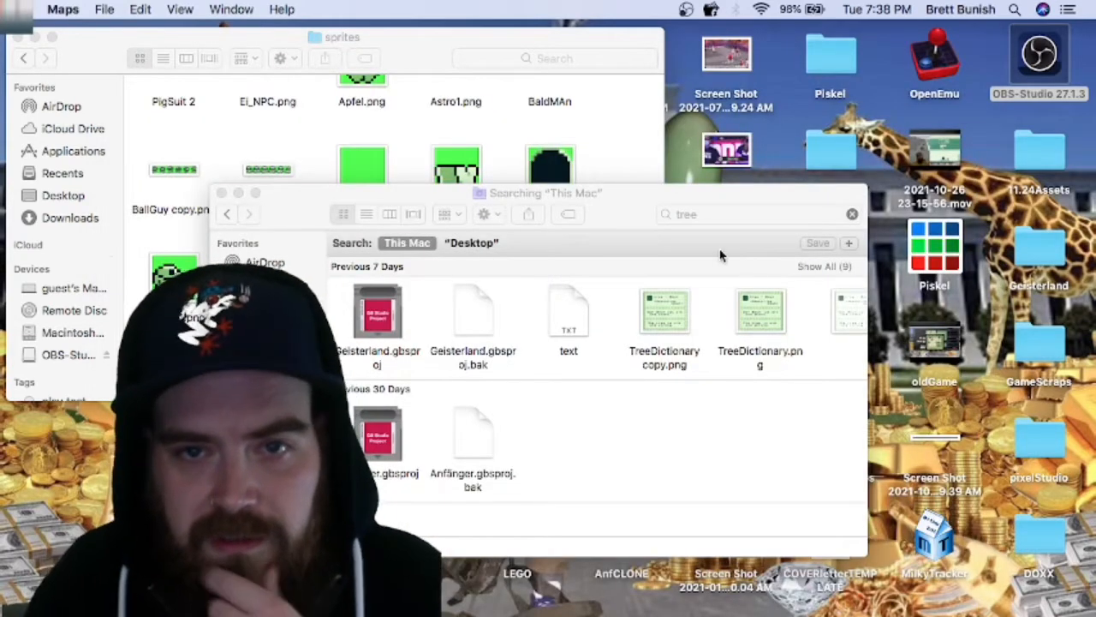
Step: Replace the Finder search term with "pants" to search This Mac, and bring the sprites folder window forward
left_click(715, 214)
left_click_drag(716, 215, 592, 209)
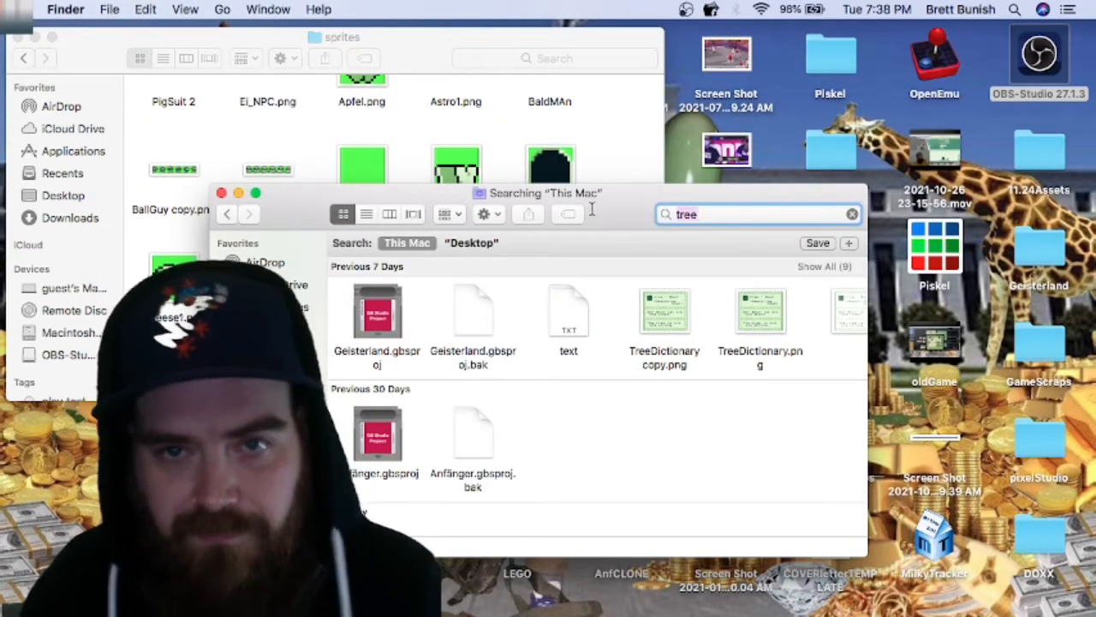
key("BackSpace")
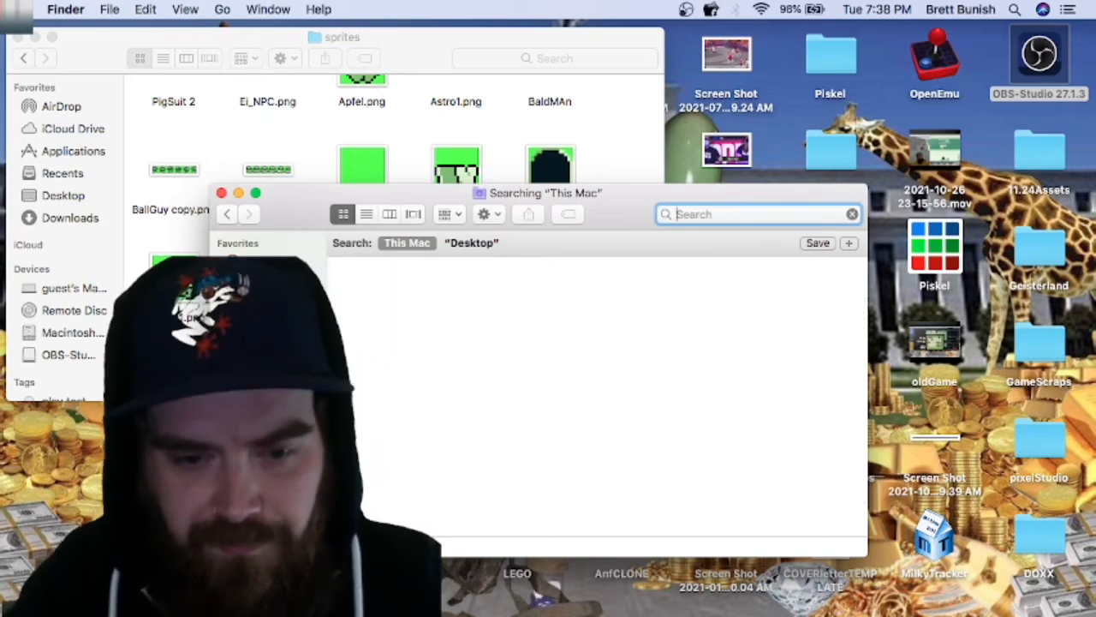
type("pants")
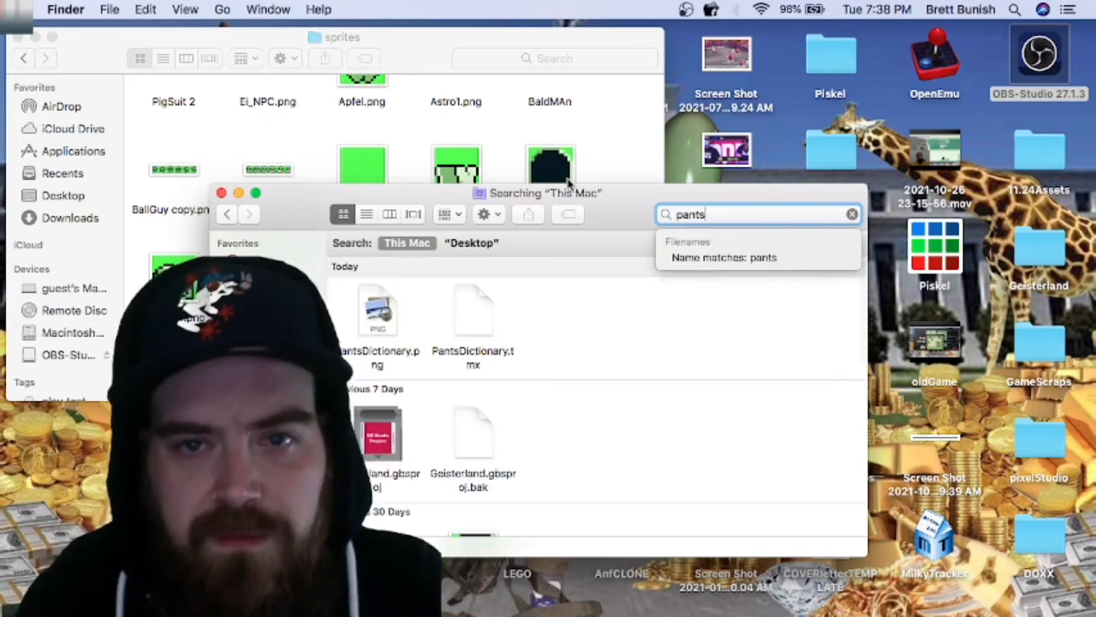
left_click(435, 169)
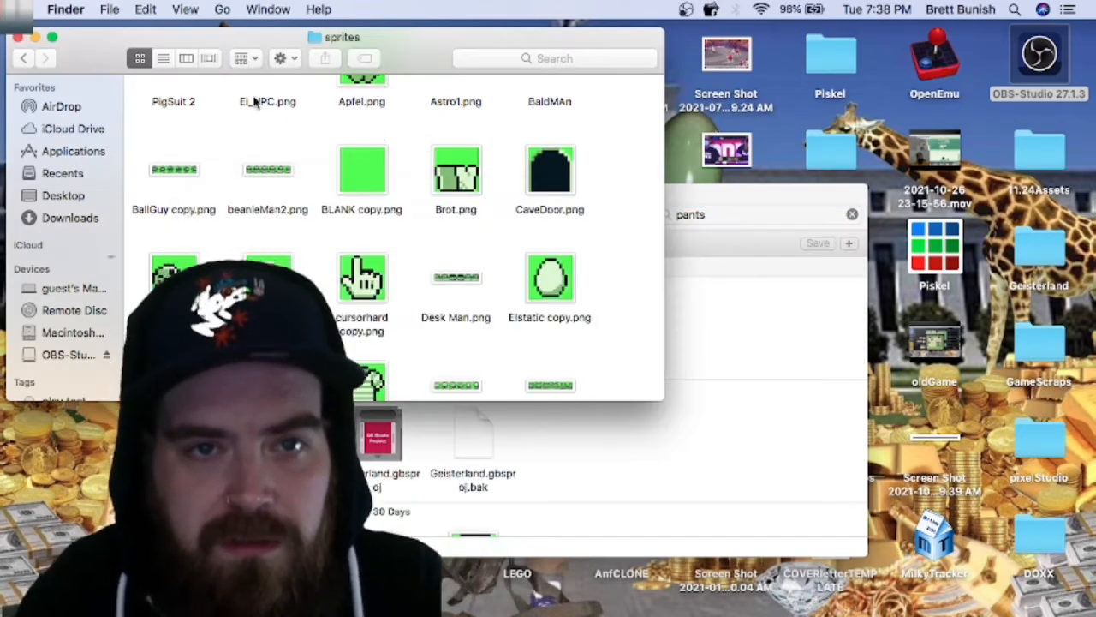
Step: Place PantsDictionary.png from the search results in the project's assets/backgrounds folder and minimize the search window
left_click(23, 59)
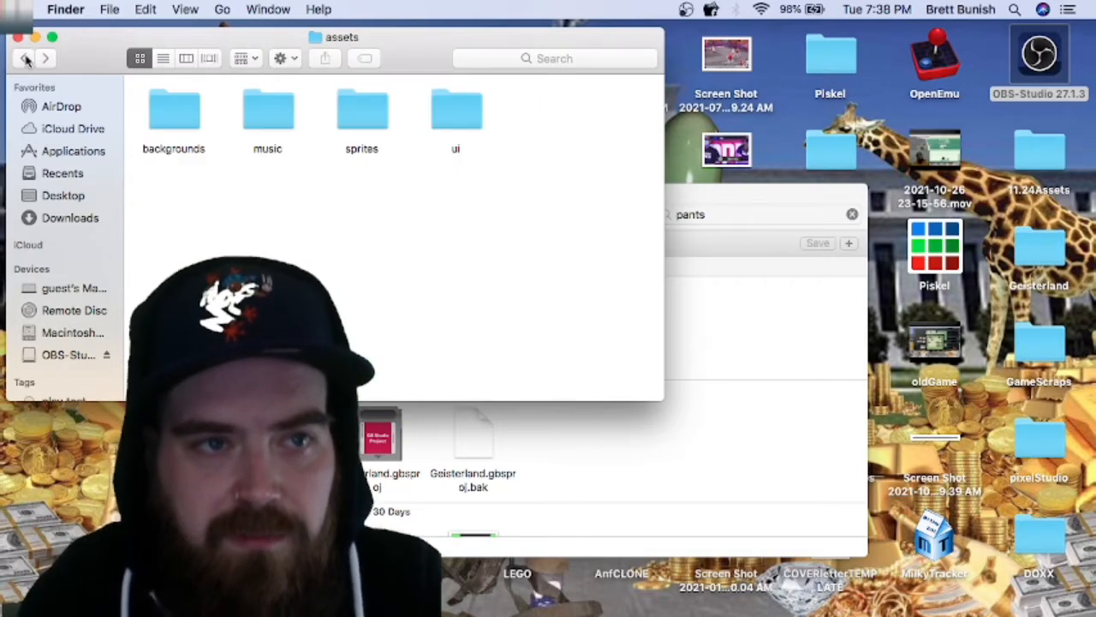
double_click(177, 111)
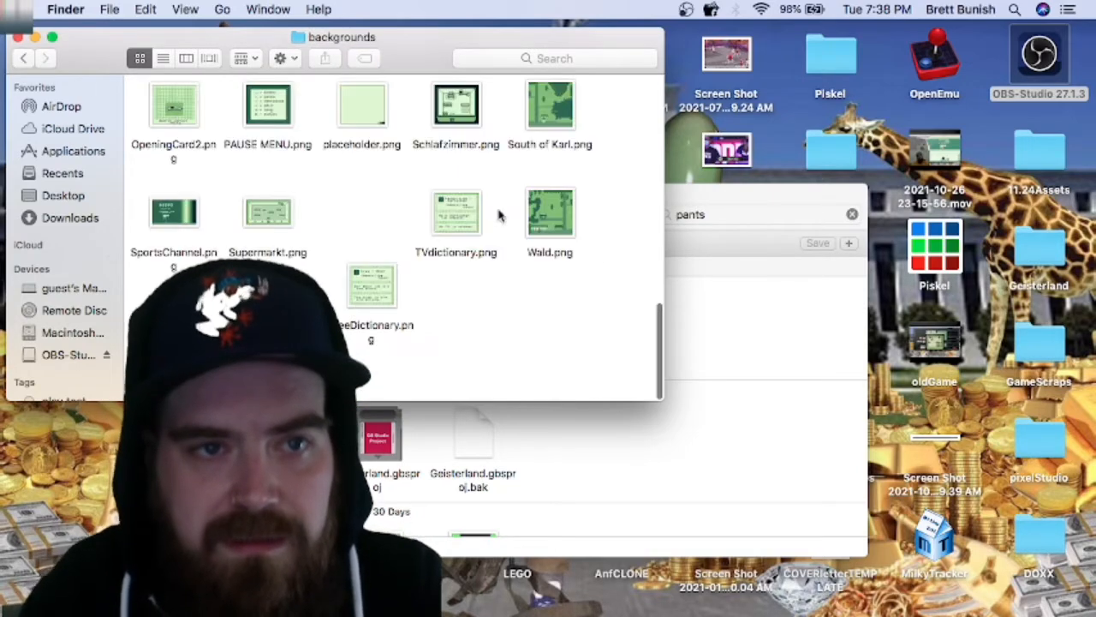
left_click(720, 348)
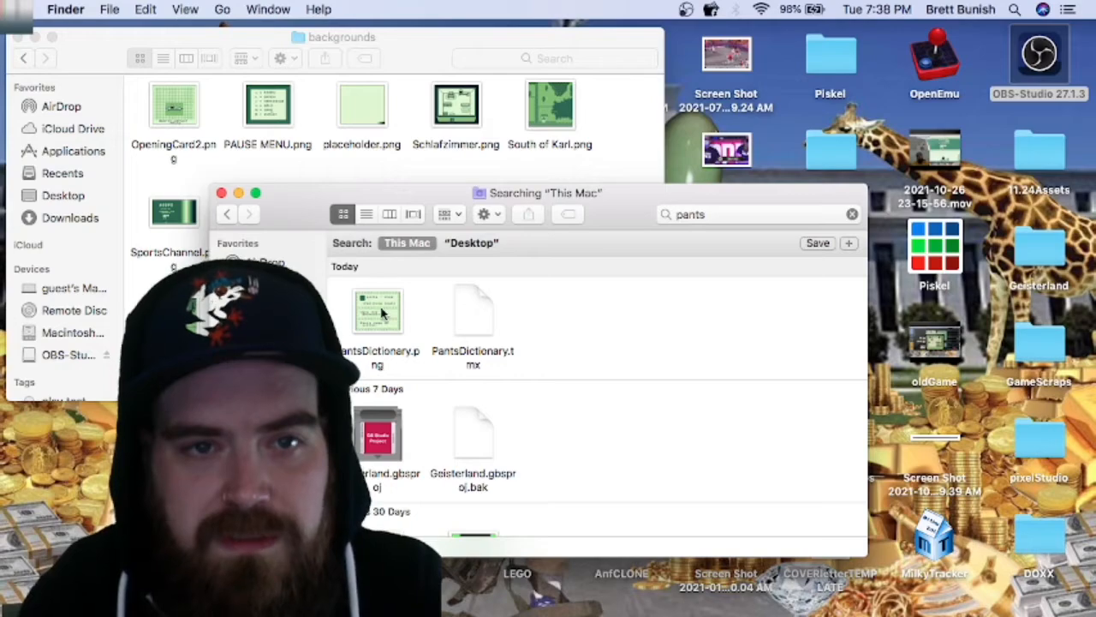
left_click_drag(376, 310, 328, 161)
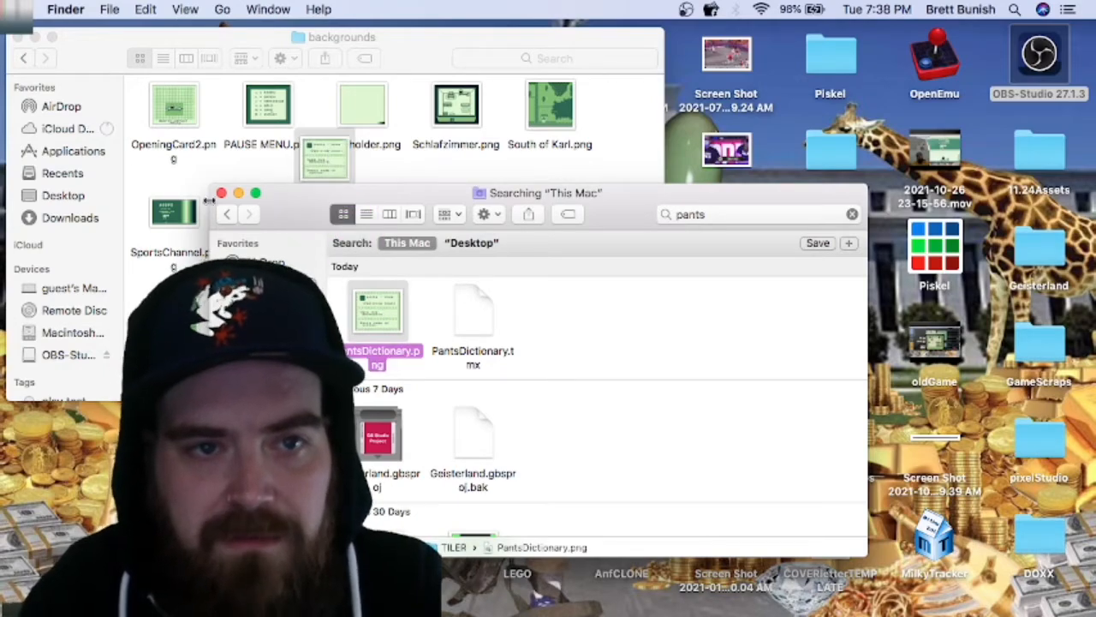
left_click(240, 194)
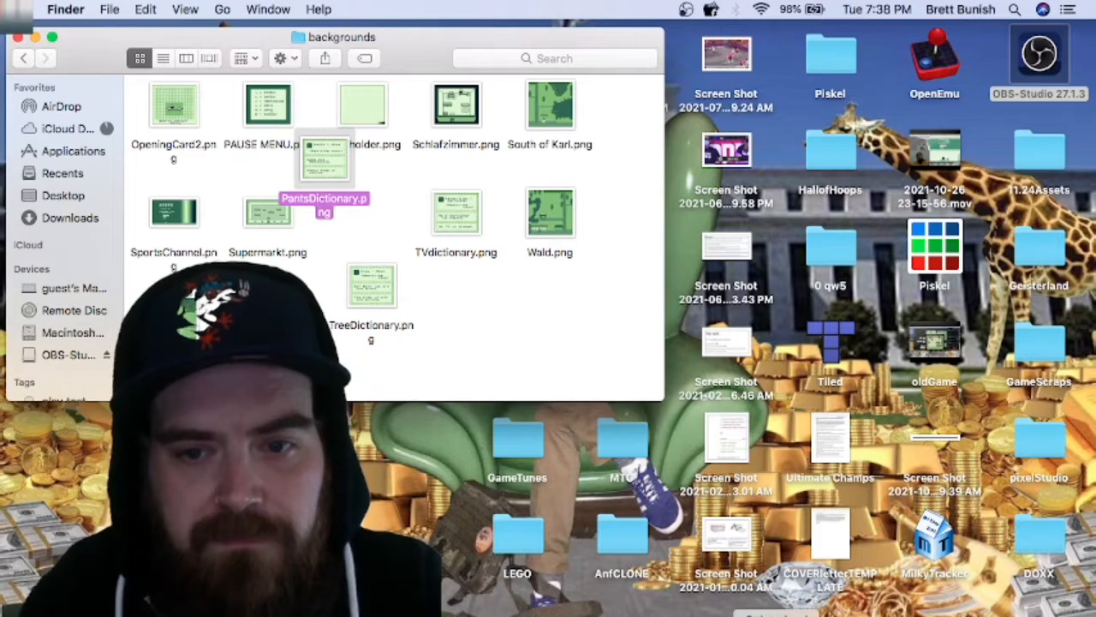
Step: Switch to GB Studio and look over the dictionary scenes of the Geisterland project, ending at the clothes scenes
left_click(840, 615)
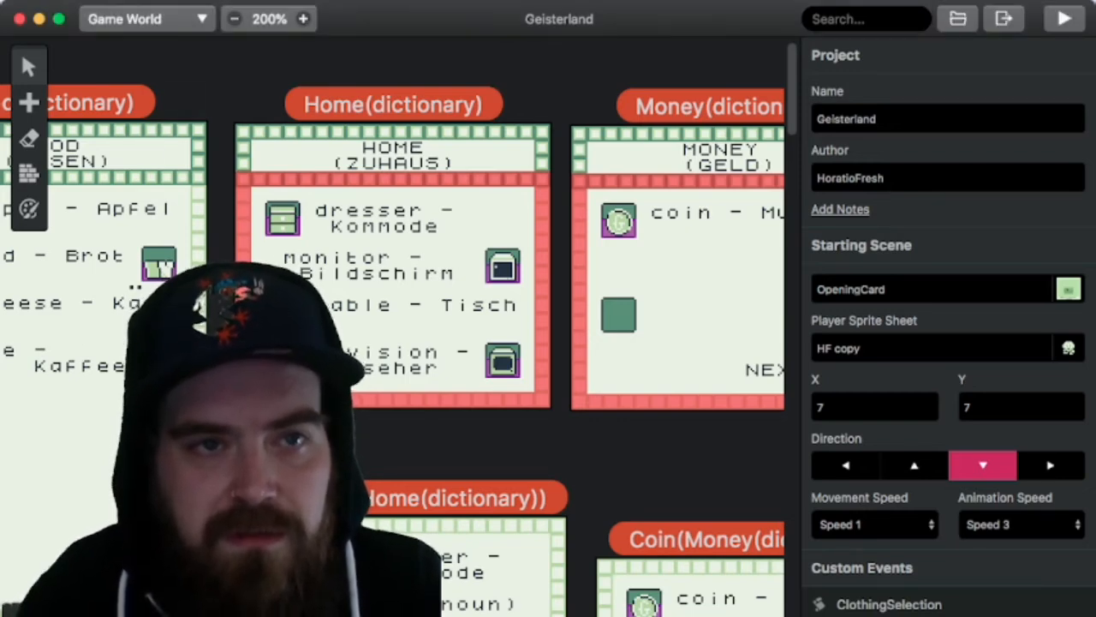
left_click(235, 19)
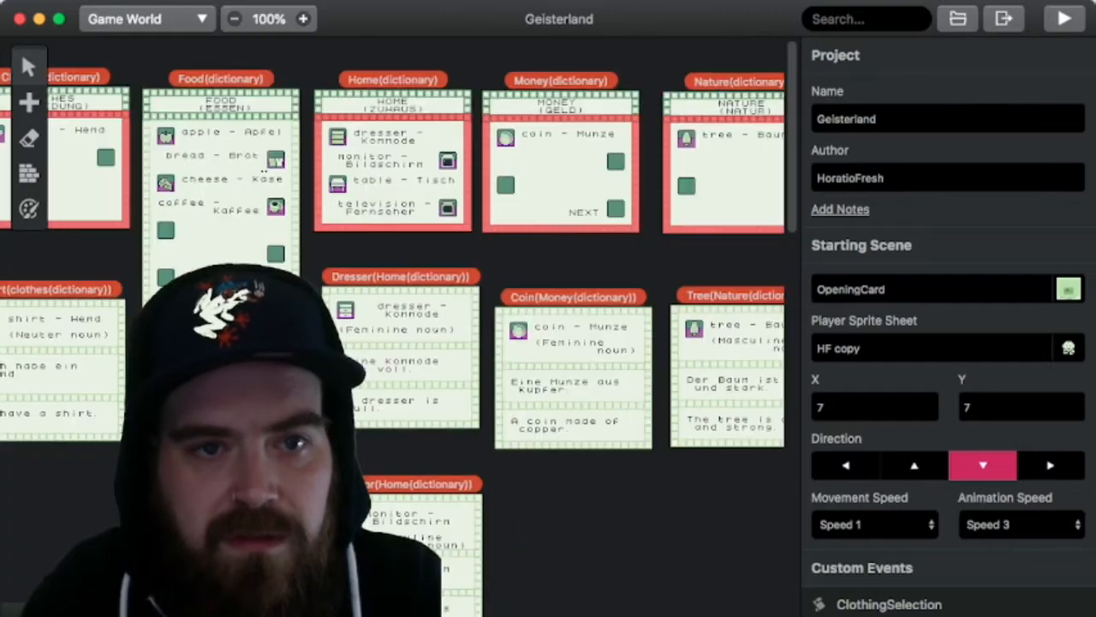
scroll(399, 326, "down", 2)
scroll(400, 264, "down", 6)
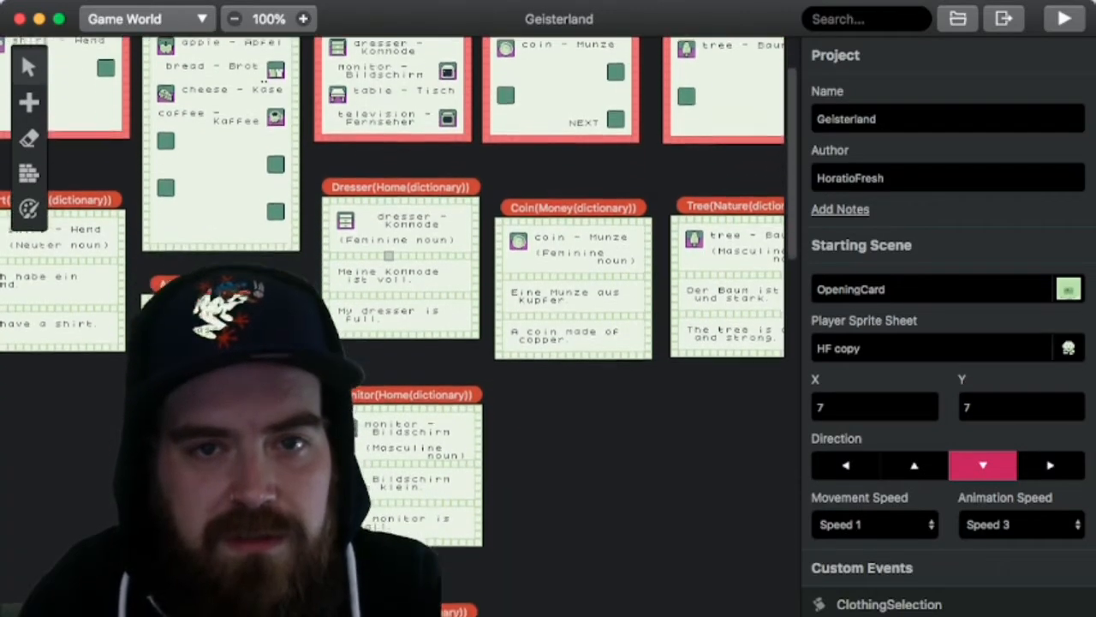
scroll(399, 264, "down", 5)
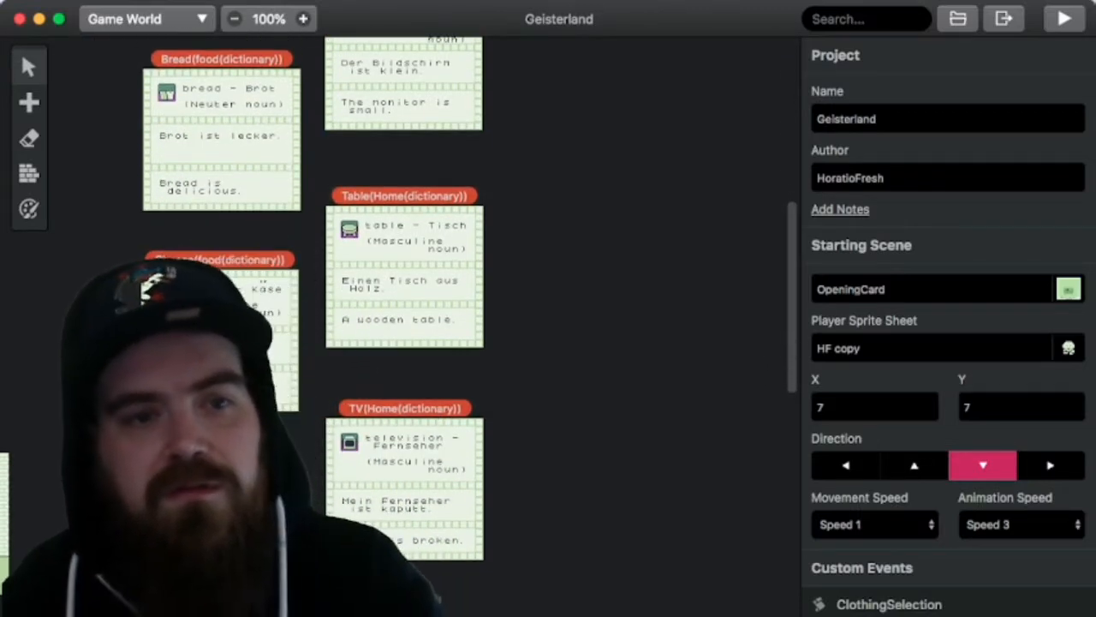
scroll(399, 264, "up", 8)
scroll(399, 263, "up", 4)
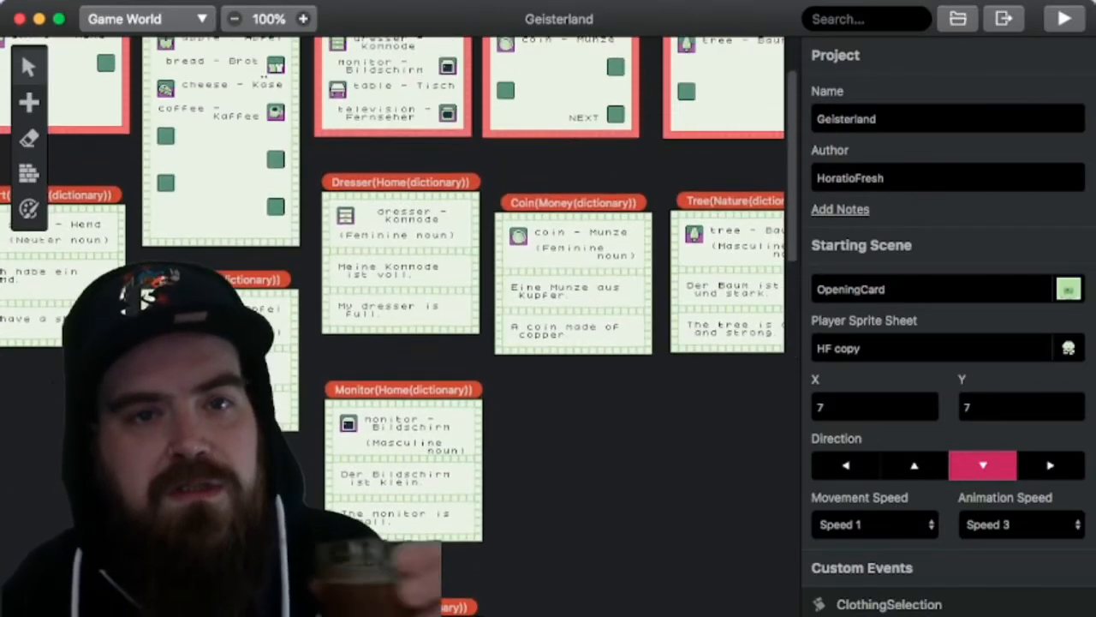
scroll(399, 264, "left", 5)
scroll(400, 264, "up", 4)
scroll(399, 263, "left", 3)
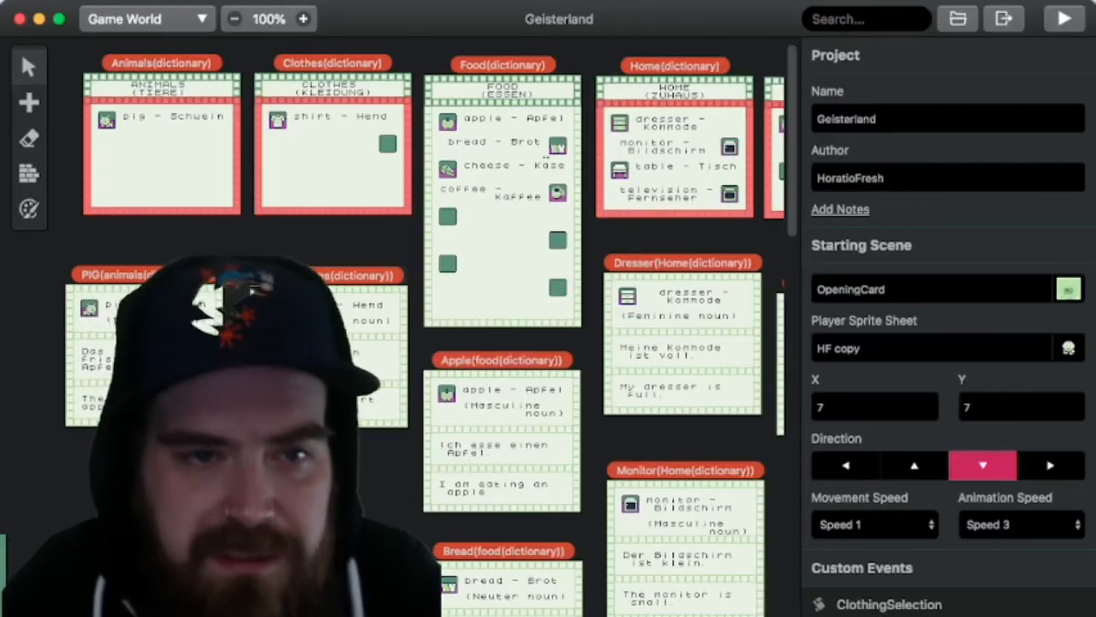
Step: Copy the Shirt(clothes(dictionary)) scene and paste the duplicate directly below the original
left_click(375, 356)
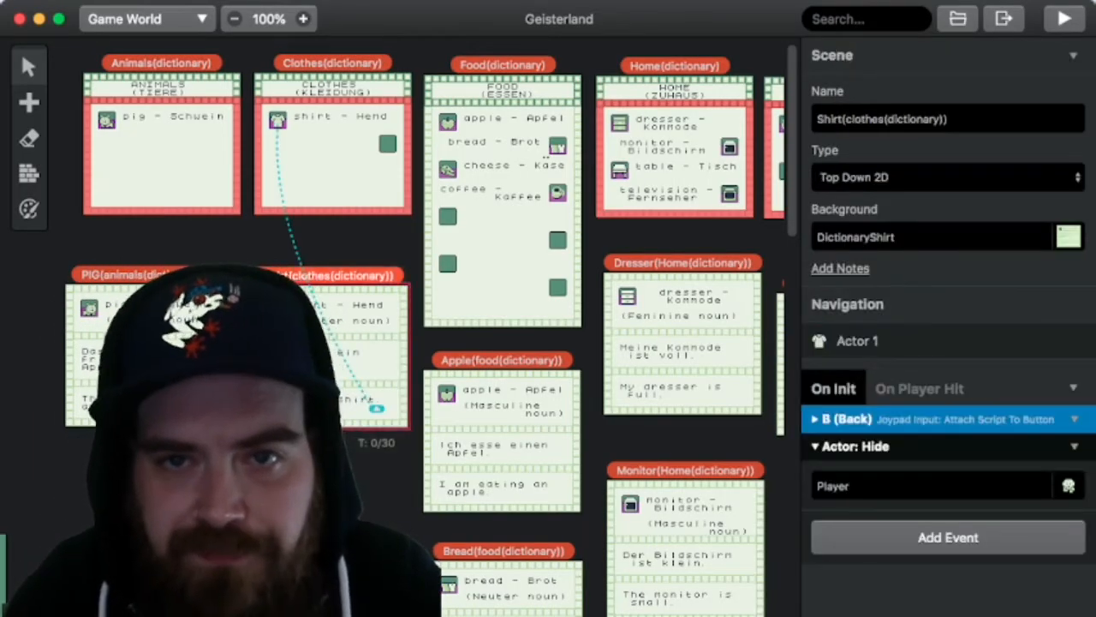
left_click(1073, 55)
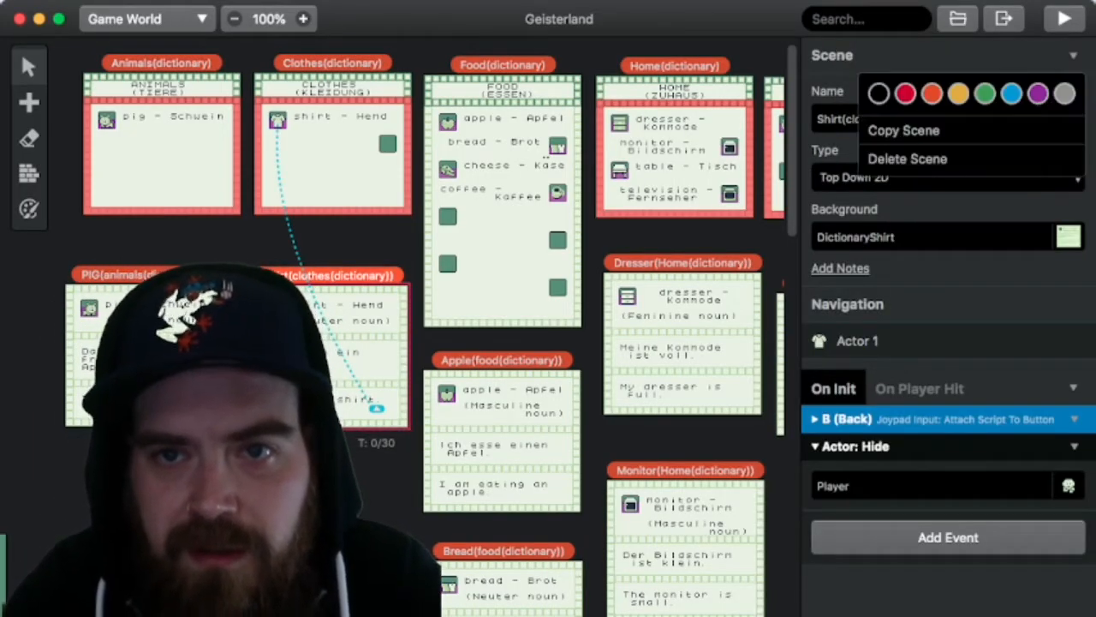
key("Escape")
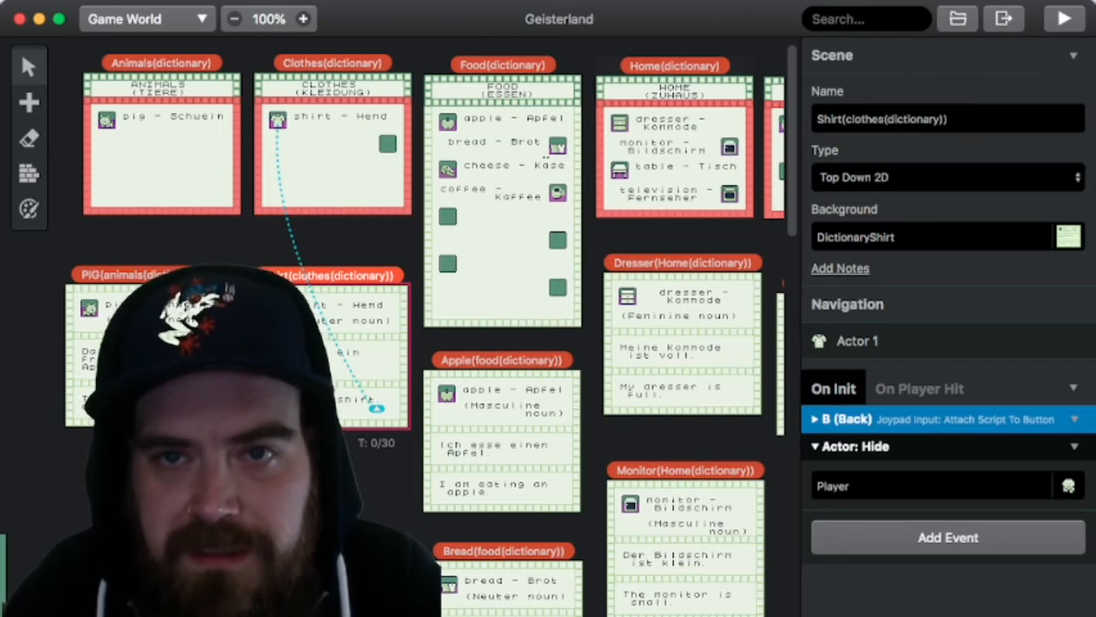
left_click(1073, 55)
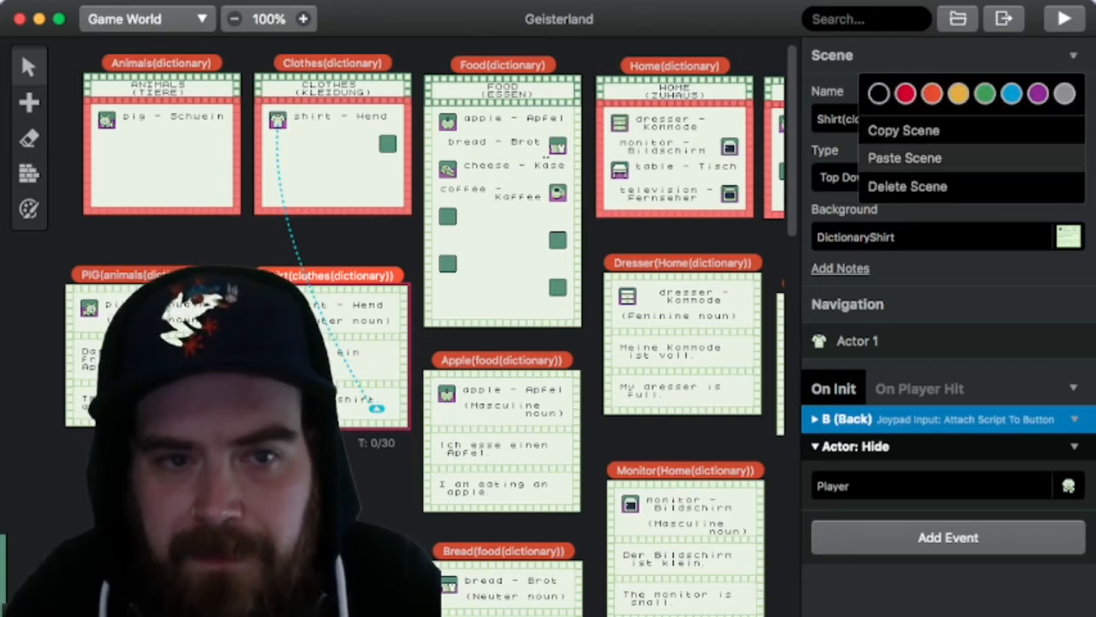
left_click(905, 159)
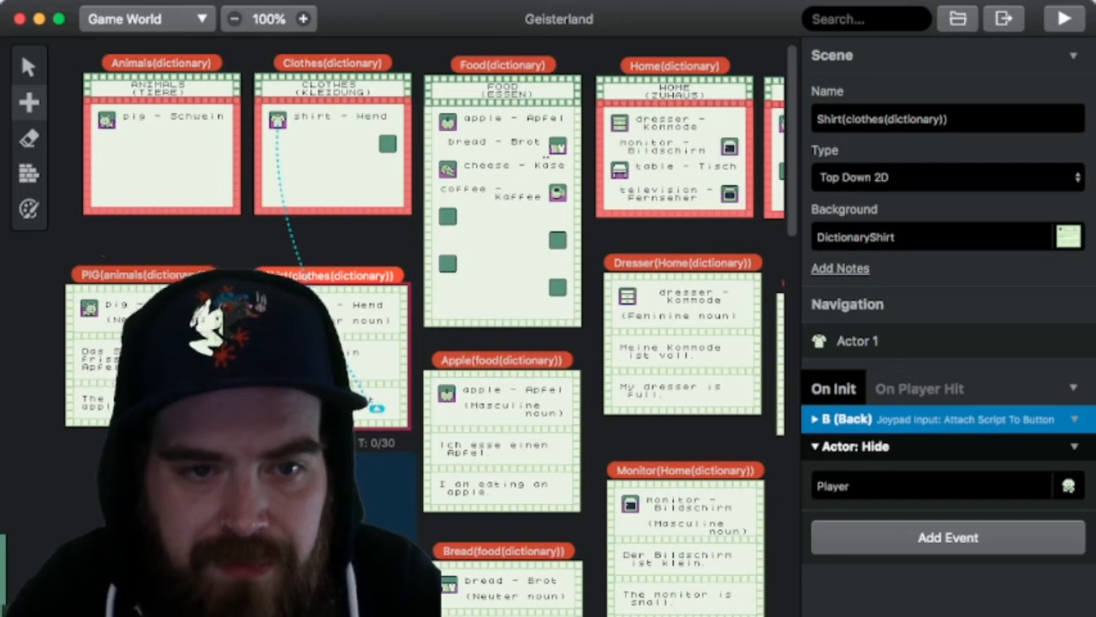
left_click(291, 576)
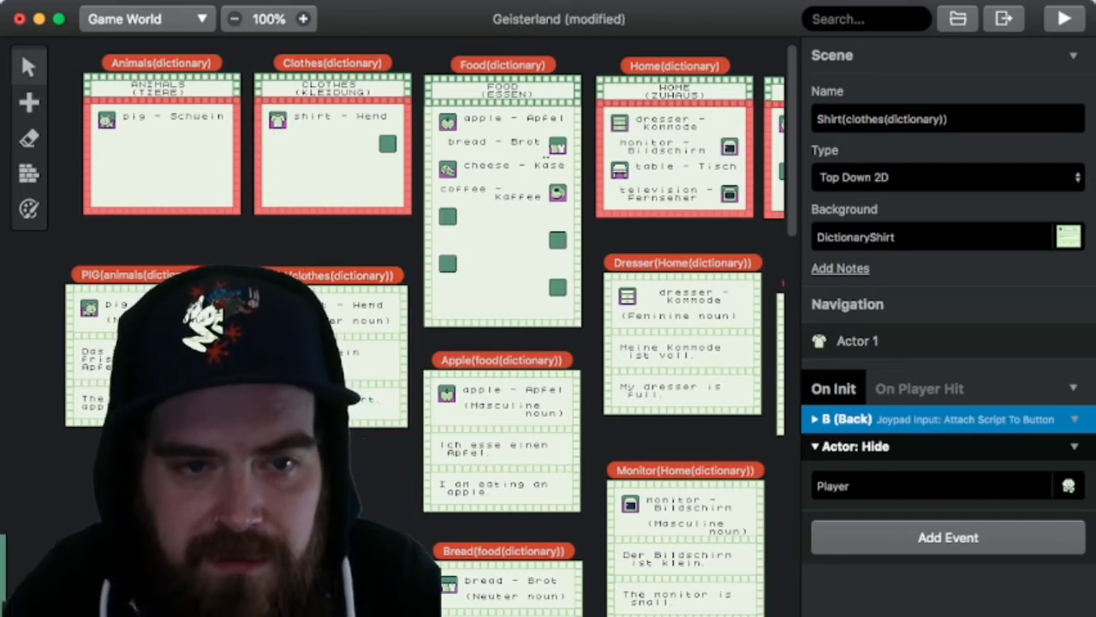
left_click_drag(248, 445, 332, 463)
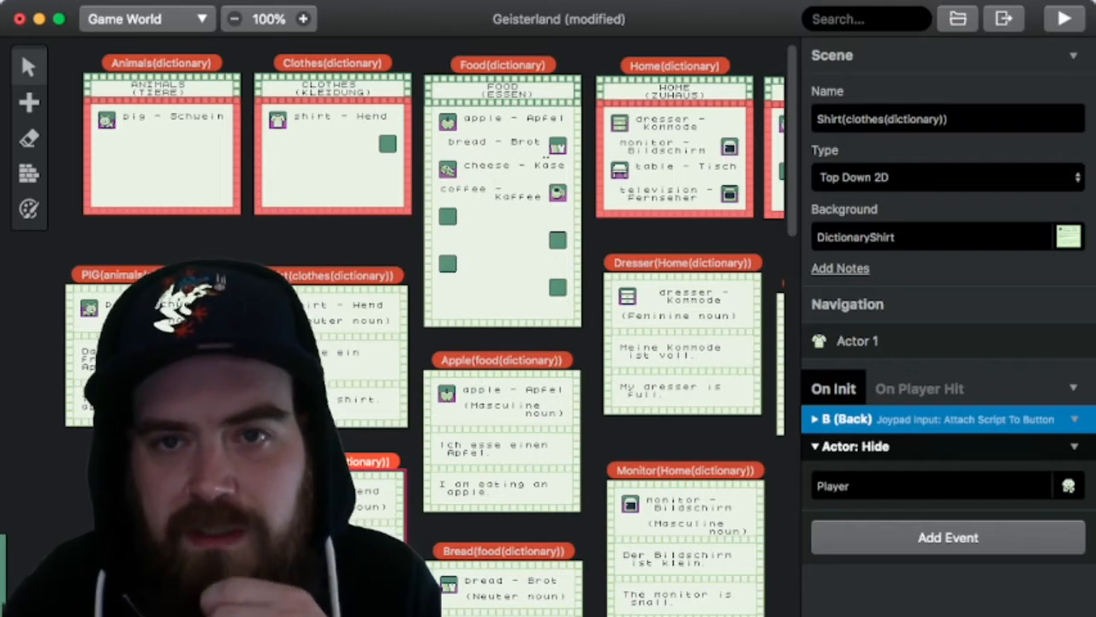
Step: Rename the duplicated scene to Pants(clothes(dictionary)) and set its background to PantsDictionary
left_click_drag(846, 119, 832, 119)
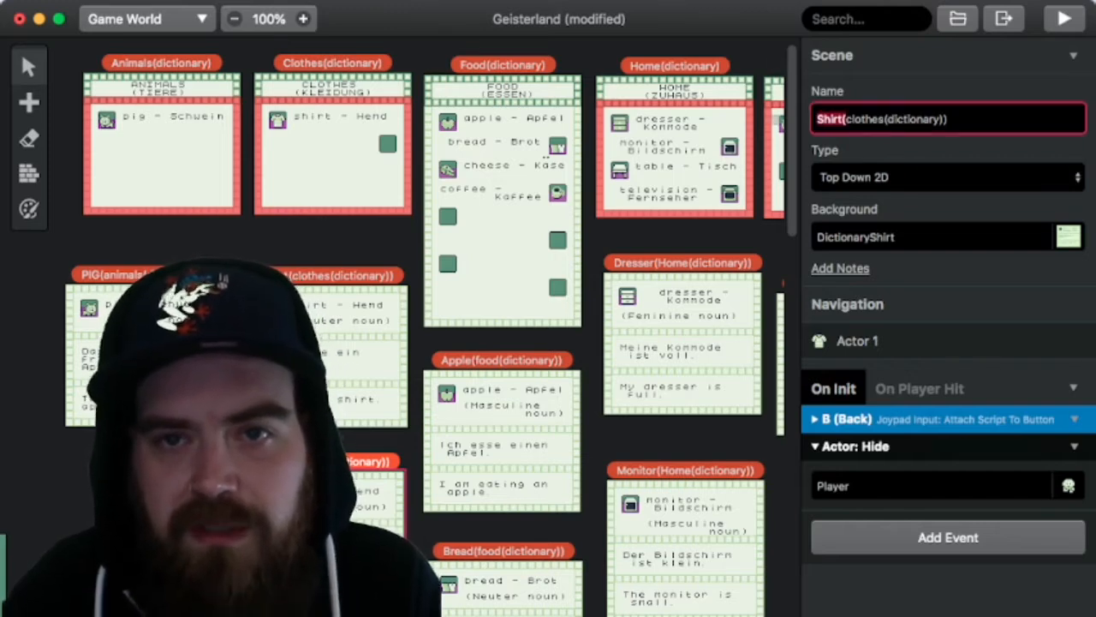
type("Pants")
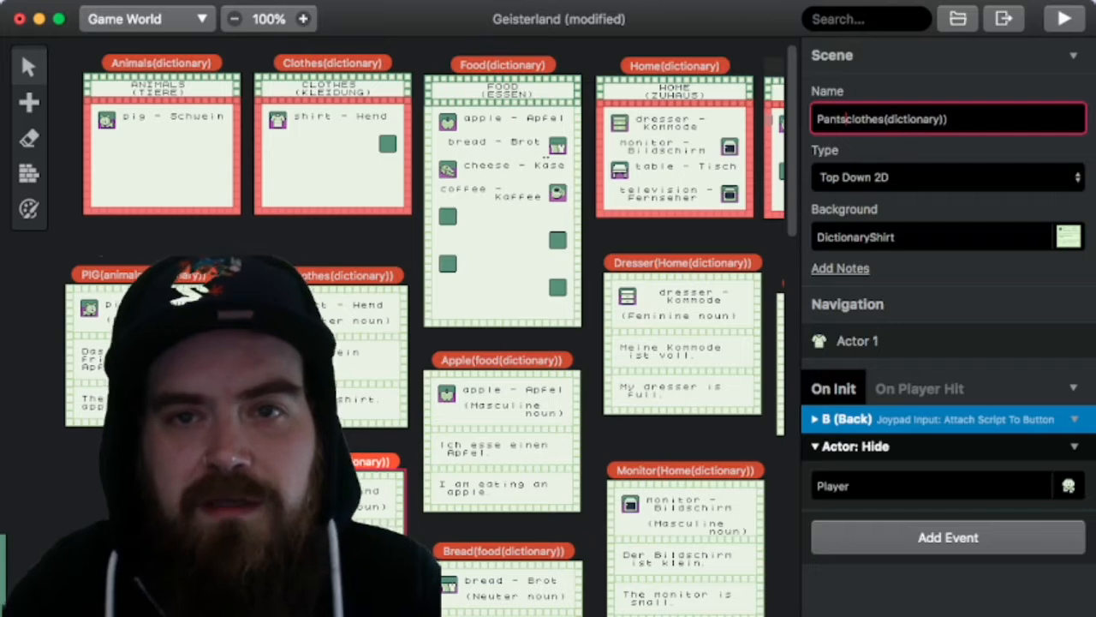
type("(")
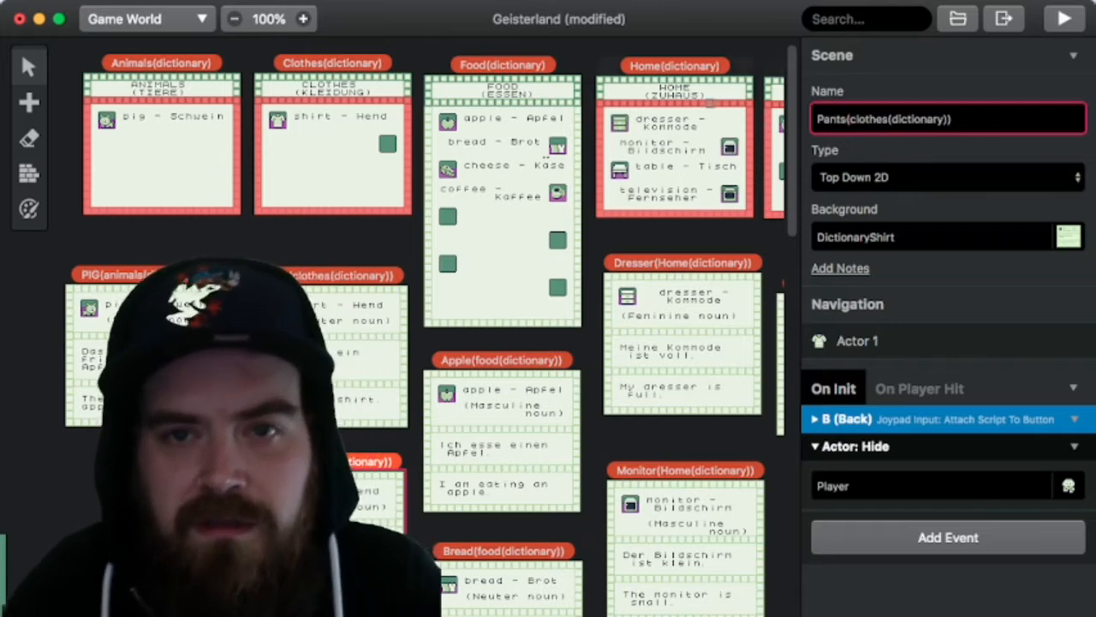
left_click(932, 237)
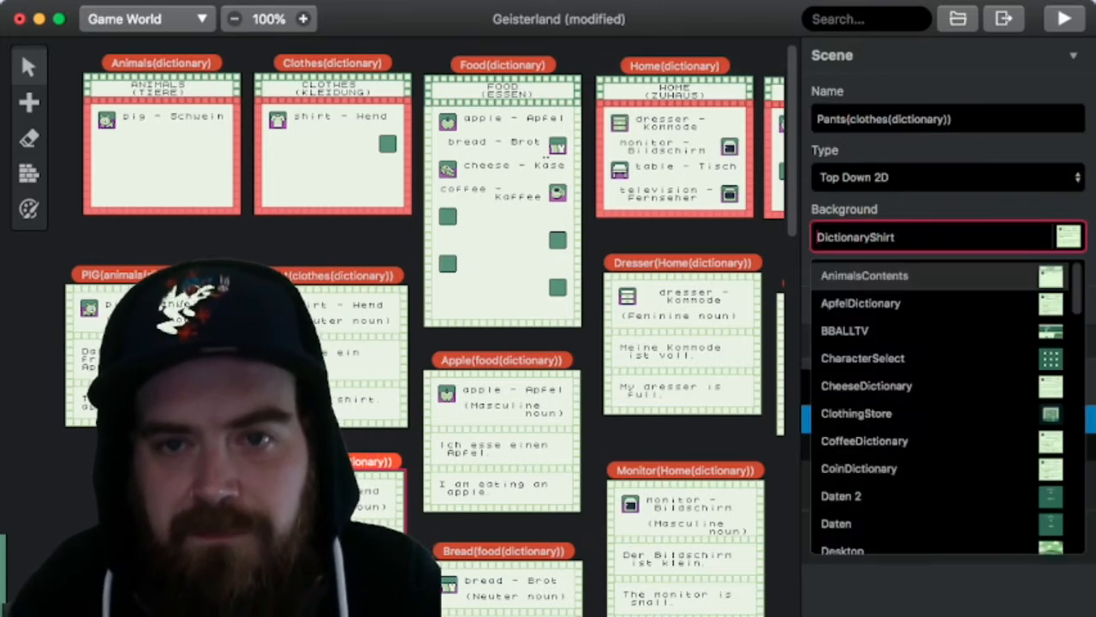
type("pant")
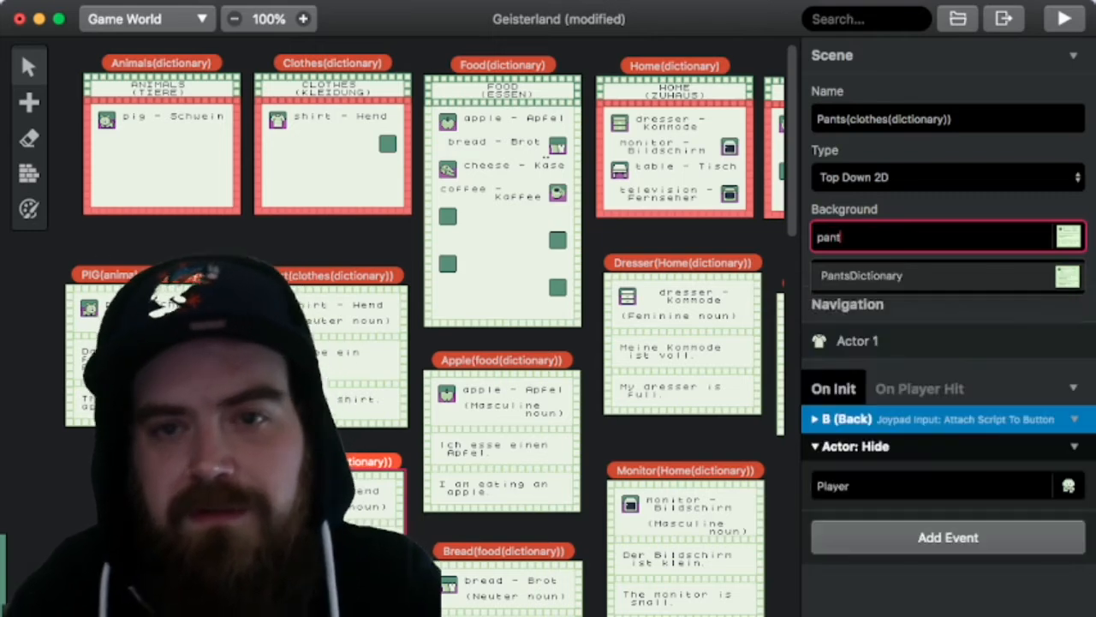
key("Return")
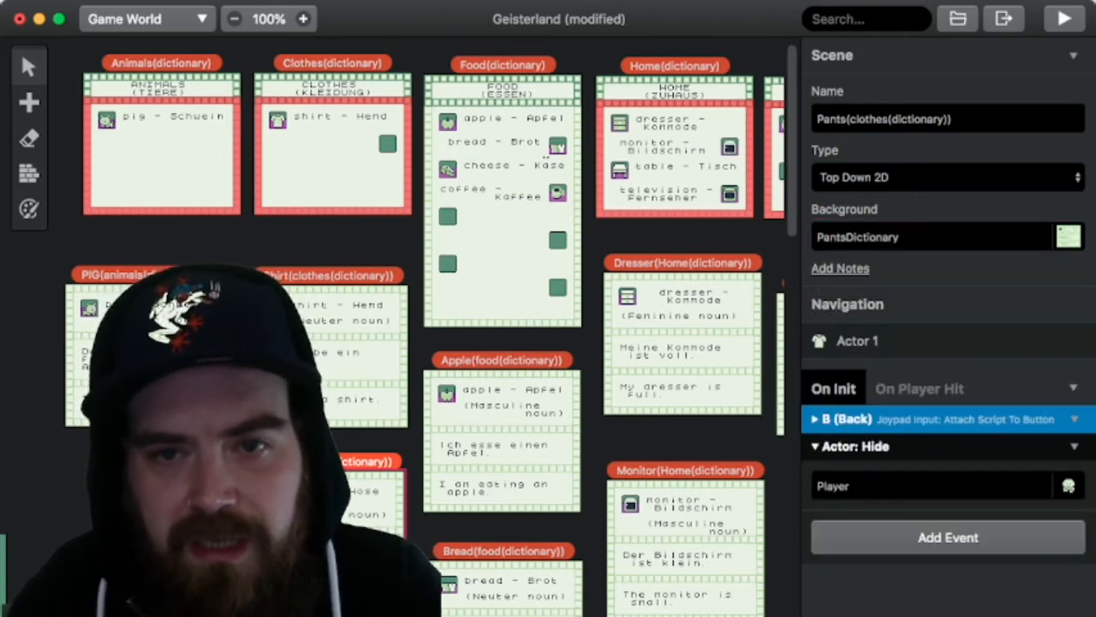
Step: Set the sprite sheet of the pants scene's actor to Pants and name the actor DictionaryPants
left_click(857, 340)
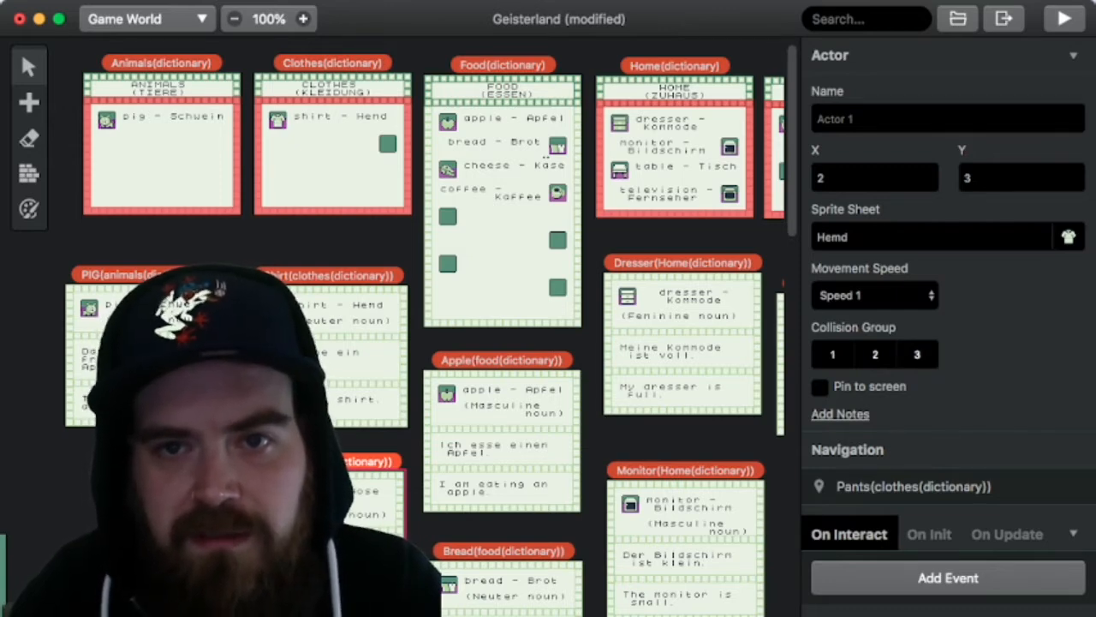
left_click(934, 238)
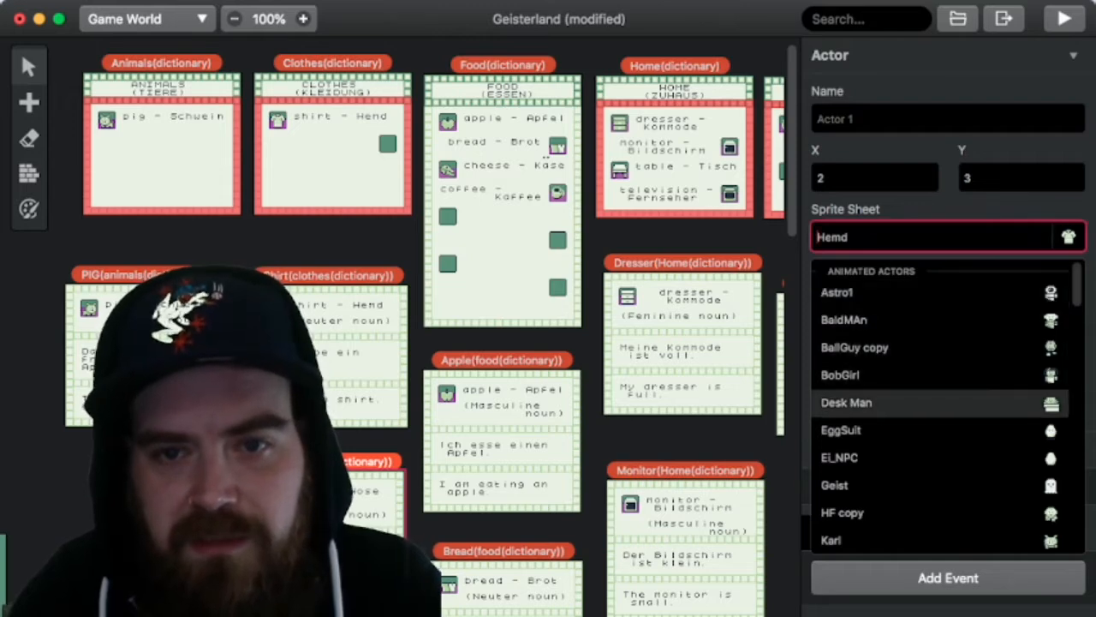
type("pant")
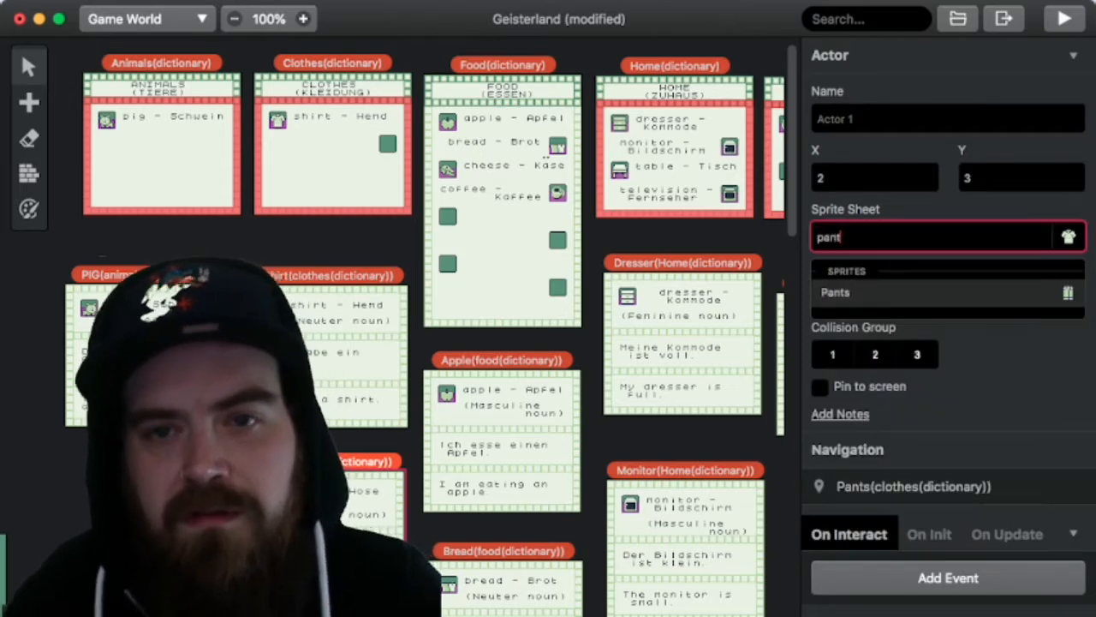
key("Return")
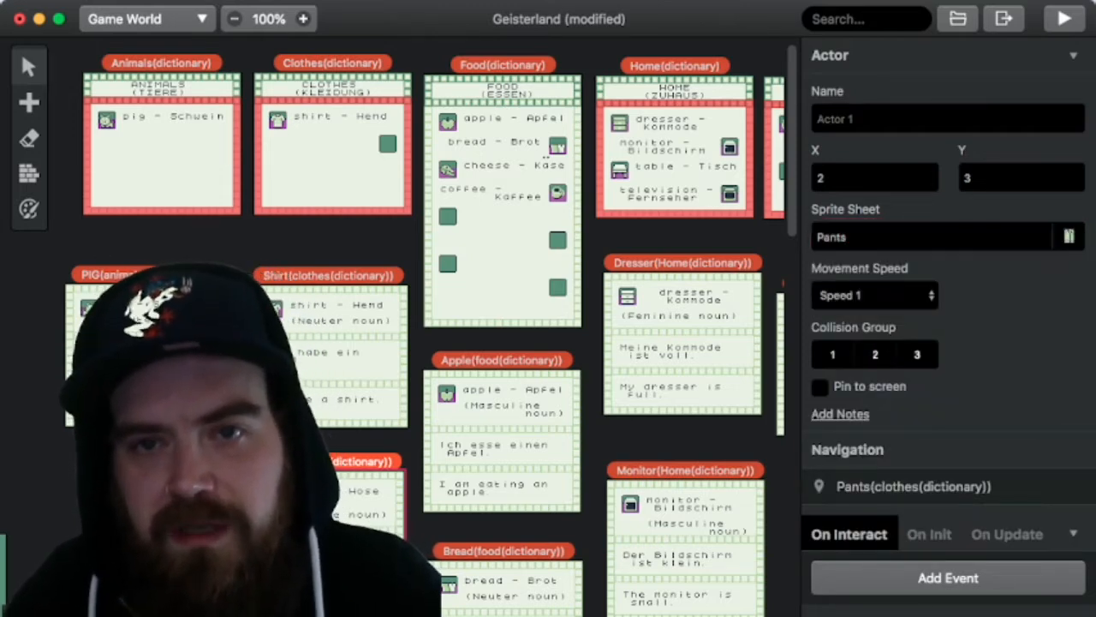
left_click(933, 119)
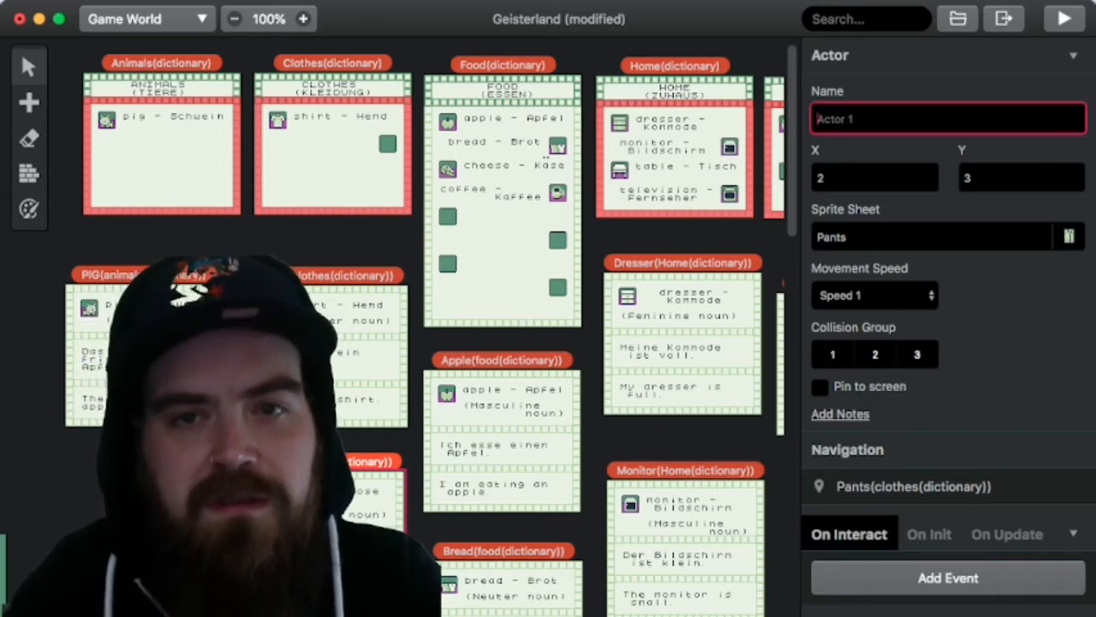
type("DictionaryPat")
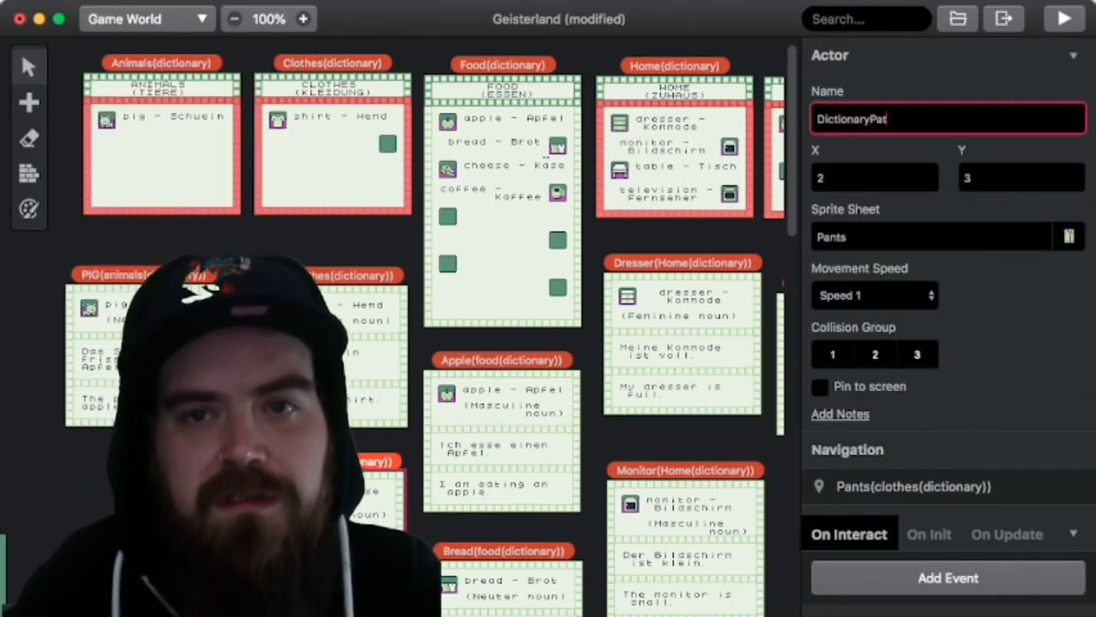
key("BackSpace")
type("nts")
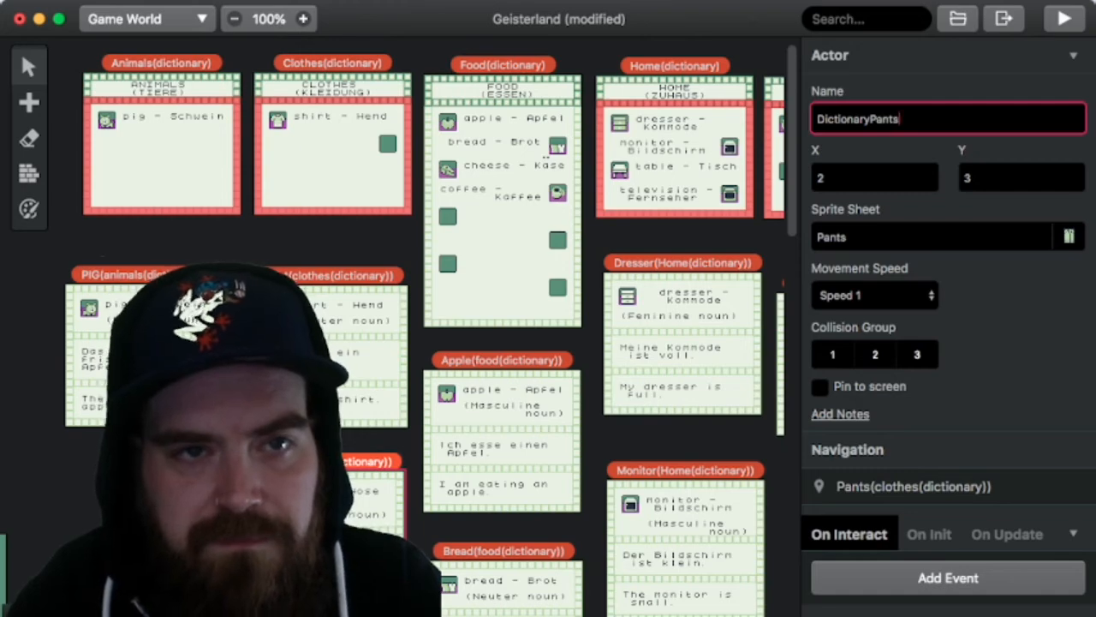
Step: Examine the pants card and the Clothes(dictionary) contents scene at 200% zoom
left_click(303, 19)
scroll(335, 306, "down", 3)
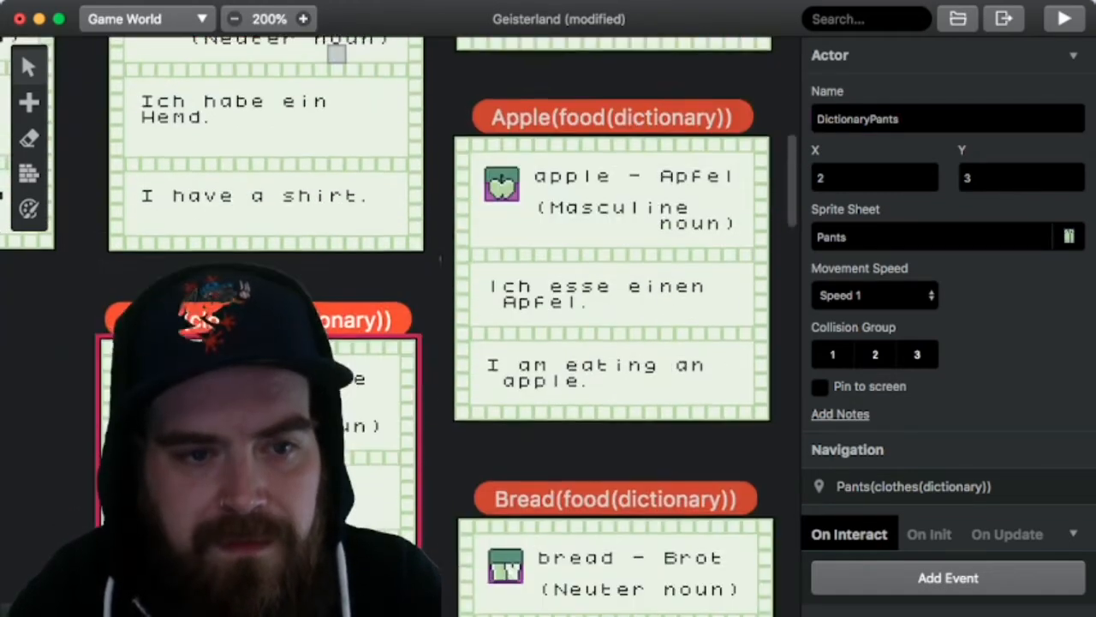
scroll(394, 325, "left", 3)
scroll(394, 325, "down", 2)
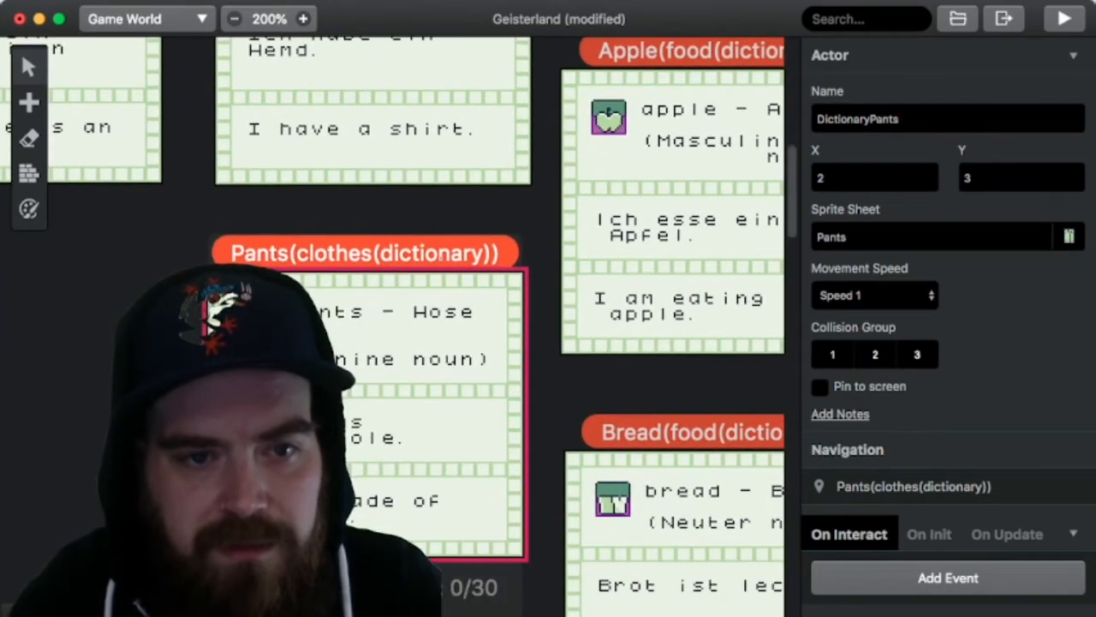
scroll(394, 326, "up", 10)
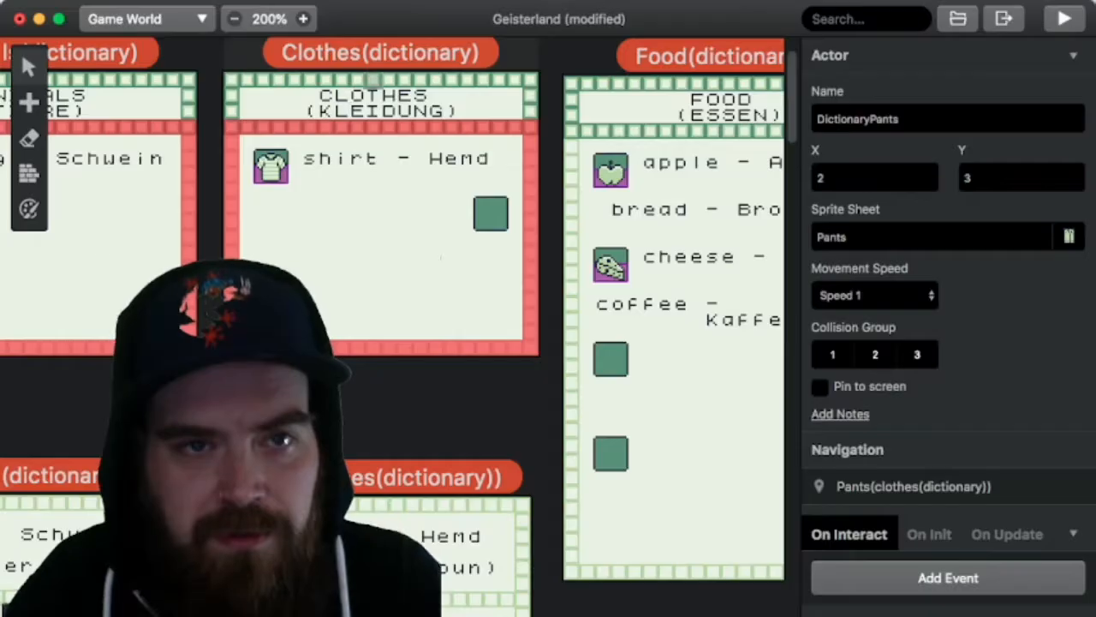
scroll(394, 325, "up", 3)
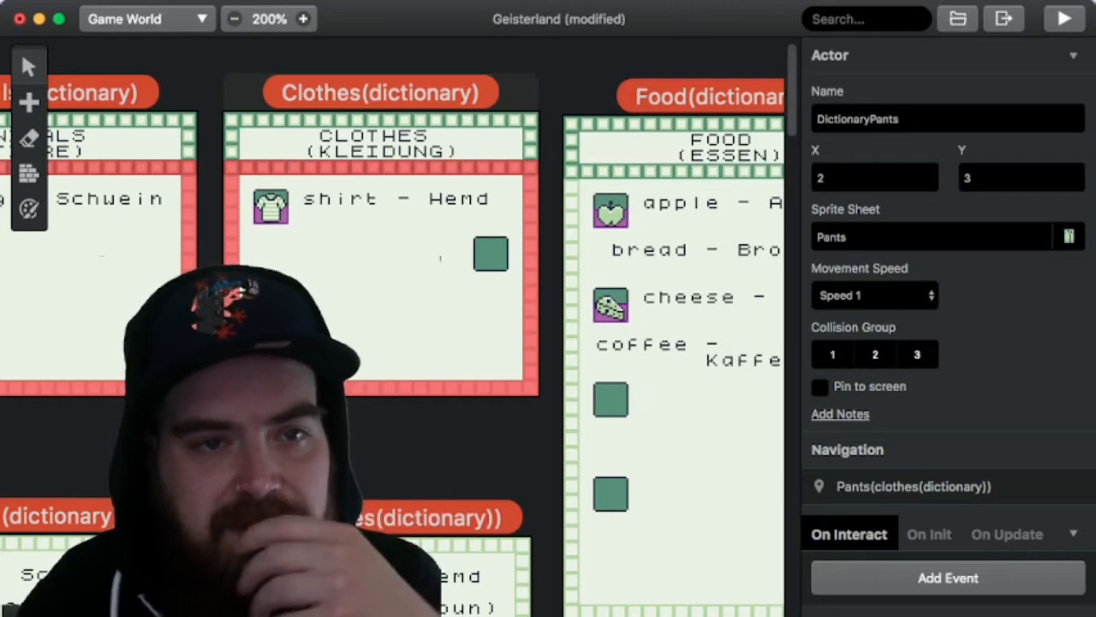
Step: Move the ToShirtPage actor to X 16, Y 9 on the second icon square of the Clothes(dictionary) scene, and switch to Tiled
left_click_drag(271, 206, 491, 253)
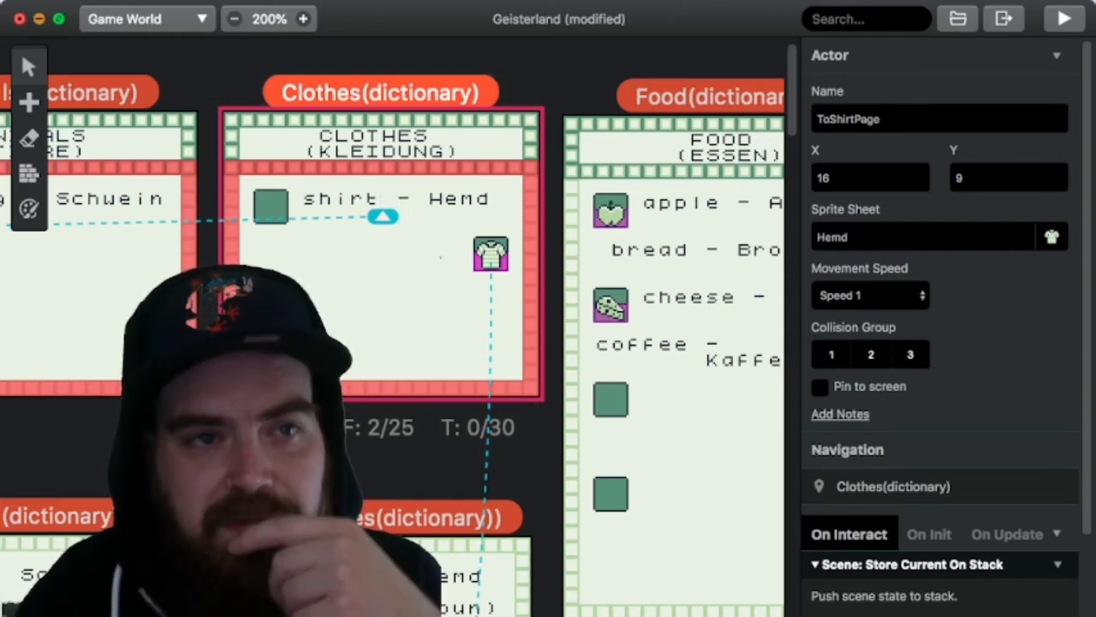
left_click(39, 19)
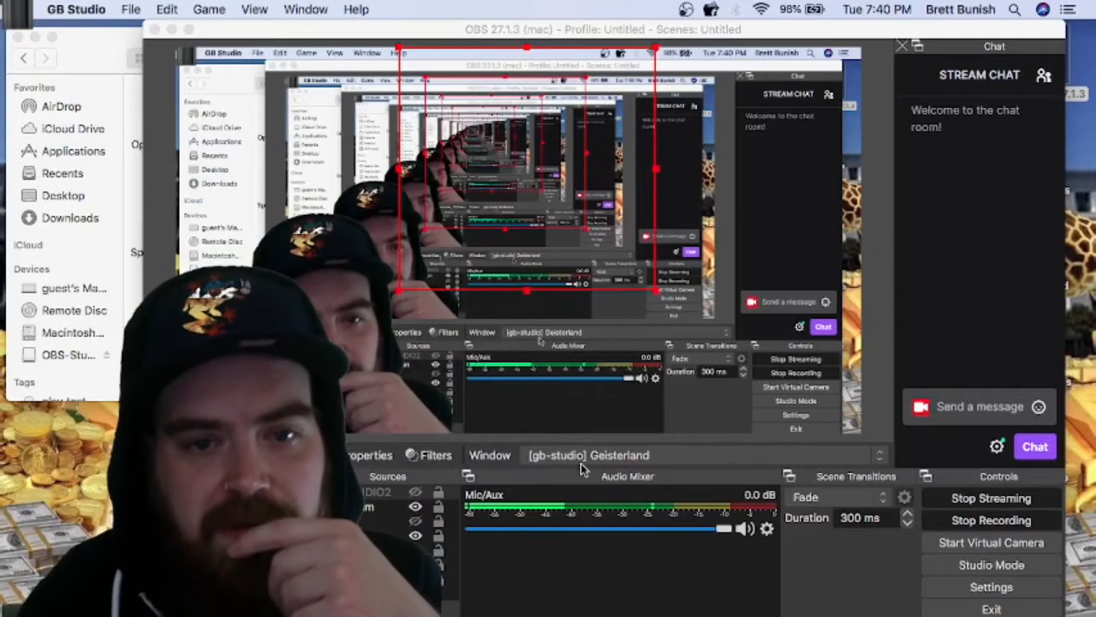
left_click(846, 612)
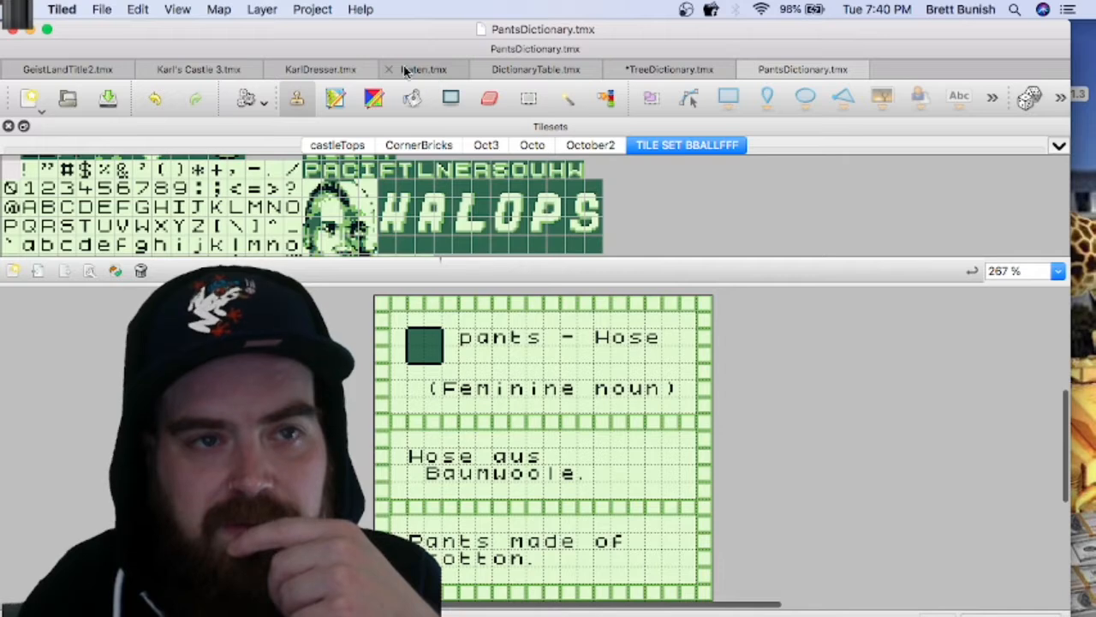
Step: Search for "clothes" among the files to open and try to open DictionaryClothes.png as a map
left_click(102, 9)
mouse_move(172, 79)
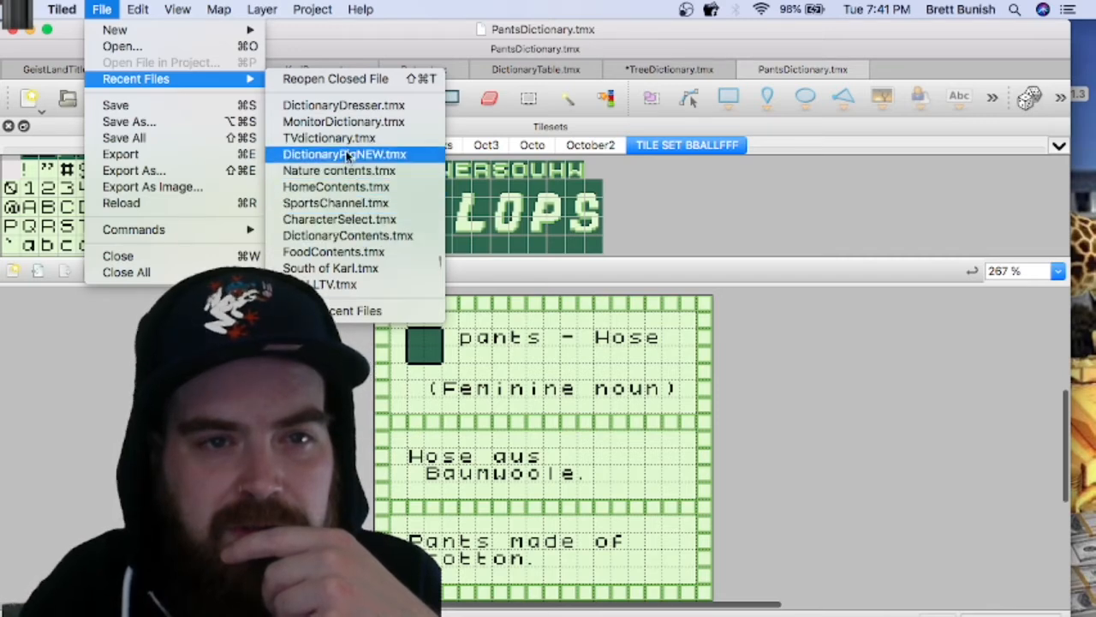
left_click(221, 47)
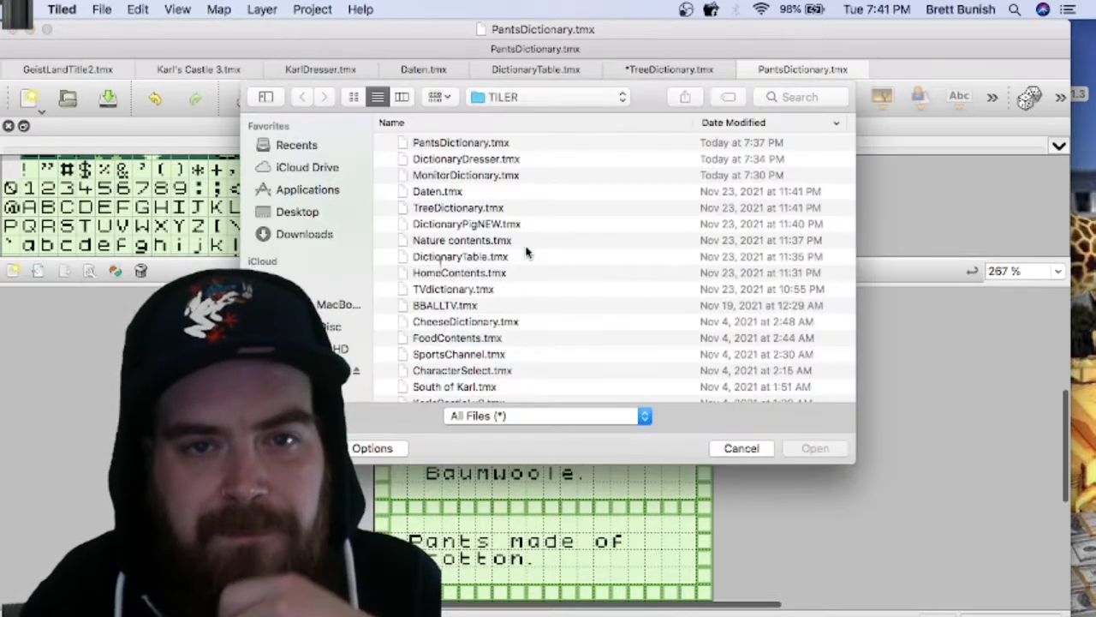
left_click(790, 97)
type("clothes")
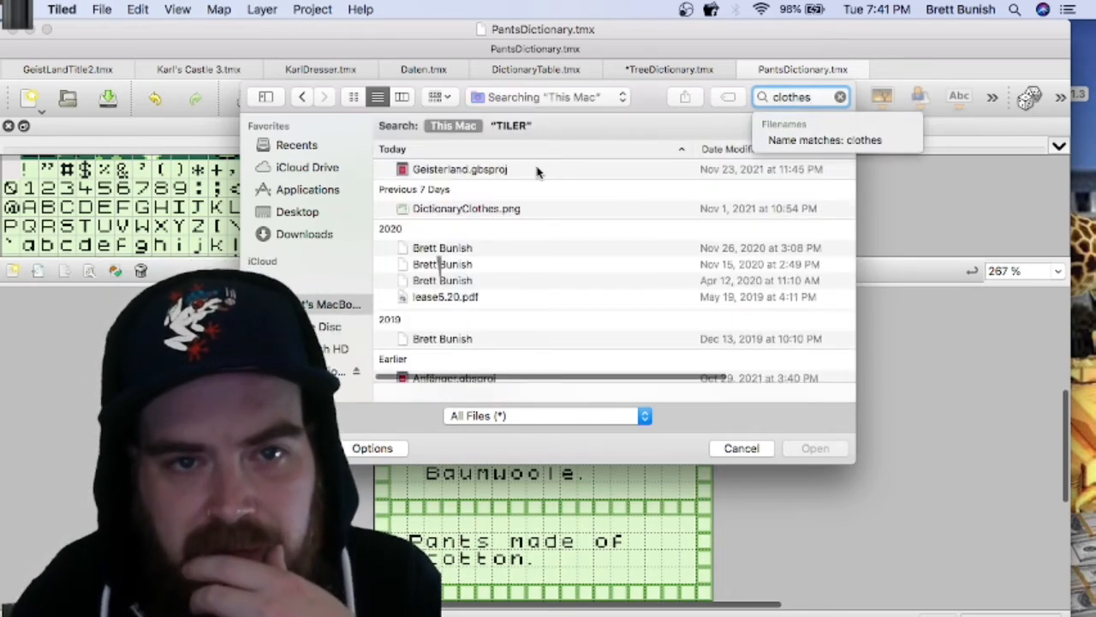
left_click(494, 210)
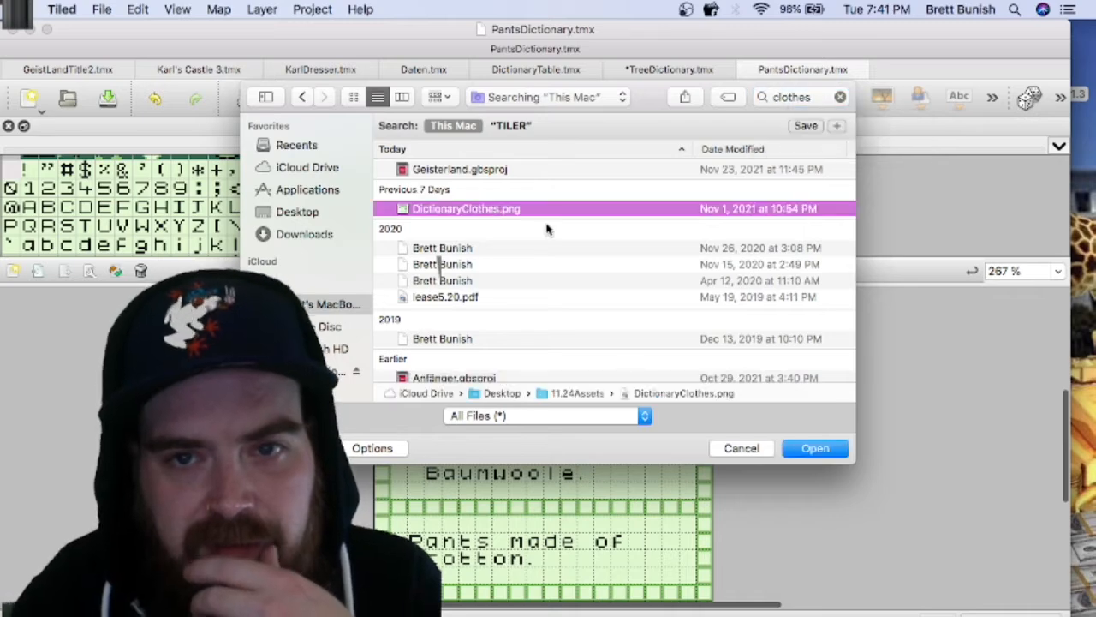
left_click(796, 447)
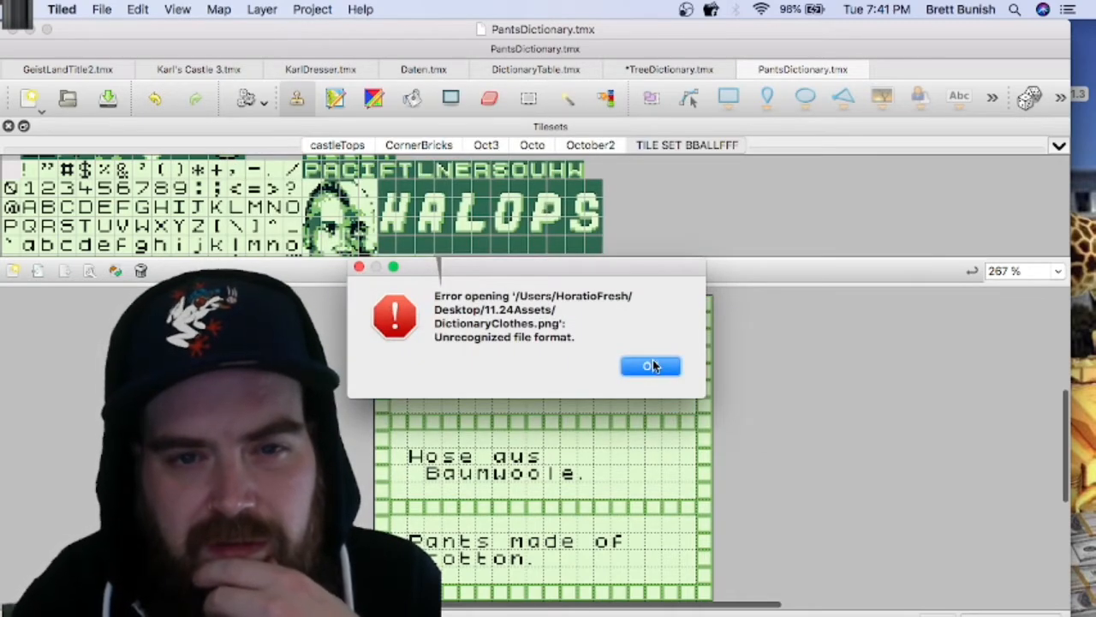
left_click(651, 366)
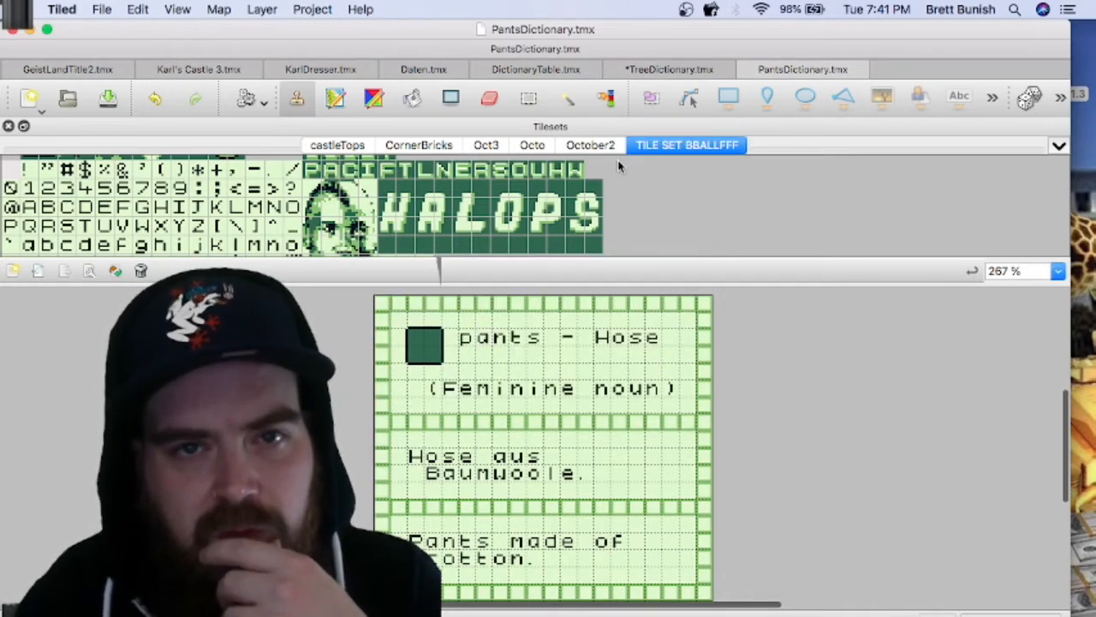
Step: Open the DictionaryClothes.tmx map from the TILER folder
left_click(99, 9)
left_click(131, 50)
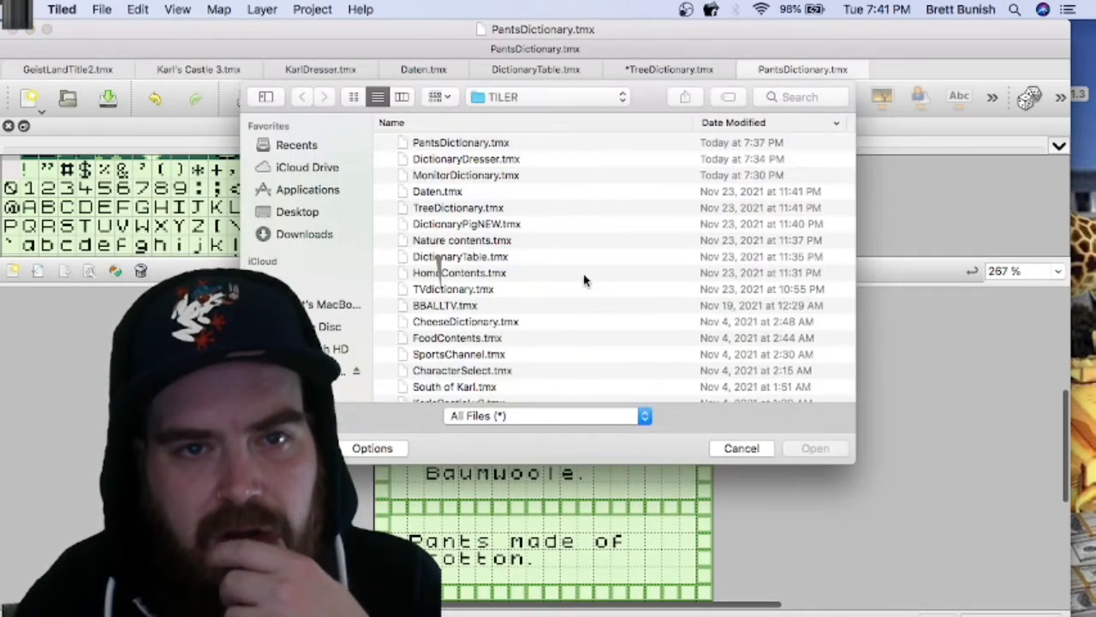
scroll(584, 280, "up", 1)
scroll(584, 281, "down", 1)
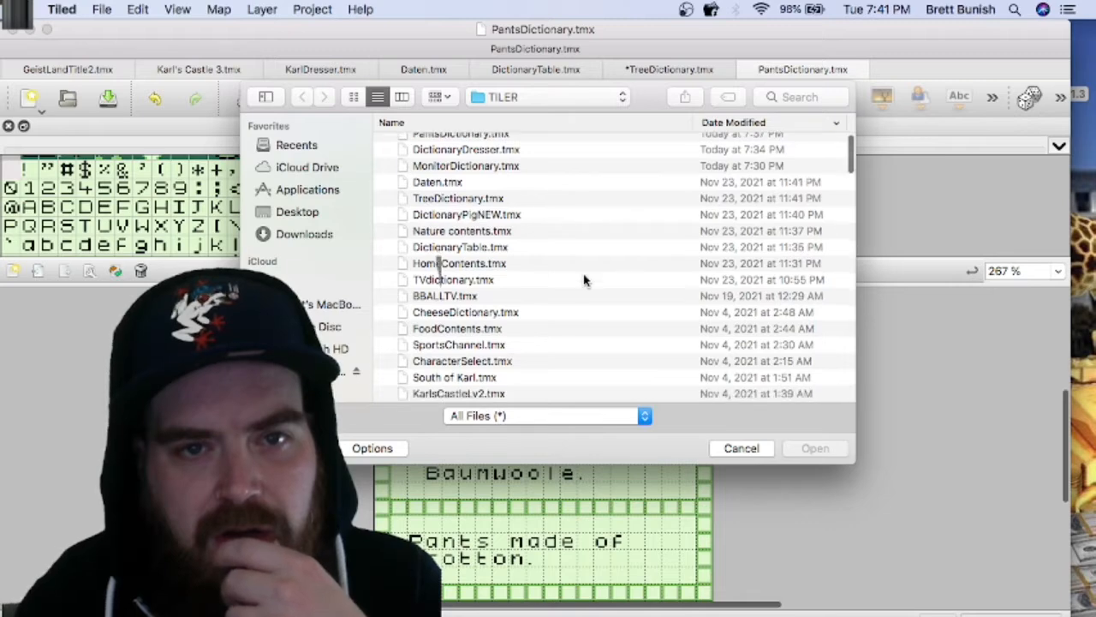
left_click(473, 268)
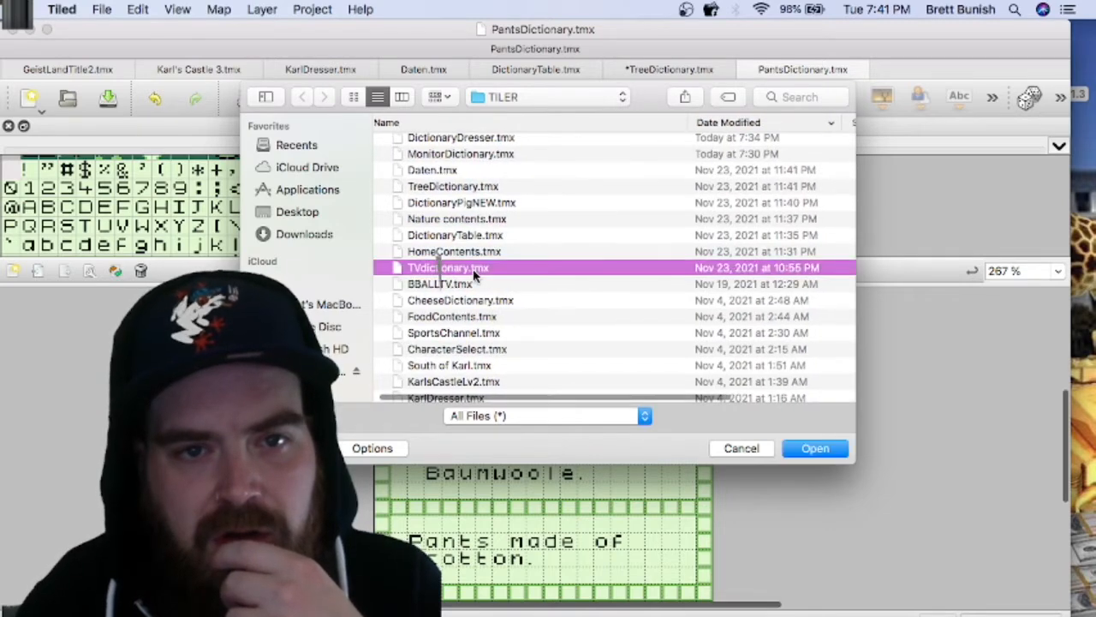
key("Down")
key("Down")
key("Down")
key("Down")
key("Down")
key("Down")
key("Down")
key("Down")
key("Down")
key("Down")
key("Down")
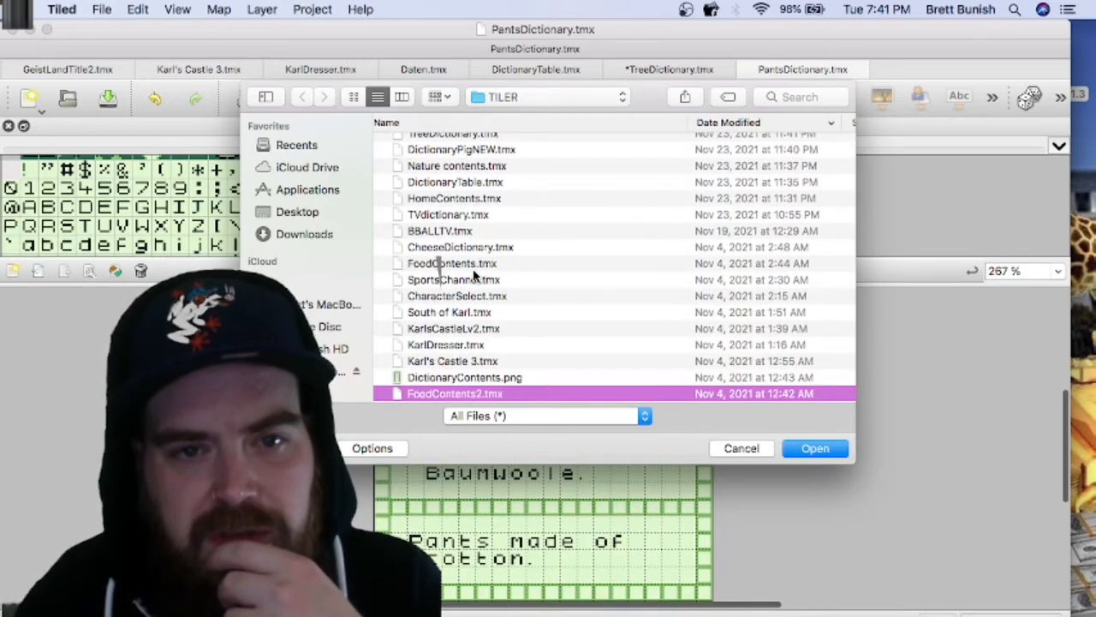
key("Down")
key("Down")
key("Down")
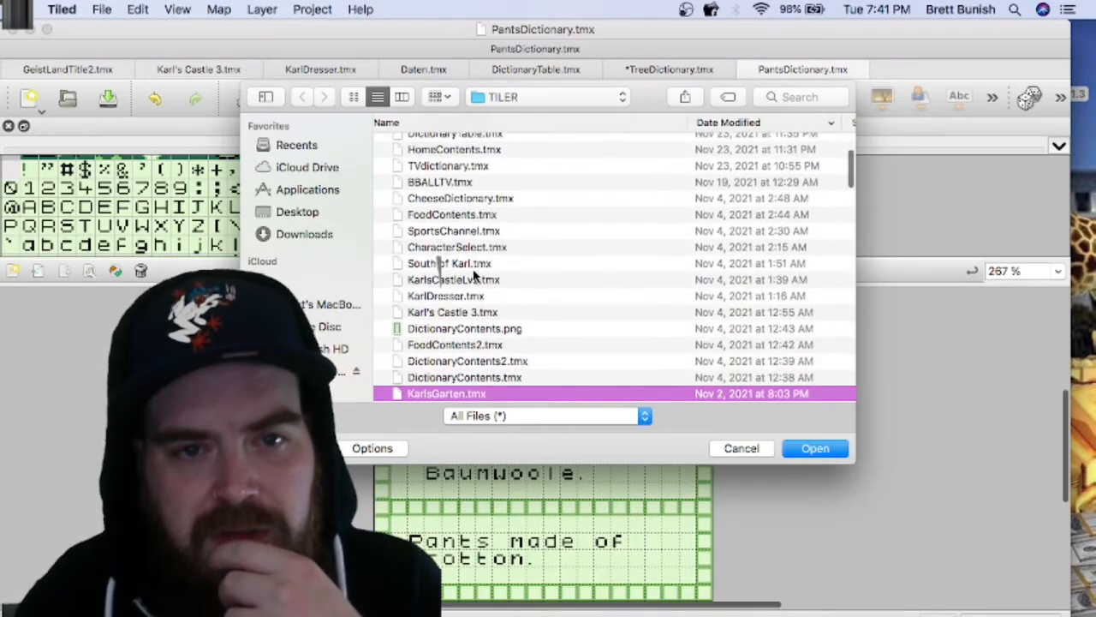
key("Down")
key("Down")
key("Down")
key("Down")
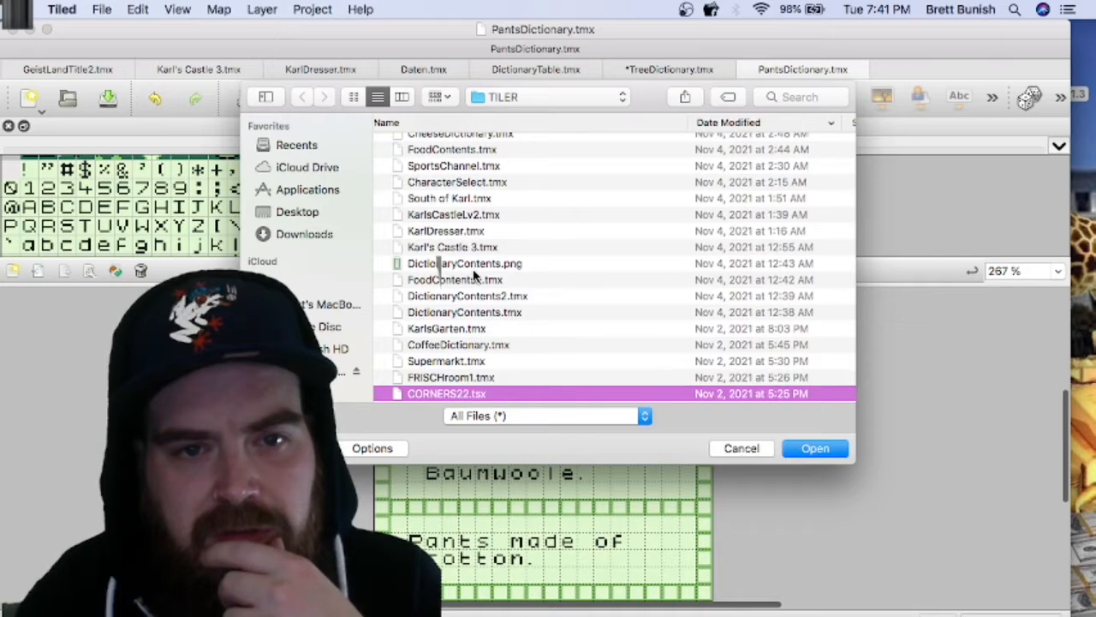
key("Down")
key("Down")
key("Down")
key("Down")
key("Down")
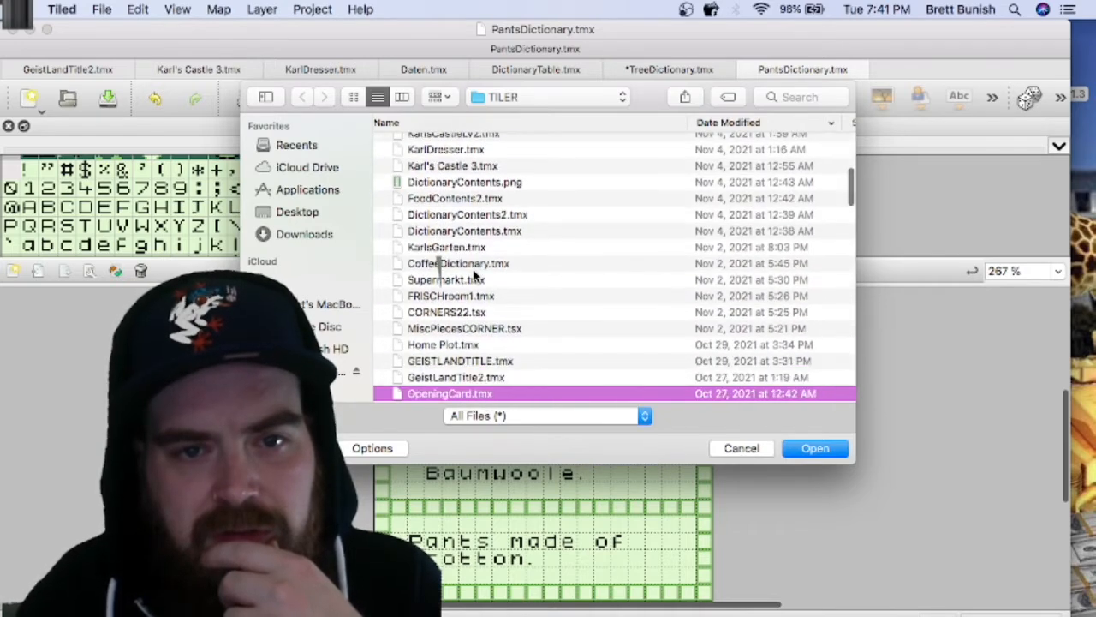
key("Down")
key("Down")
key("Down")
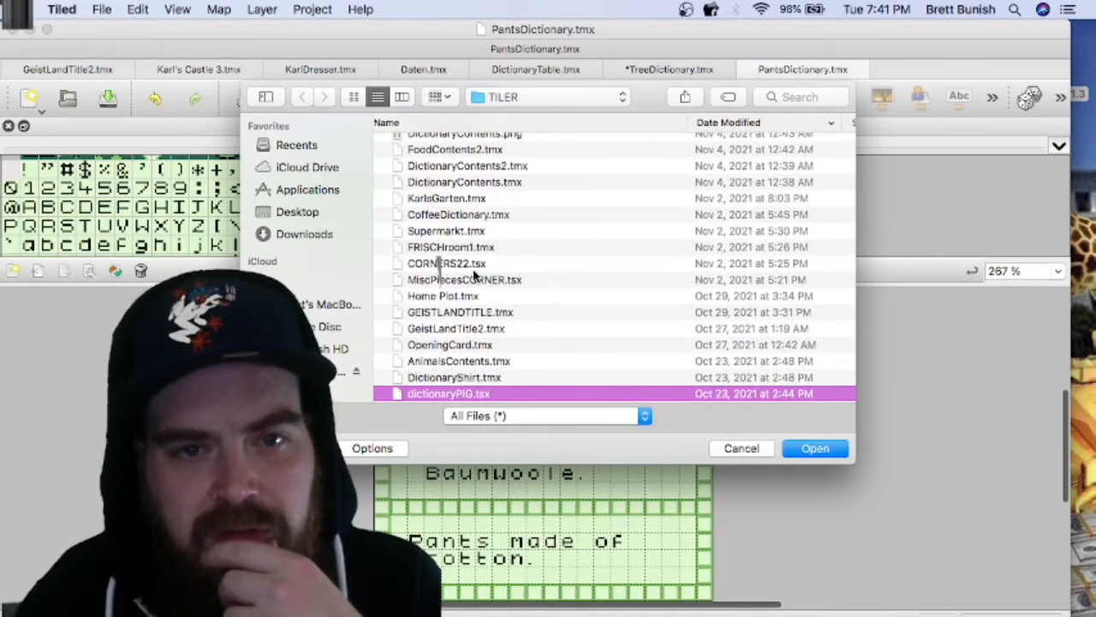
key("Down")
key("Down")
key("Down")
key("Down")
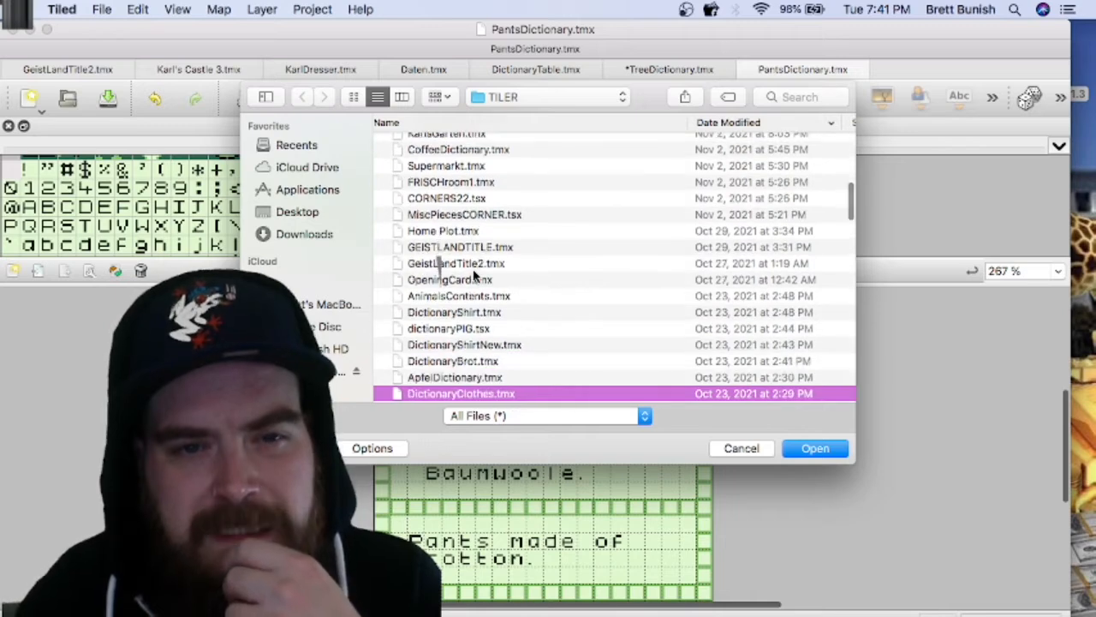
key("Down")
key("Up")
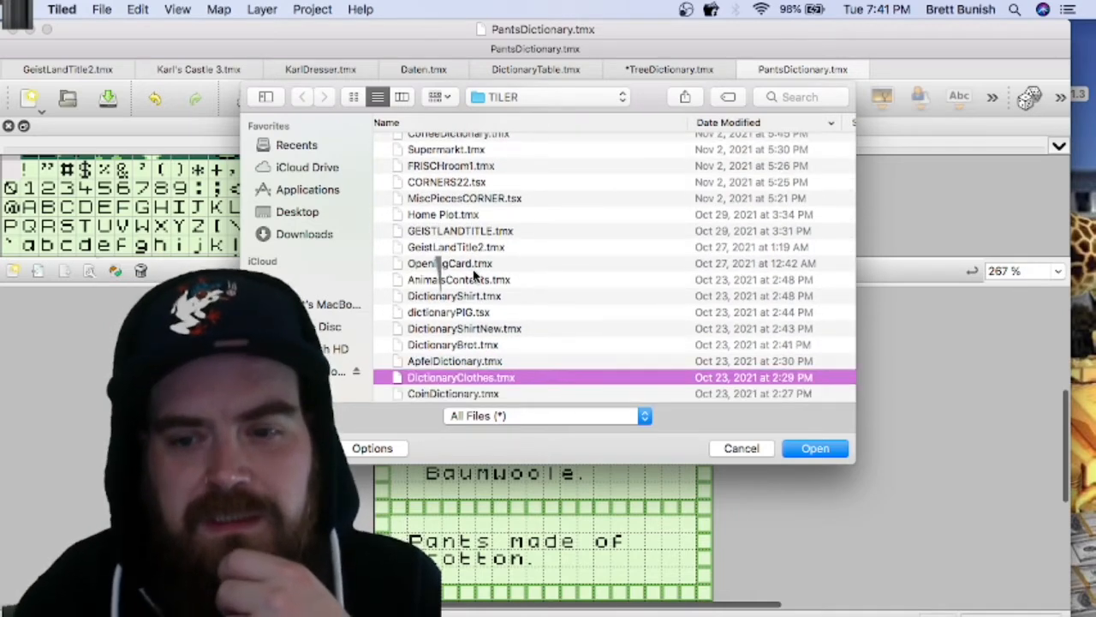
key("Return")
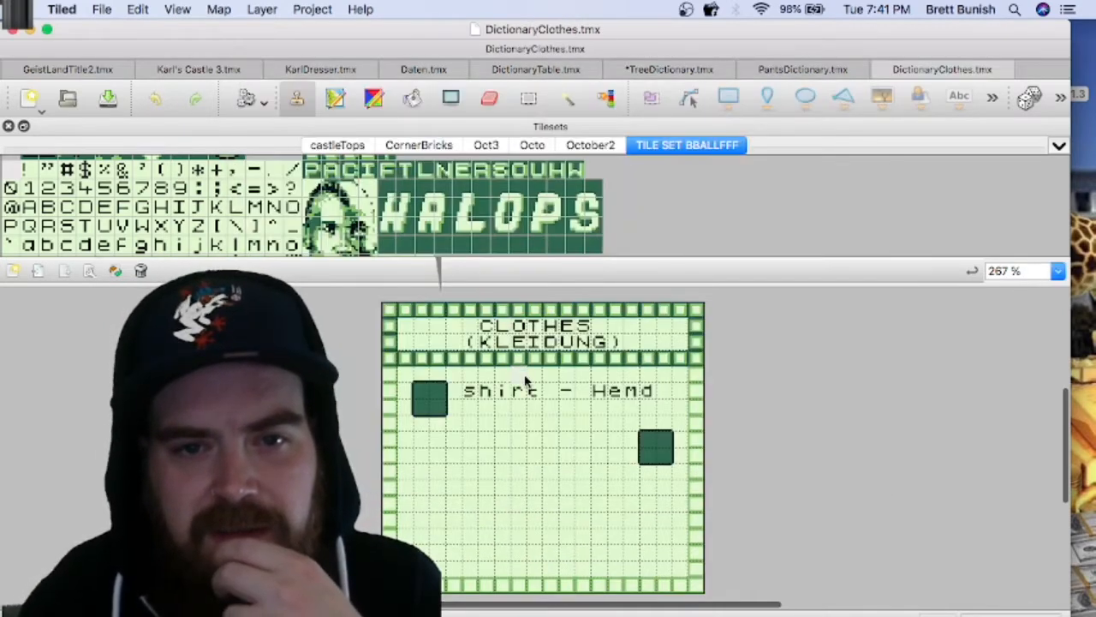
Step: Cut the "shirt - Hemd" text tiles and place them on the second entry row, beside the lower icon square
left_click(533, 99)
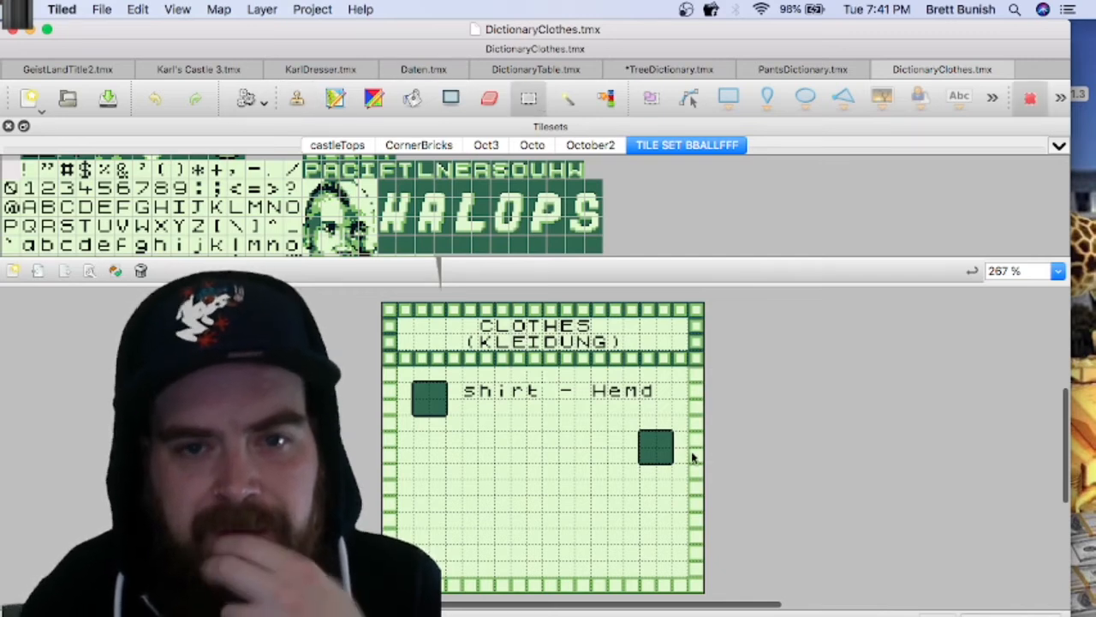
left_click_drag(648, 393, 469, 392)
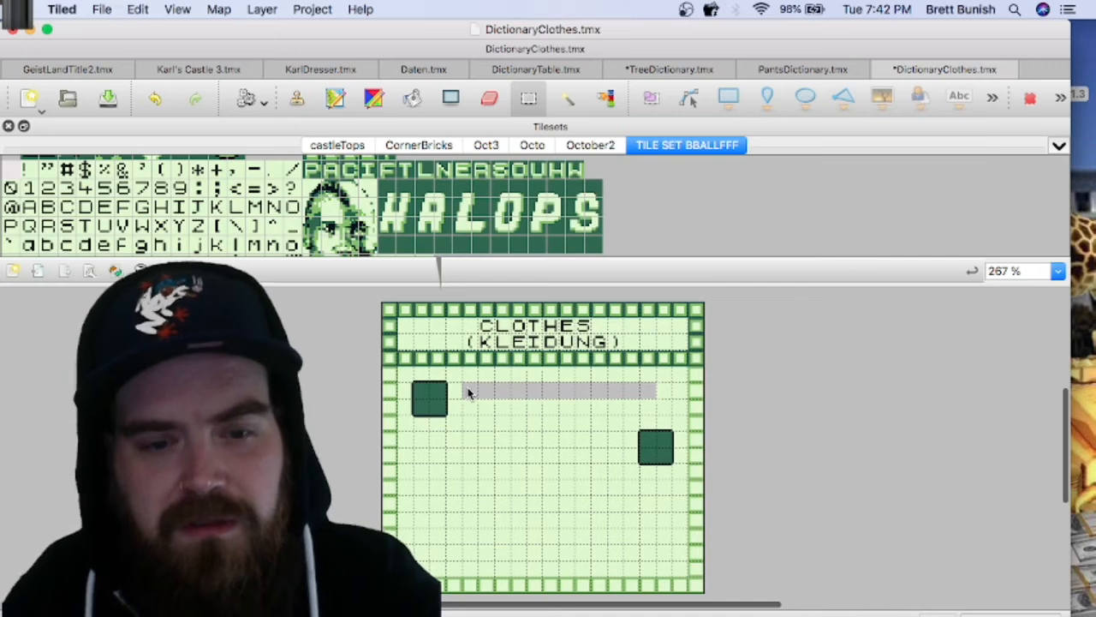
key("super+v")
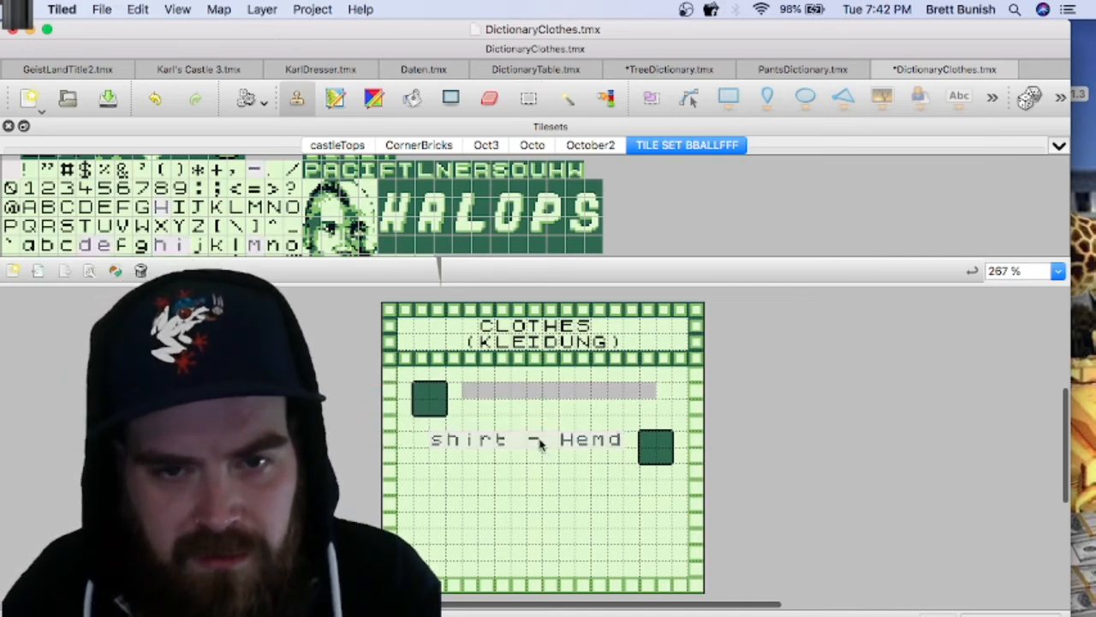
left_click(538, 442)
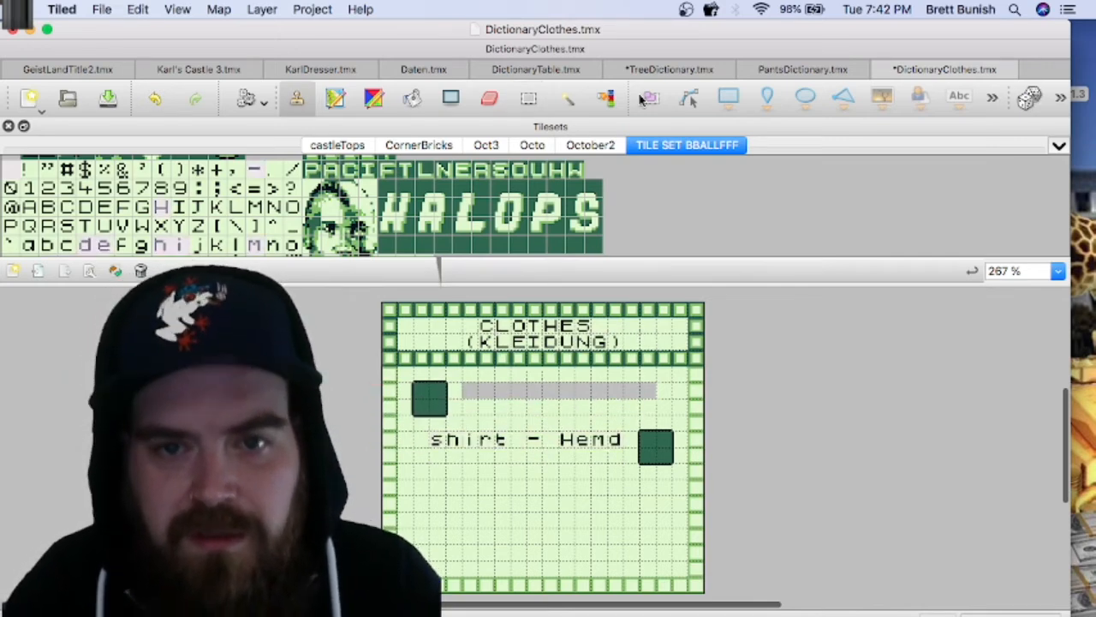
Step: Copy the "pants - Hose" tiles from PantsDictionary.tmx and place them beside the first icon square in DictionaryClothes.tmx
left_click(782, 69)
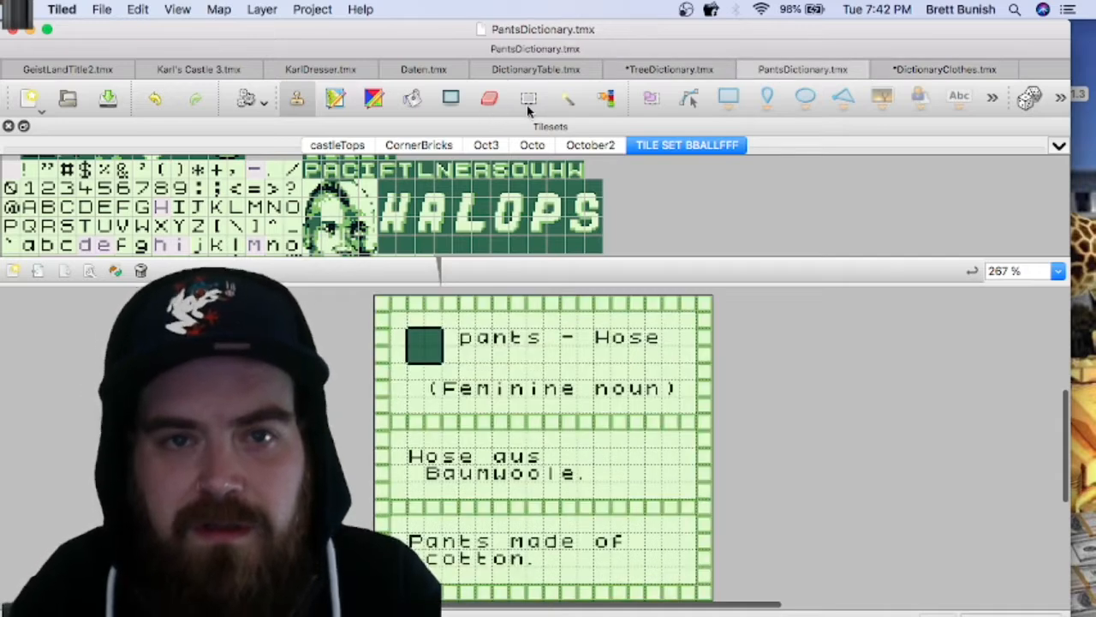
left_click(530, 99)
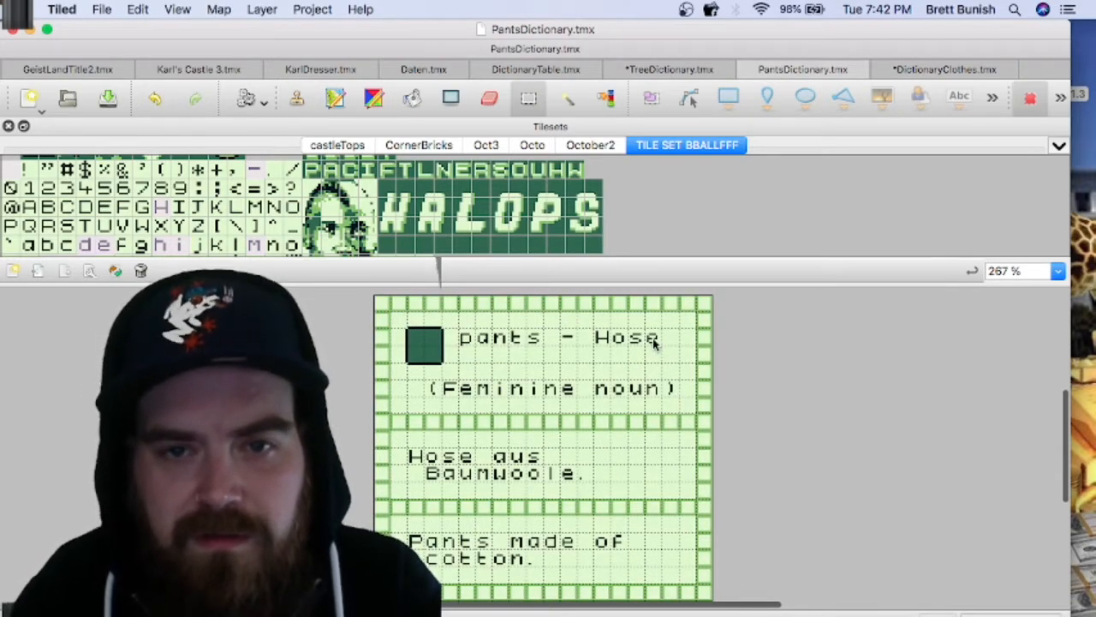
left_click_drag(497, 332, 467, 333)
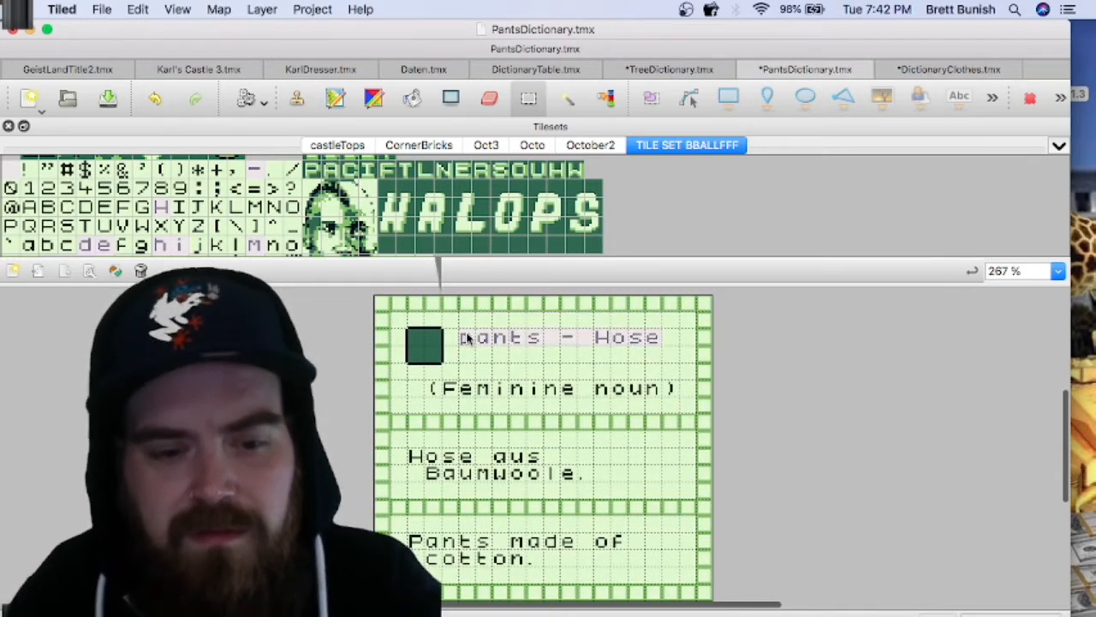
key("super+c")
key("super+v")
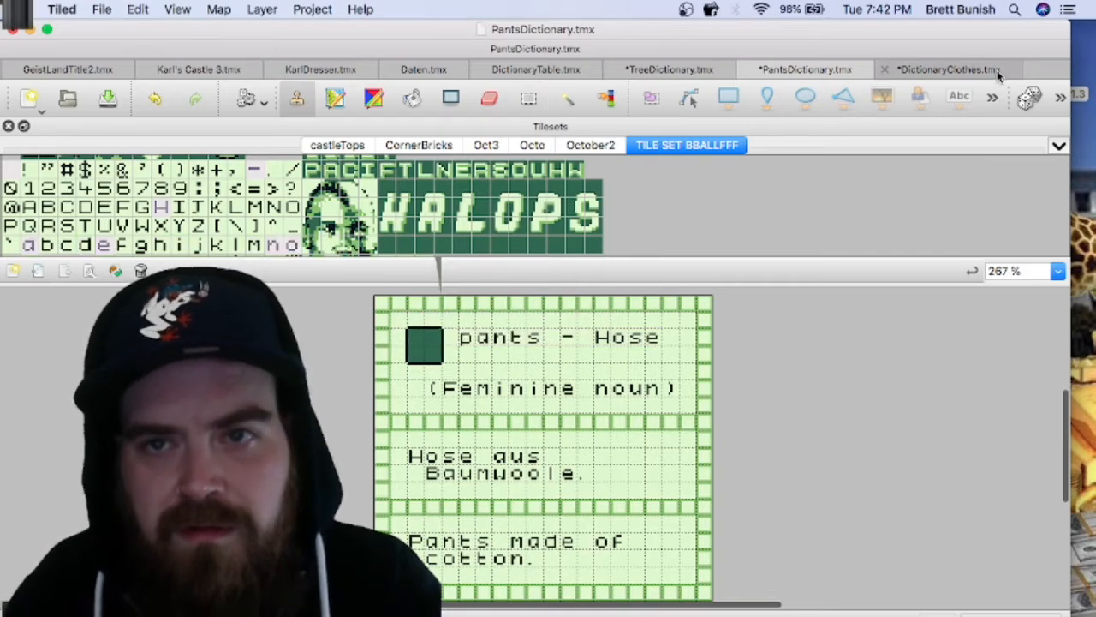
left_click(994, 74)
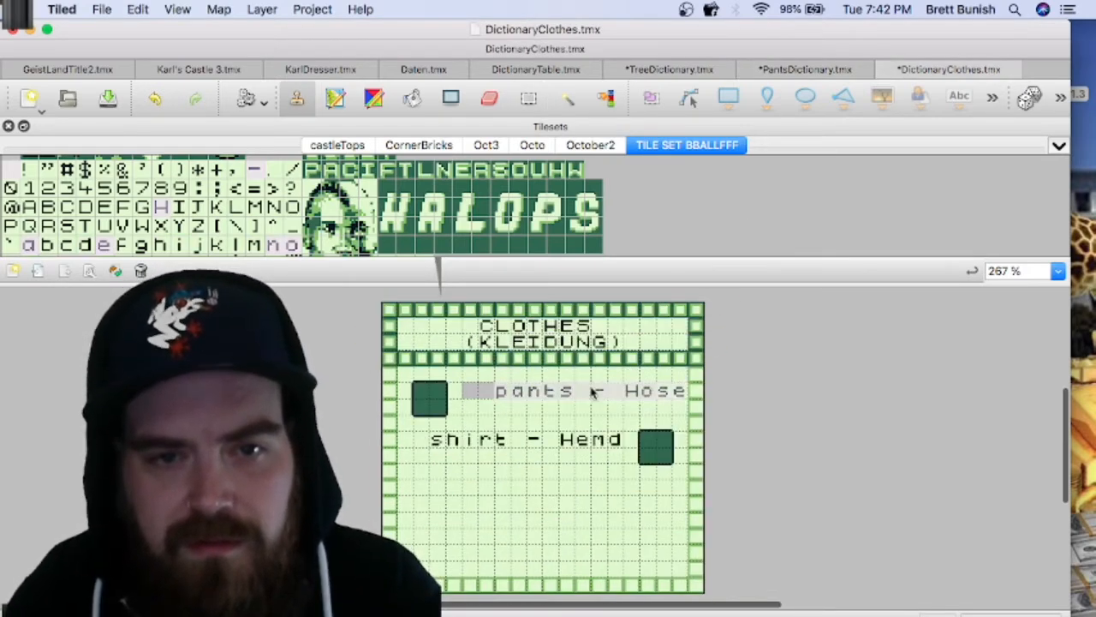
left_click(569, 393)
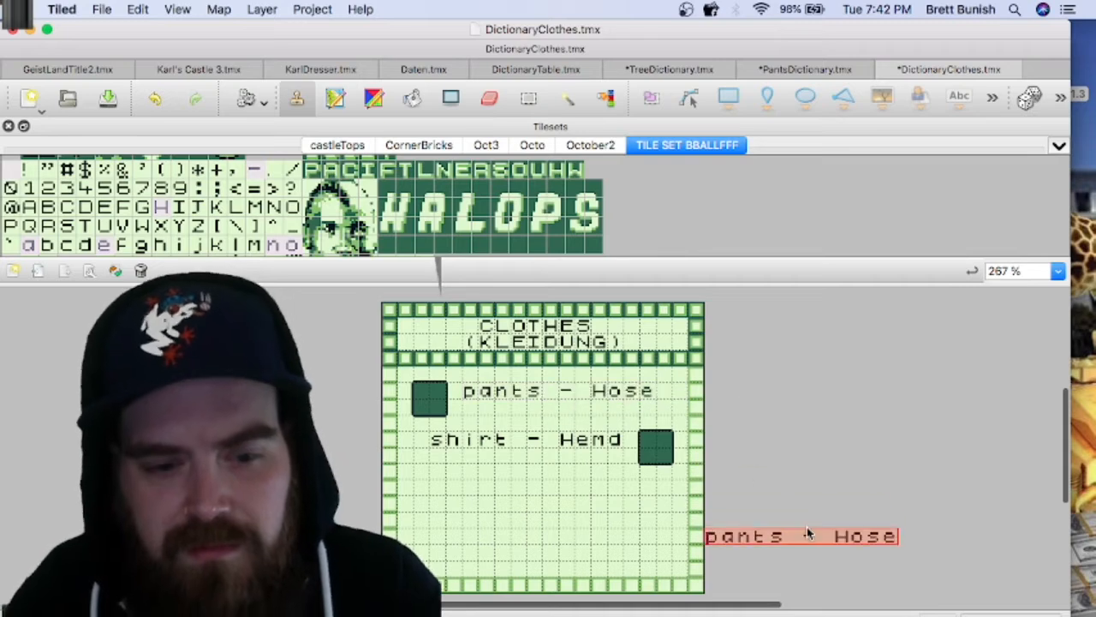
Step: Save the DictionaryClothes.tmx map and export it as an image
key("super+s")
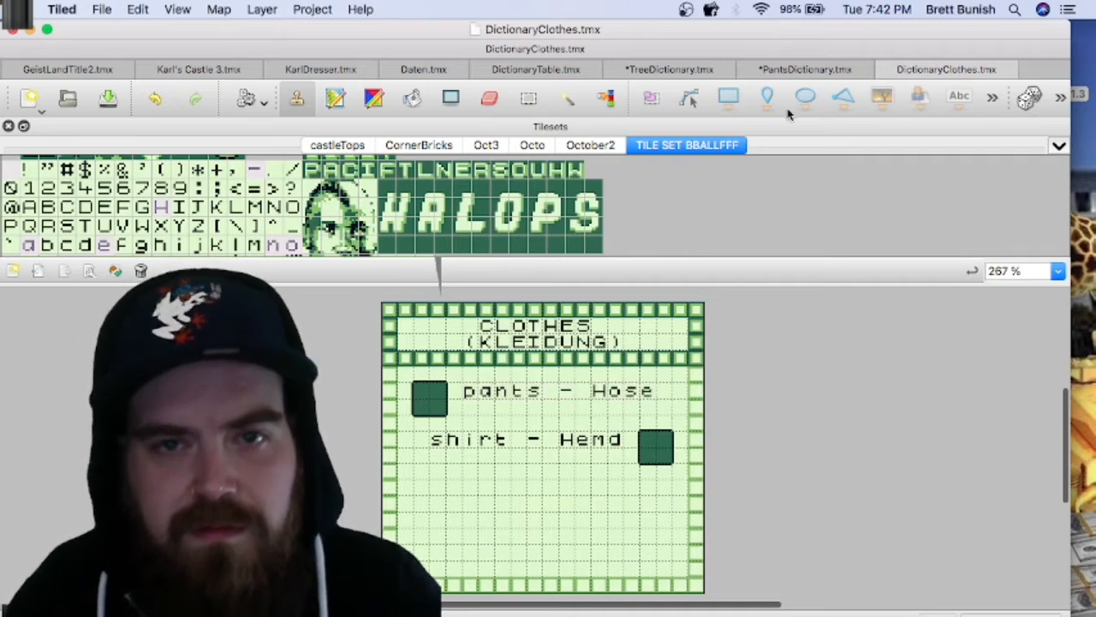
left_click(102, 11)
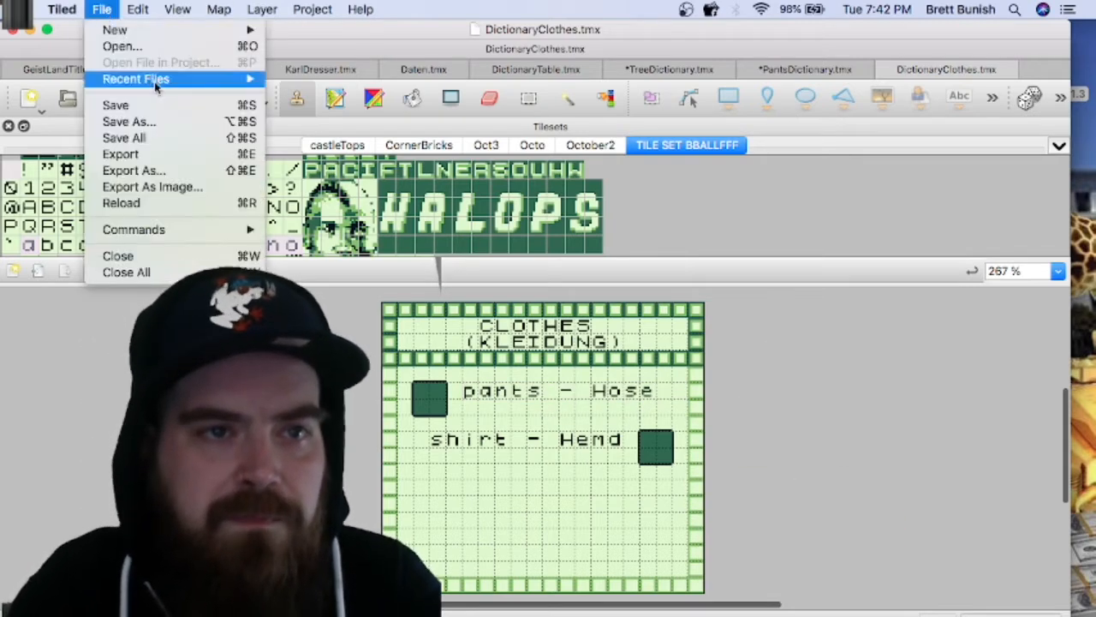
left_click(178, 185)
left_click(608, 478)
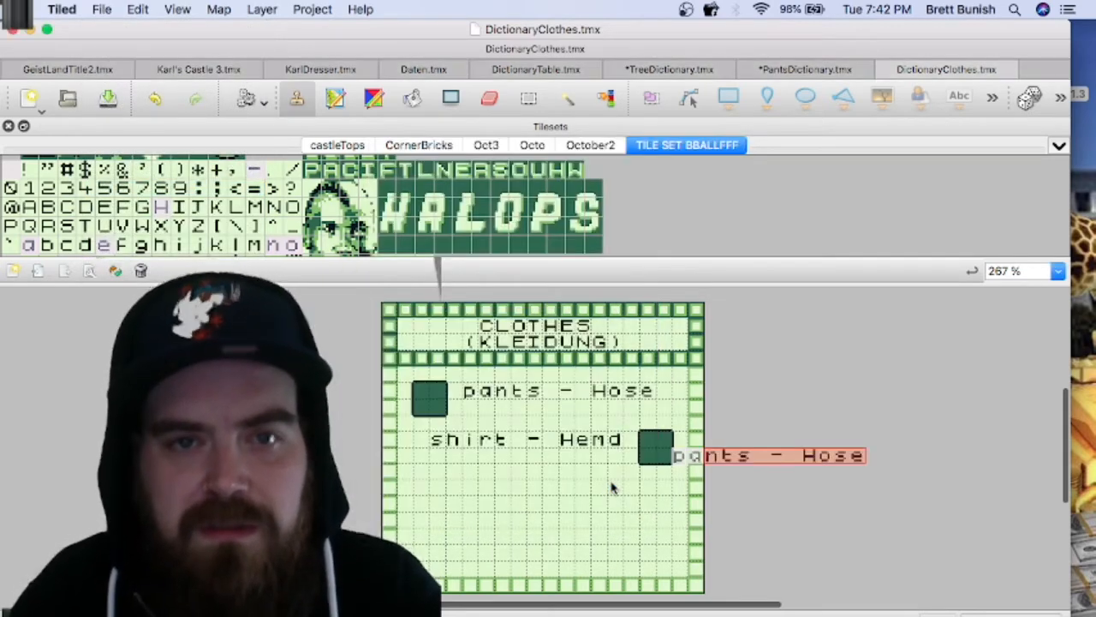
Step: Search this Mac for "clothes" in Finder and move DictionaryClothes.png into the project's backgrounds folder, replacing the existing file
left_click(30, 30)
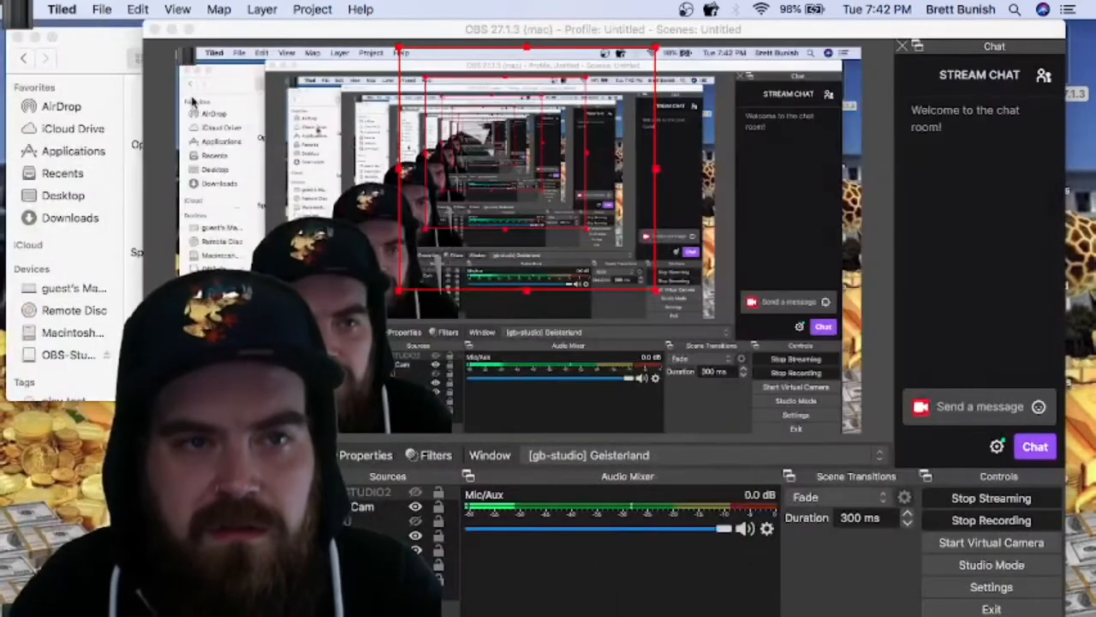
left_click(171, 30)
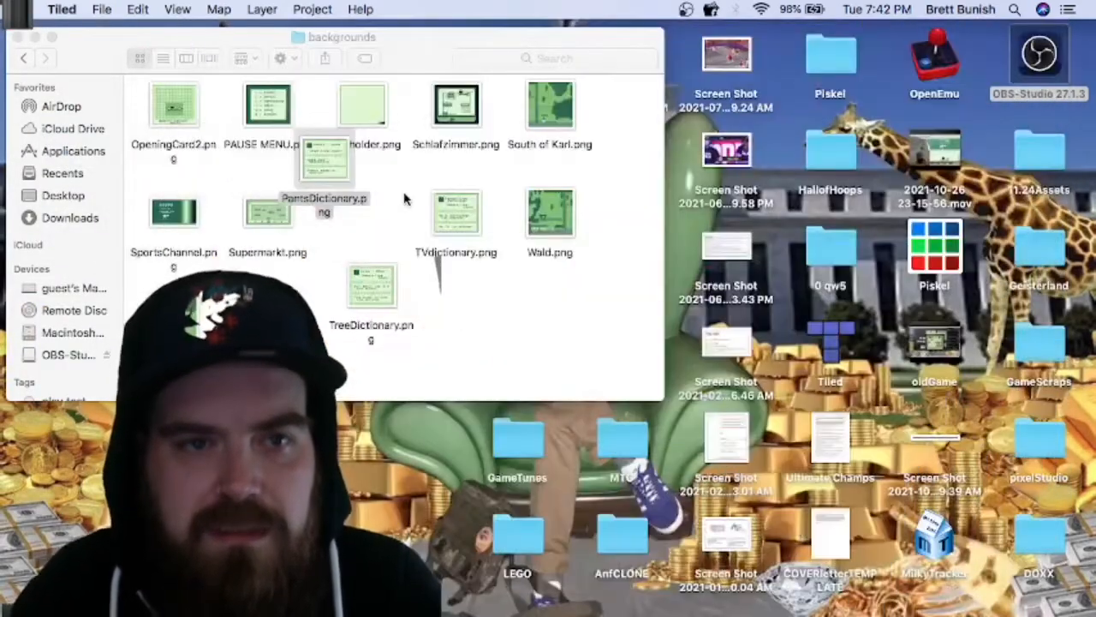
left_click(777, 615)
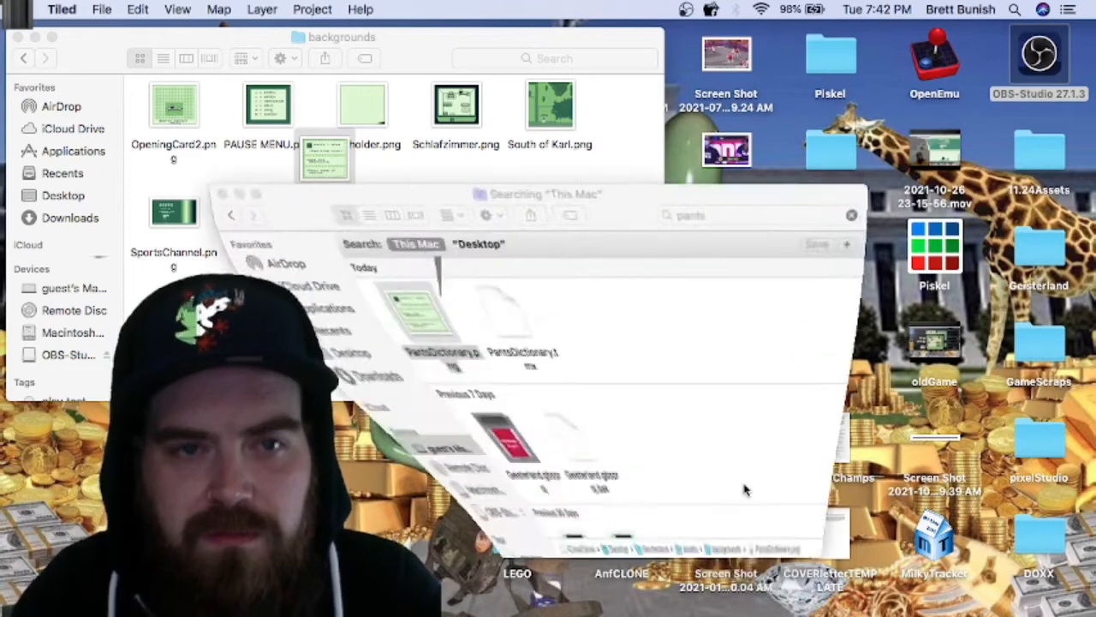
left_click(688, 215)
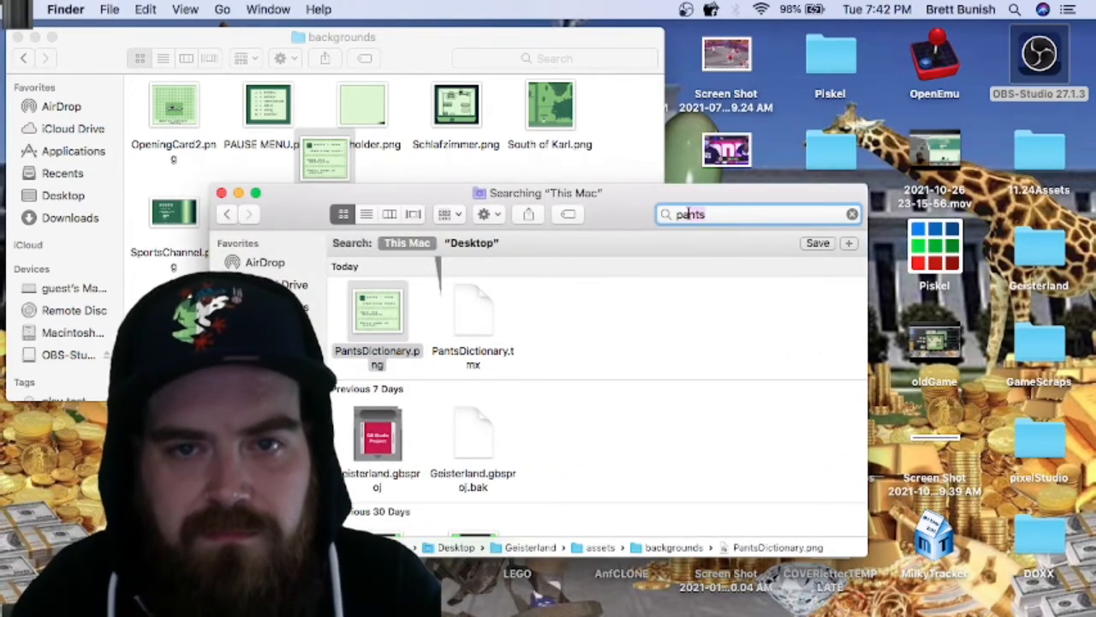
type("clothes")
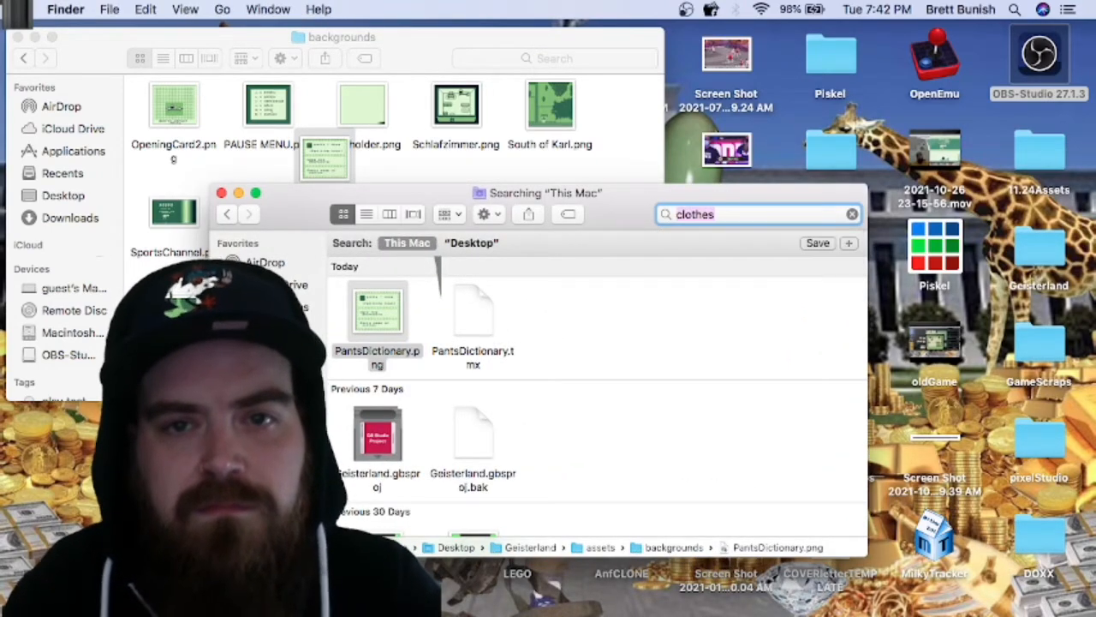
left_click_drag(391, 316, 385, 129)
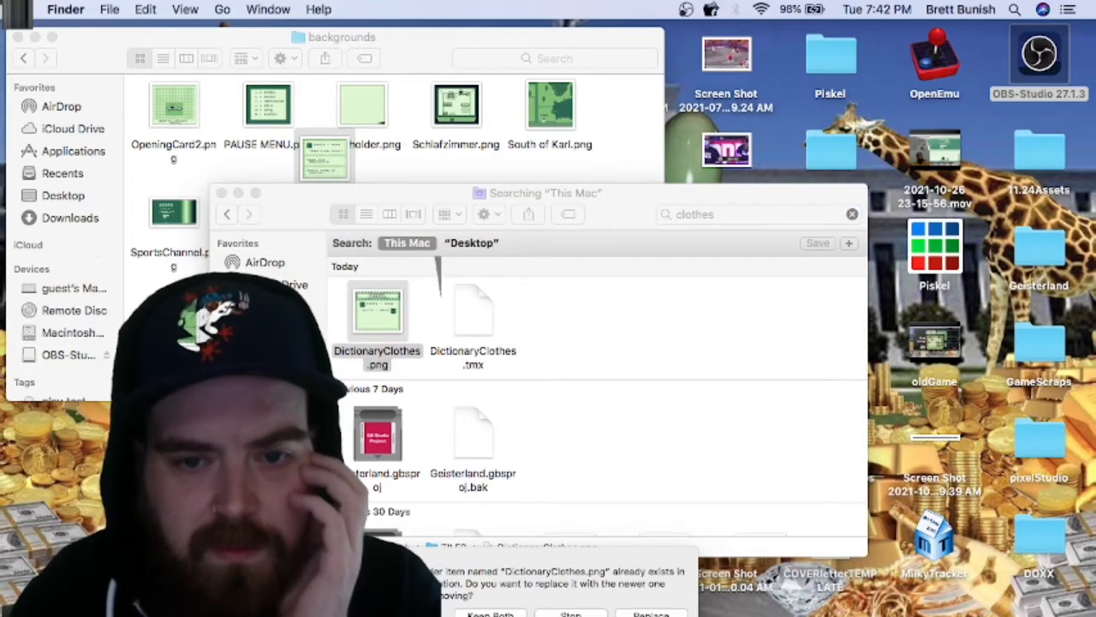
left_click(651, 615)
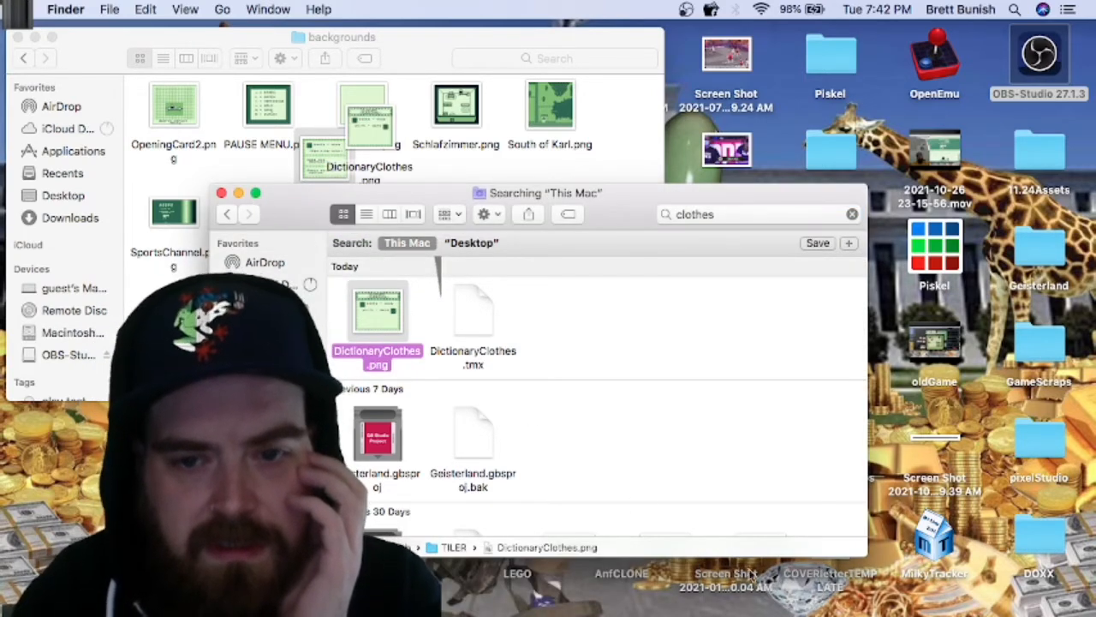
Step: Switch to GB Studio and paste a copy of the ToShirtPage actor onto the square beside "pants - Hose" at X 2, Y 6
left_click(791, 615)
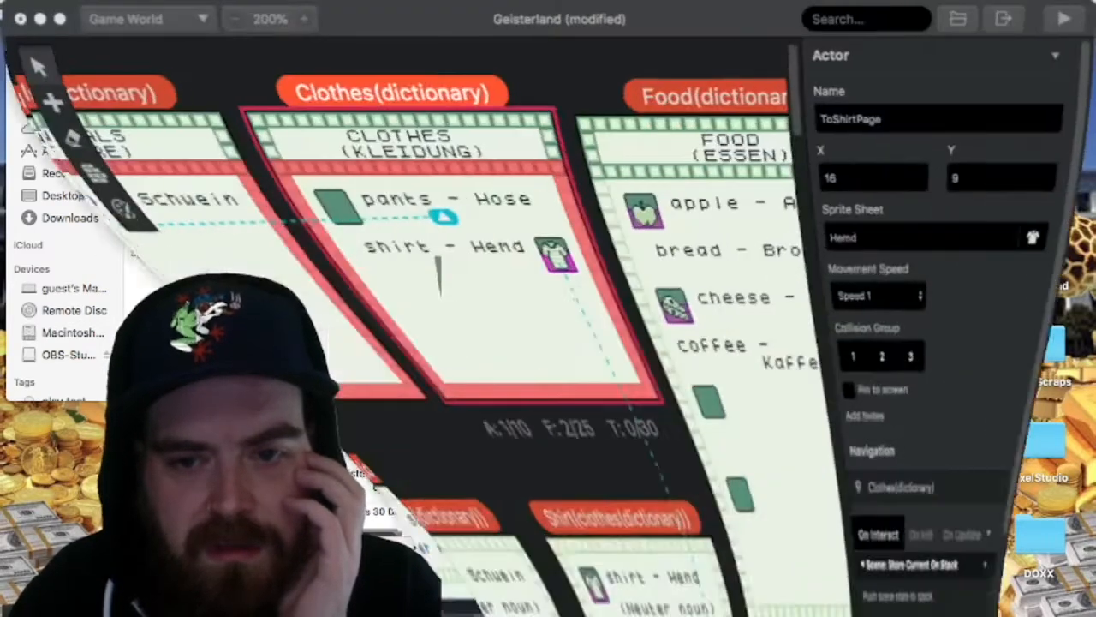
key("super+Tab")
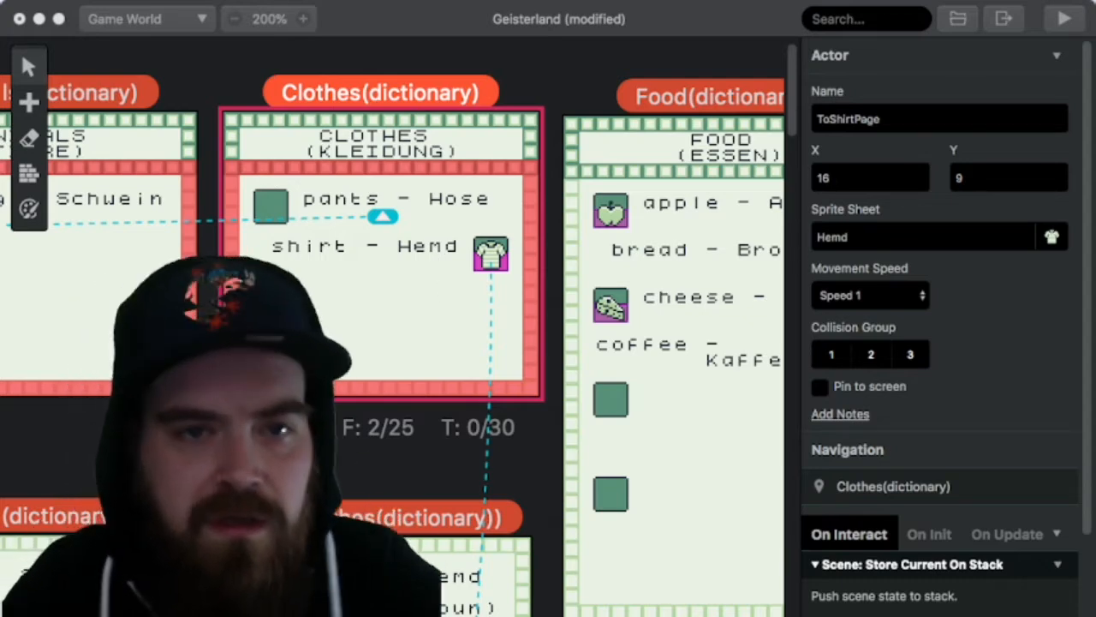
key("super+Tab")
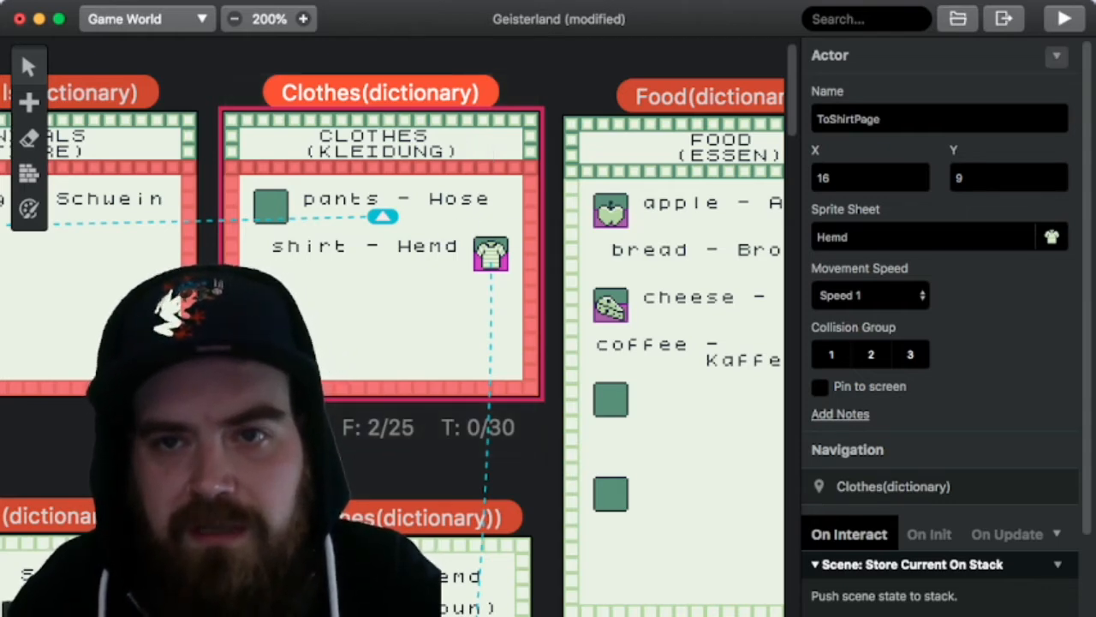
left_click(1057, 56)
left_click(1009, 91)
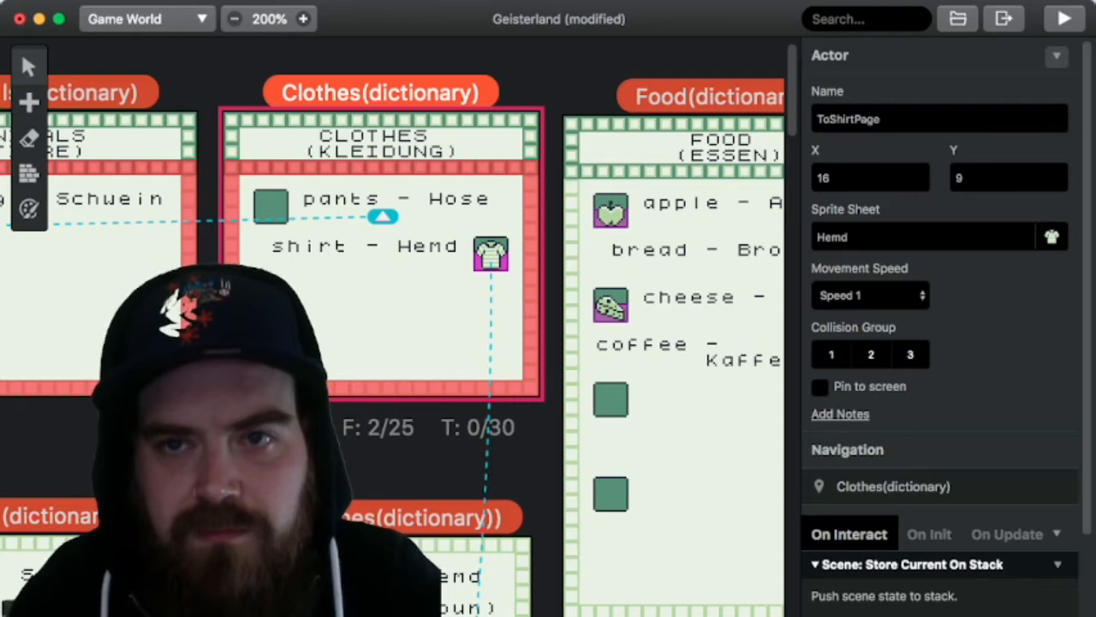
left_click(1057, 56)
left_click(1009, 117)
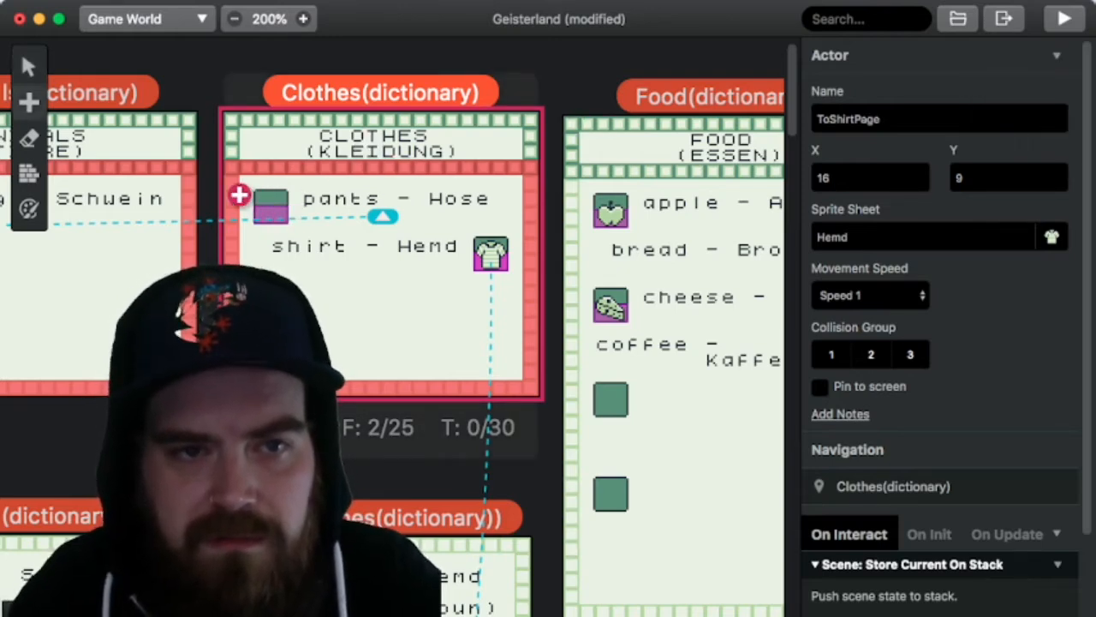
left_click(257, 201)
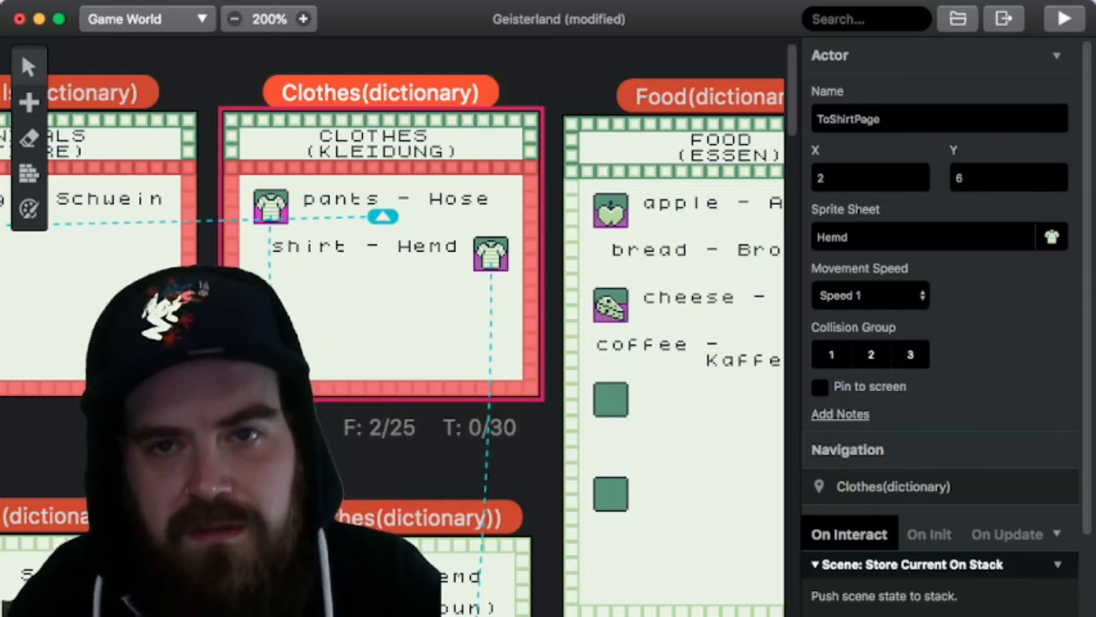
Step: Rename the copied actor ToPantsPage and set its sprite sheet to Pants
left_click(856, 119)
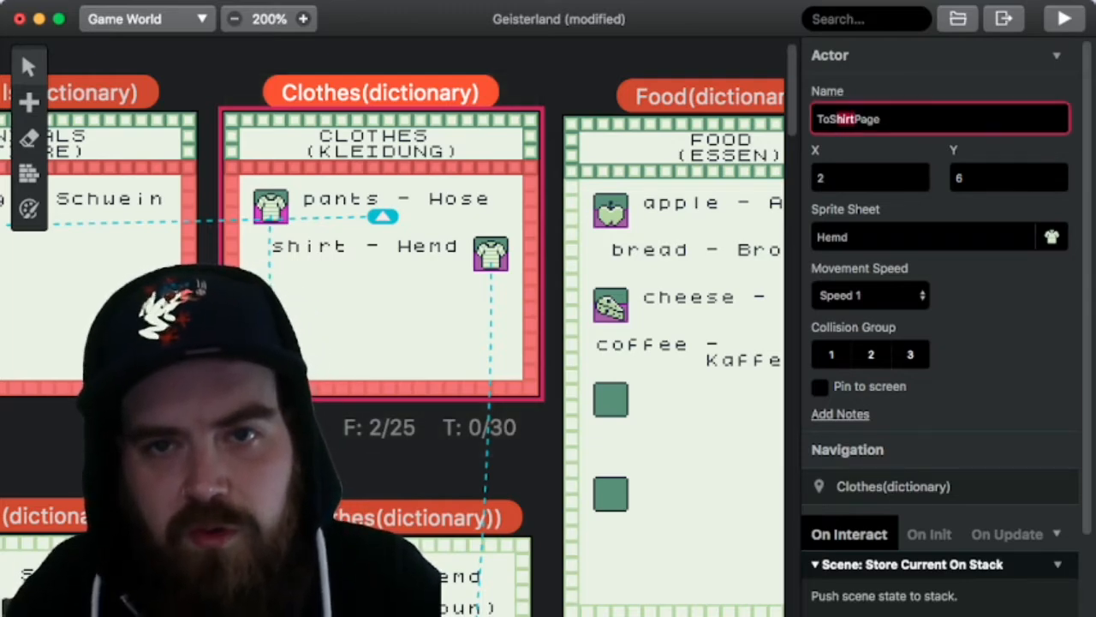
type("Pants")
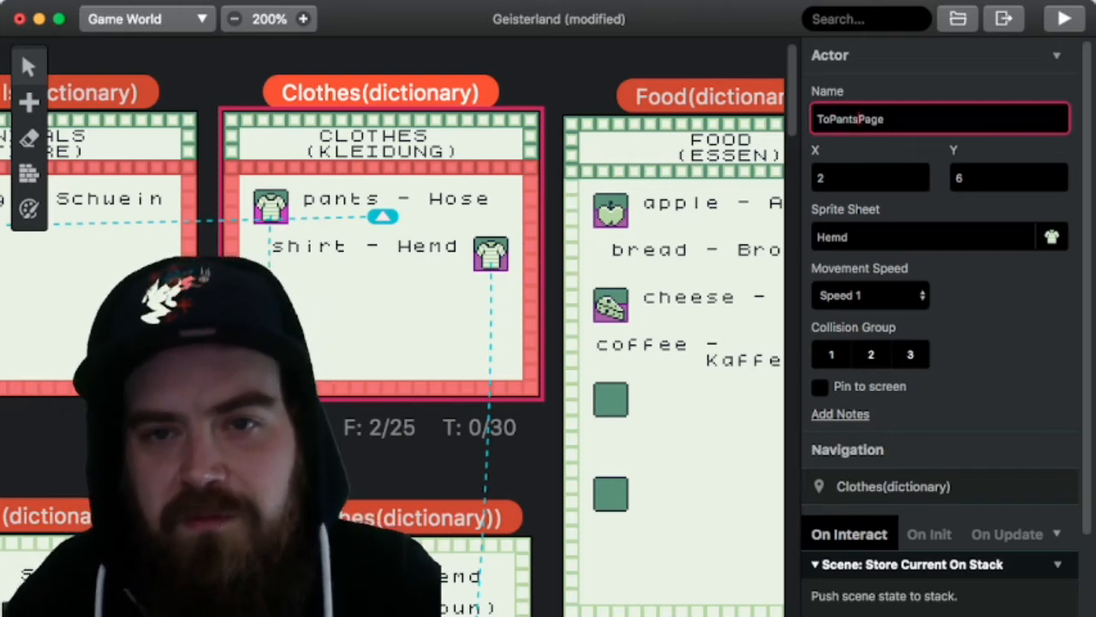
left_click(917, 237)
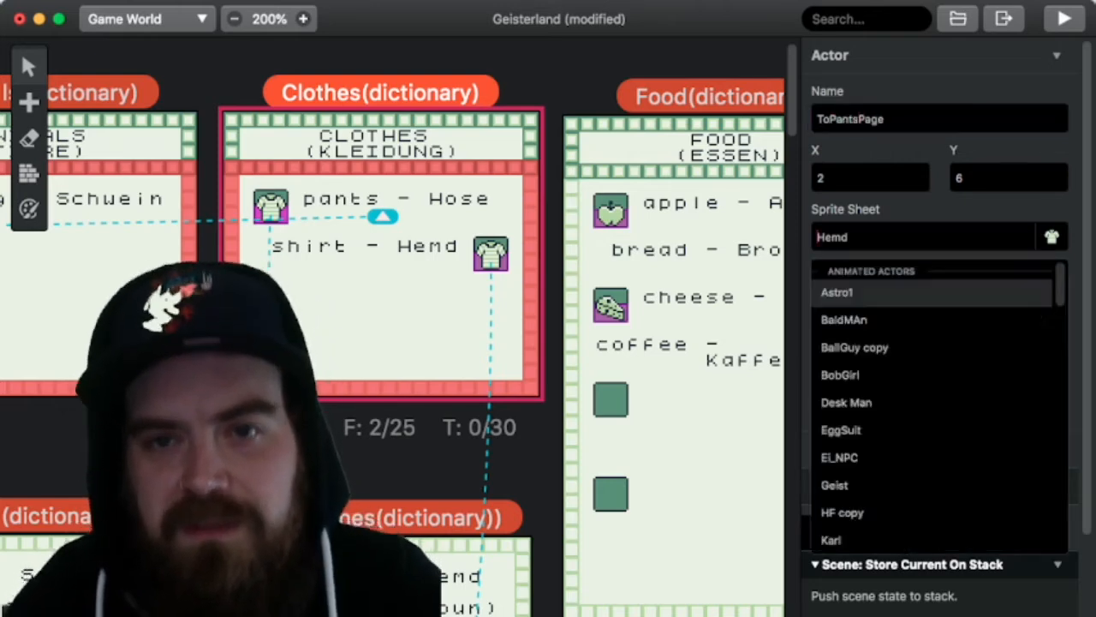
type("pant")
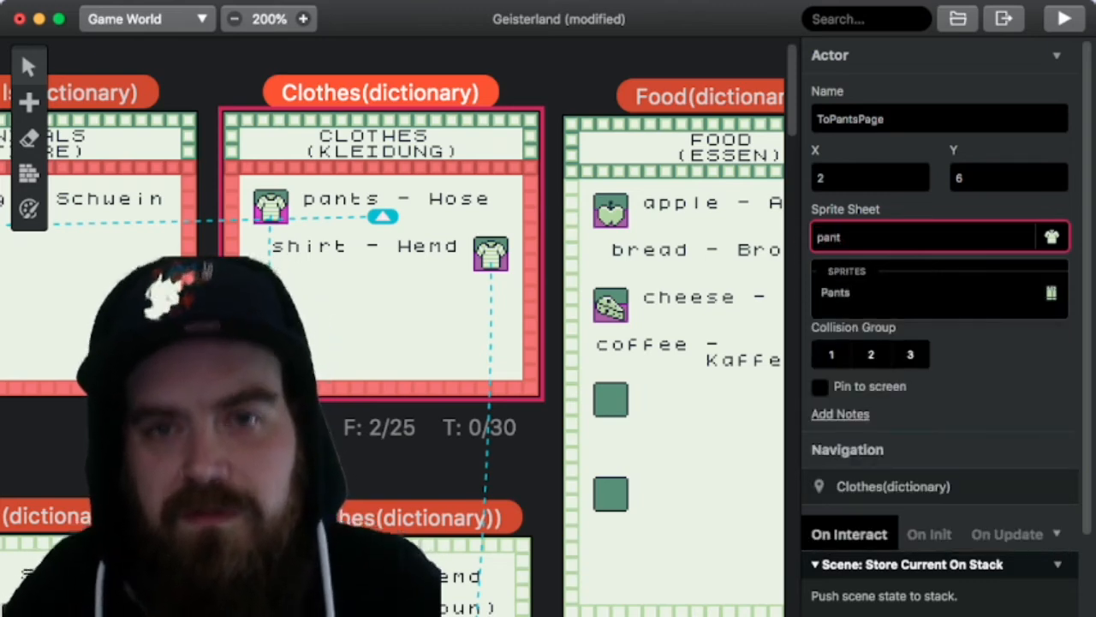
key("Return")
Step: Set the Change Scene target in the ToPantsPage actor's On Interact script to Pants(clothes(dictionary))
scroll(942, 326, "down", 3)
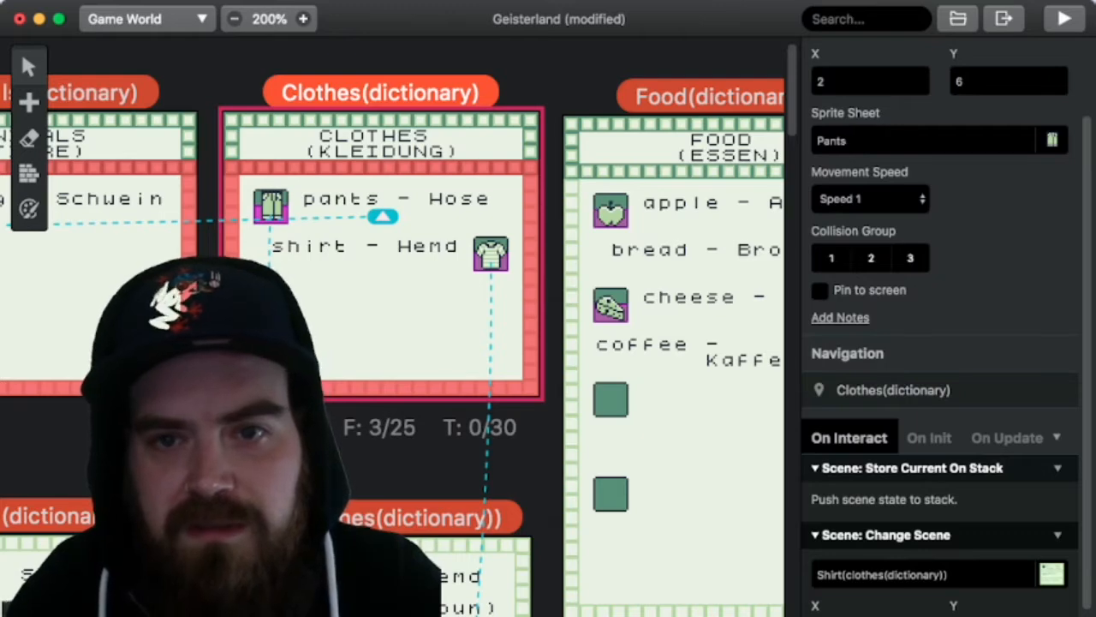
scroll(942, 326, "down", 3)
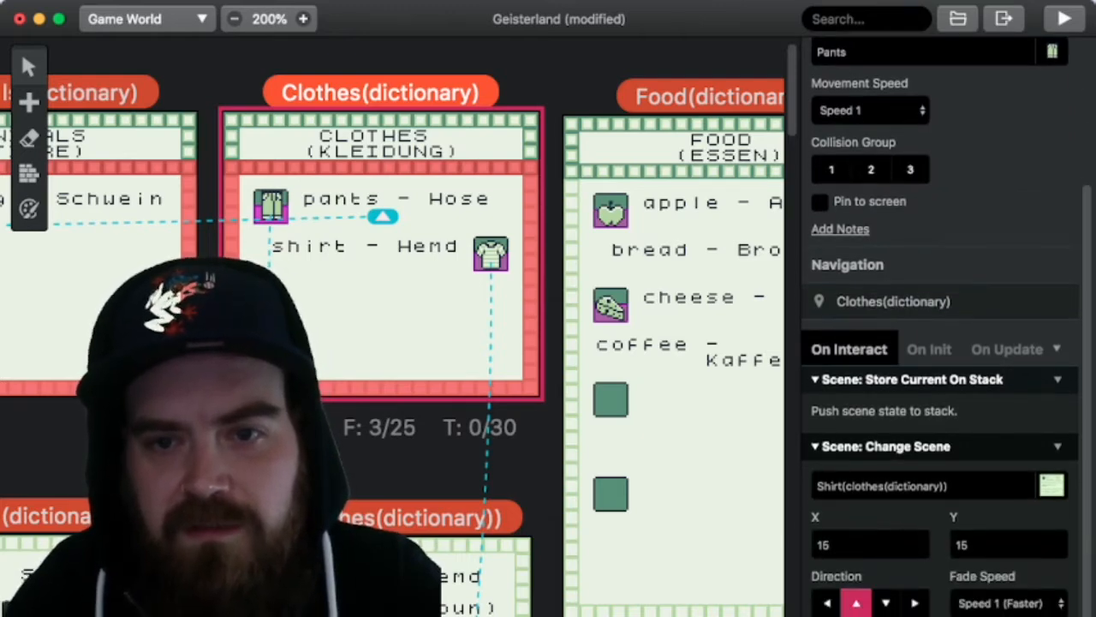
left_click(923, 486)
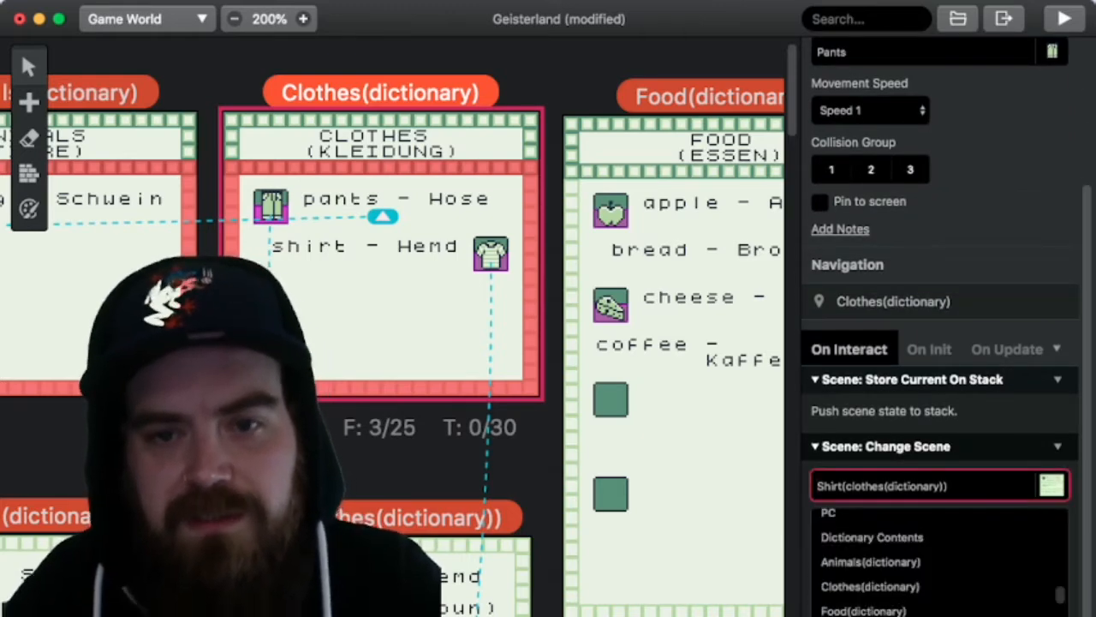
type("pant")
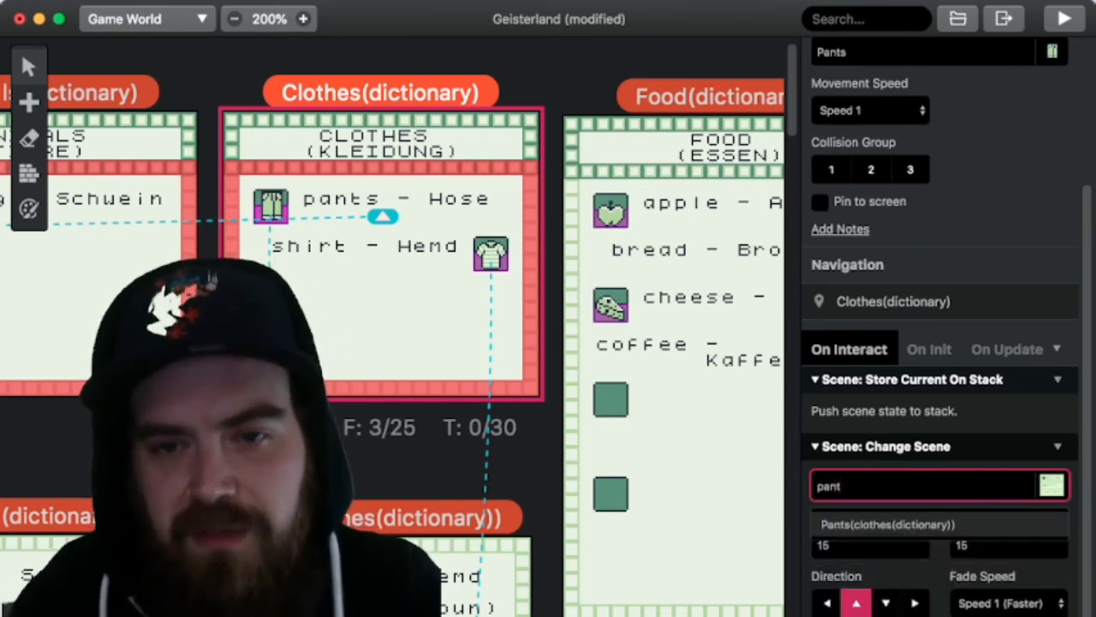
key("Return")
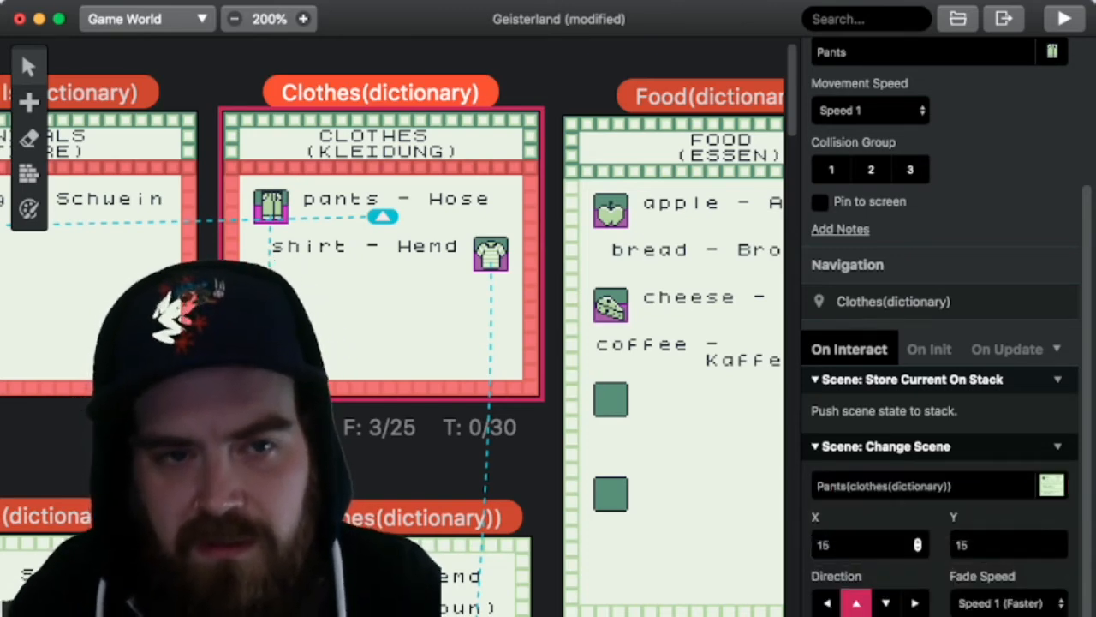
scroll(392, 325, "down", 5)
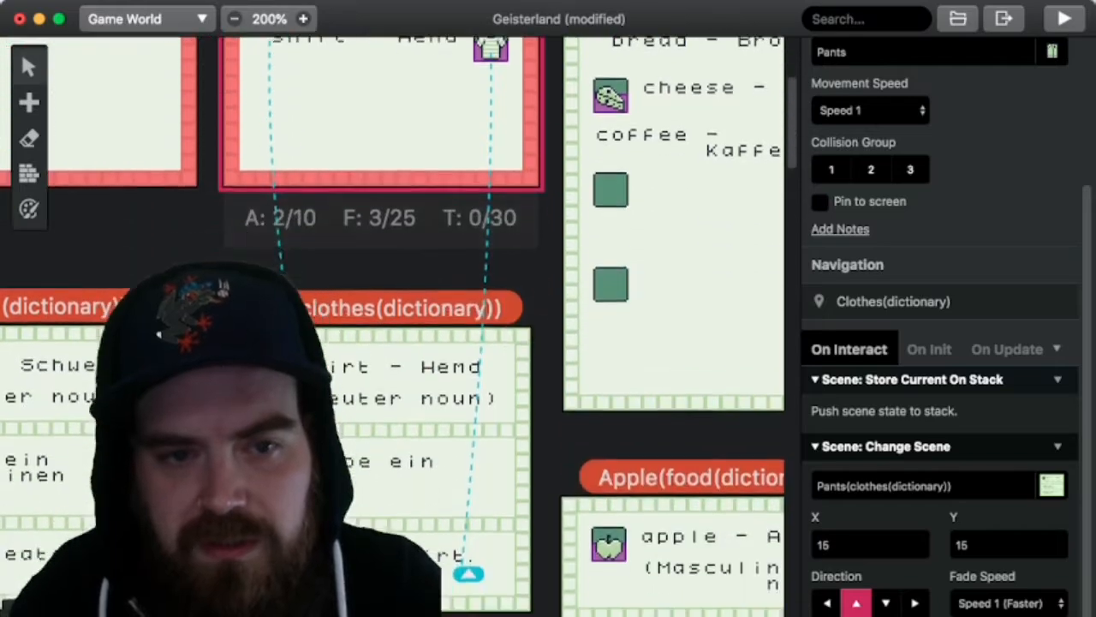
scroll(393, 326, "down", 3)
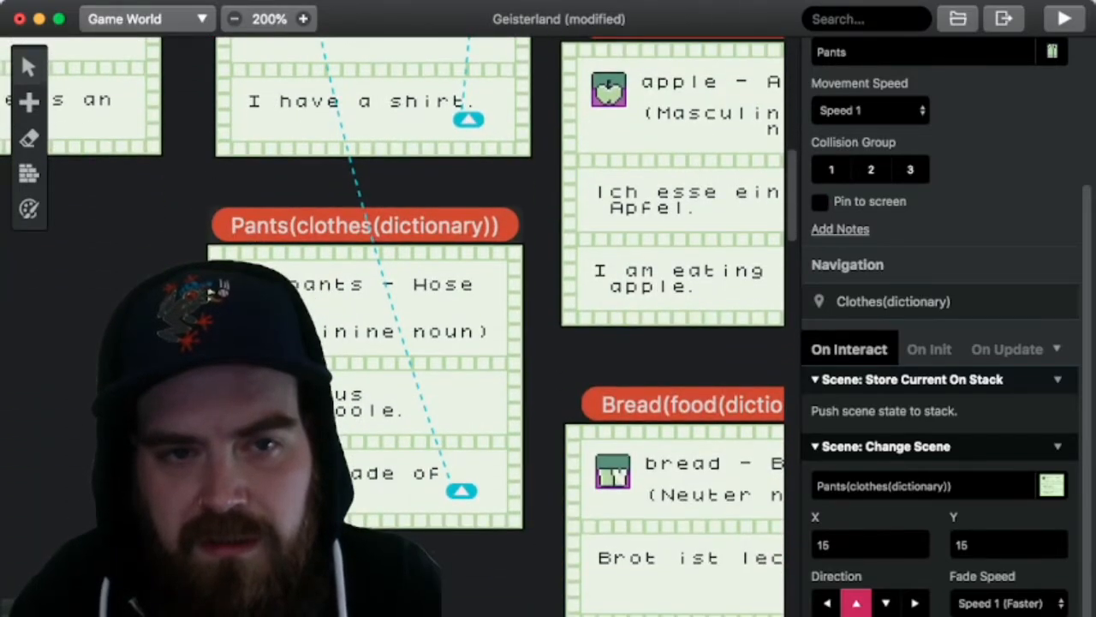
scroll(392, 325, "up", 3)
scroll(392, 326, "up", 2)
scroll(392, 325, "down", 3)
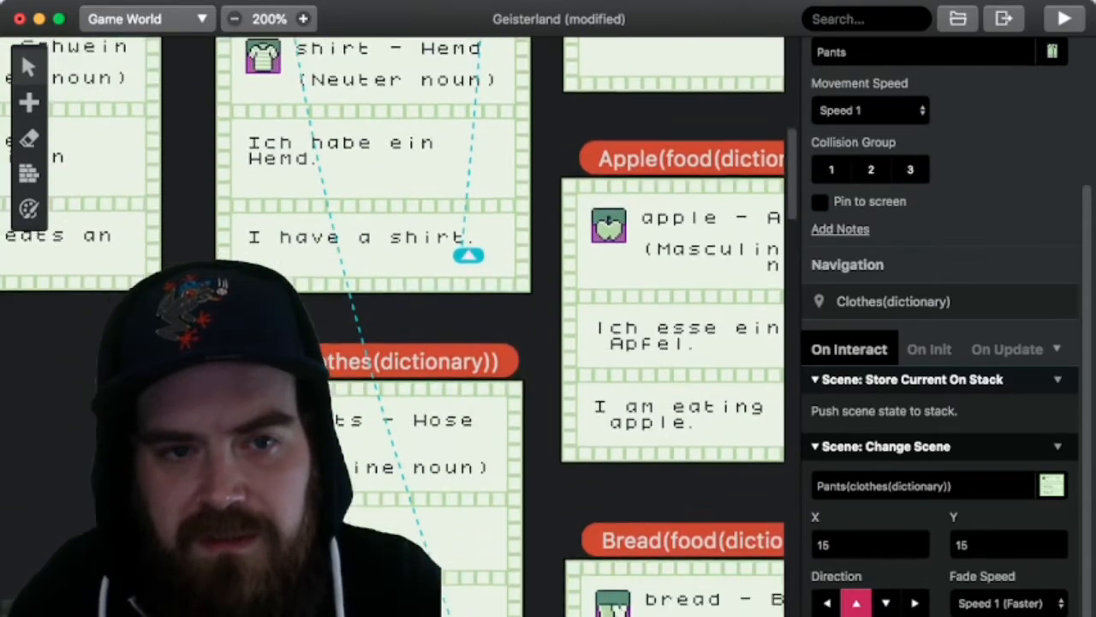
scroll(393, 325, "up", 2)
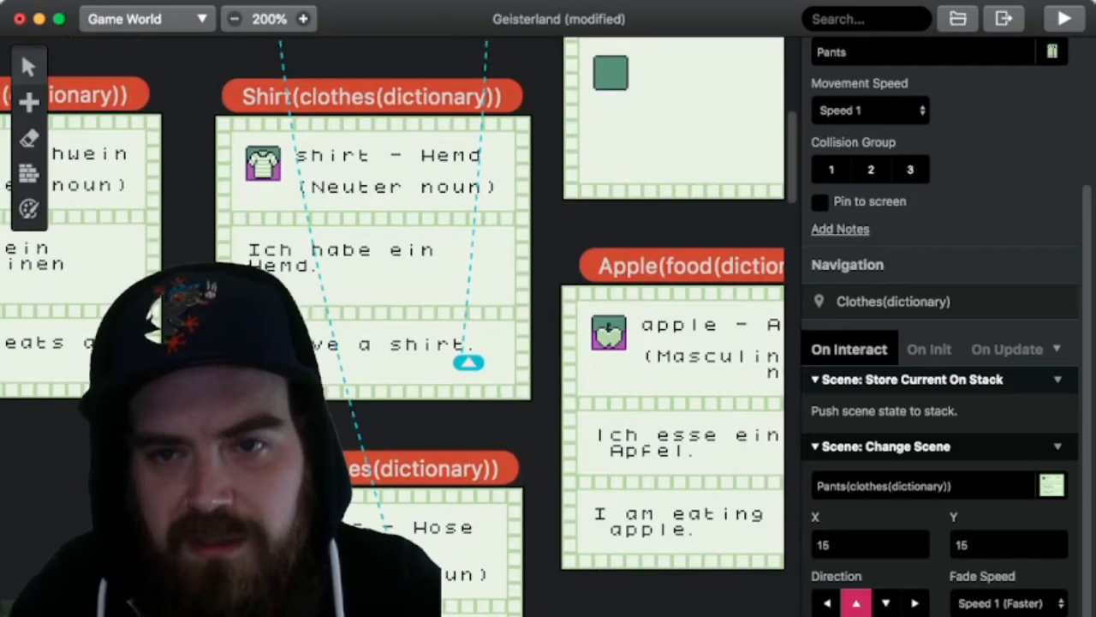
Step: Set the variable of the If Variable Is 'False' event in the pants actor's On Init script to $25$ : Pants Dictionary
left_click(929, 350)
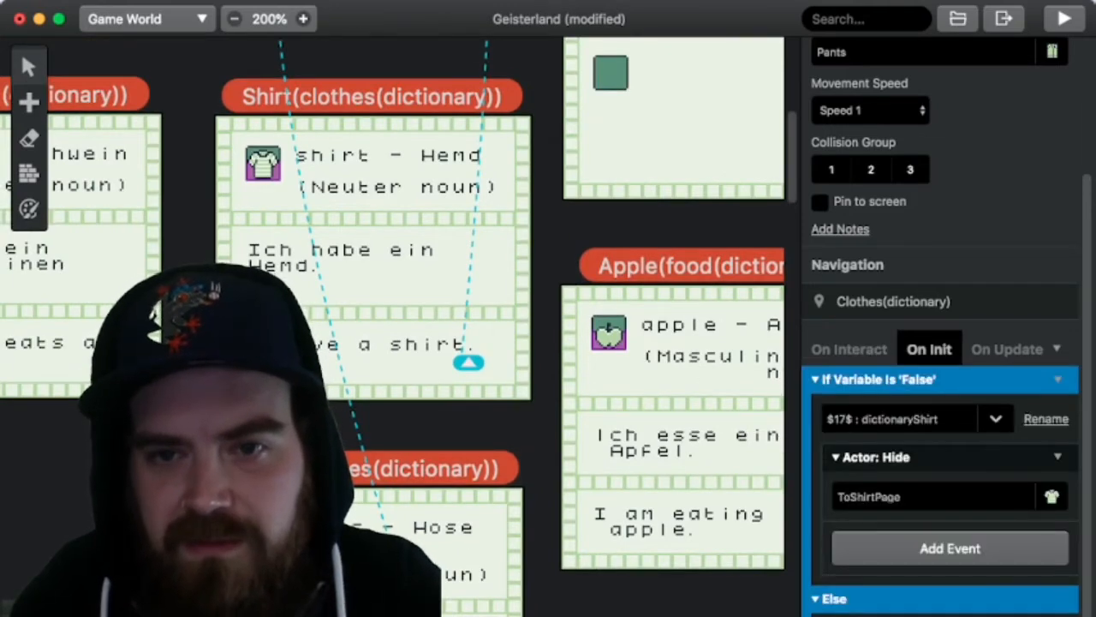
left_click(918, 419)
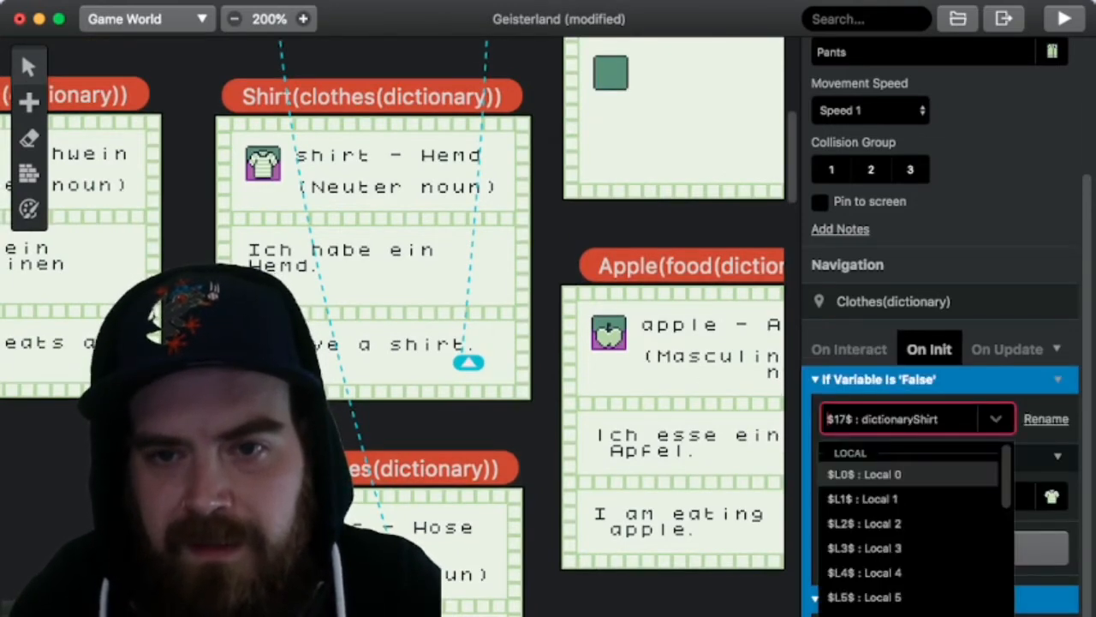
scroll(908, 527, "down", 5)
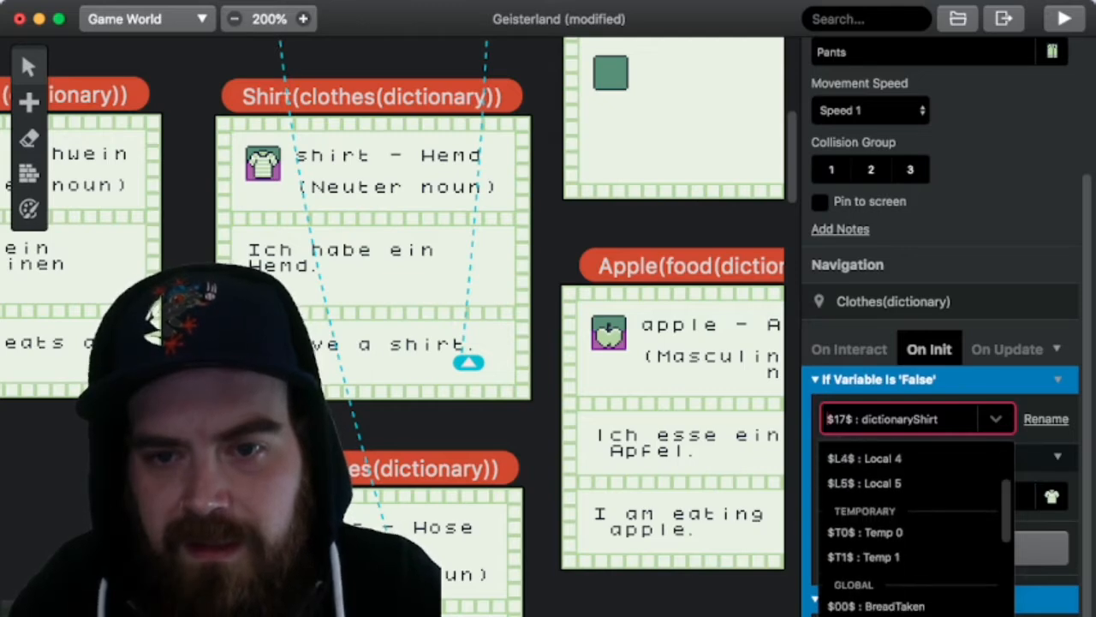
scroll(908, 527, "down", 5)
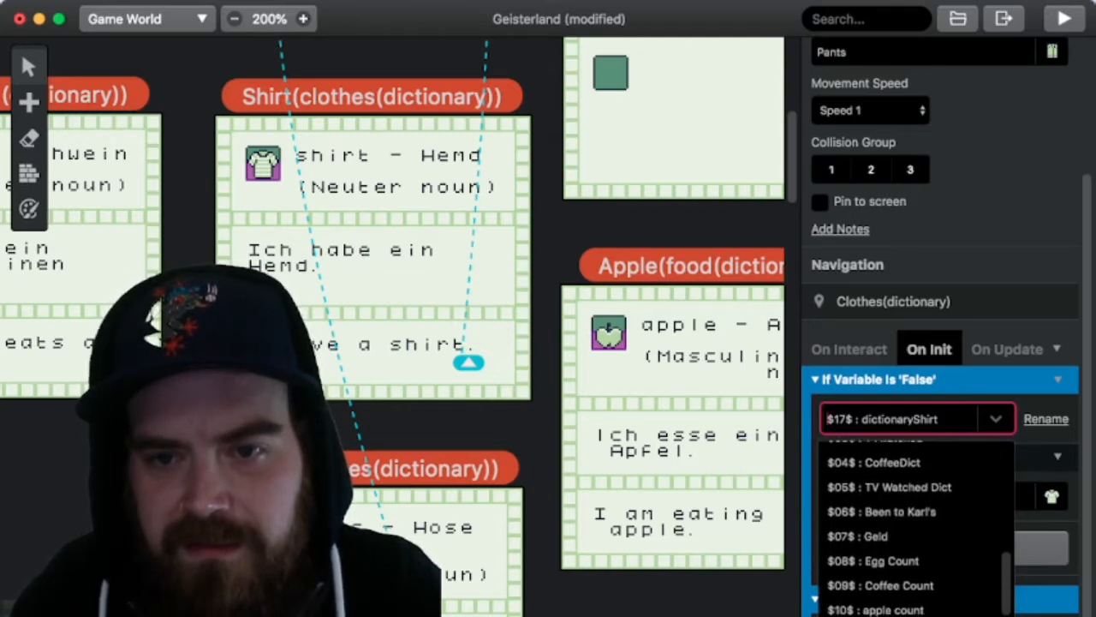
scroll(908, 496, "down", 6)
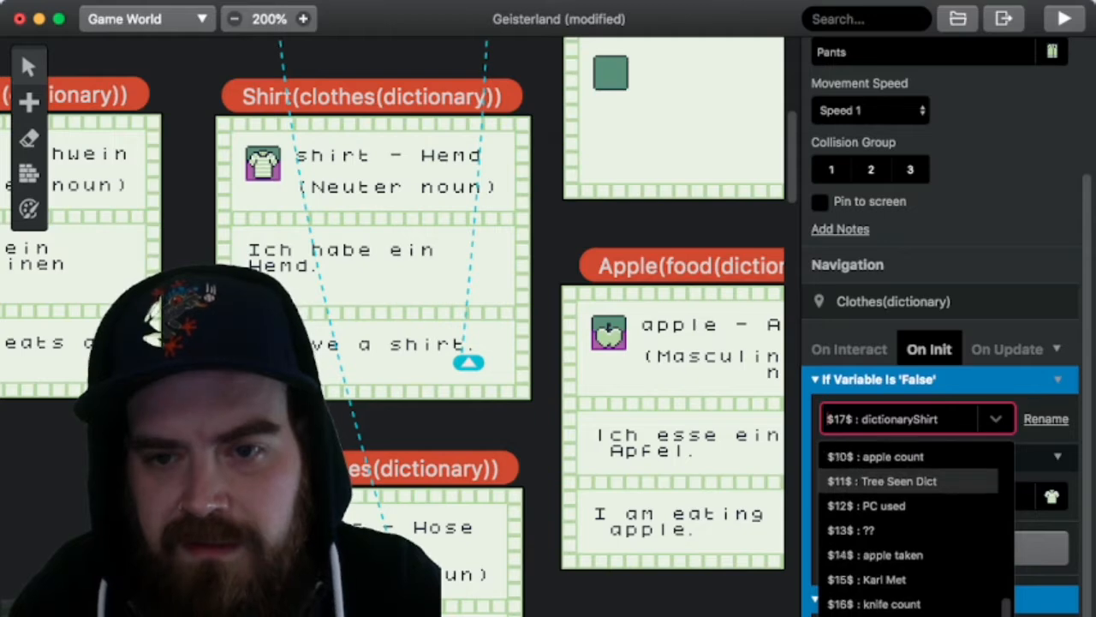
scroll(907, 521, "down", 5)
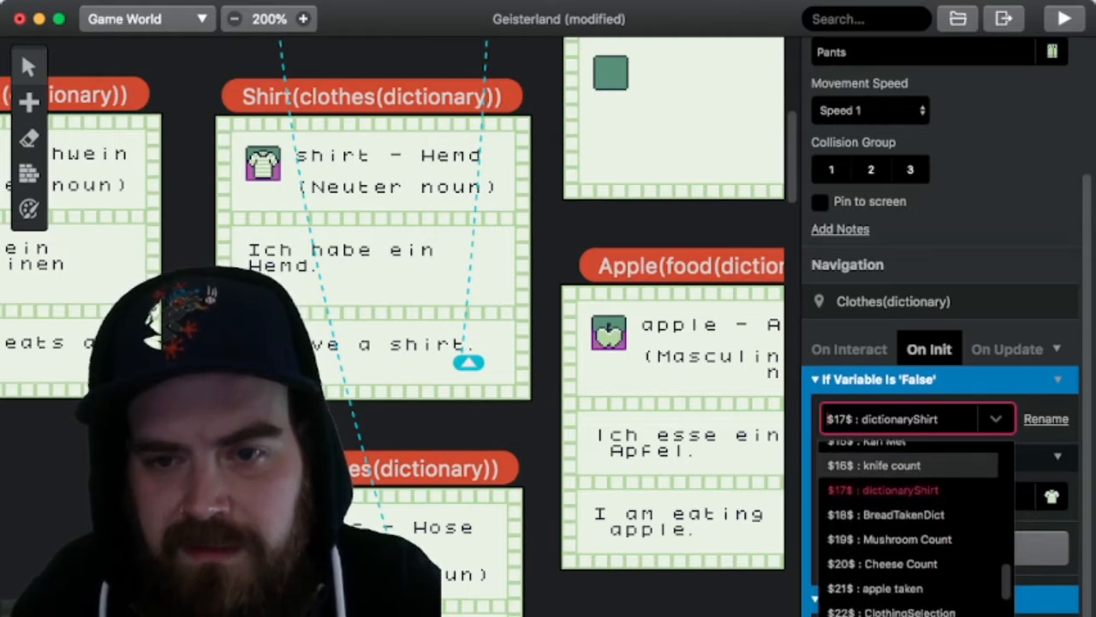
scroll(908, 536, "down", 4)
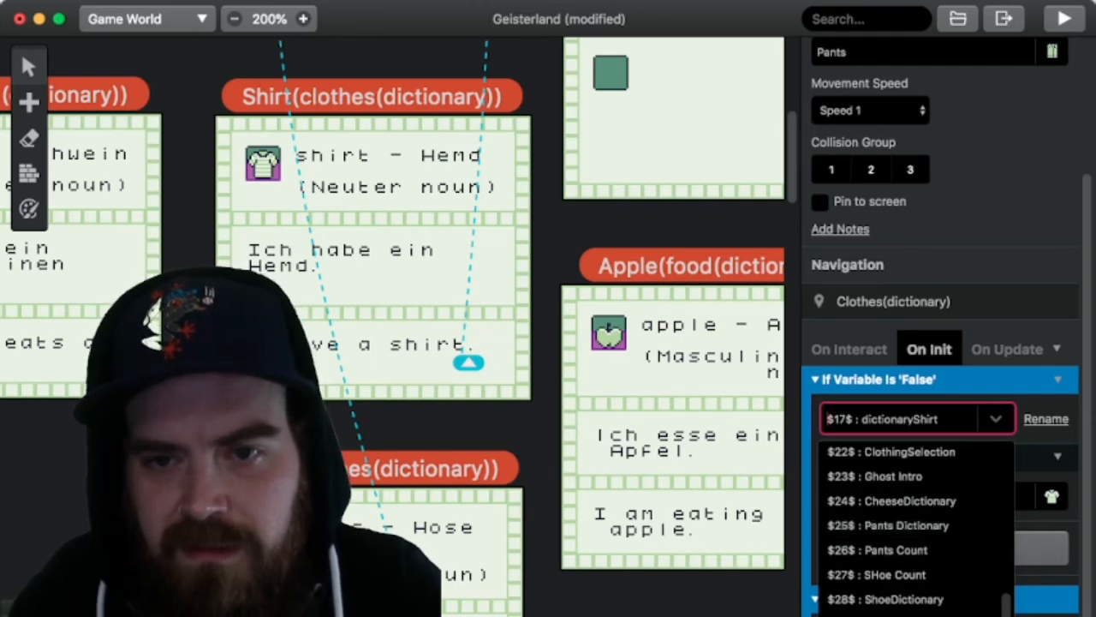
left_click(888, 525)
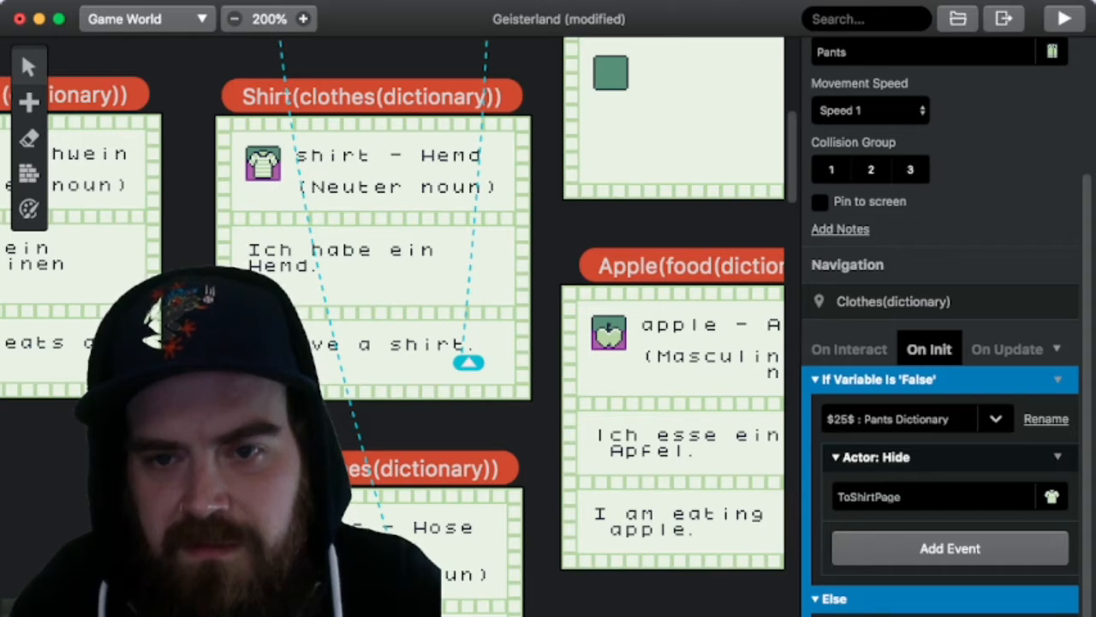
Step: Set the Actor: Hide event in the pants actor's On Init script to hide ToPantsPage
left_click(935, 497)
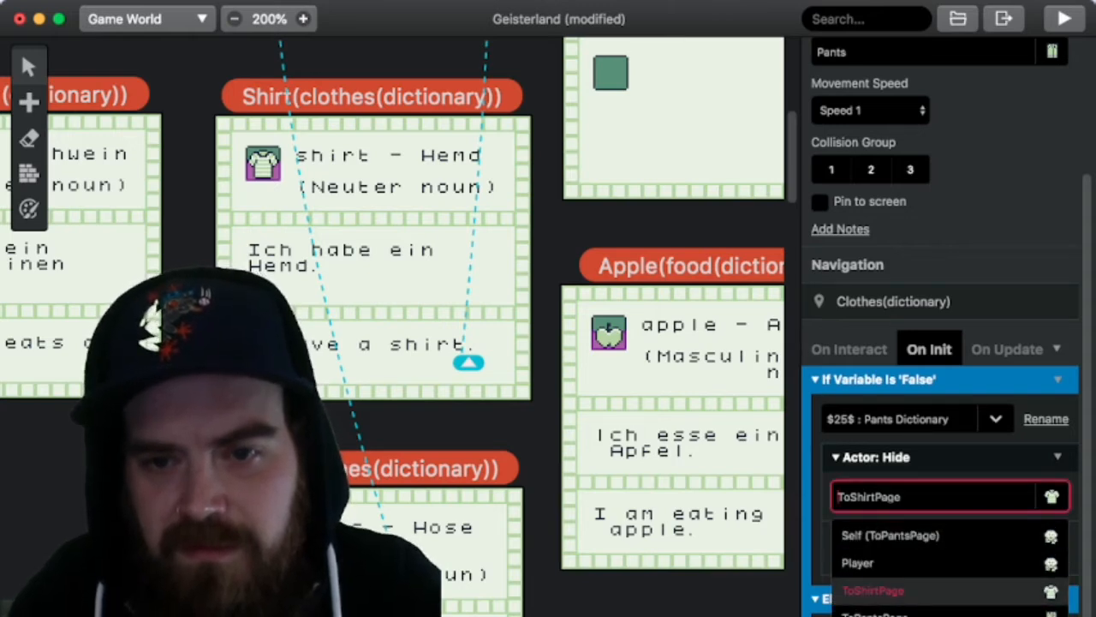
left_click(888, 614)
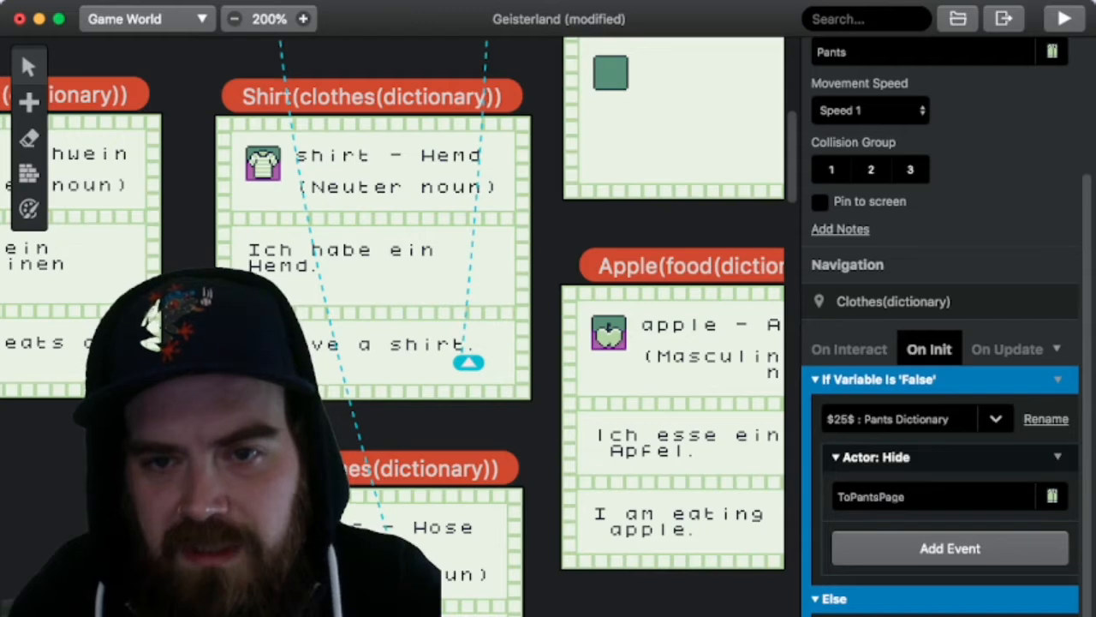
scroll(942, 385, "down", 2)
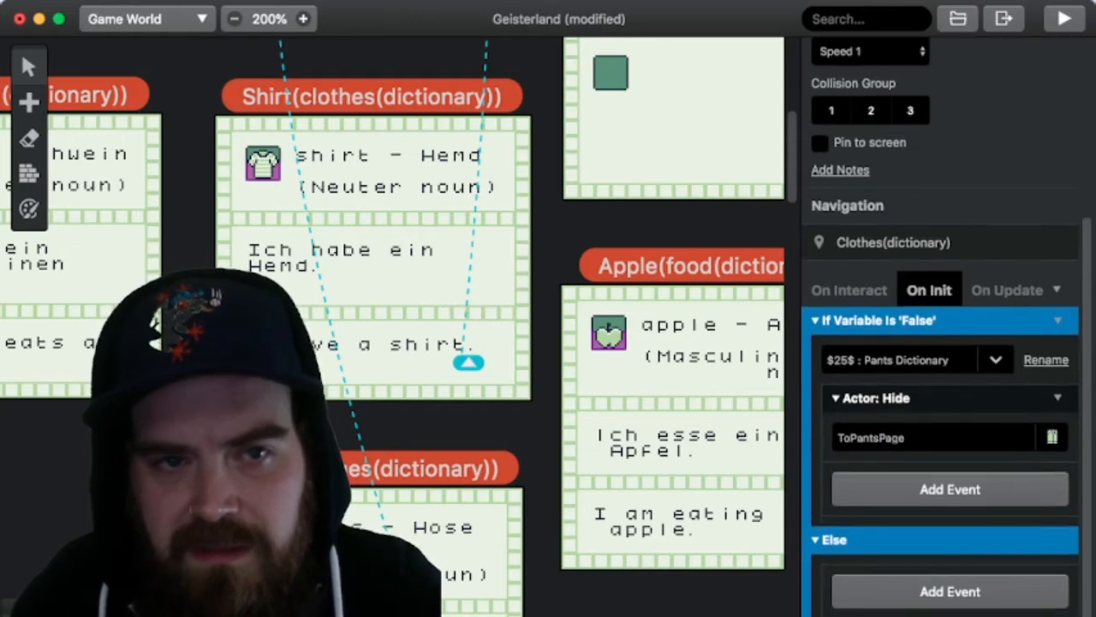
Step: Find the ClothingStore scene in the game world
scroll(399, 326, "up", 5)
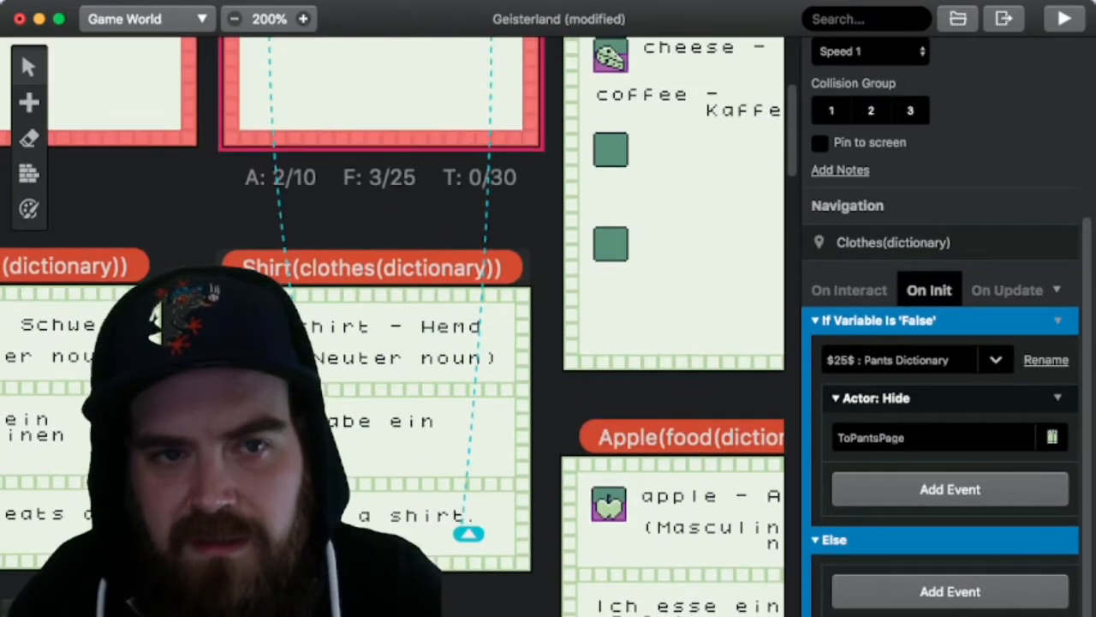
scroll(398, 325, "left", 10)
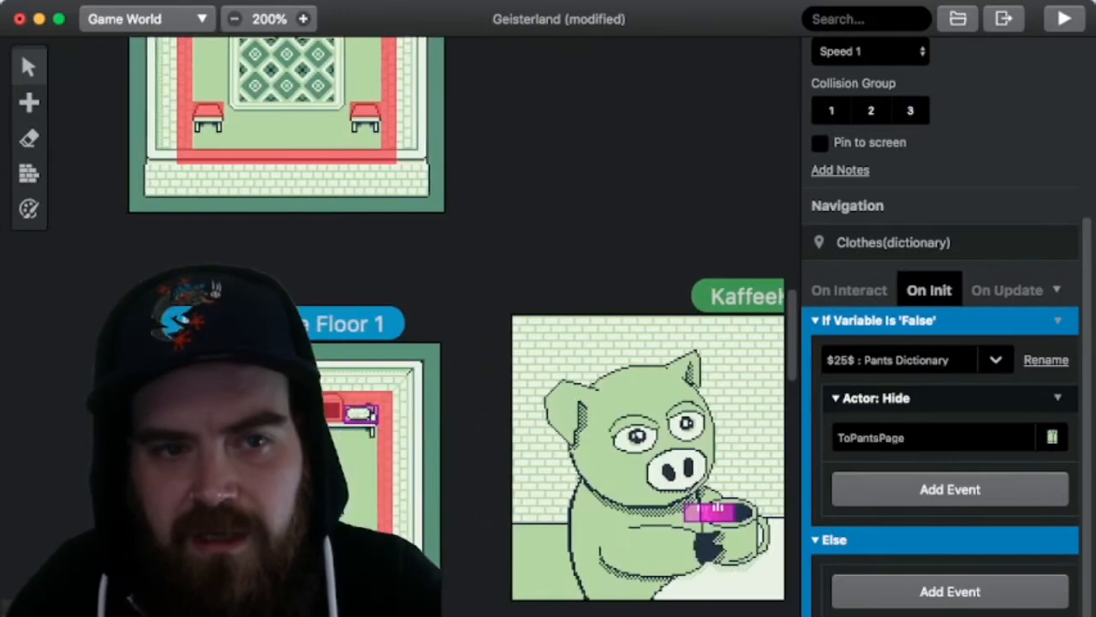
scroll(399, 326, "left", 12)
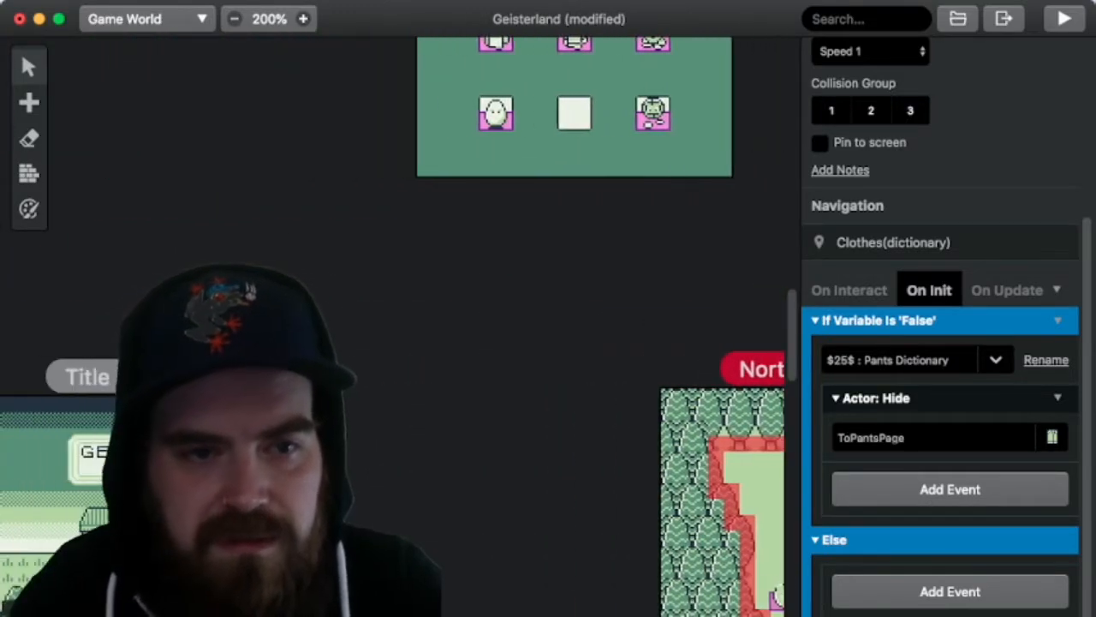
scroll(399, 326, "left", 6)
scroll(399, 325, "down", 10)
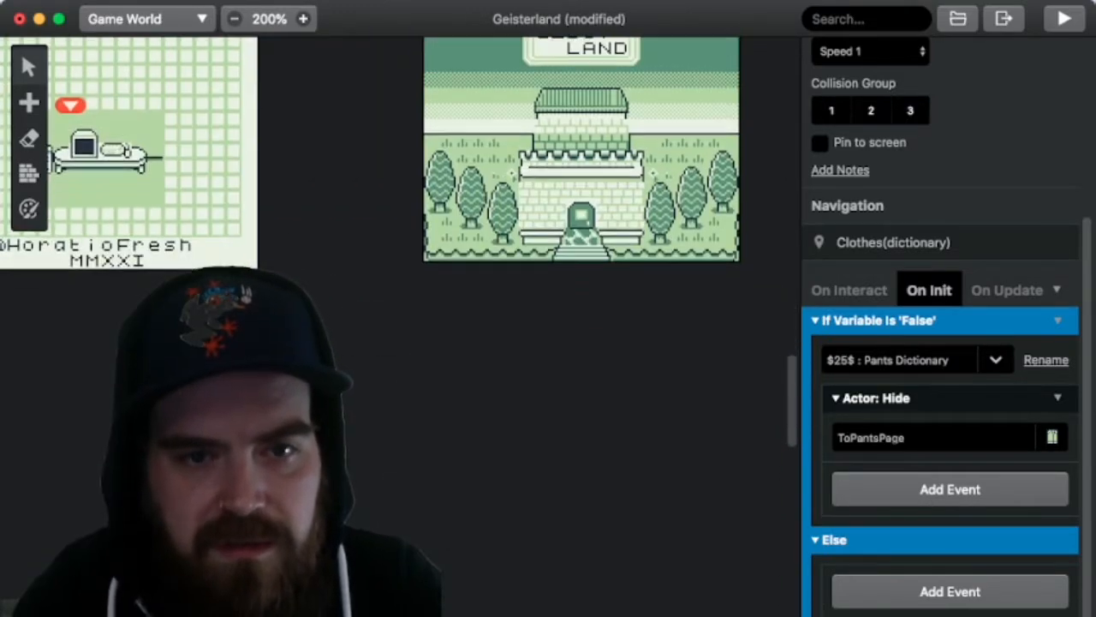
scroll(398, 326, "right", 10)
scroll(398, 326, "right", 5)
scroll(399, 325, "down", 15)
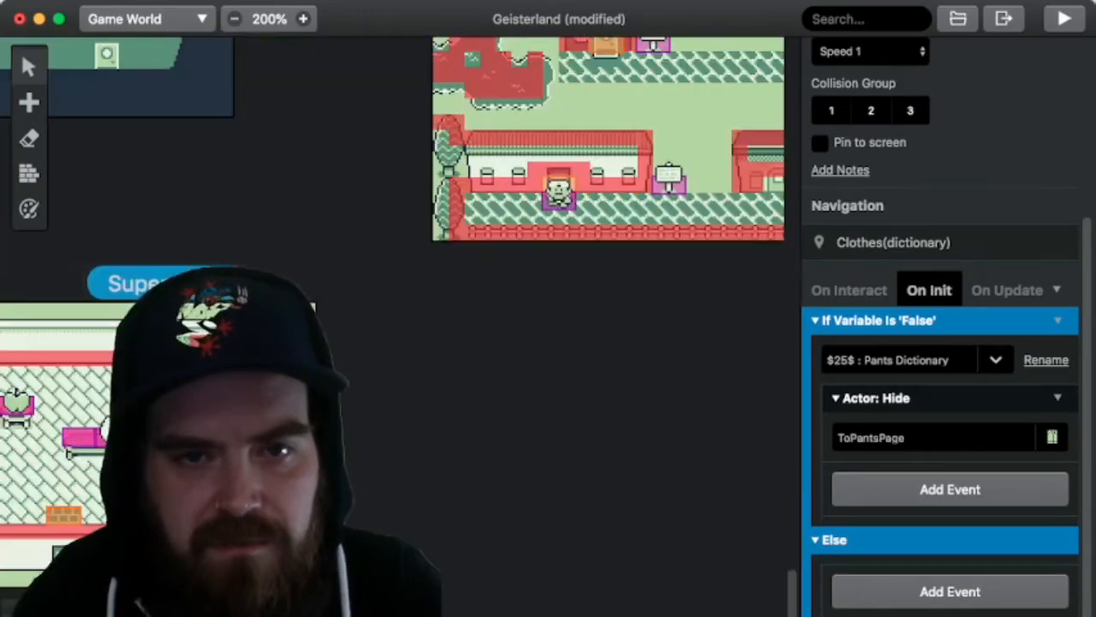
scroll(398, 326, "up", 2)
scroll(398, 326, "up", 2)
scroll(399, 326, "left", 8)
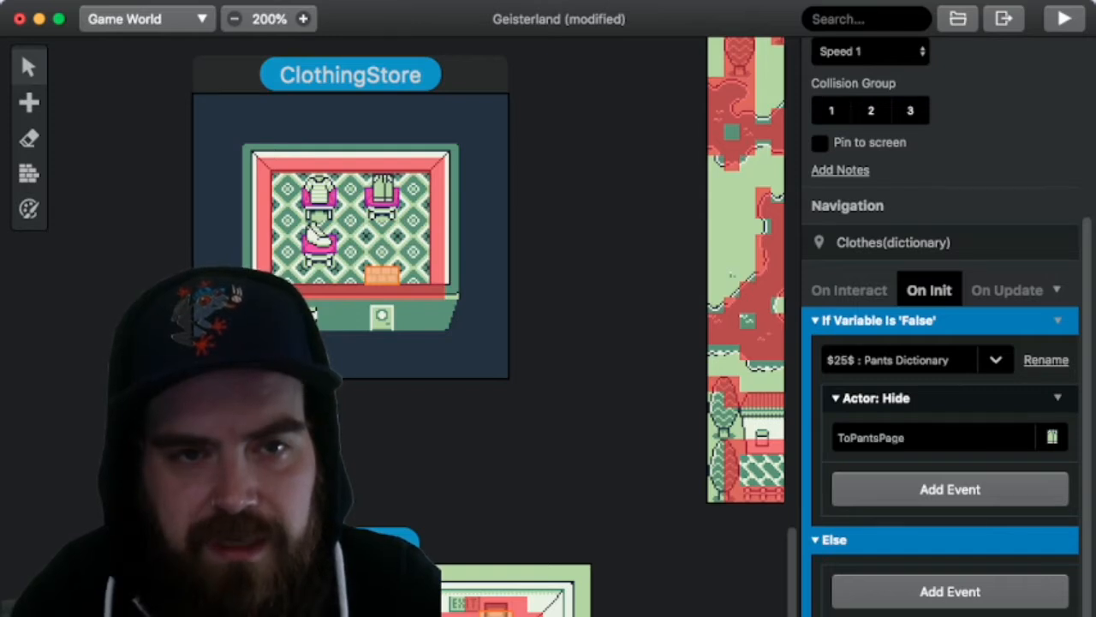
Step: Examine the Hose actor's On Interact script in the ClothingStore, from the purchase dialogue through the variables it sets when the pants are bought
left_click(382, 195)
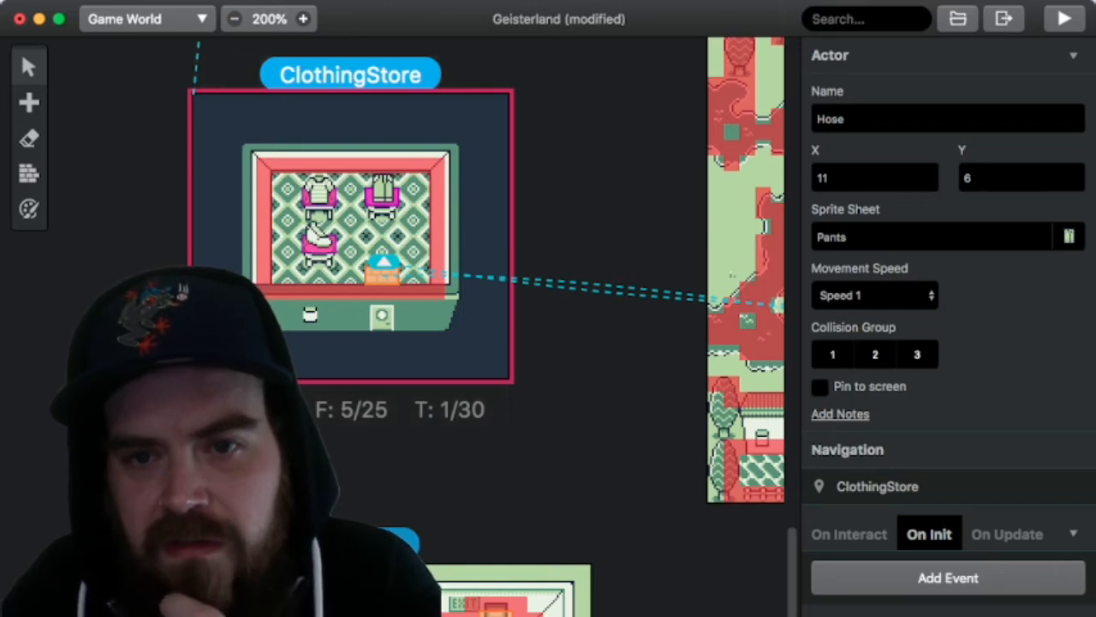
left_click(848, 534)
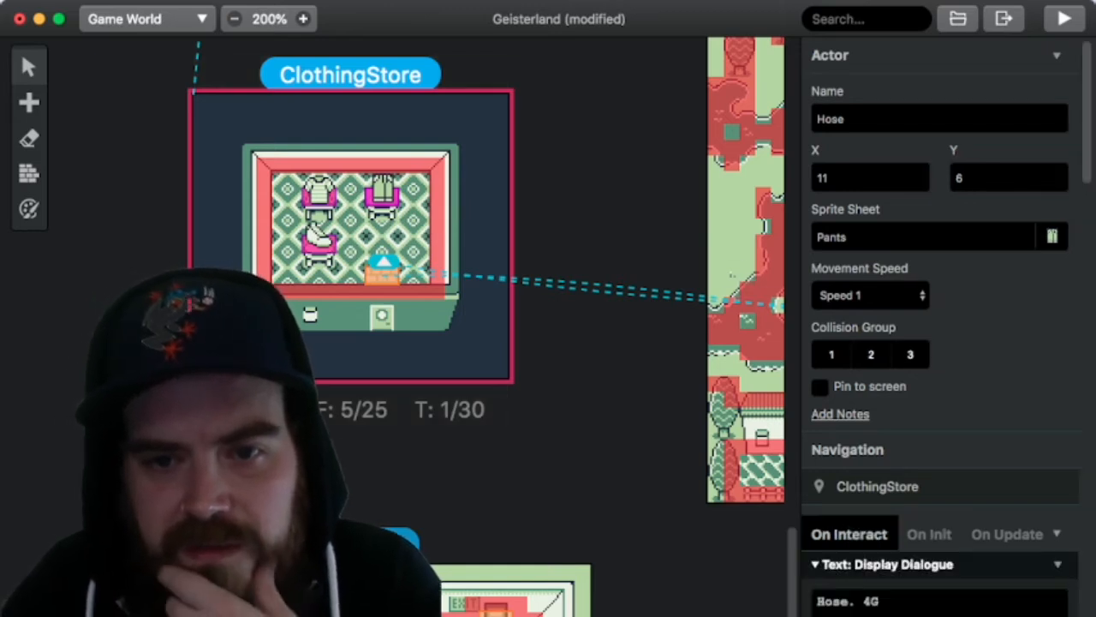
scroll(941, 343, "down", 2)
scroll(940, 343, "down", 1)
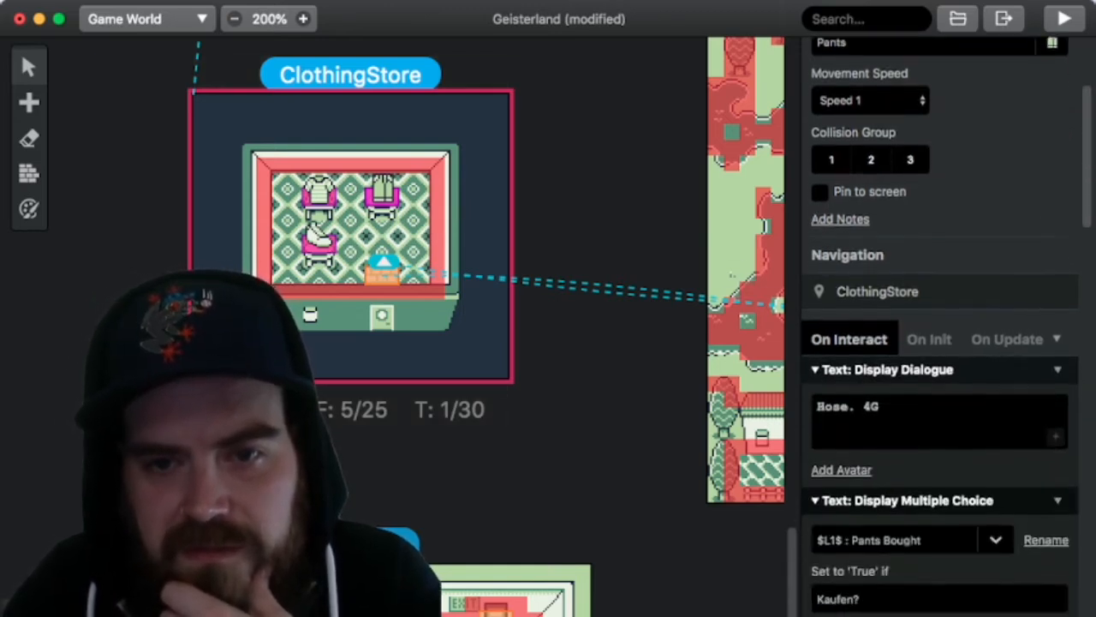
scroll(940, 343, "down", 3)
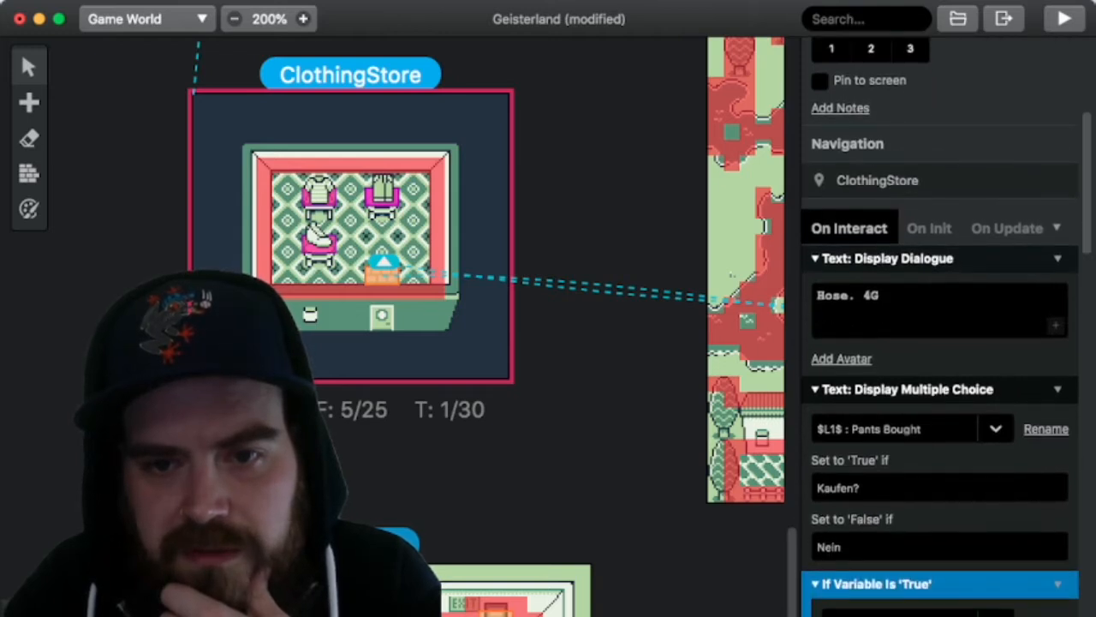
scroll(940, 342, "down", 8)
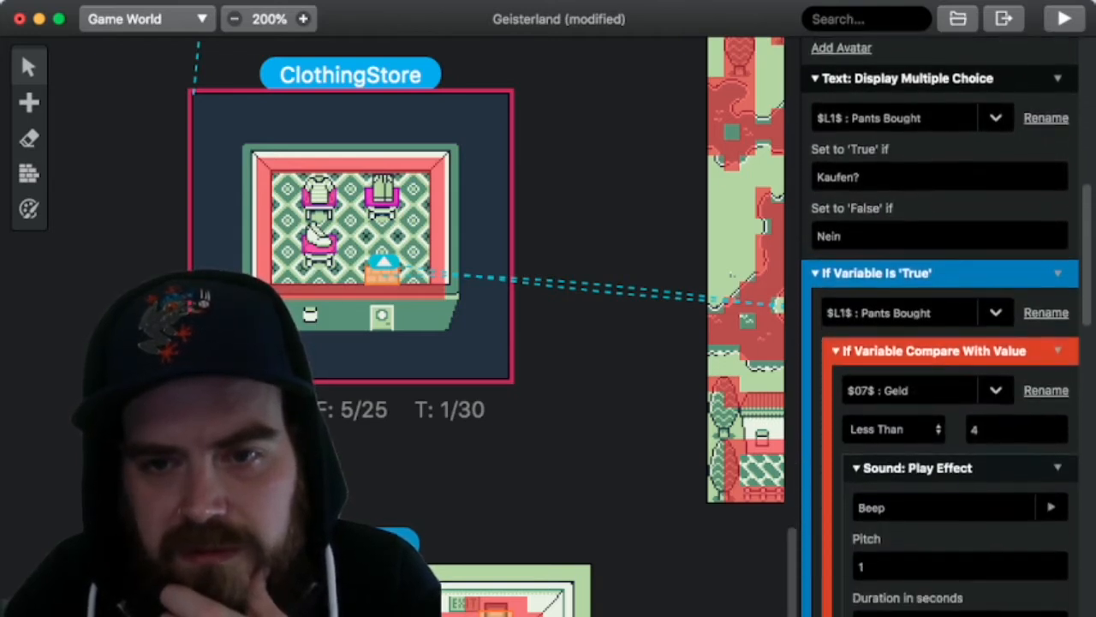
scroll(941, 342, "down", 12)
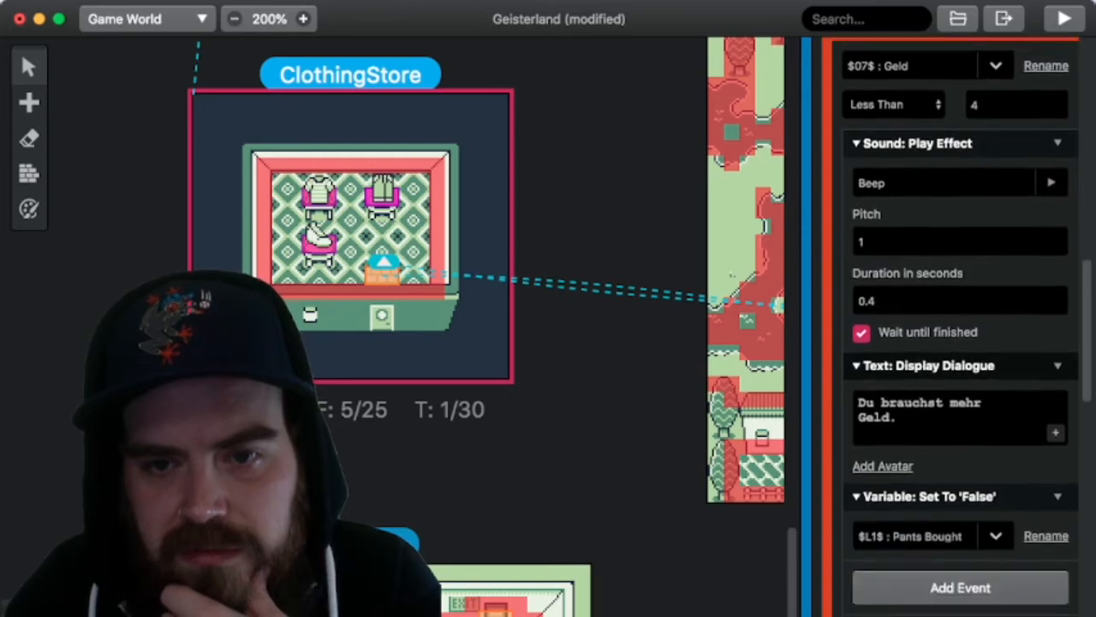
scroll(950, 343, "down", 4)
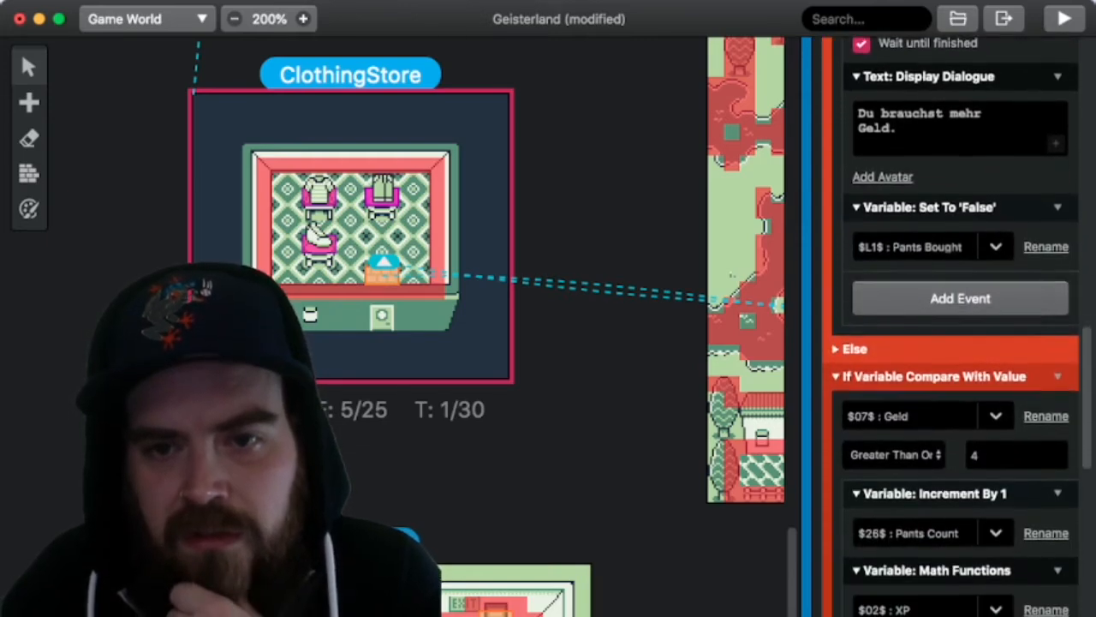
scroll(950, 342, "down", 2)
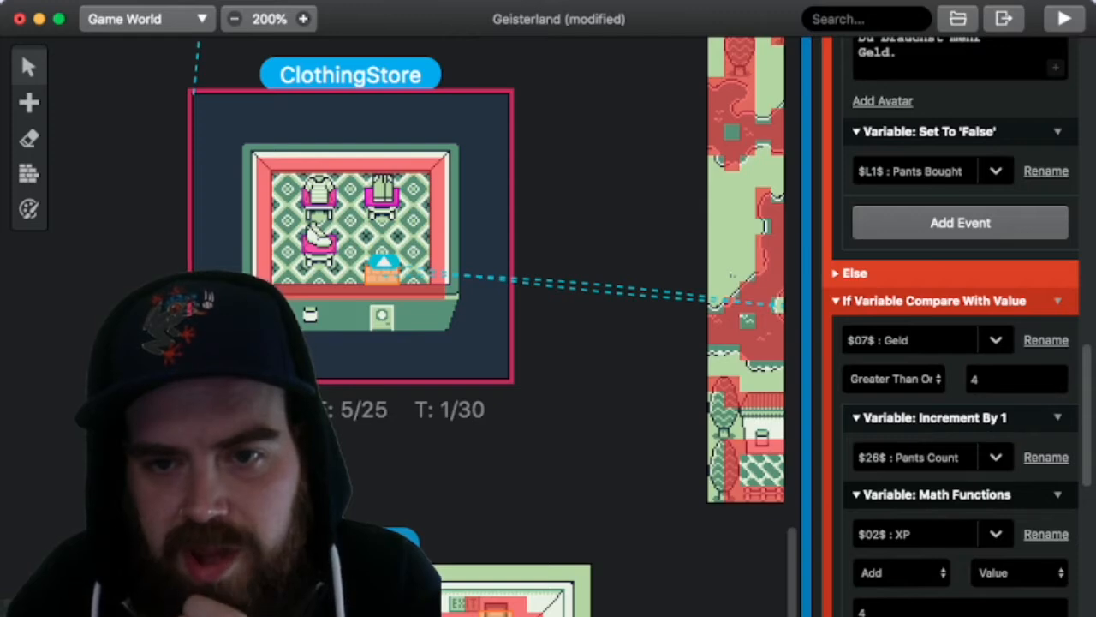
scroll(951, 342, "down", 6)
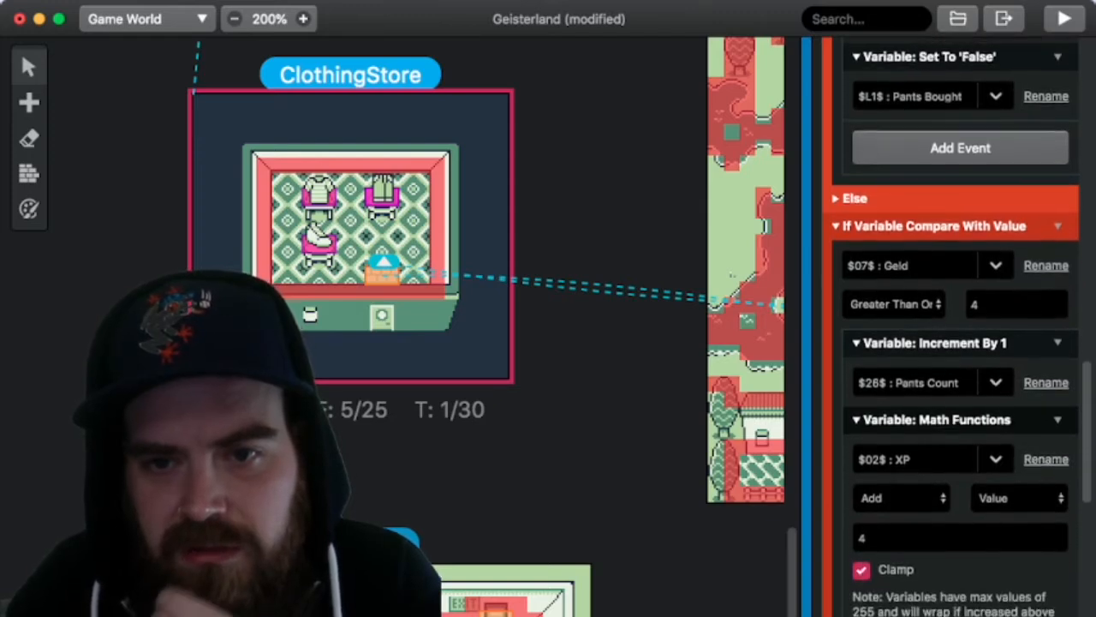
scroll(951, 343, "down", 1)
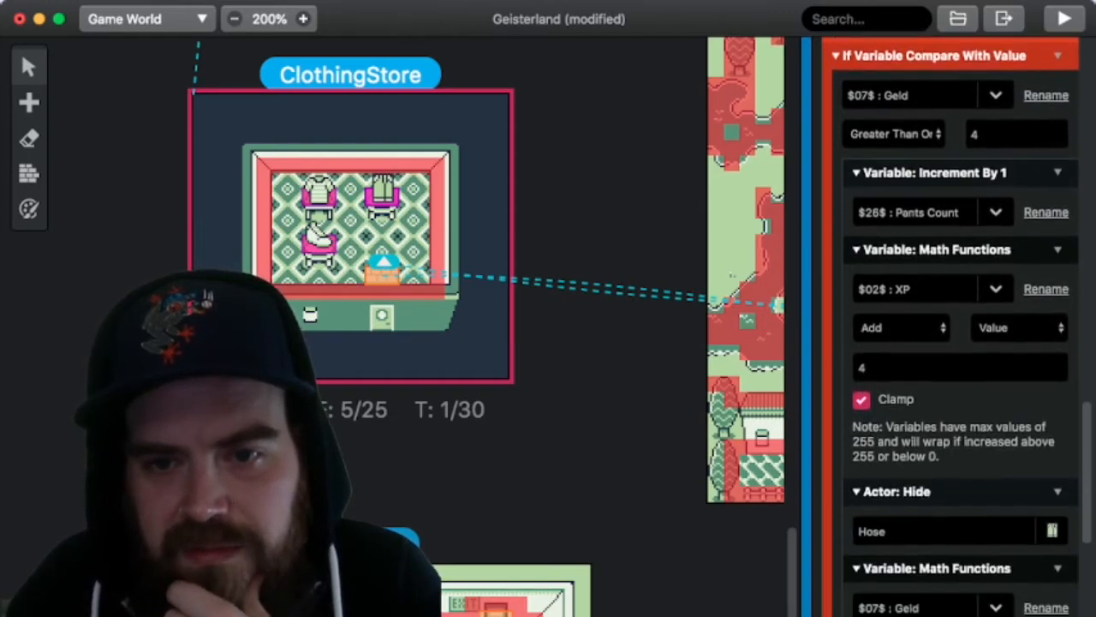
scroll(951, 343, "down", 9)
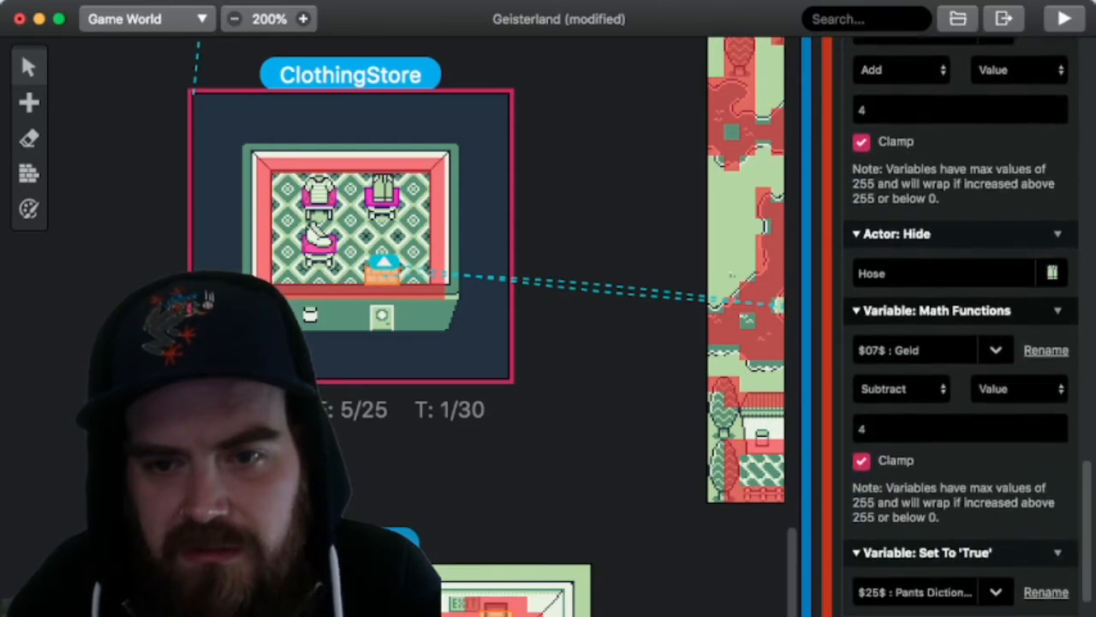
scroll(951, 343, "down", 8)
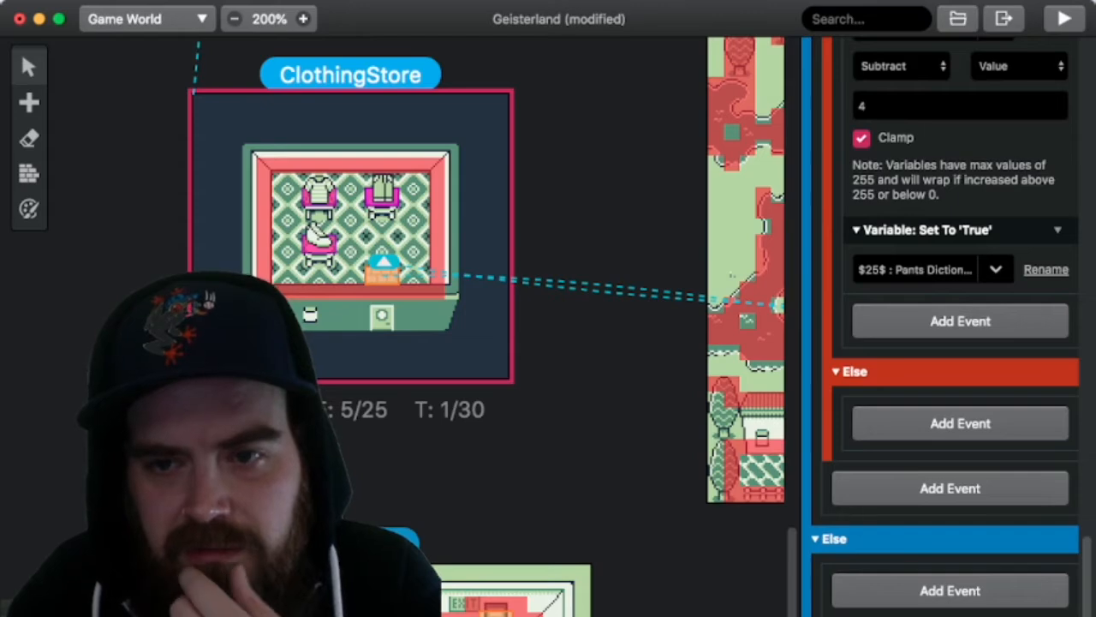
Step: Go back to the Clothes(dictionary) scene among the dictionary pages, with the world view zoomed out to 100%
left_click(608, 342)
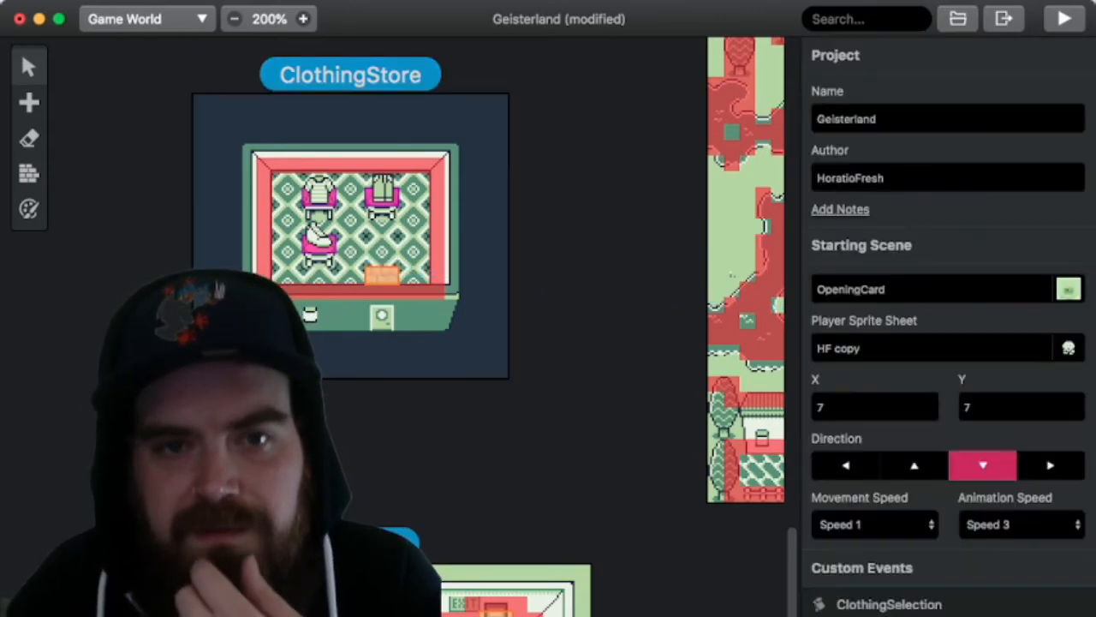
scroll(608, 342, "up", 20)
scroll(608, 343, "right", 13)
scroll(608, 343, "up", 10)
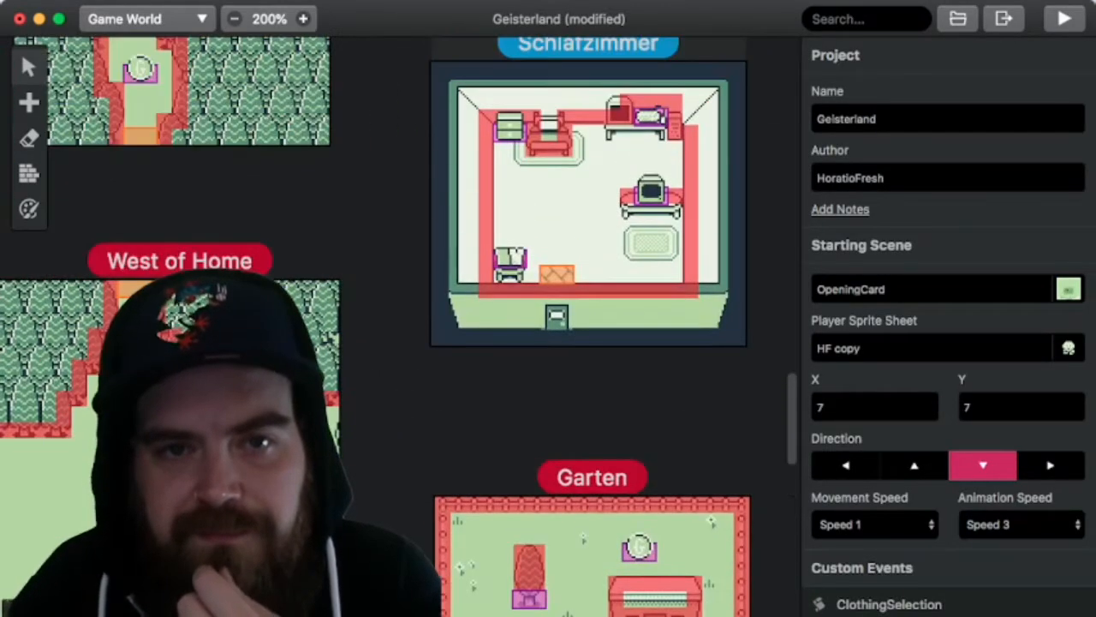
scroll(608, 343, "right", 10)
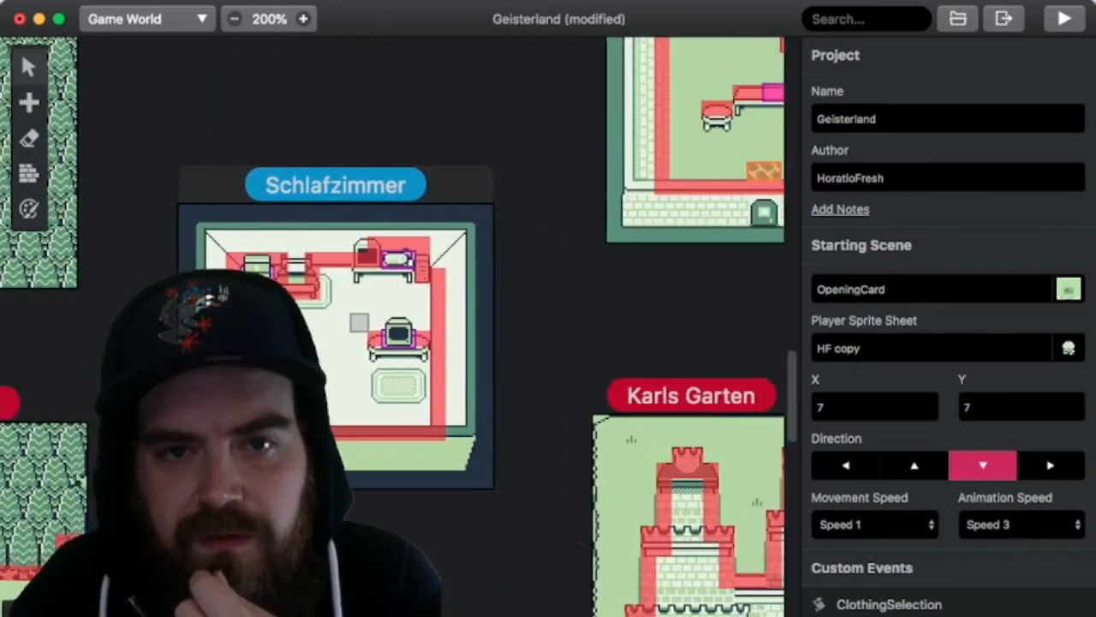
scroll(608, 342, "down", 15)
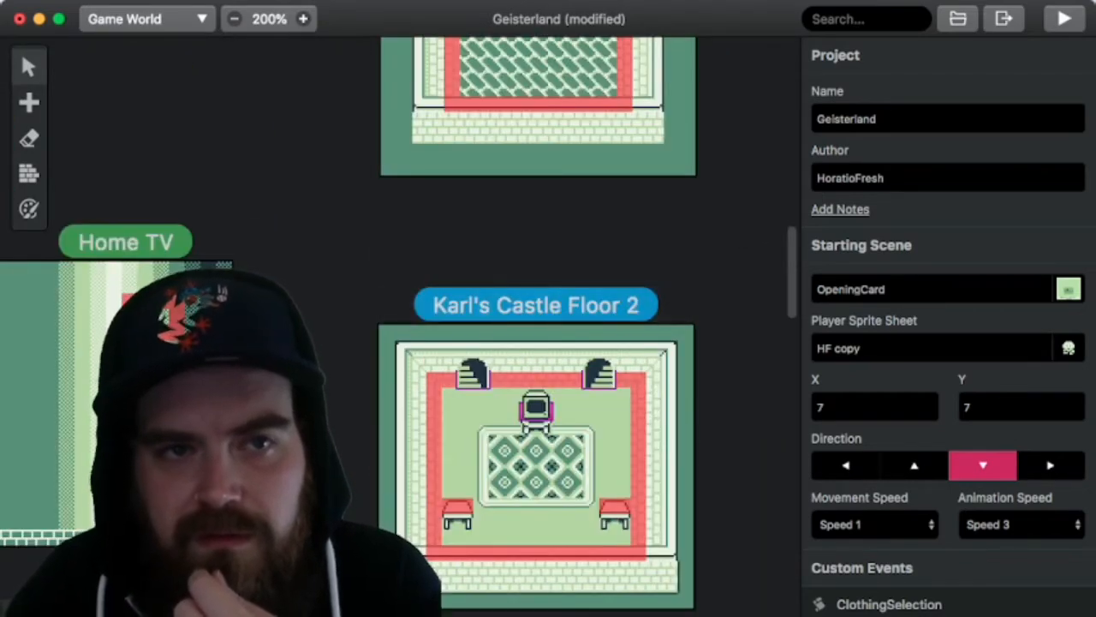
left_click(235, 19)
scroll(514, 326, "right", 7)
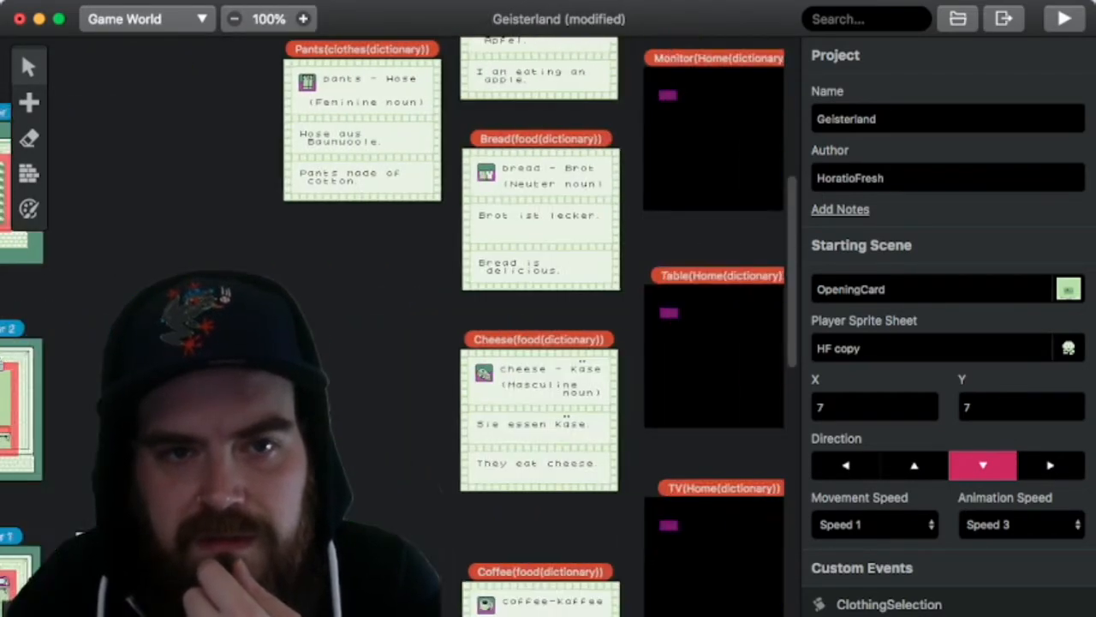
scroll(514, 325, "up", 2)
scroll(514, 326, "up", 1)
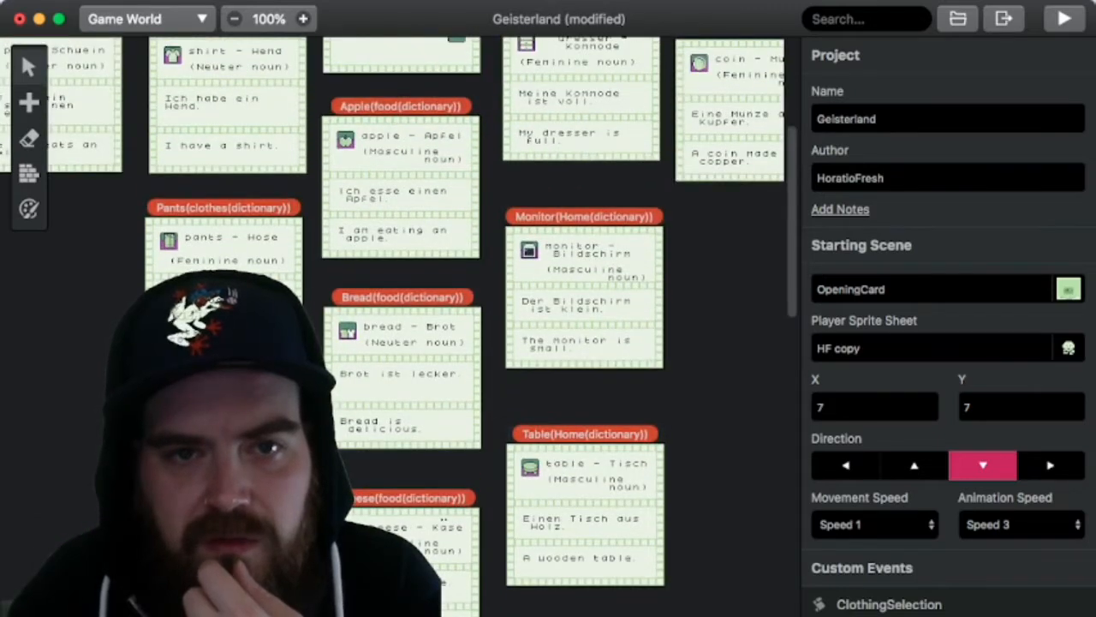
scroll(514, 326, "up", 1)
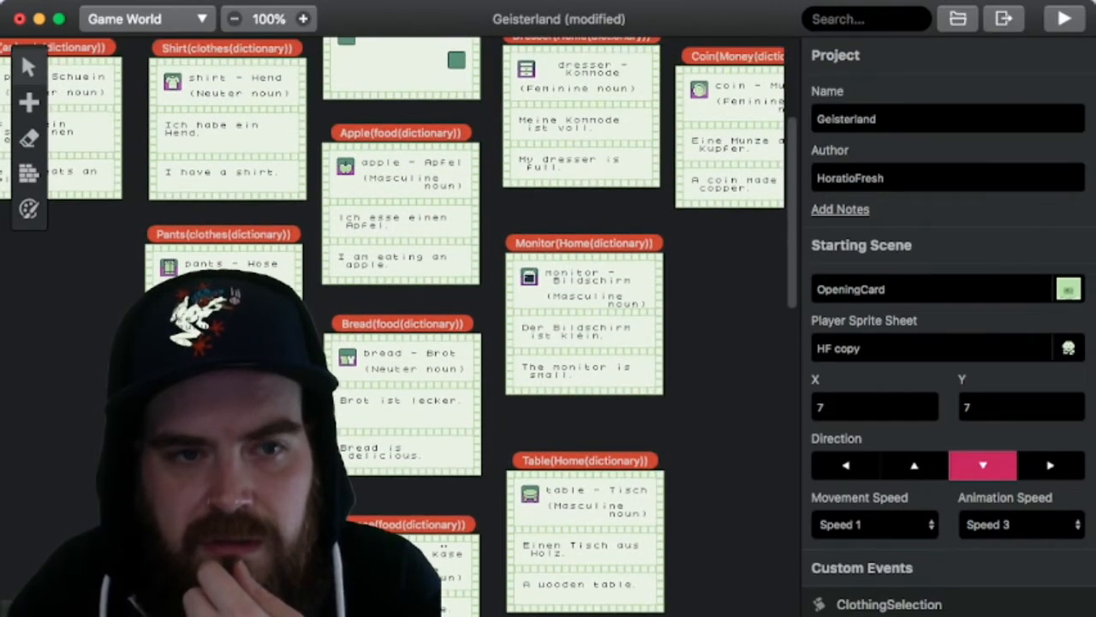
scroll(513, 325, "up", 1)
scroll(514, 325, "left", 2)
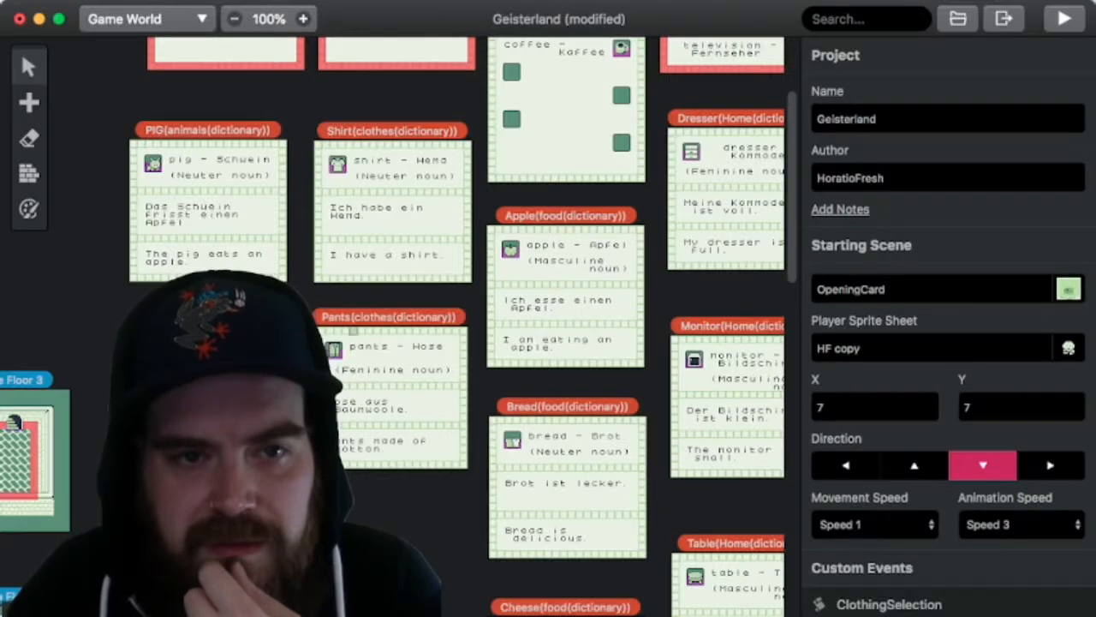
scroll(513, 326, "up", 3)
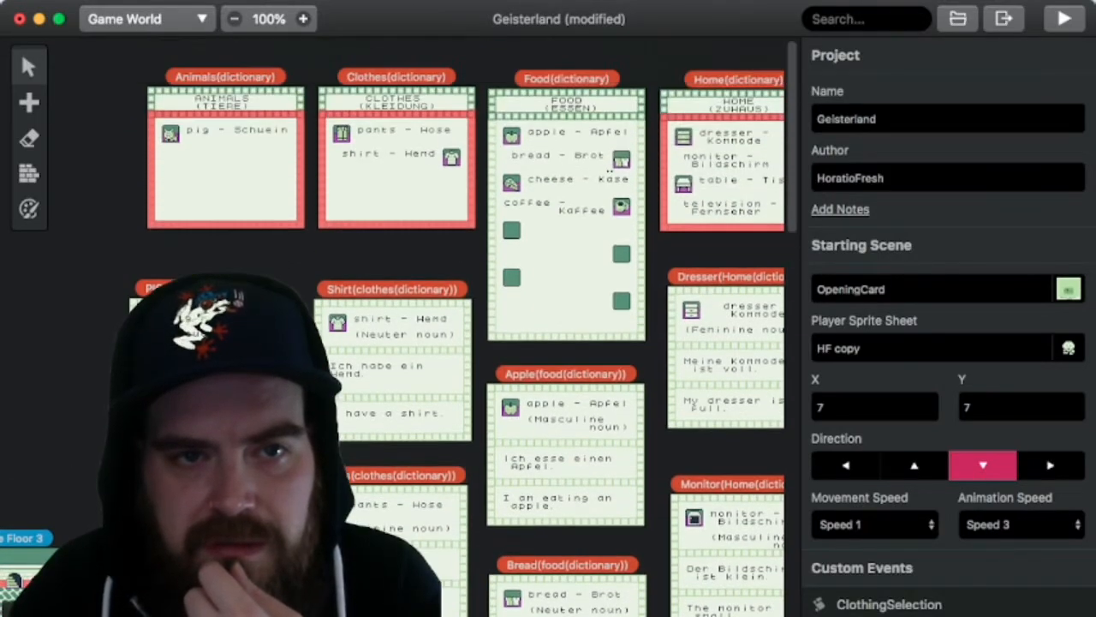
Step: Check the variable and hidden actor in the On Init script of the ToPantsPage actor in Clothes(dictionary)
left_click(342, 134)
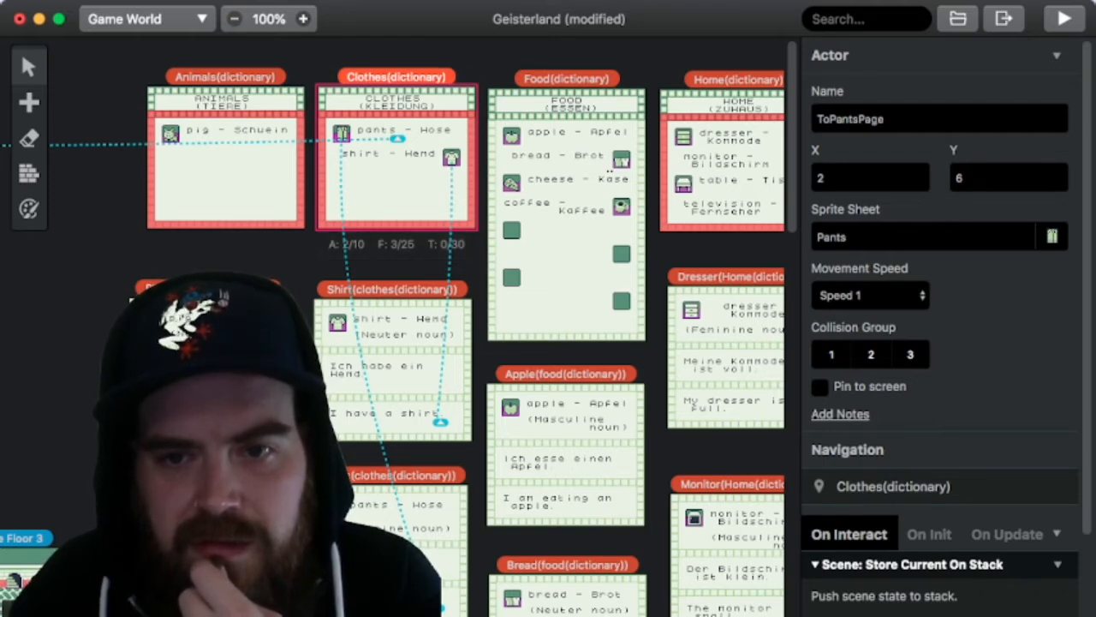
left_click(930, 534)
scroll(929, 534, "down", 3)
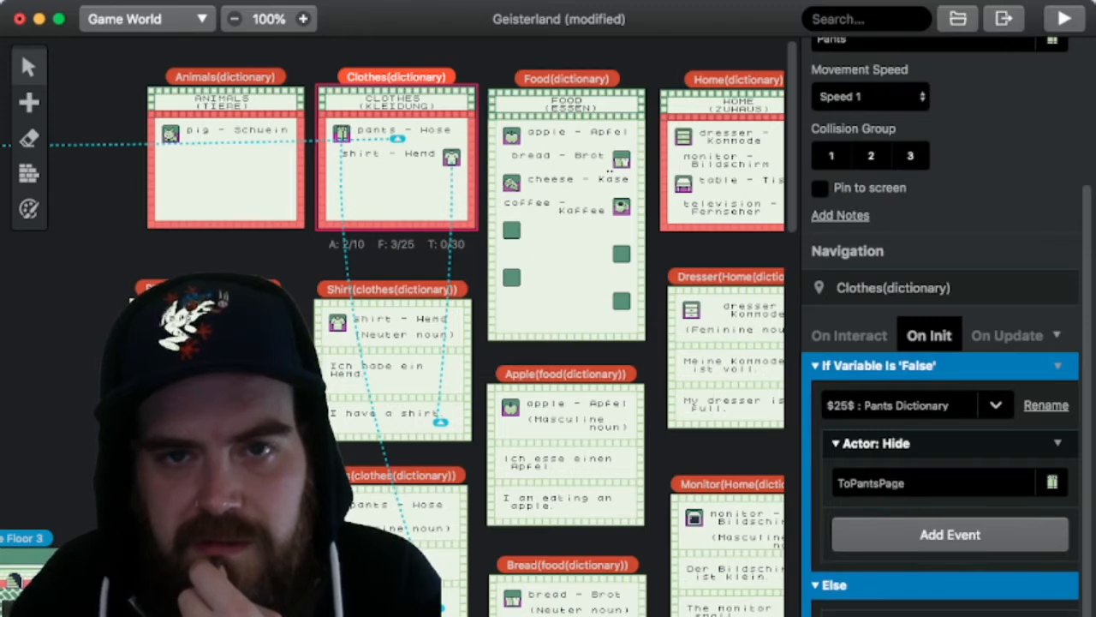
scroll(941, 385, "down", 1)
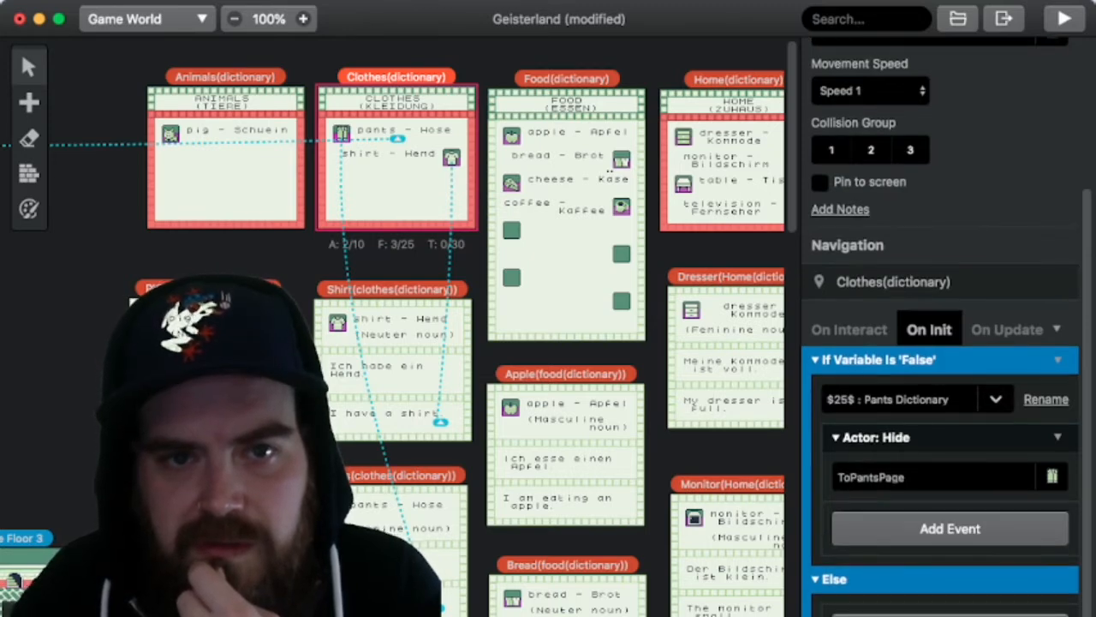
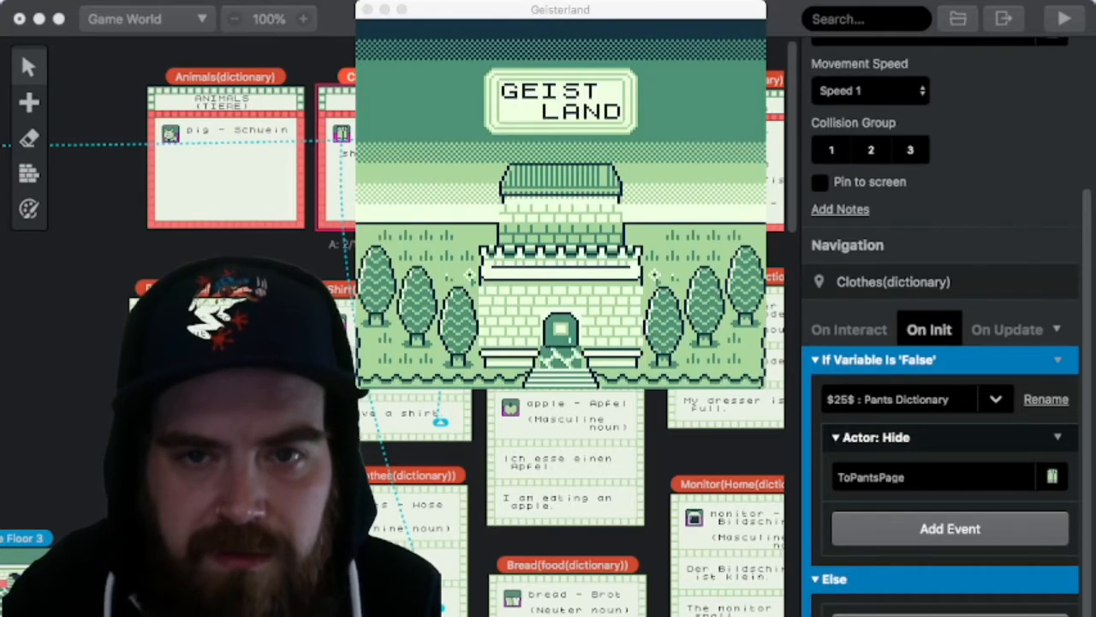
Step: Move the Geisterland play-test window clear of the Clothes(dictionary) scene and start a New Game from the title screen
left_click_drag(561, 9, 728, 96)
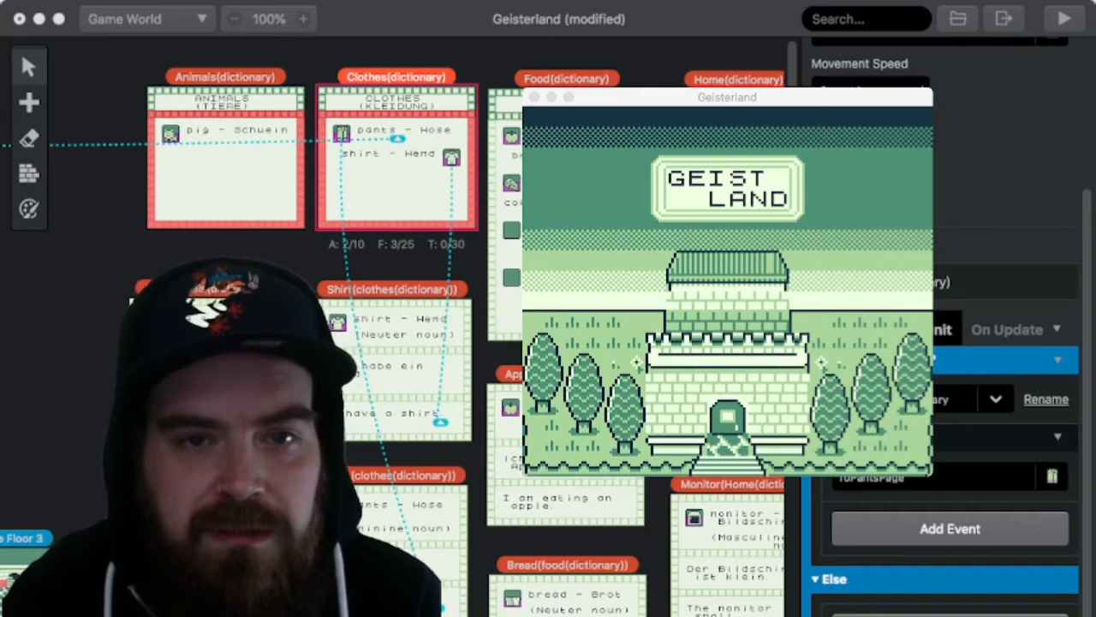
left_click(728, 97)
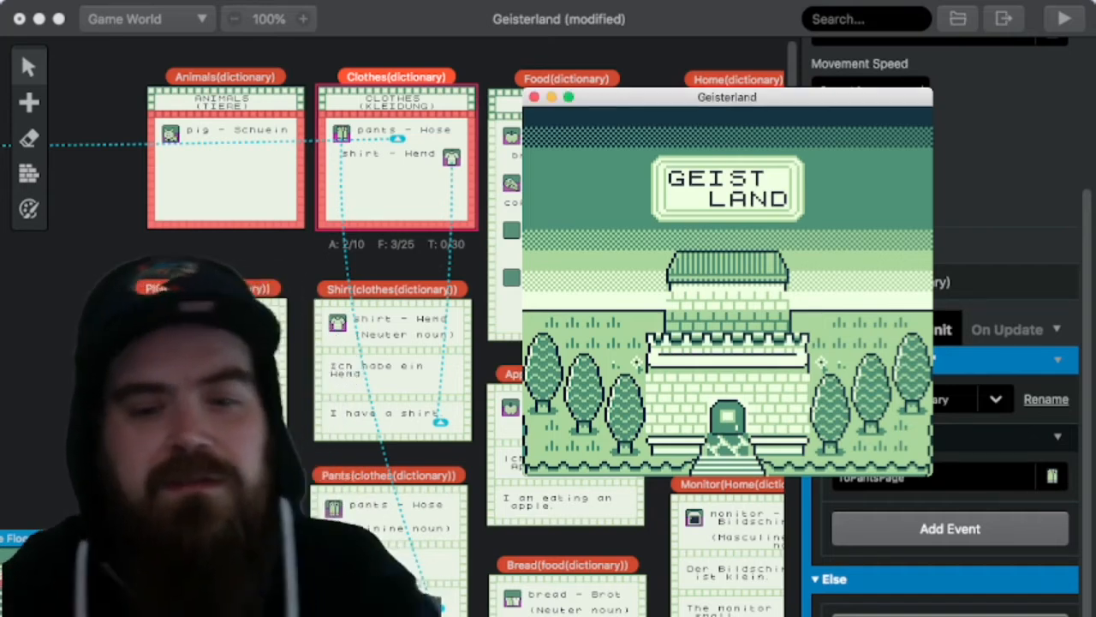
key("z")
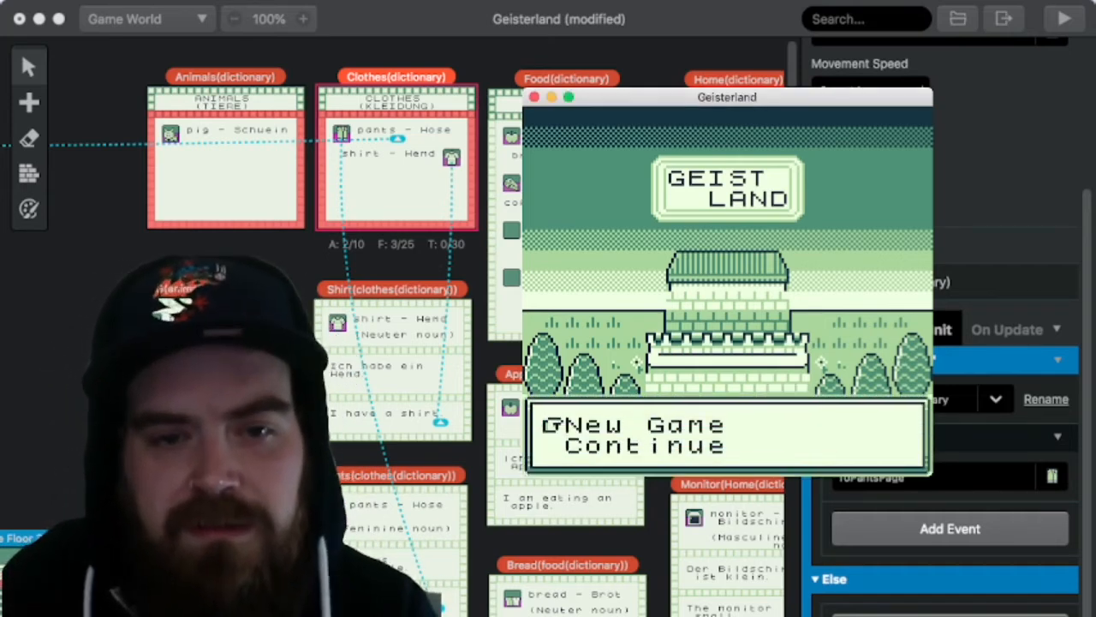
key("z")
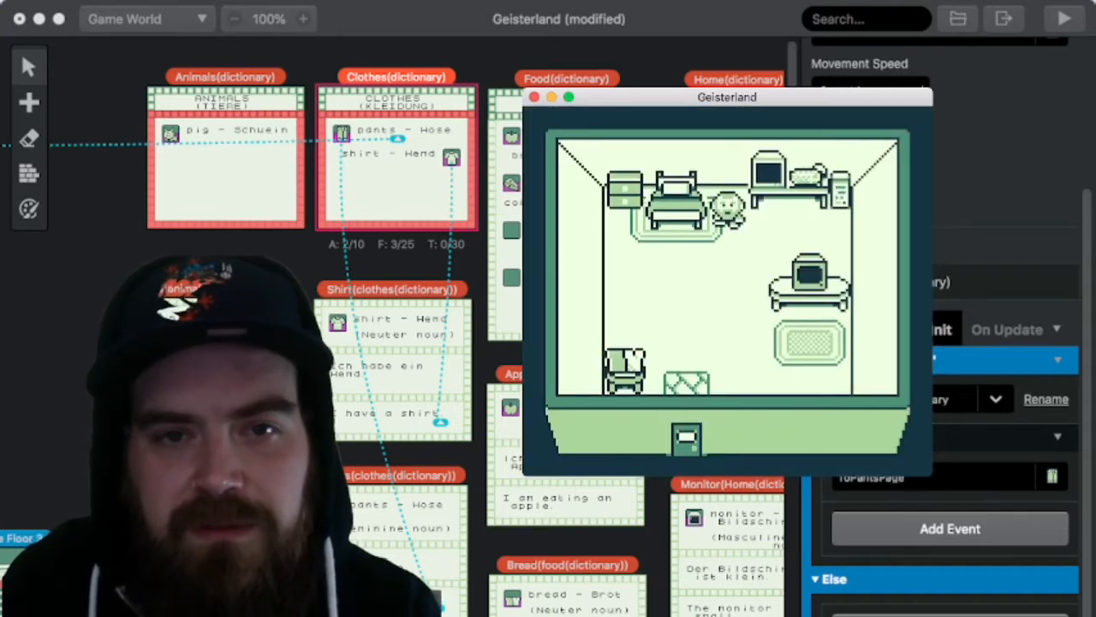
Step: Walk the character to the computer desk in the bedroom and use the PC, advancing past its introductory dialogue
key("Right")
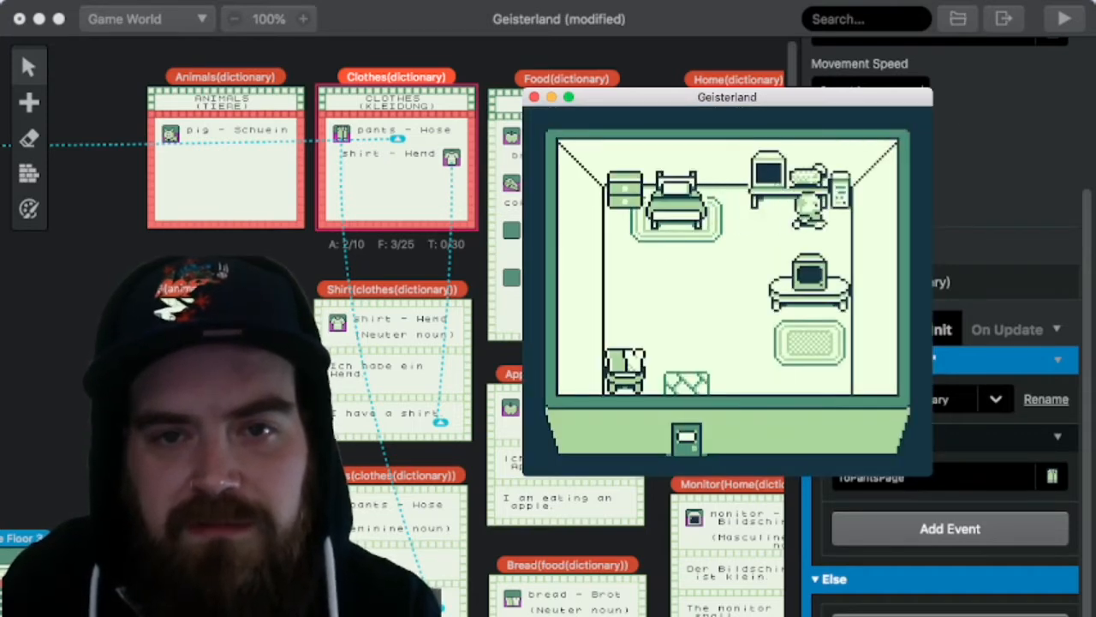
key("Up")
key("z")
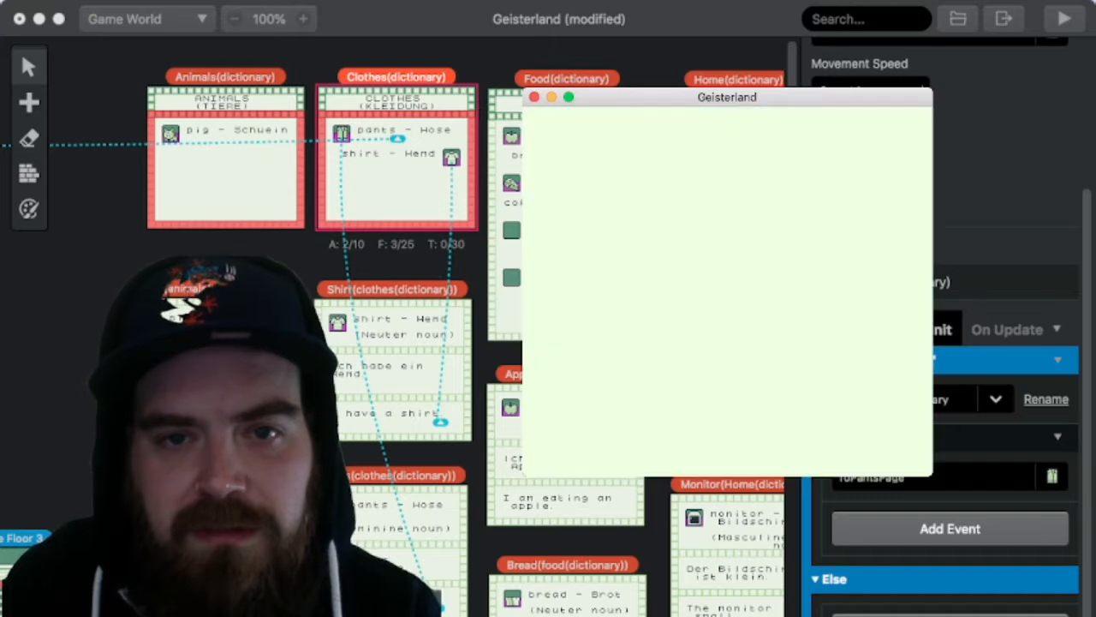
key("z")
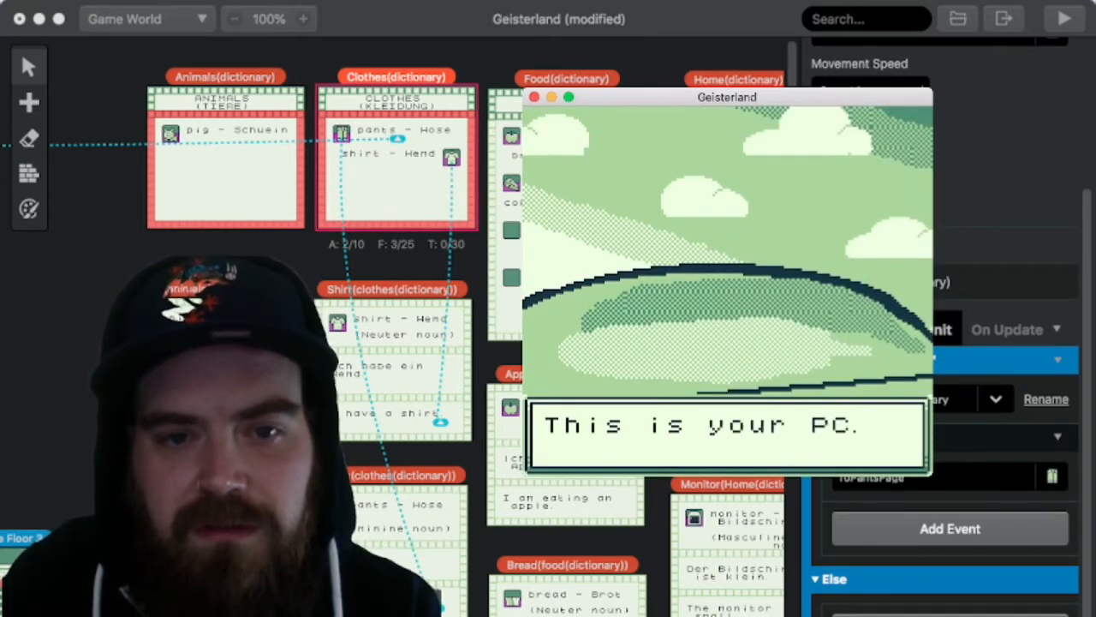
key("z")
key("z")
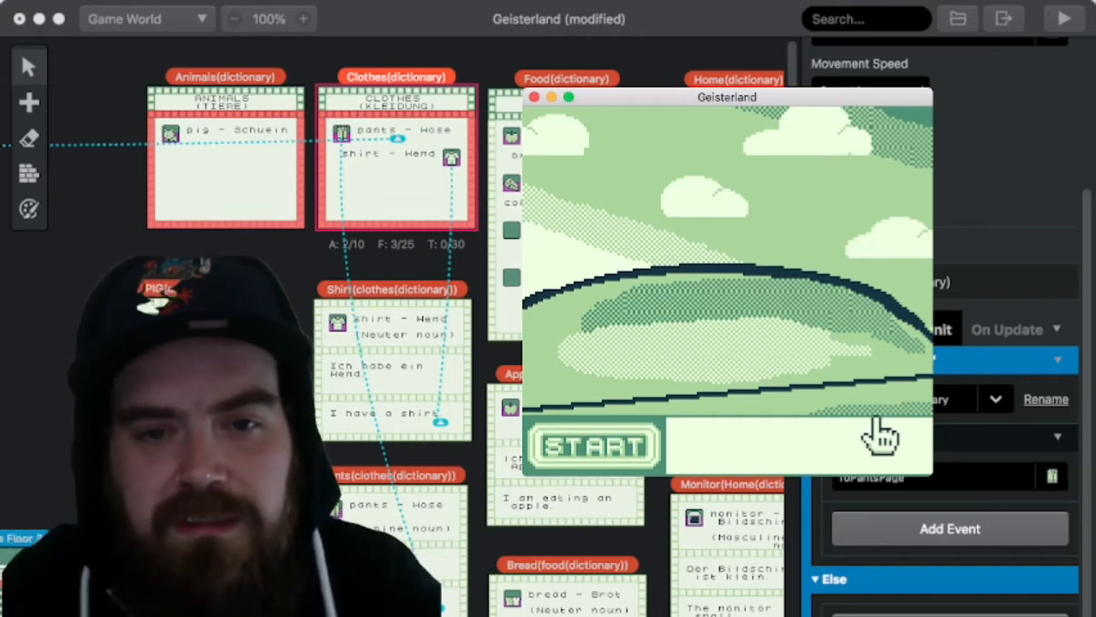
Step: Open the dictionary through the START menu of the in-game PC
key("Left")
key("z")
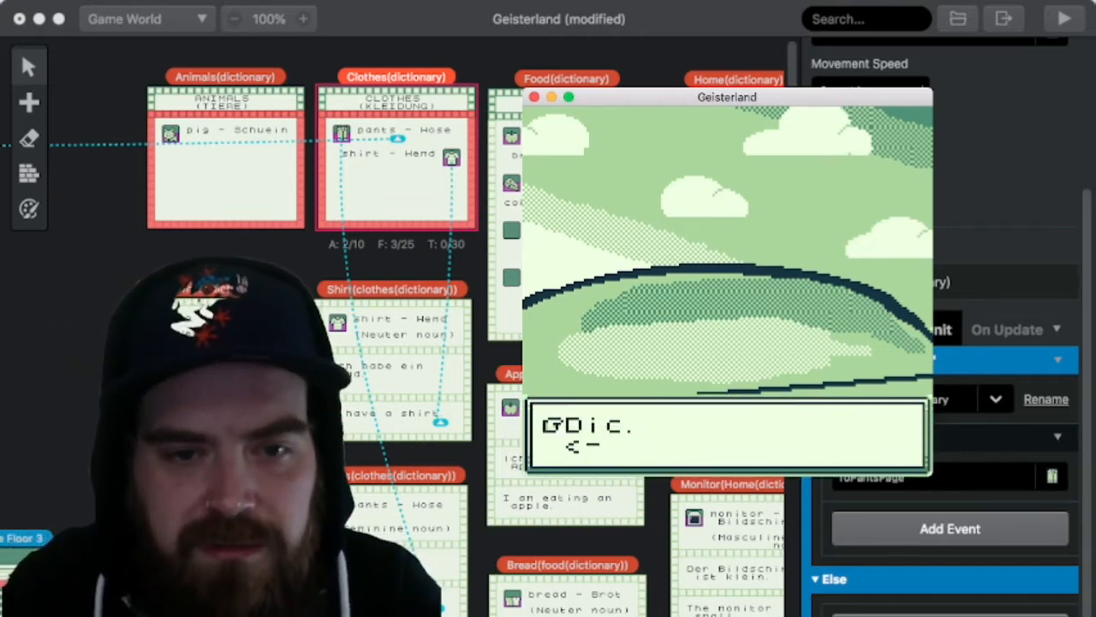
key("z")
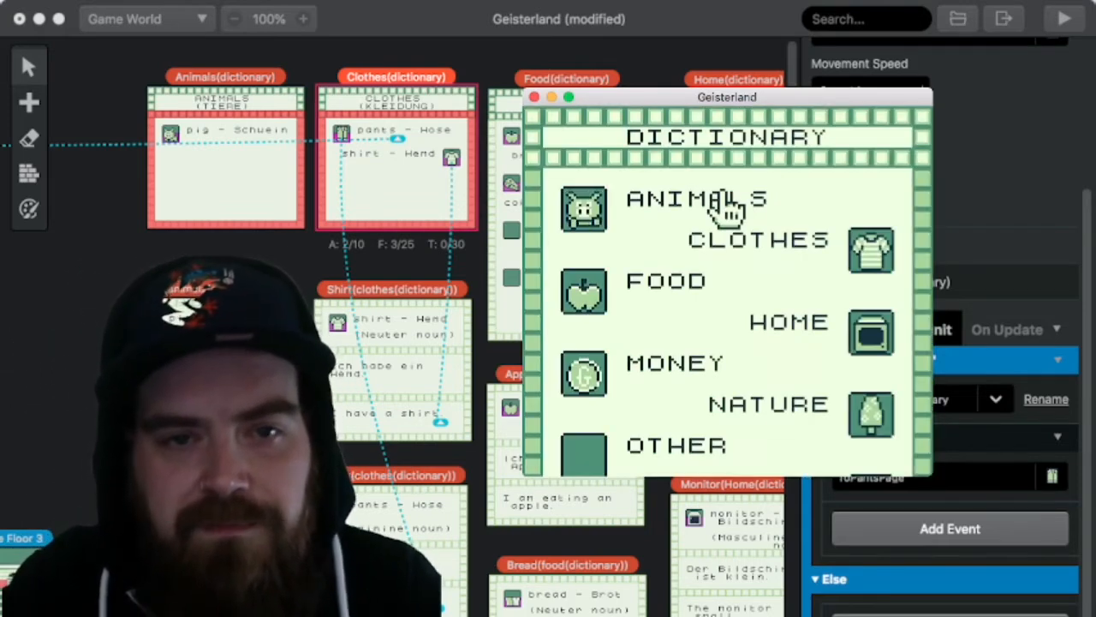
Step: Check the ANIMALS and CLOTHES pages of the in-game dictionary for locked entries, returning to the contents page after each
key("z")
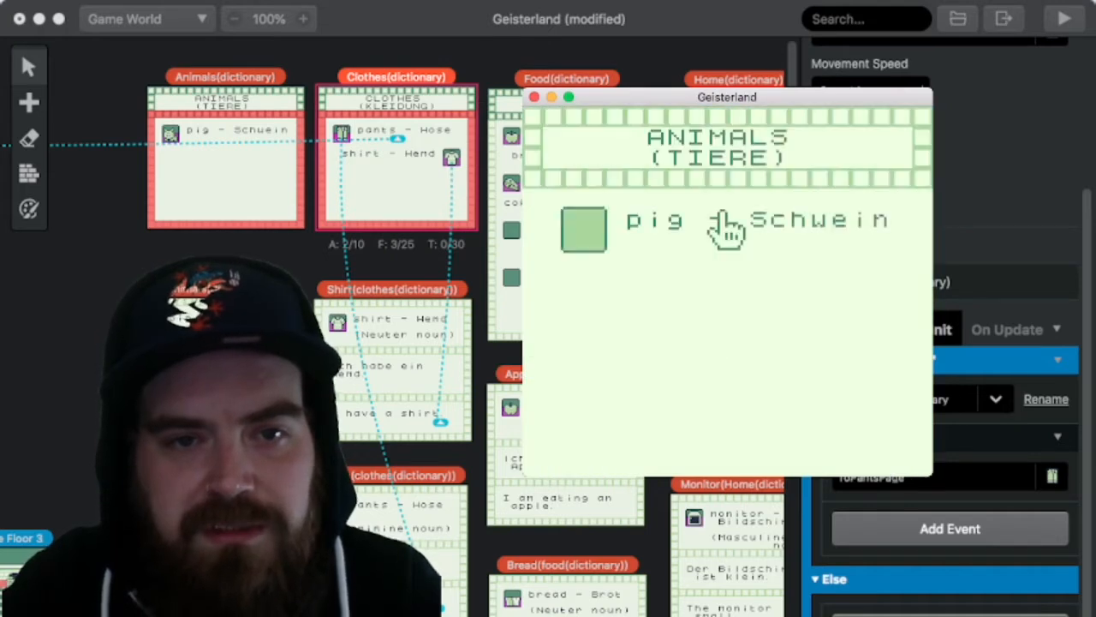
key("z")
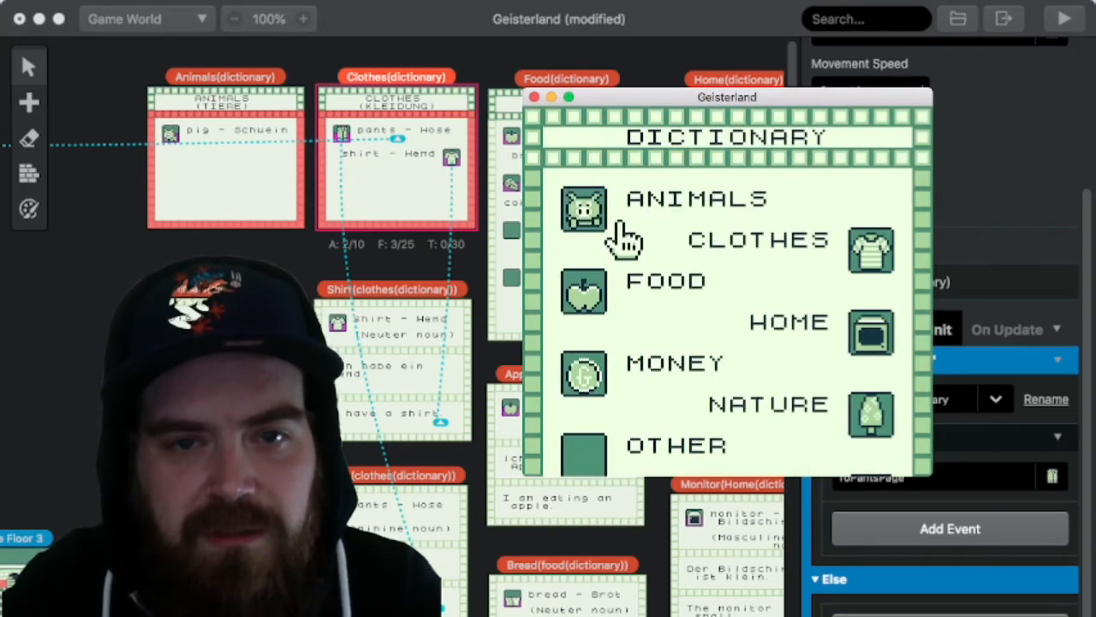
key("z")
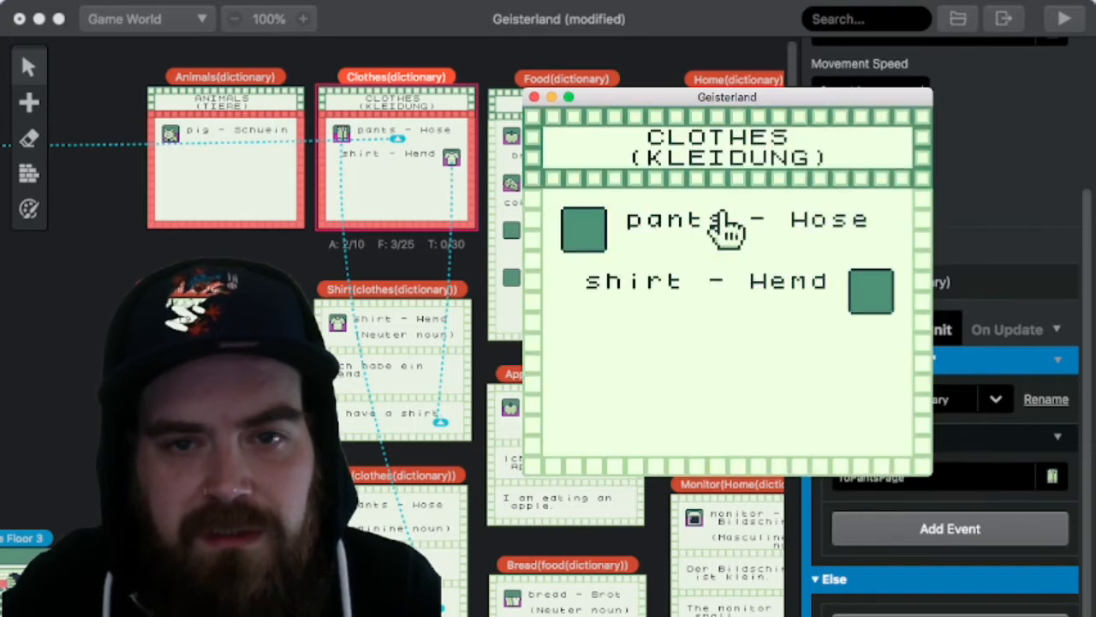
key("x")
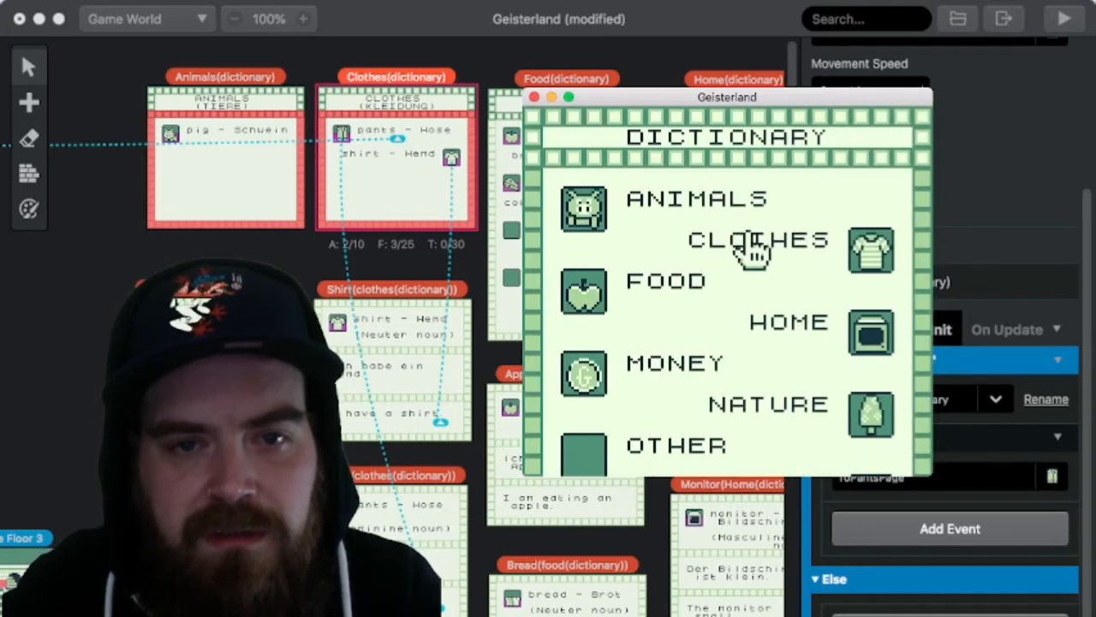
Step: Check the entries on the FOOD page of the in-game dictionary, including its lower part, and return to the contents
key("Down")
key("z")
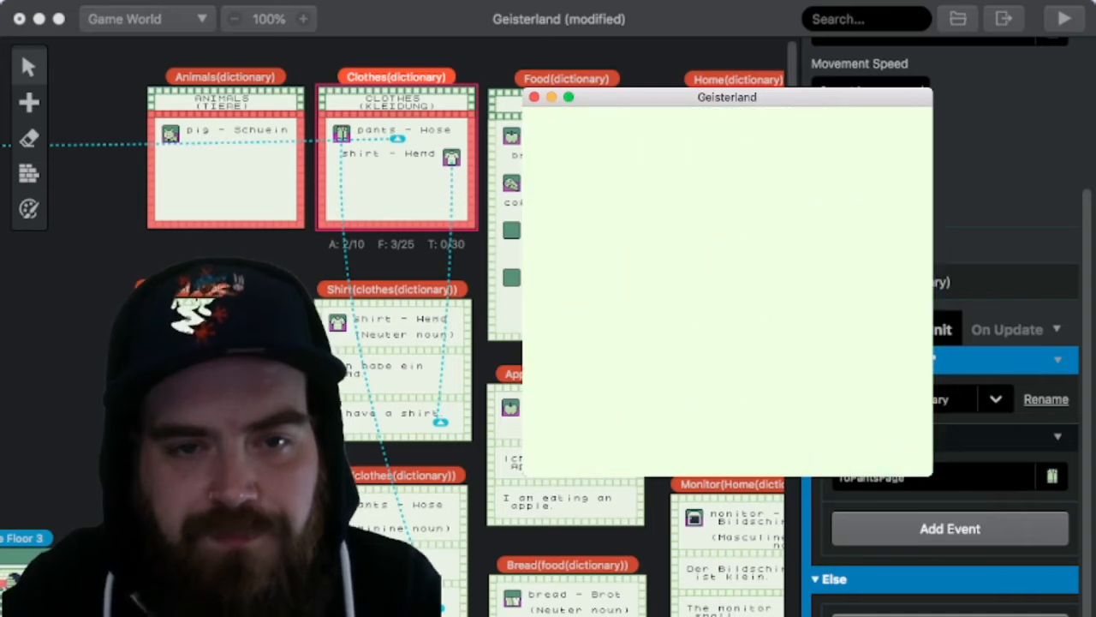
key("Down")
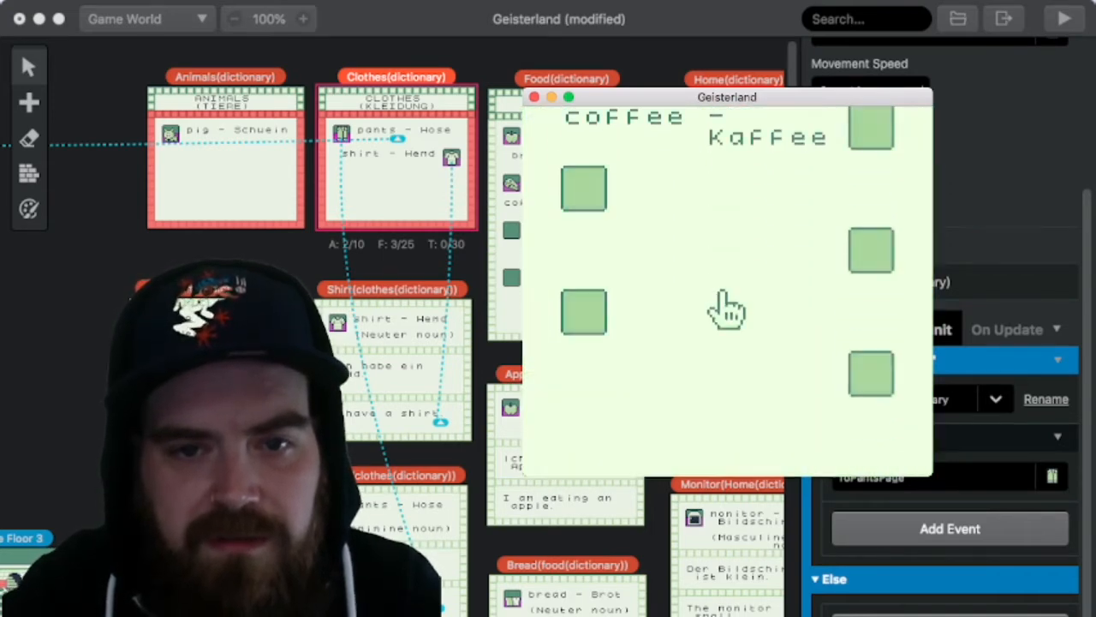
key("x")
Step: Open the HOME page of the in-game dictionary and view its monitor (Bildschirm) card
key("Down")
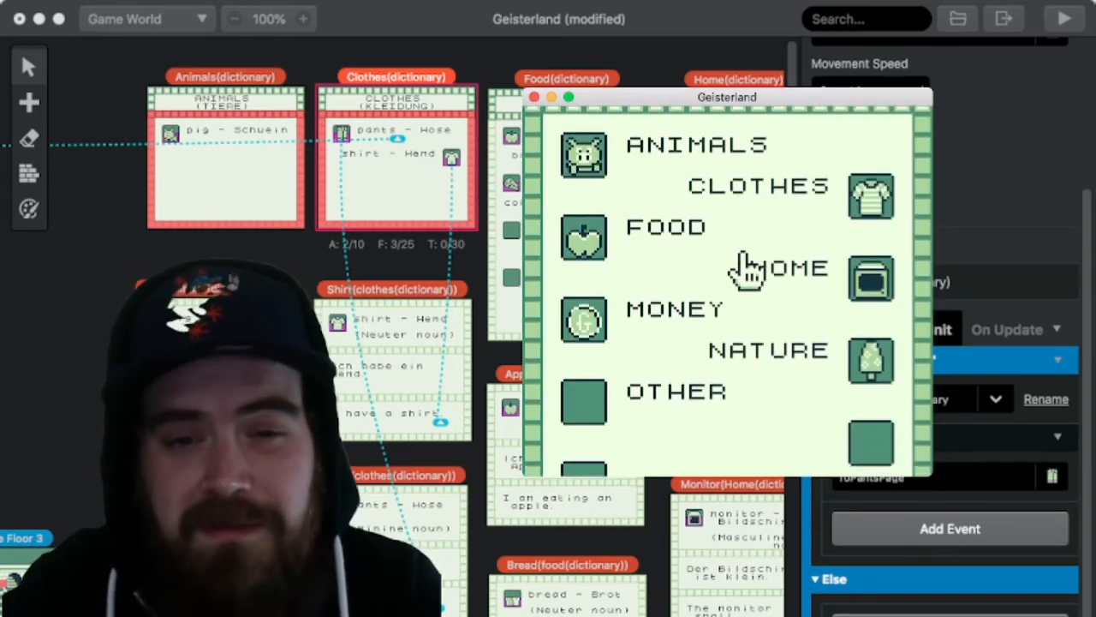
key("z")
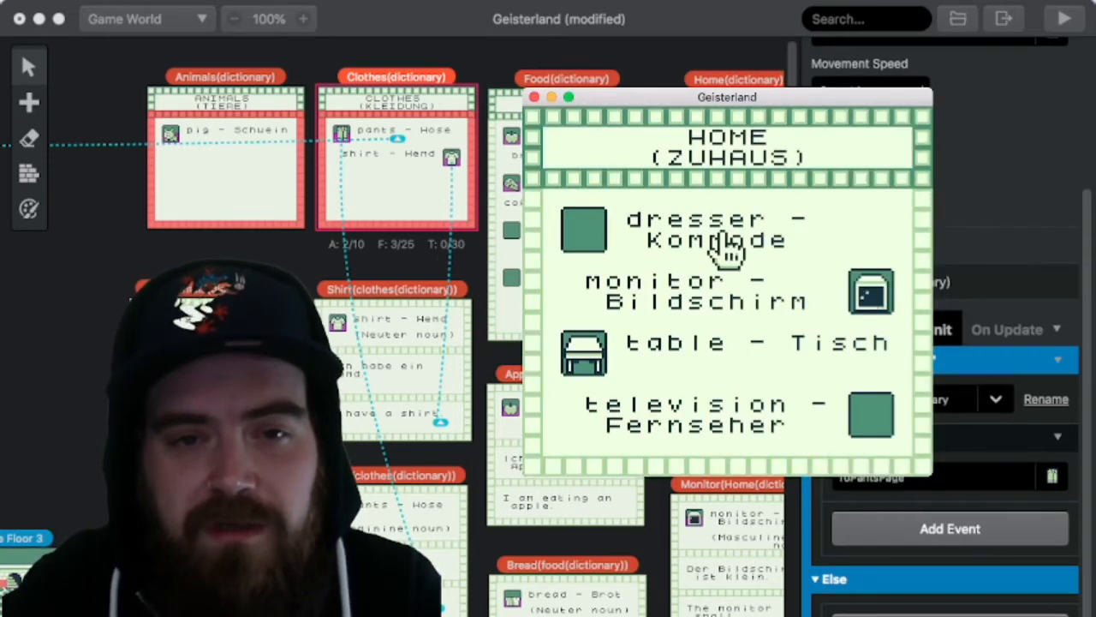
key("Down")
key("Right")
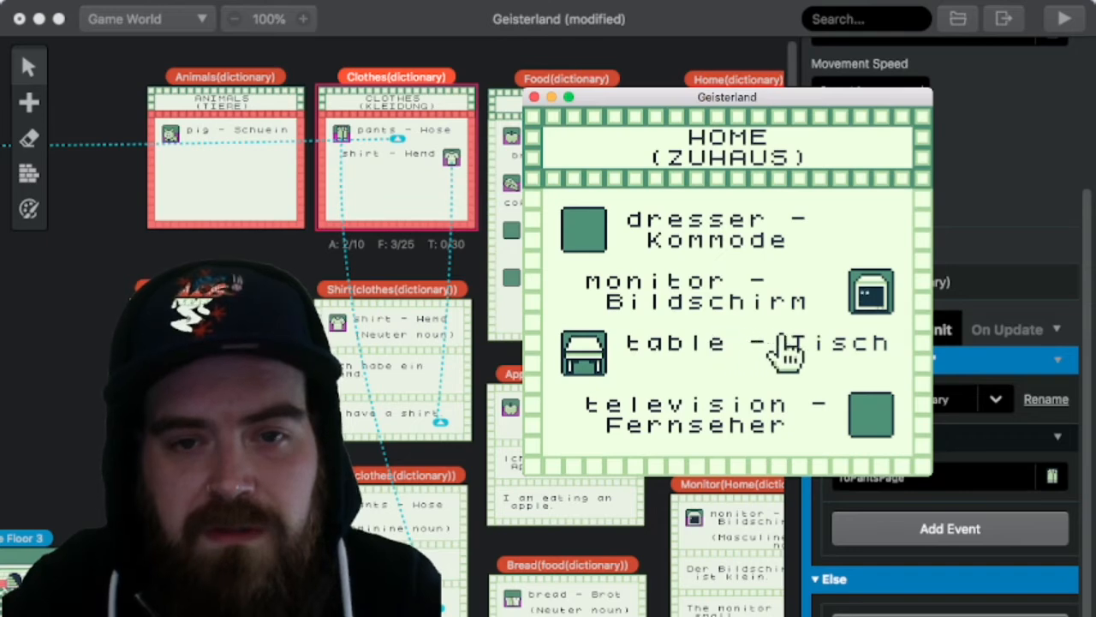
key("Up")
key("z")
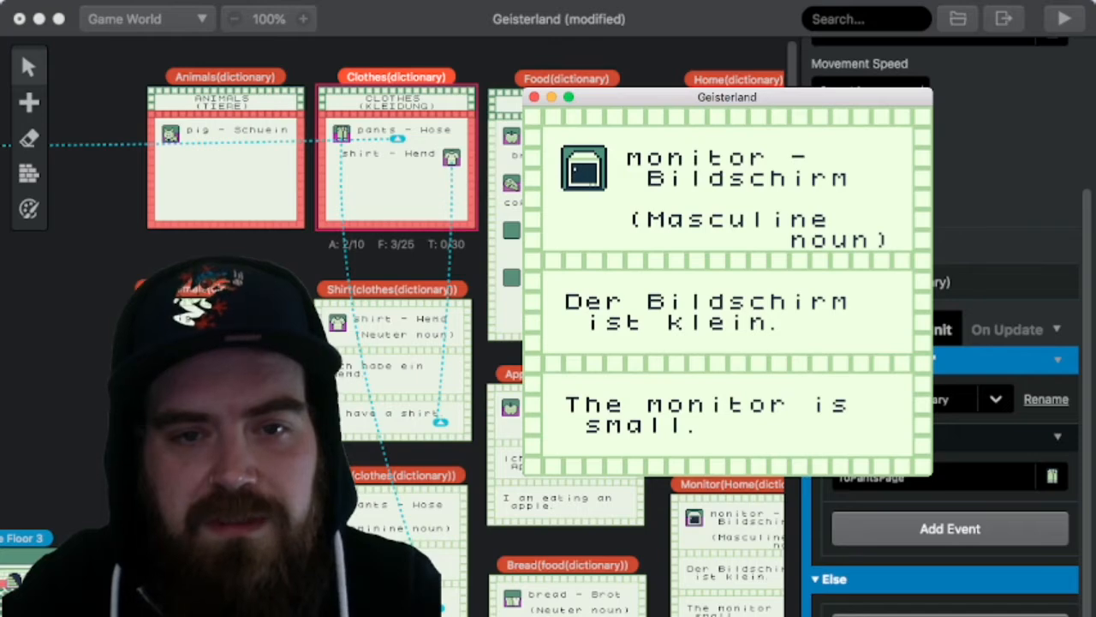
Step: Return to the HOME page, view the table (Tisch) card, and go back to the page
key("x")
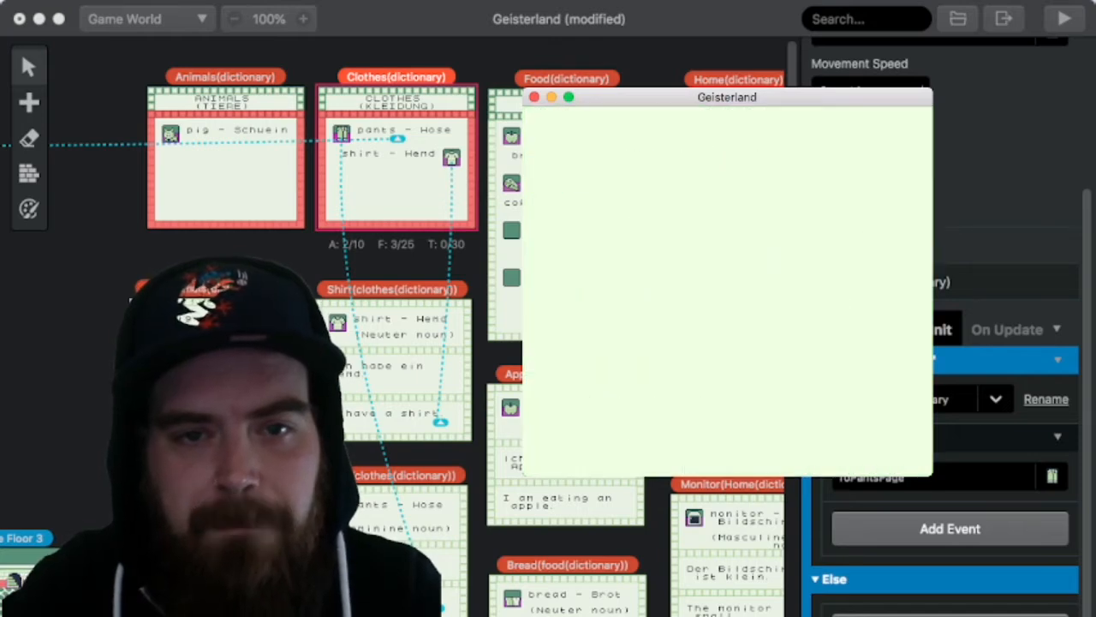
key("Left")
key("Down")
key("Left")
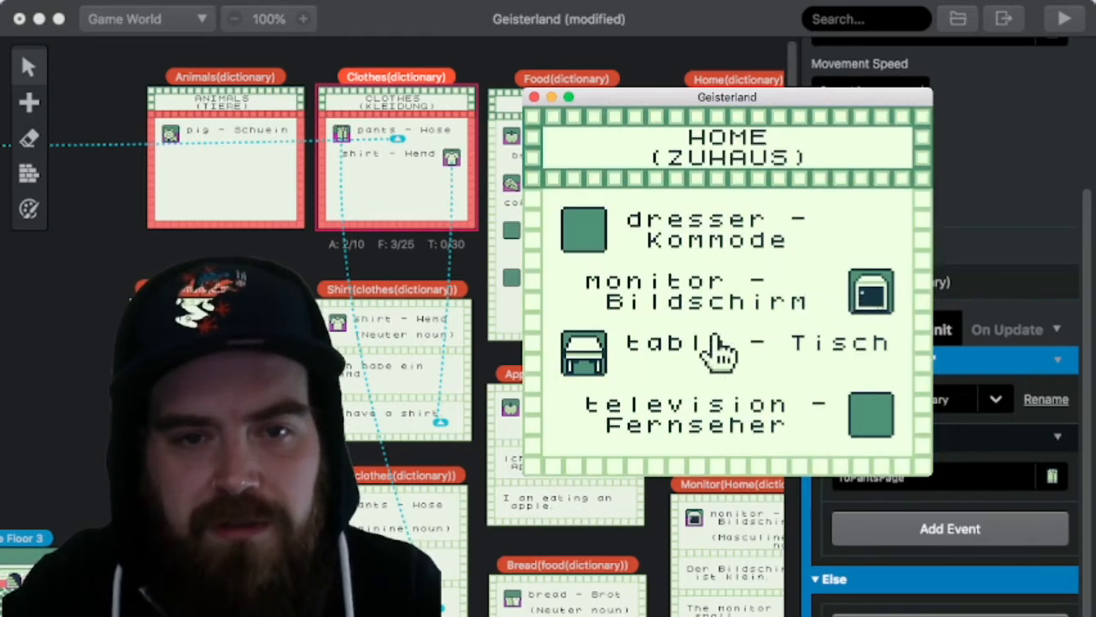
key("z")
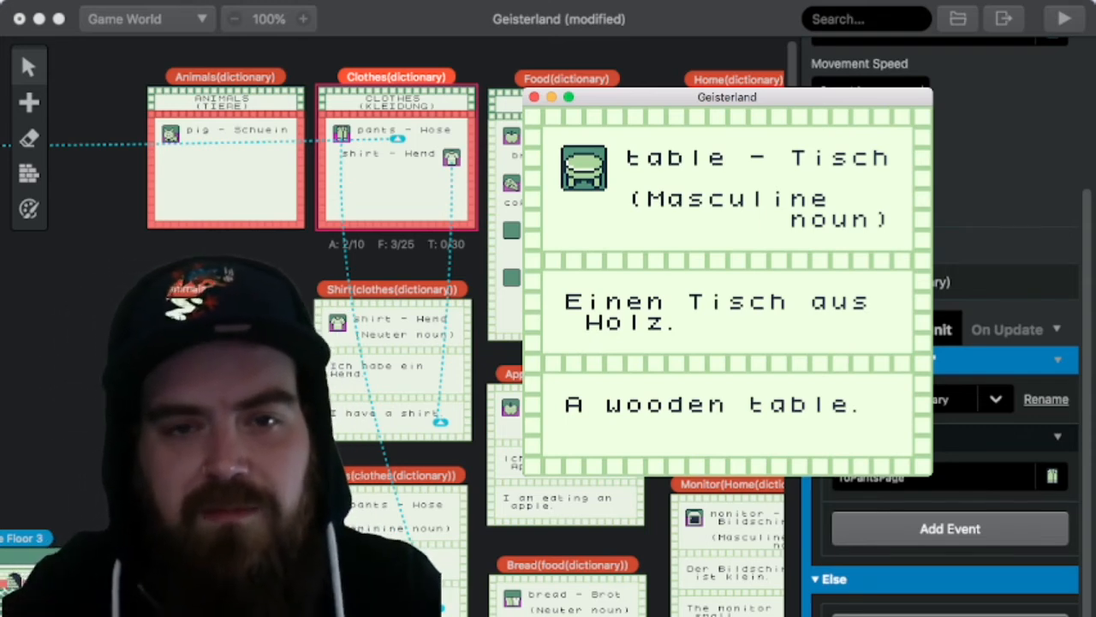
key("x")
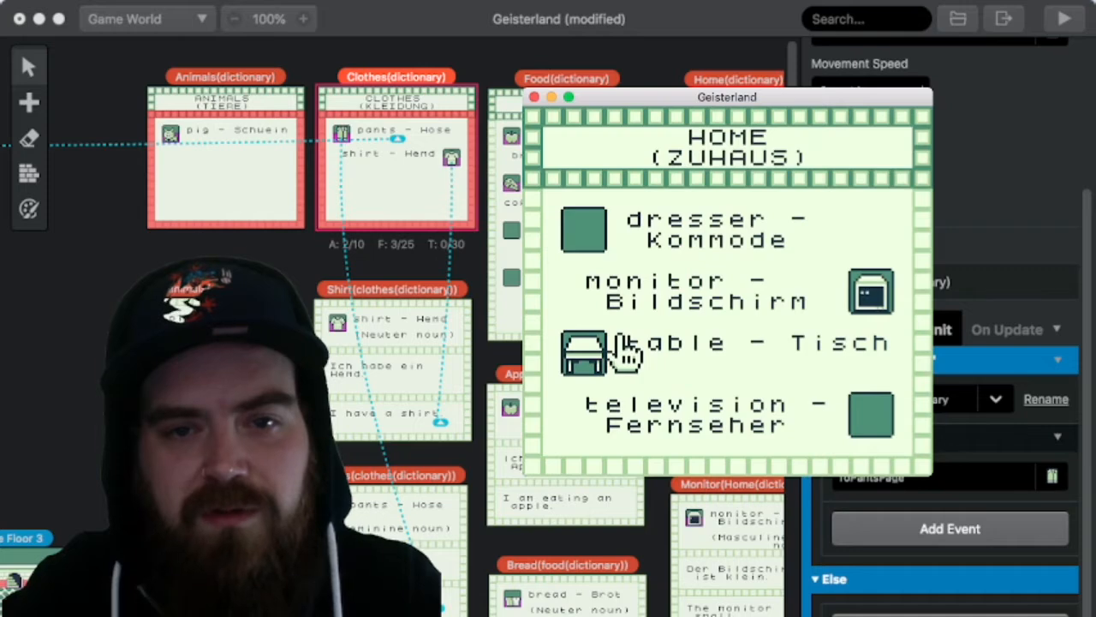
Step: Check the MONEY and NATURE pages of the in-game dictionary, returning to the contents page after each
key("Down")
key("x")
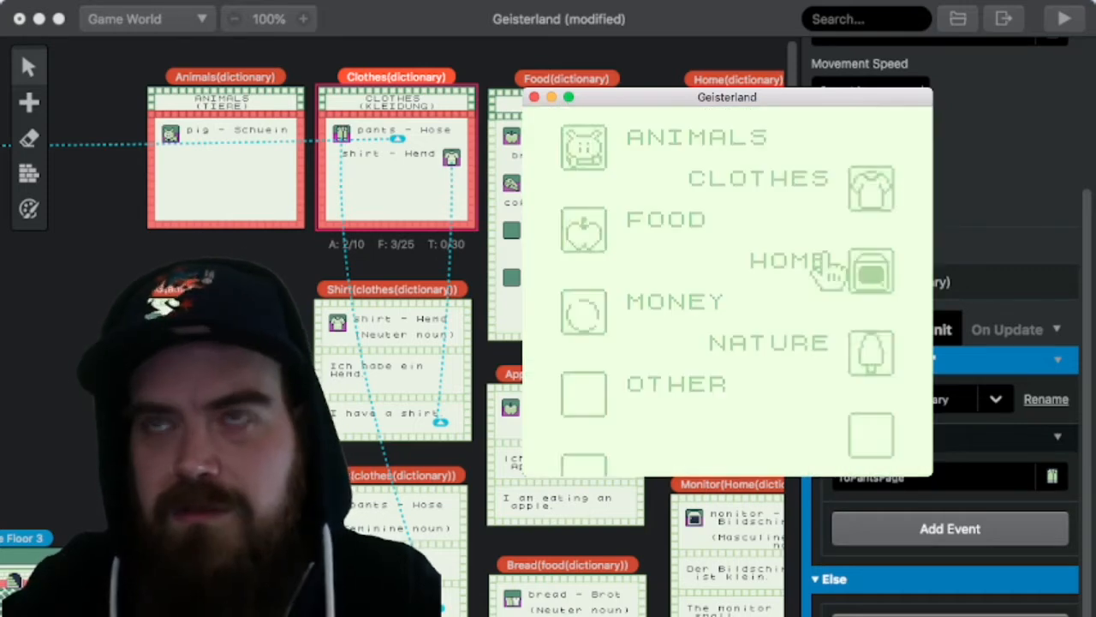
key("Down")
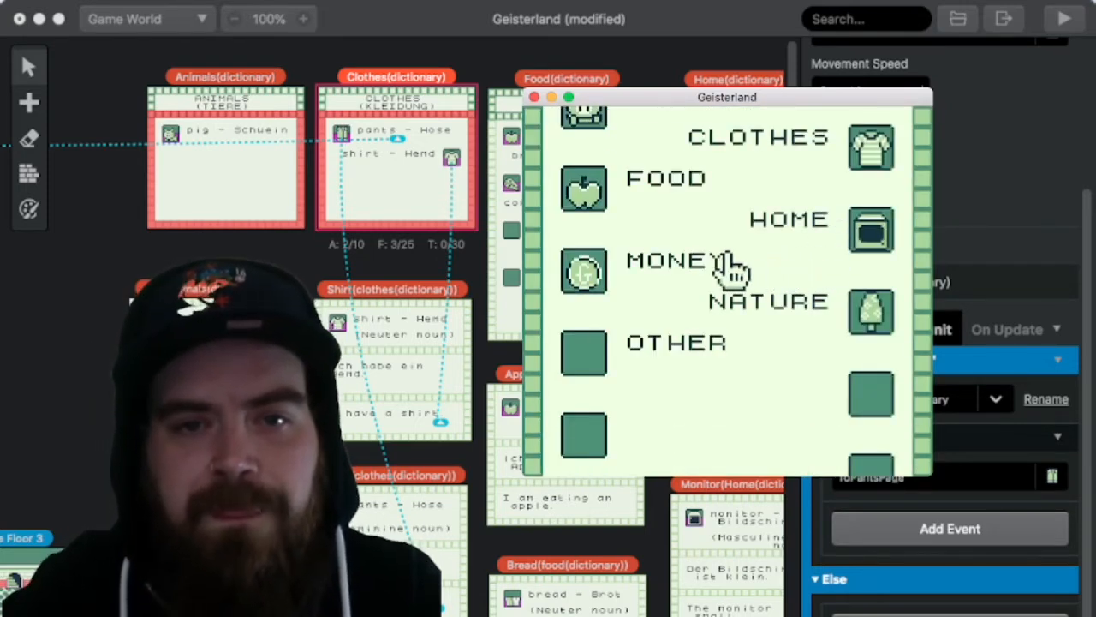
key("z")
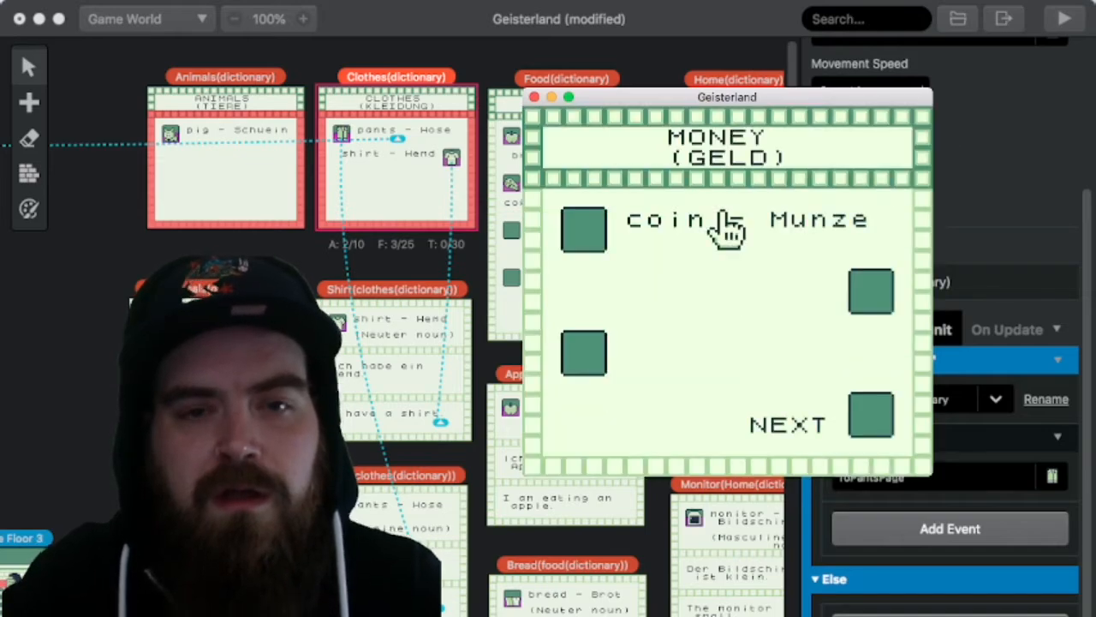
key("x")
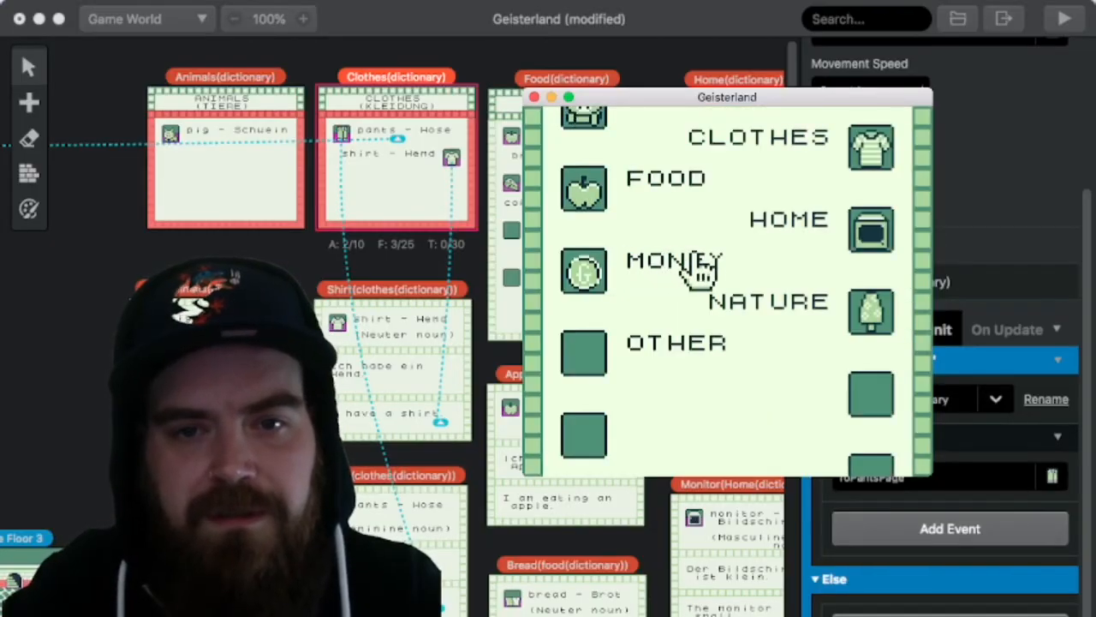
key("Down")
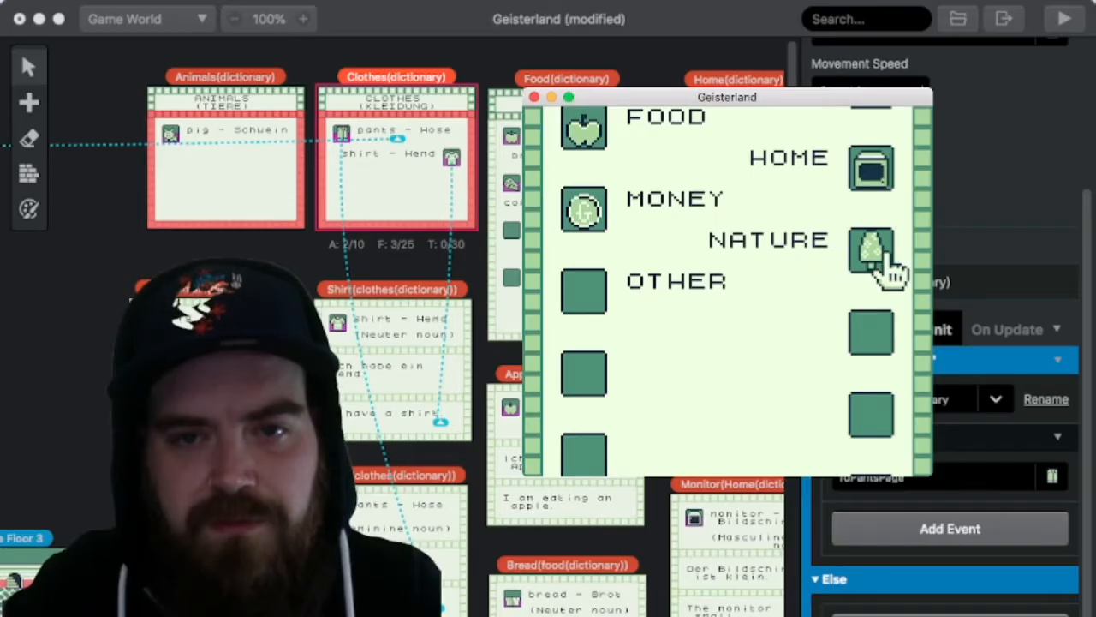
key("z")
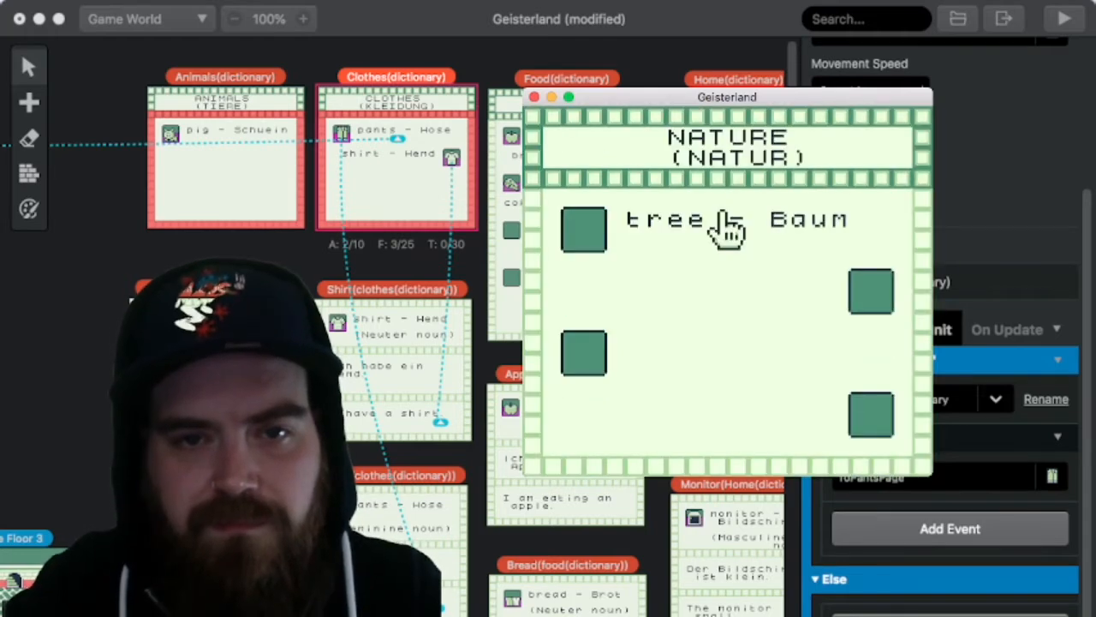
key("x")
key("x")
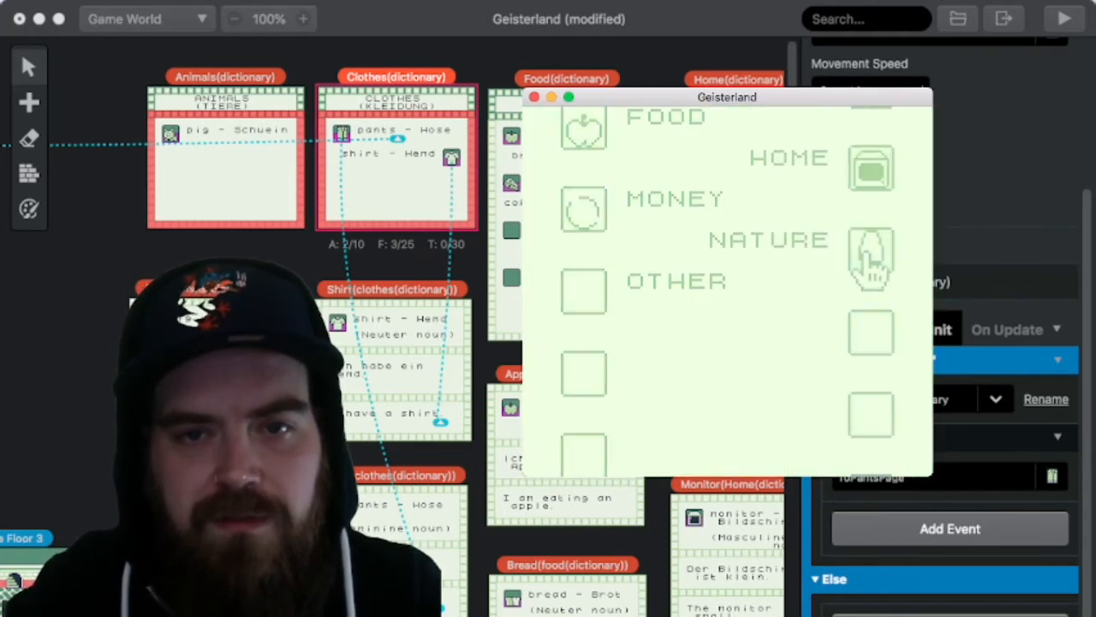
Step: Leave the in-game dictionary and exit the PC back to the bedroom
key("z")
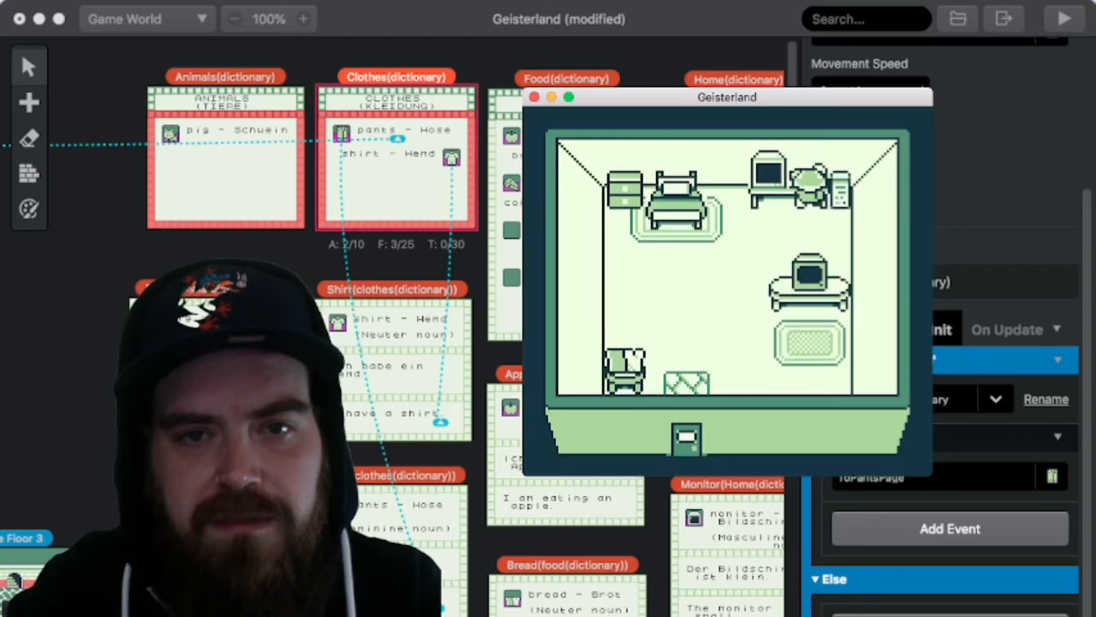
key("z")
key("z")
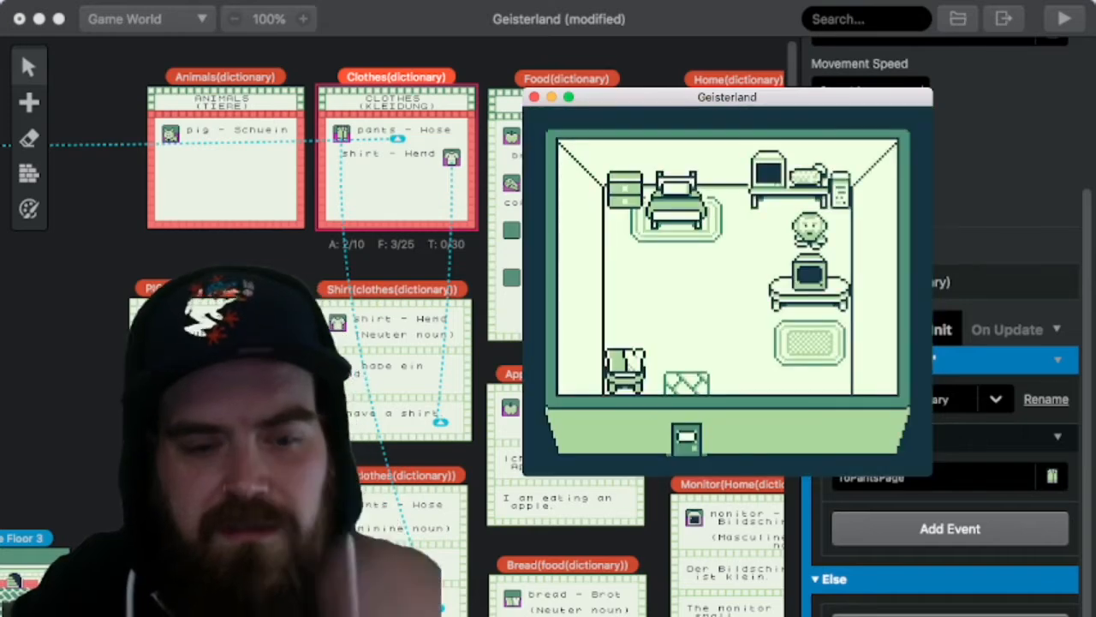
Step: Walk the character over to the dresser beside the bed and interact with it to bring up its appearance dialogue
key("Left")
key("Left")
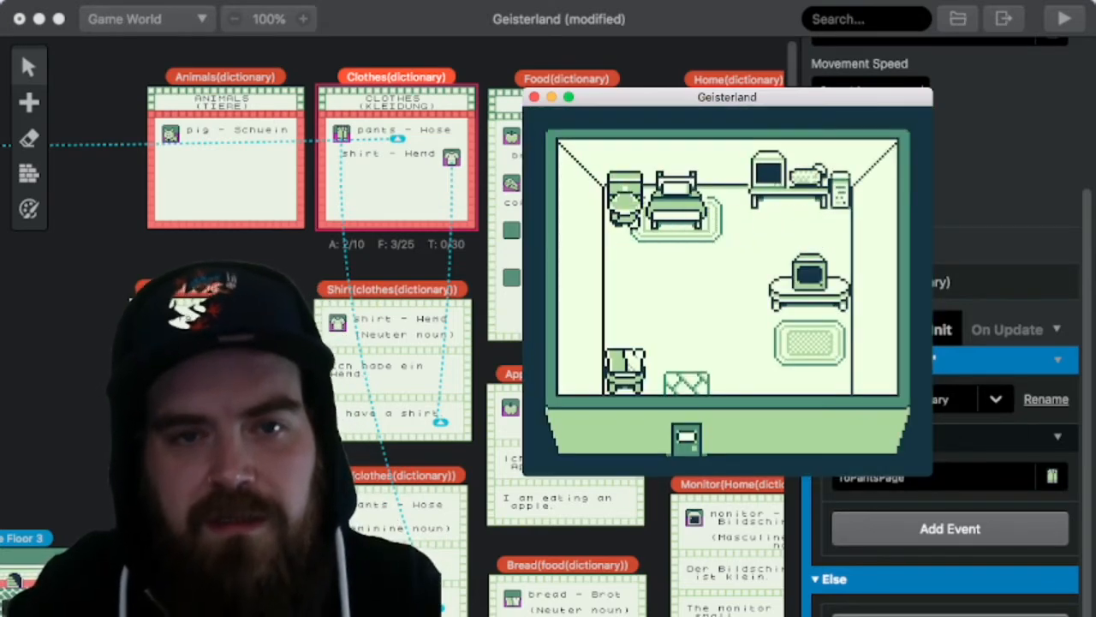
key("Up")
key("z")
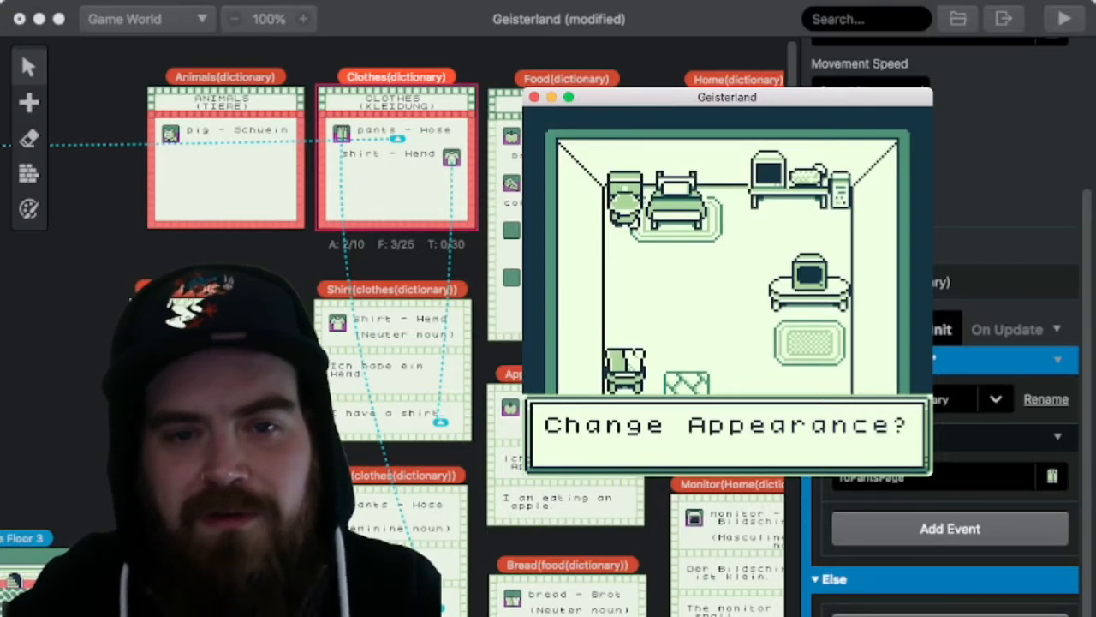
Step: Accept the appearance change and choose the astronaut as the player character
key("z")
key("z")
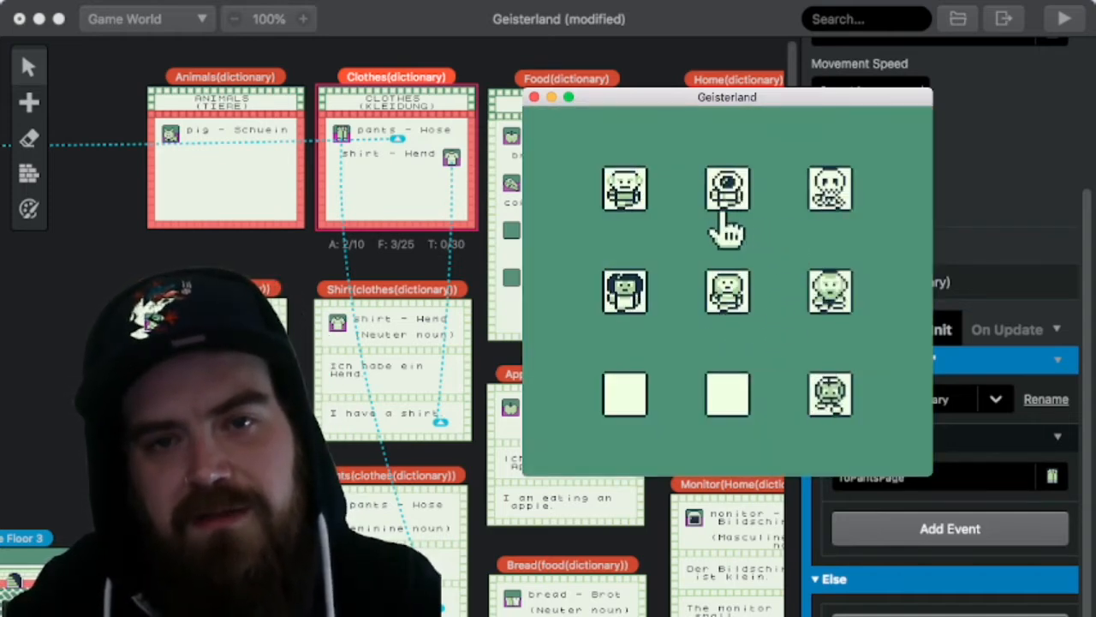
key("z")
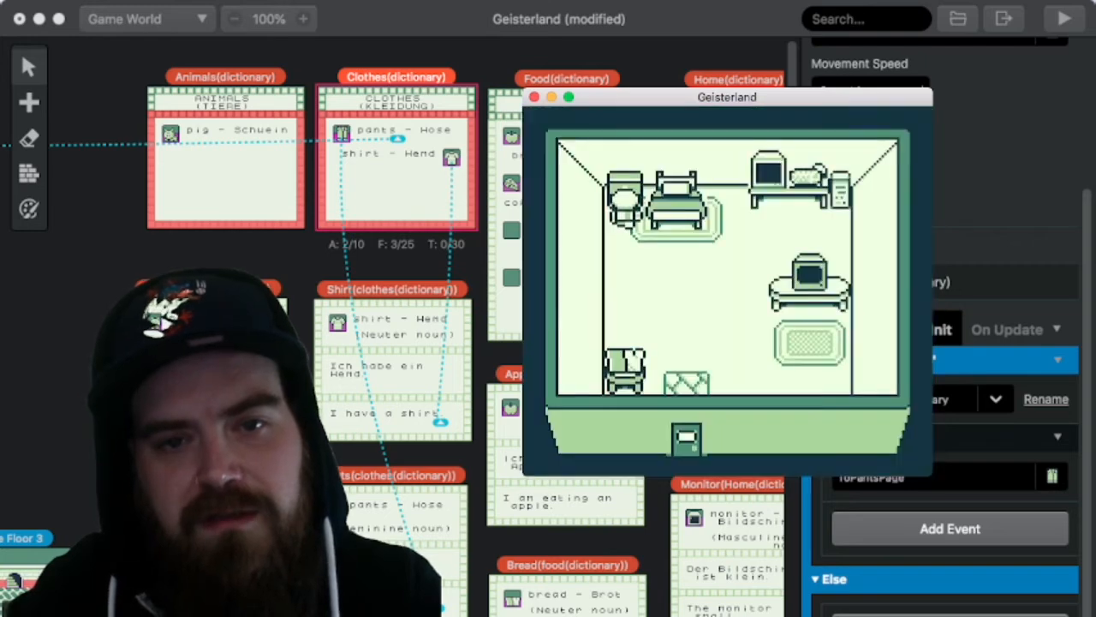
Step: Inspect the small table in the bedroom's lower corner, answer Ja to take the item on it, and leave the house
key("Down")
key("z")
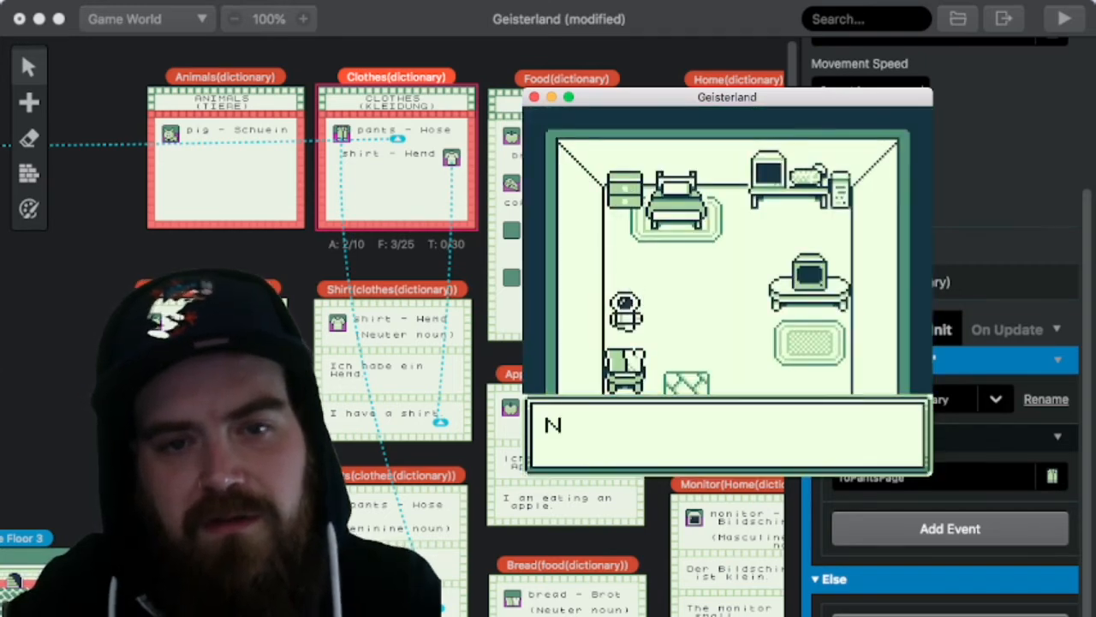
key("z")
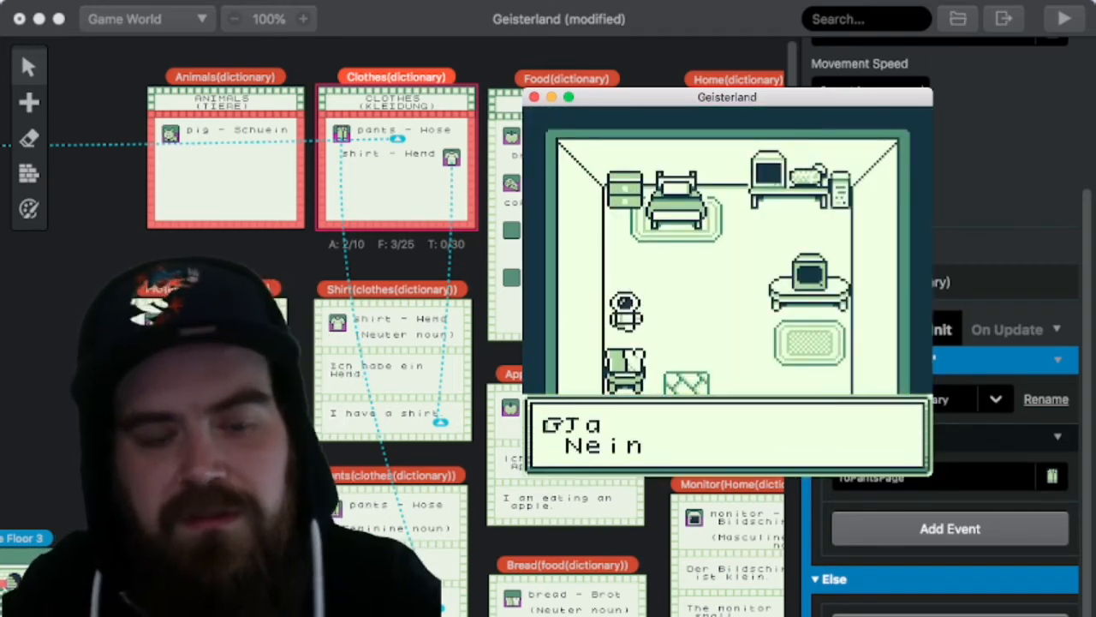
key("z")
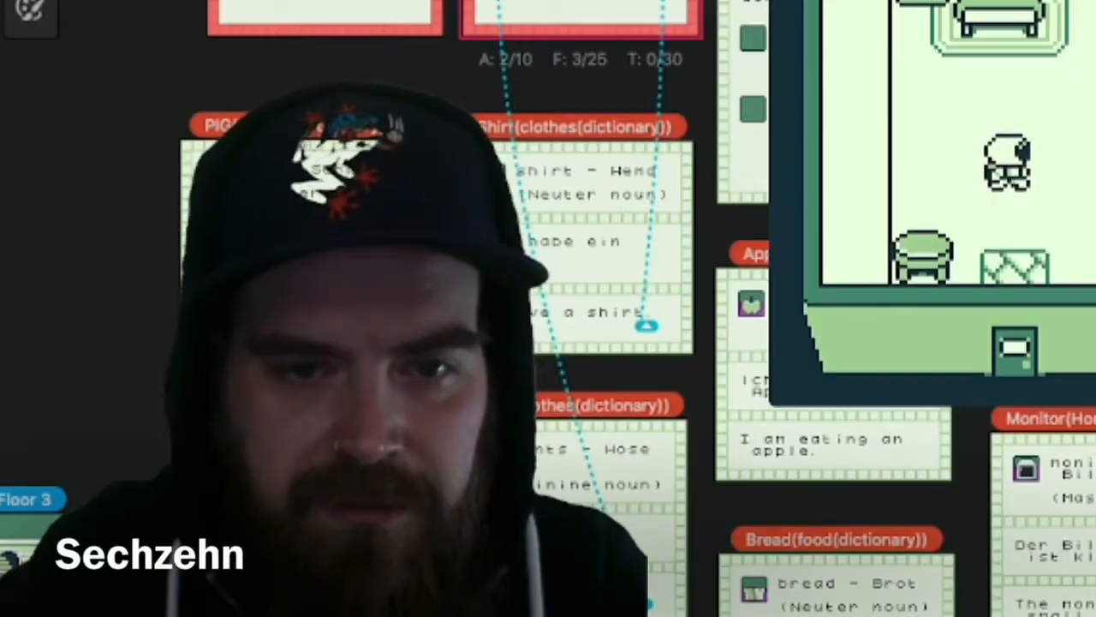
key("Down")
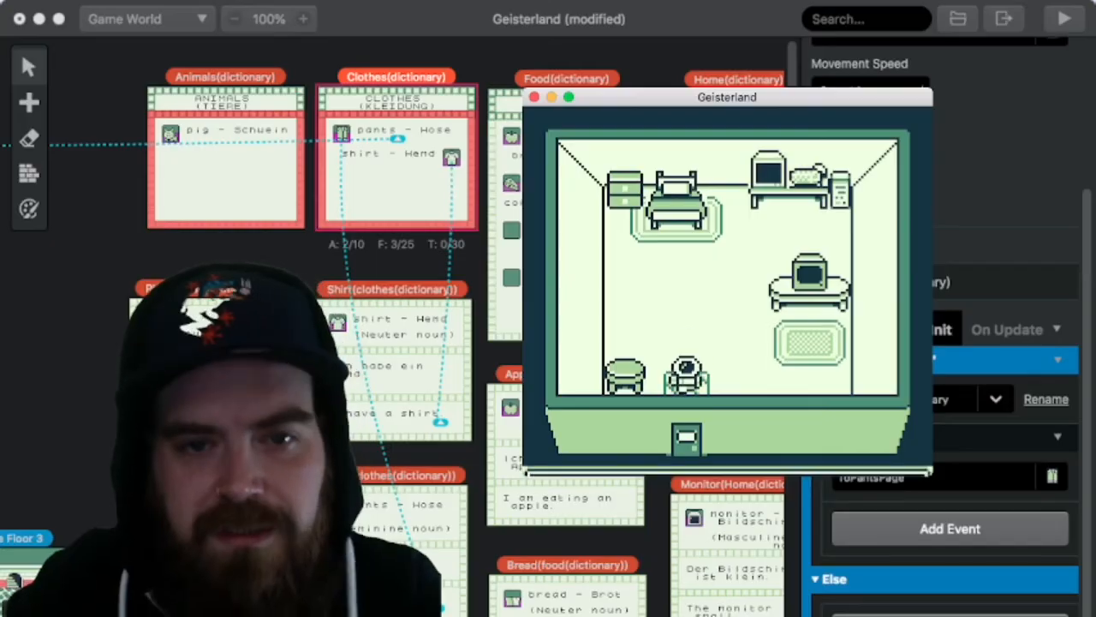
key("z")
Step: Walk to the tree in the fenced yard and interact with it to learn its German word
key("Left")
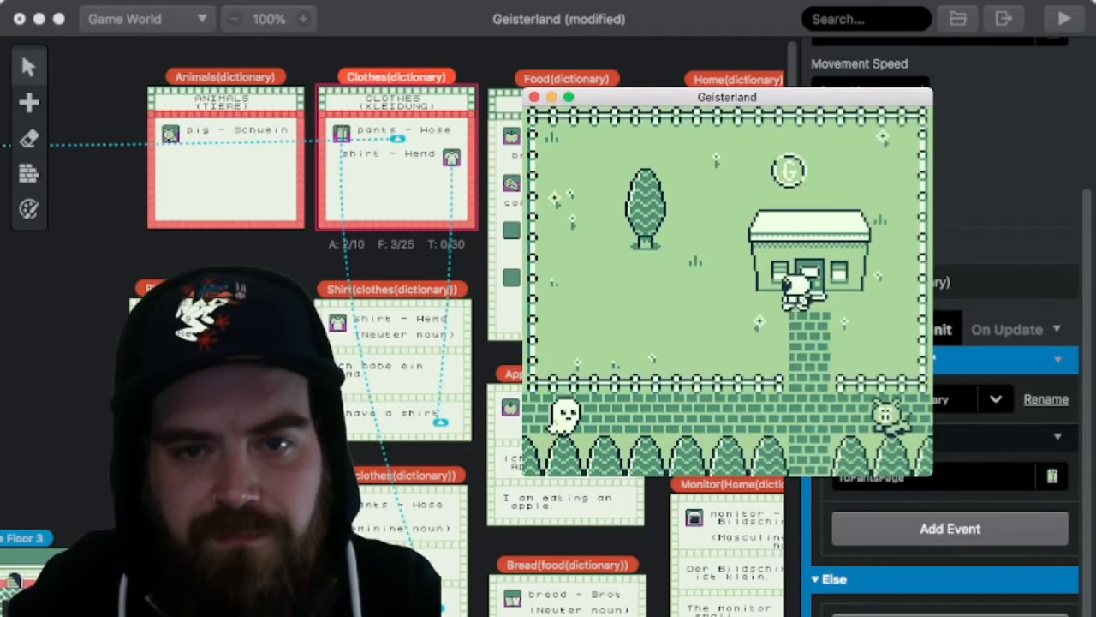
key("Up")
key("z")
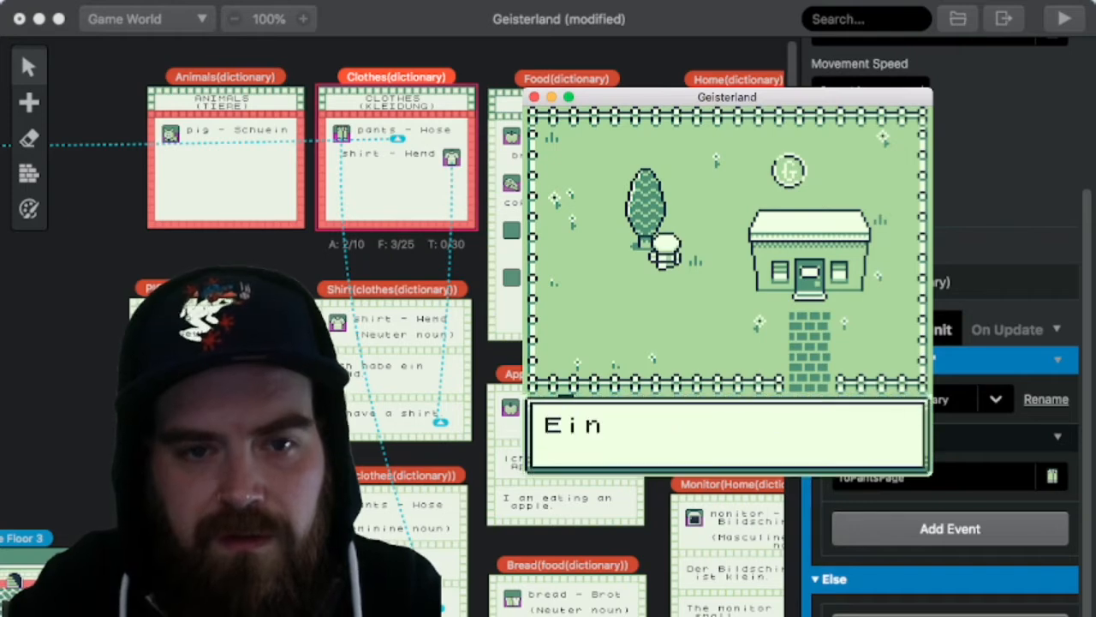
key("z")
key("z")
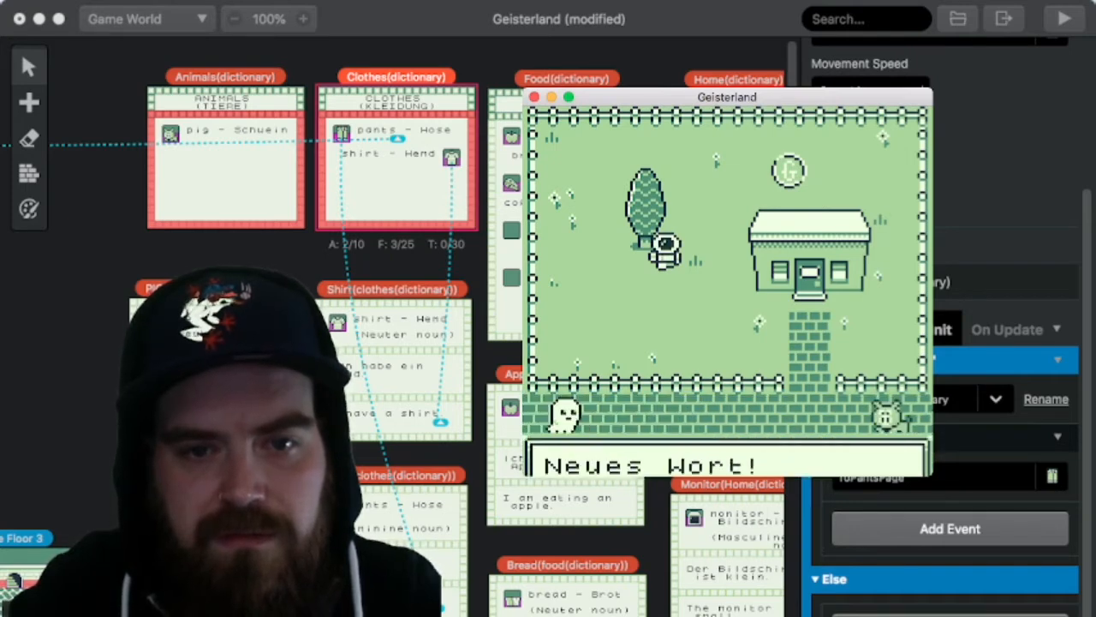
Step: Walk to the coin above the house, collect it, and close its dialogue
key("Right")
key("Up")
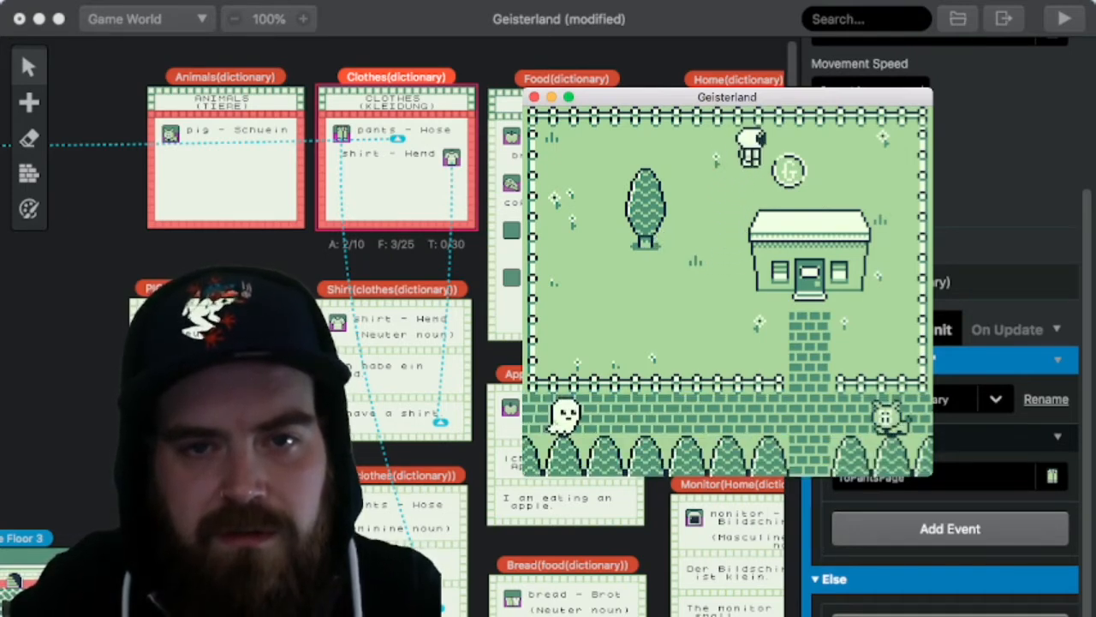
key("z")
key("z")
key("z")
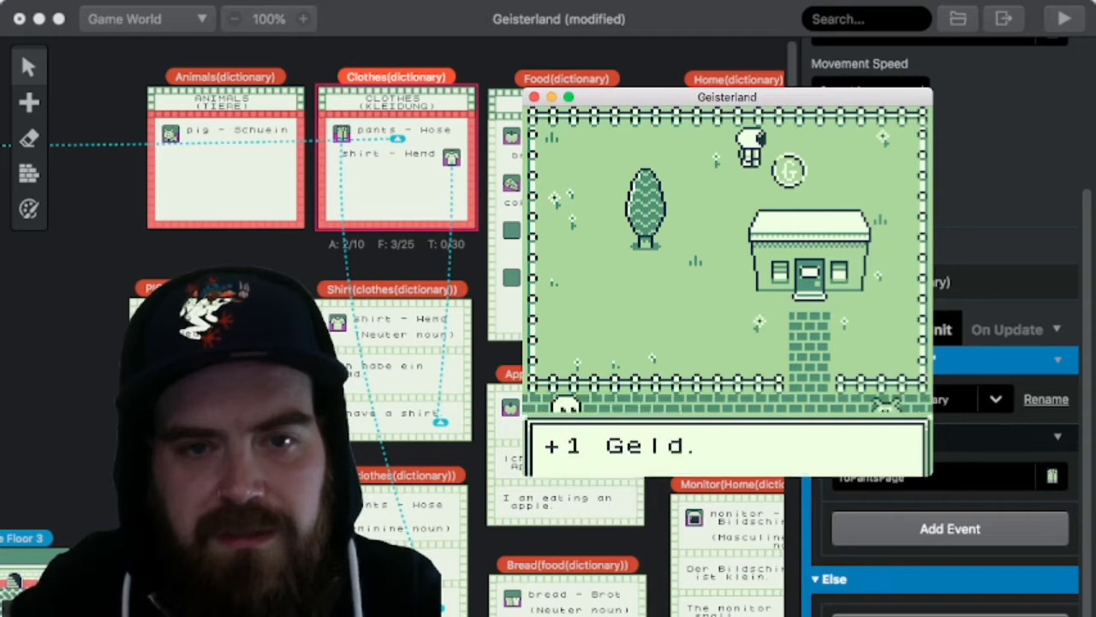
Step: Check the XP and money on the DATEN page and return to the yard
key("Return")
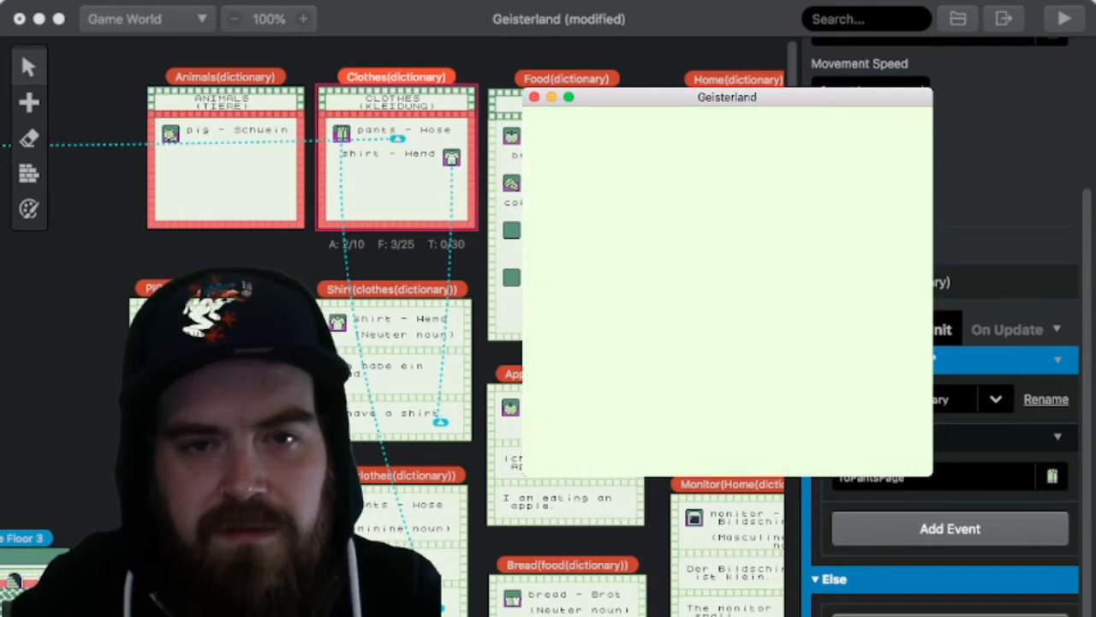
key("Left")
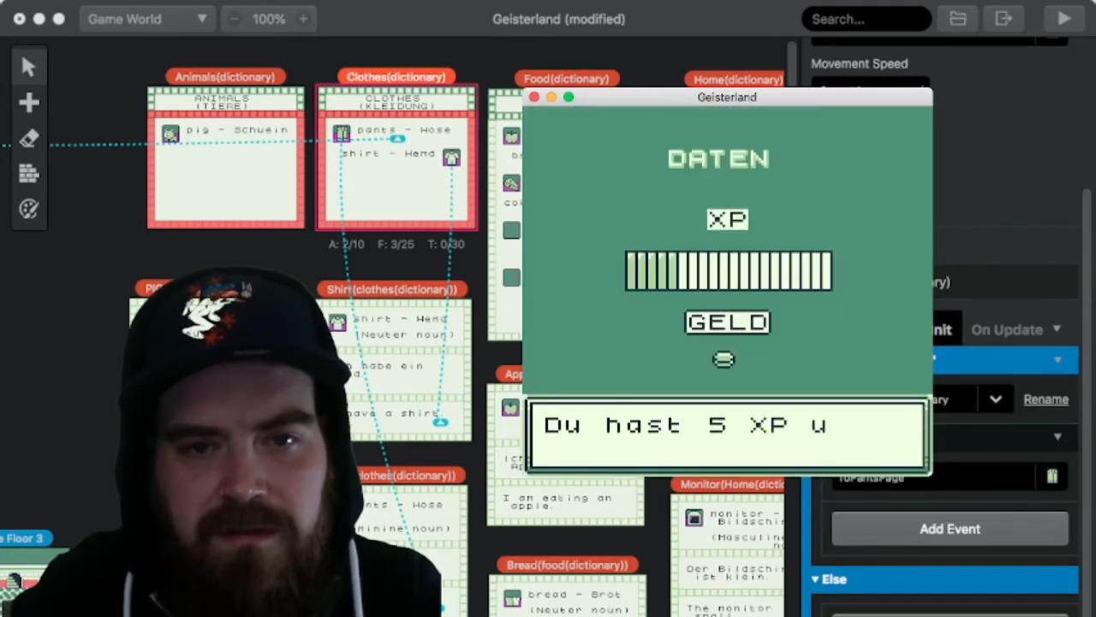
key("z")
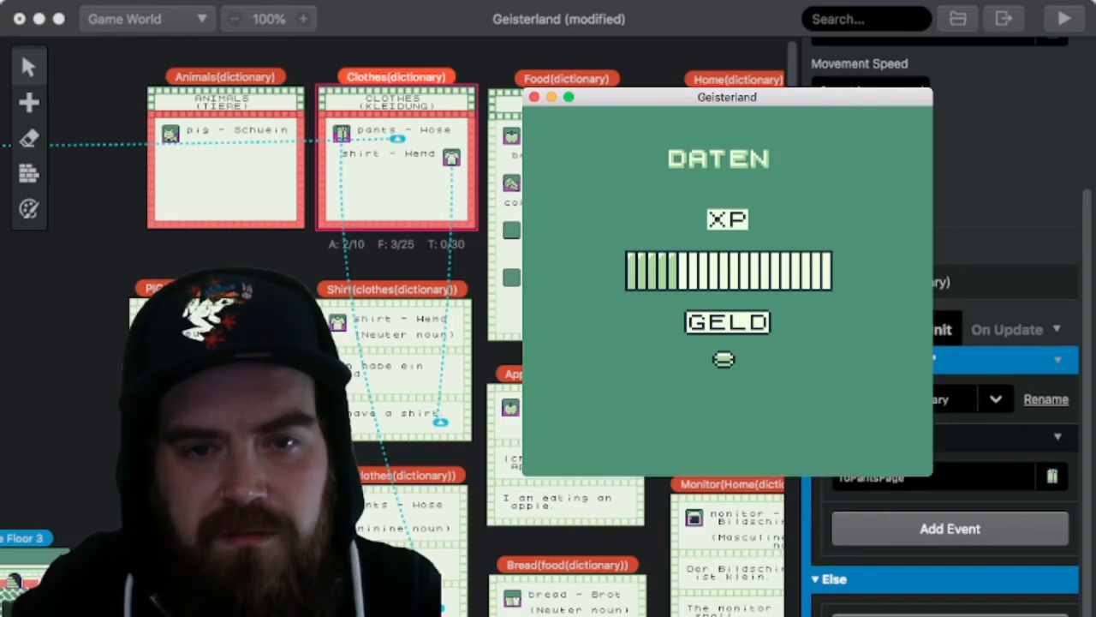
key("x")
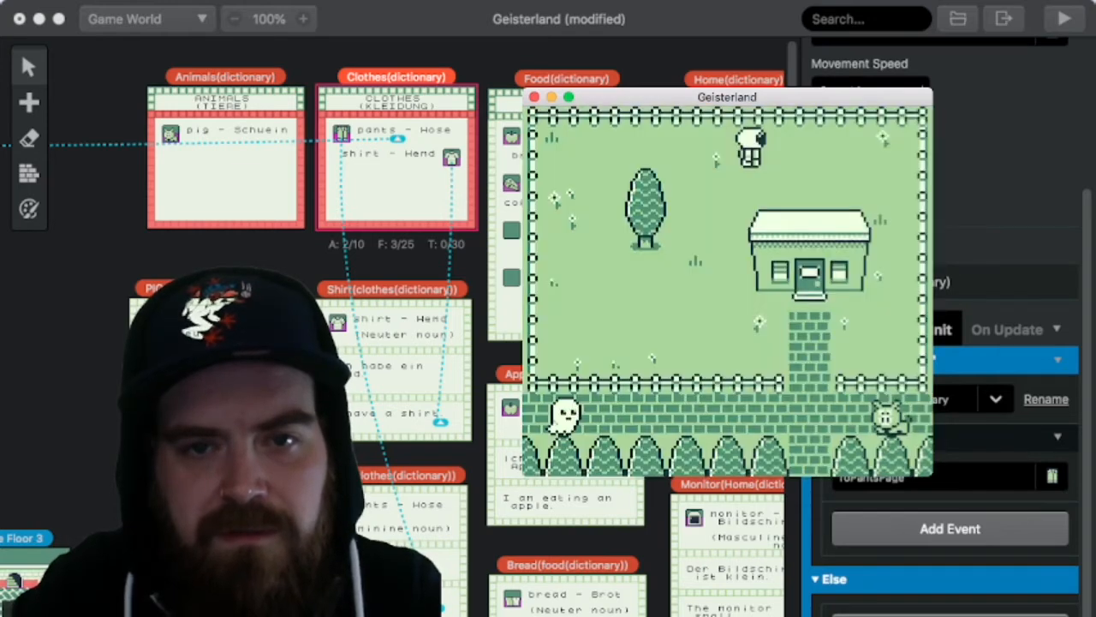
Step: Walk out to the brick path below the fence and talk through the whole dialogue with the neighbour character
key("Down")
key("Left")
key("Down")
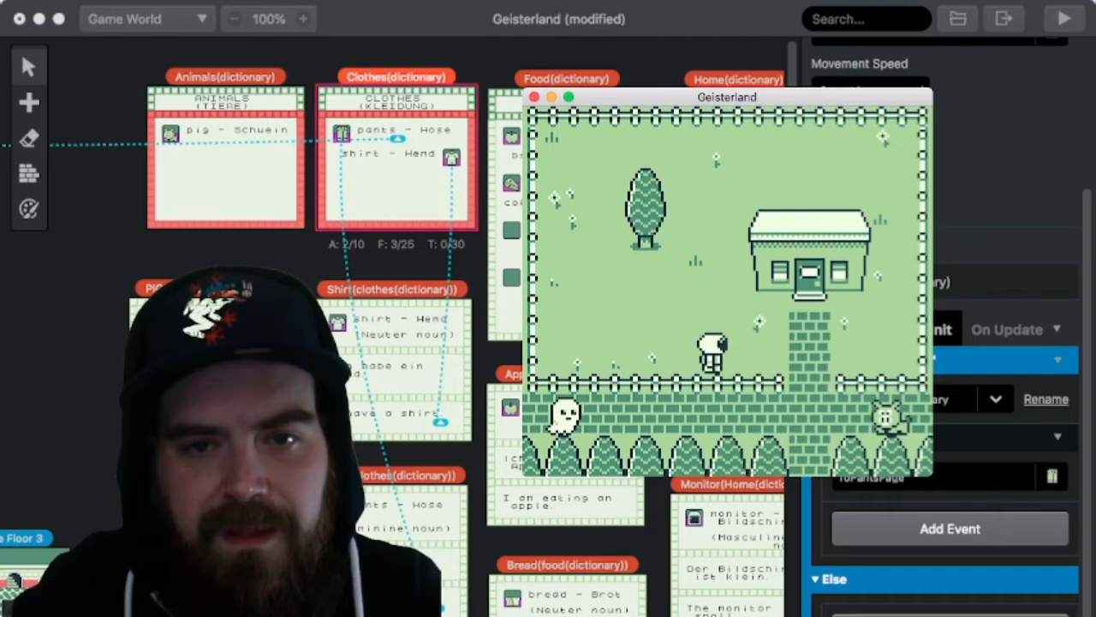
key("Right")
key("z")
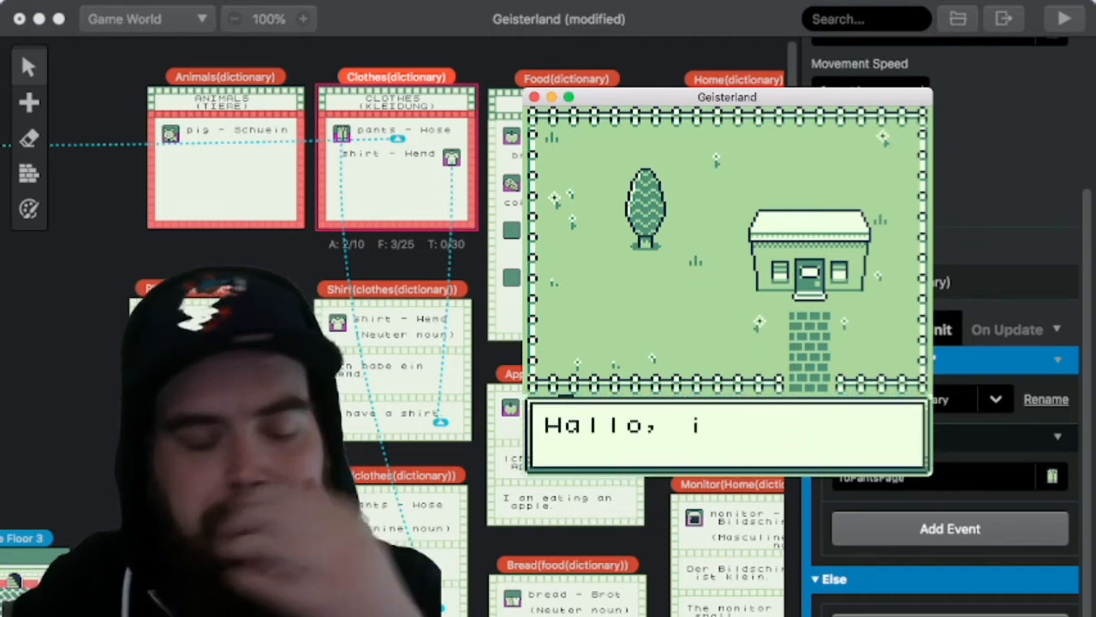
key("z")
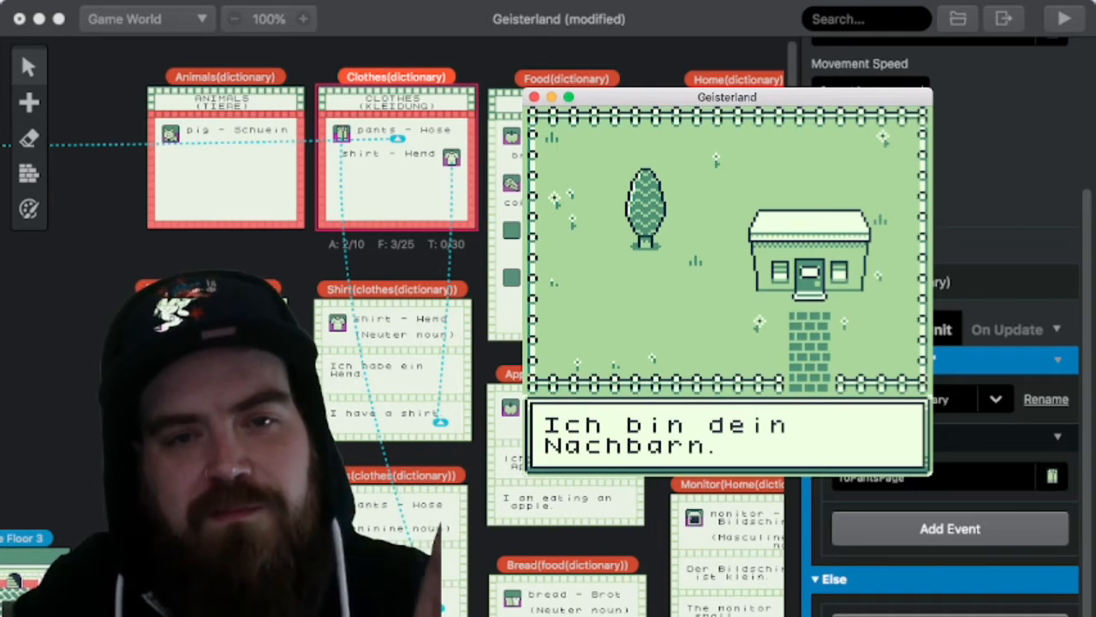
key("z")
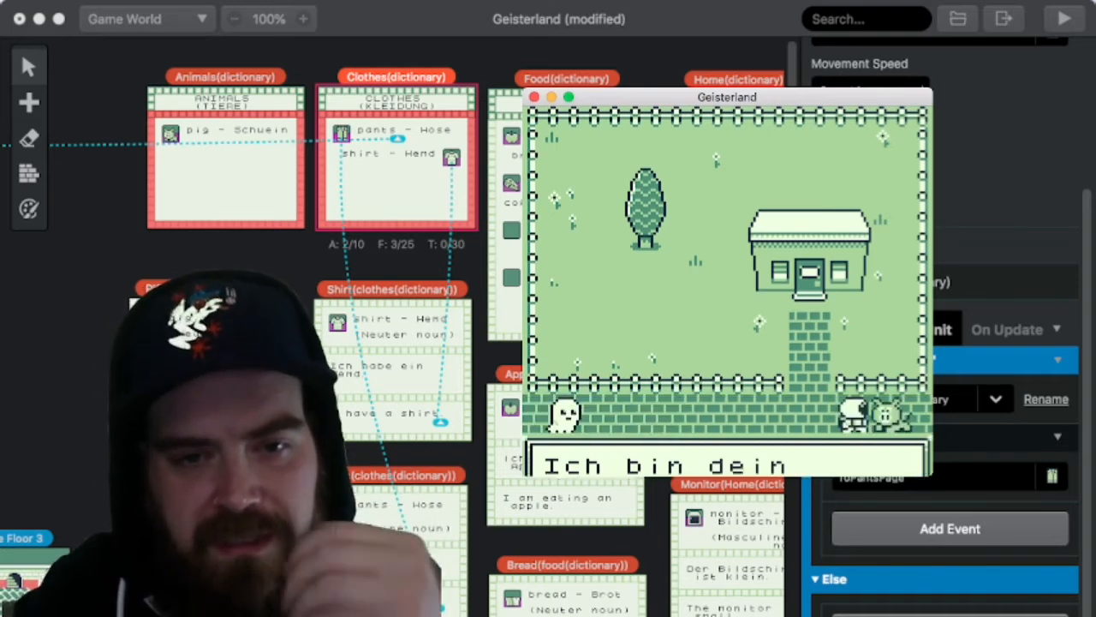
key("z")
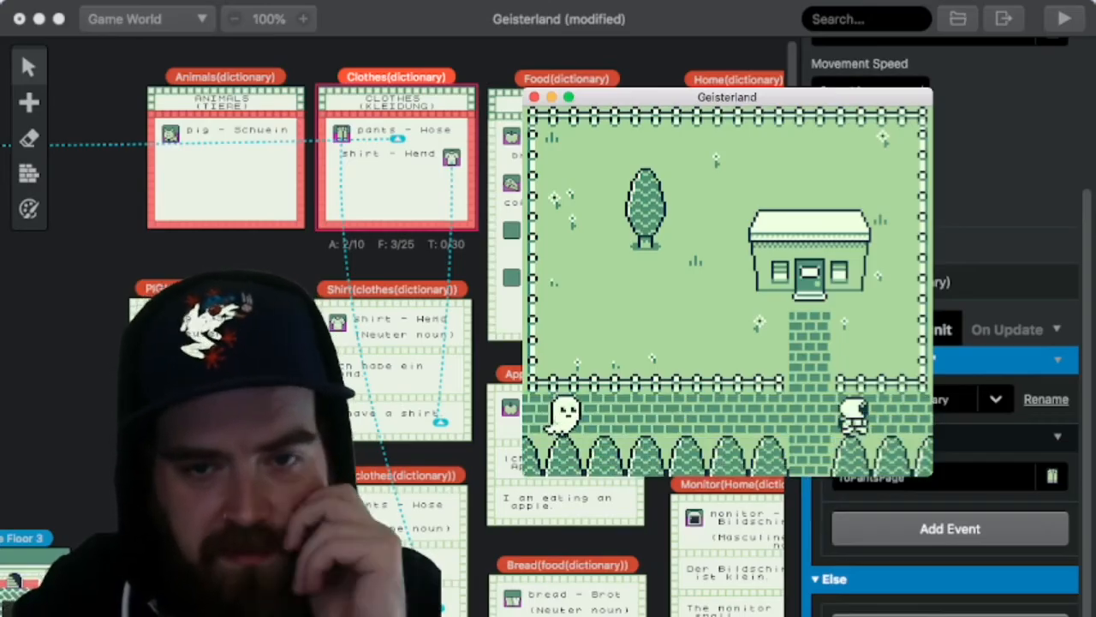
Step: Walk along the brick path toward the ghost and try interacting with it
key("Left")
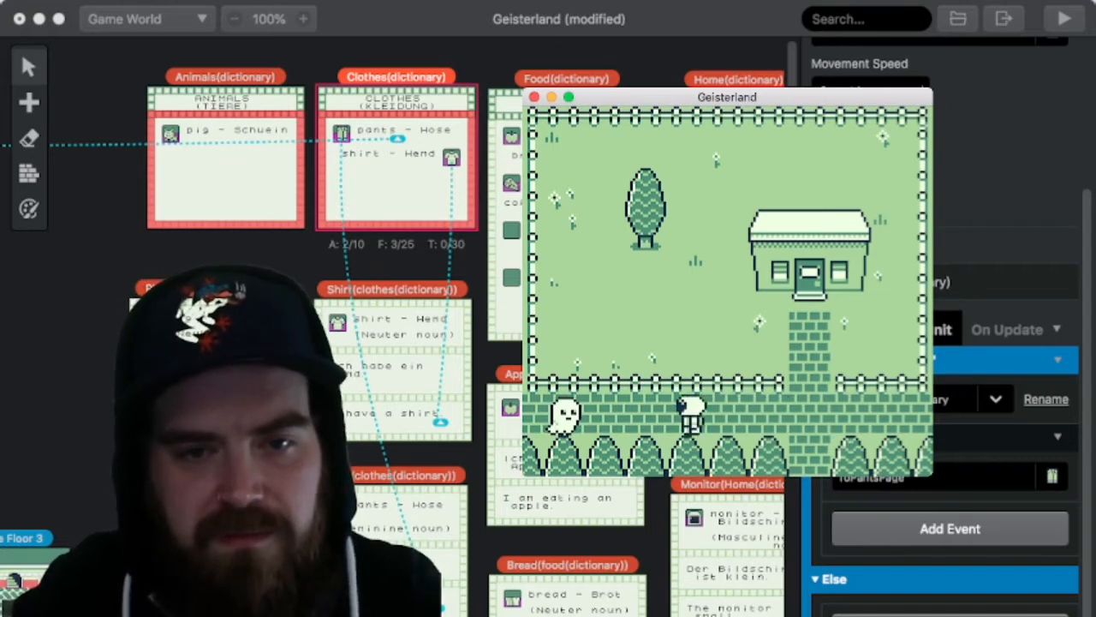
key("z")
key("z")
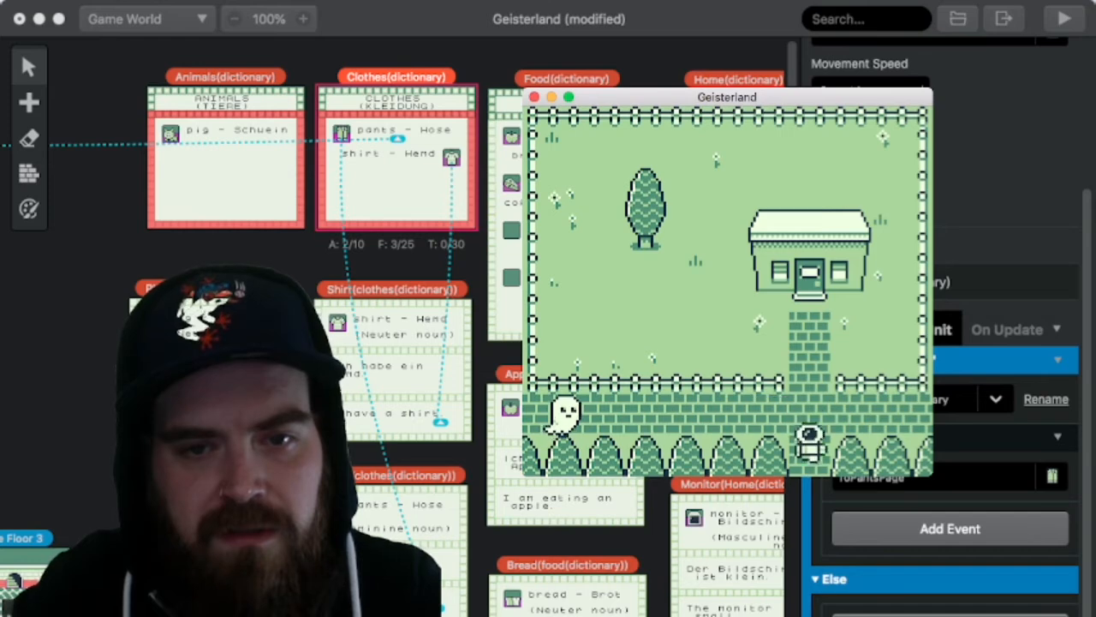
Step: Follow the brick path down into the next area and collect the coin beside it
key("Down")
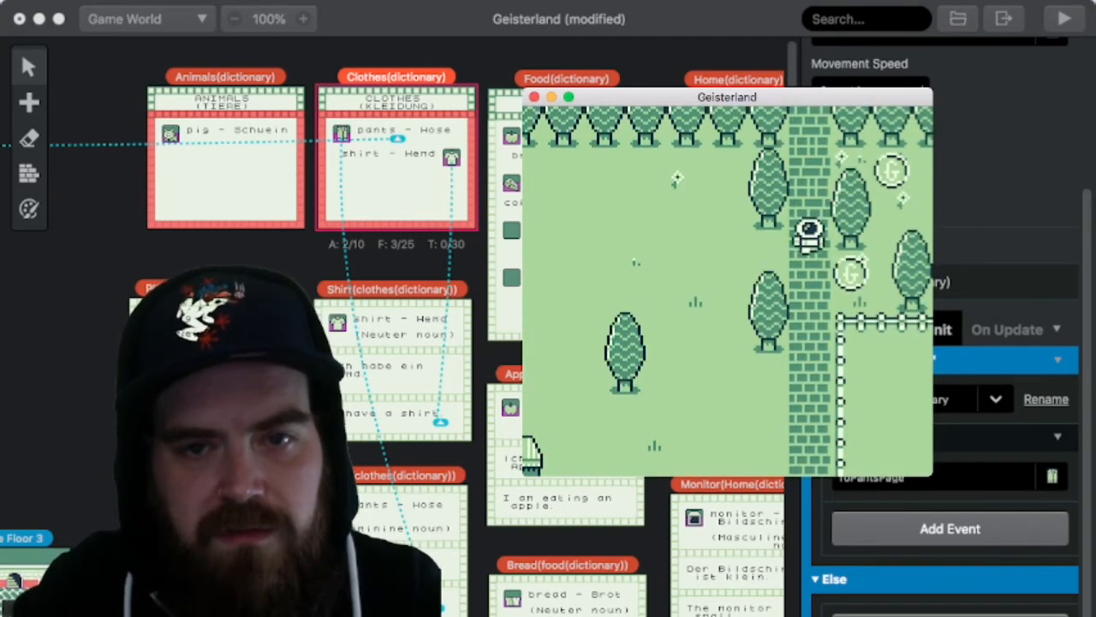
key("z")
key("z")
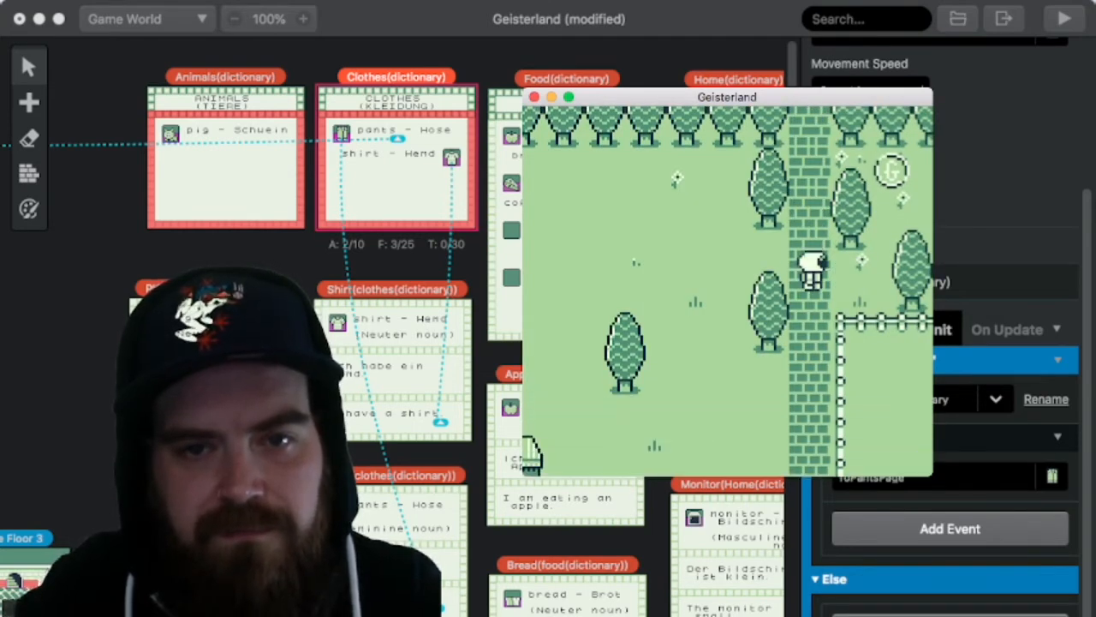
Step: View the DATEN page to check XP and money after collecting the coin, and return to the path
key("Return")
key("Left")
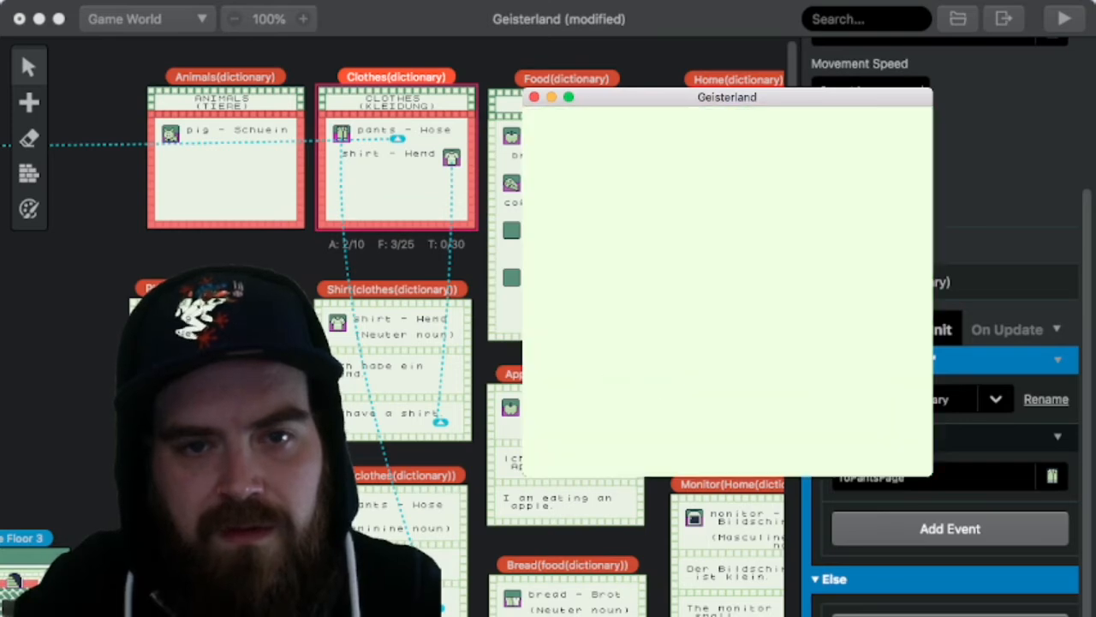
key("z")
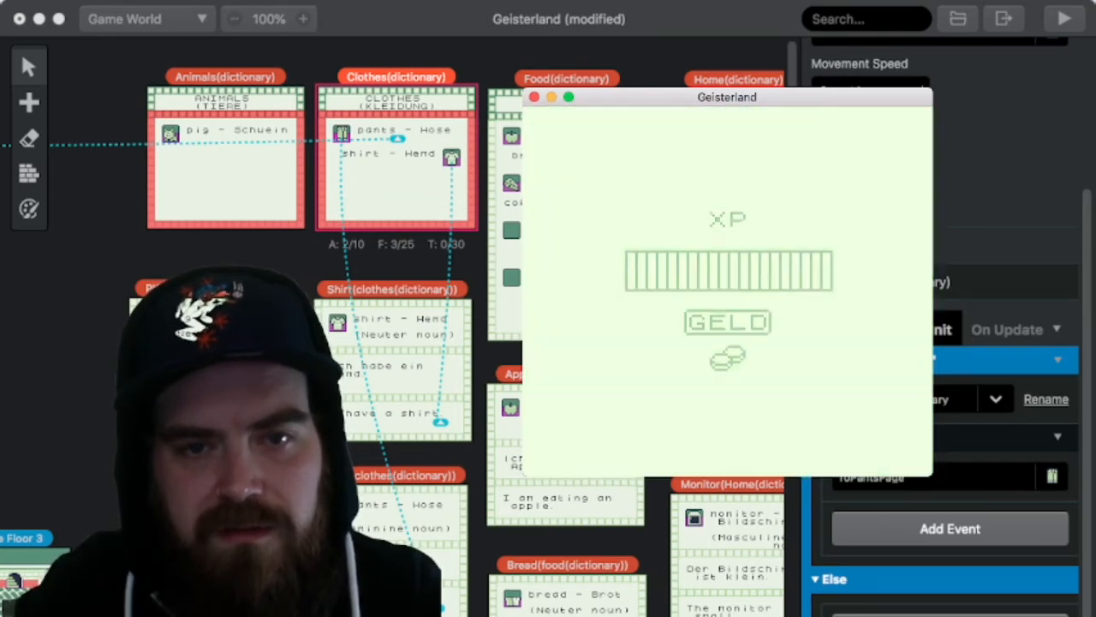
Step: Walk the character down the brick path, past the striped-roof shop, and up to the trees above the lake
key("Down")
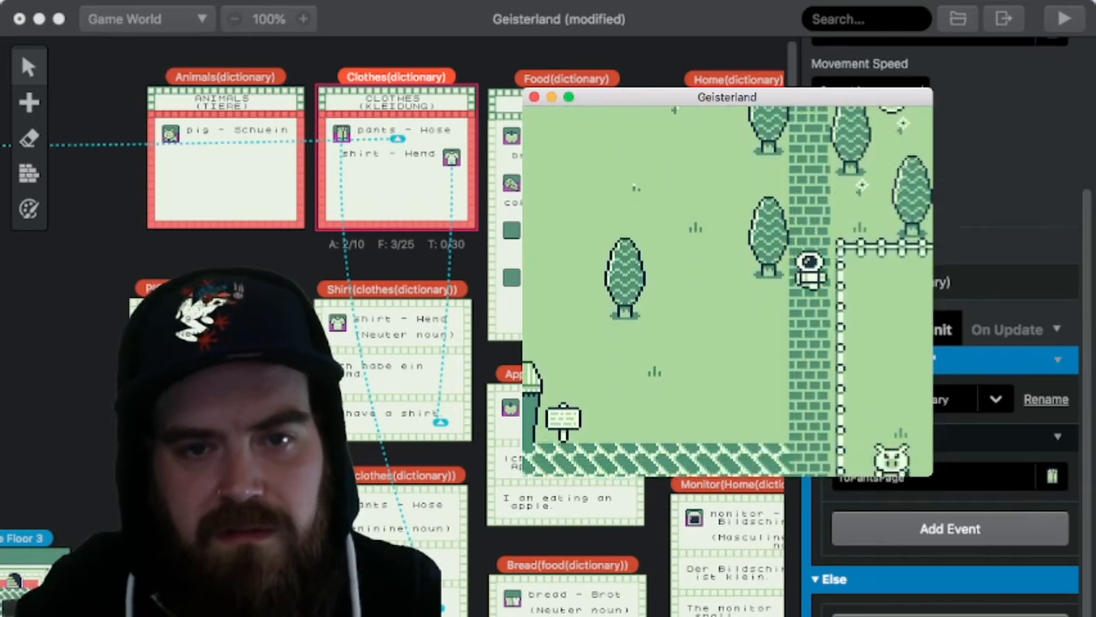
key("Left")
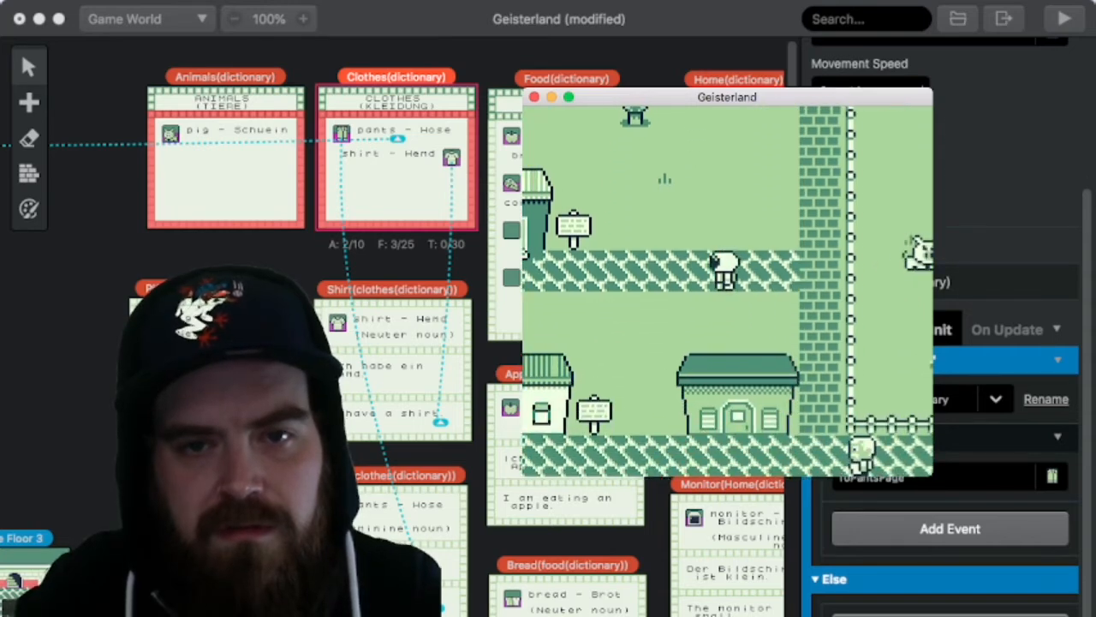
key("Up")
key("Left")
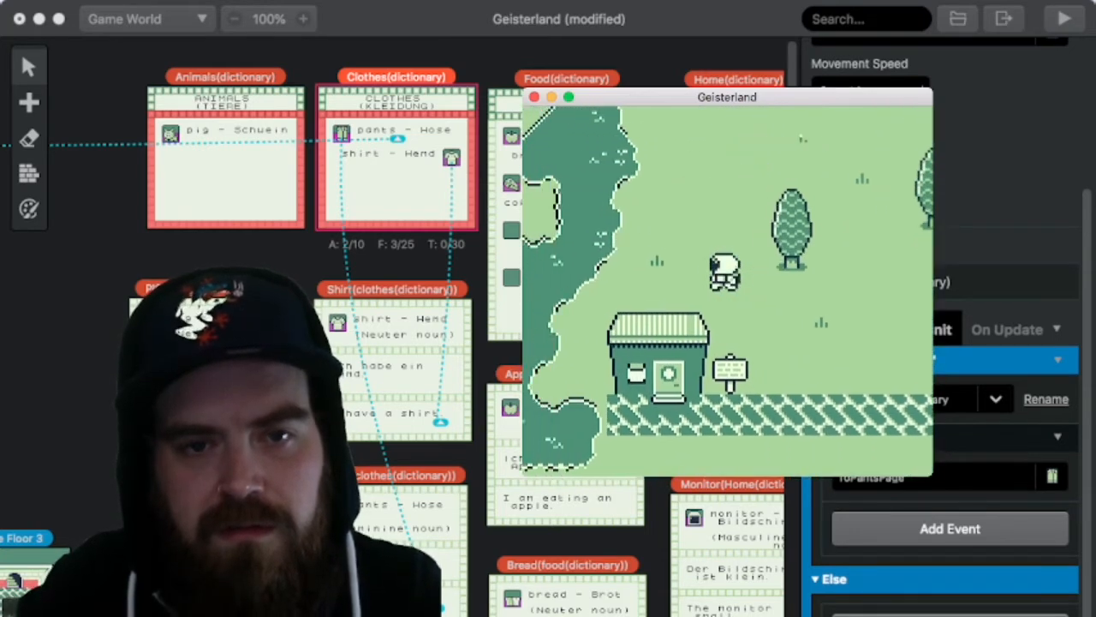
key("Up")
key("Left")
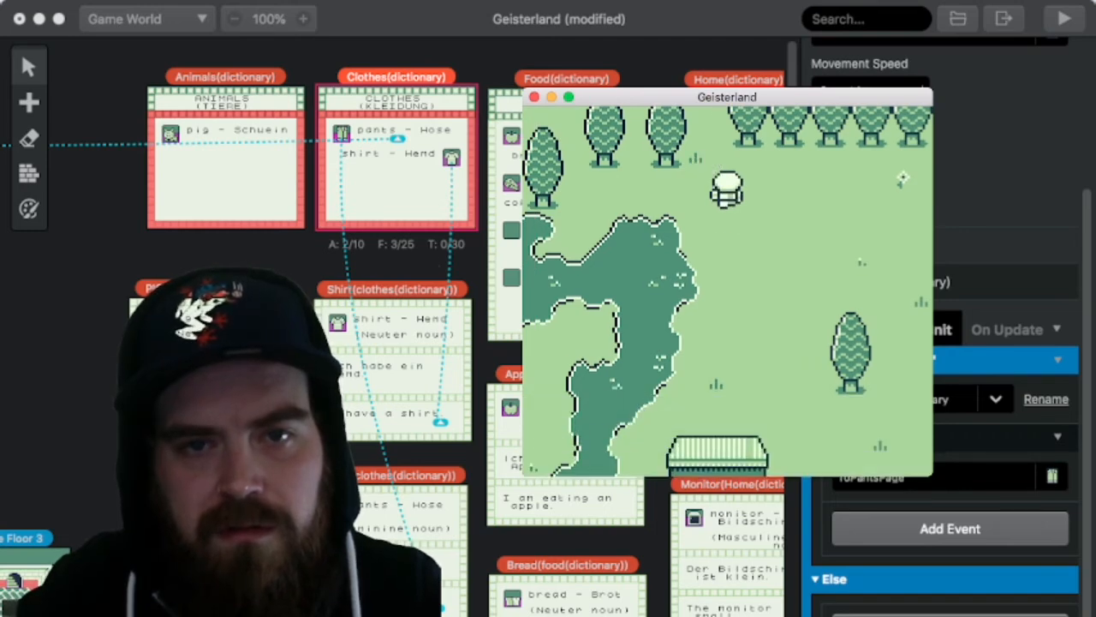
Step: Recheck the XP and money on the DATEN page and return to the lakeside area
key("Return")
key("Left")
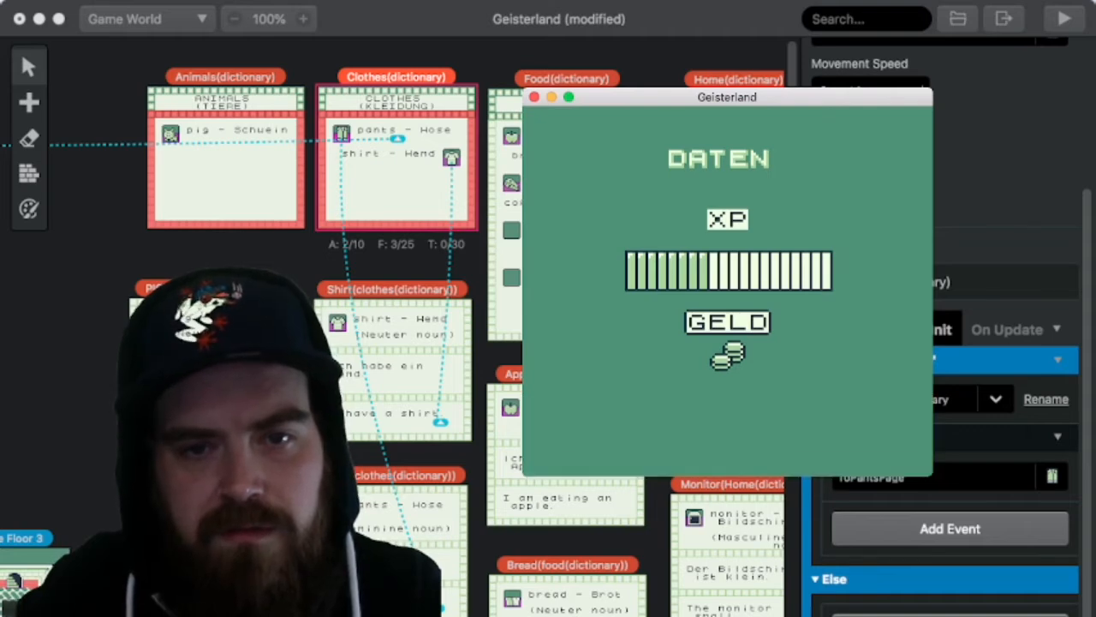
key("x")
key("x")
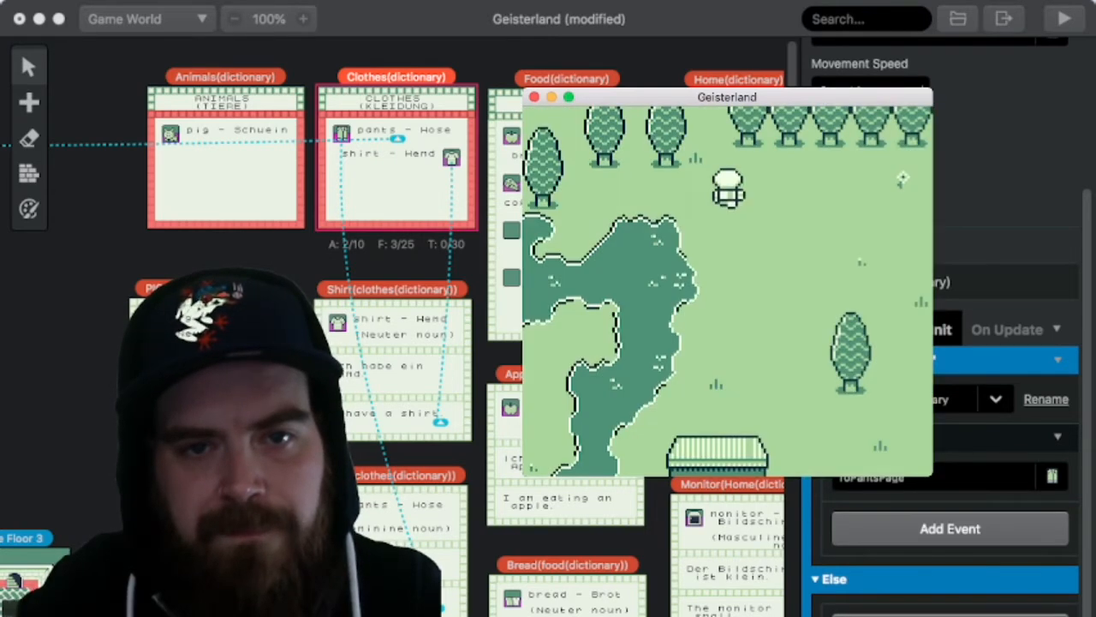
Step: Collect the coin in the cave area beyond the lake and check the XP and money on the DATEN page
key("Left")
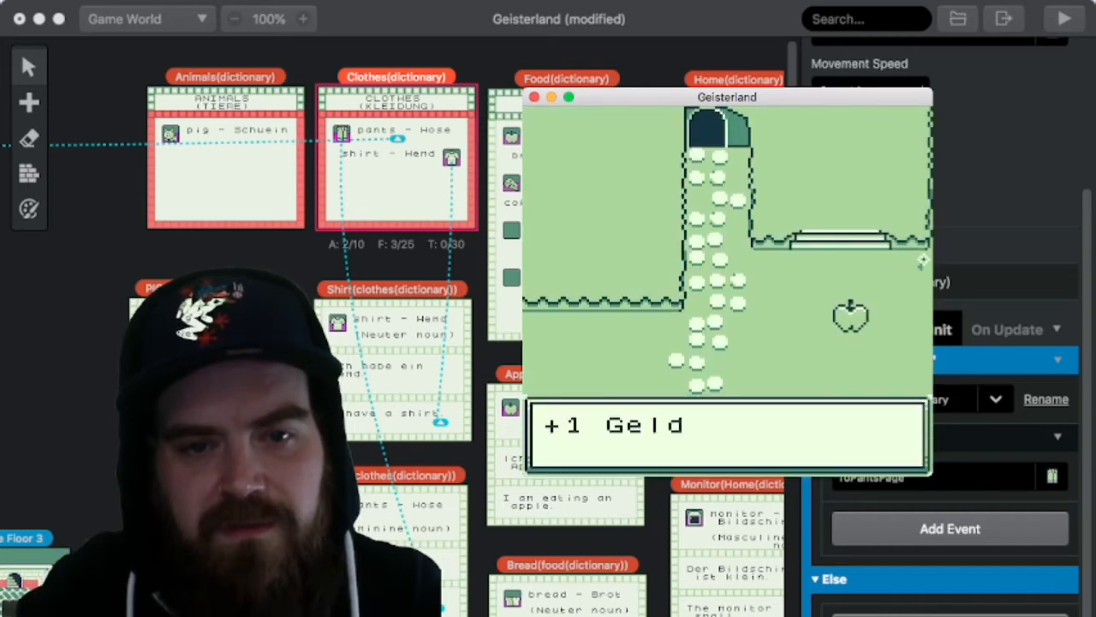
key("x")
key("Return")
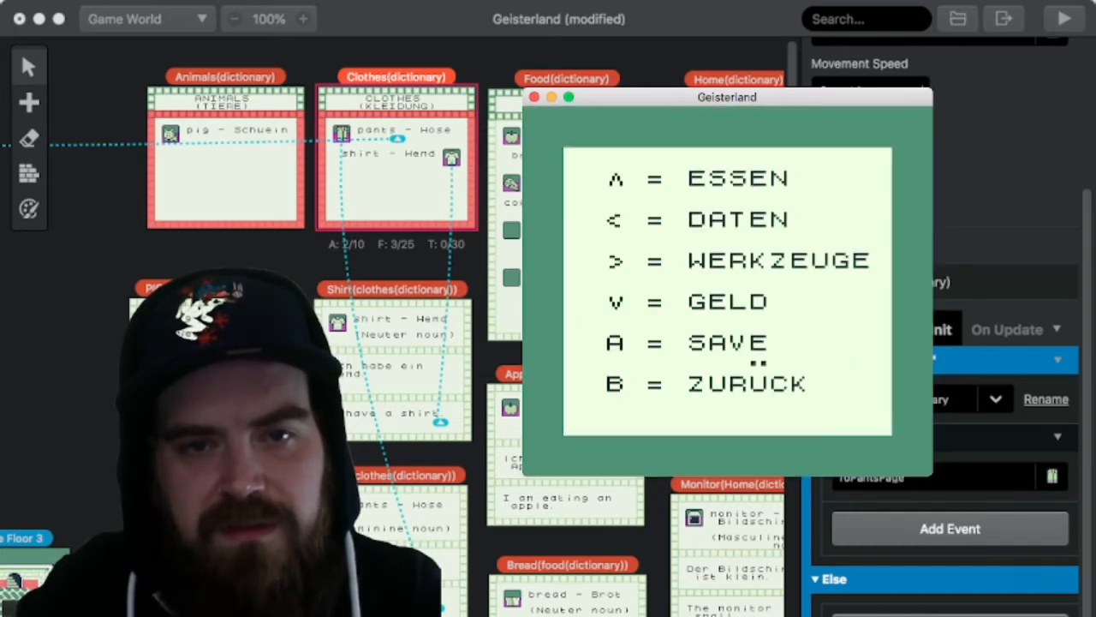
key("Left")
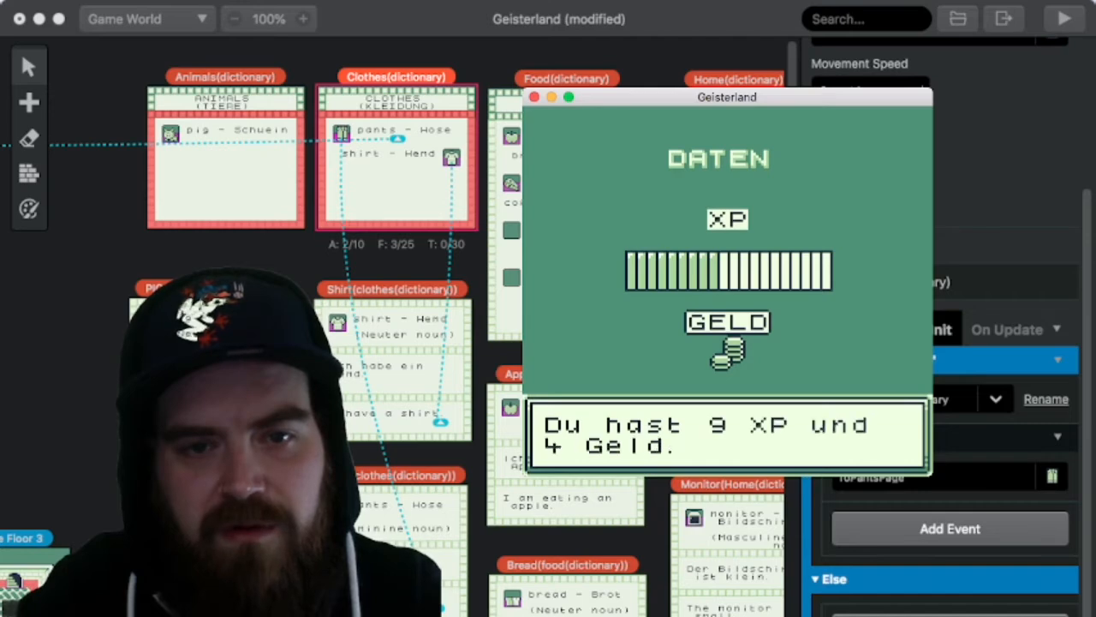
key("z")
key("x")
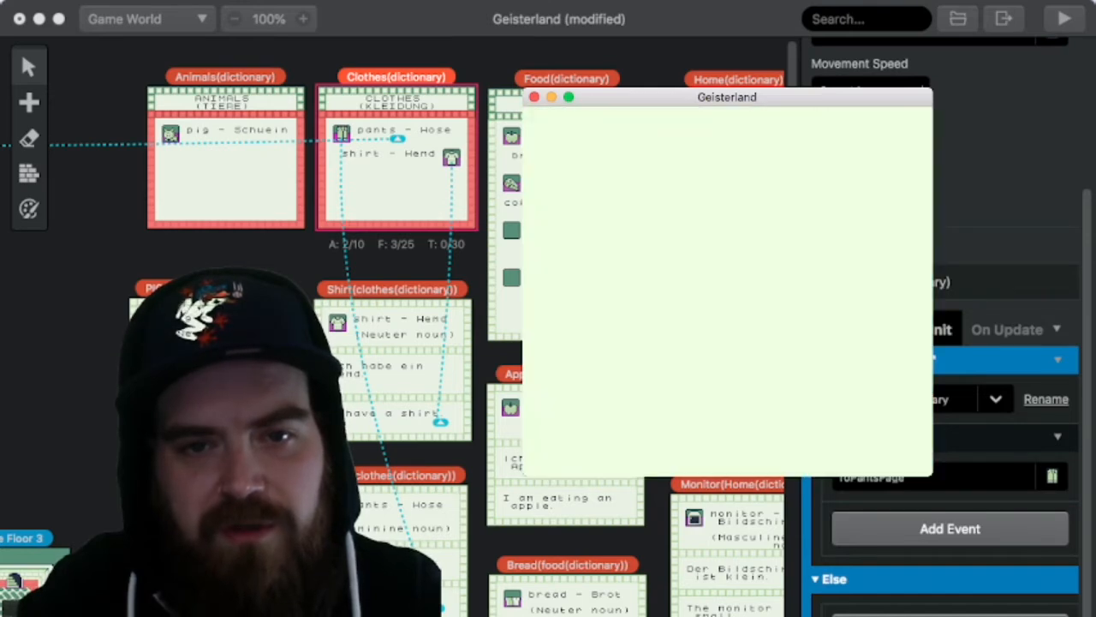
Step: Interact with the apple beside the character near the cave entrance and finish its dialogue
key("z")
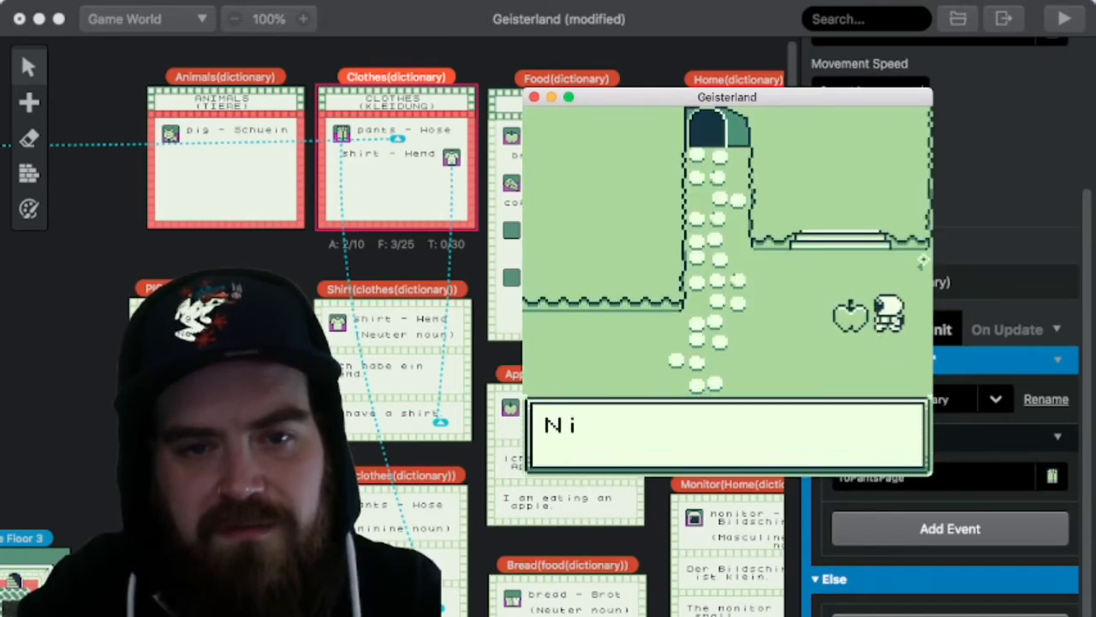
key("z")
key("z")
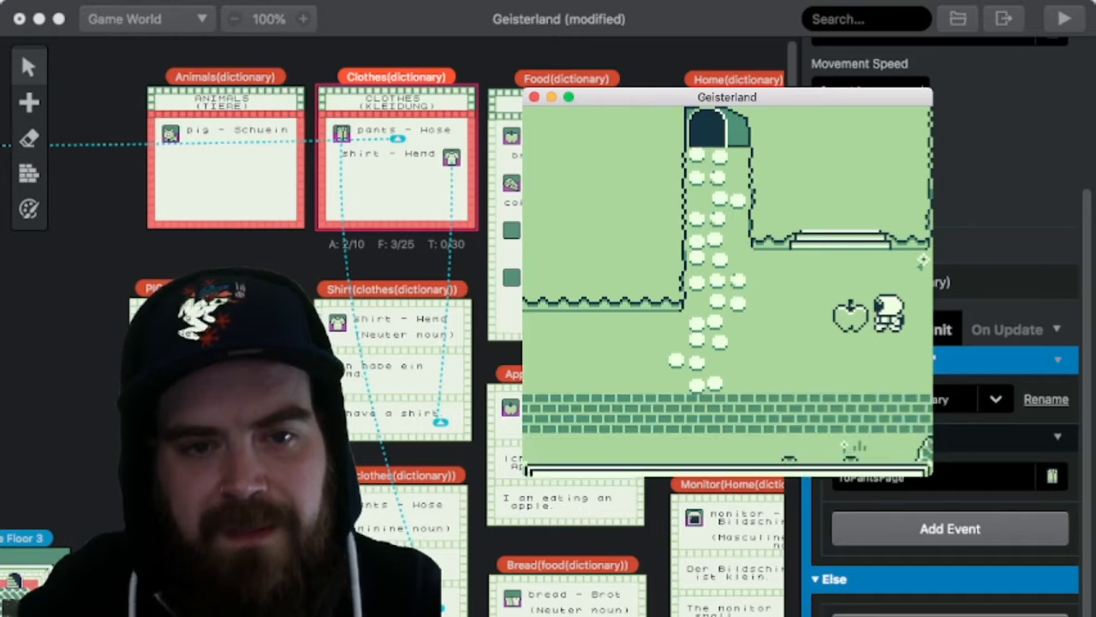
Step: Walk the character up past the cave into the gap between the trees and collect the forest coin
key("Up")
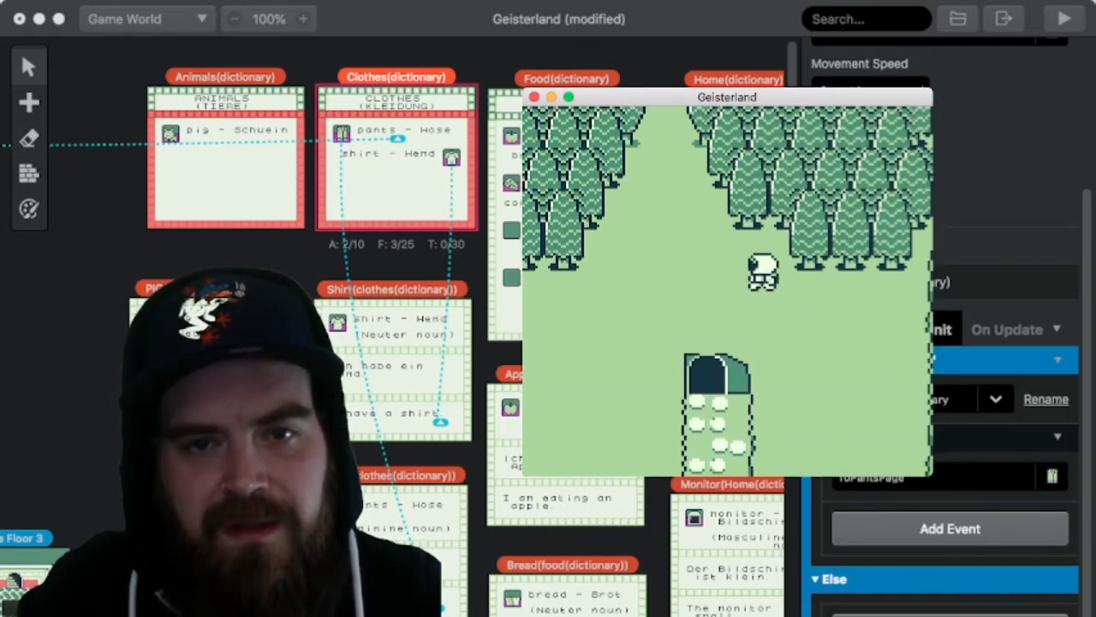
key("Up")
key("Left")
key("Up")
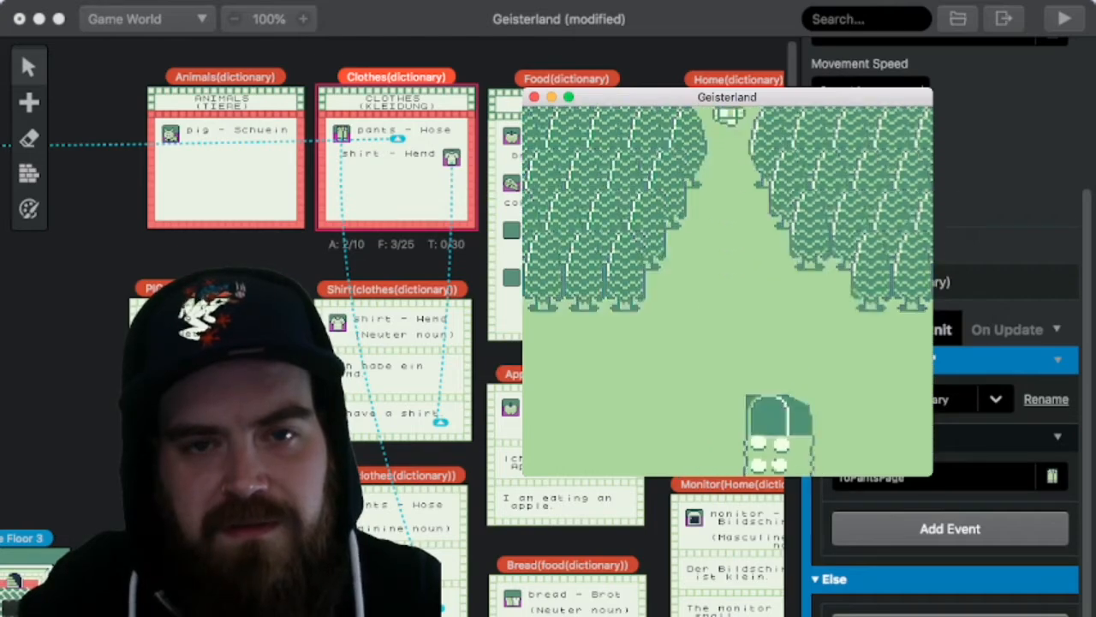
key("z")
key("z")
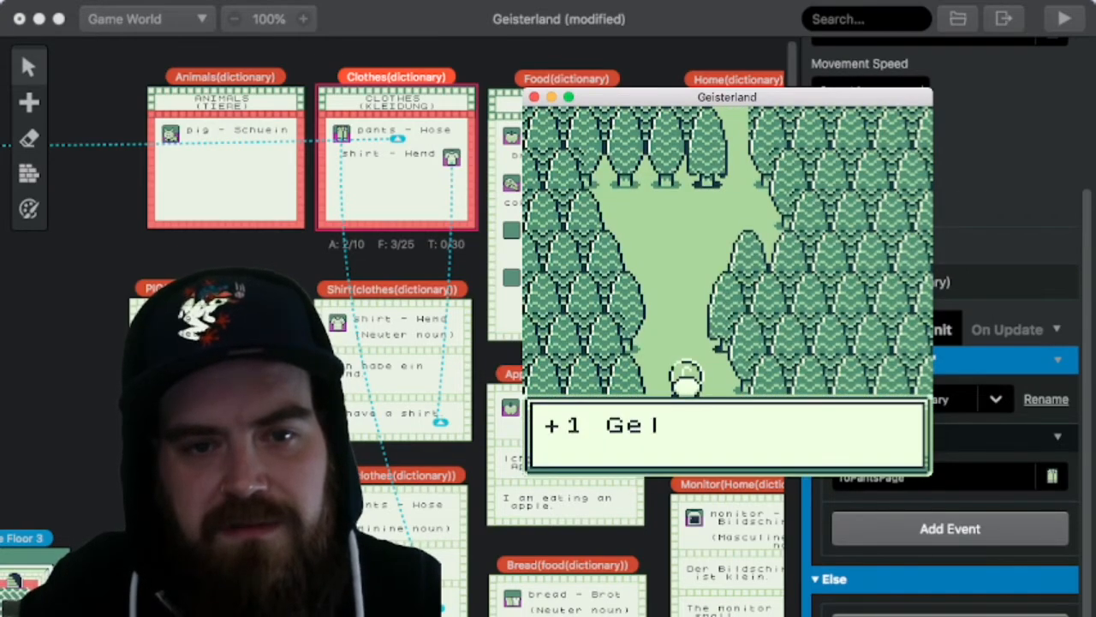
Step: Leave the forest and collect the coin at the upper end of the light brick path
key("Down")
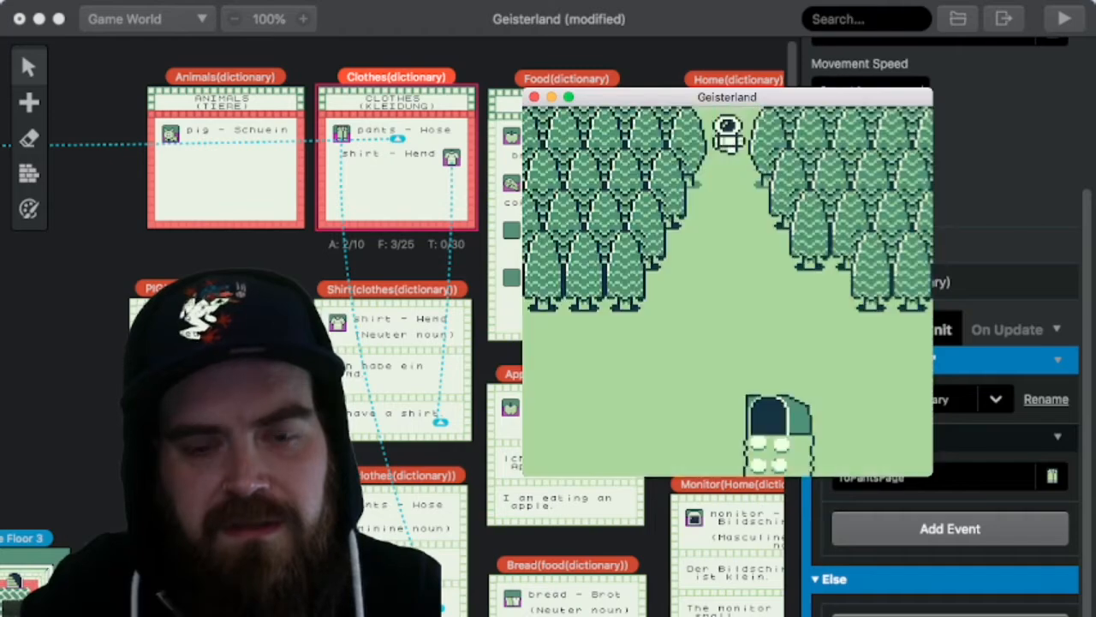
key("Down")
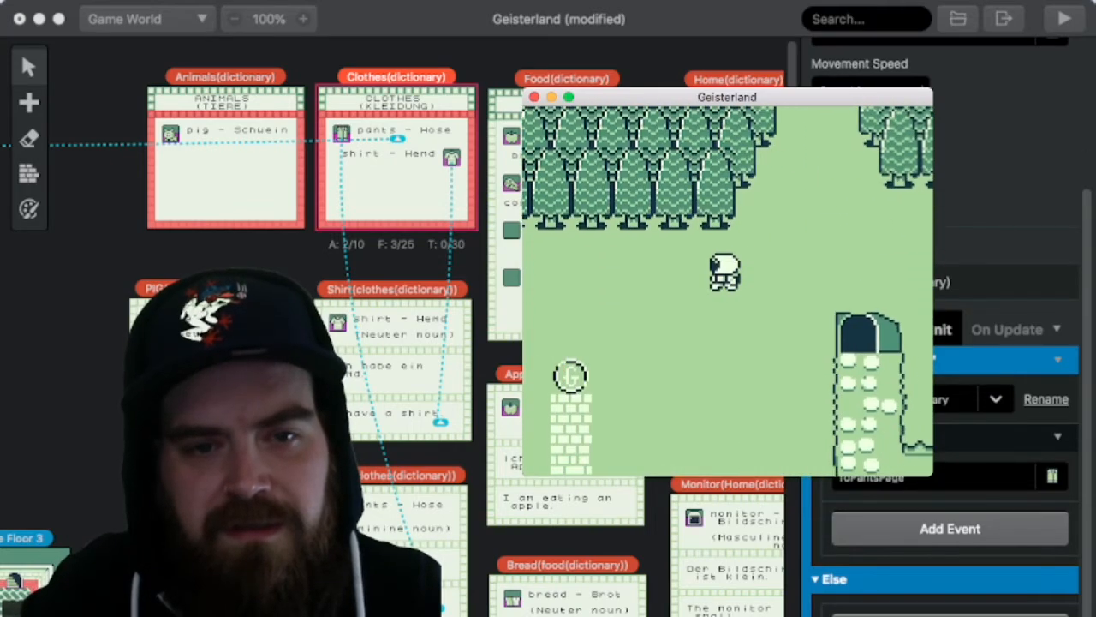
key("Left")
key("z")
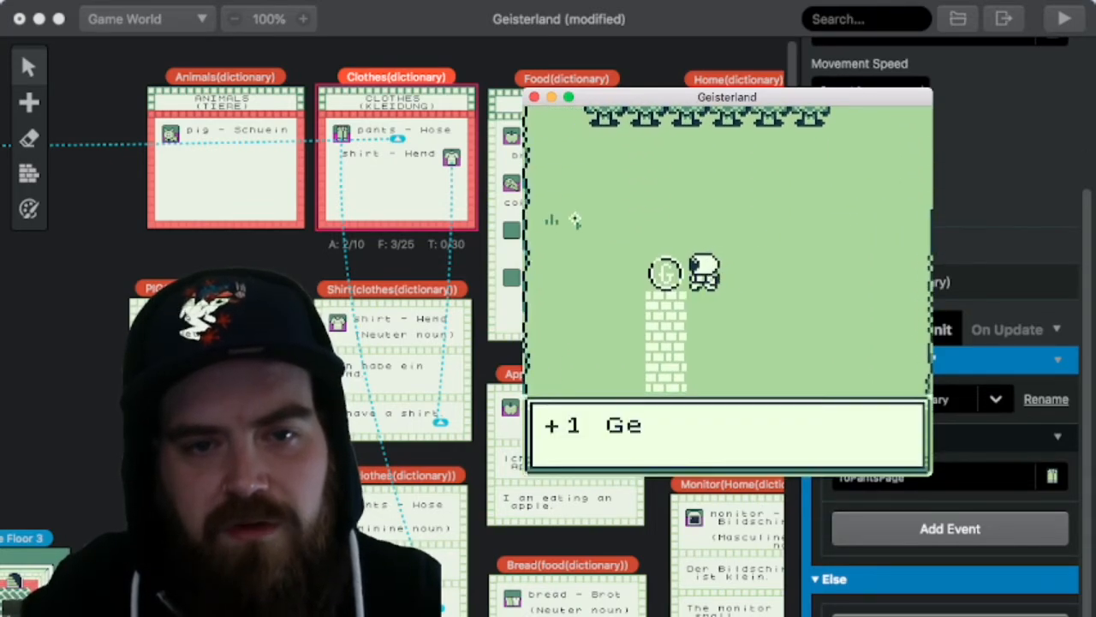
key("z")
Step: Walk the character down the brick path and past the lake to the lower road between the two shop buildings
key("Down")
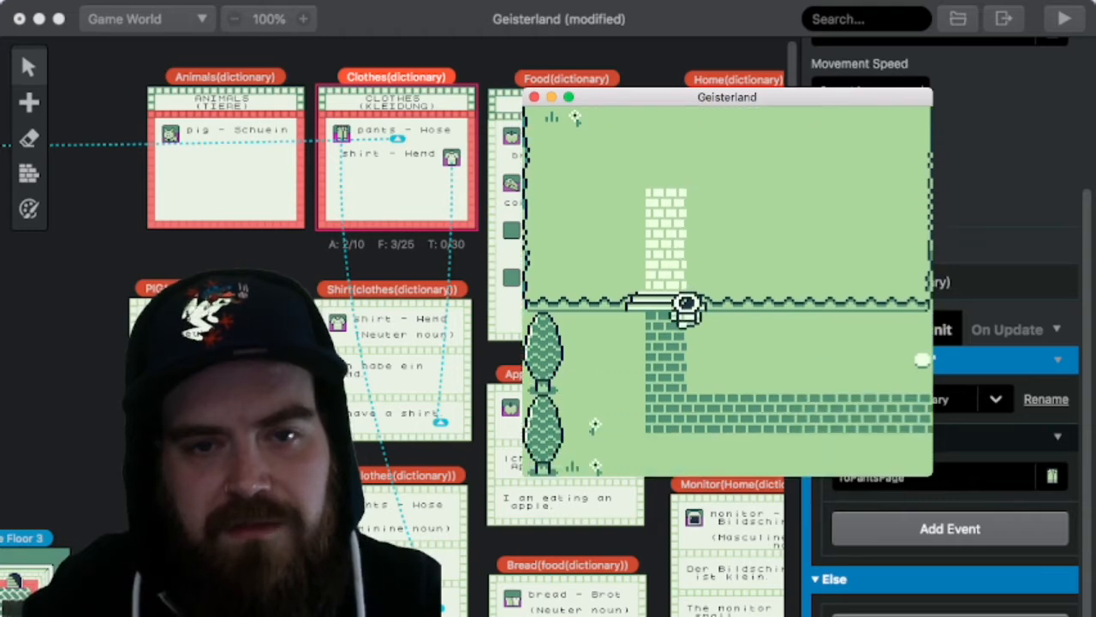
key("Right")
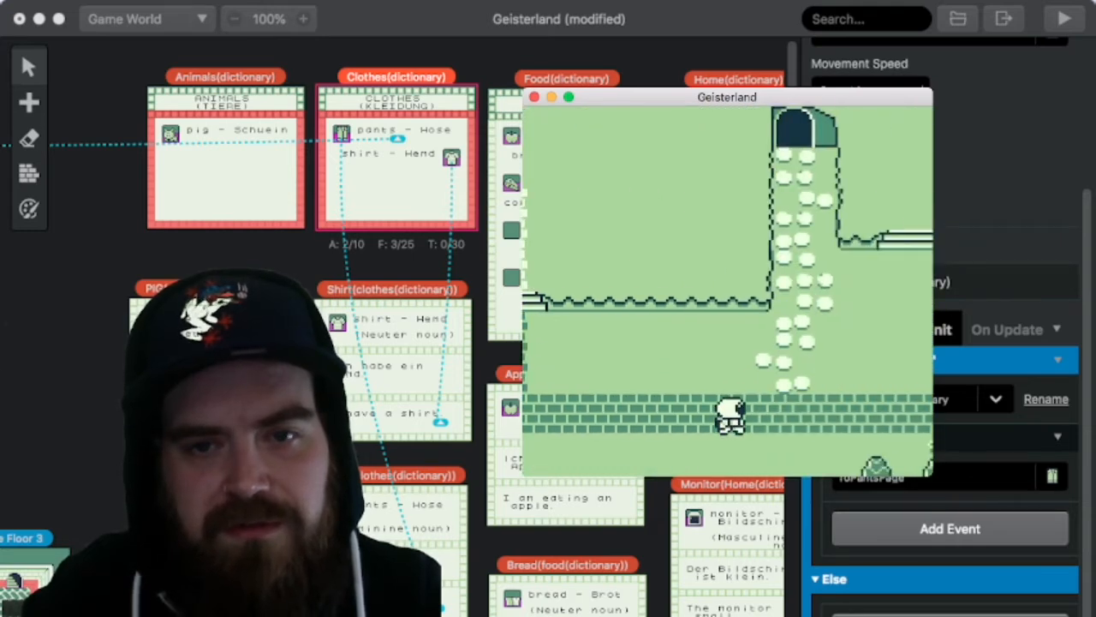
key("Right")
key("Down")
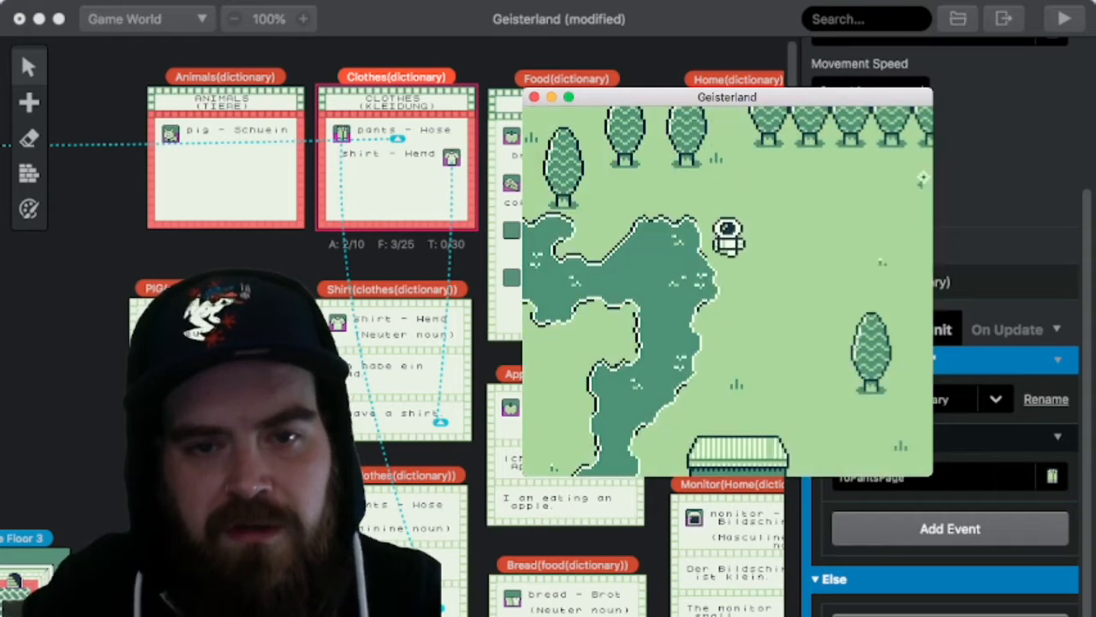
key("Down")
key("Right")
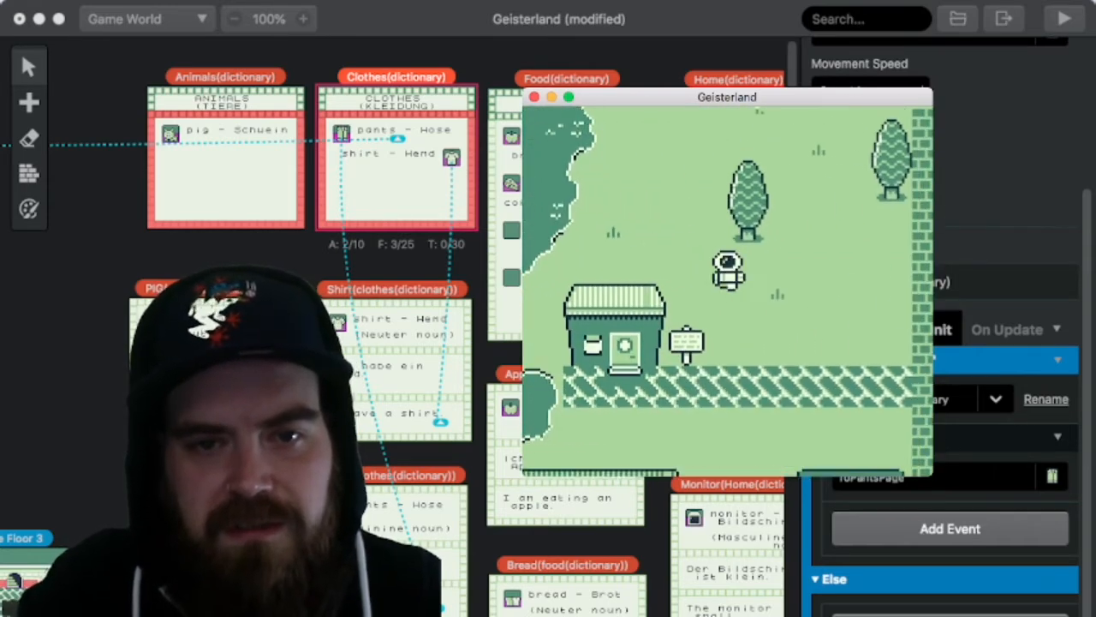
key("Down")
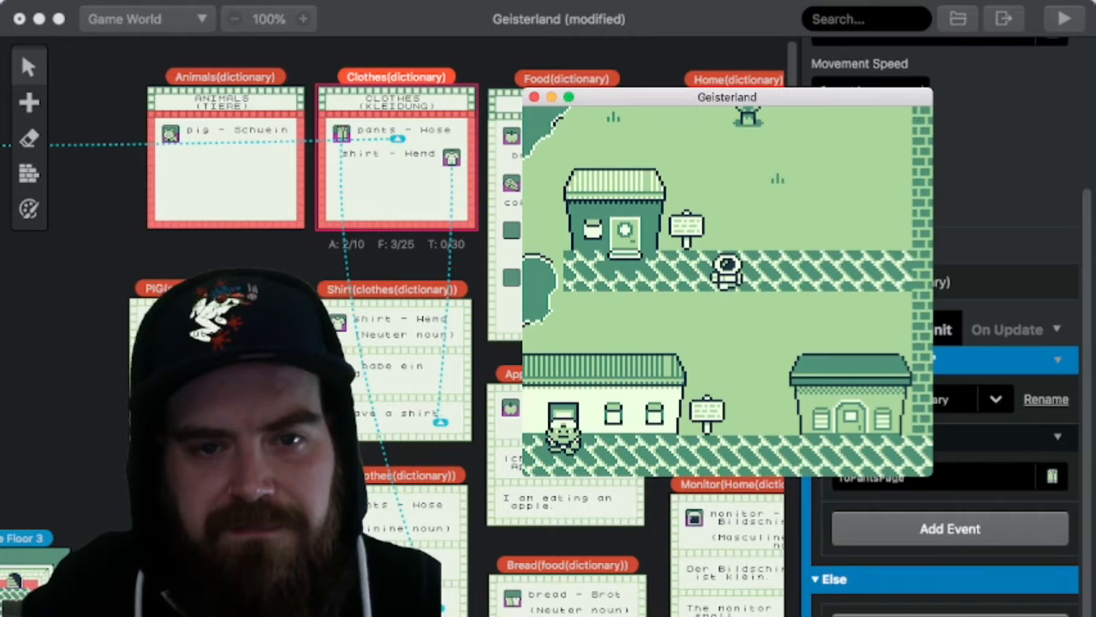
key("Down")
Step: Check the XP and money on the DATEN page after collecting both coins, and return to the shop road
key("Return")
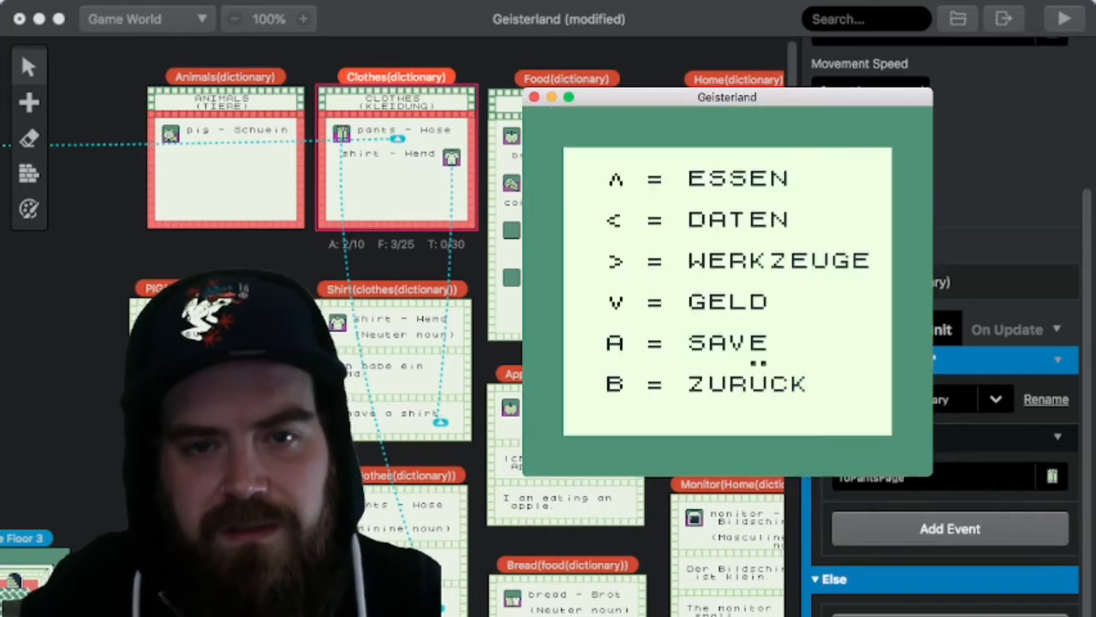
key("Left")
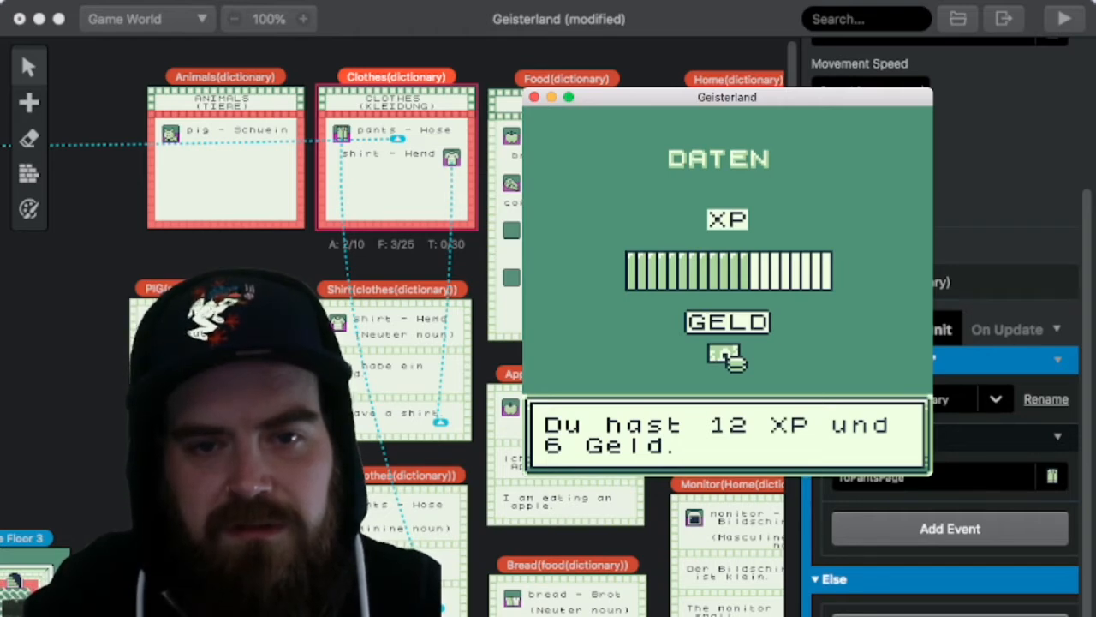
key("z")
key("x")
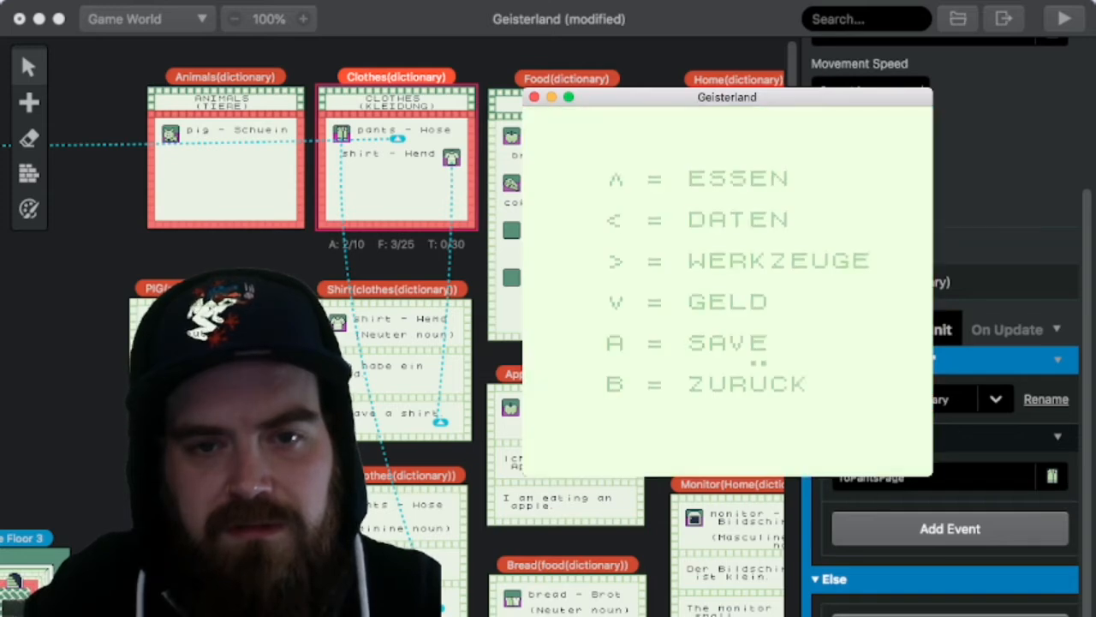
key("x")
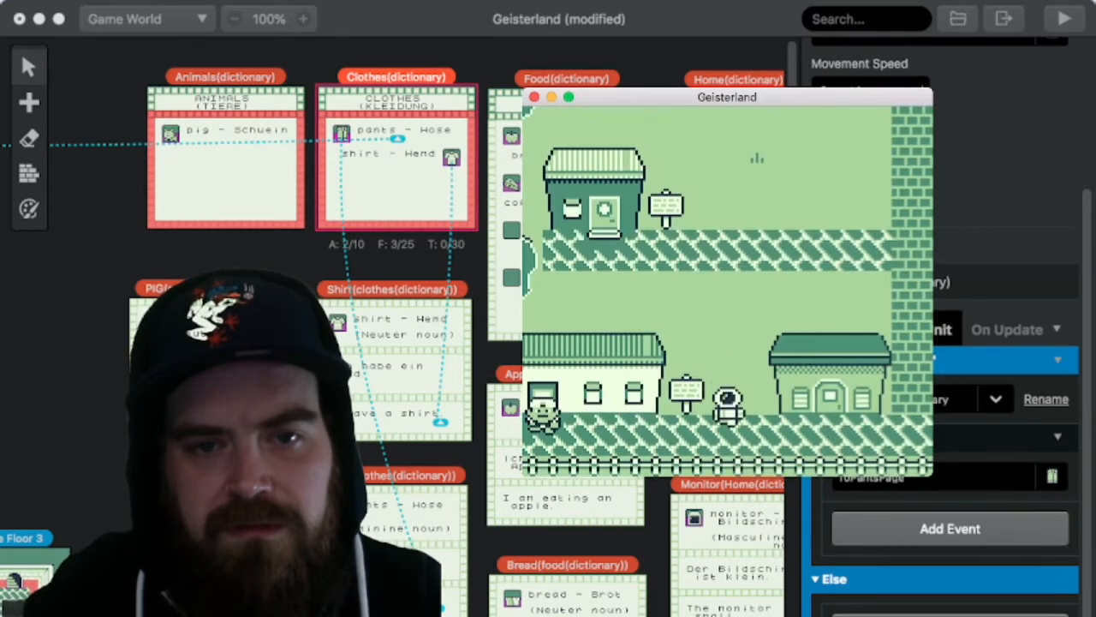
Step: Talk to the character blocking the long building's door and complete the bread dialogue to clear the entrance
key("Left")
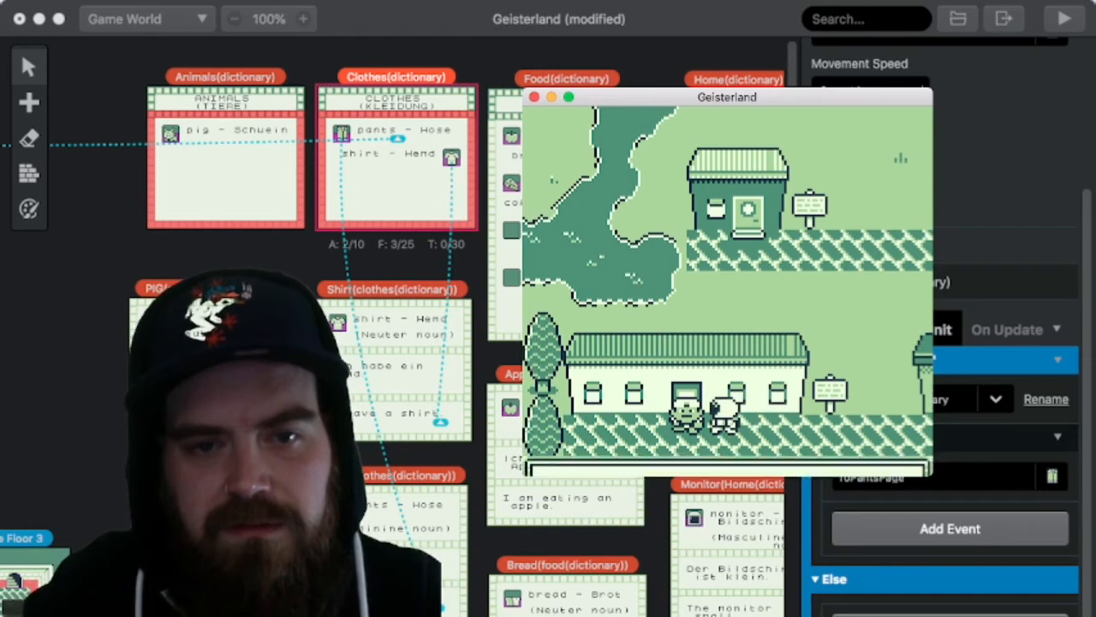
key("z")
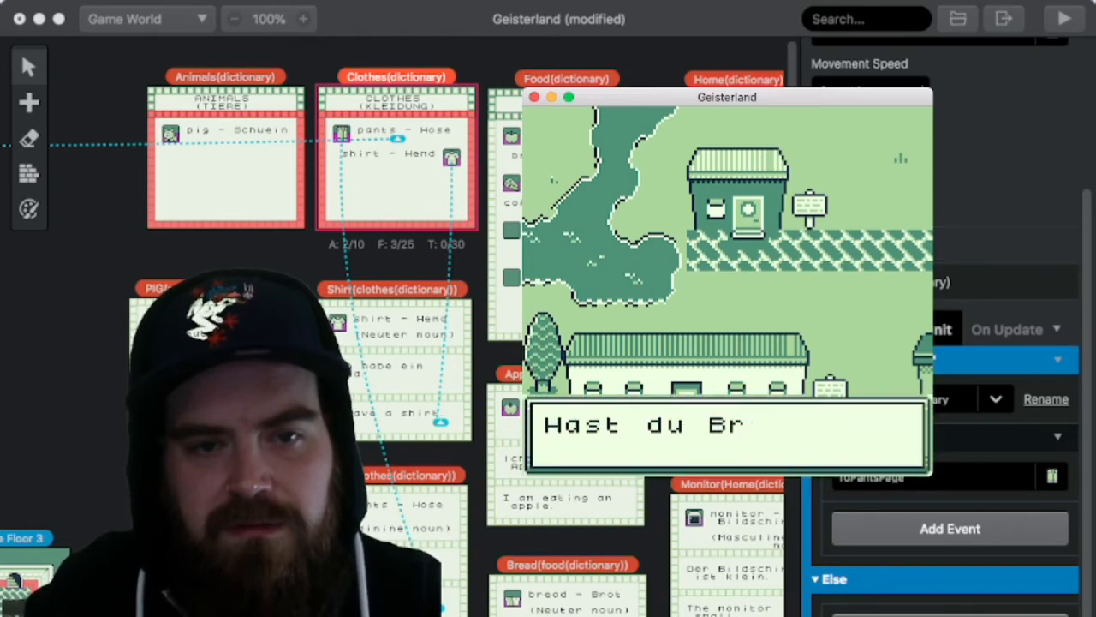
key("z")
key("z")
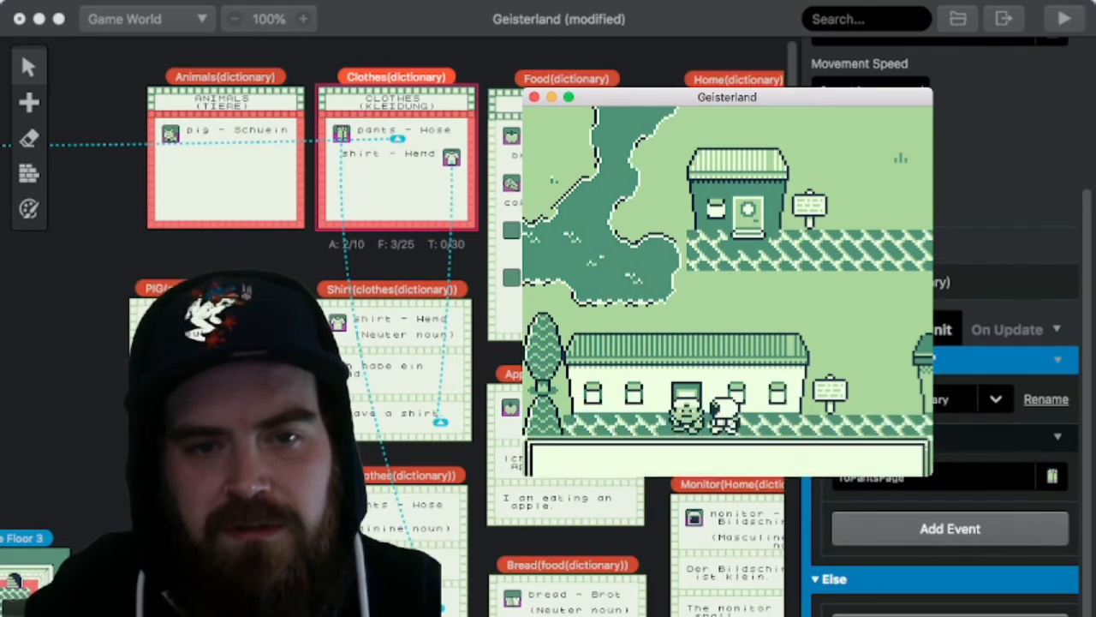
key("z")
key("z")
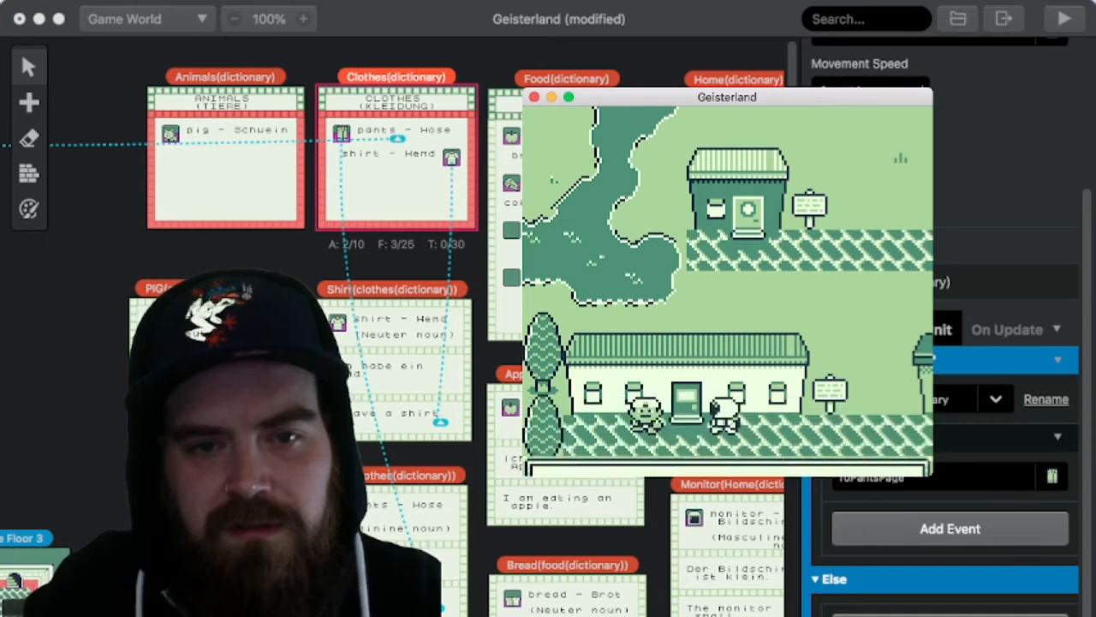
key("z")
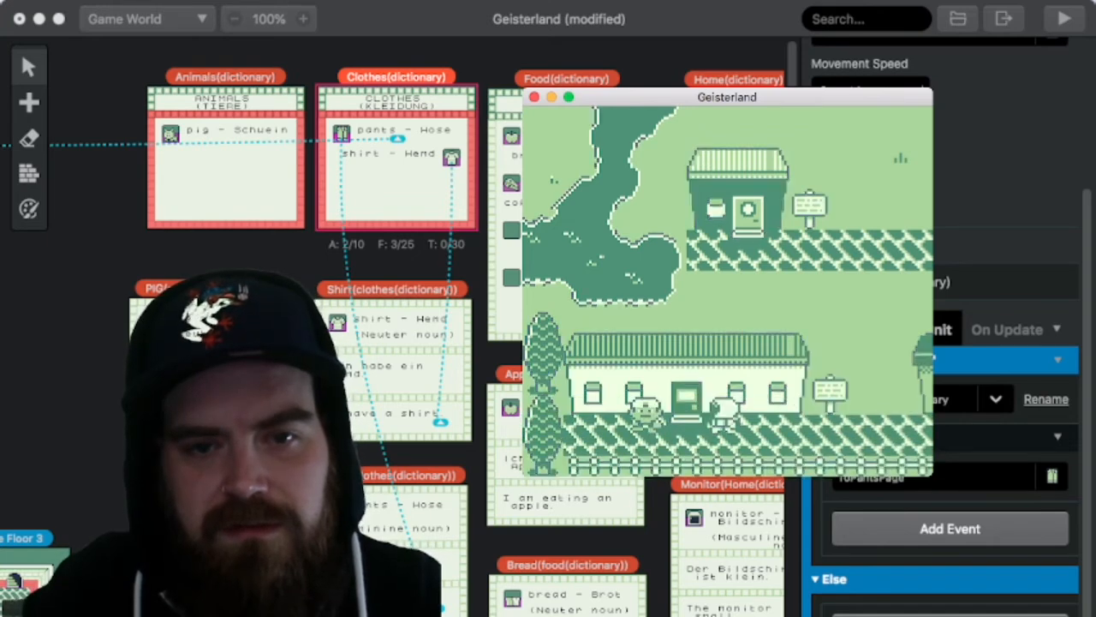
Step: Open the DATEN page to check XP and money after the bread dialogue, and return to the building's entrance
key("Return")
key("Left")
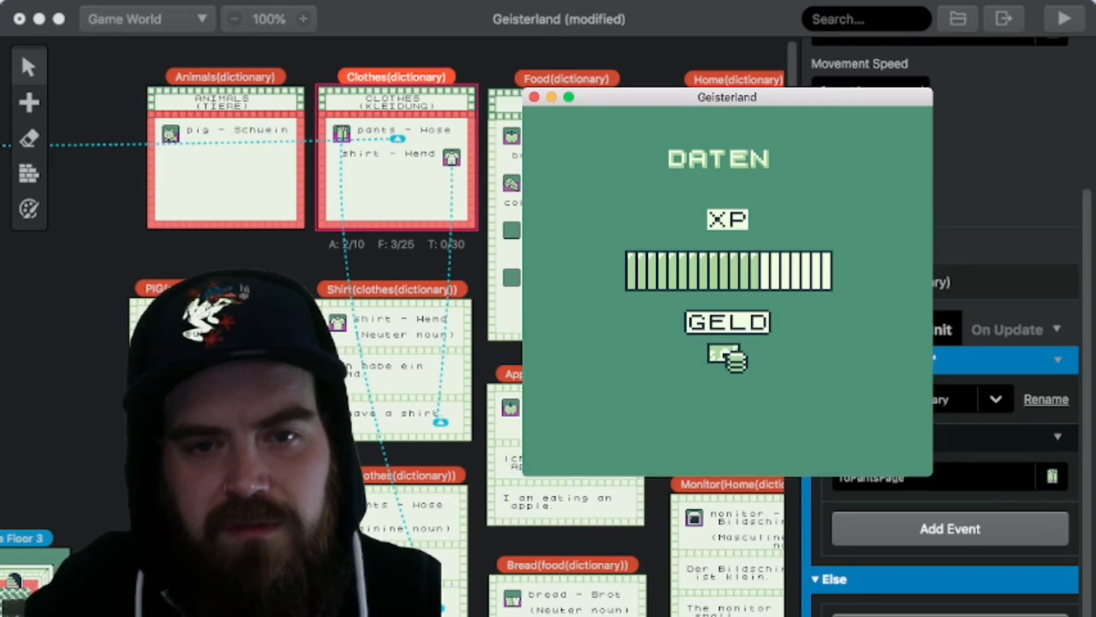
key("x")
key("x")
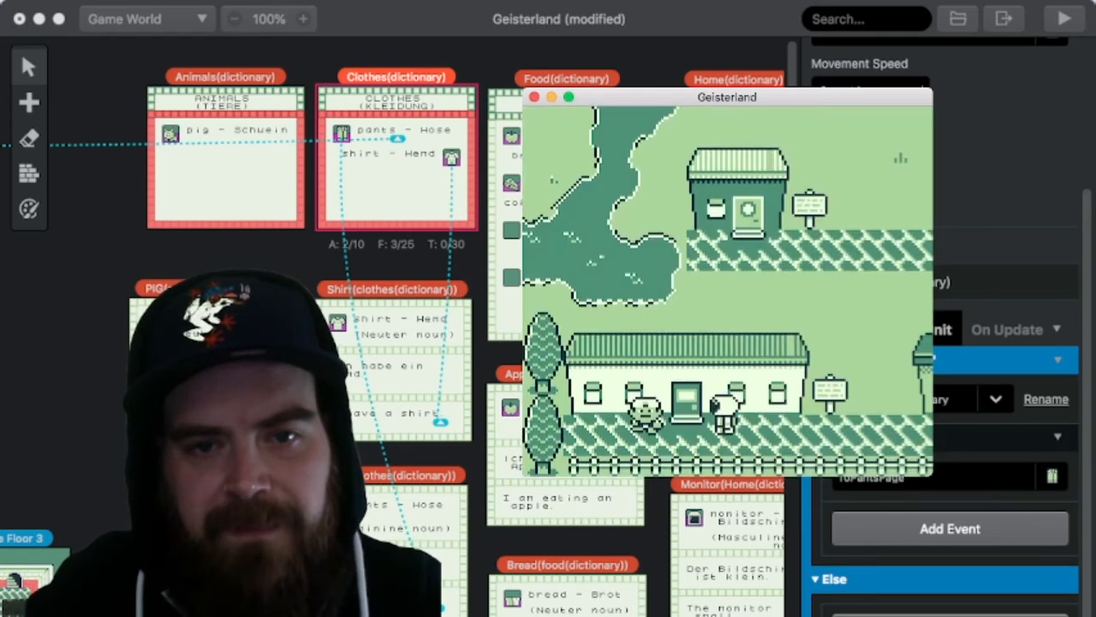
Step: Enter the food store and buy the item beside the egg and the apple from their tables
key("Up")
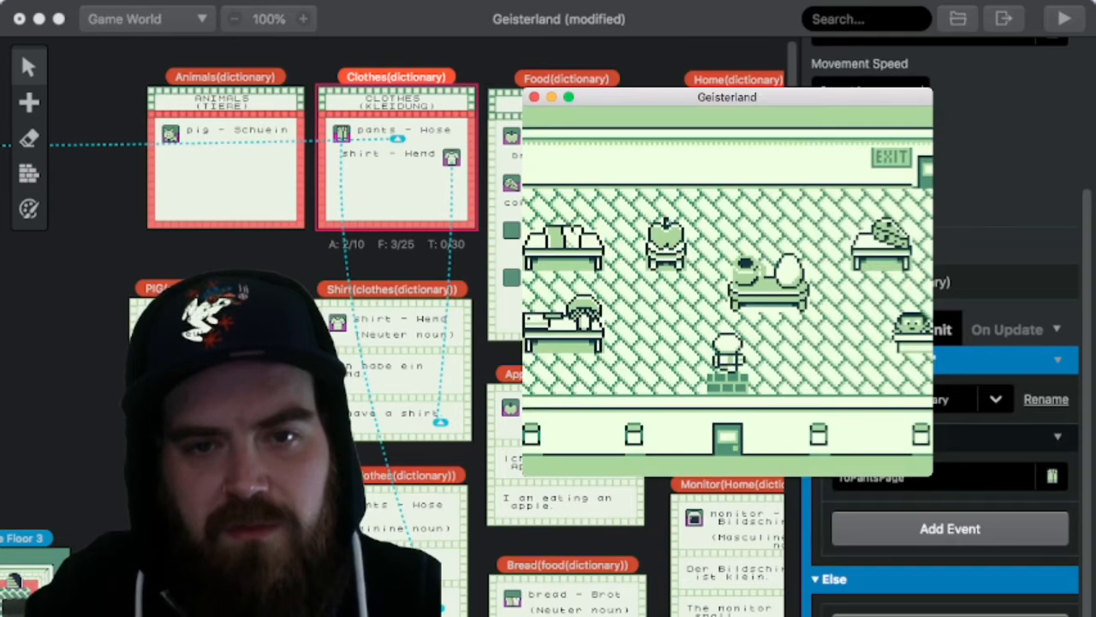
key("Up")
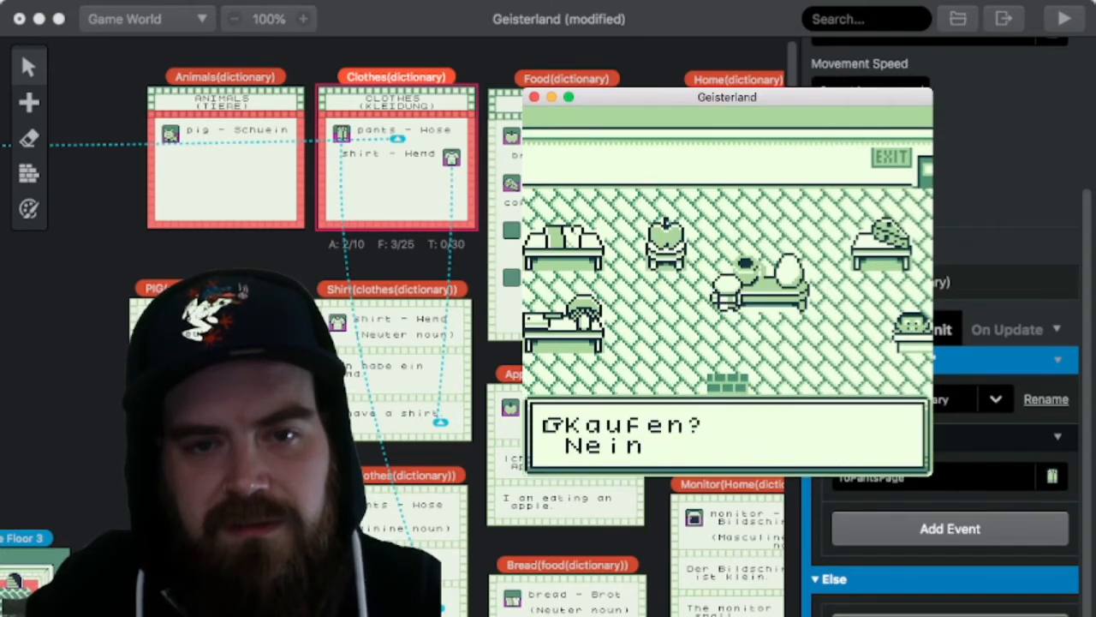
key("Left")
key("Up")
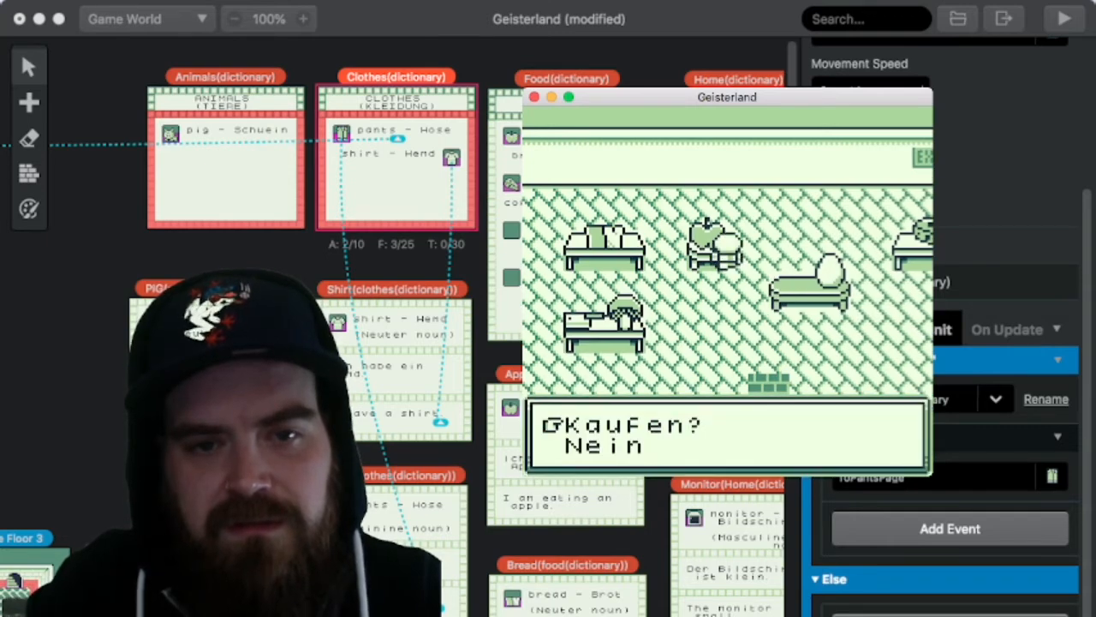
key("z")
Step: Check the XP and money on the DATEN page after the two food purchases, and return to the store
key("Return")
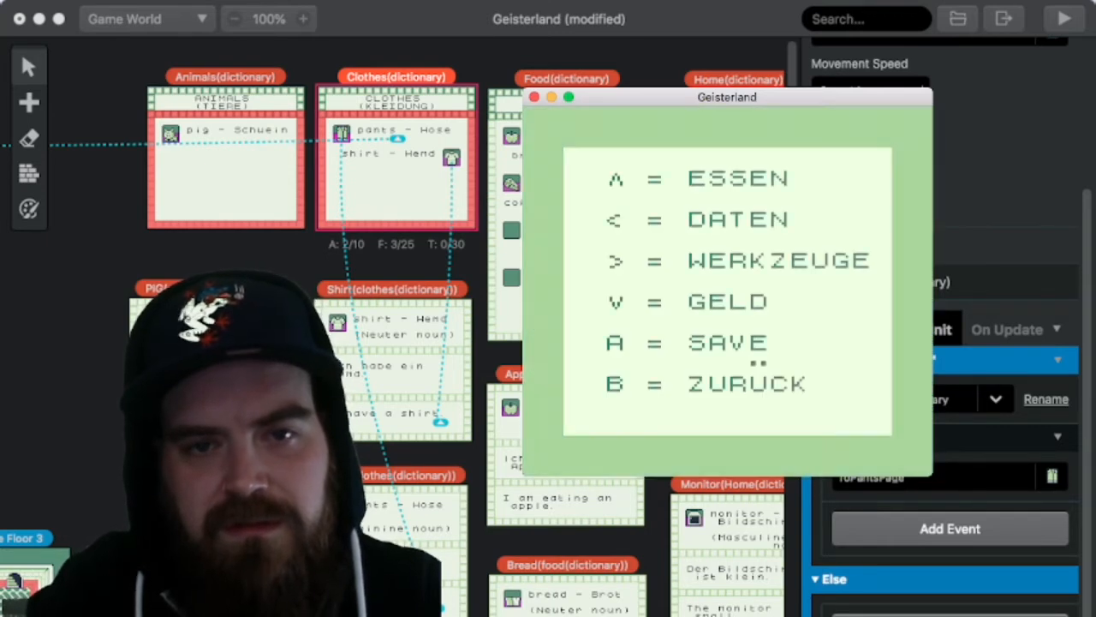
key("Left")
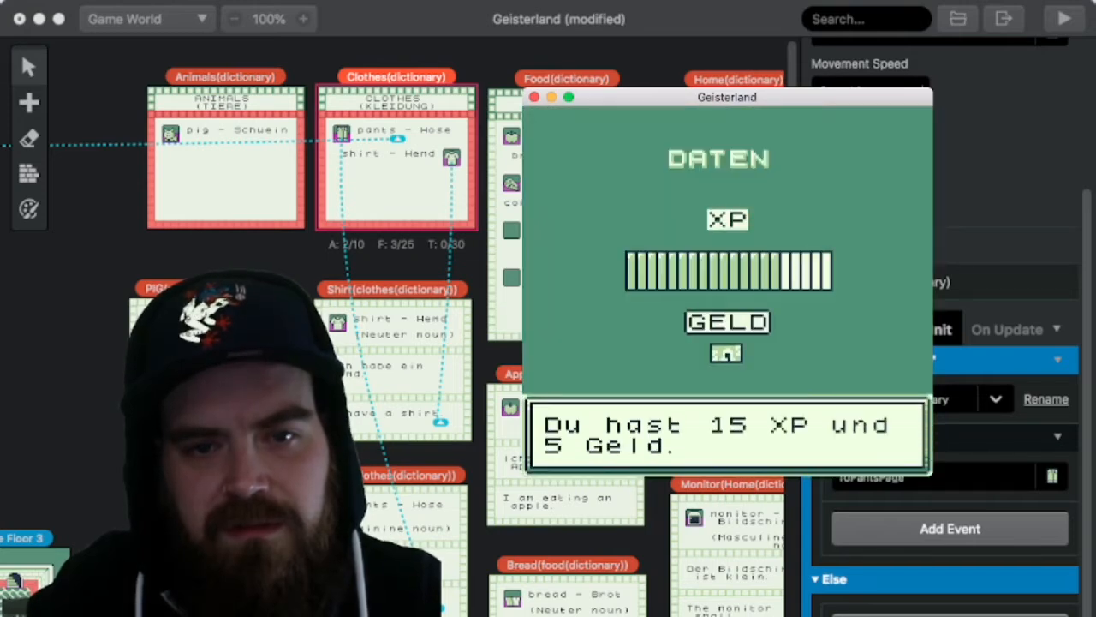
key("z")
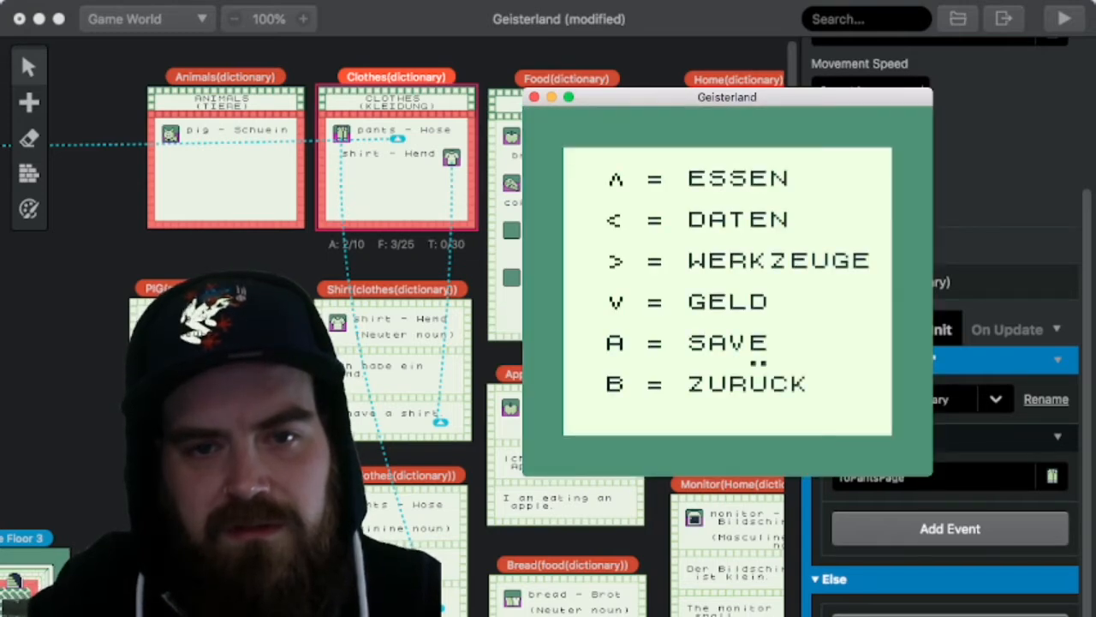
key("x")
Step: Buy the egg from the middle table and check the resulting XP and money on the DATEN page
key("Right")
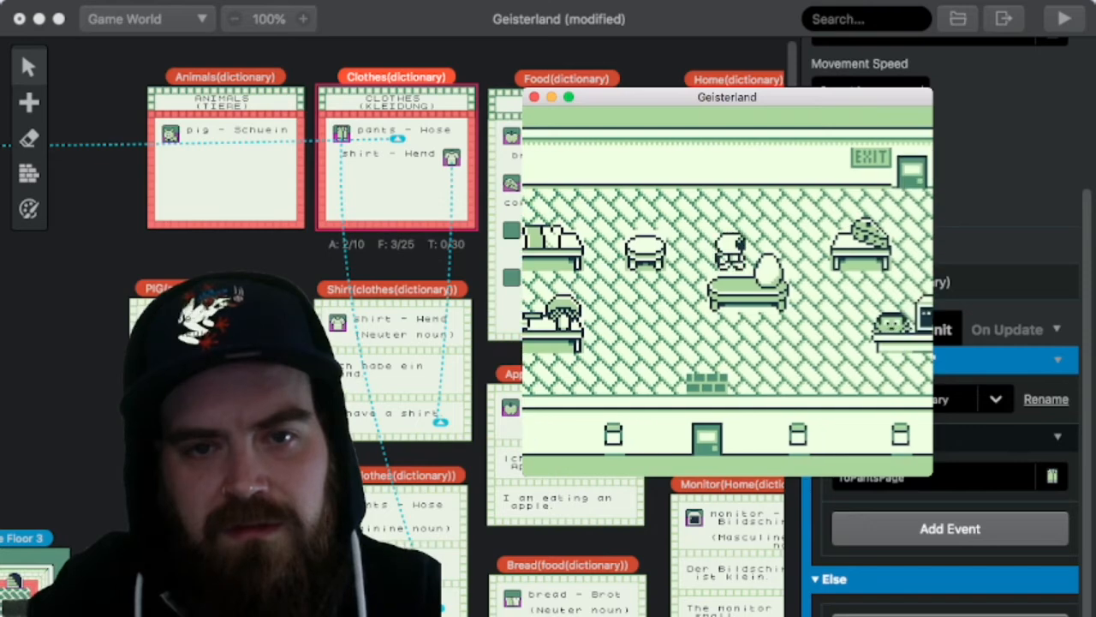
key("z")
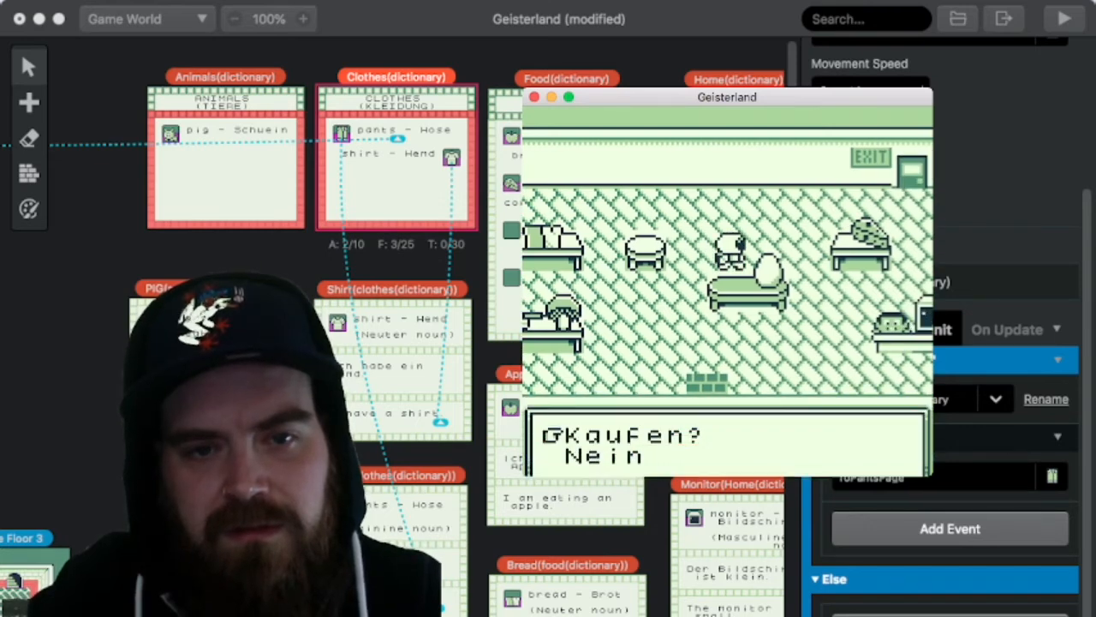
key("Return")
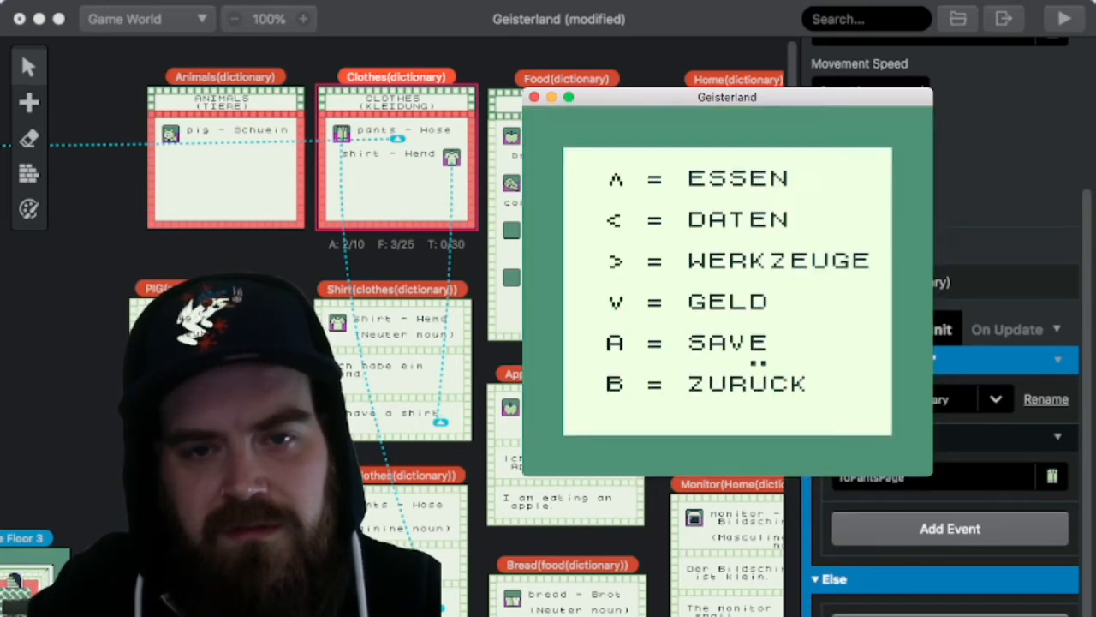
key("Left")
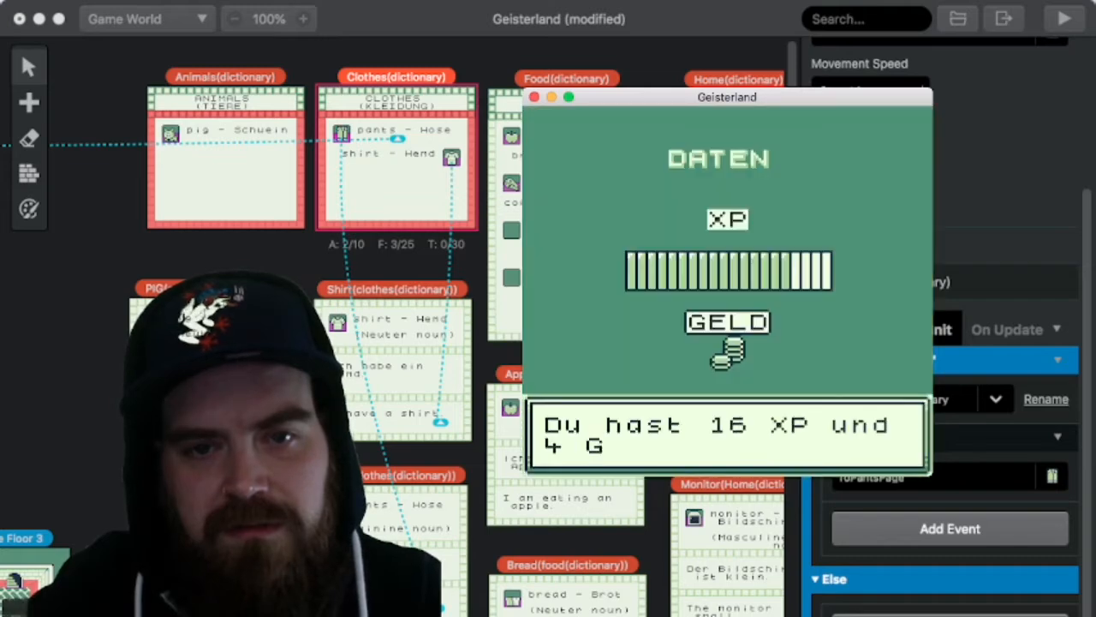
key("z")
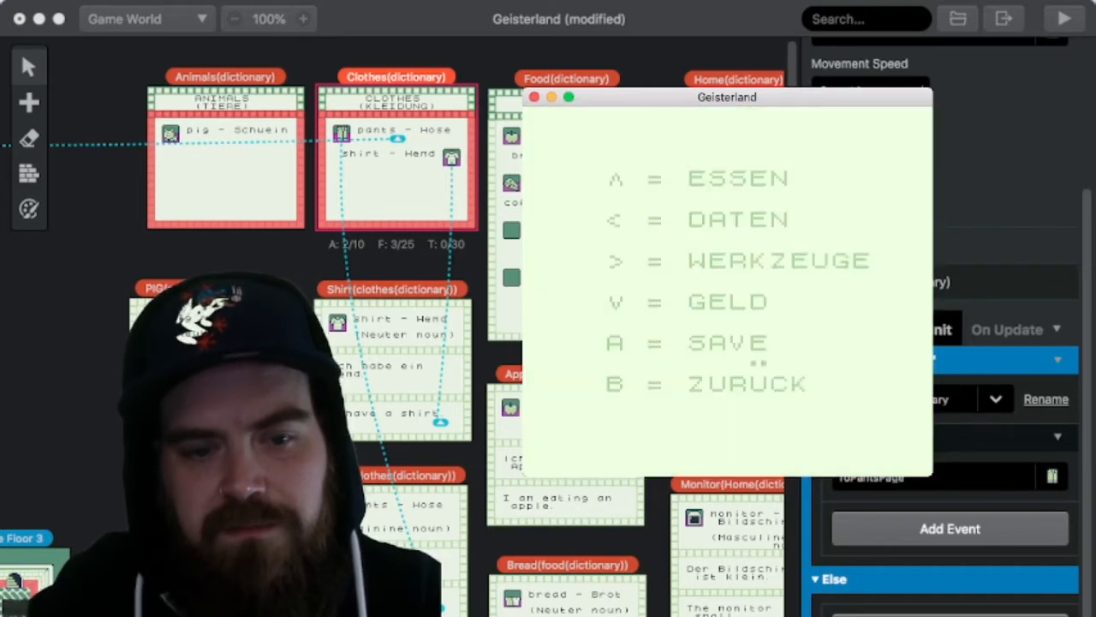
Step: Leave the food store and walk to the character blocking the road beside the pig's fenced field
key("x")
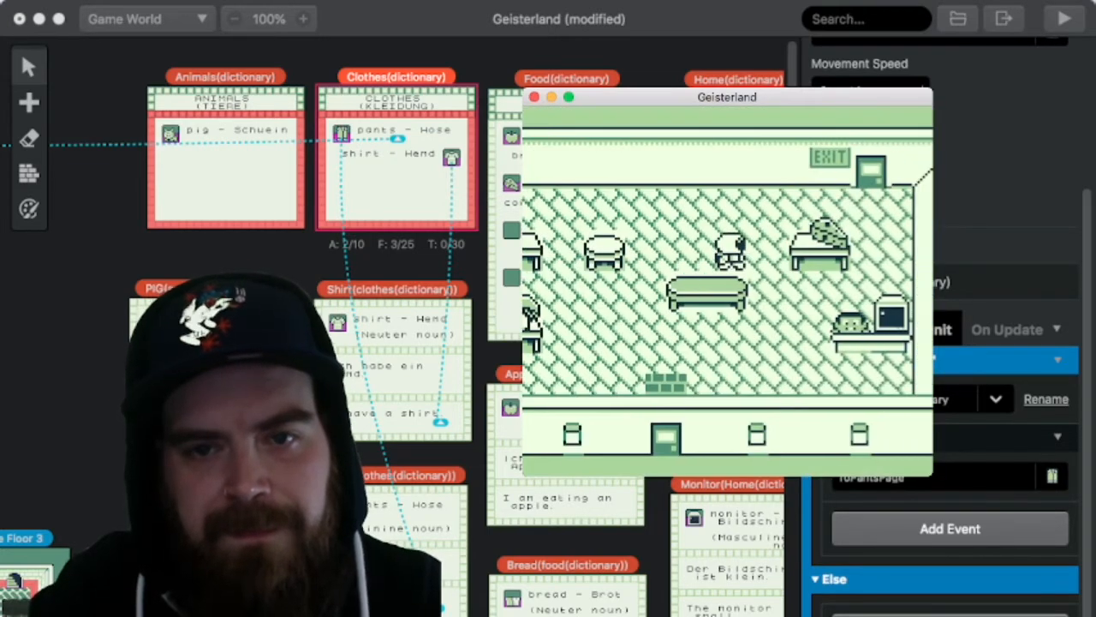
key("Up")
key("Right")
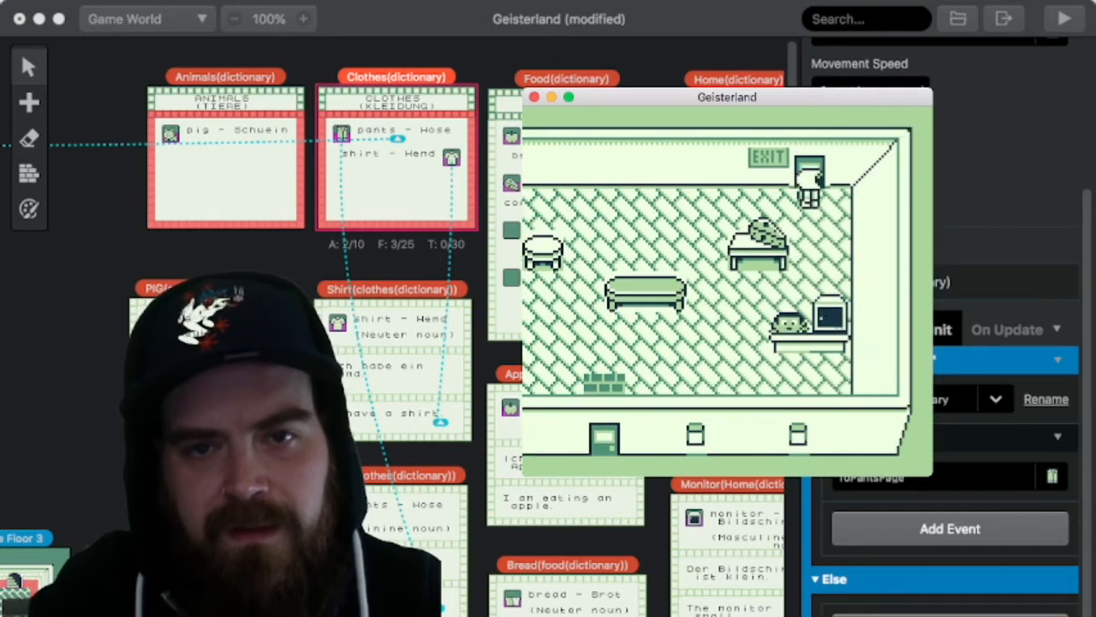
key("Right")
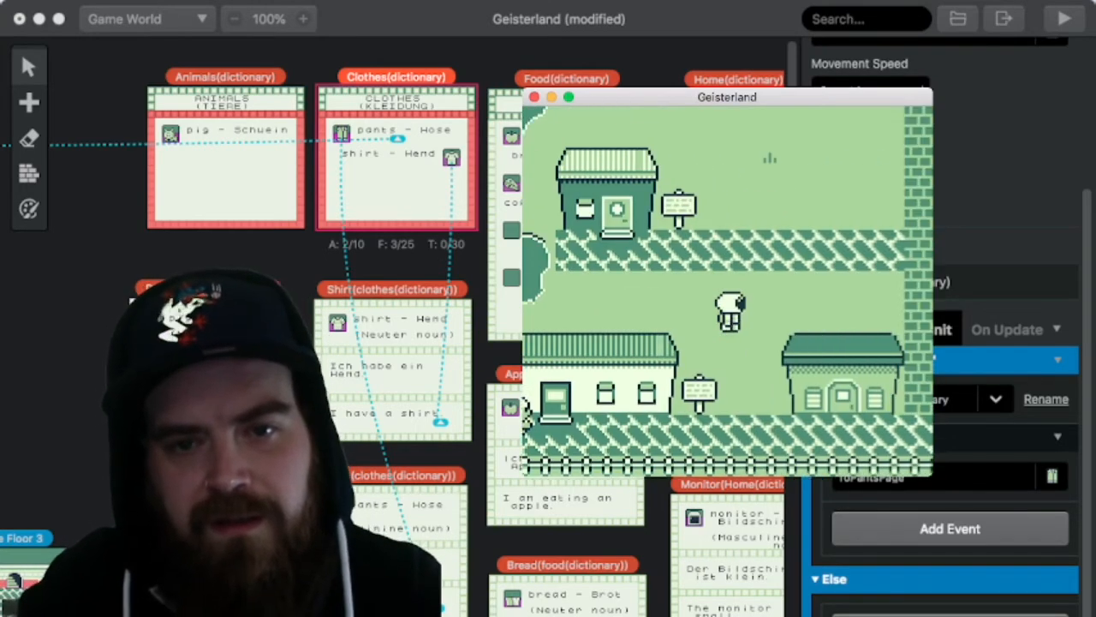
key("Down")
key("Right")
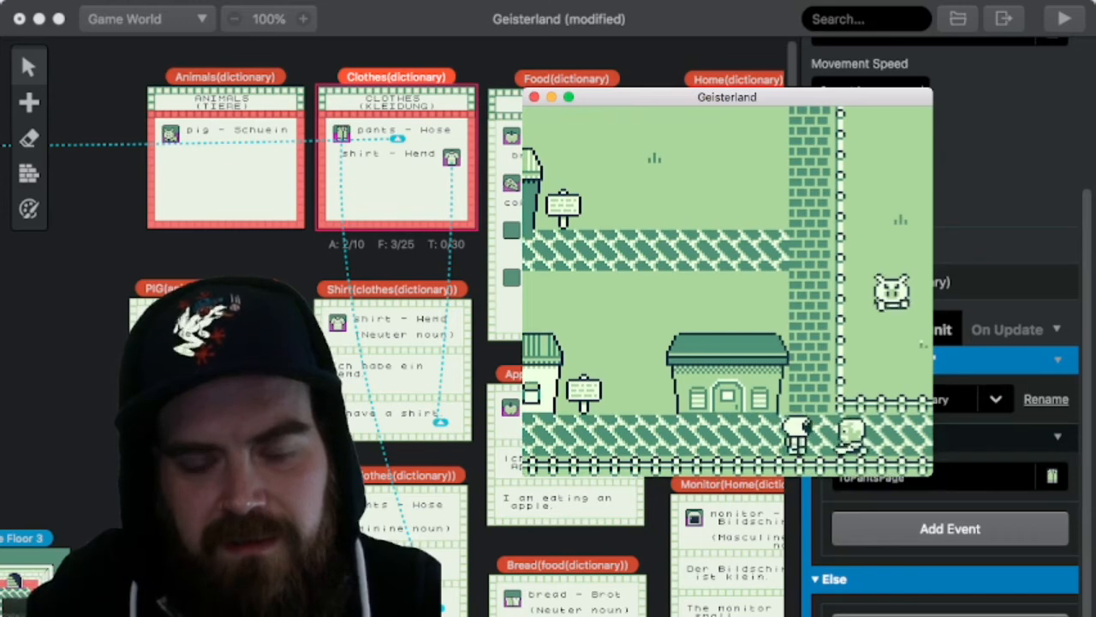
Step: Talk to the character blocking the road, answer Ja, and play the dialogue through to its end
key("z")
key("z")
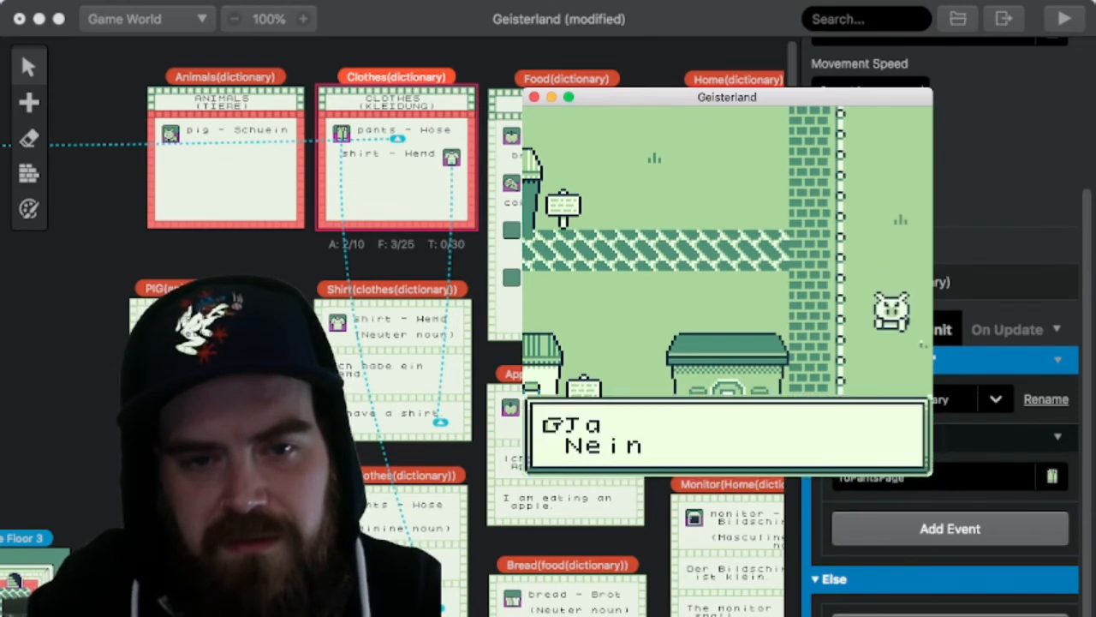
key("z")
key("z")
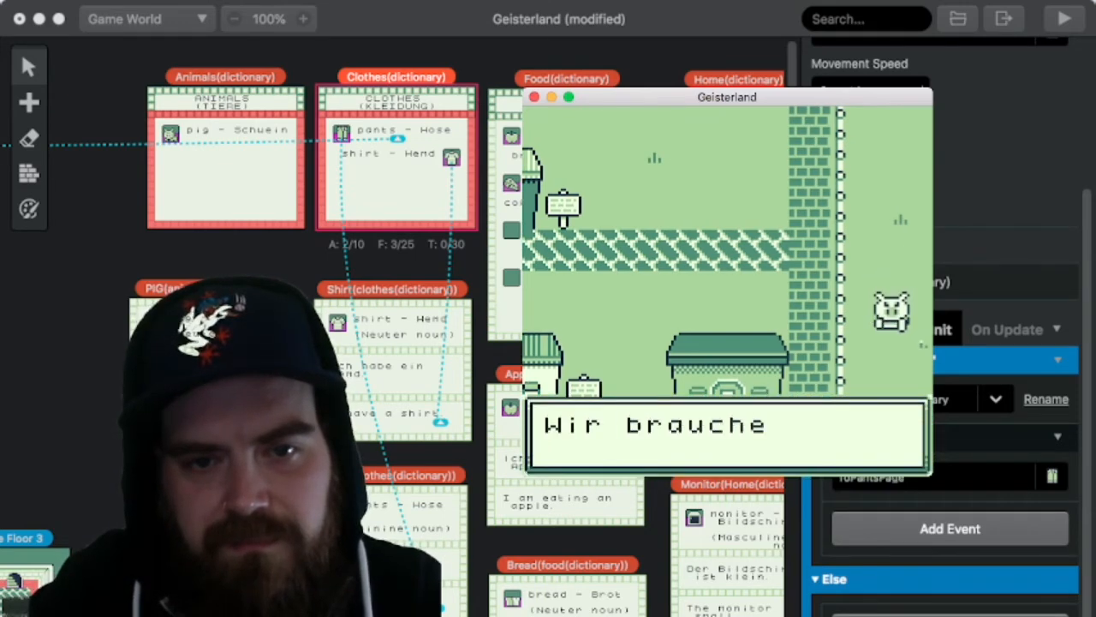
key("z")
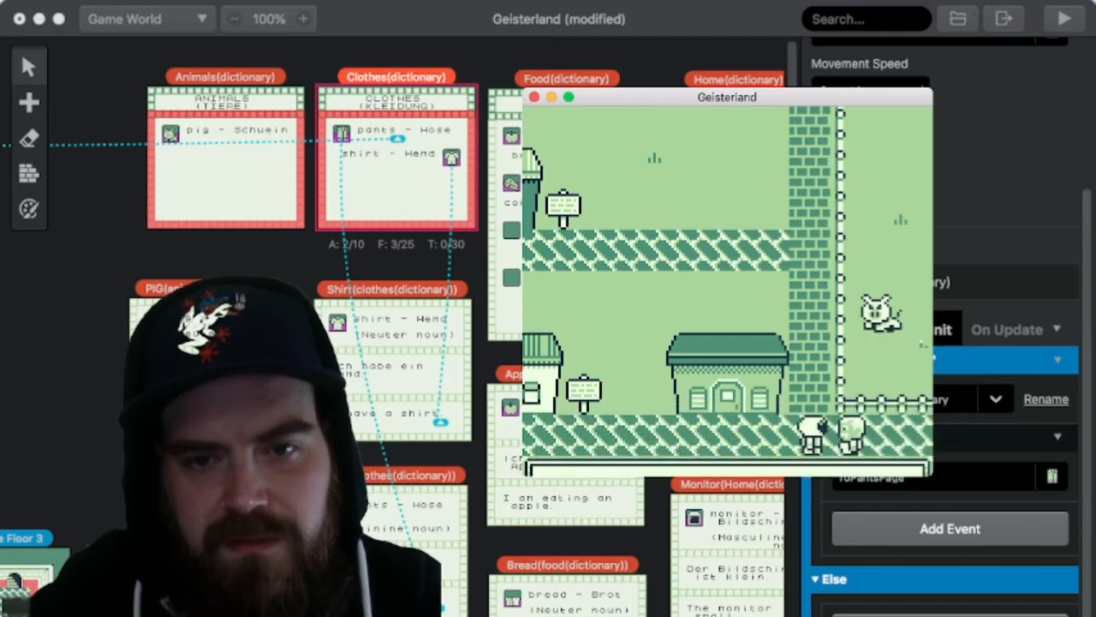
key("z")
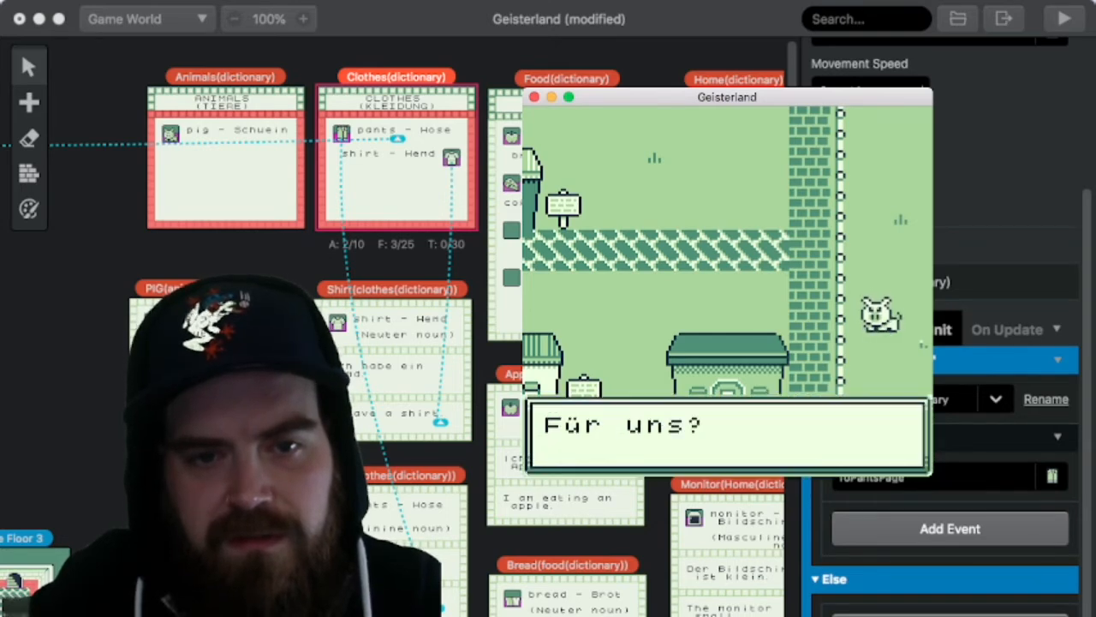
key("z")
key("z")
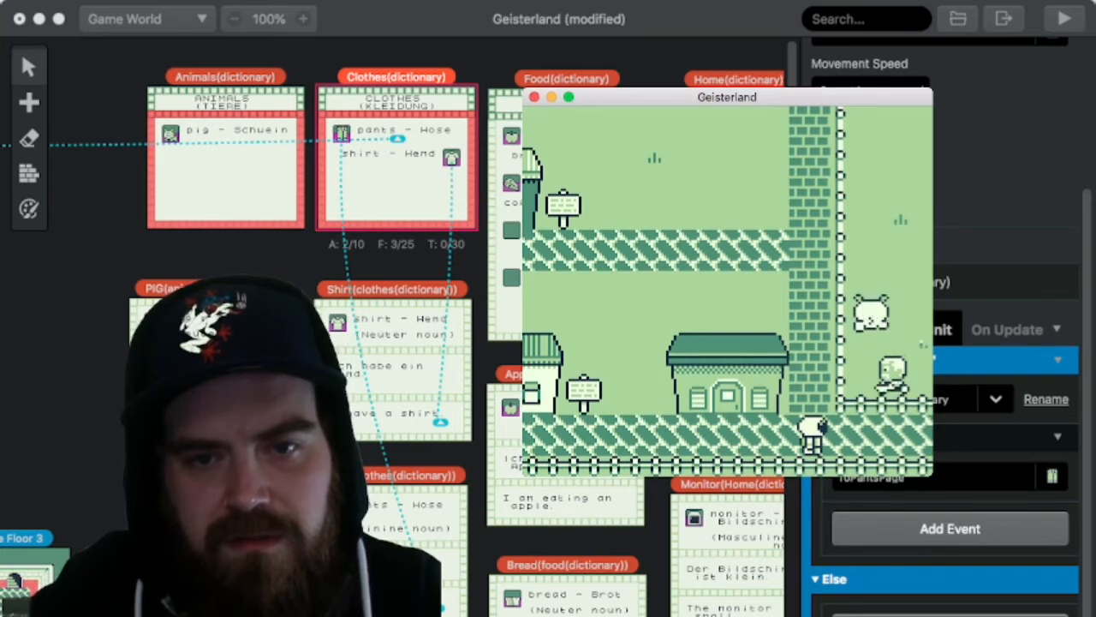
Step: Check the XP and money on the DATEN page after the road dialogue, and return to the village
key("Return")
key("Left")
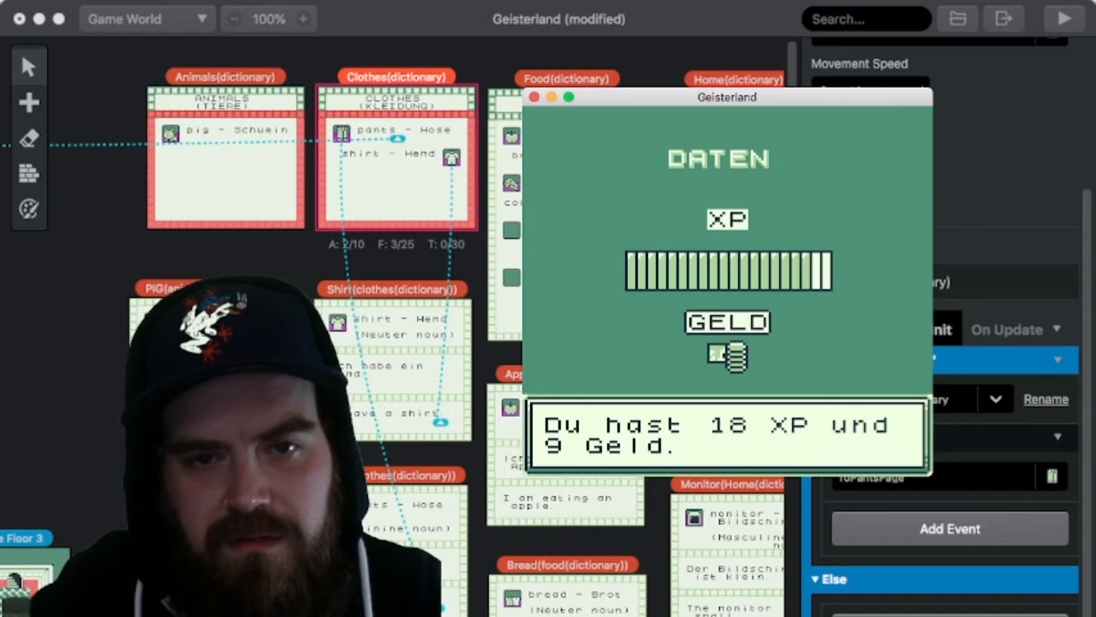
key("z")
key("z")
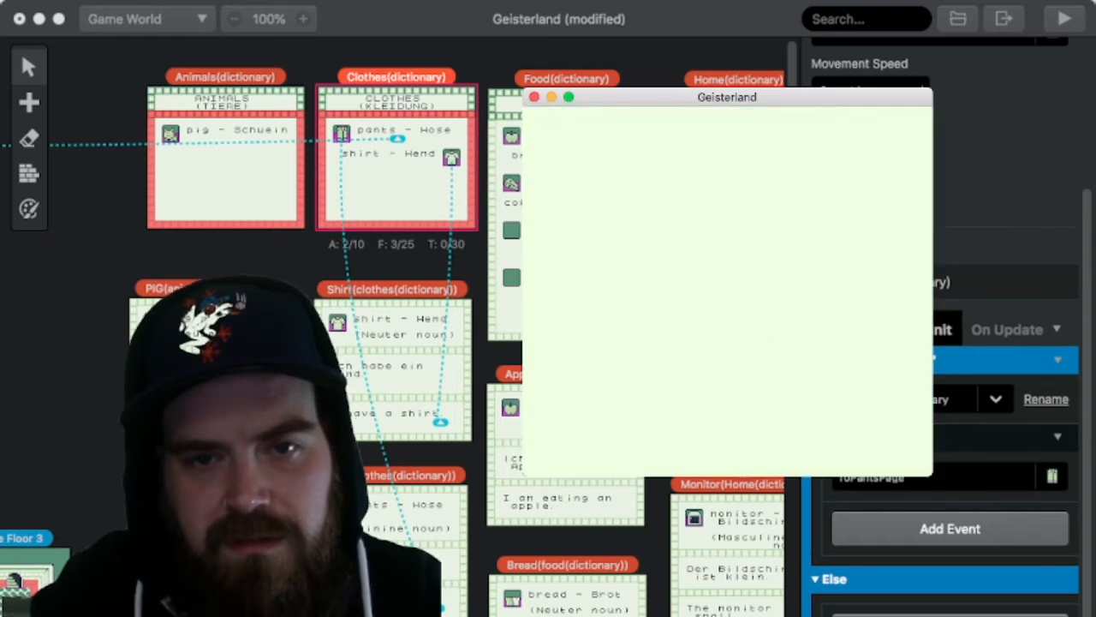
key("z")
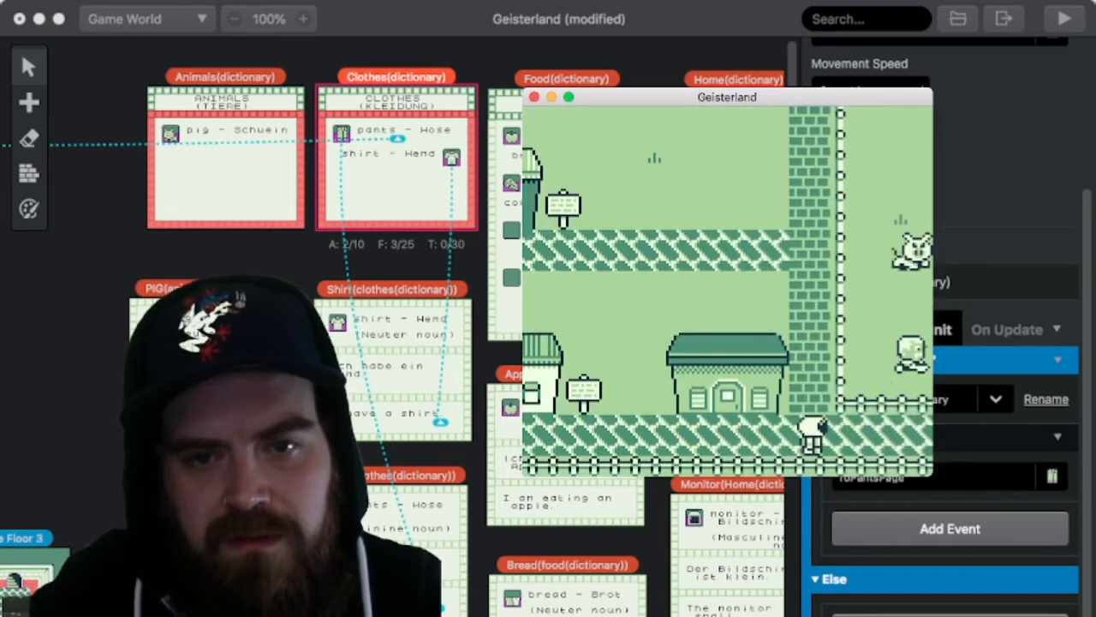
Step: Walk along the village road into the adjoining area with the fenced house, stopping at the foot of the brick path
key("Up")
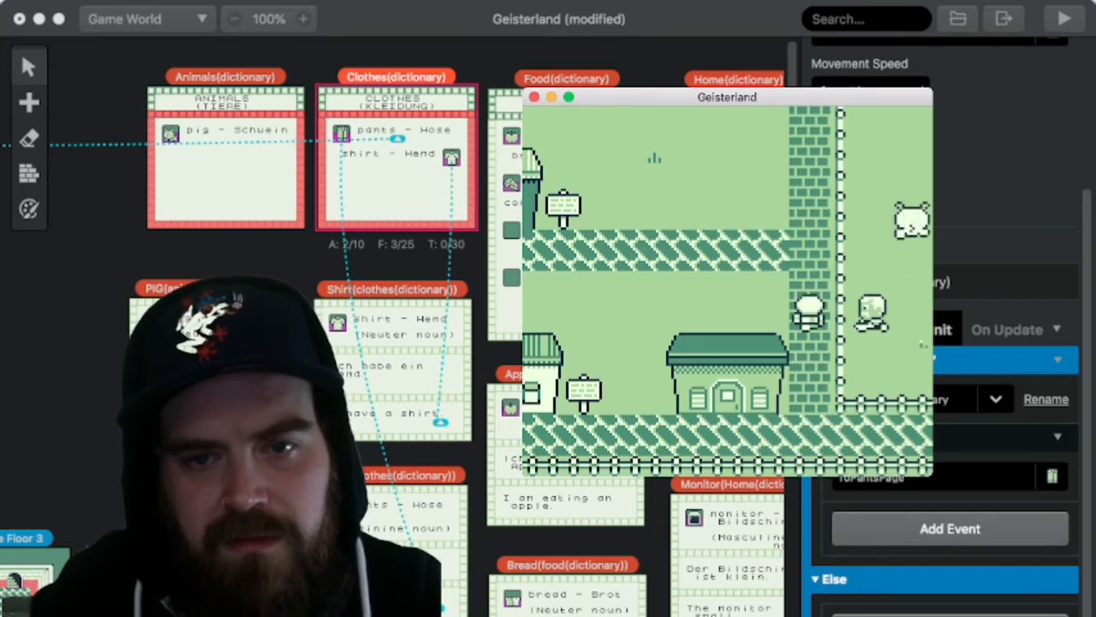
key("Down")
key("Down")
key("Right")
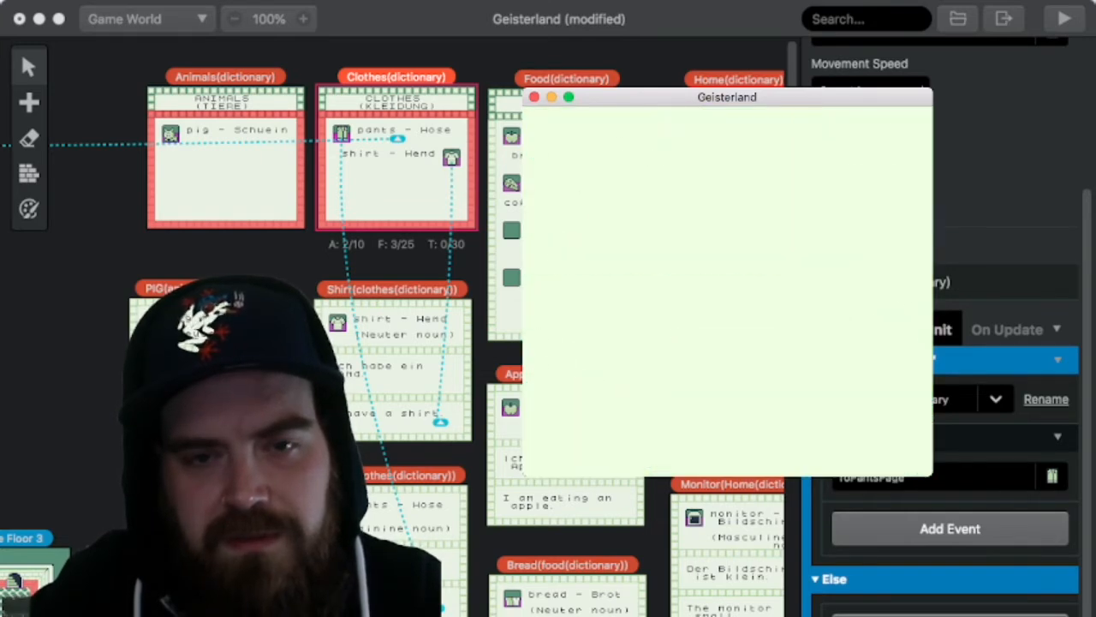
key("Right")
key("Left")
key("Up")
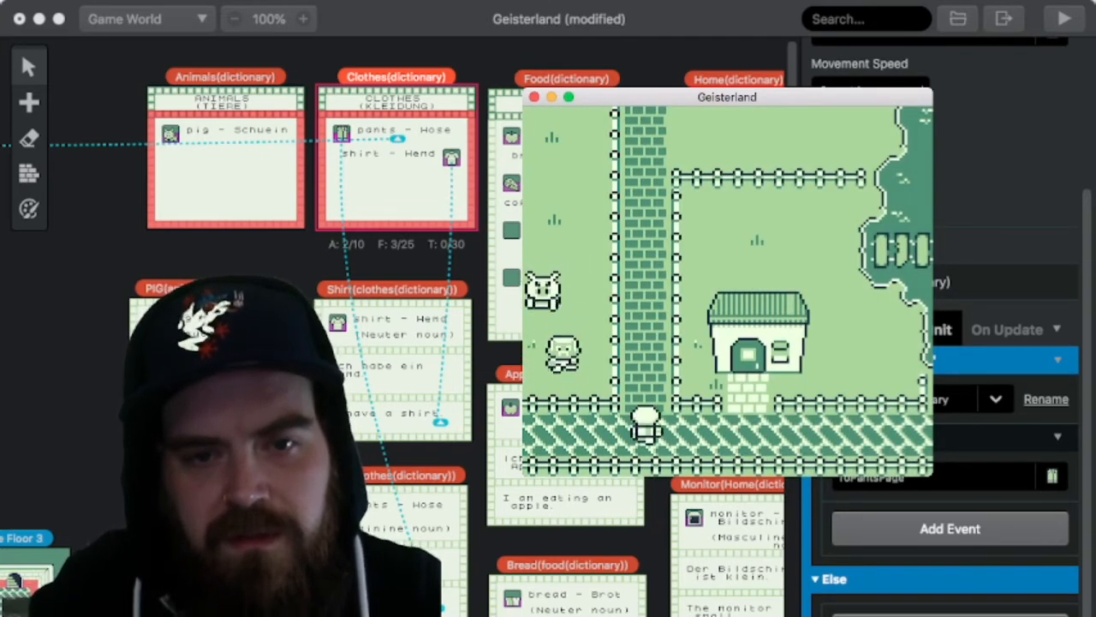
Step: Follow the brick path north to the meadow and test interacting among the trees on its west side
key("Up")
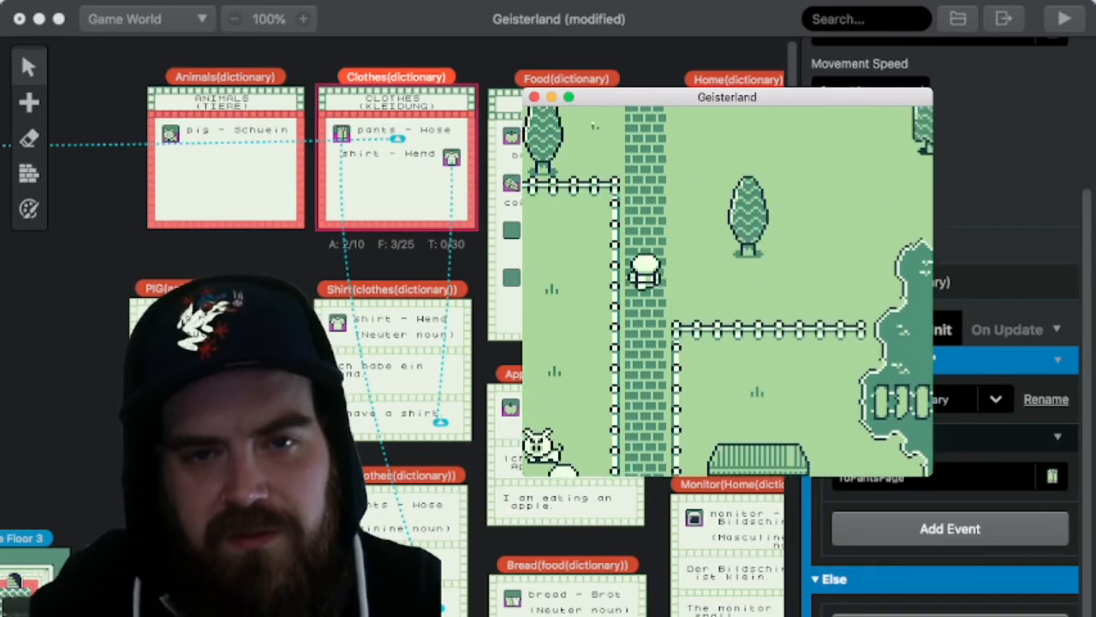
key("Up")
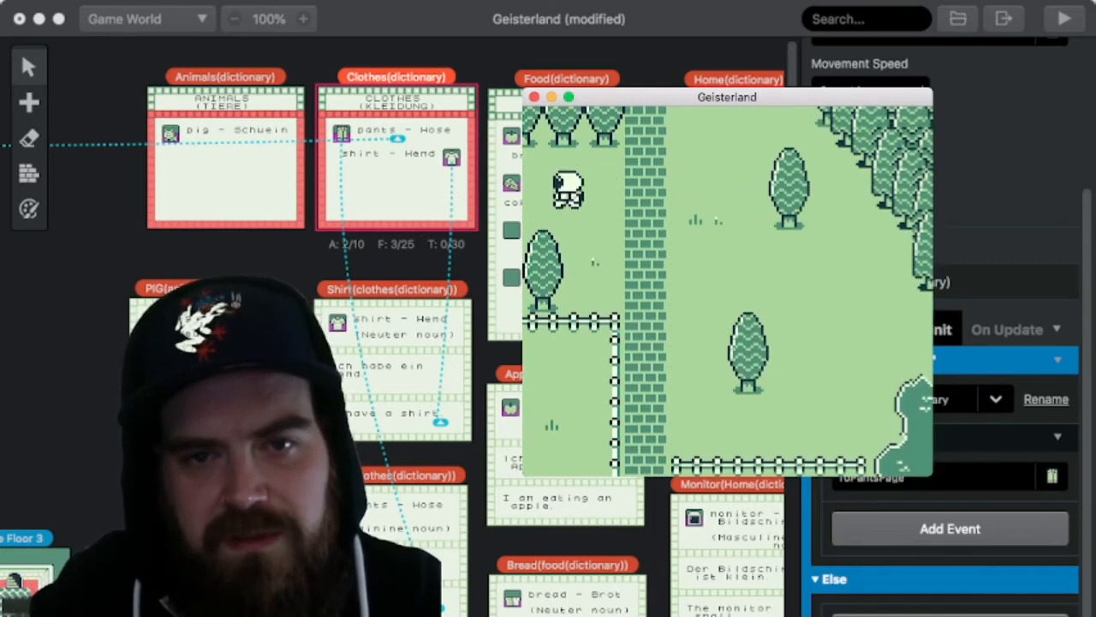
key("Left")
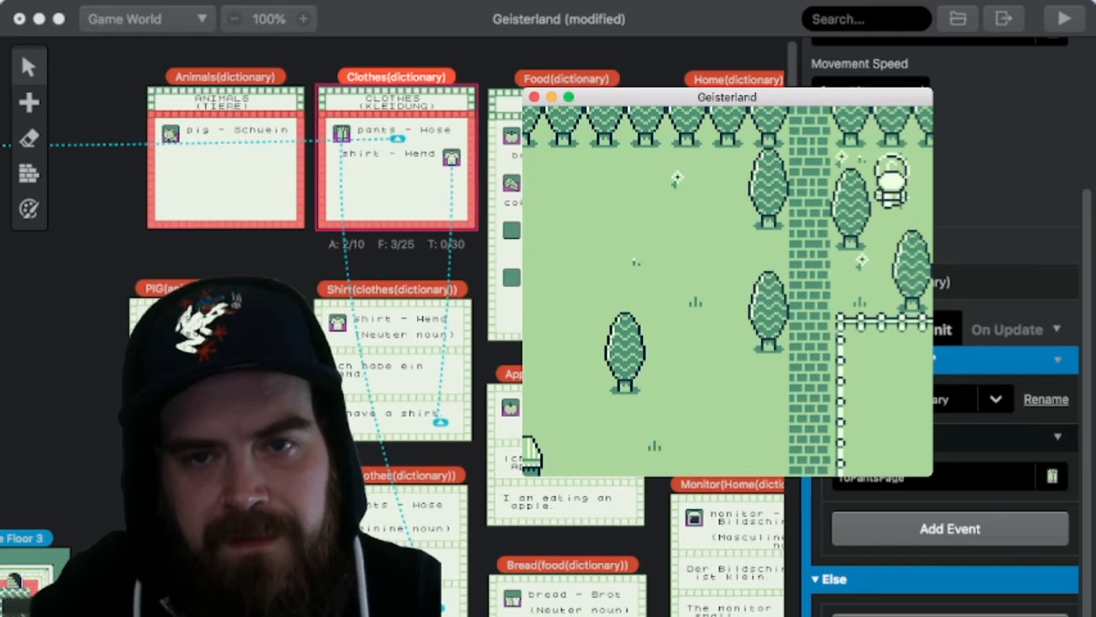
key("z")
key("z")
key("Right")
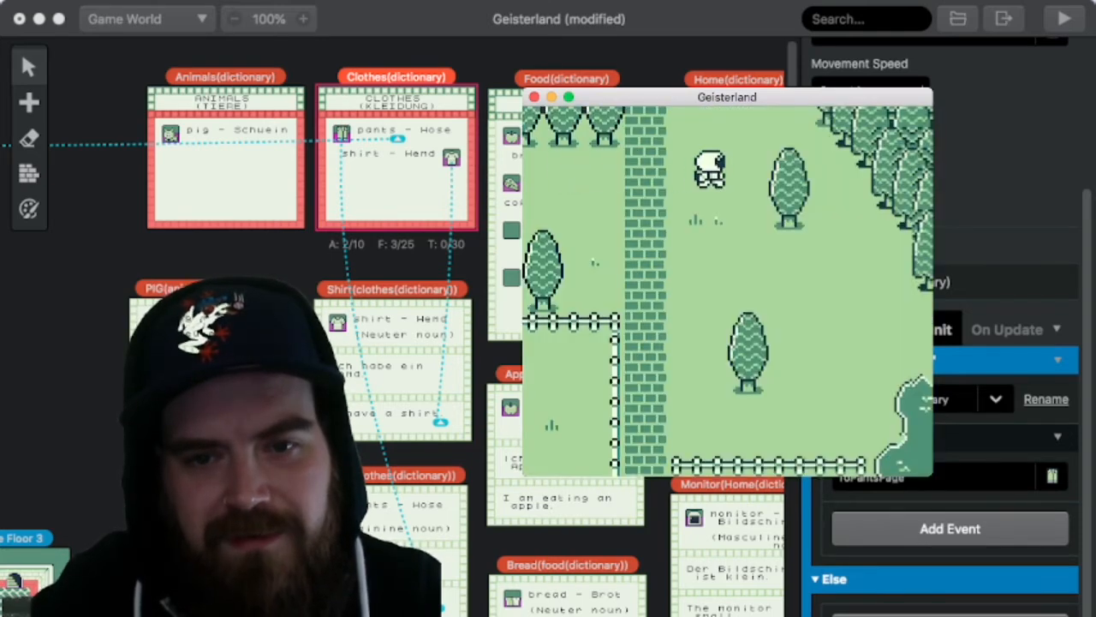
Step: Walk north to the pig guarding the brick building's steps and complete its Kaffee dialogue
key("Up")
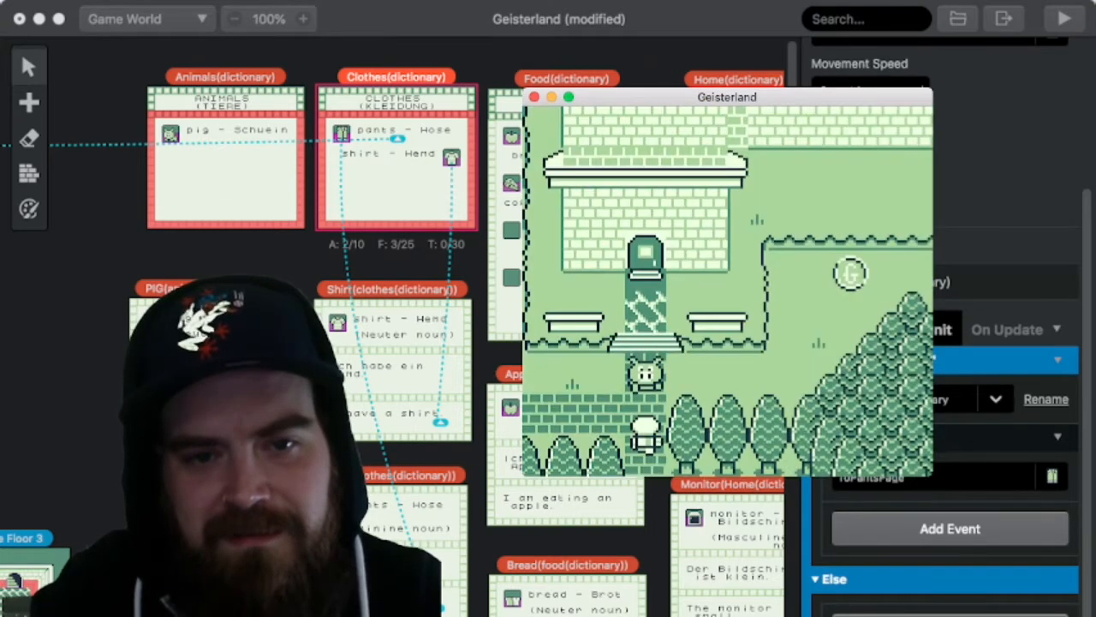
key("Up")
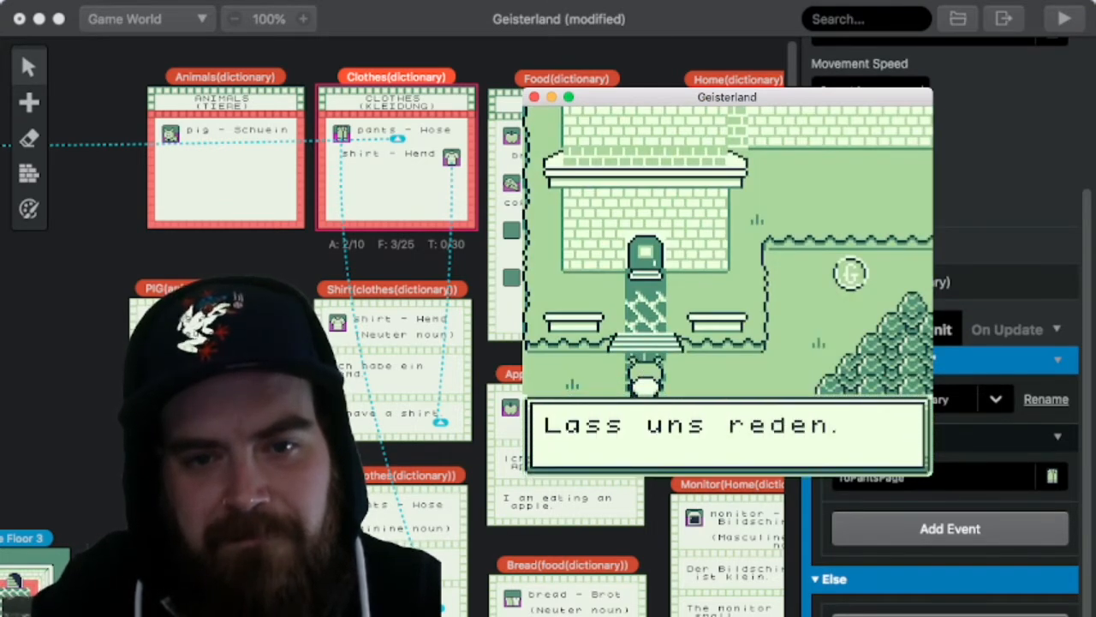
key("z")
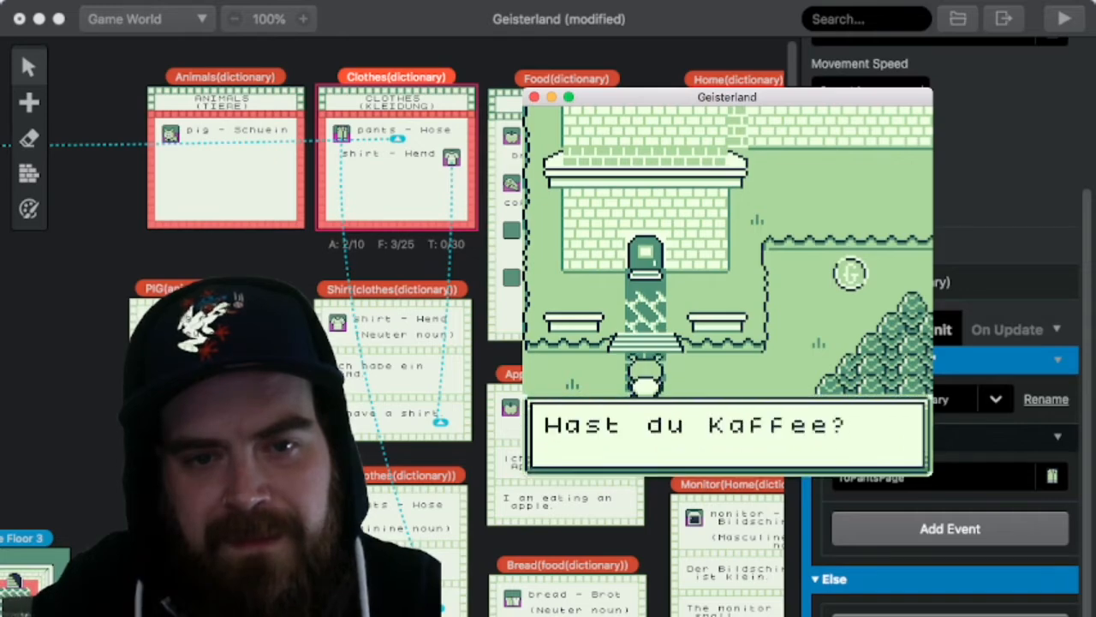
key("z")
key("z")
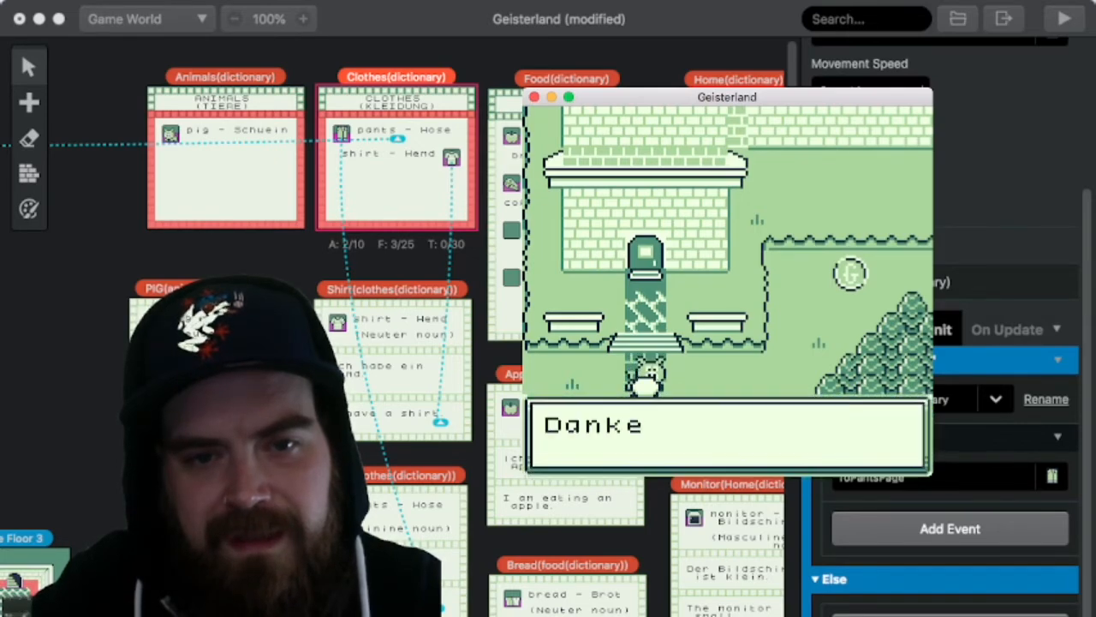
key("z")
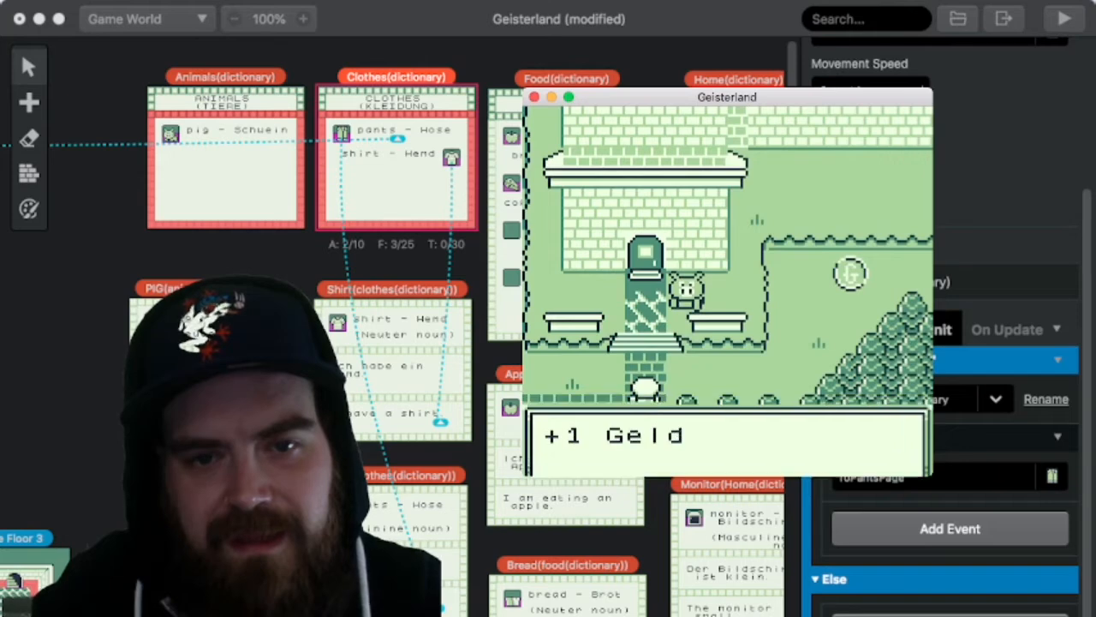
key("z")
key("z")
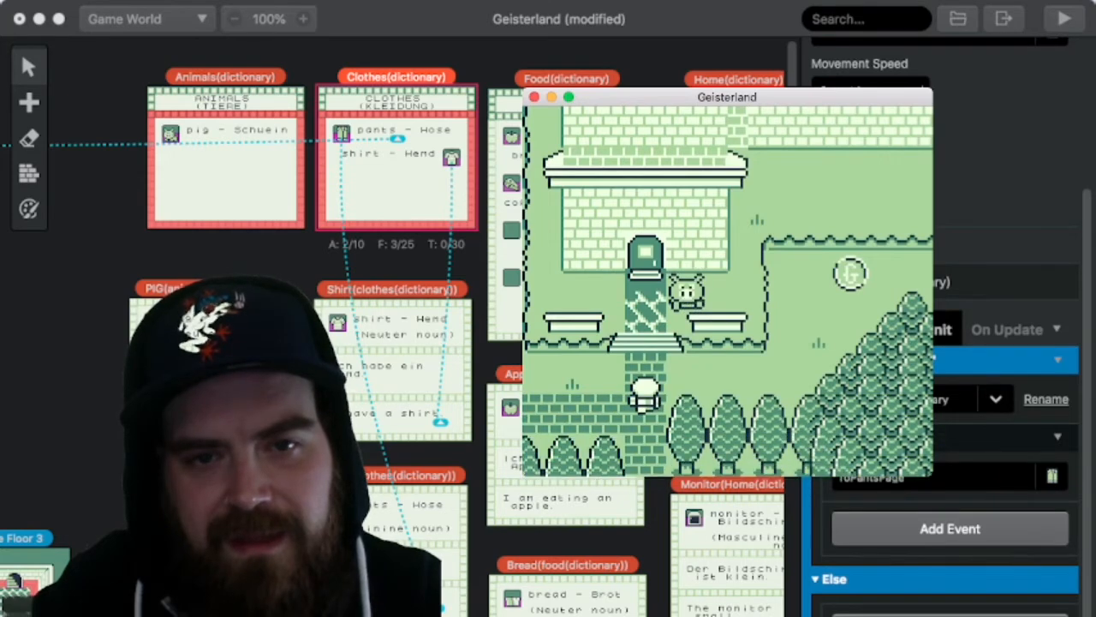
Step: Check the XP and money on the DATEN page after the Kaffee dialogue, and return to the building's grounds
key("Right")
key("Return")
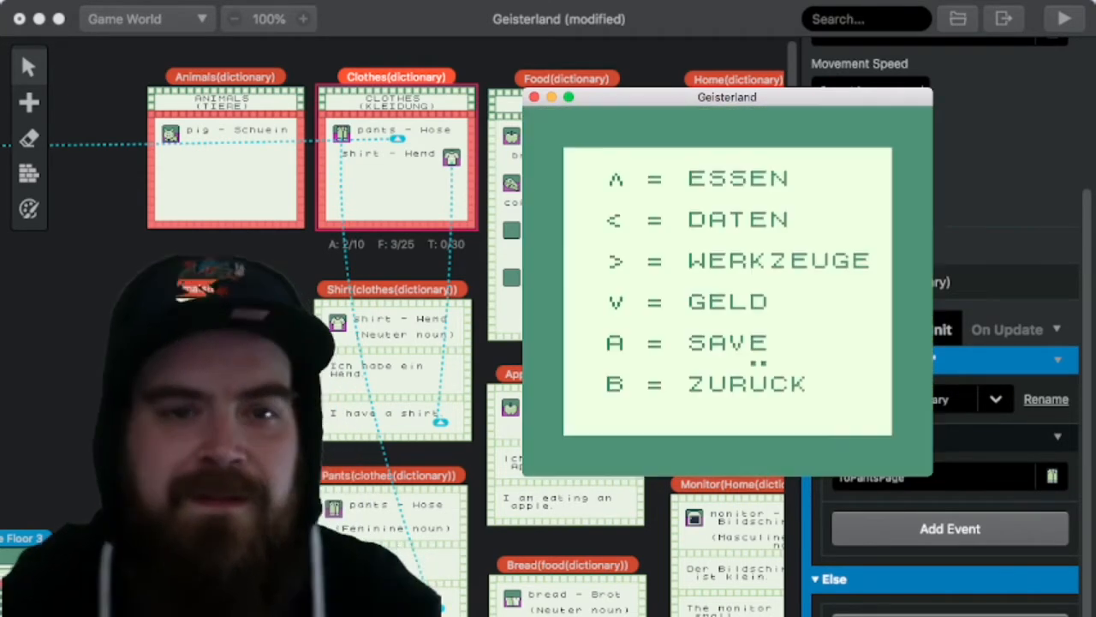
key("Right")
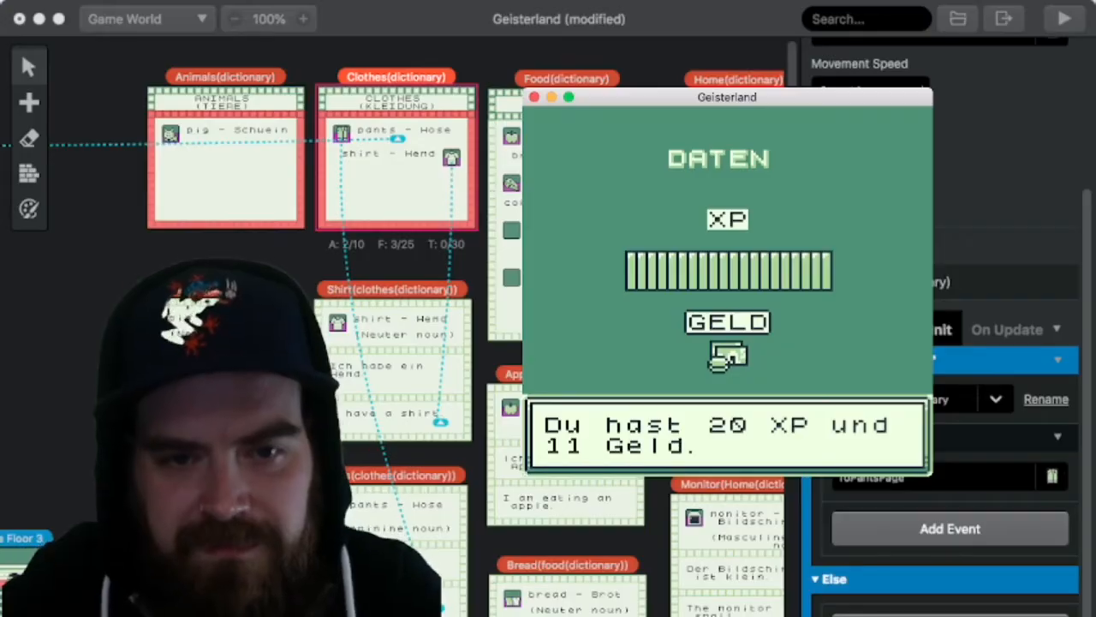
key("x")
key("x")
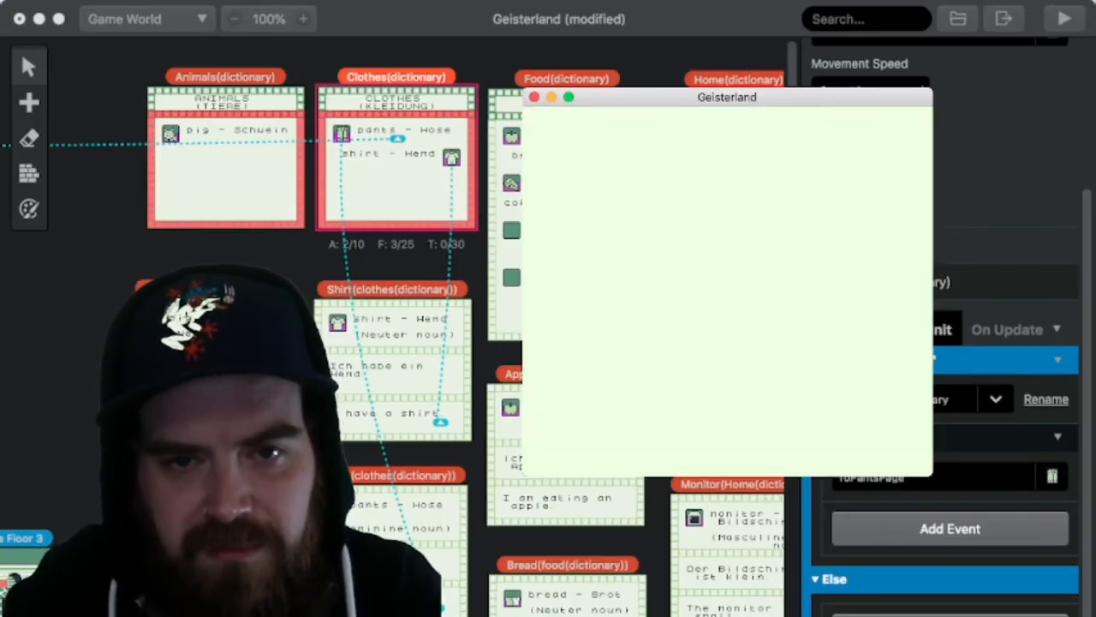
Step: Collect the G coin beside the fence east of the brick building
key("Up")
key("Up")
key("Up")
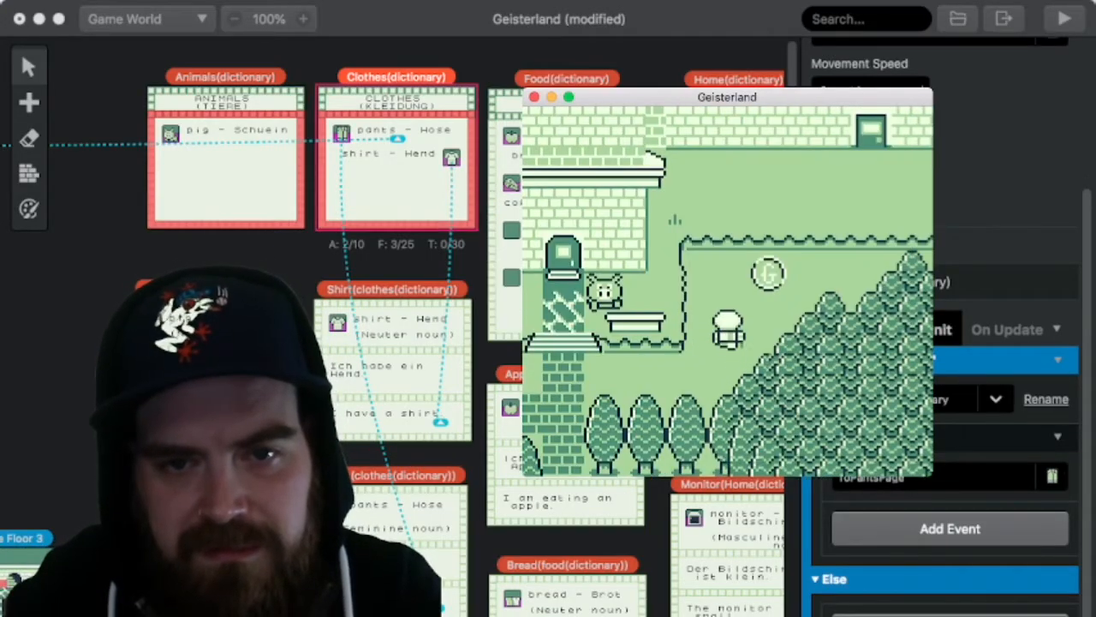
key("z")
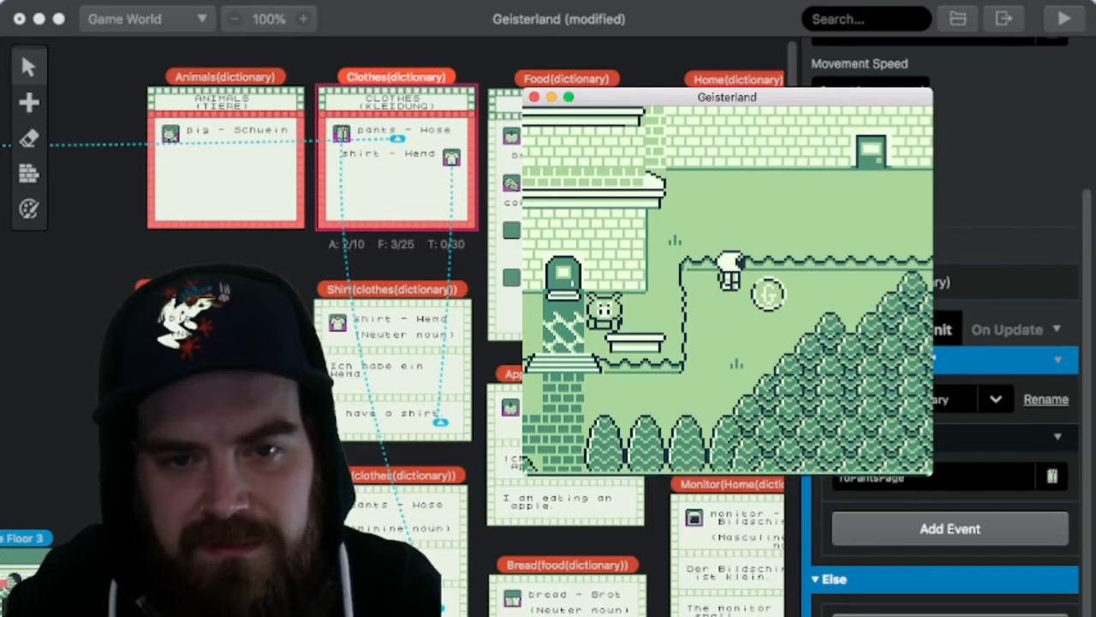
Step: Check the XP and money on the DATEN page after collecting the coin, and return to the fence
key("Return")
key("Left")
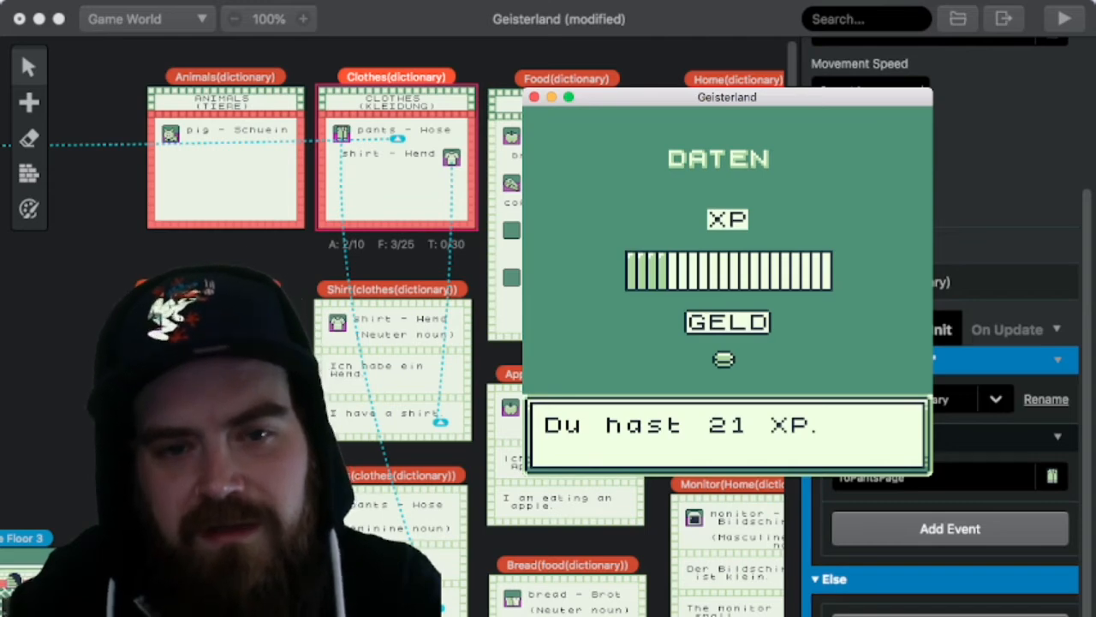
key("z")
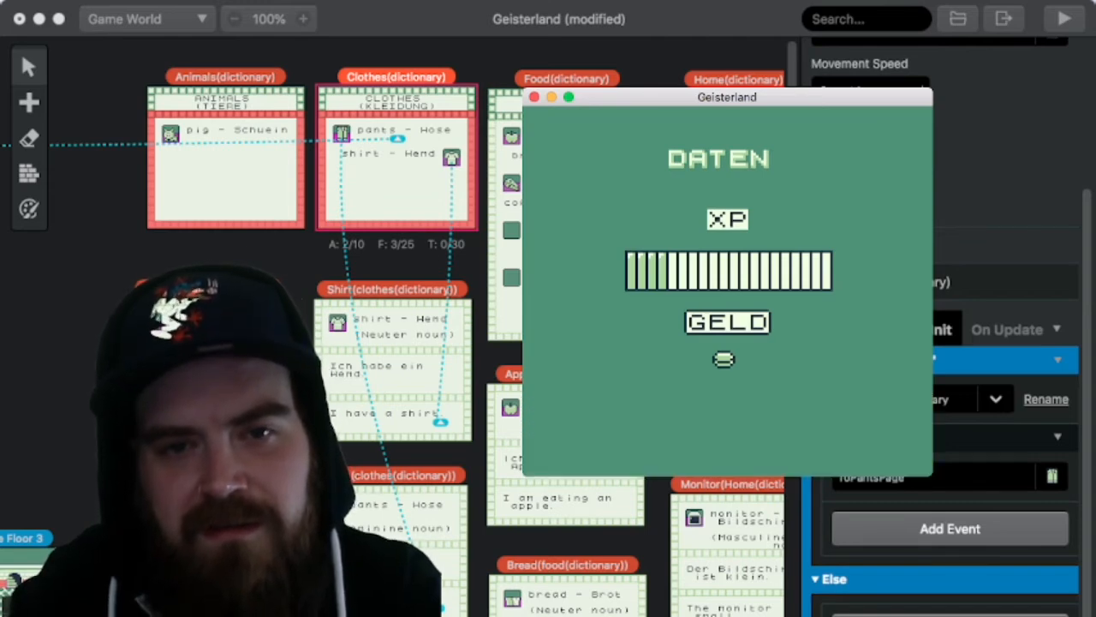
key("x")
key("x")
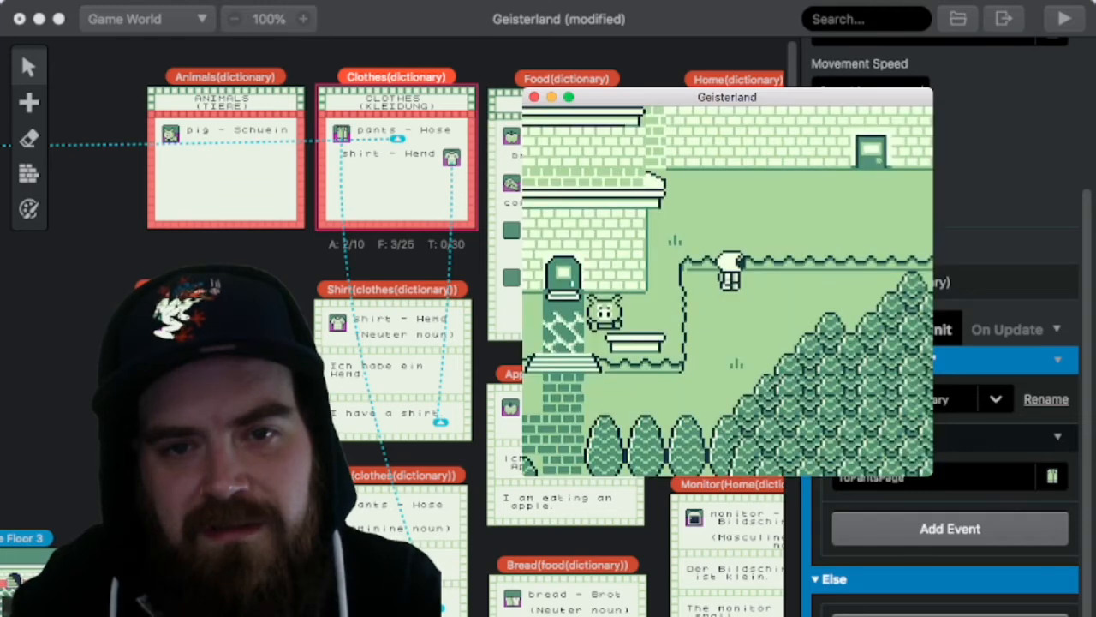
Step: Walk back to the brick building's steps and enter its front door to start the pig's coffee scene
key("Left")
key("Down")
key("Left")
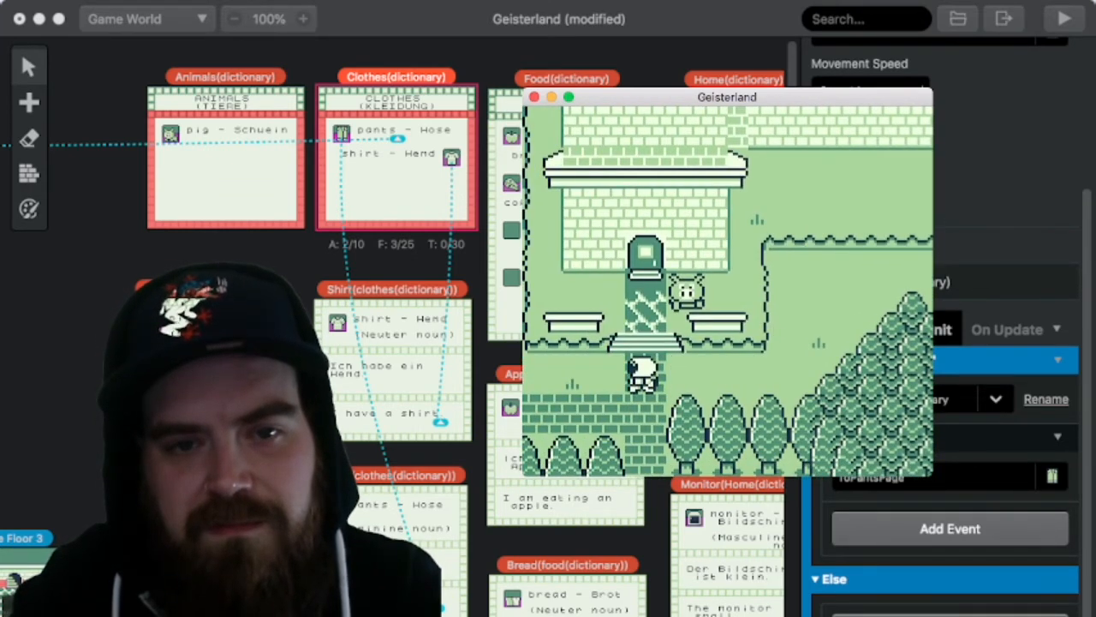
key("Up")
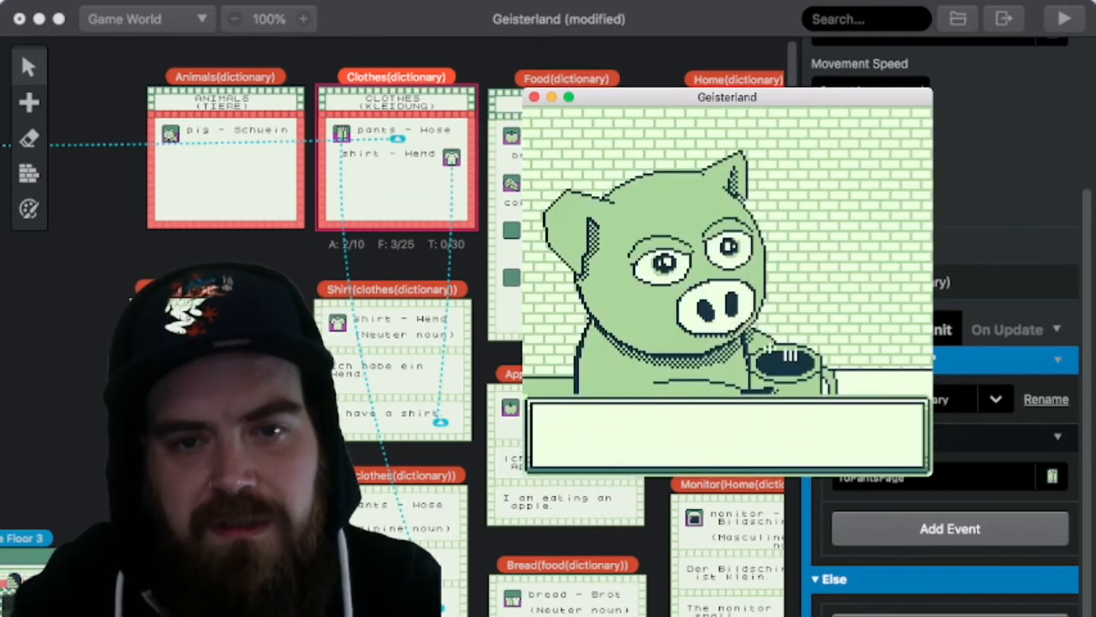
Step: Read through the pig's coffee dialogue and take the stairs up to the rug room
key("z")
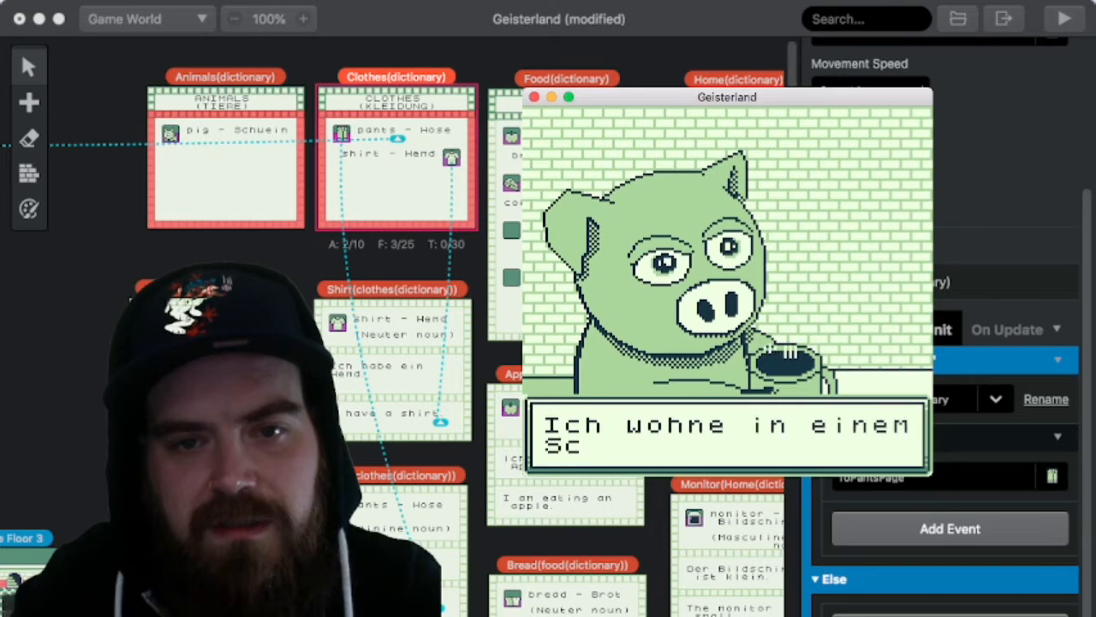
key("z")
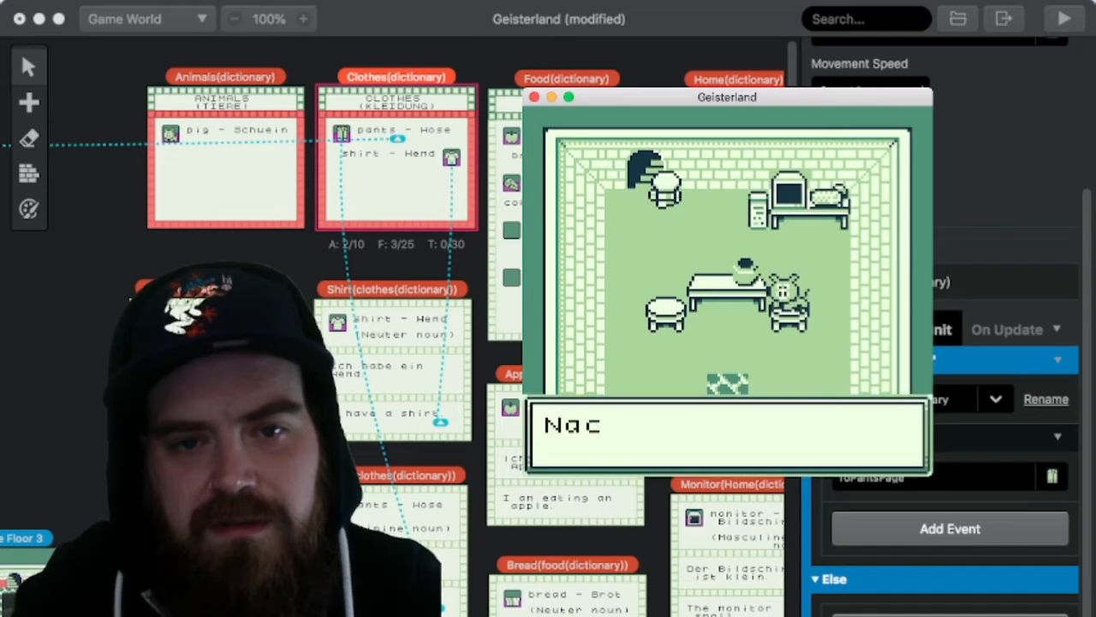
key("z")
key("Down")
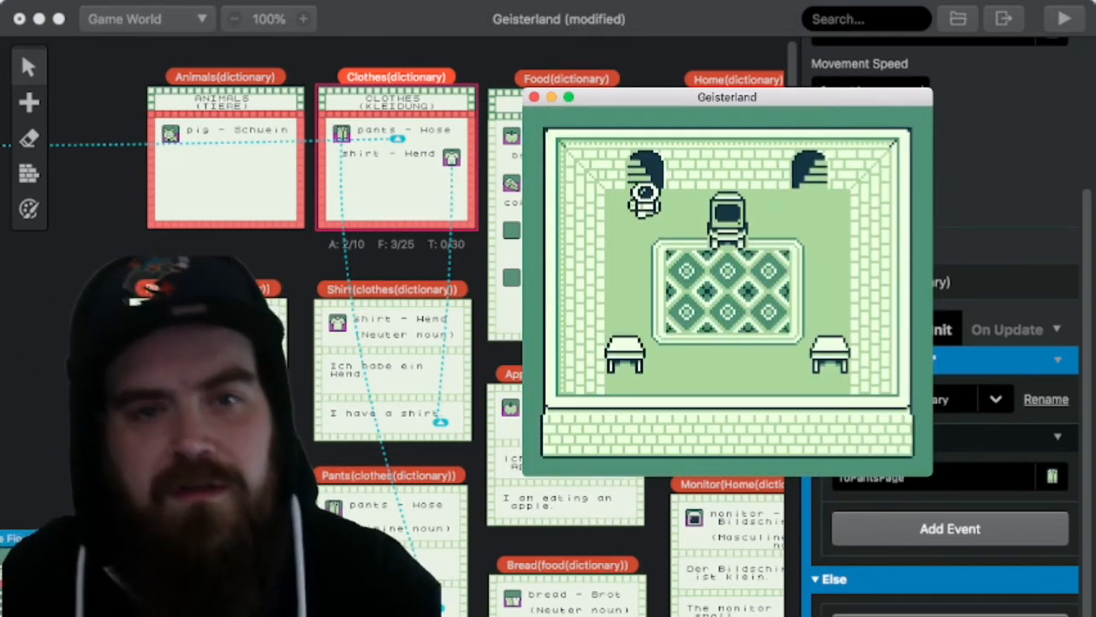
Step: Cross the rug room to the far staircase and take it to the room with the dresser
key("Right")
key("Up")
key("Right")
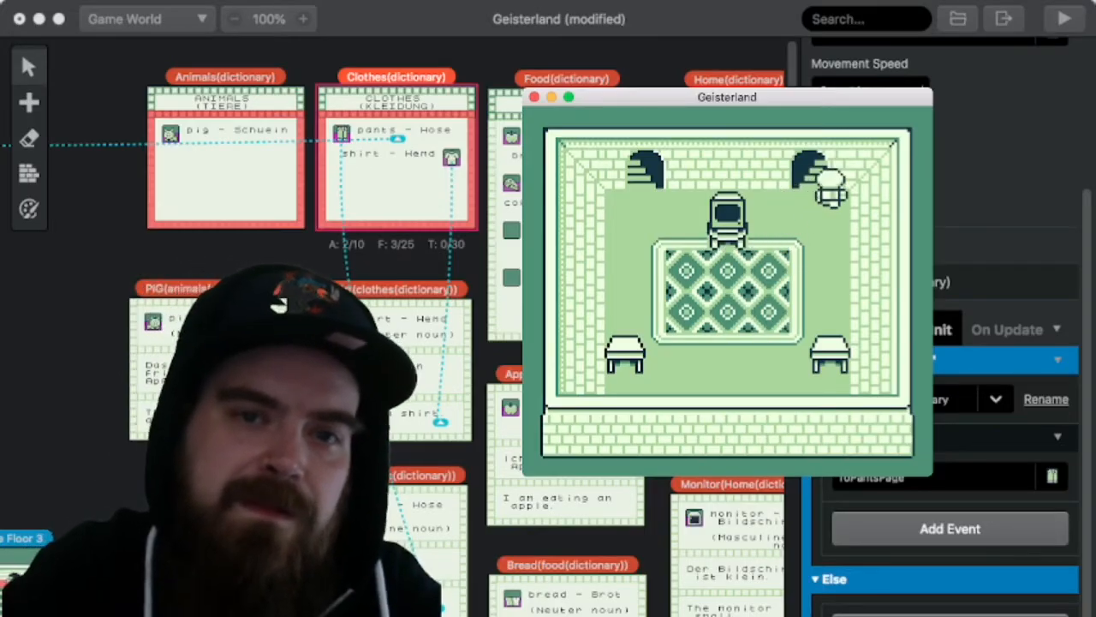
key("z")
key("z")
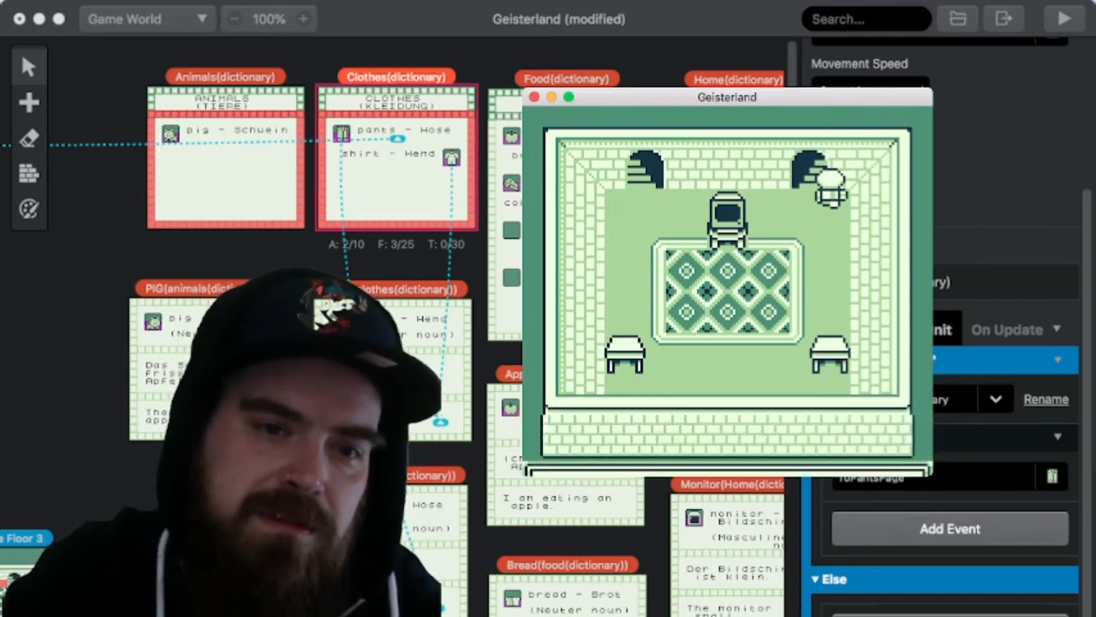
key("Down")
key("Left")
key("Up")
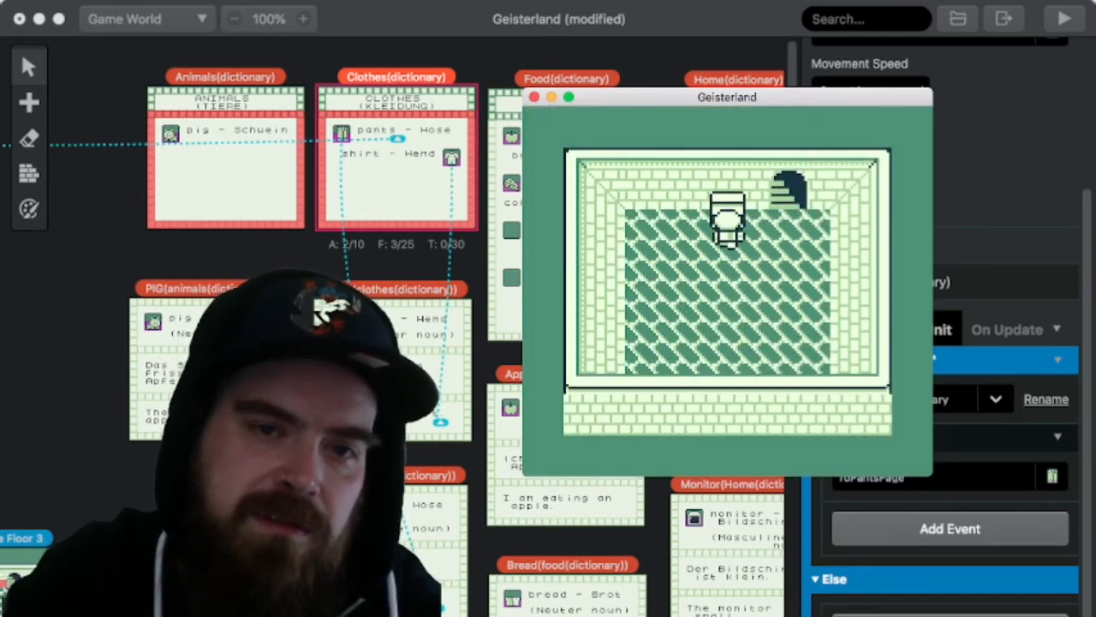
Step: Use the dresser to open the character selection and switch the player to the egg character
key("z")
key("z")
key("z")
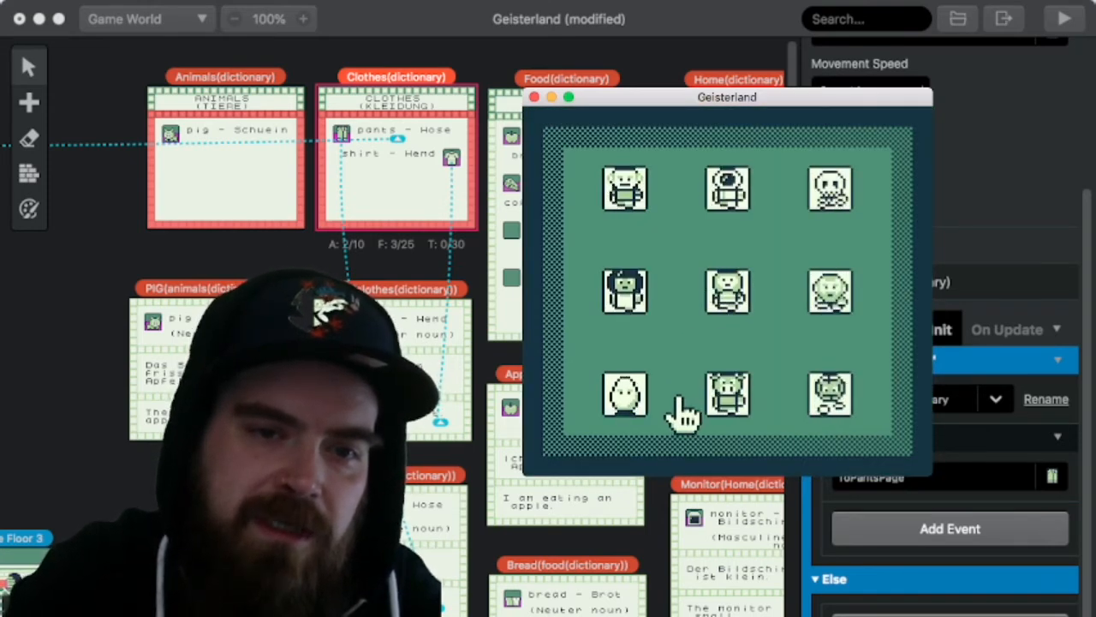
key("z")
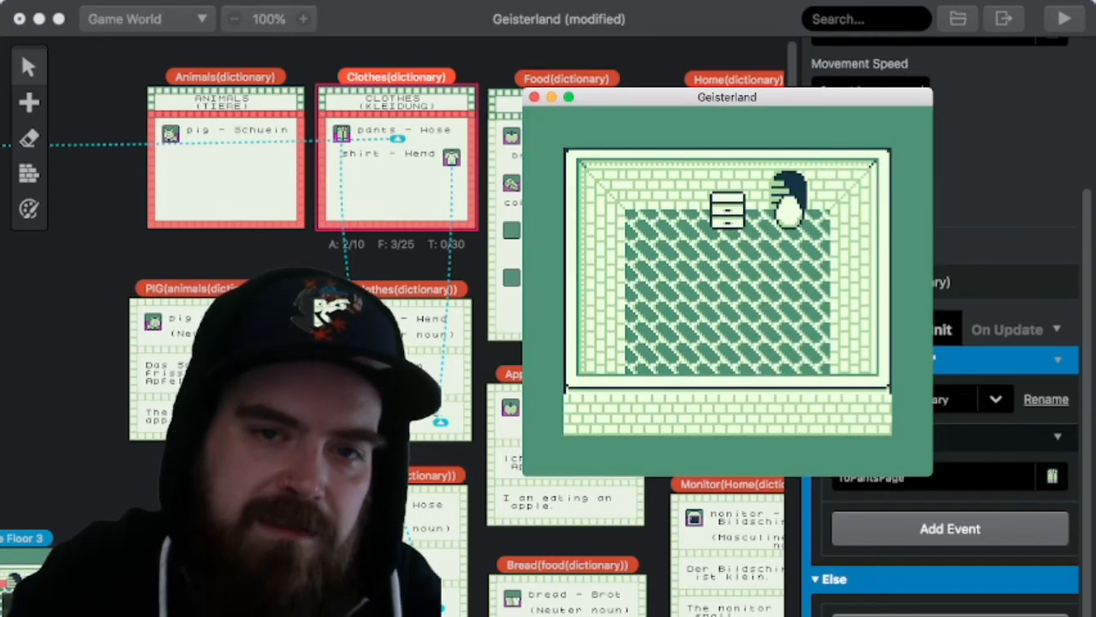
Step: Return down the stairs through the rug room to the pig's room, answering Ja at the staircase prompt
key("z")
key("z")
key("z")
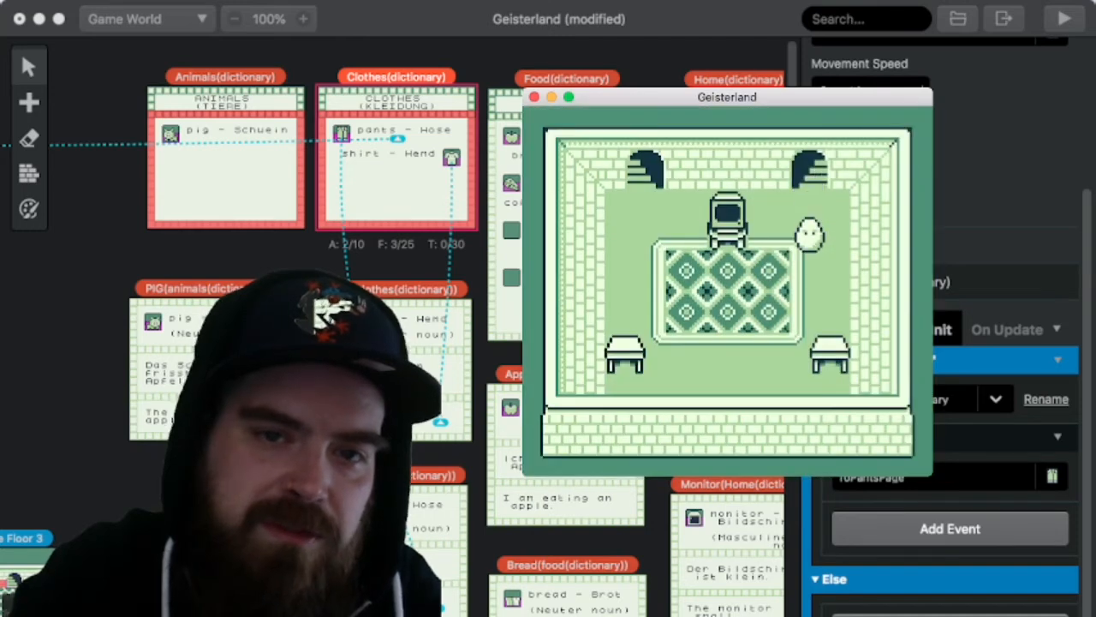
key("Down")
key("Left")
key("Left")
key("Up")
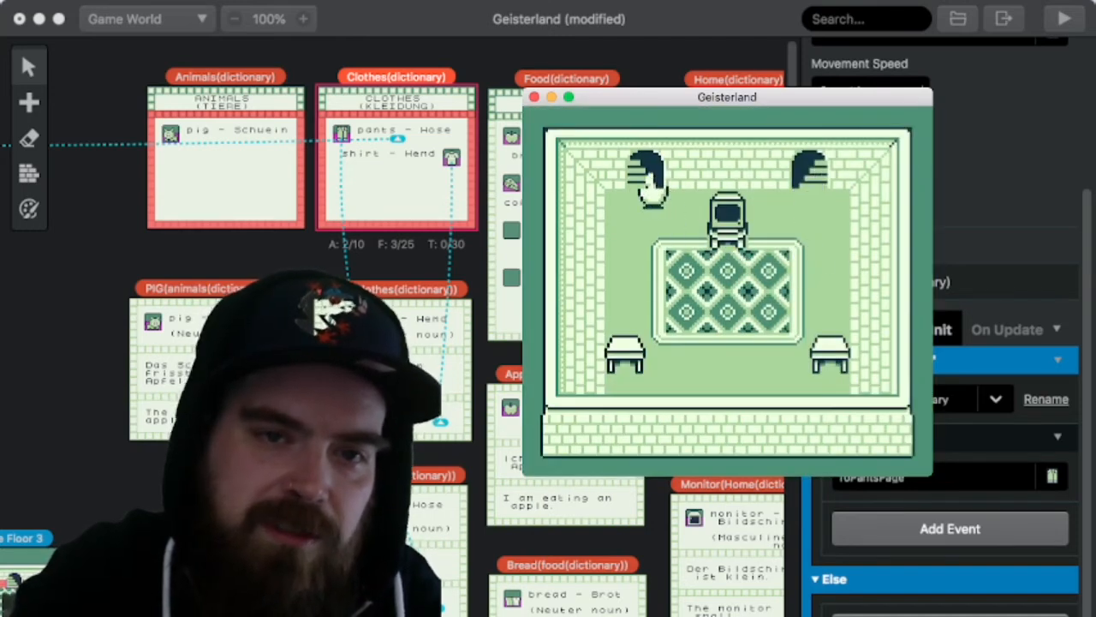
key("z")
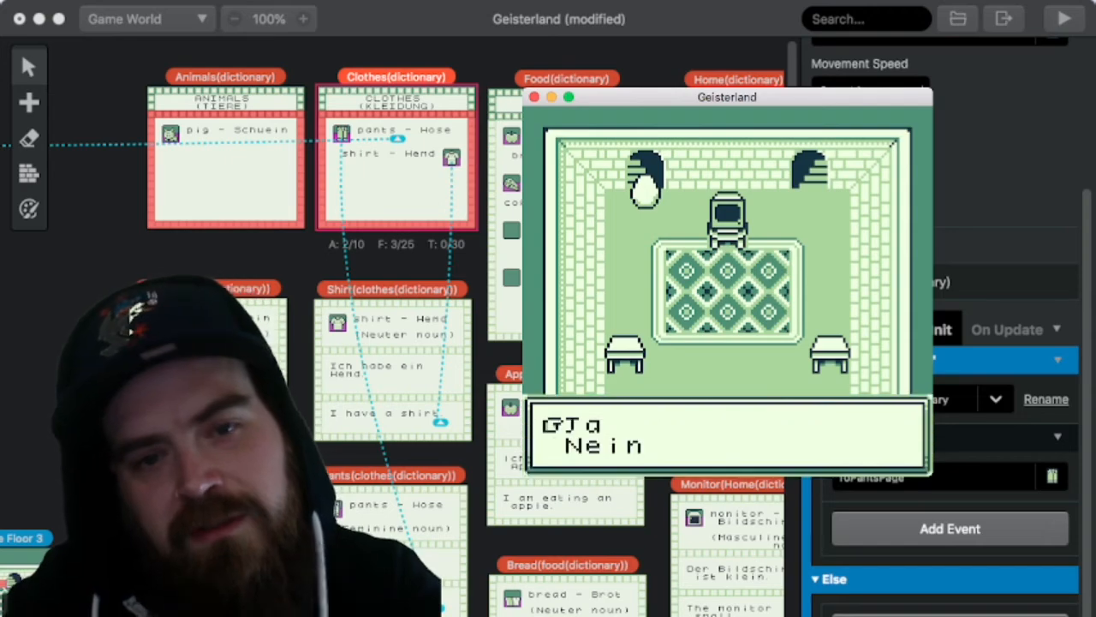
key("z")
key("Down")
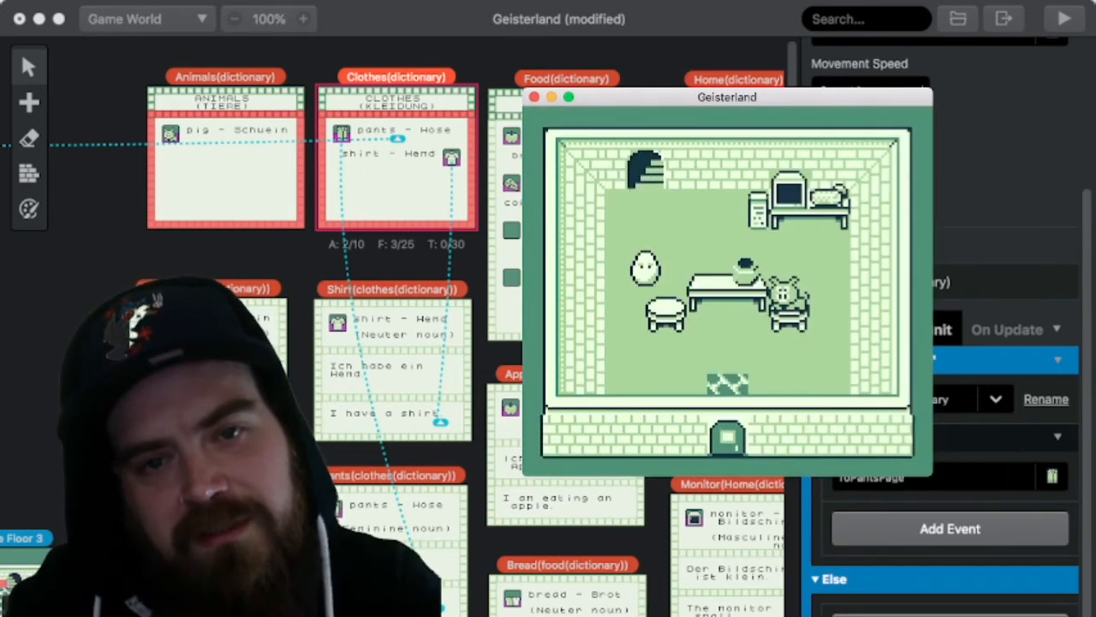
Step: Leave the brick building and walk south down the brick path, then west along the street to the long building
key("Down")
key("Right")
key("Down")
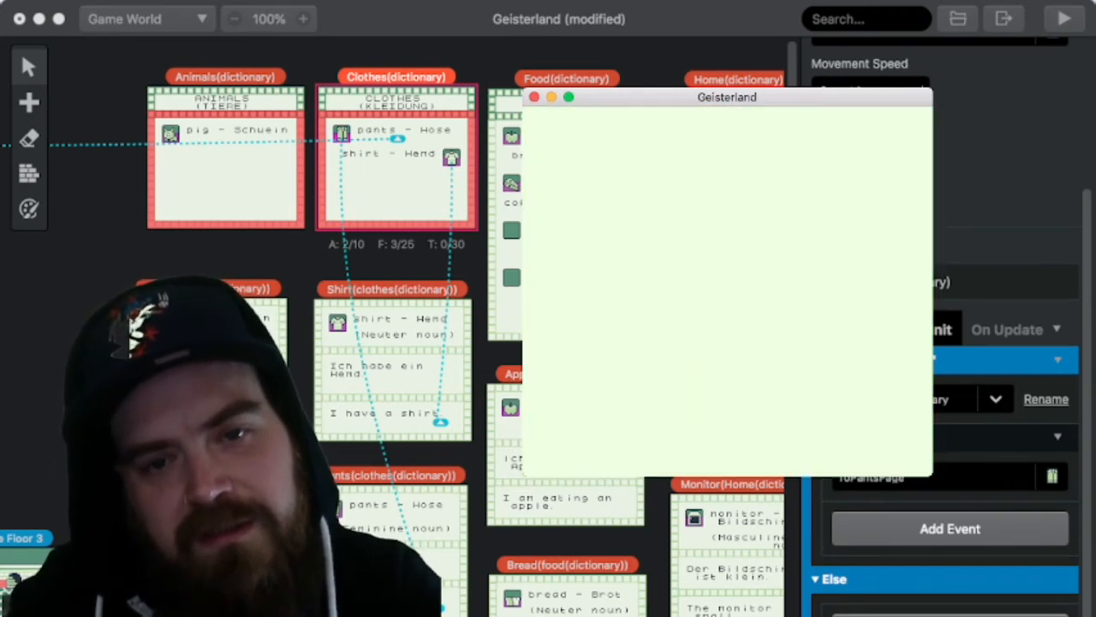
key("Down")
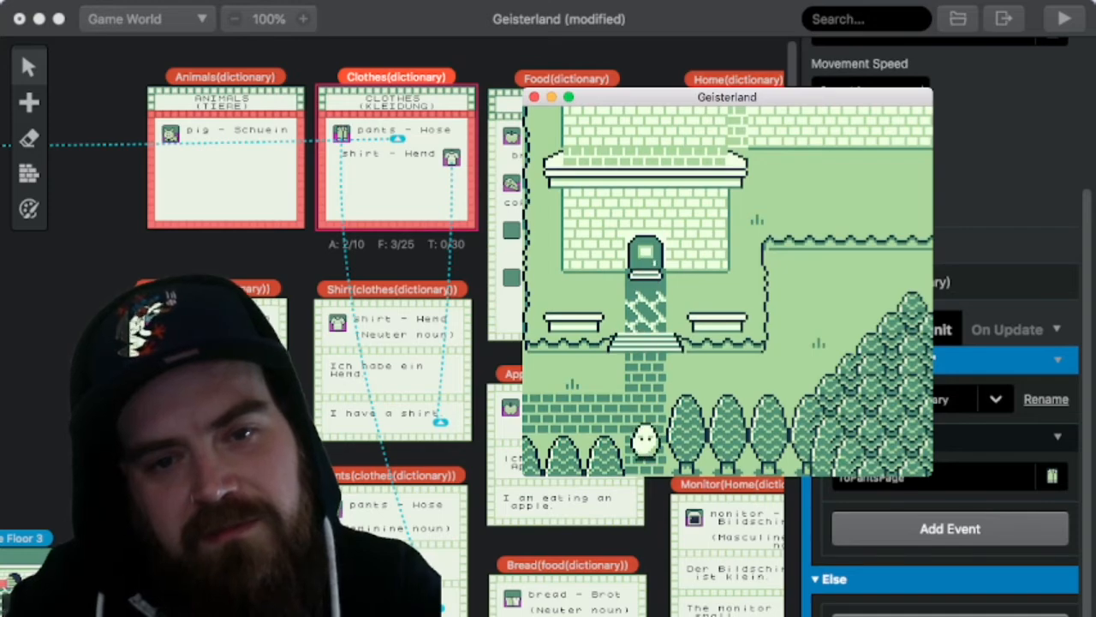
key("Down")
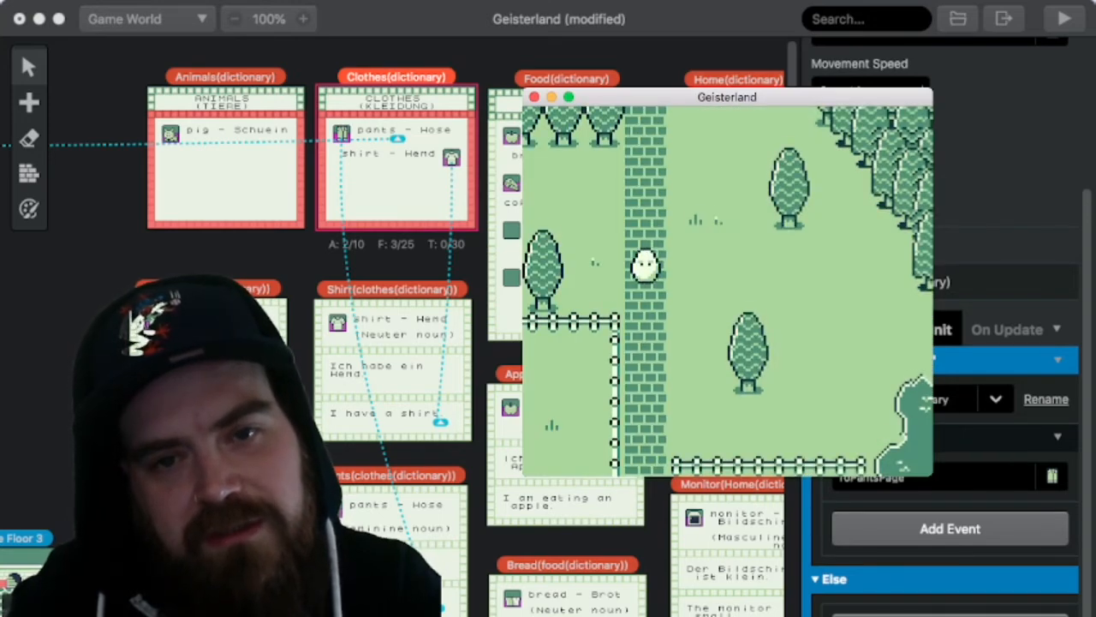
key("Down")
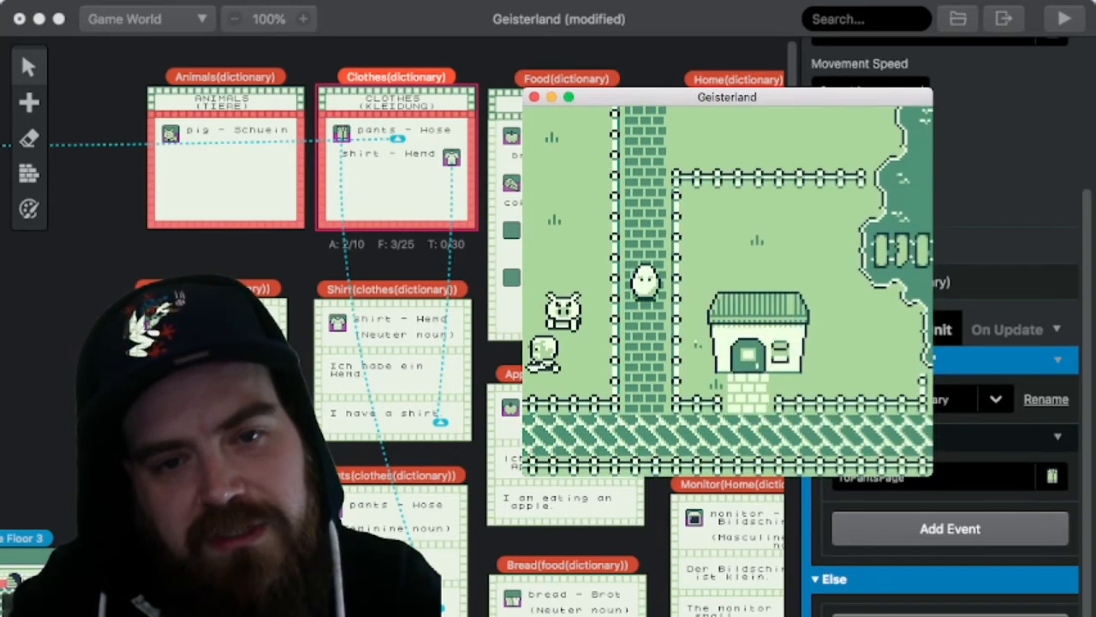
key("Down")
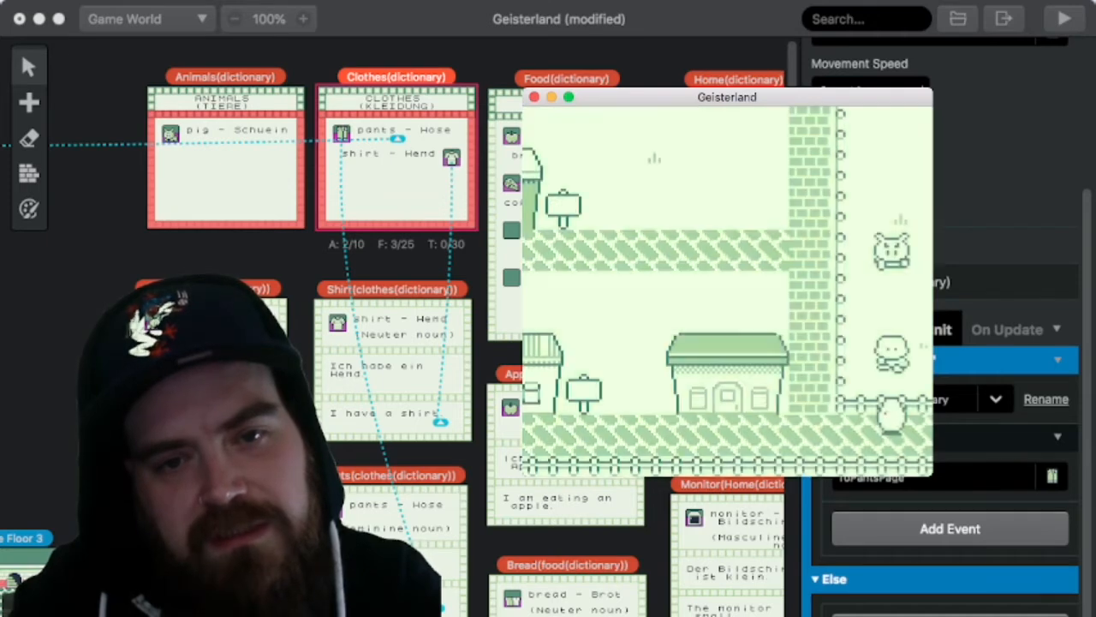
key("Left")
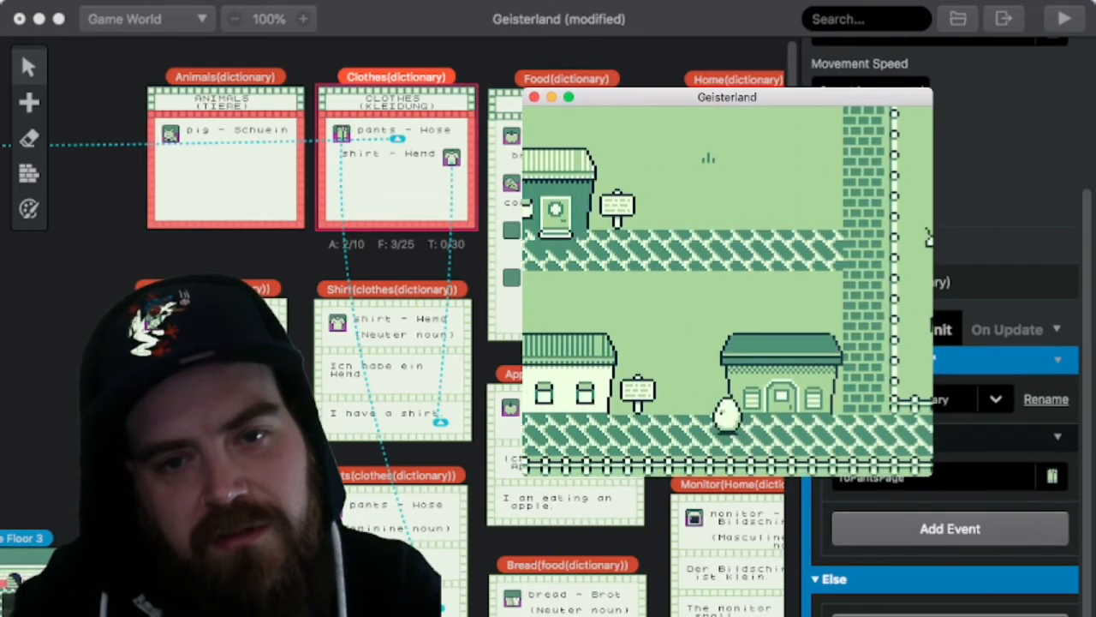
key("Left")
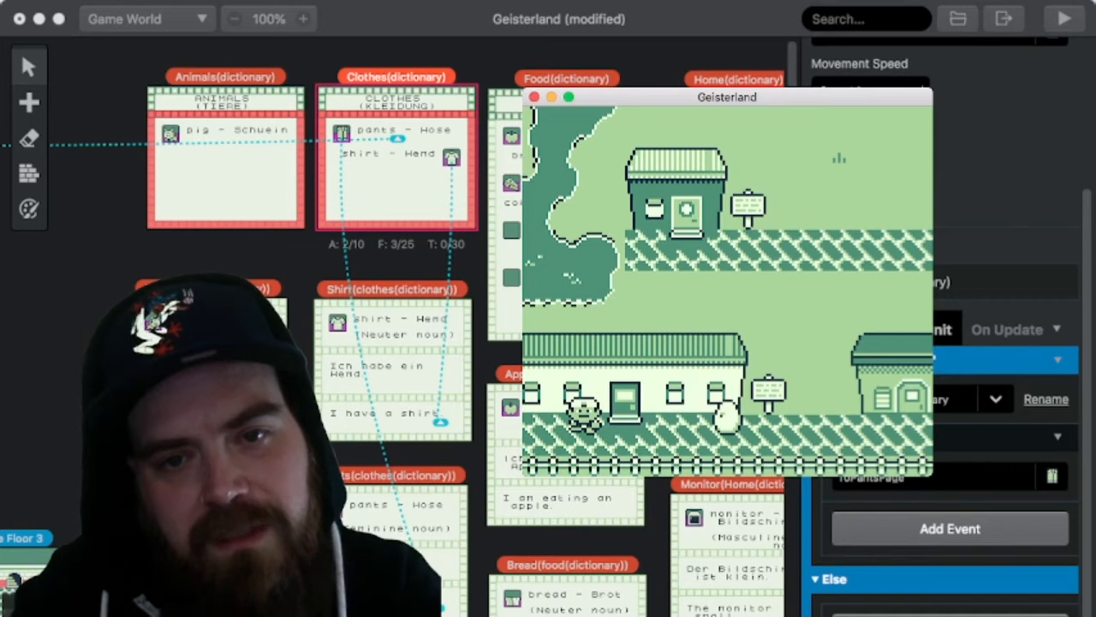
Step: Check the XP and money on the DATEN page as the egg character, and return to the street
key("Return")
key("Left")
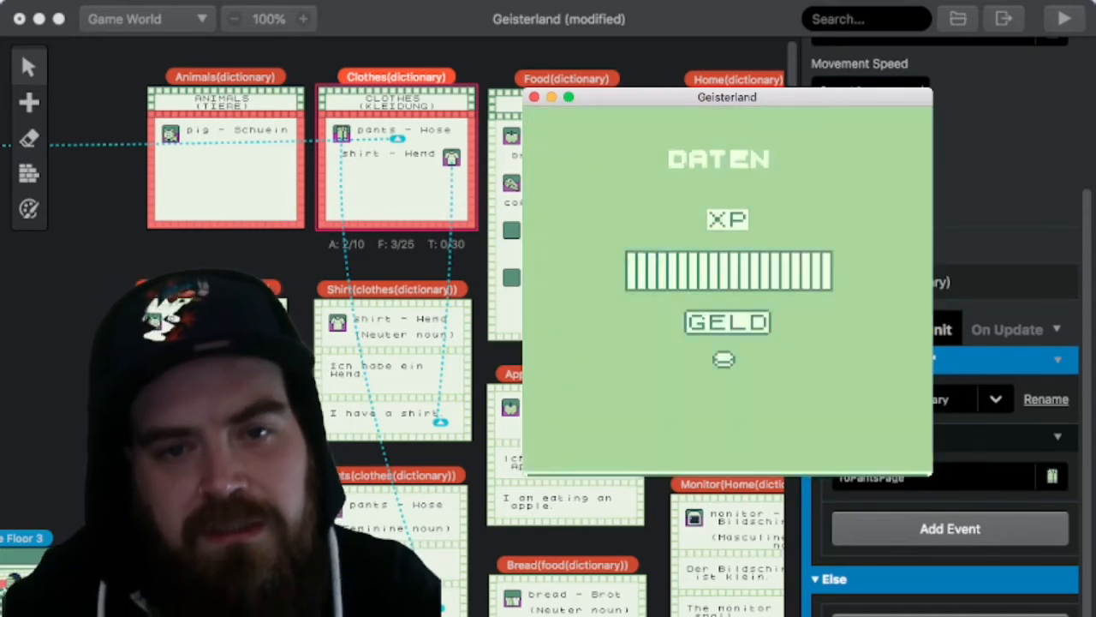
key("z")
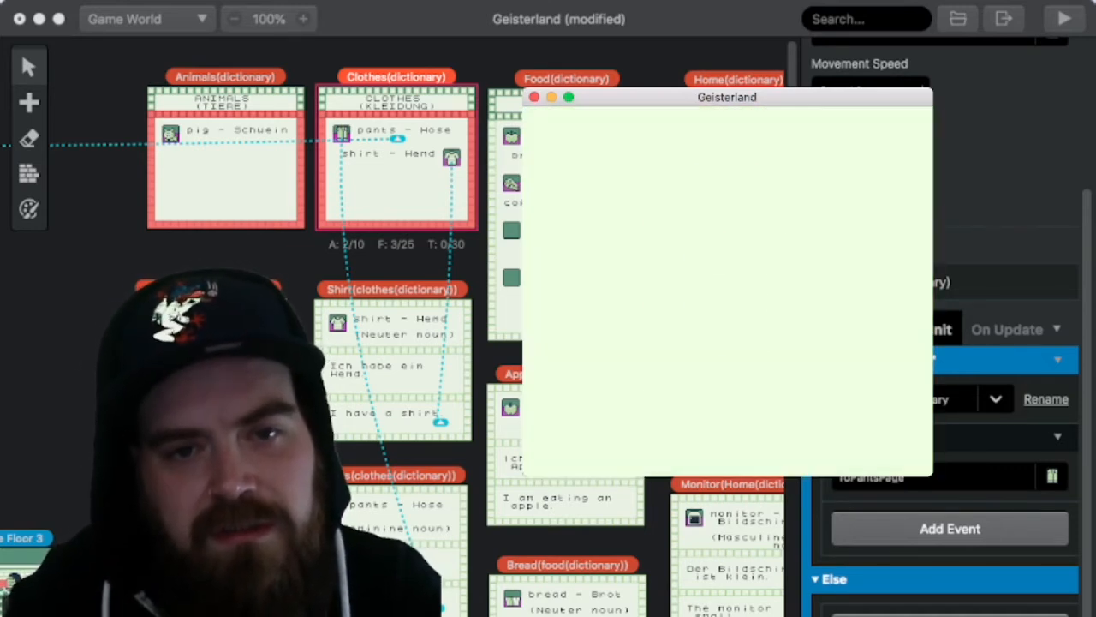
key("x")
Step: Enter the long building, walk around its display tables, and leave through the door beside the EXIT sign
key("Left")
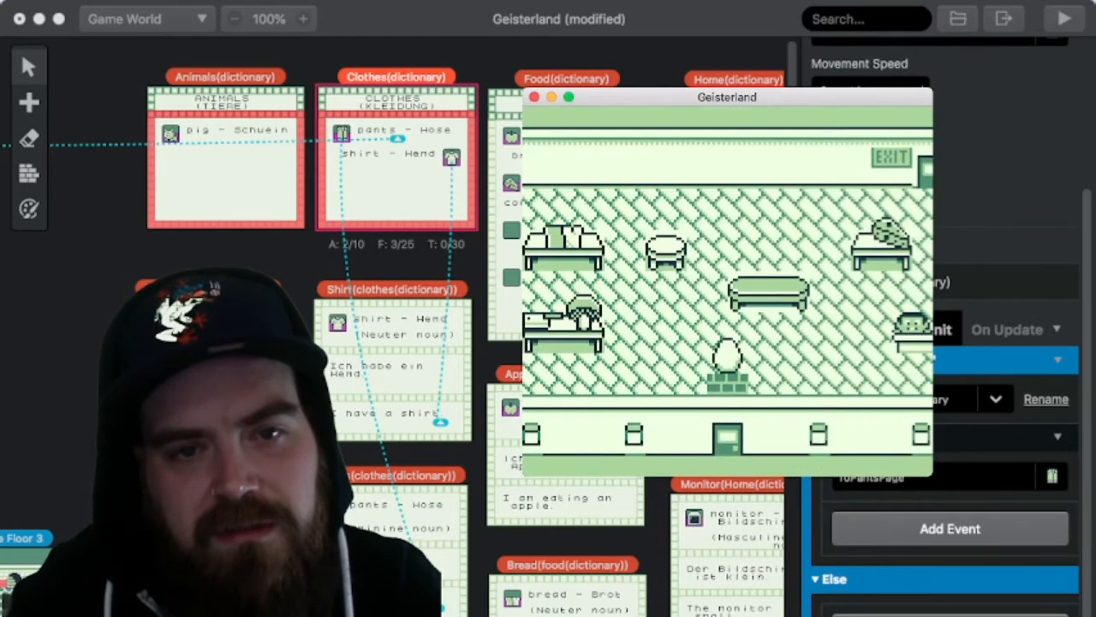
key("Left")
key("Up")
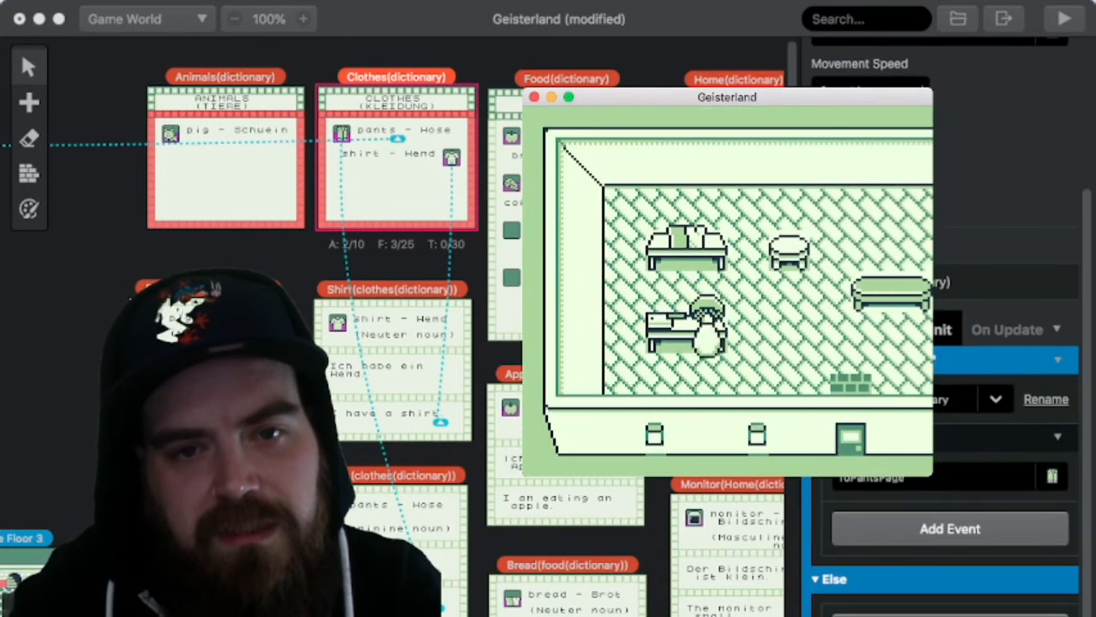
key("Right")
key("Up")
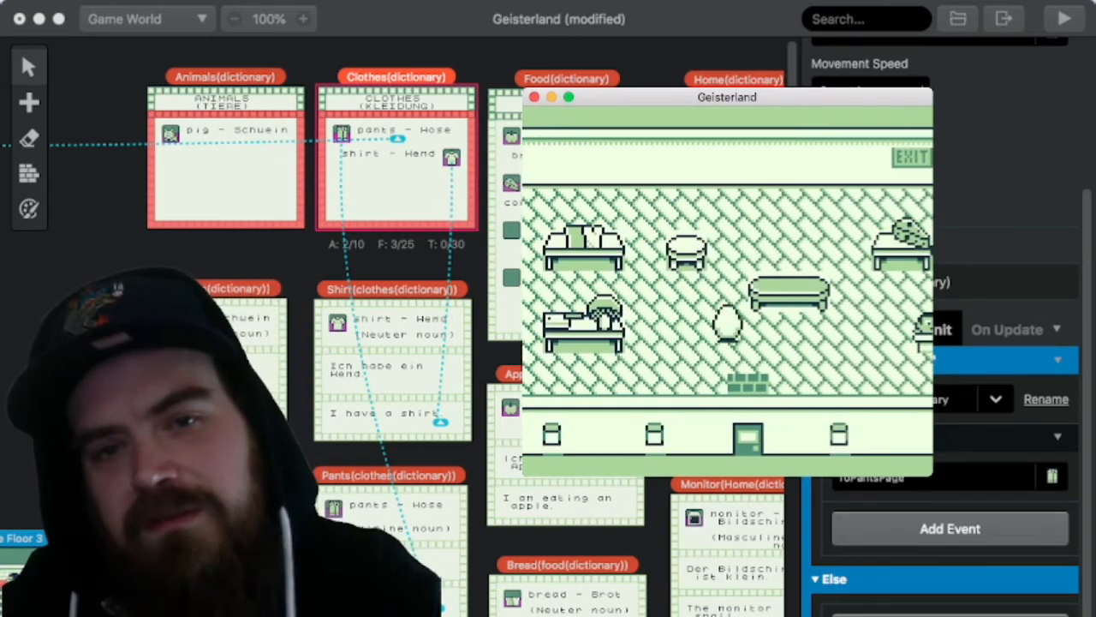
key("Up")
key("Right")
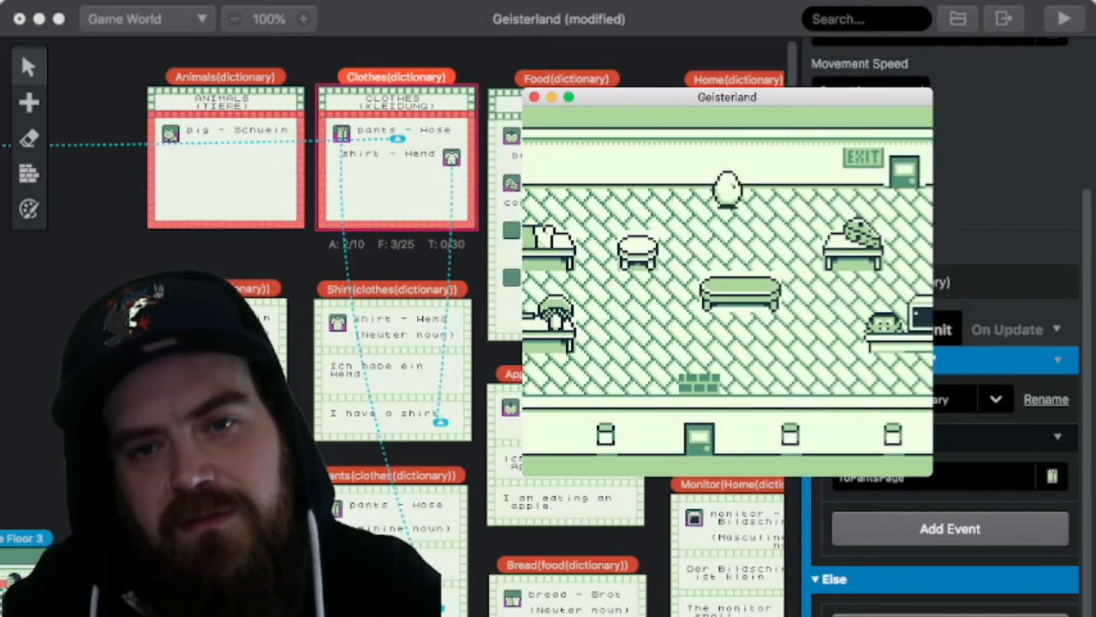
key("Right")
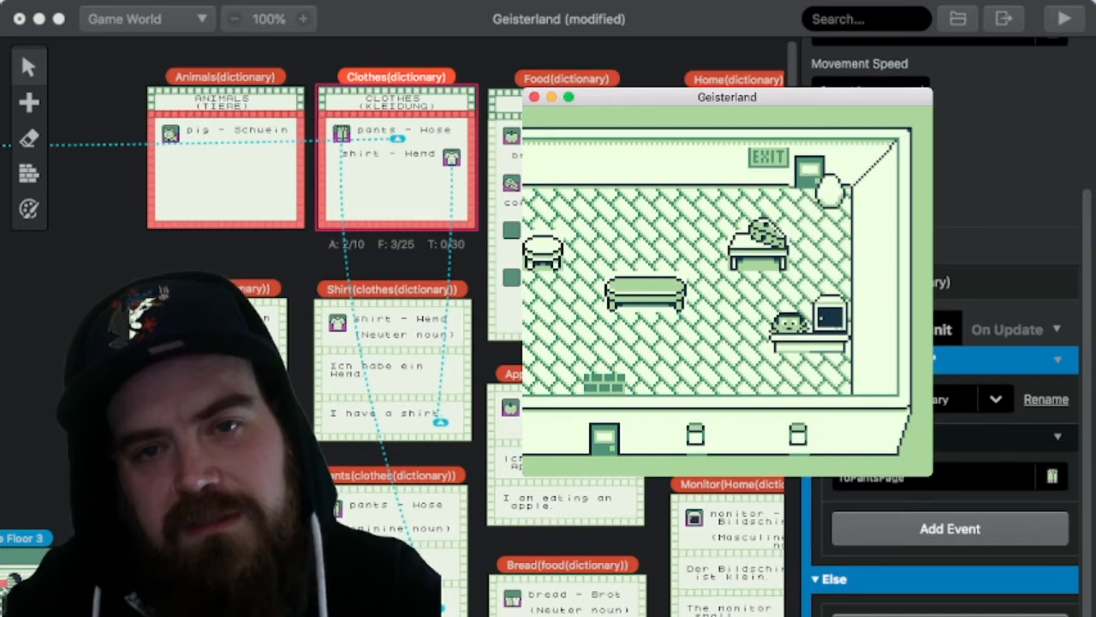
key("Up")
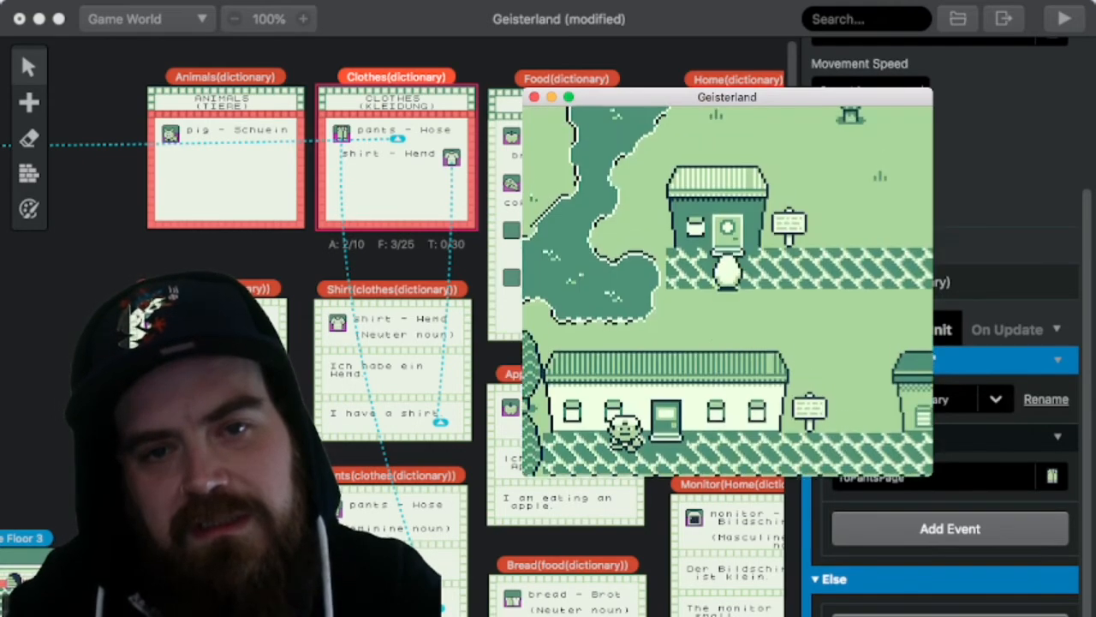
Step: Enter the small clothes shop and read the descriptions of the displayed goods, including the Hemd and the Schuhe
key("Up")
key("Up")
key("z")
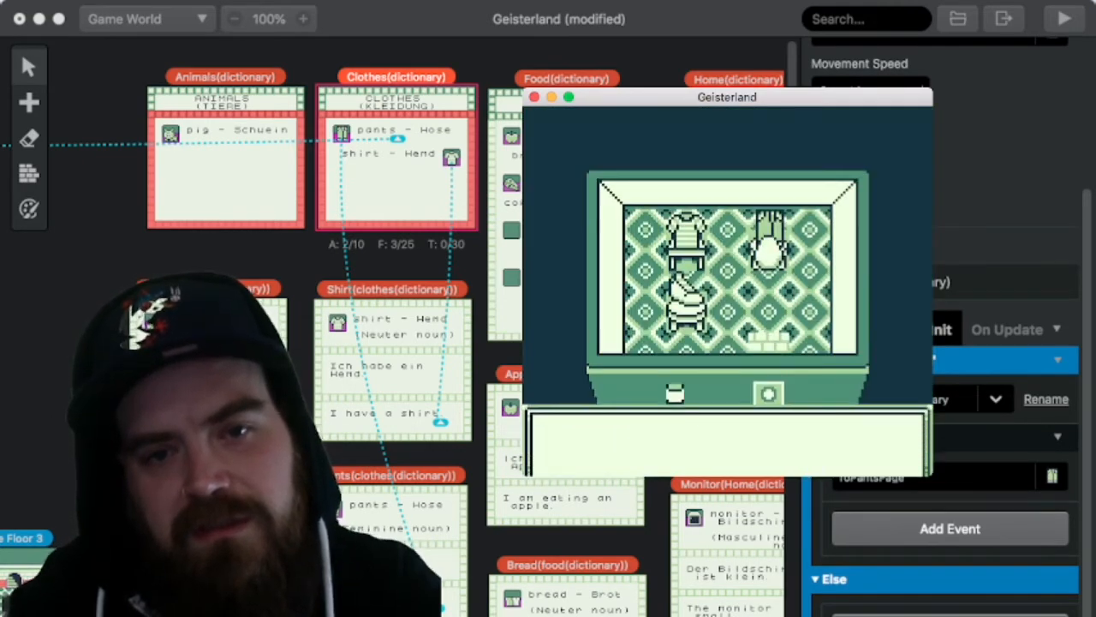
key("z")
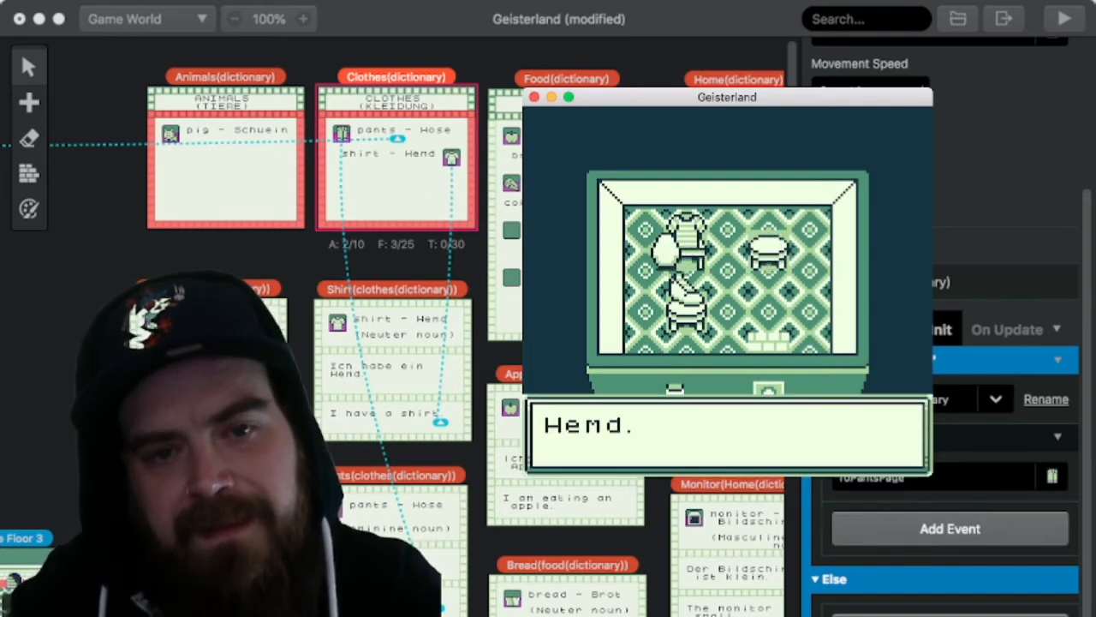
key("z")
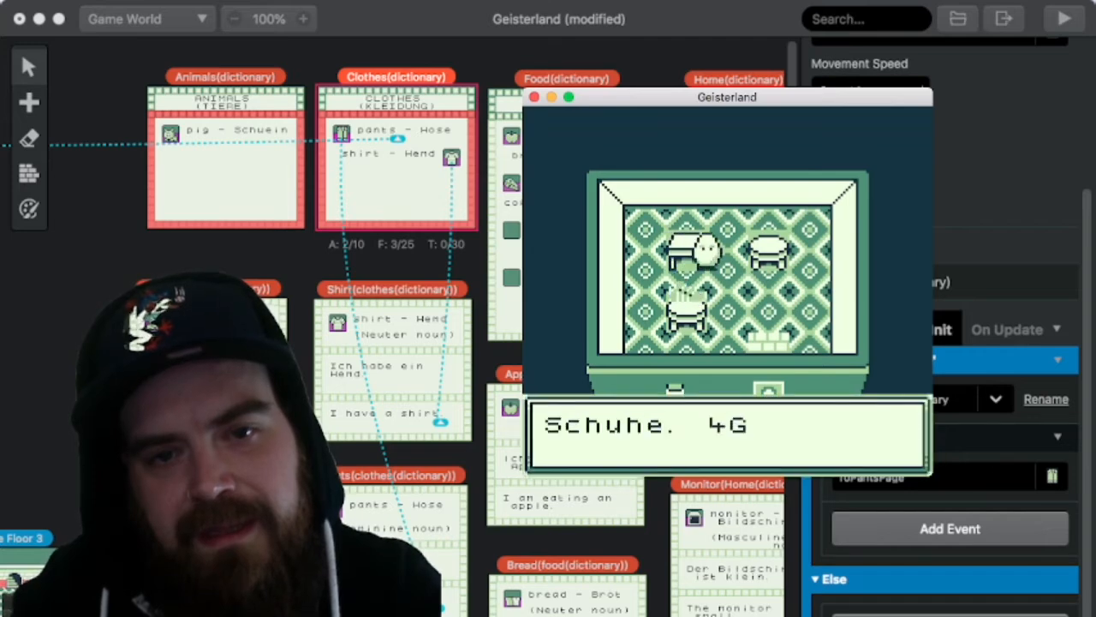
key("z")
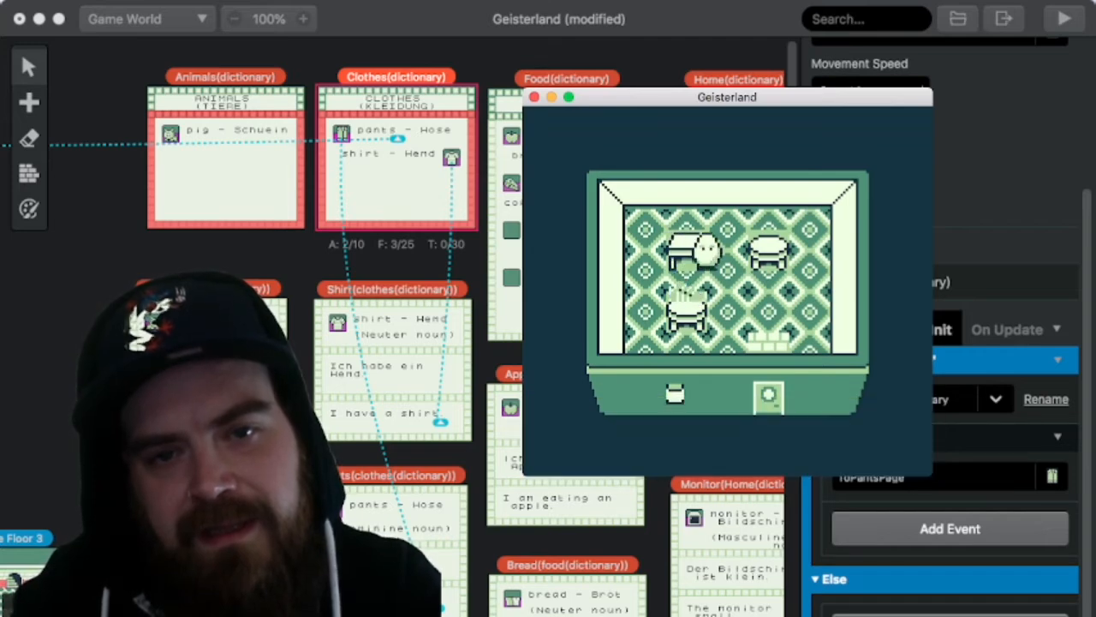
Step: Leave the clothes shop, walk back down to the long building, and go inside toward the display tables
key("Down")
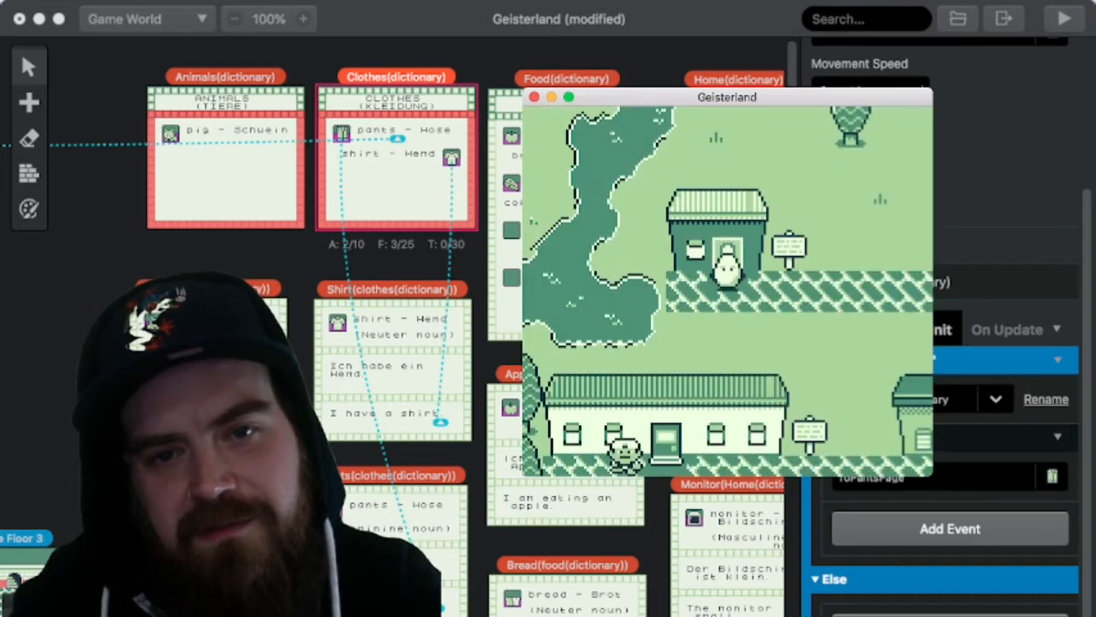
key("Right")
key("Down")
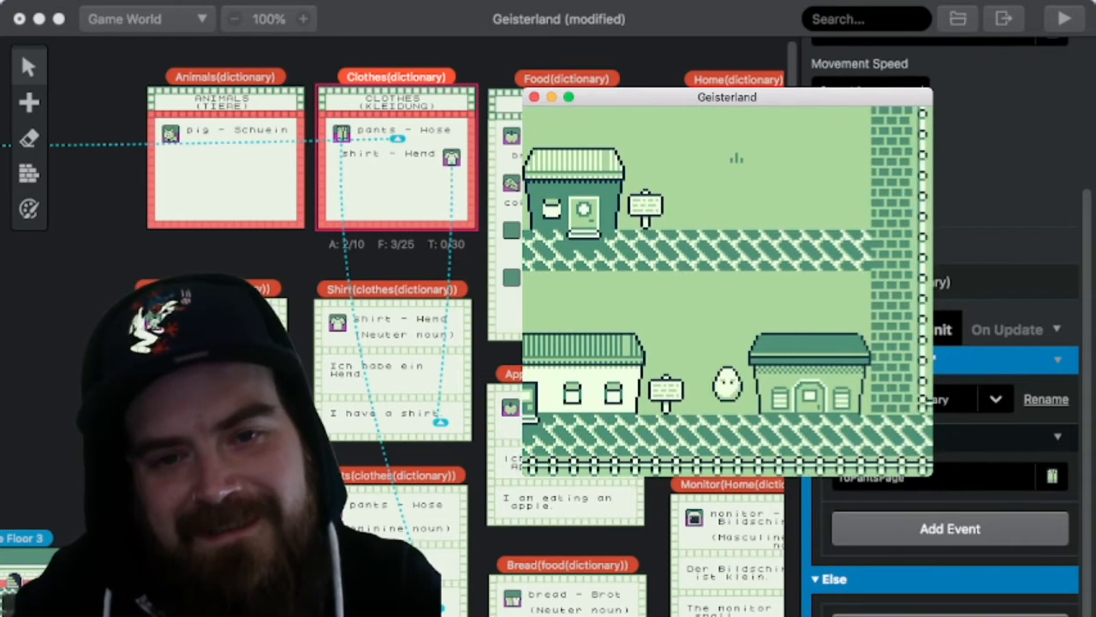
key("Left")
key("Up")
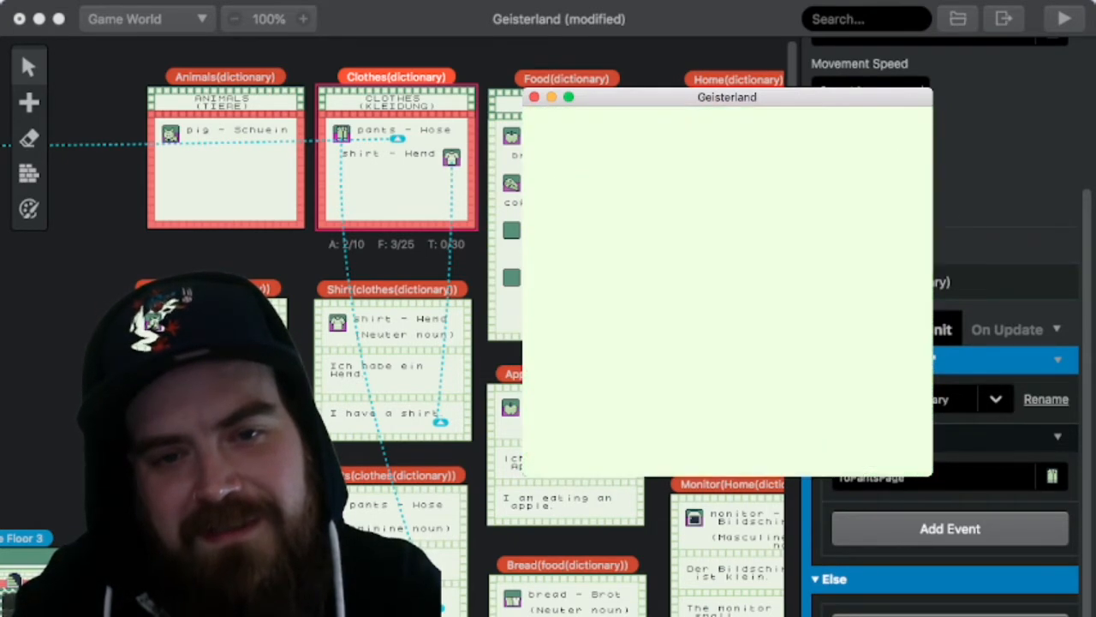
key("Left")
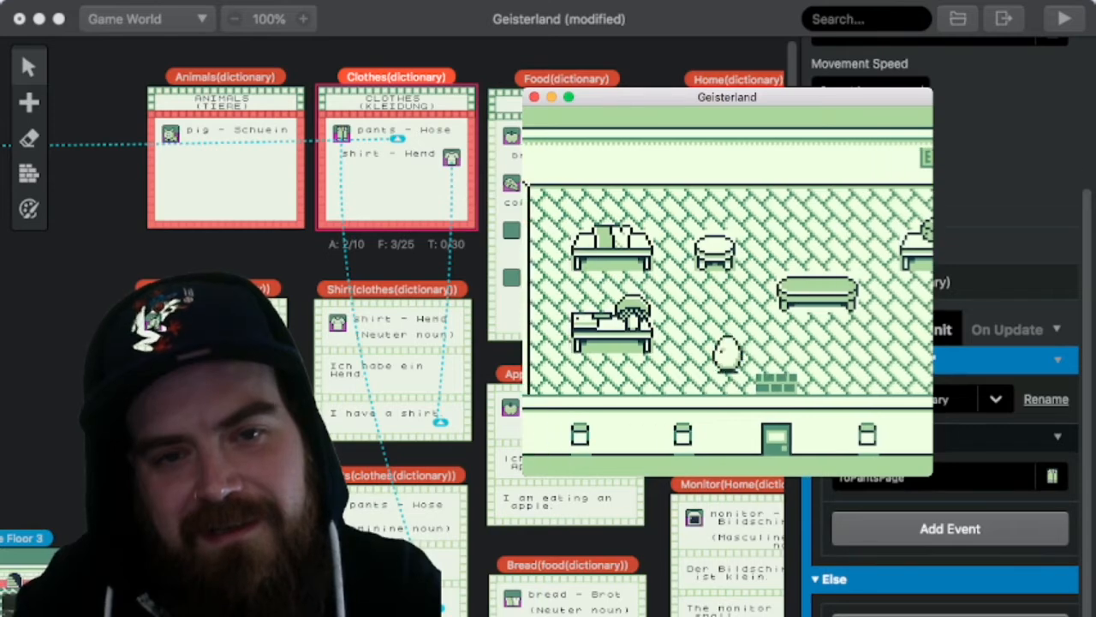
Step: Approach the lower-left display table and bring up the buy prompt for its goods
key("Left")
key("Up")
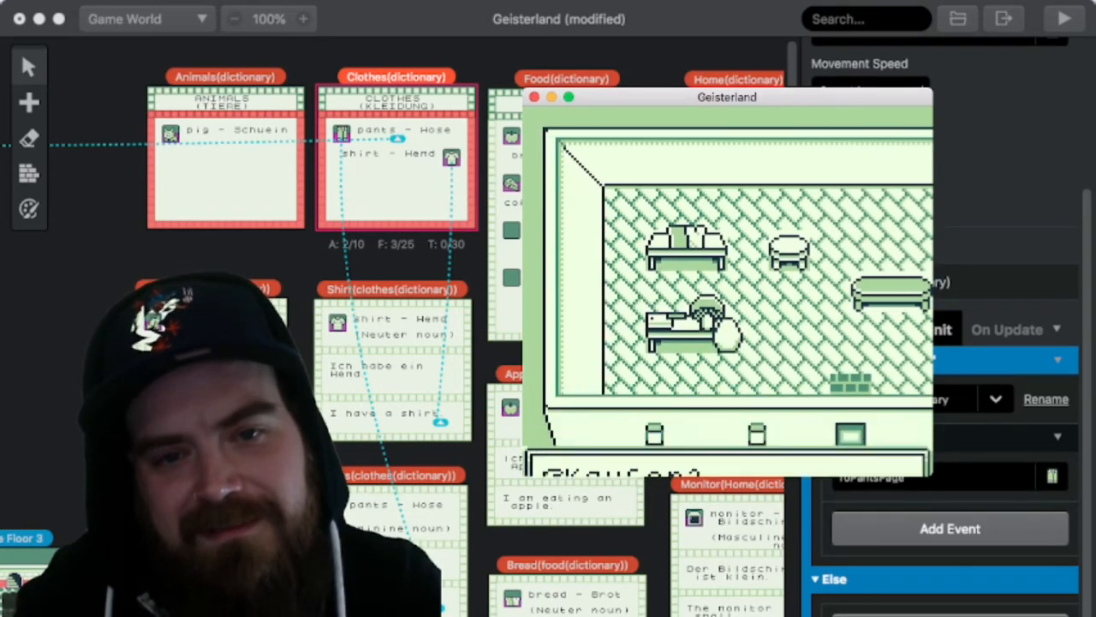
key("Up")
Step: Walk across the shop to the table below the EXIT sign and buy the item displayed on it
key("Right")
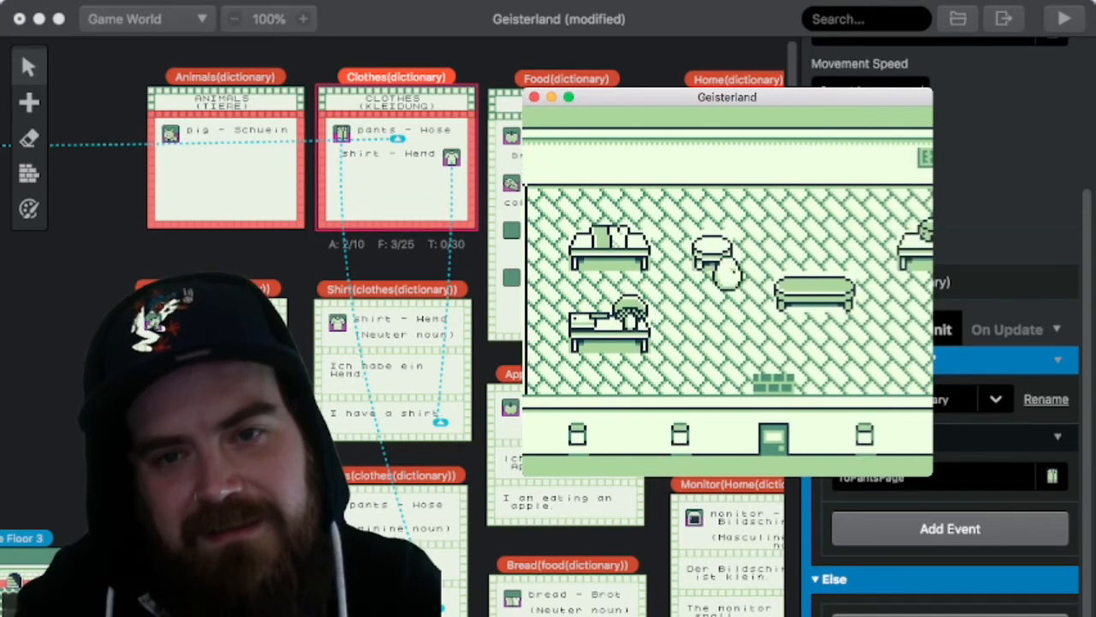
key("Right")
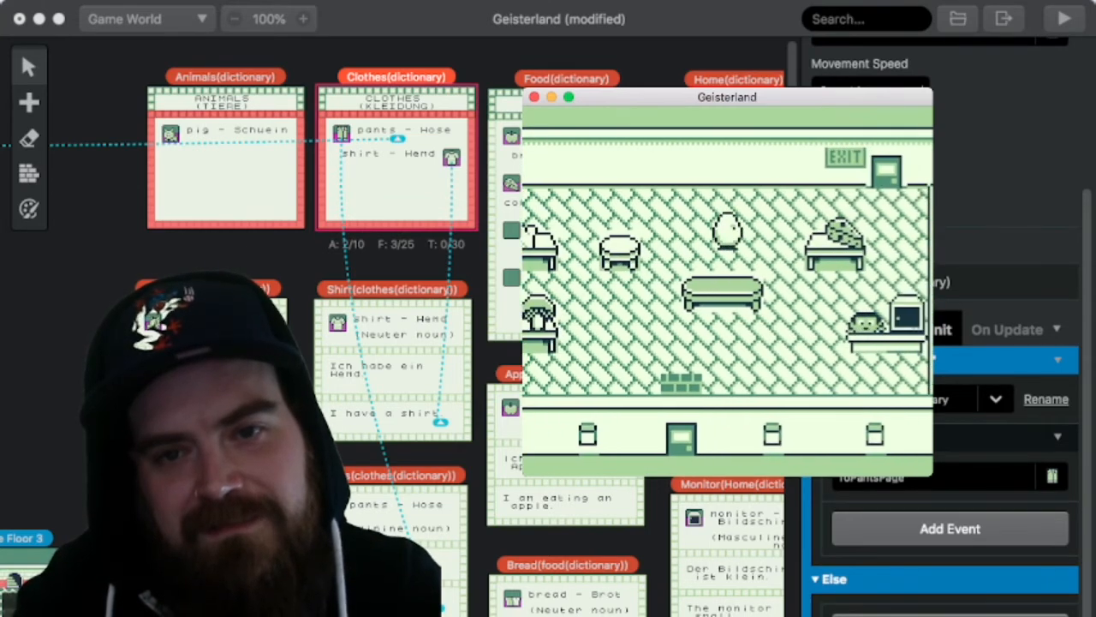
key("Up")
key("Right")
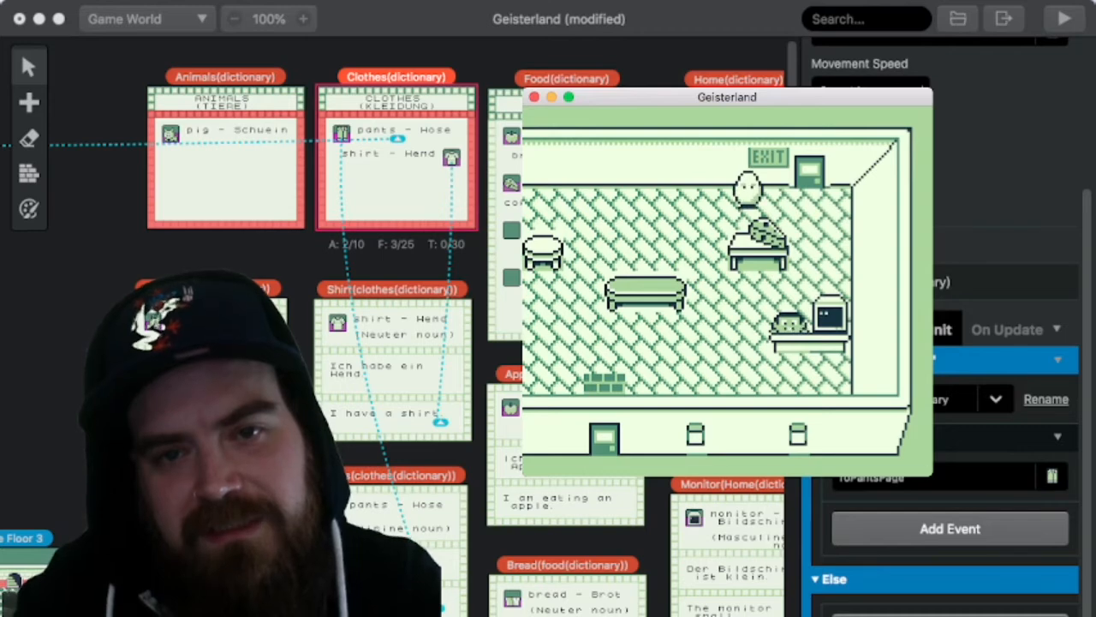
key("Left")
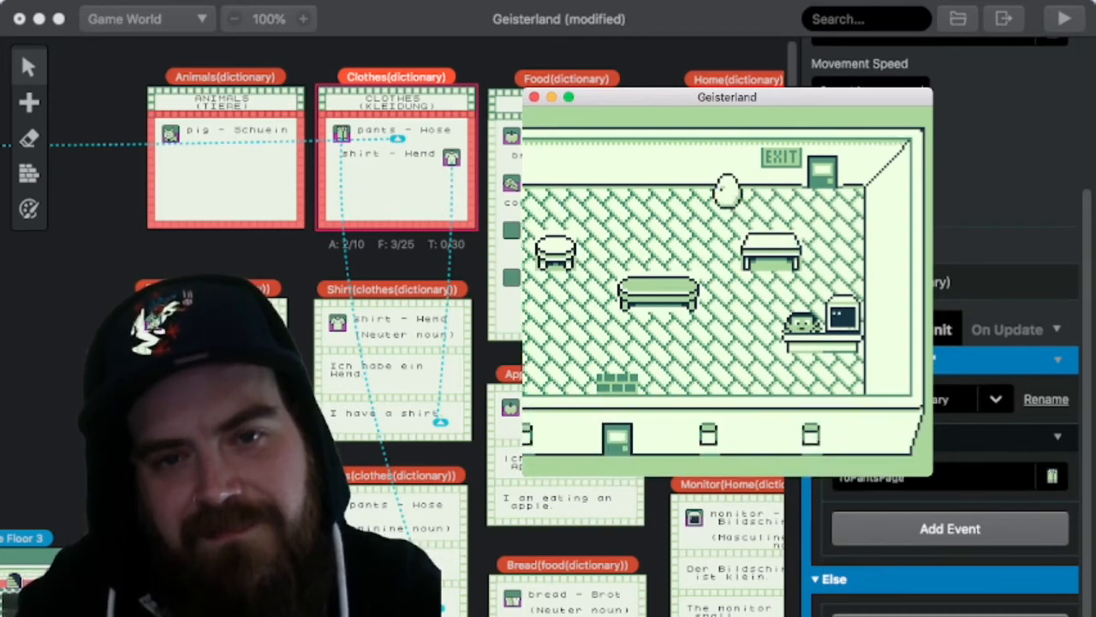
Step: Return to the far end of the shop and buy the goods on the upper-left display table
key("Left")
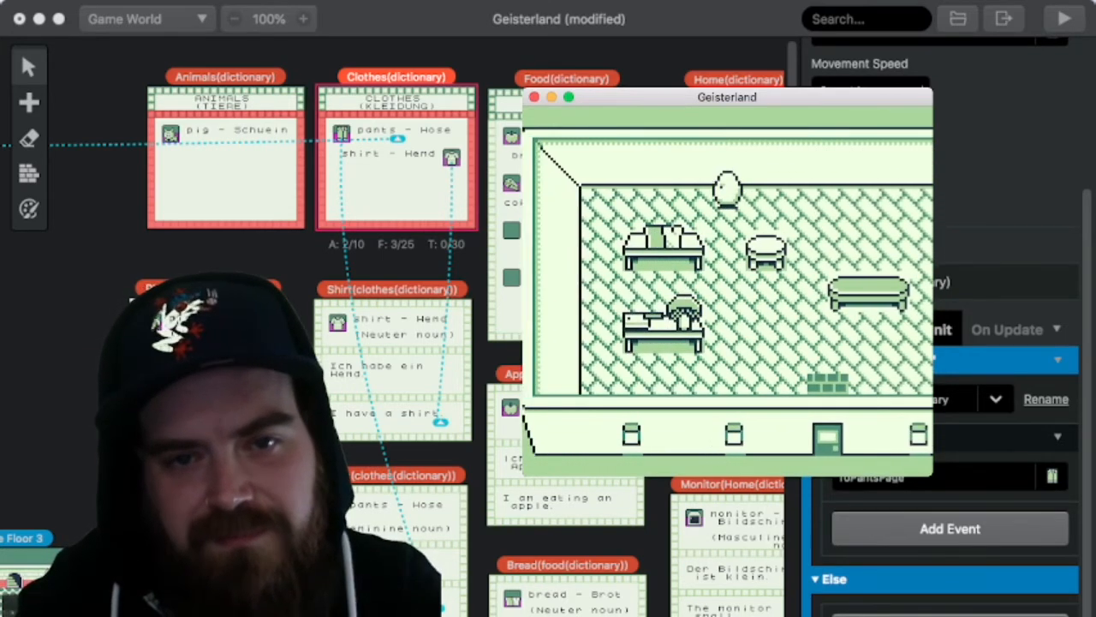
key("Down")
key("z")
key("z")
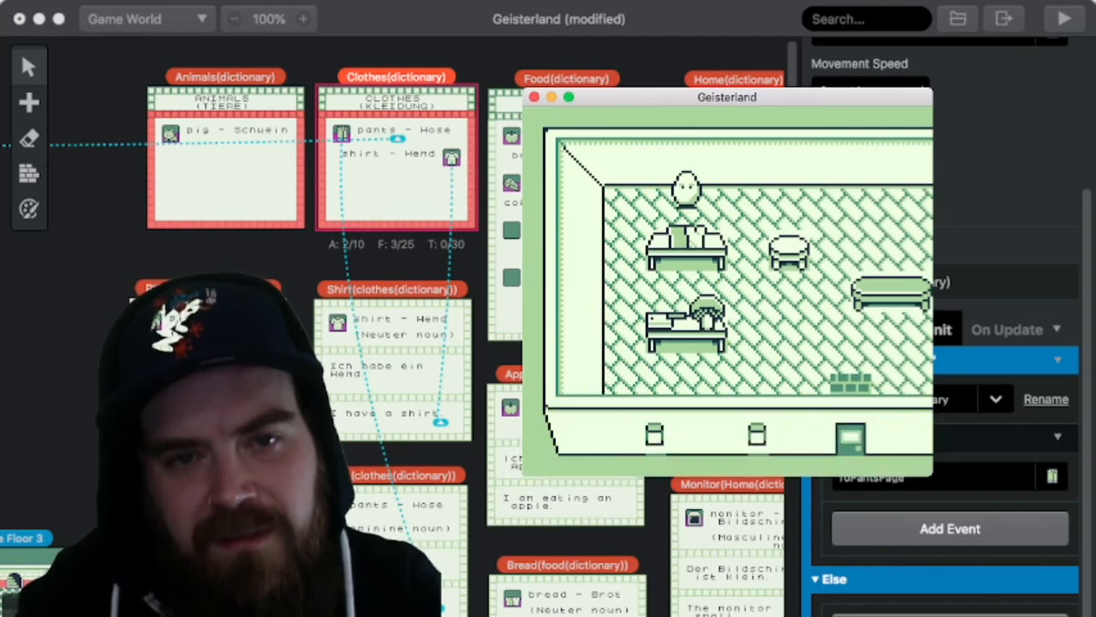
key("z")
key("Right")
key("Down")
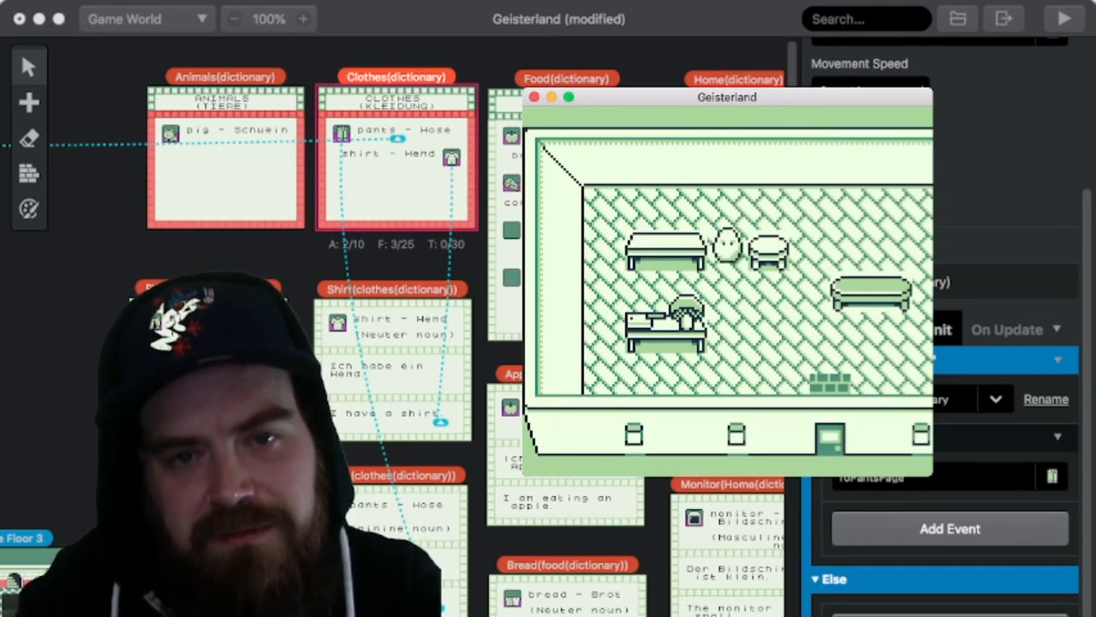
Step: Buy both items on the lower-left display table, answering each prompt with Kaufen
key("z")
key("z")
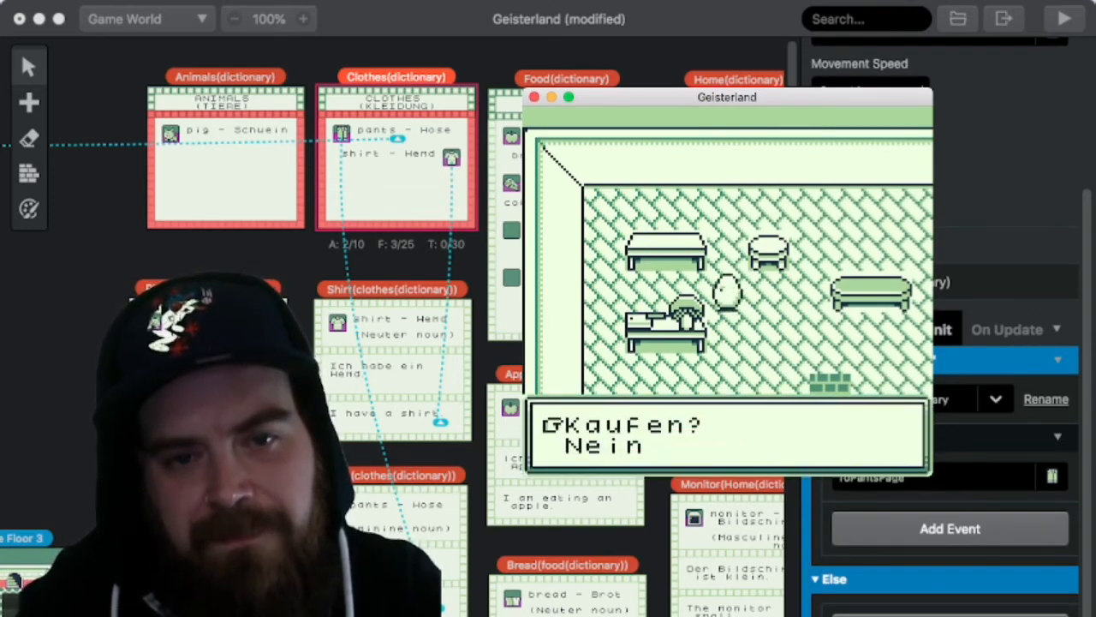
key("z")
key("Left")
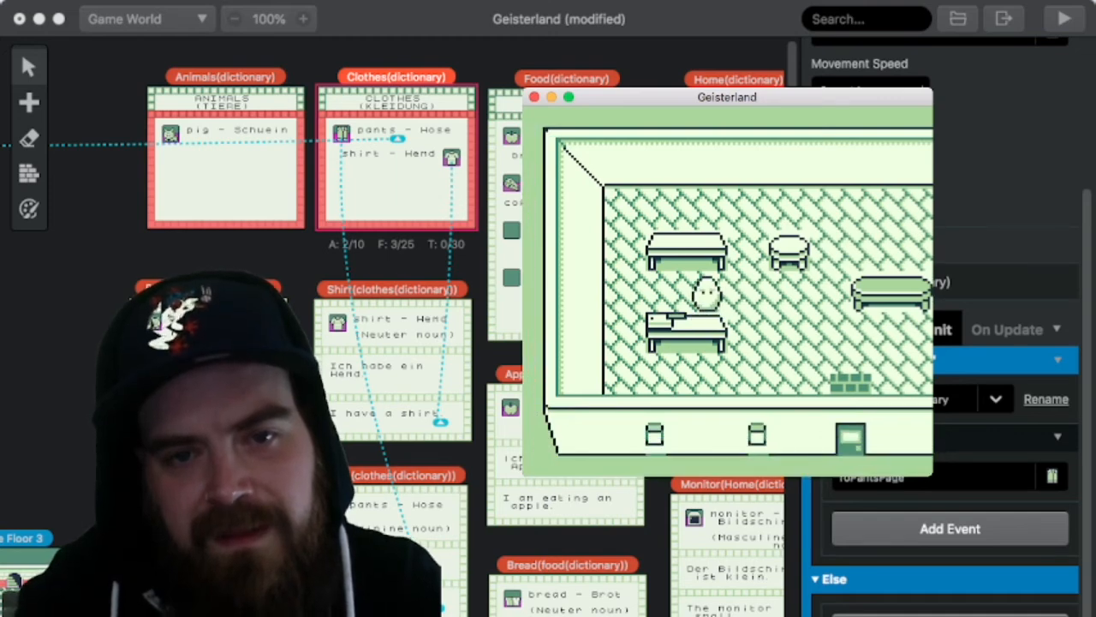
key("z")
key("z")
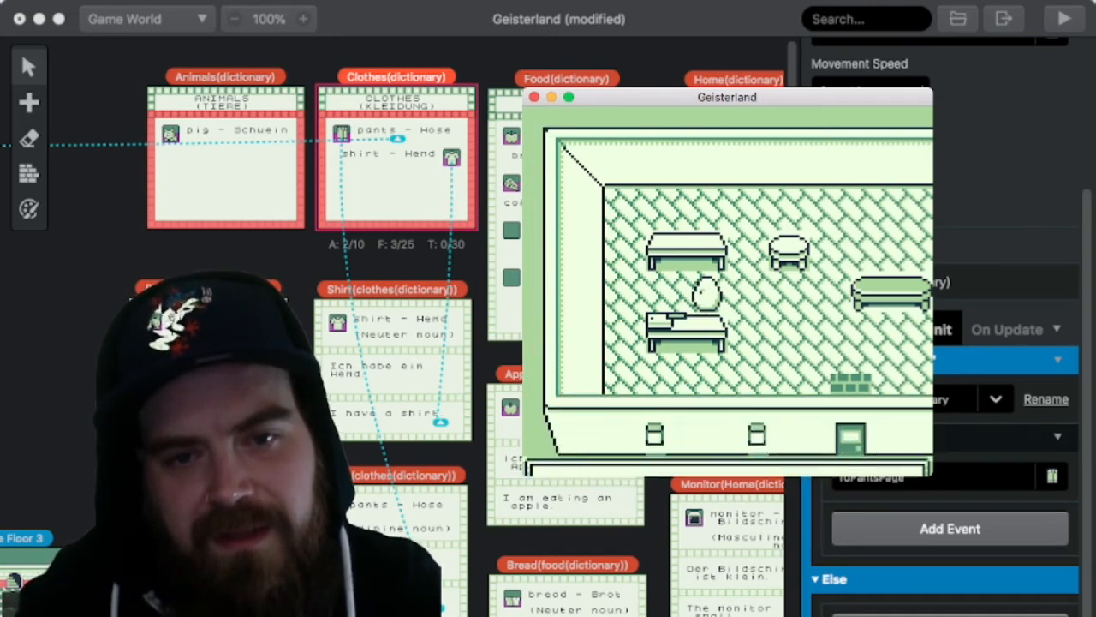
key("z")
Step: Check the XP and money on the DATEN page after the purchases, and return to the shop
key("Left")
key("Return")
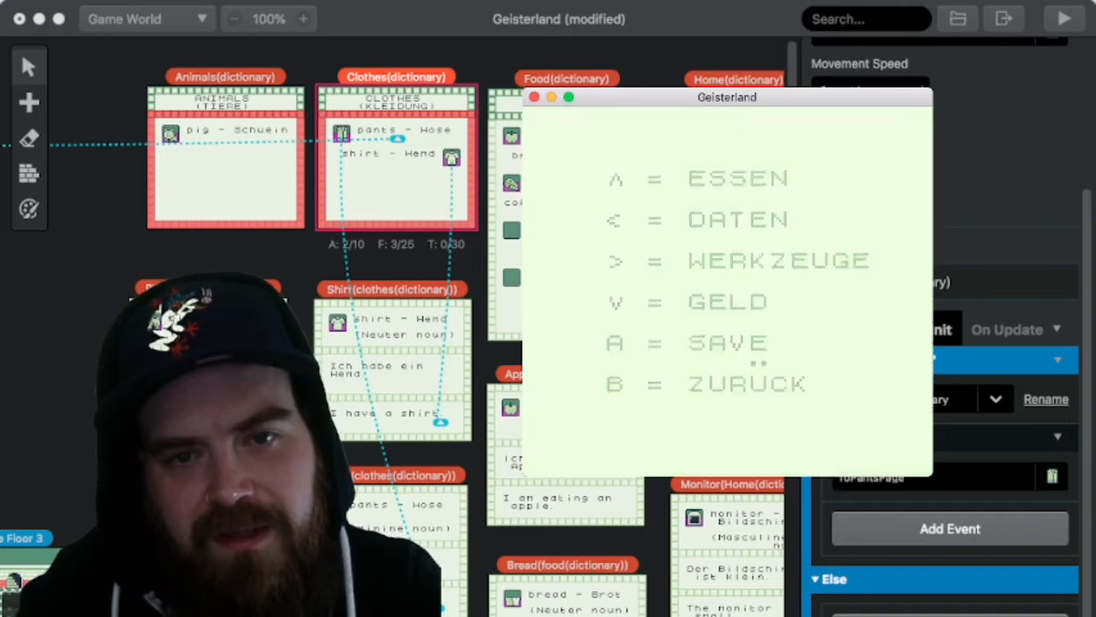
key("Left")
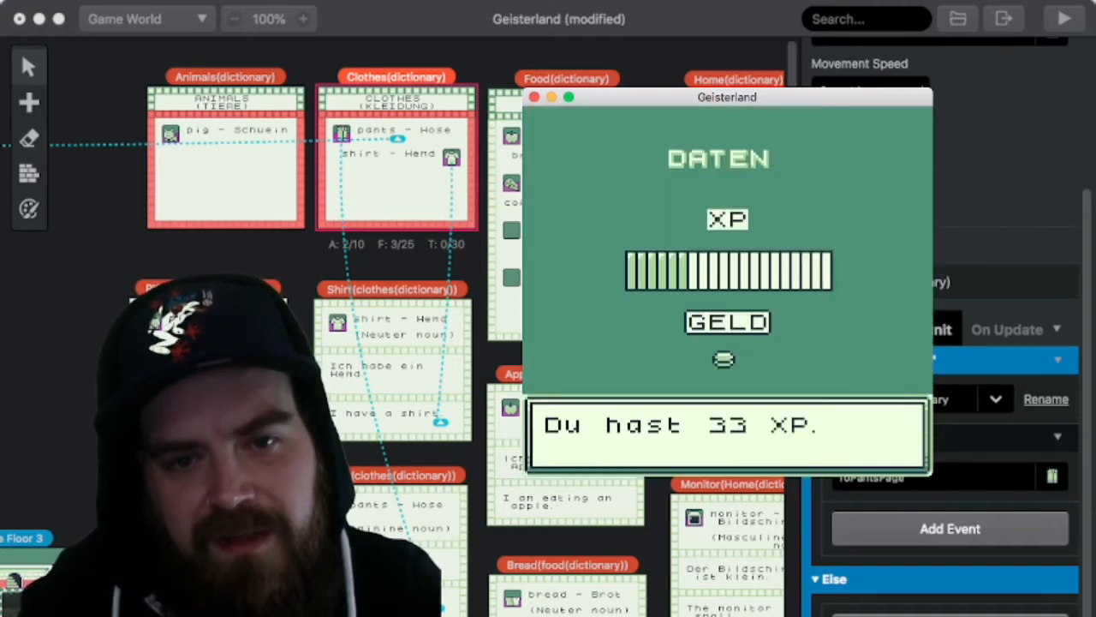
key("z")
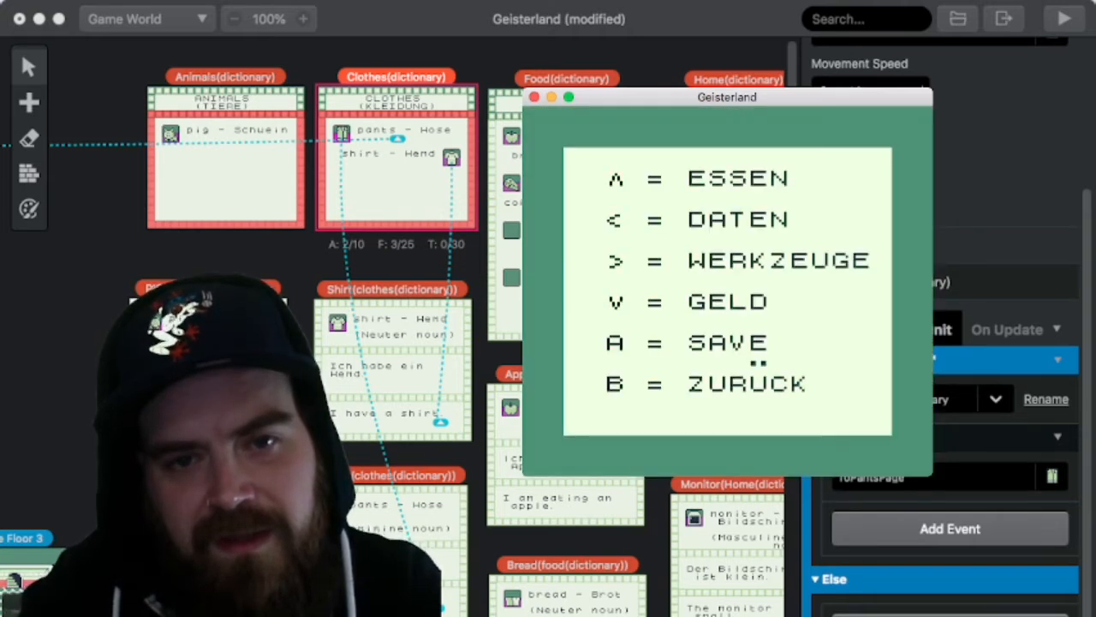
key("x")
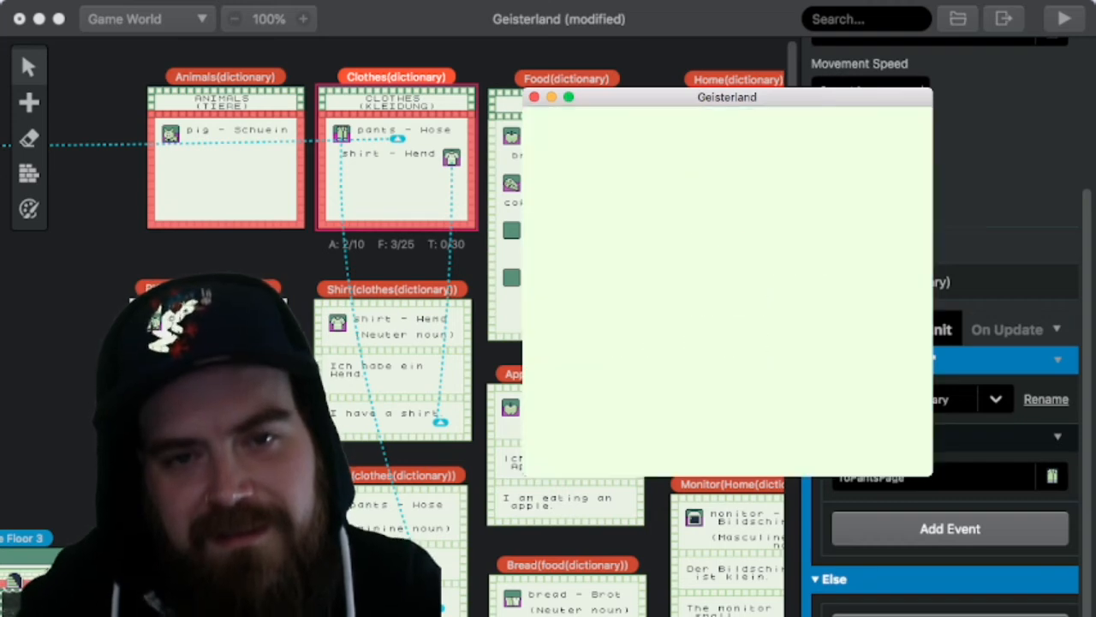
Step: Walk past the round table and leave the shop through the door beside the EXIT sign
key("Right")
key("Up")
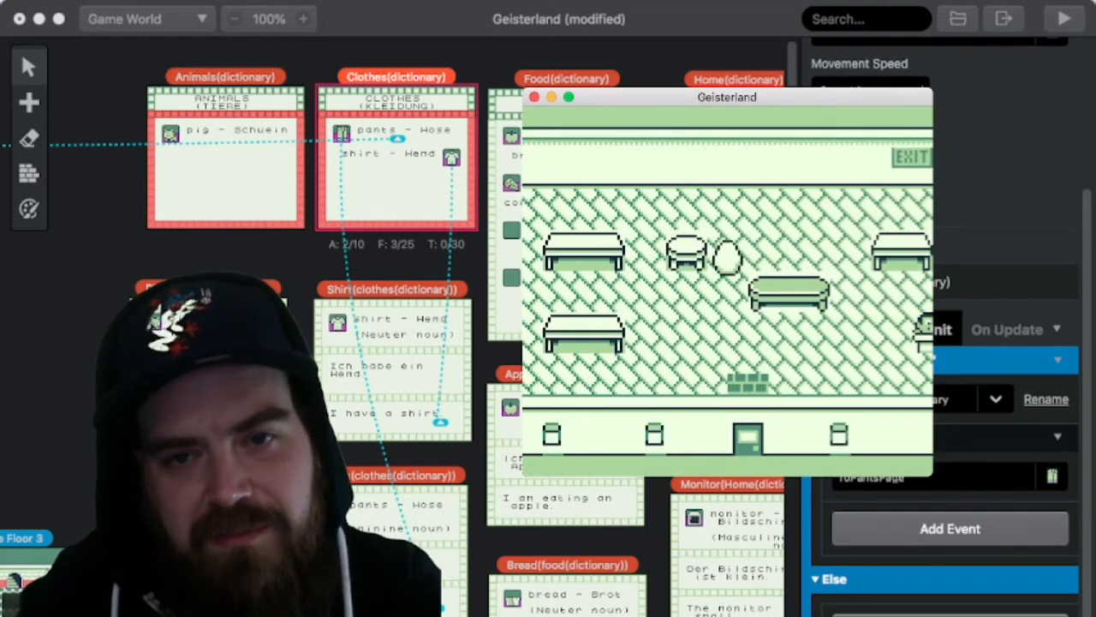
key("Right")
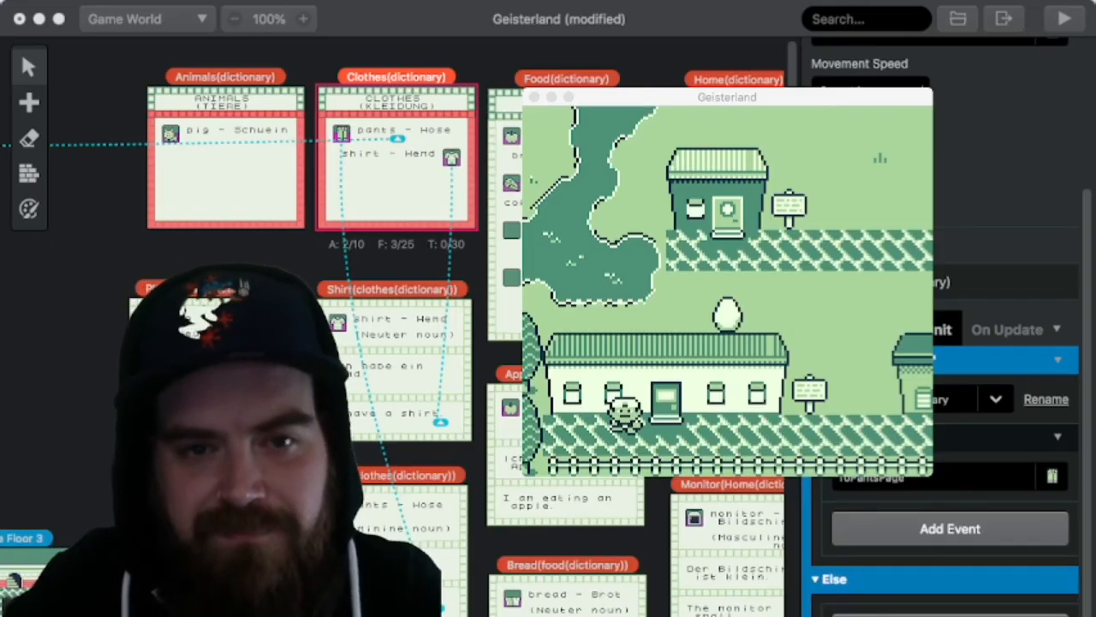
Step: Walk the egg past the shops and up the brick path to the fenced house, and go inside to the computer desk
key("Right")
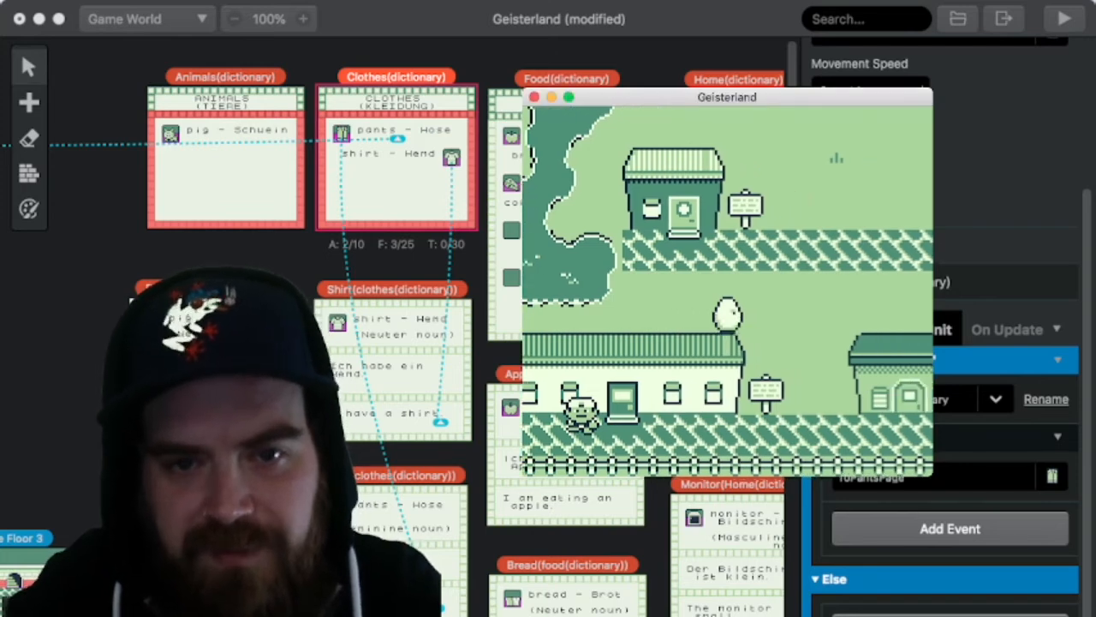
key("Up")
key("Right")
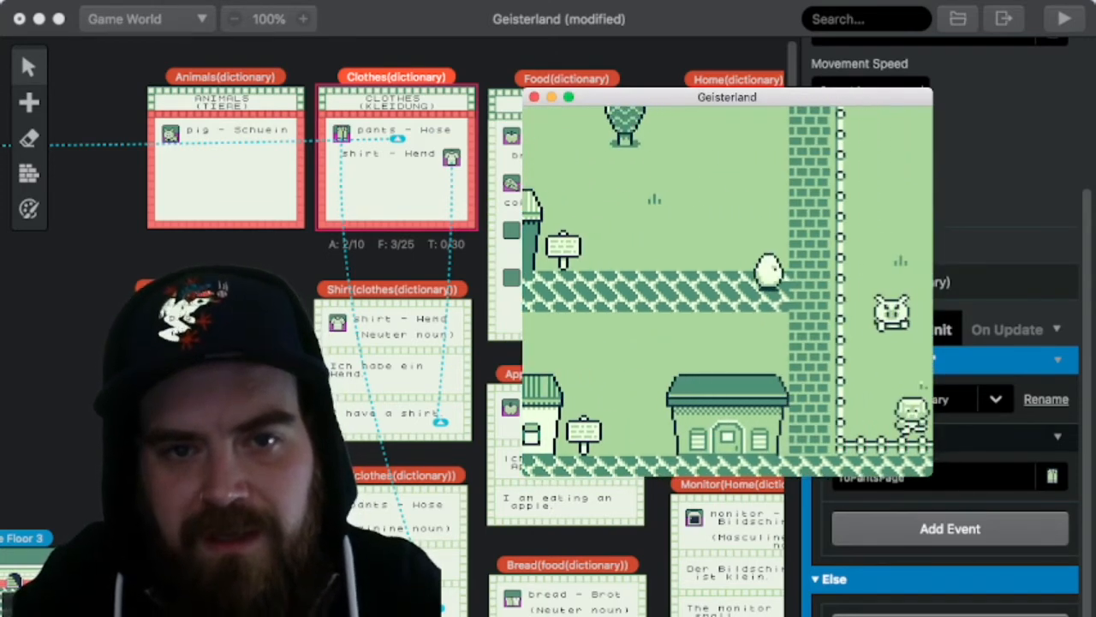
key("Up")
key("Up")
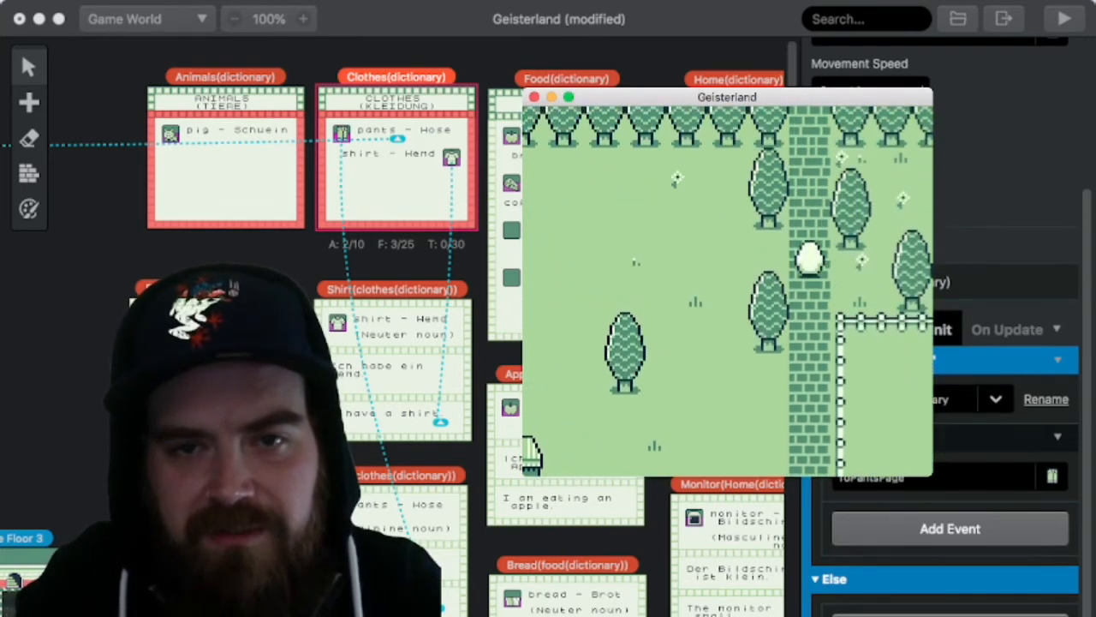
key("Up")
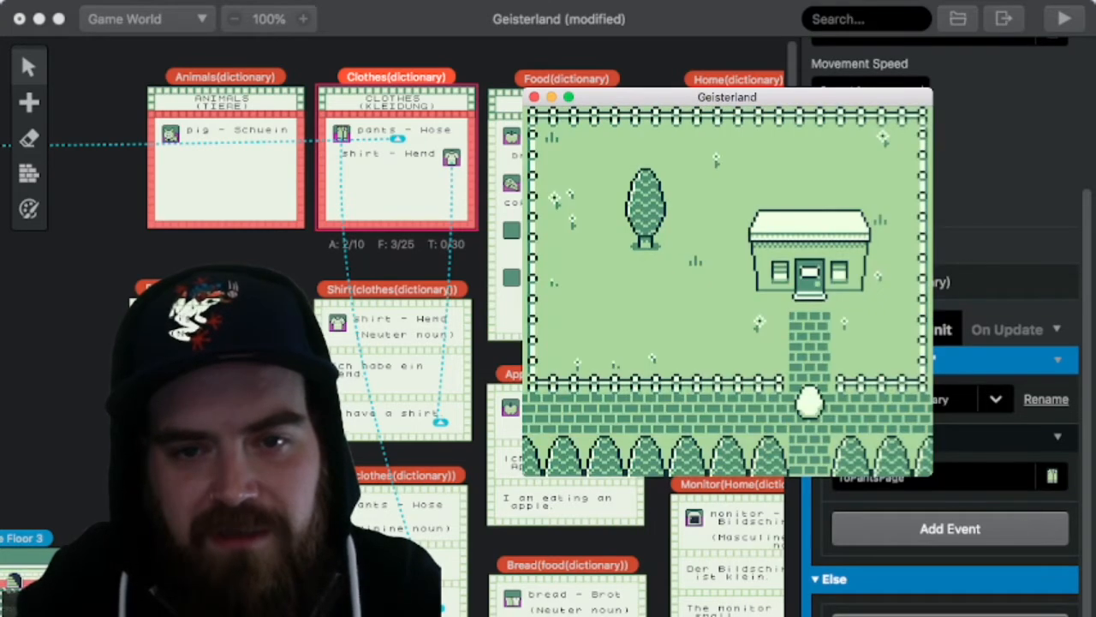
key("Up")
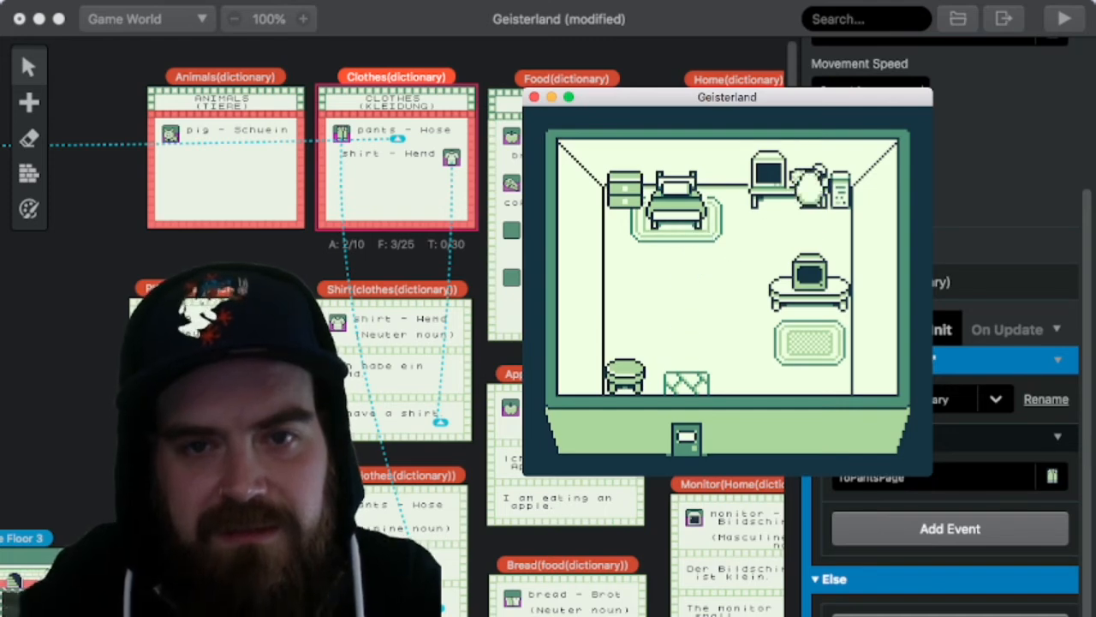
Step: Start the house's computer, open the dictionary, view the pig (Schwein) card under Animals, and return to the category list
key("z")
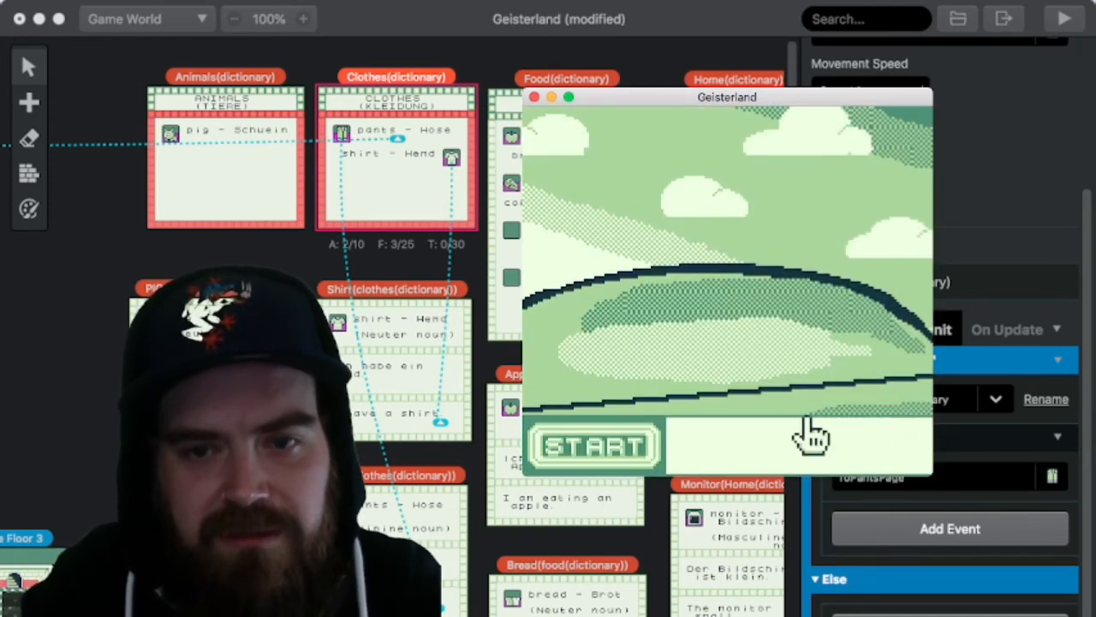
key("z")
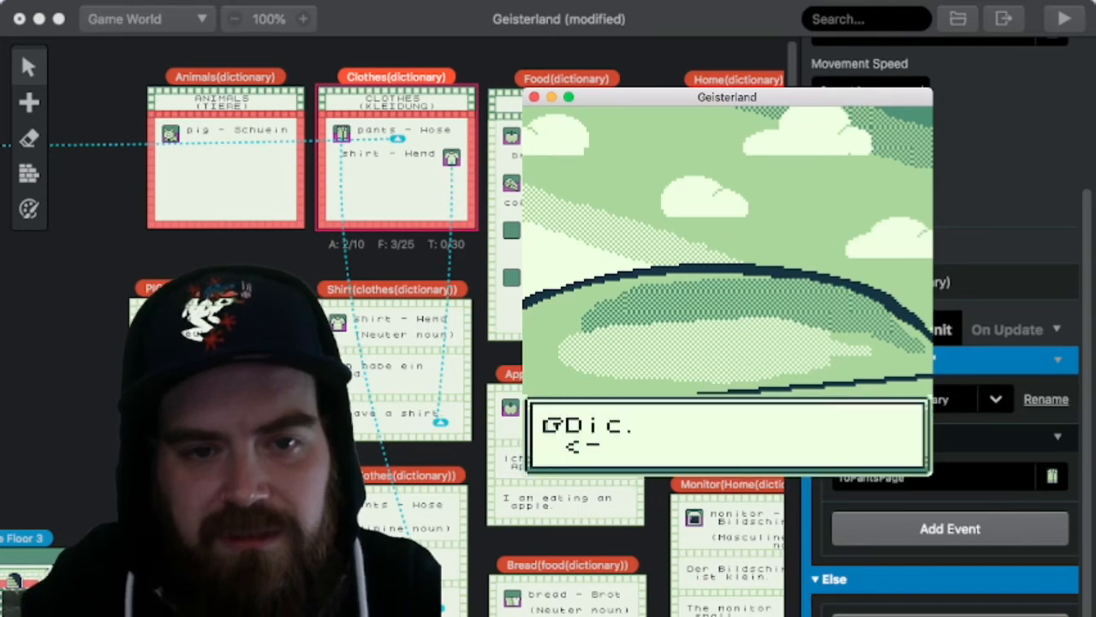
key("z")
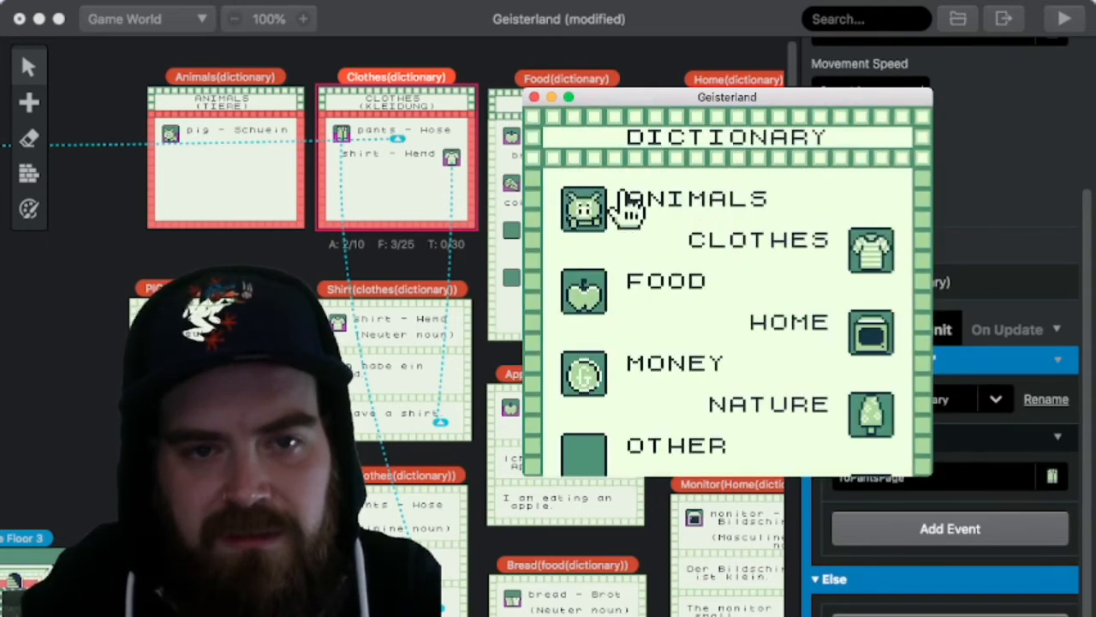
key("z")
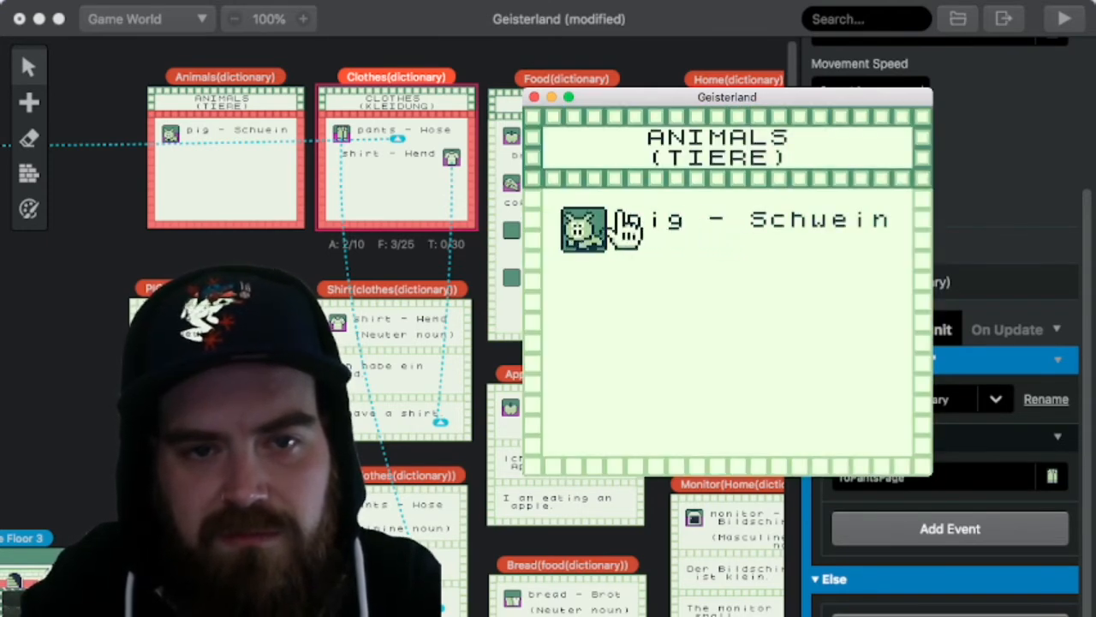
key("z")
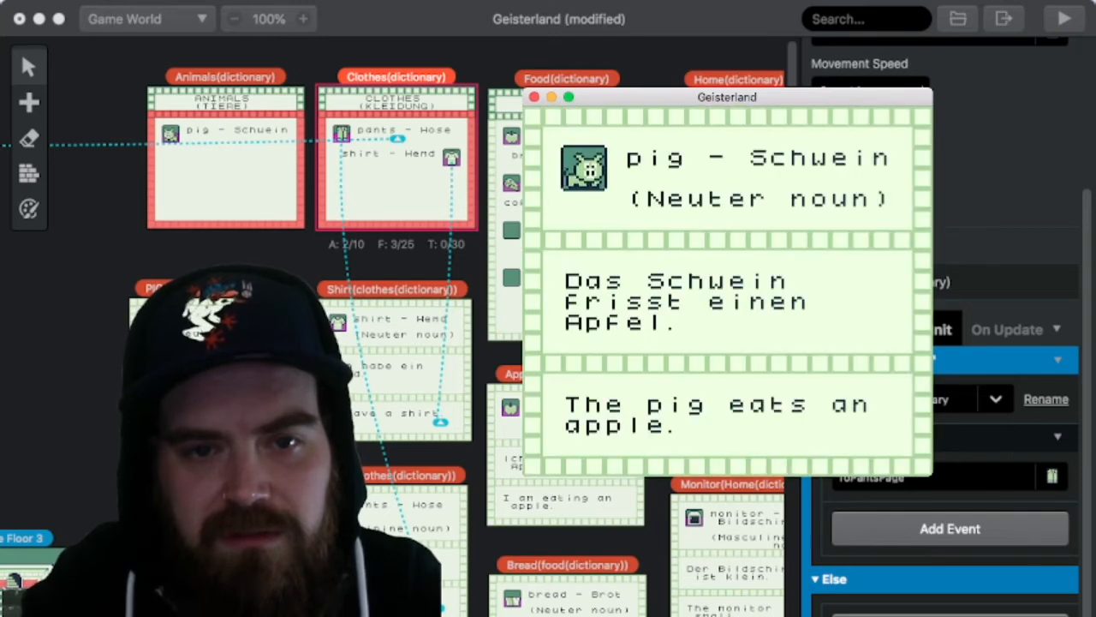
key("x")
key("x")
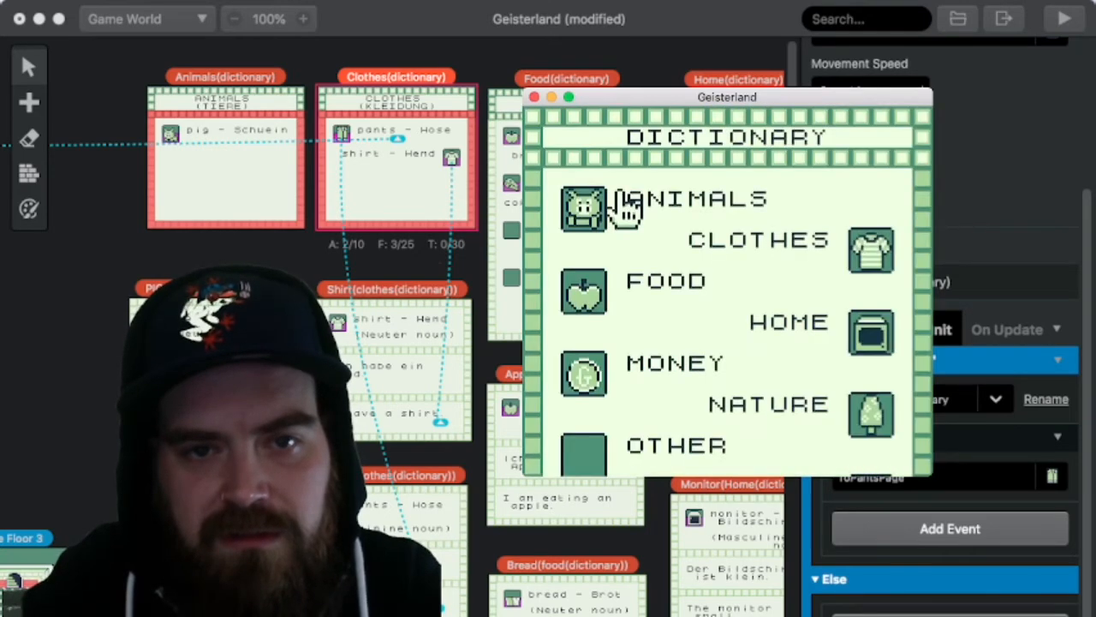
Step: Open the Clothes category and view the pants (Hose) and shirt (Hemd) cards
key("z")
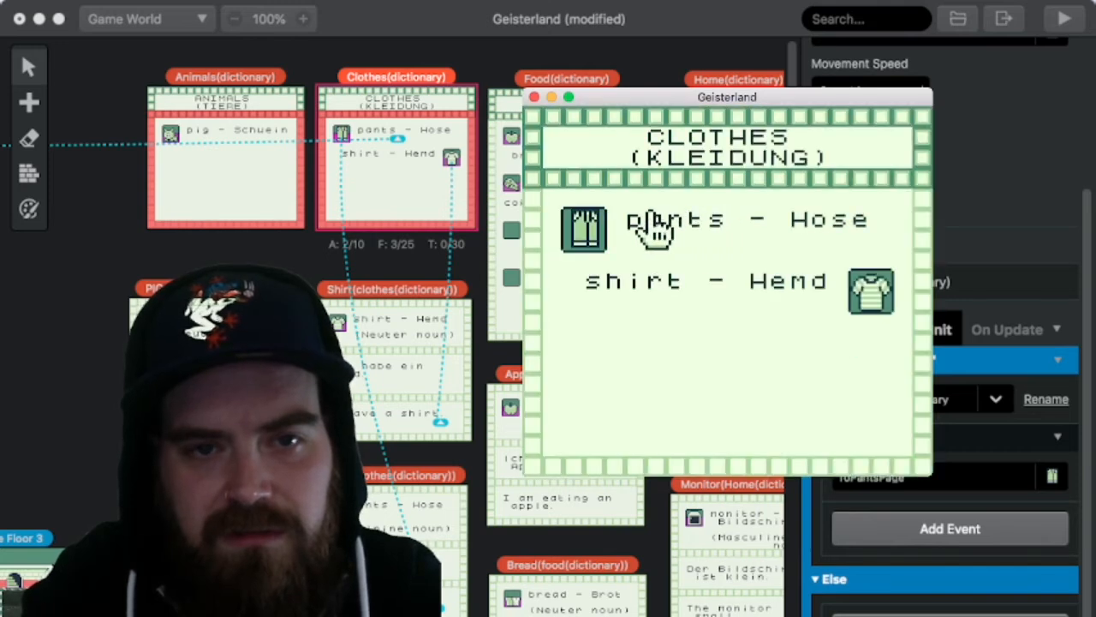
key("z")
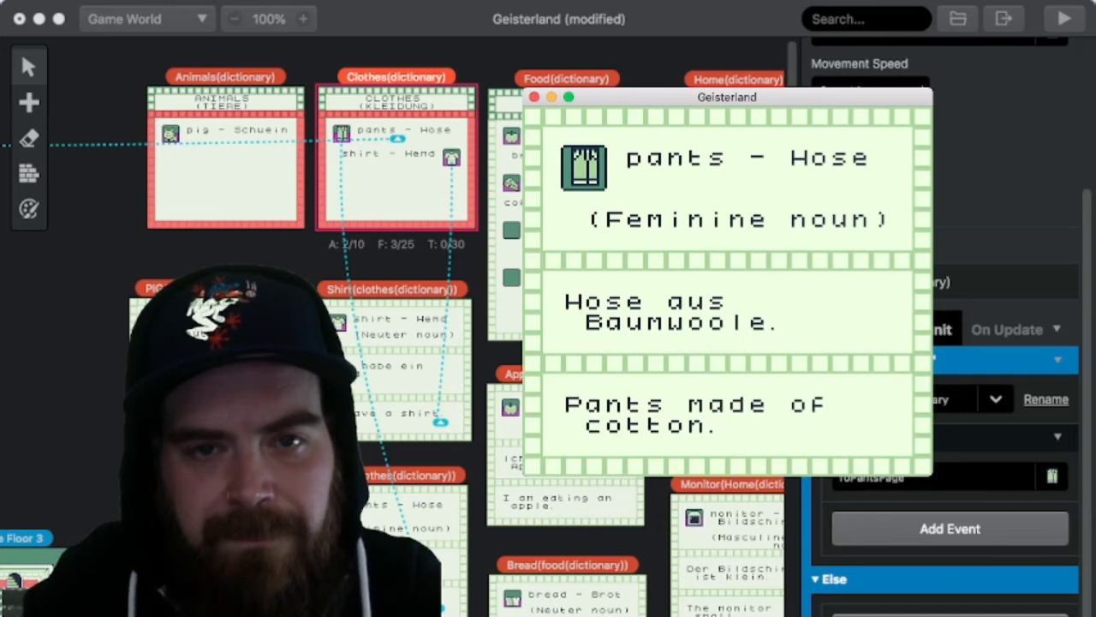
key("x")
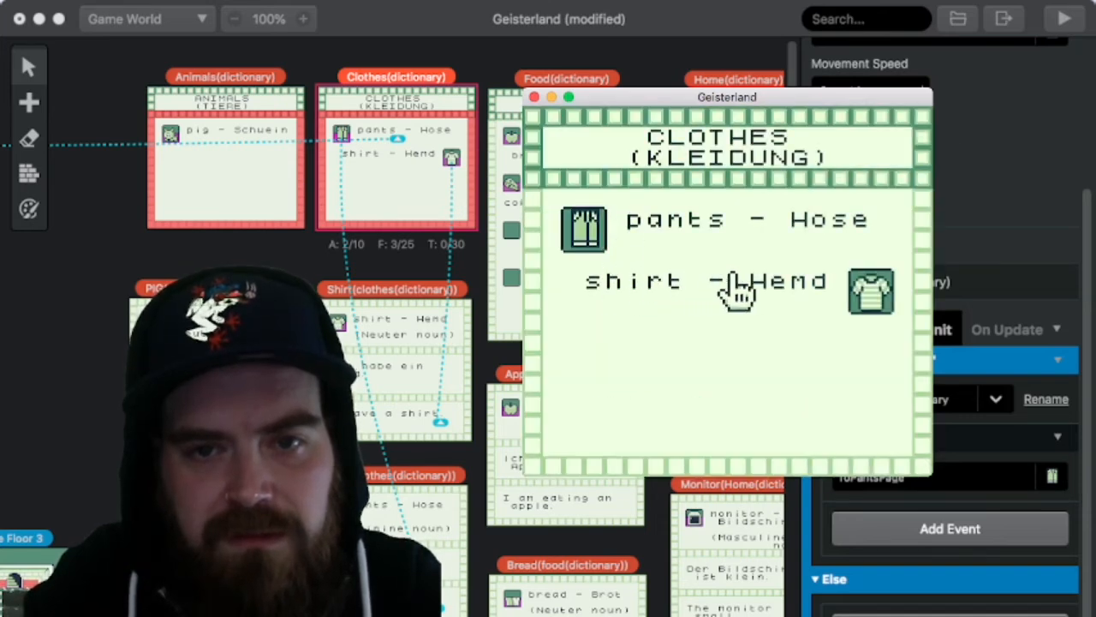
key("z")
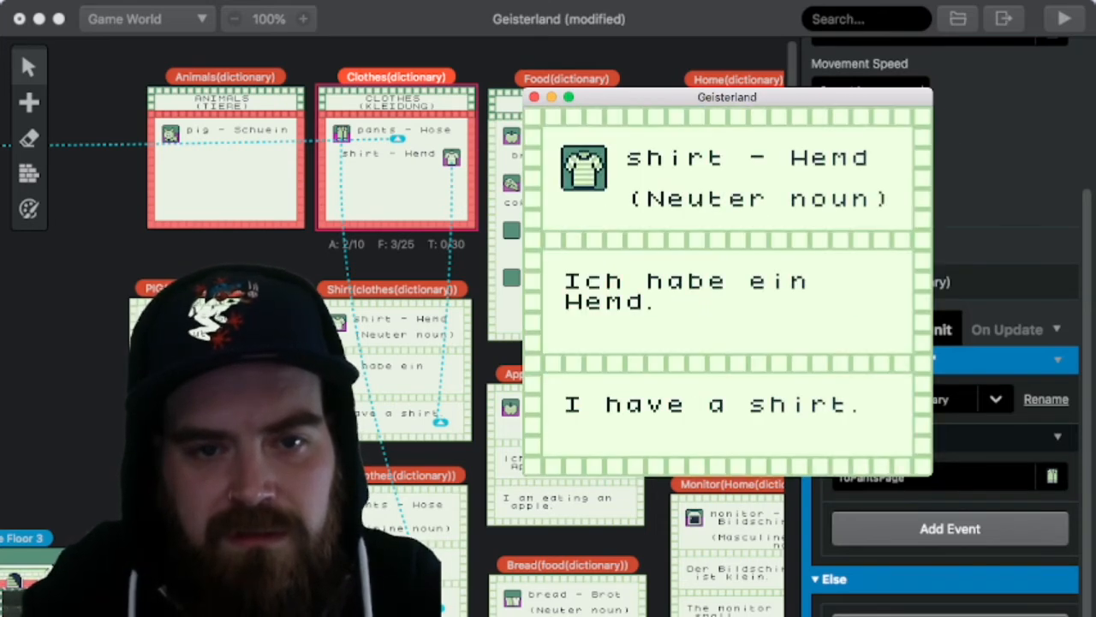
key("x")
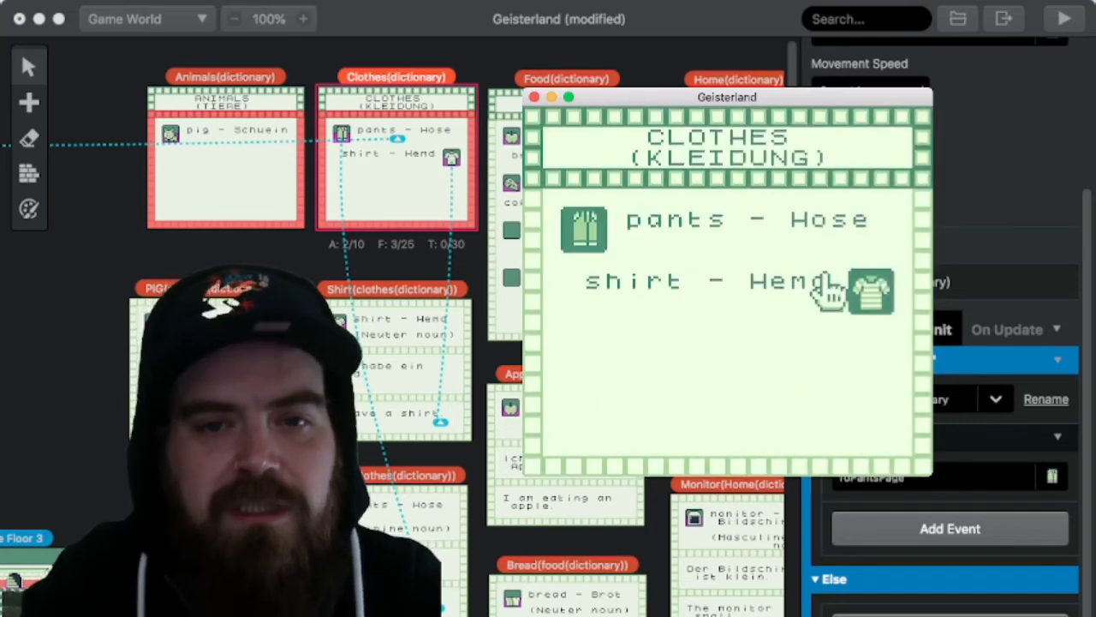
Step: Return to the dictionary's category list and open the Food category
key("x")
key("Left")
key("Down")
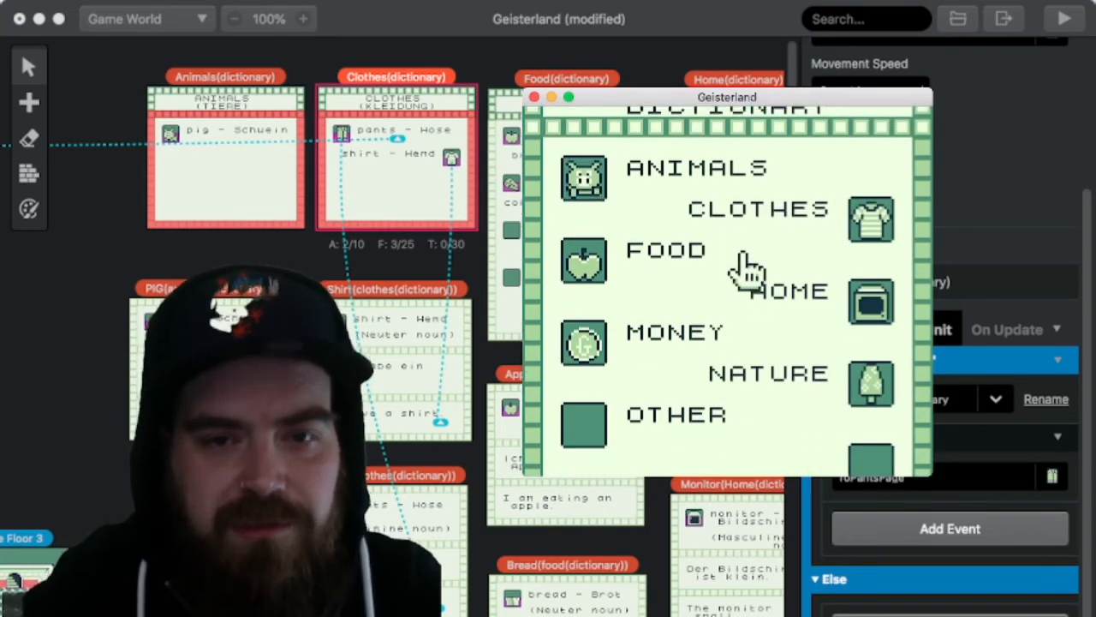
key("Left")
key("Left")
left_click(585, 257)
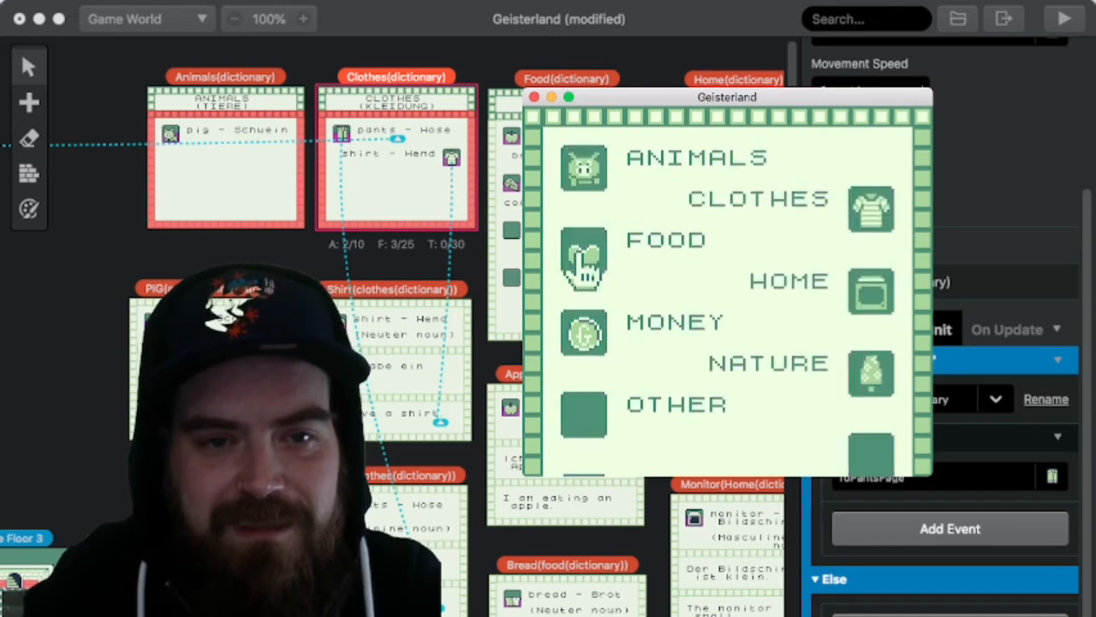
Step: View the coffee (Kaffee) and cheese (Käse) cards in the dictionary's Food category
scroll(726, 257, "down", 5)
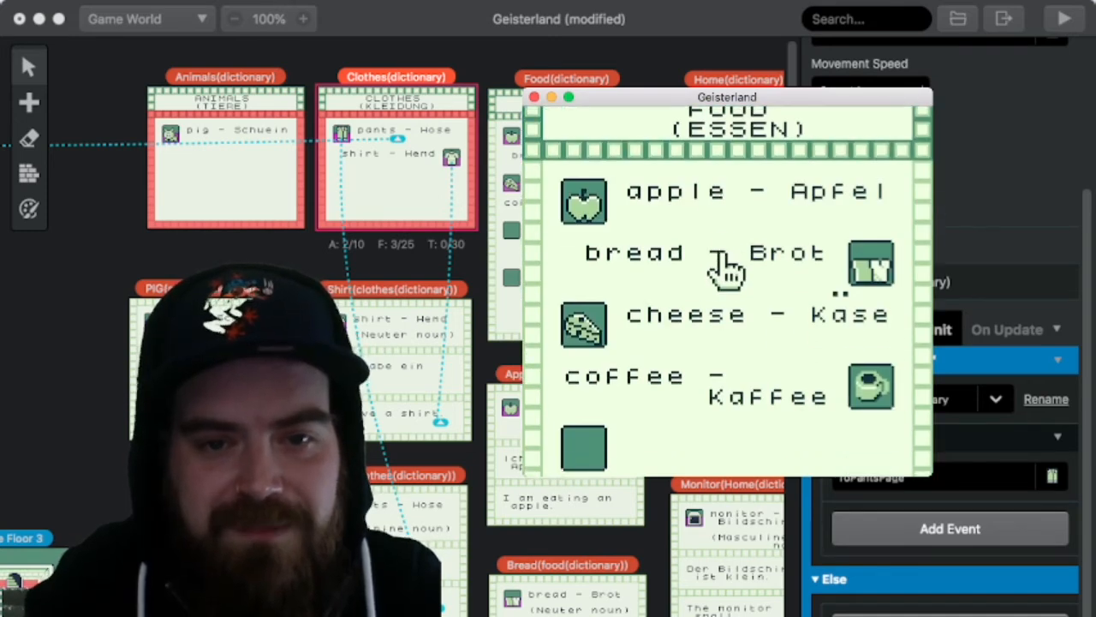
left_click(824, 270)
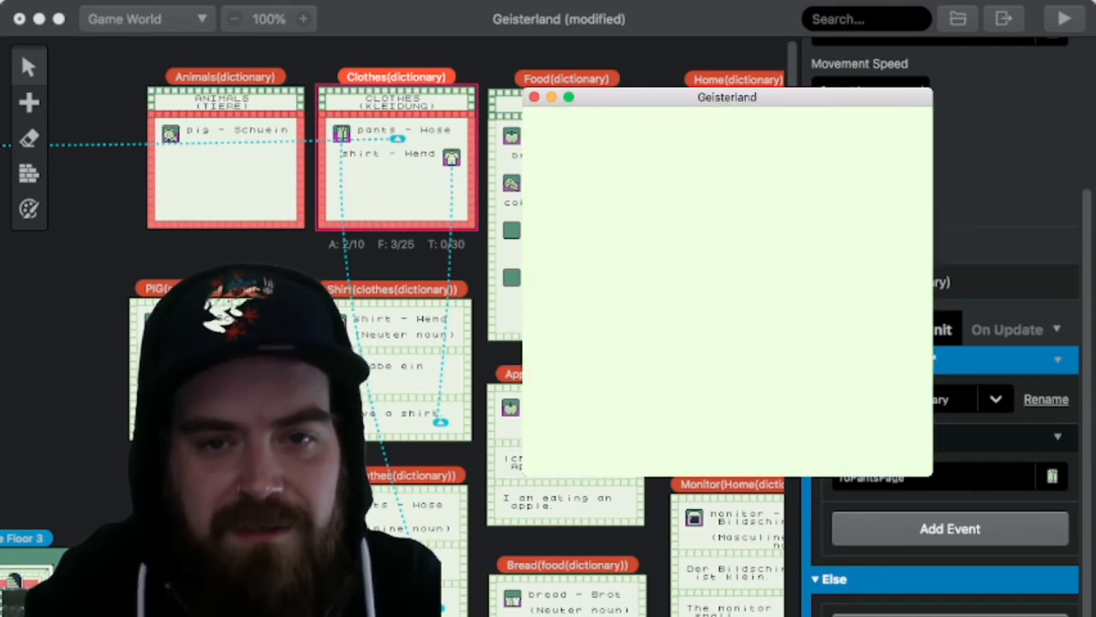
left_click(827, 271)
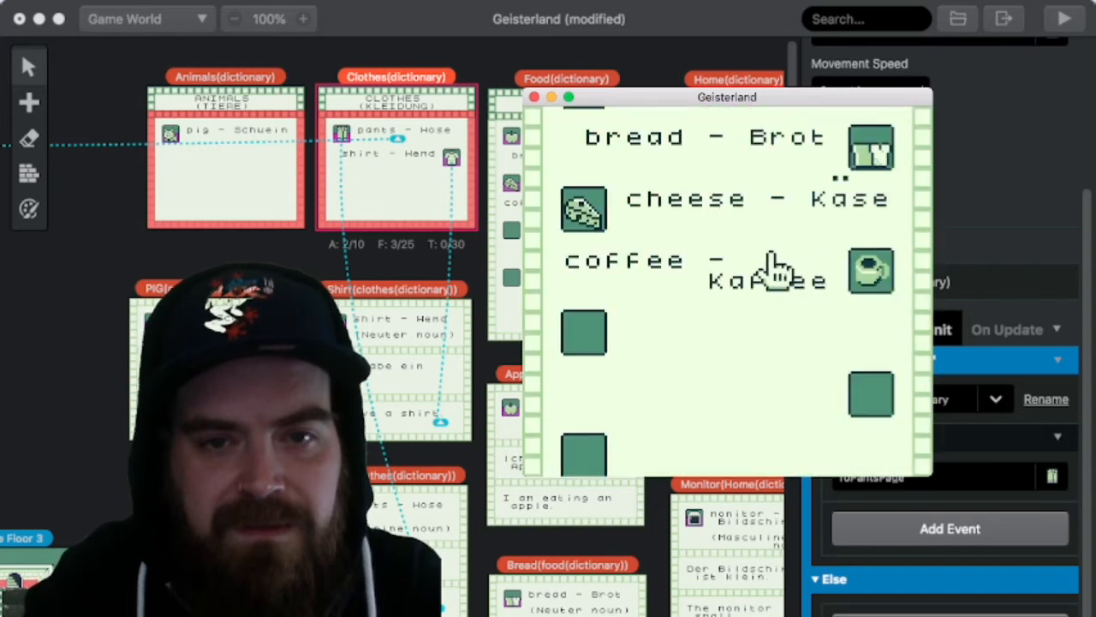
scroll(685, 270, "up", 2)
left_click(626, 270)
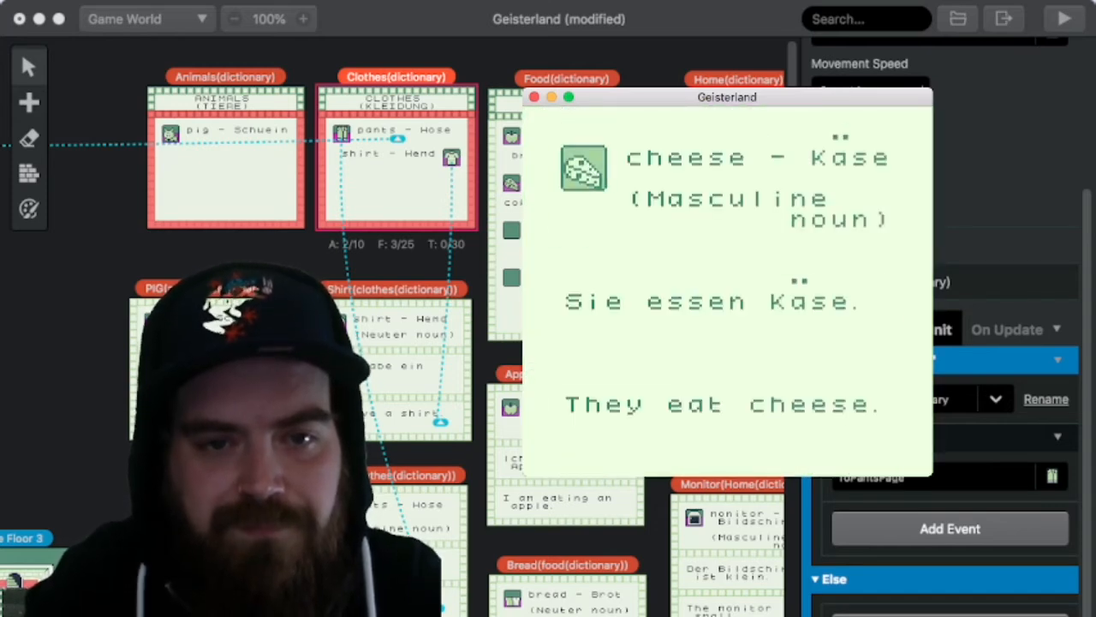
left_click(625, 269)
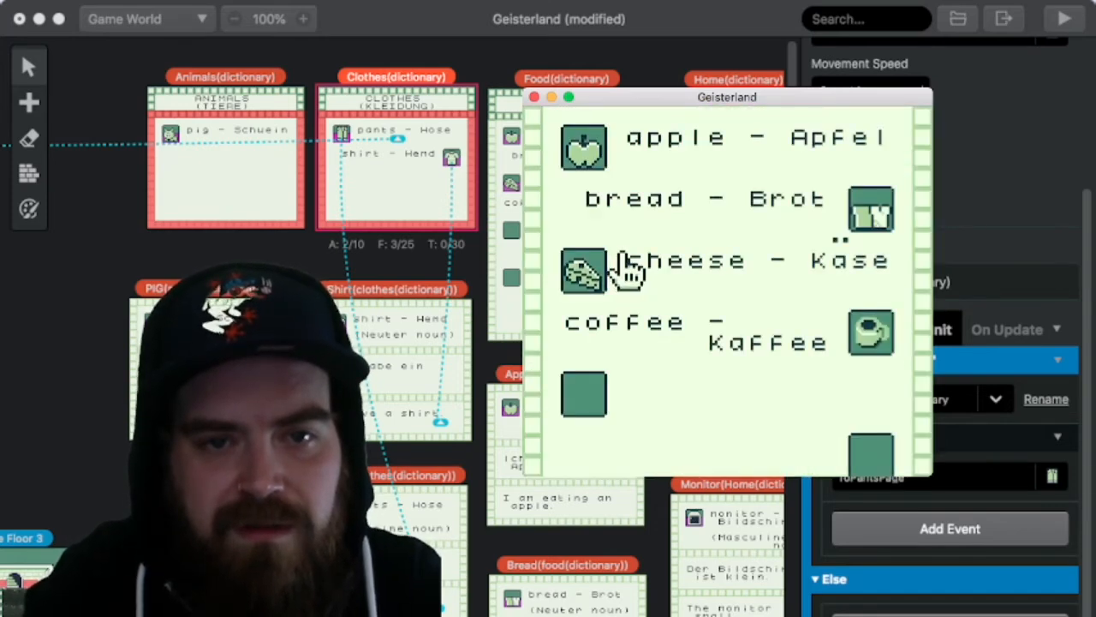
Step: View the bread (Brot) and apple (Apfel) cards, and return to the dictionary's category list
key("Up")
key("Right")
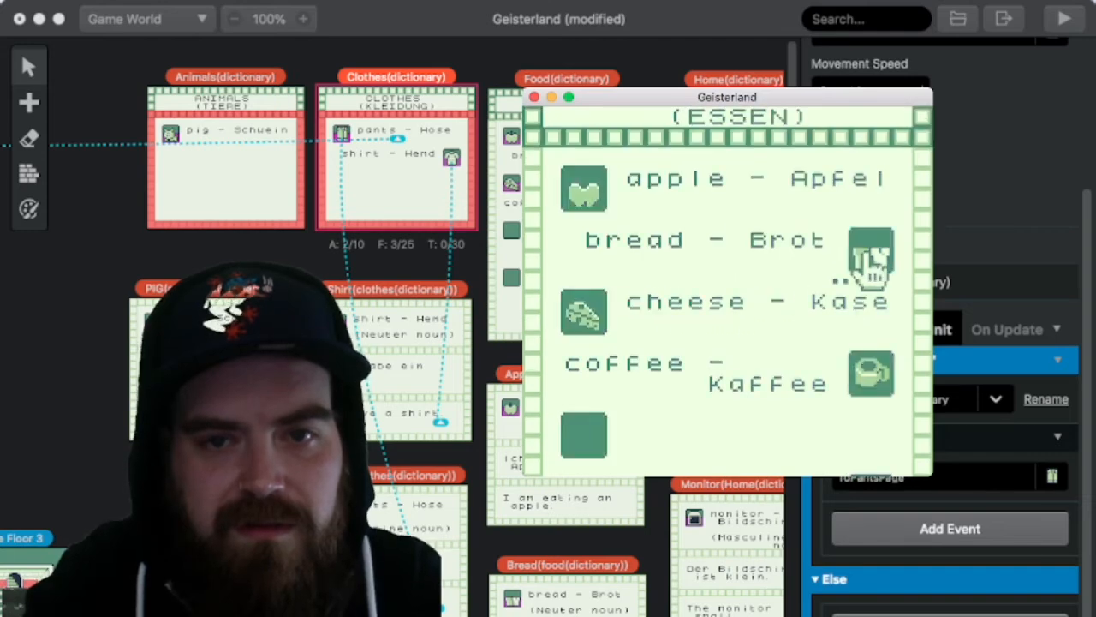
key("z")
key("x")
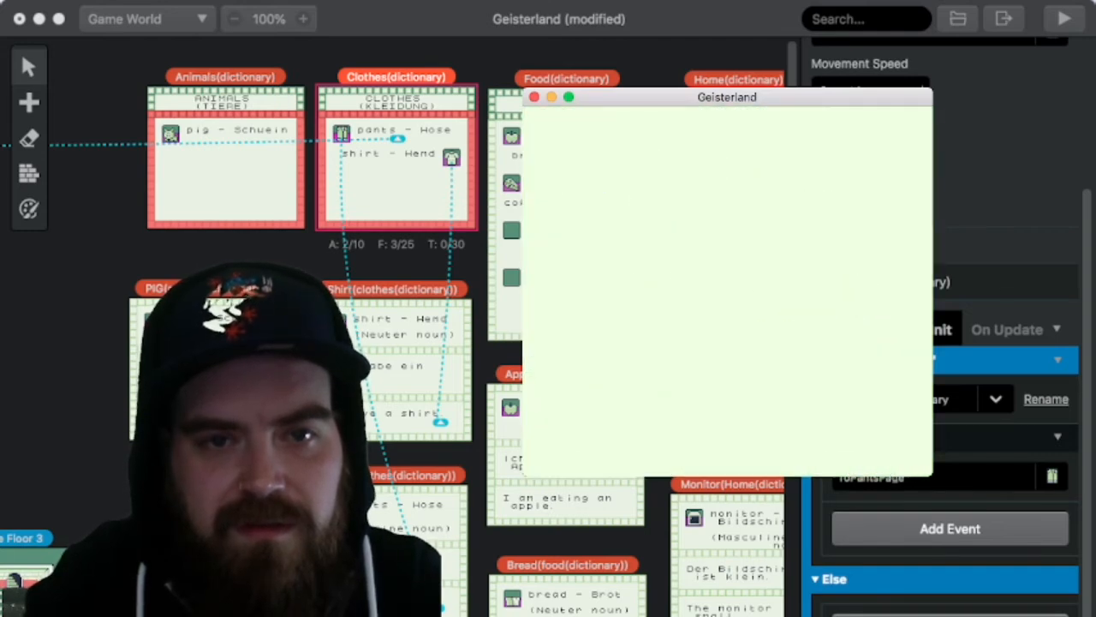
key("Up")
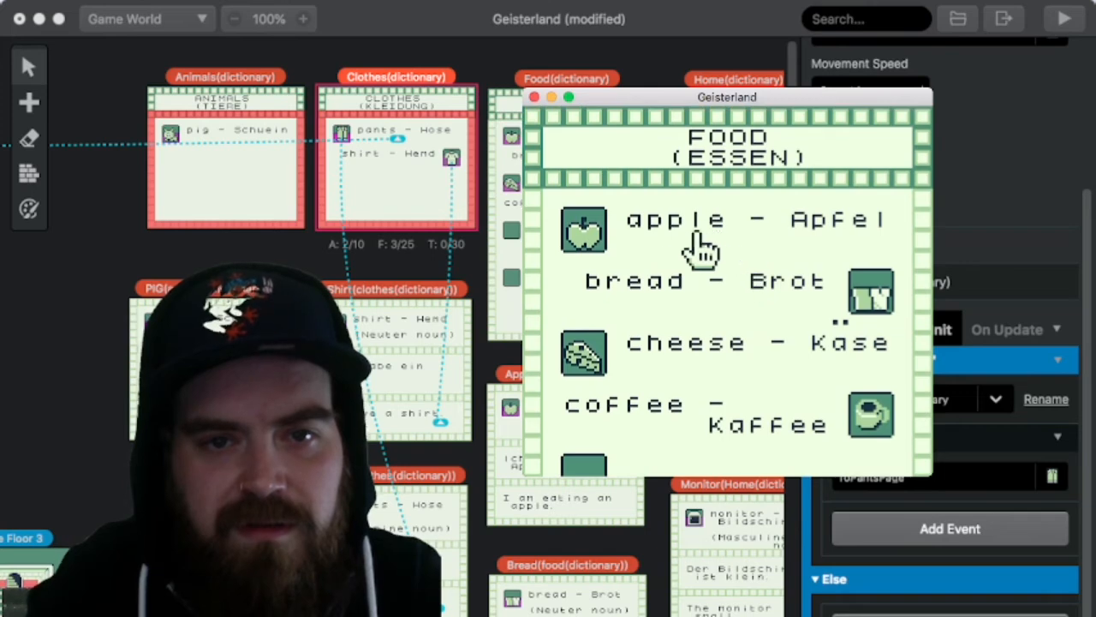
key("z")
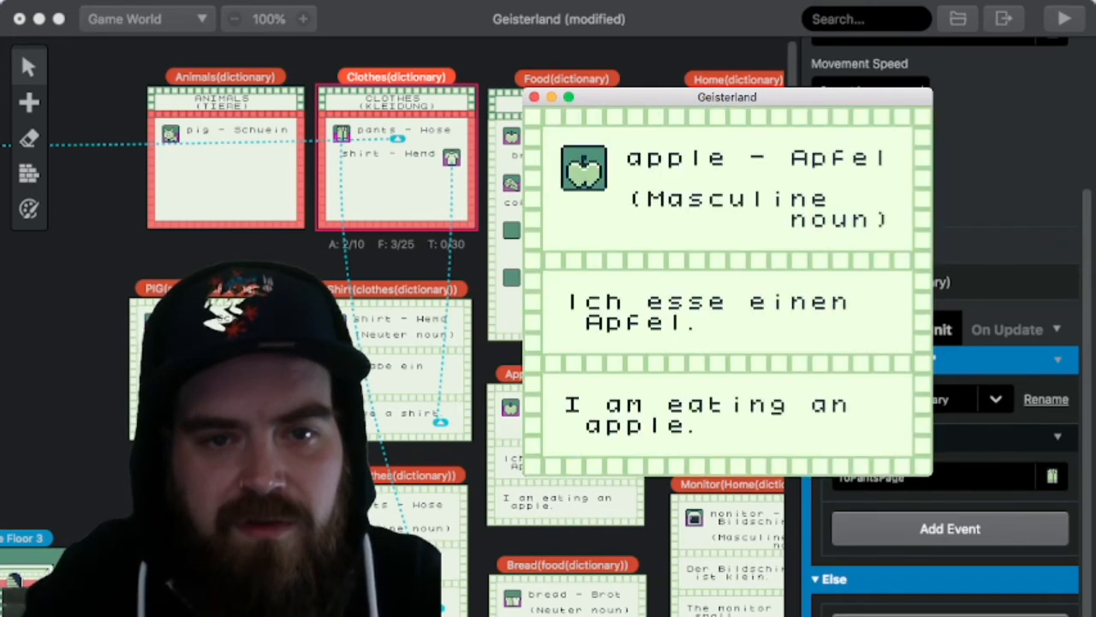
key("x")
key("x")
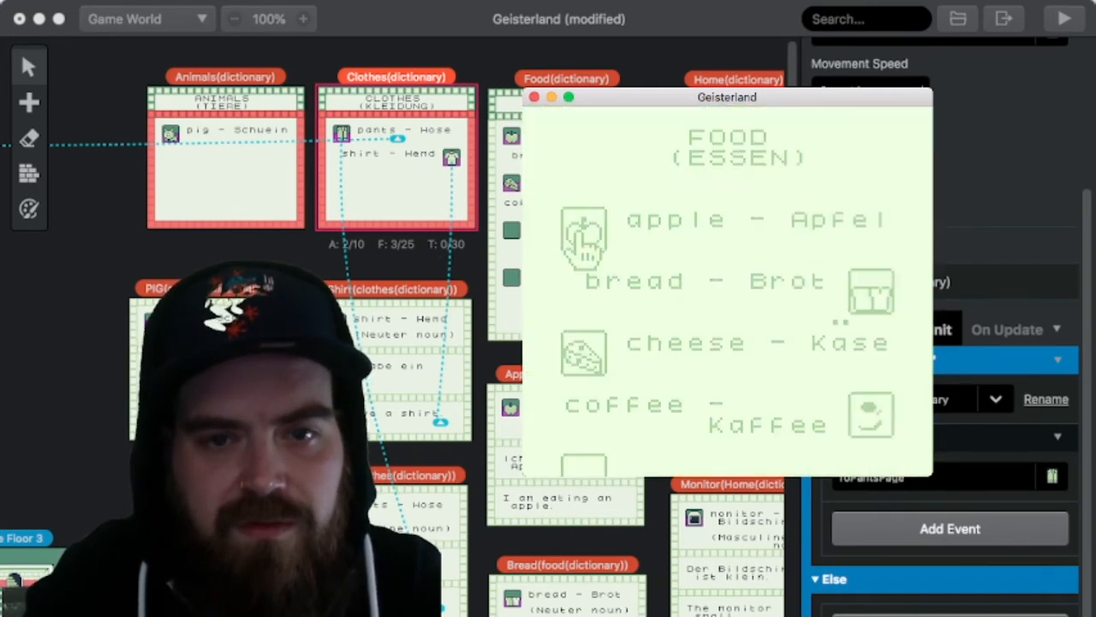
Step: Open the Home category and view the dresser (Kommode) card
key("Down")
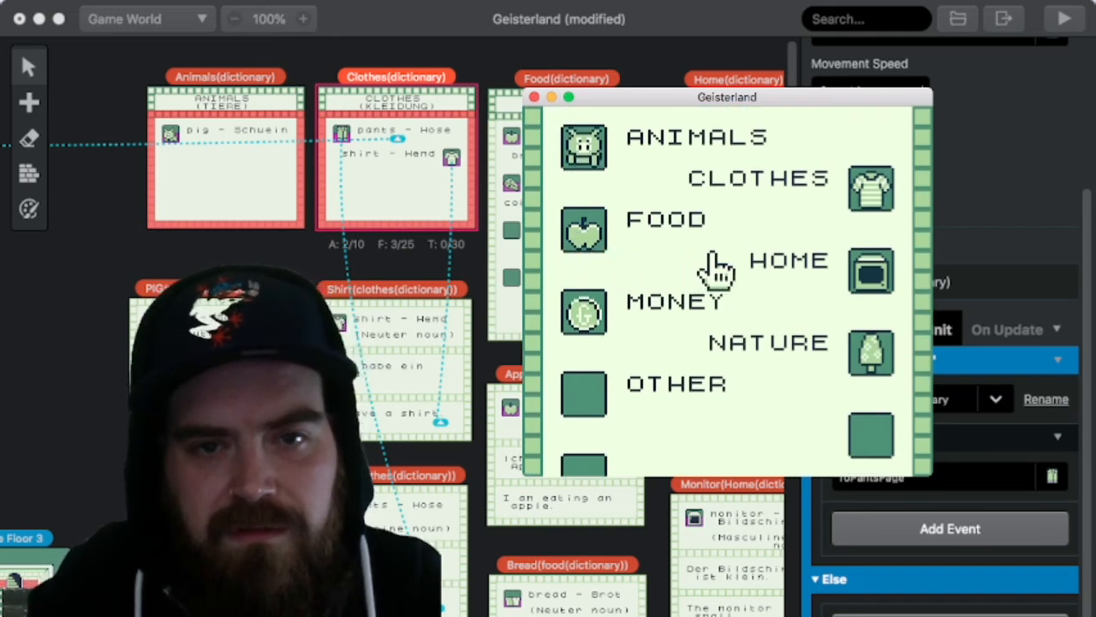
key("z")
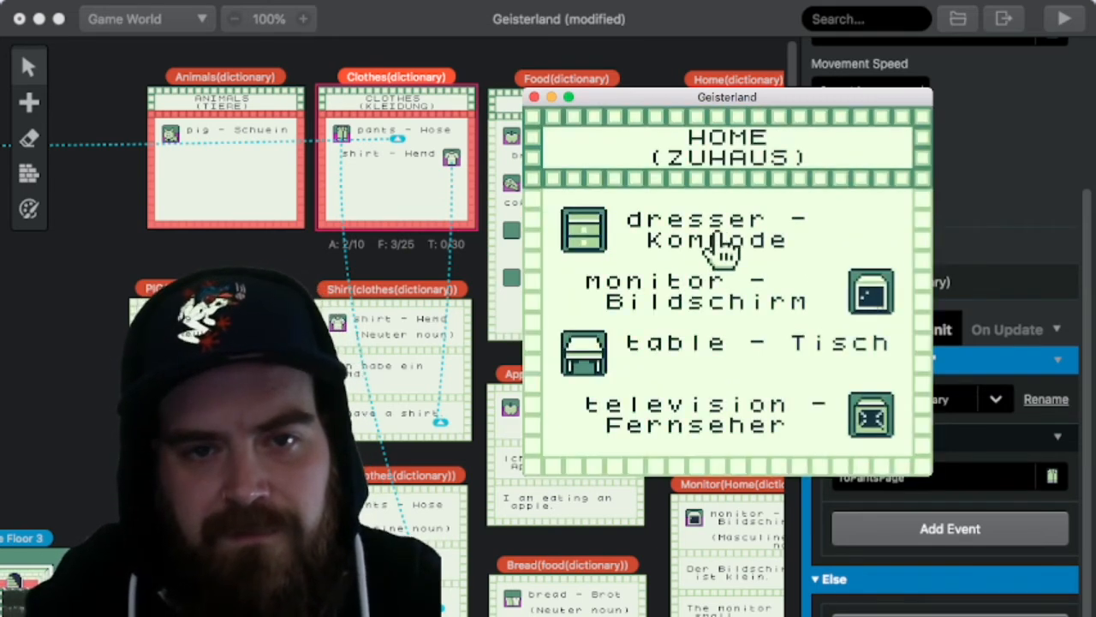
key("z")
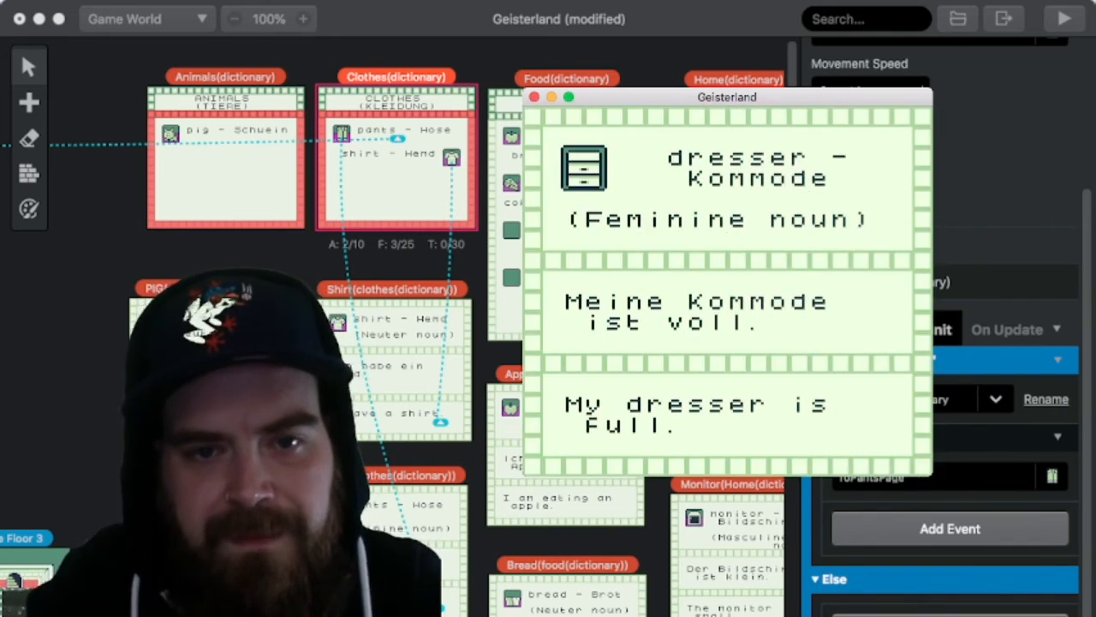
key("x")
Step: View the table (Tisch) card twice and return to the Home category page
key("Down")
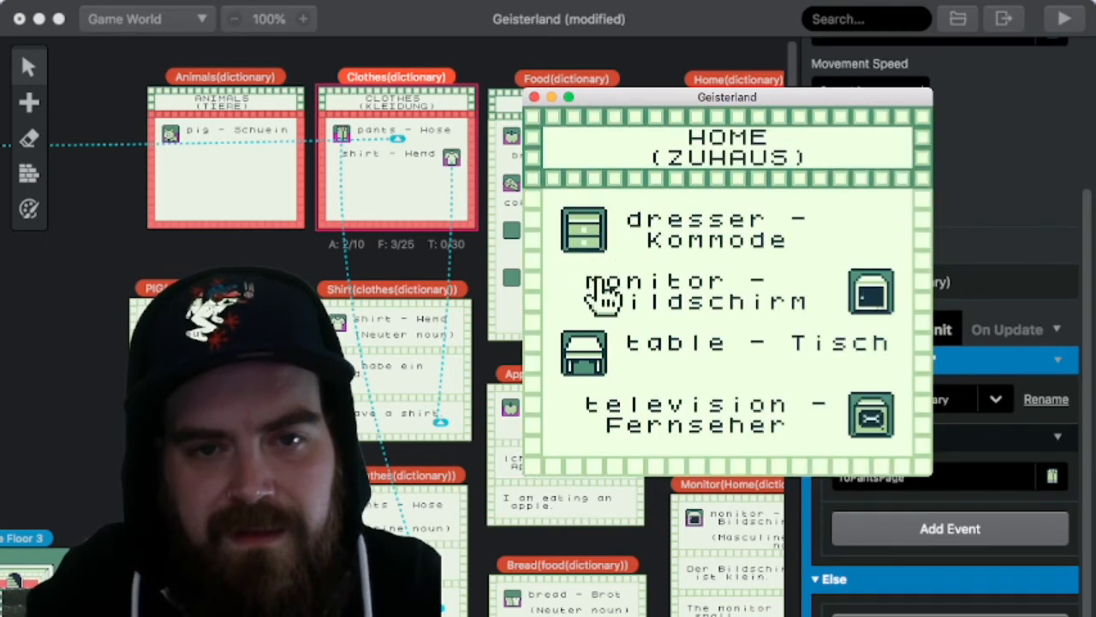
key("Down")
key("z")
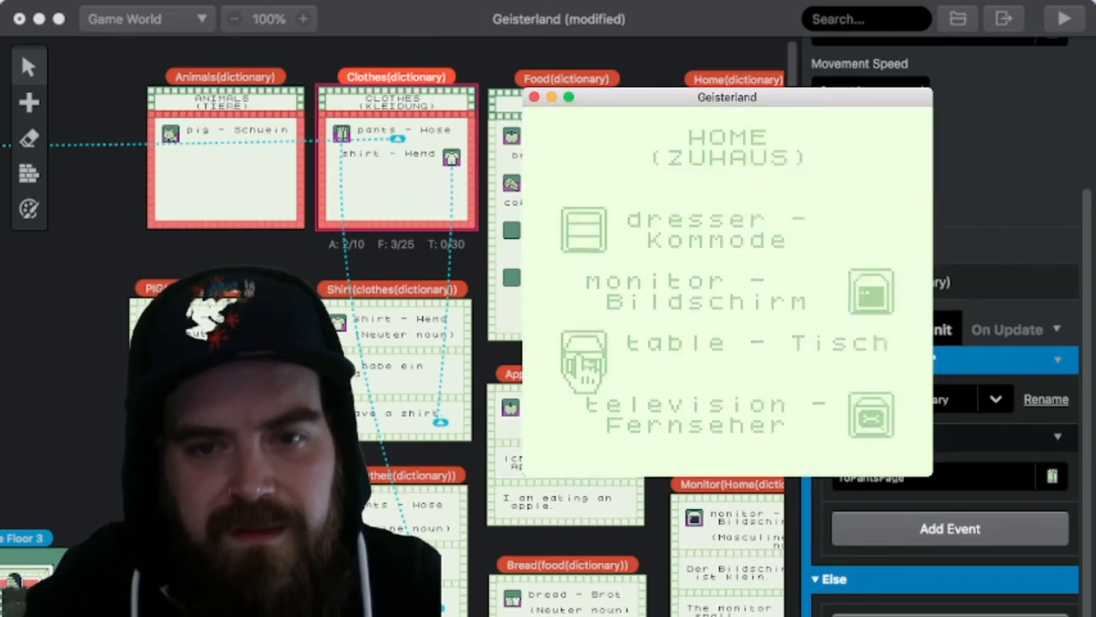
key("x")
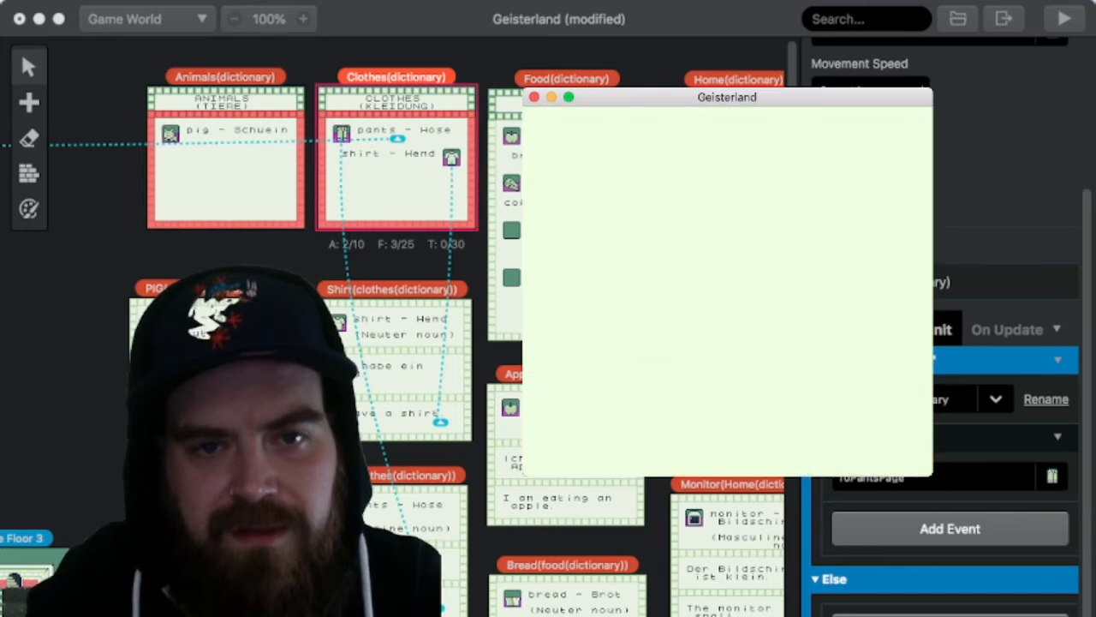
key("Right")
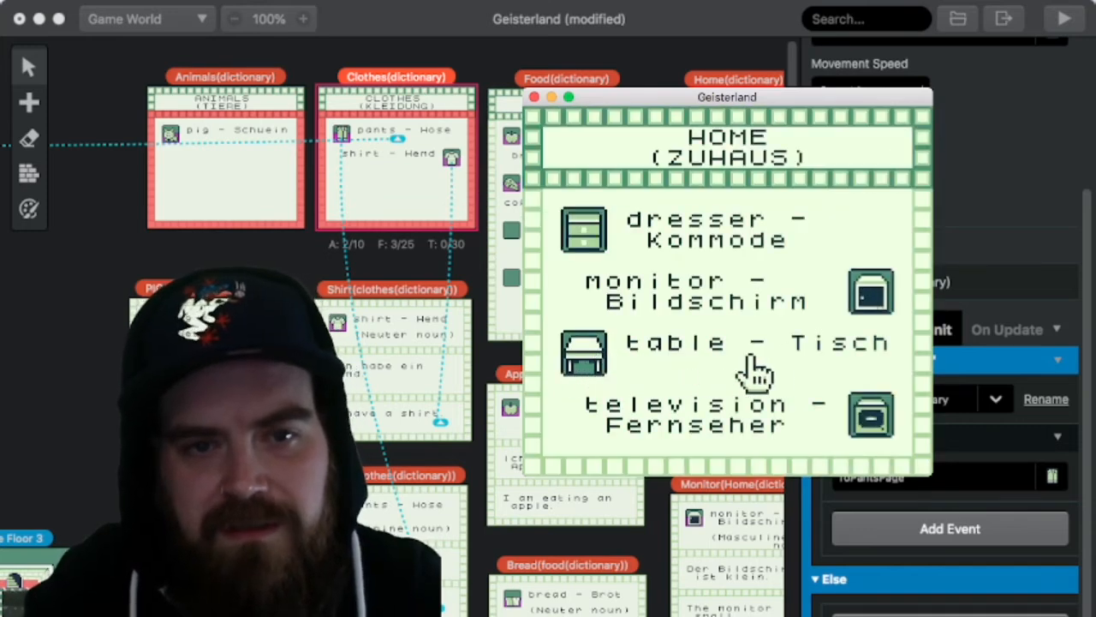
key("Left")
key("z")
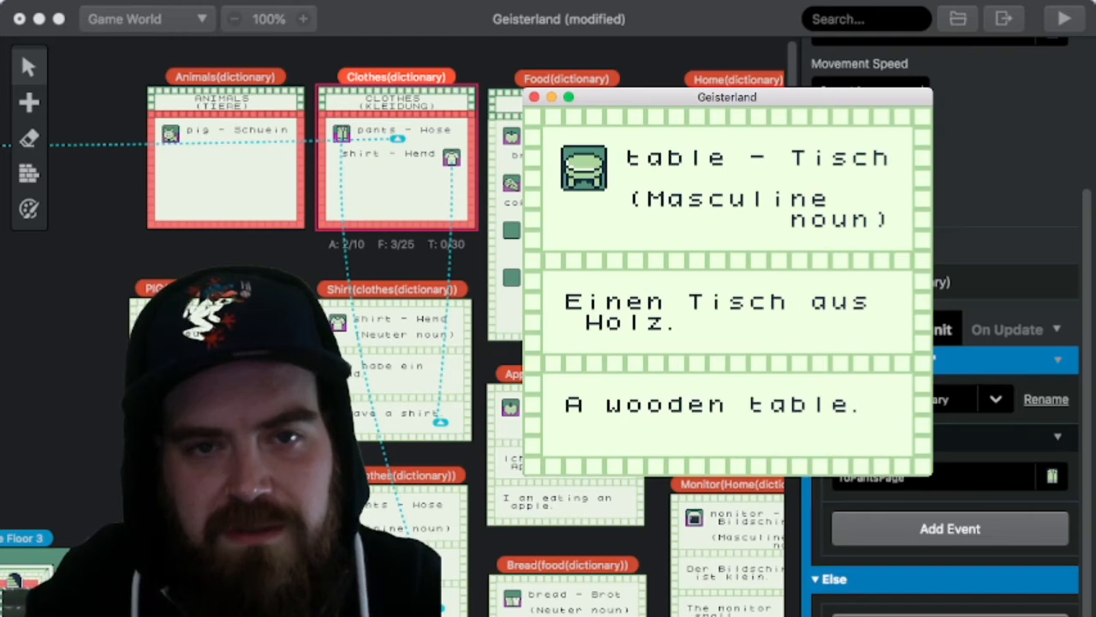
key("x")
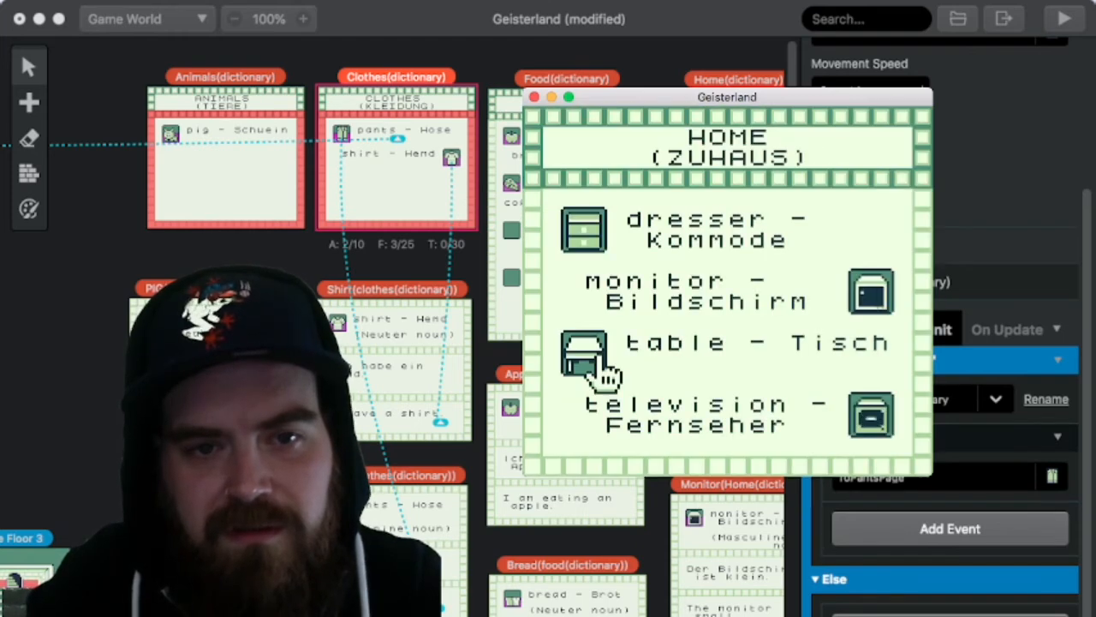
Step: View the monitor (Bildschirm) and television (Fernseher) cards in the Home category
key("Right")
key("Up")
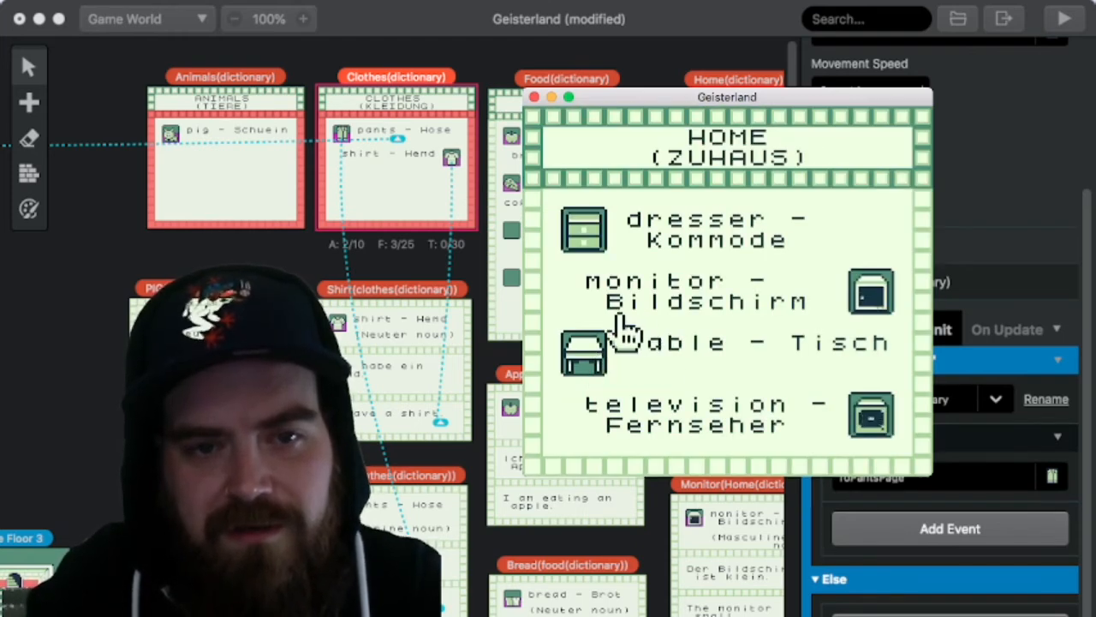
key("Right")
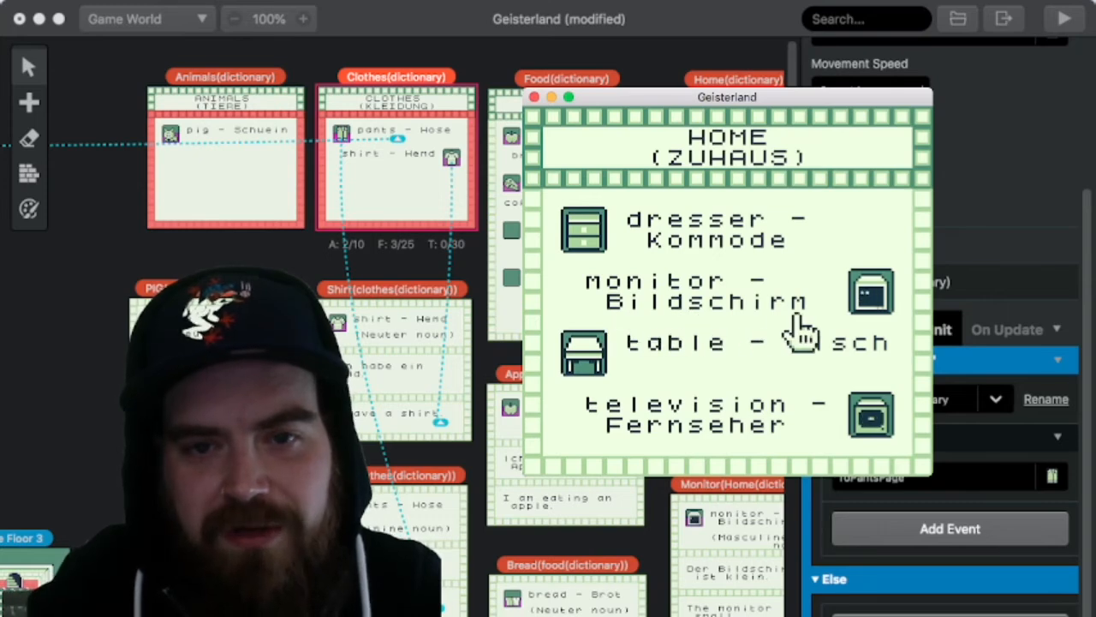
key("z")
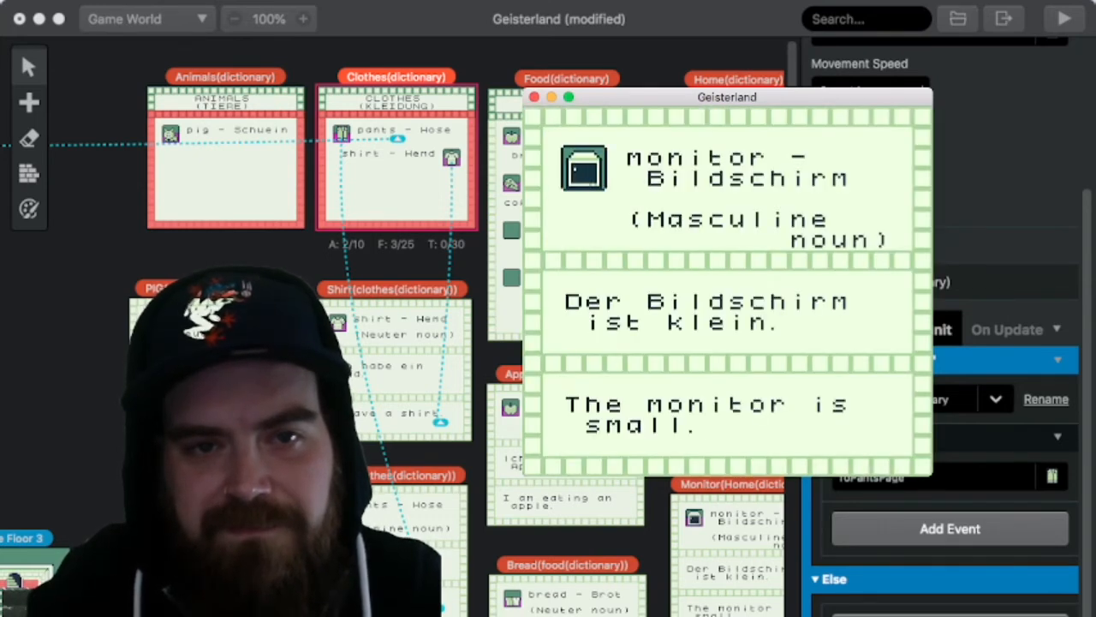
key("x")
key("Down")
key("z")
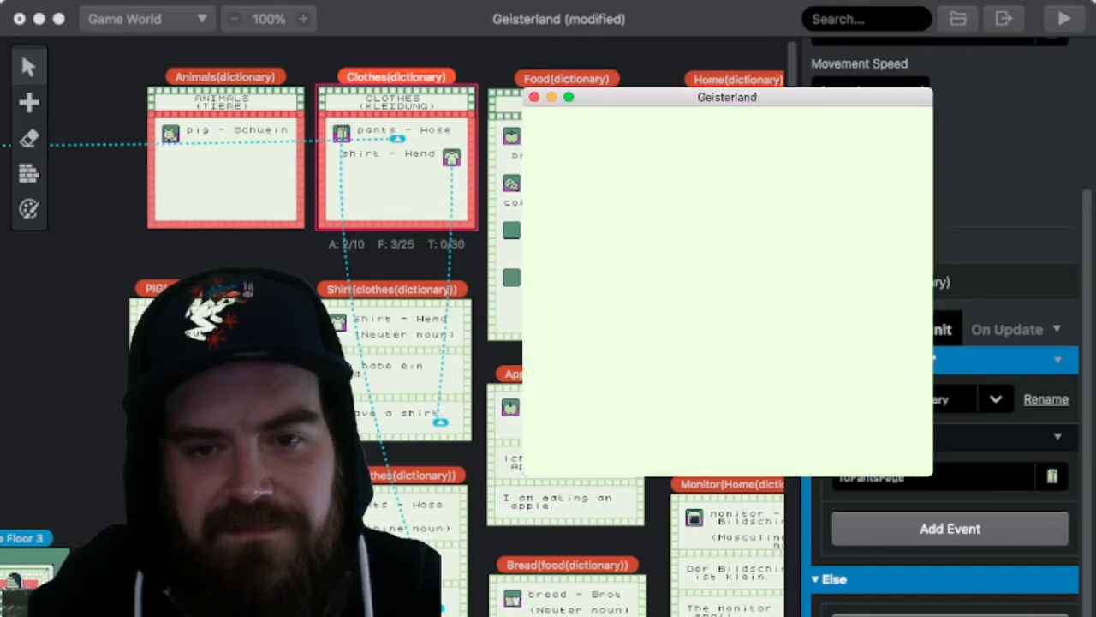
key("x")
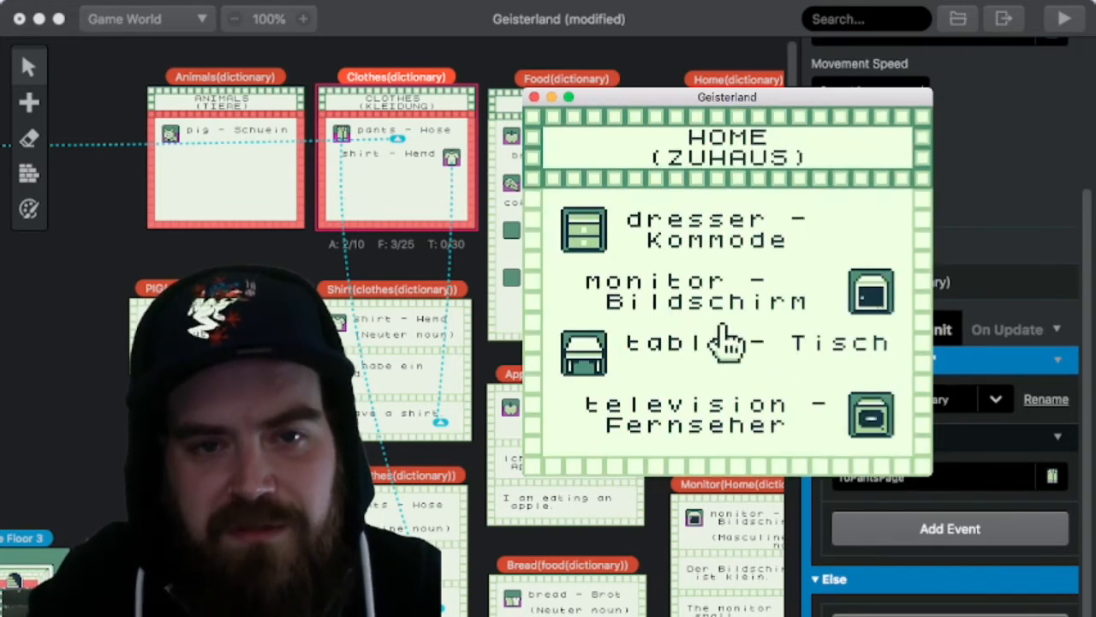
Step: View the dresser (Kommode) card again and go back to the dictionary's category list
left_click(604, 249)
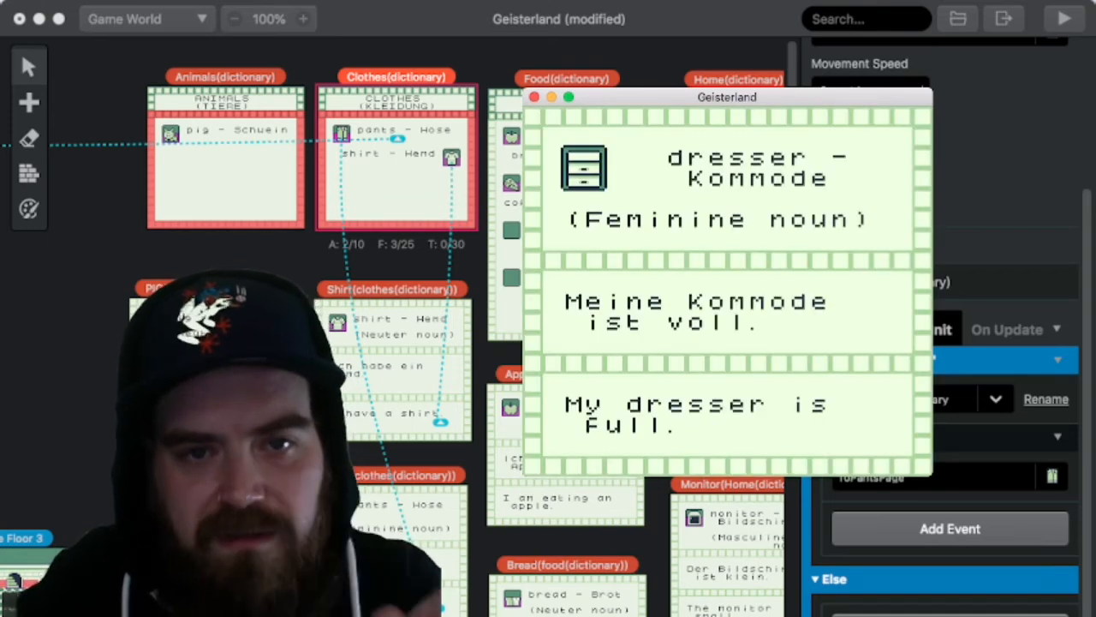
key("x")
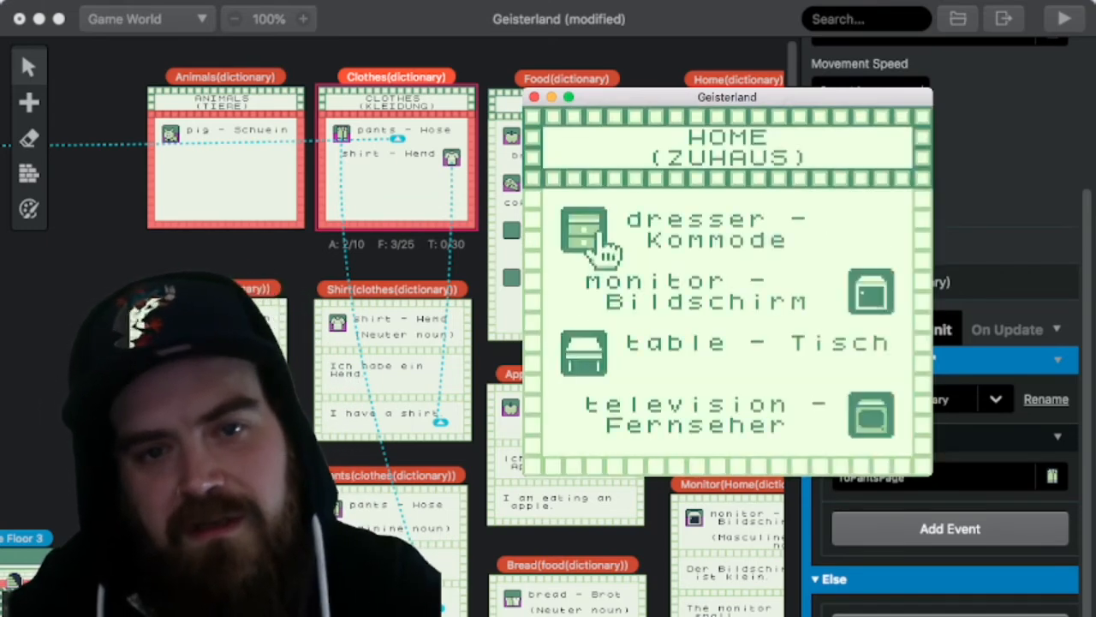
key("x")
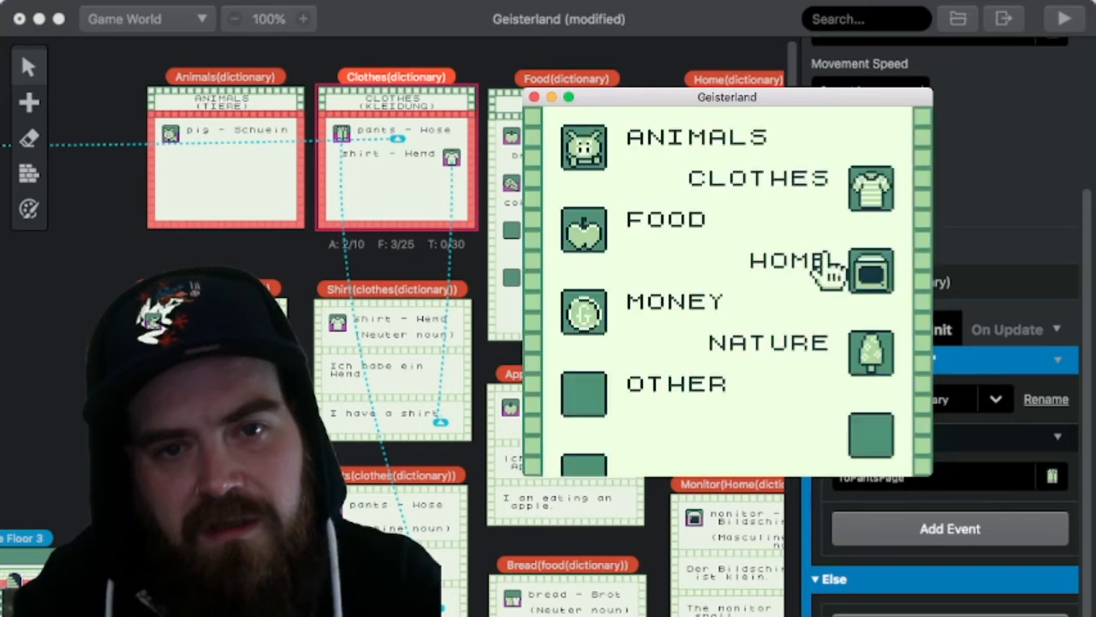
Step: Open the Money category to check its coin (Munze) entry, and return to the category list
key("Down")
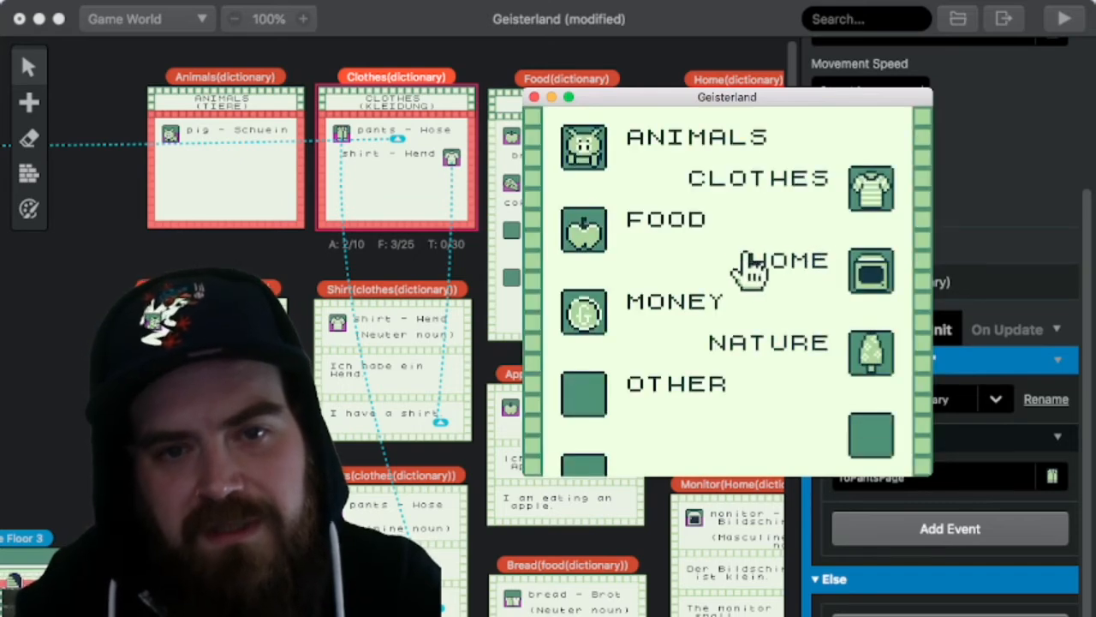
key("z")
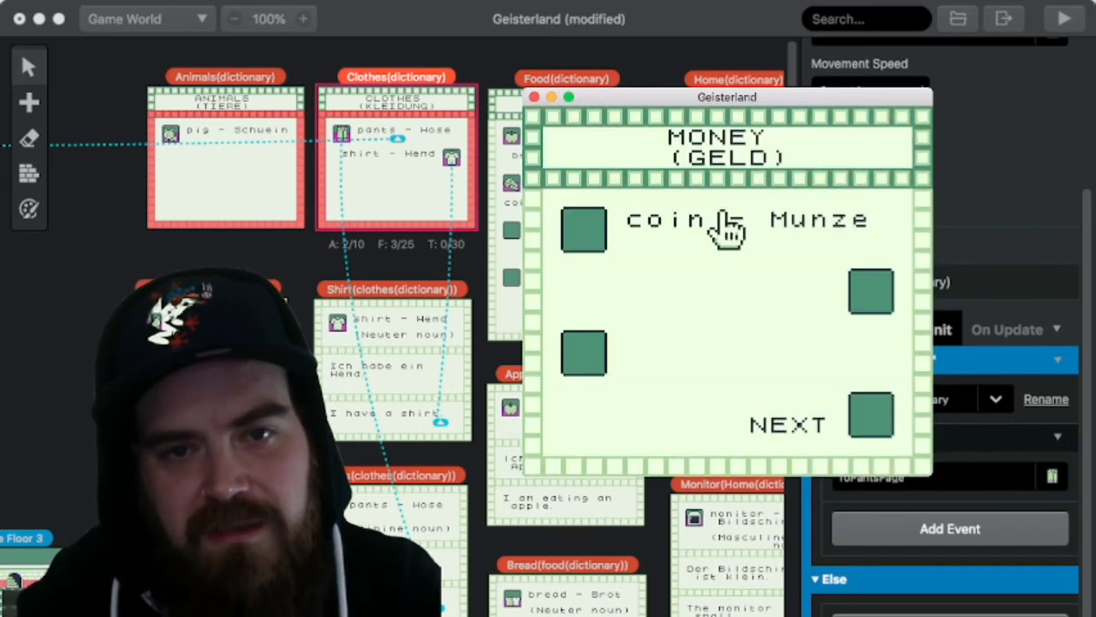
key("x")
Step: Open the Nature category, view the tree (Baum) card, and return to the category list
key("Down")
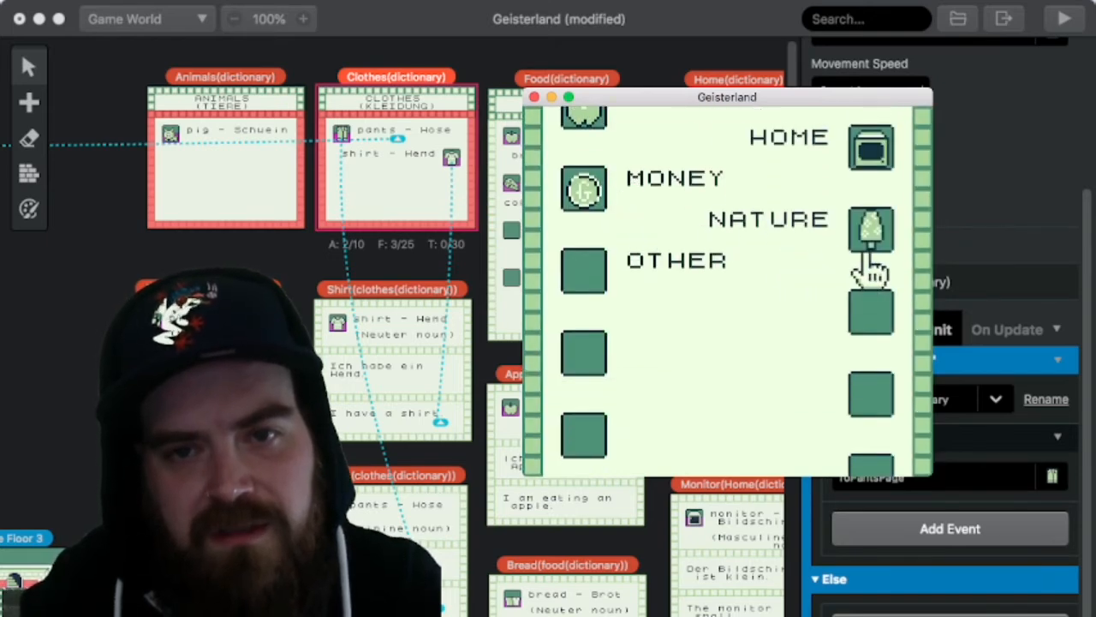
key("z")
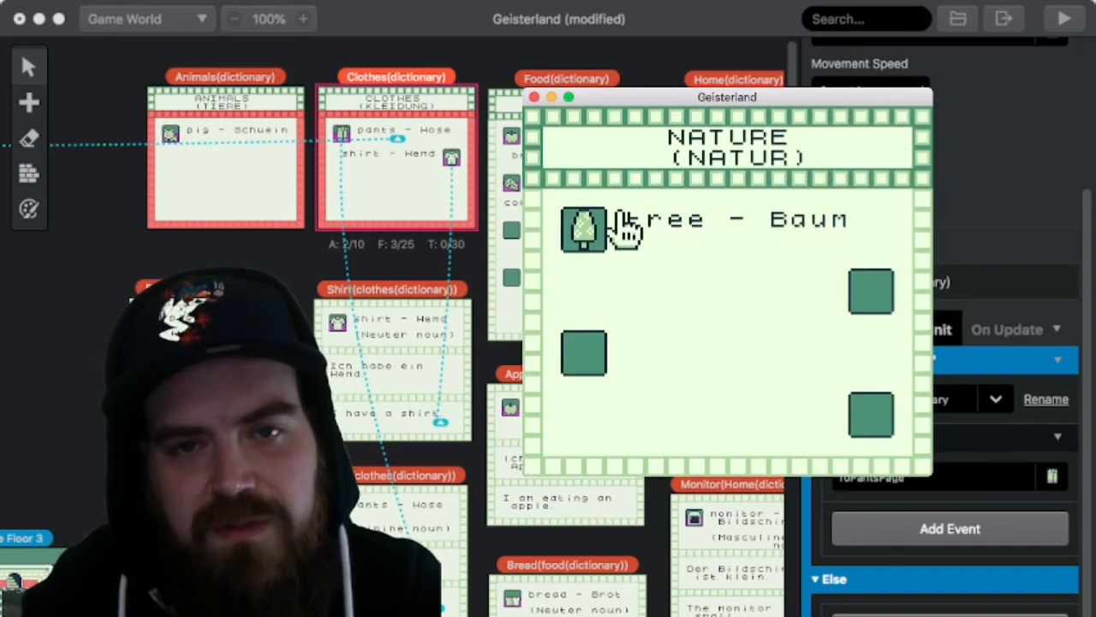
key("z")
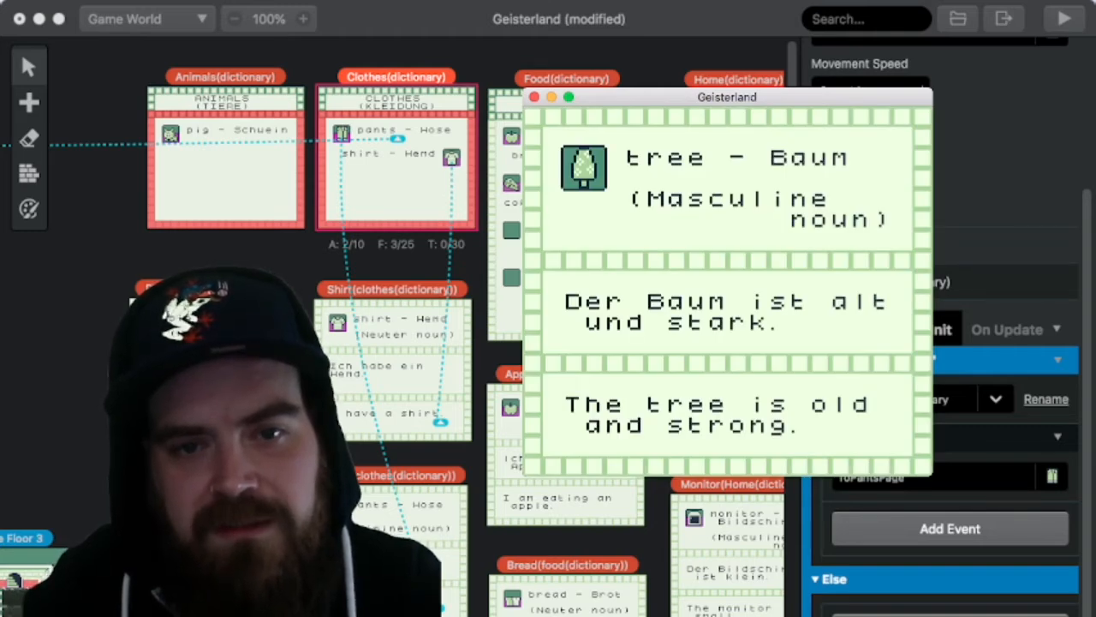
key("x")
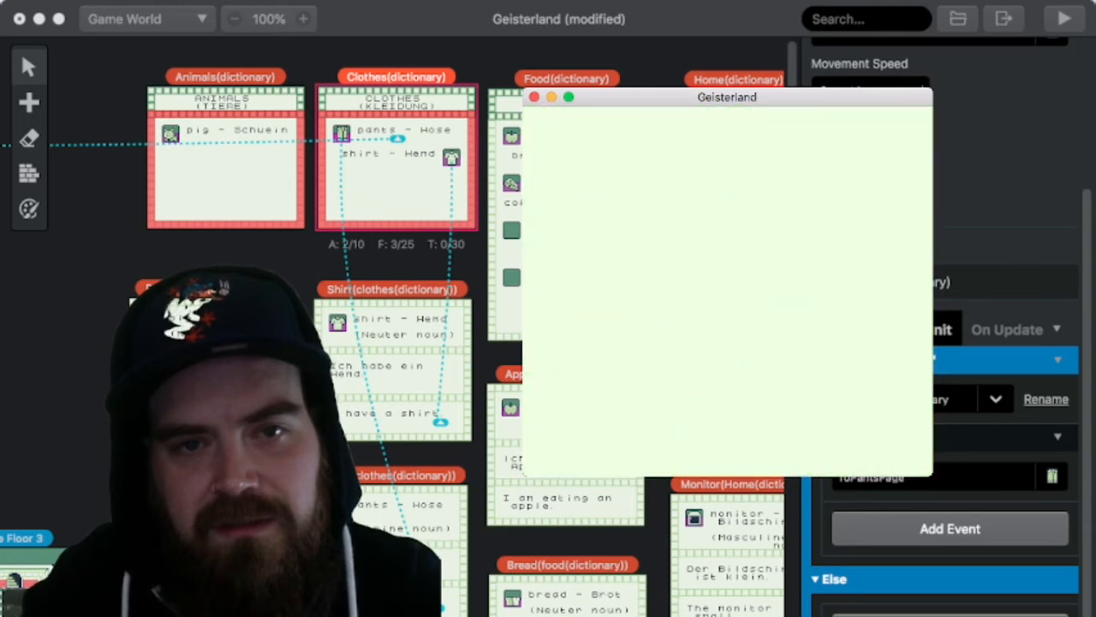
key("x")
Step: Leave the dictionary and go back to the in-game computer's desktop
key("Down")
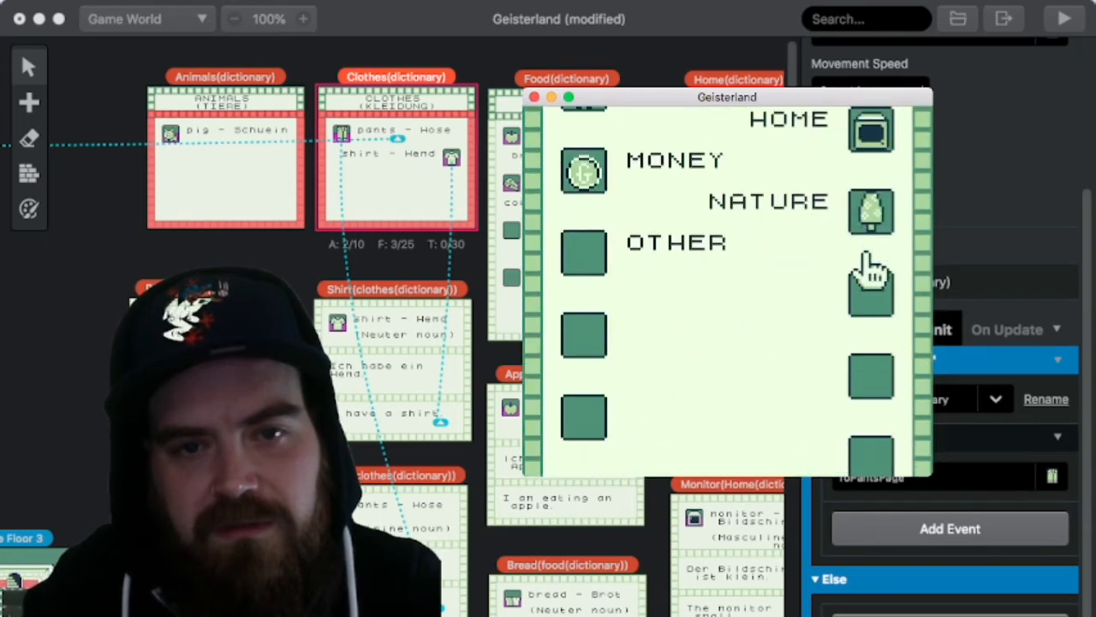
key("Left")
key("x")
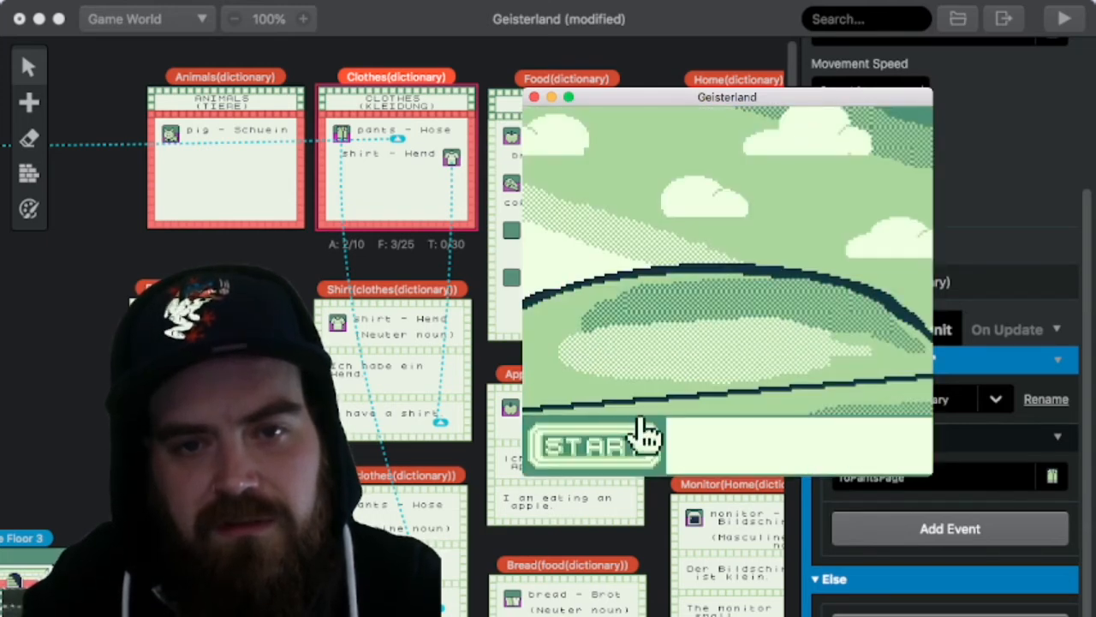
Step: Start the game from its title screen, end the play-test at the home room and close the game window
key("x")
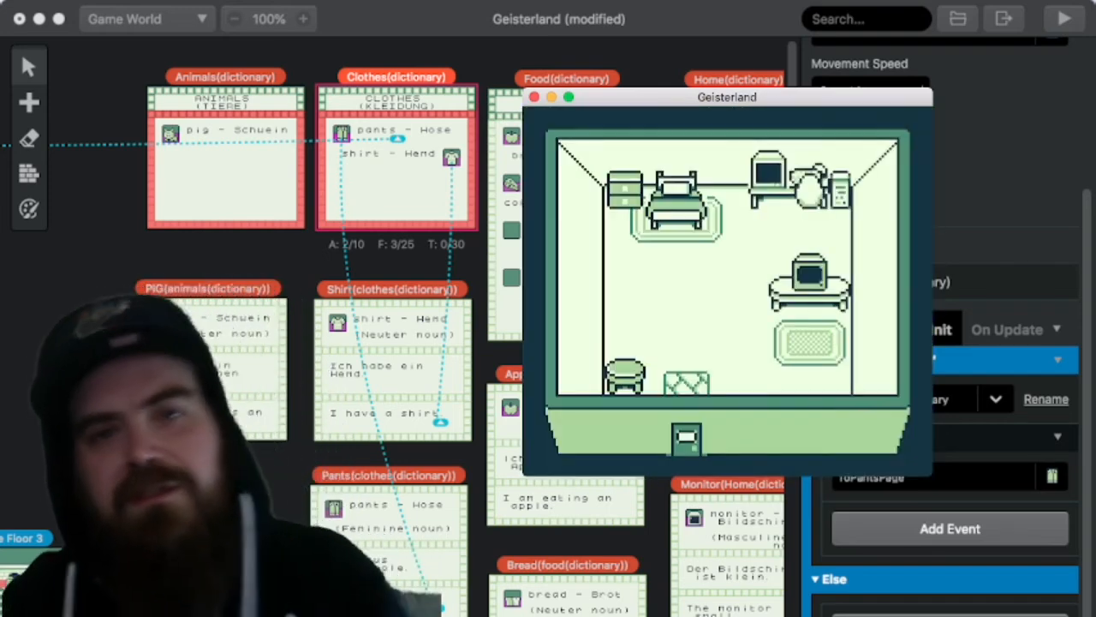
left_click(535, 97)
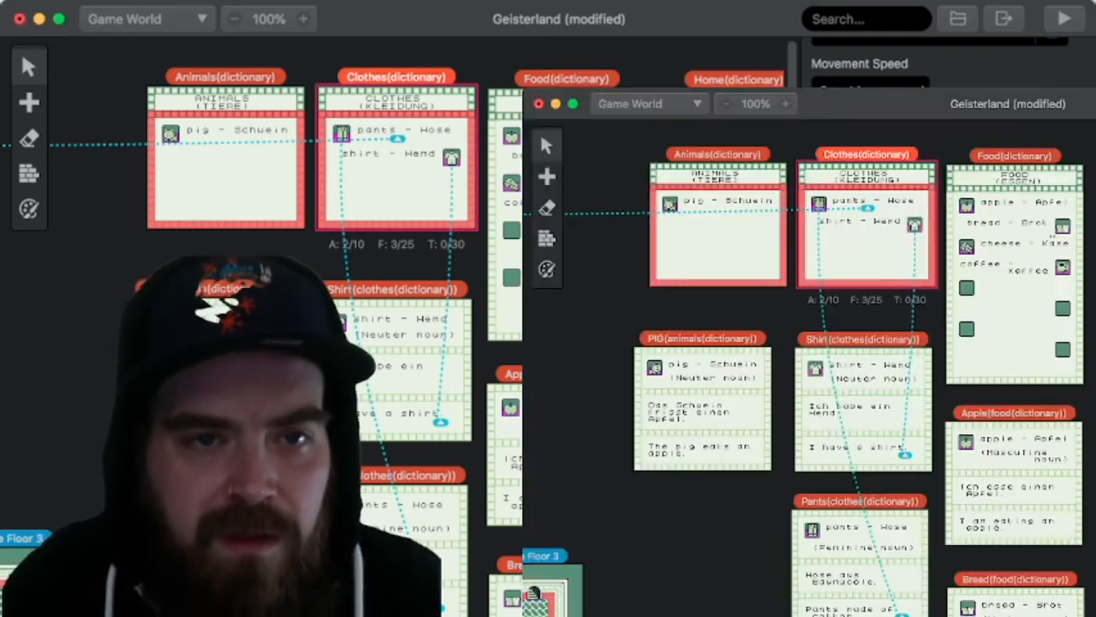
left_click(245, 257)
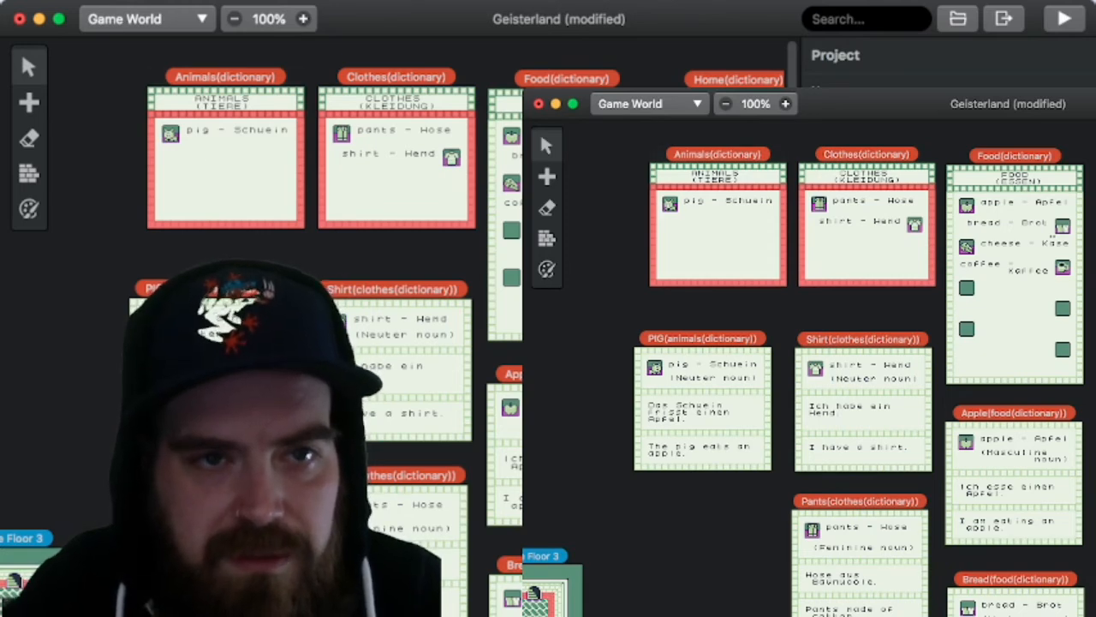
Step: Review the Clothes dictionary scene with its shirt and pants cards, and save the project
left_click(368, 130)
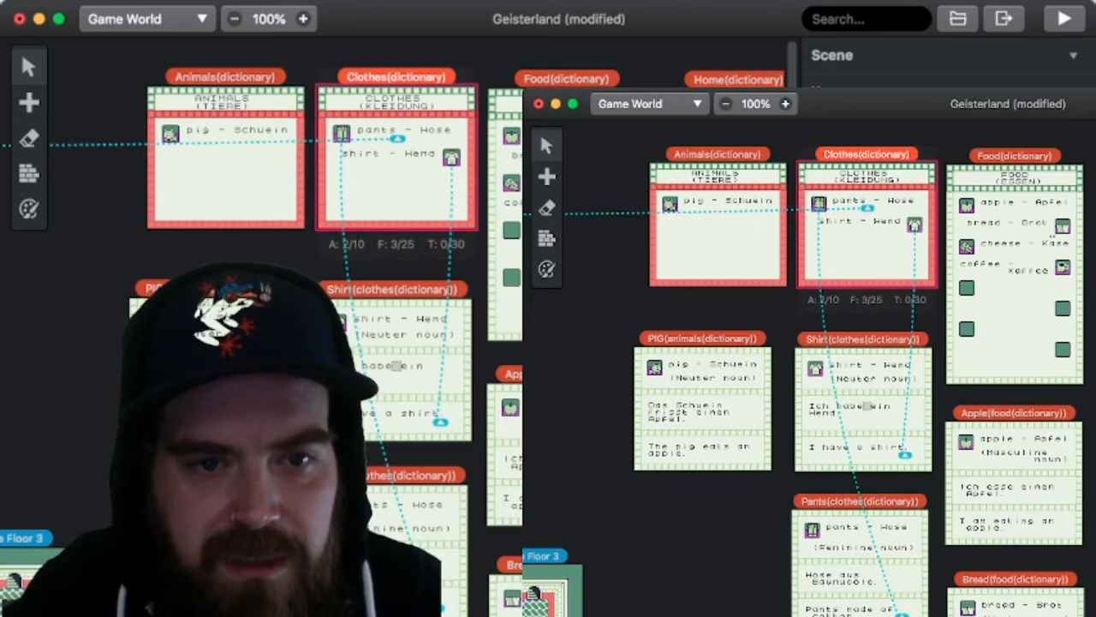
scroll(423, 199, "down", 3)
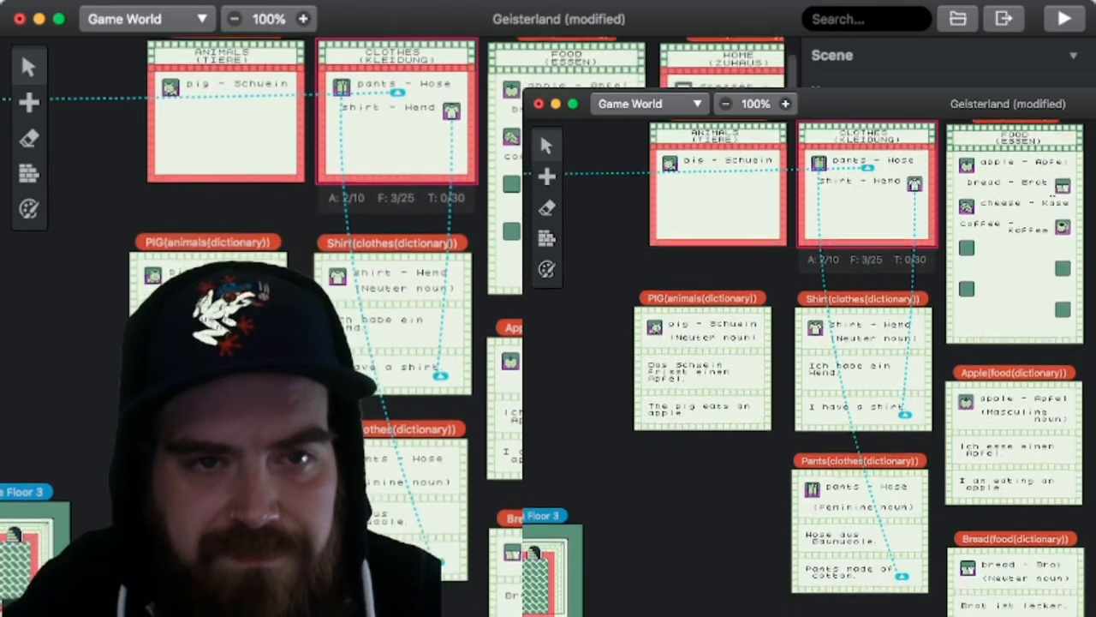
scroll(423, 200, "down", 5)
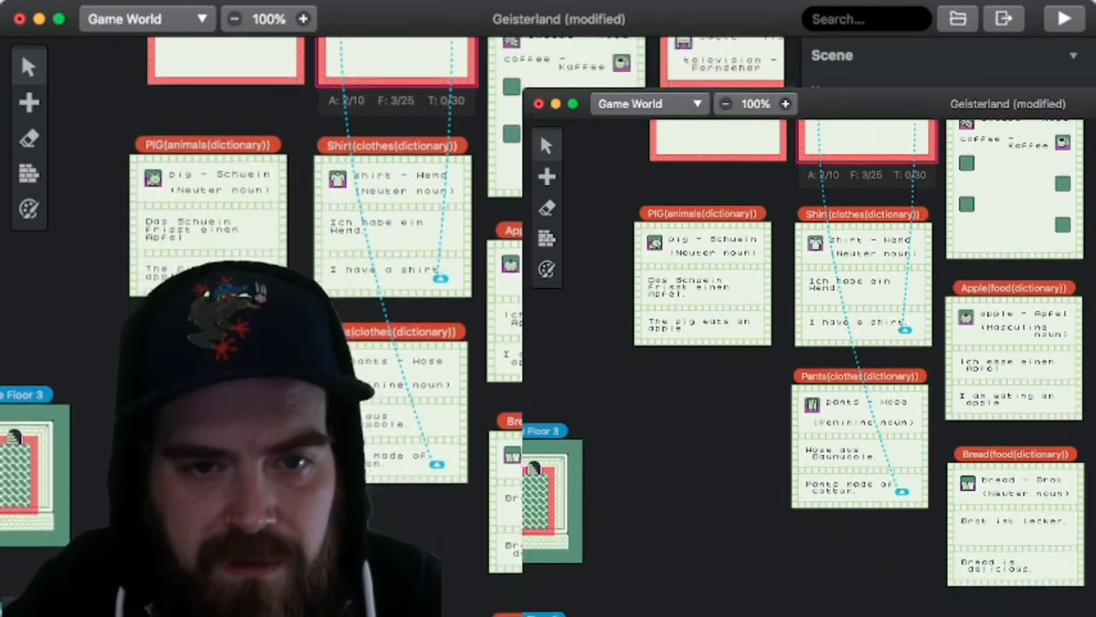
scroll(423, 199, "up", 7)
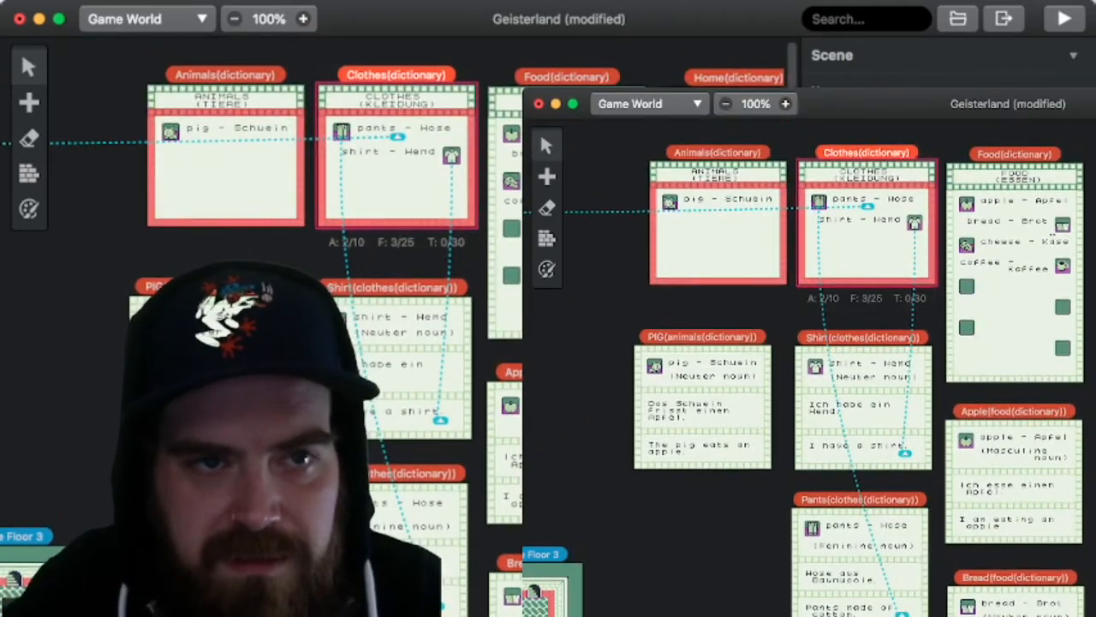
left_click(234, 19)
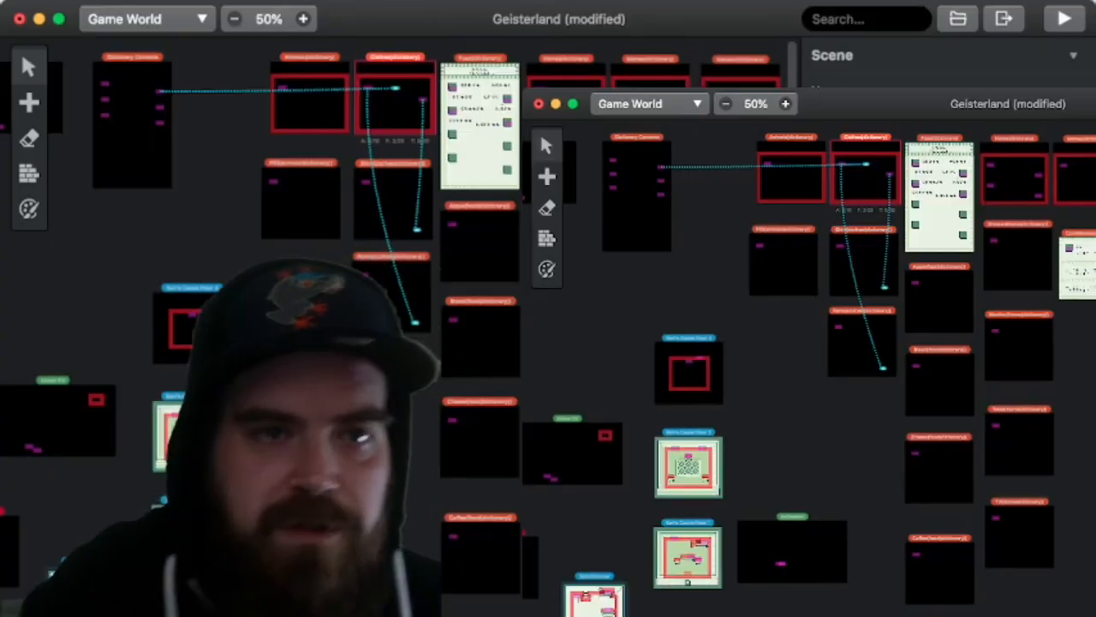
key("ctrl+s")
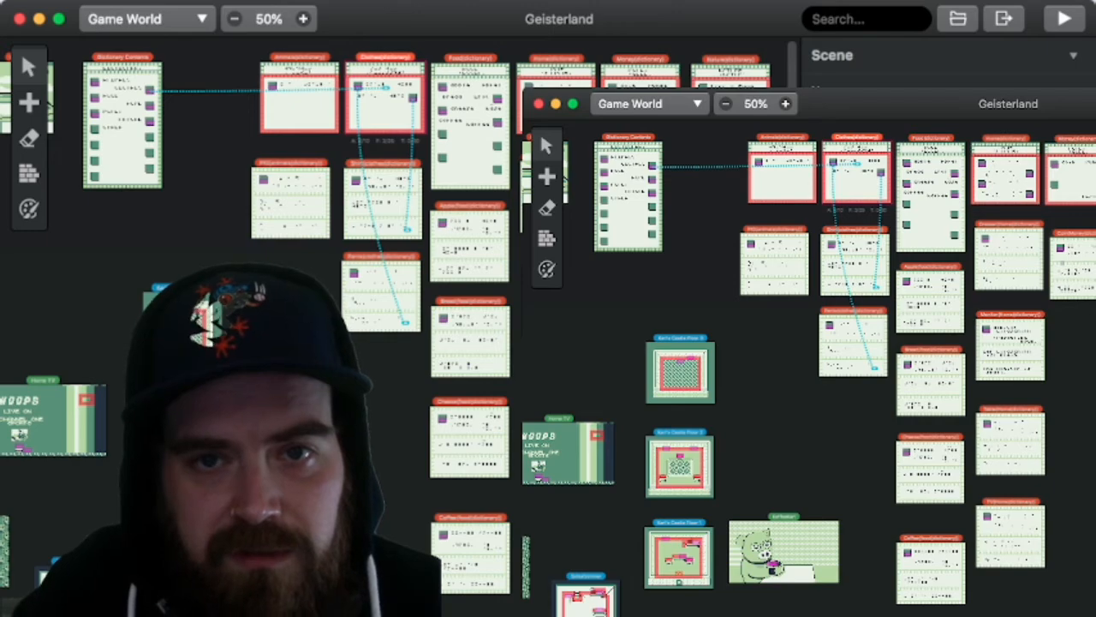
Step: Locate the Stats/Daten and Daten 2 scenes in the game world and select the Money1 actor in Stats/Daten
key("Escape")
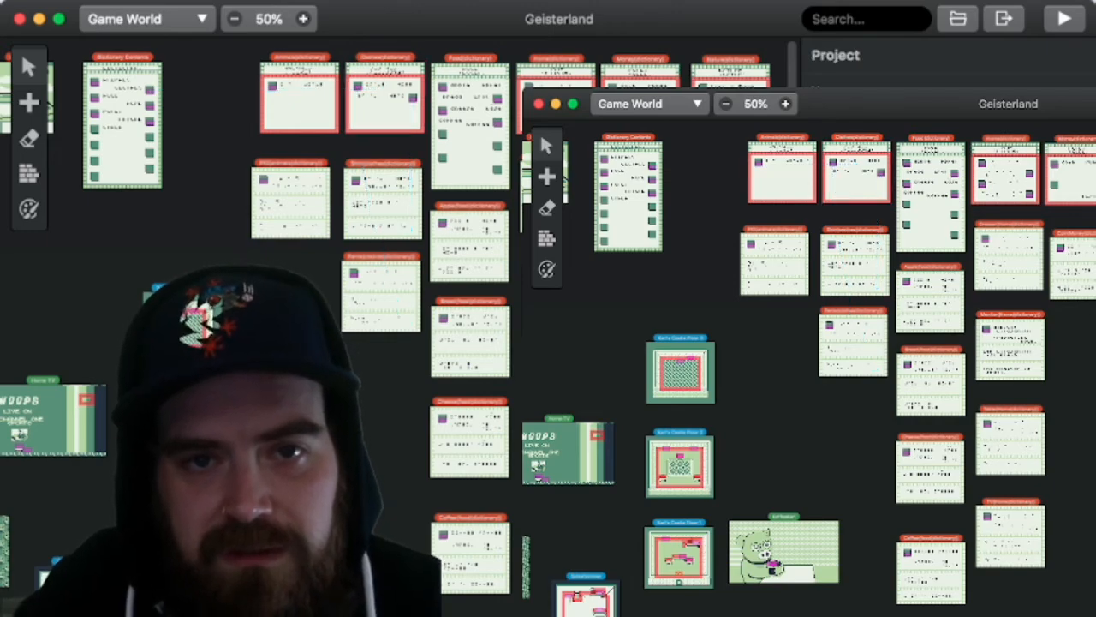
scroll(540, 131, "down", 10)
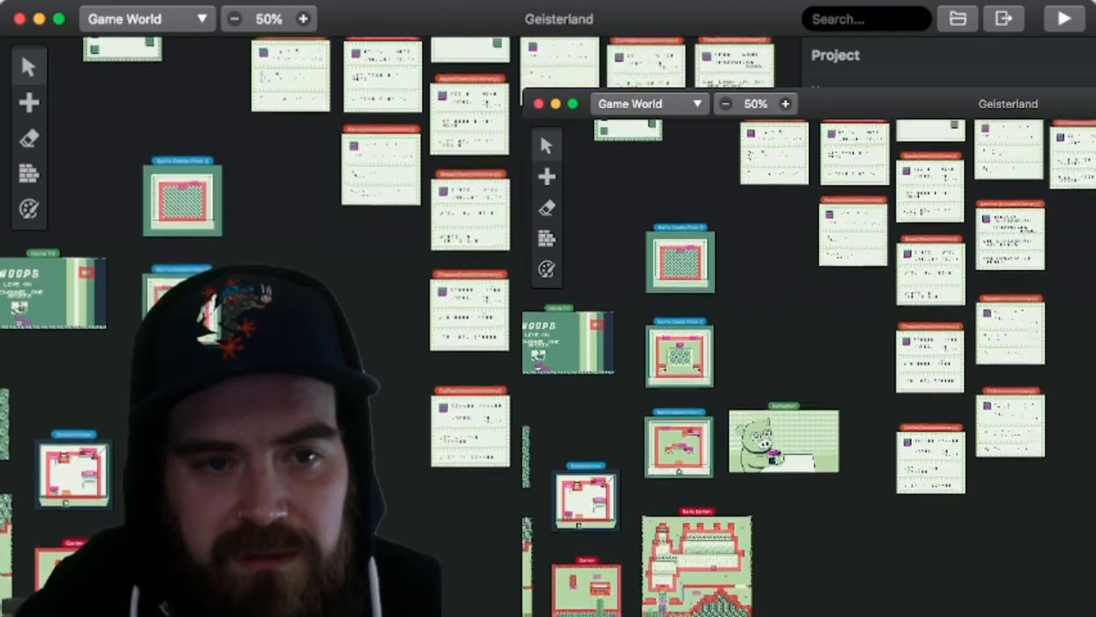
scroll(539, 131, "left", 10)
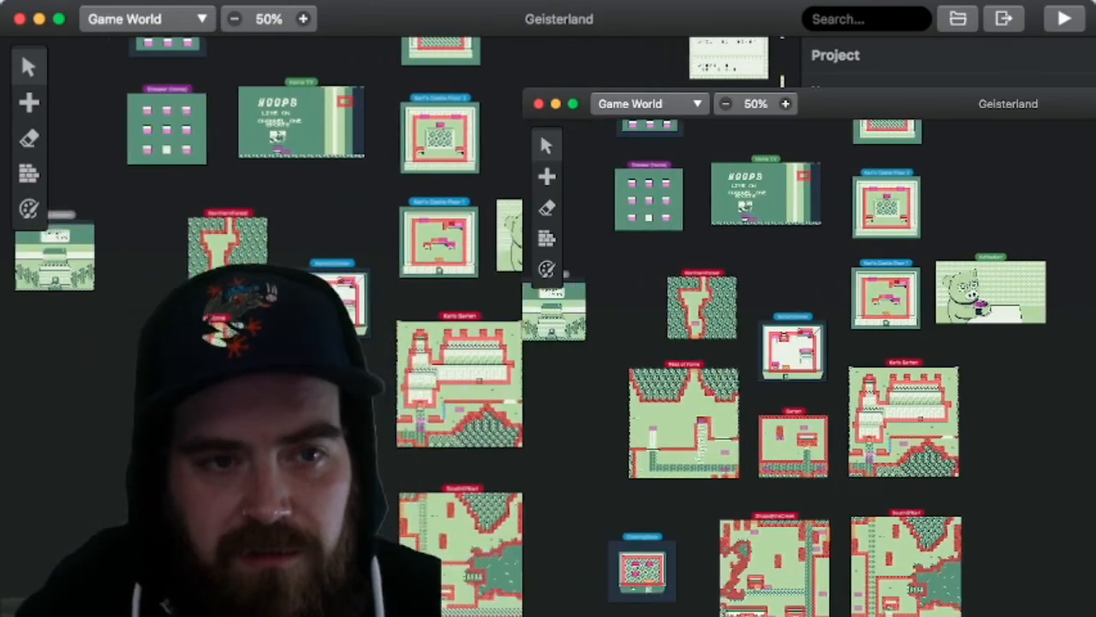
scroll(540, 131, "up", 7)
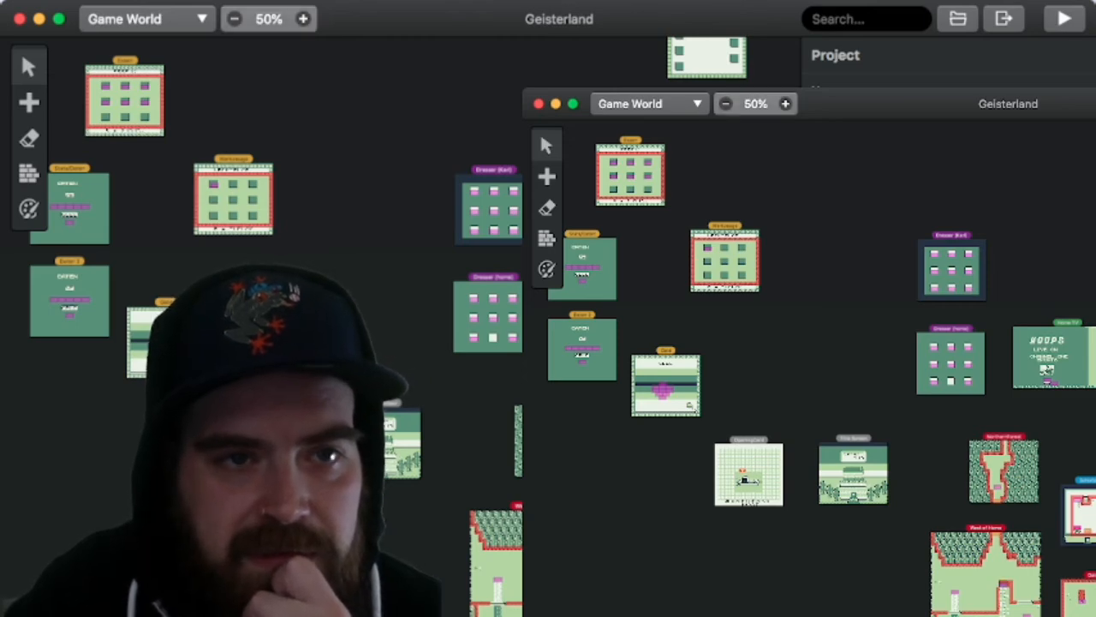
left_click(303, 19)
left_click(303, 18)
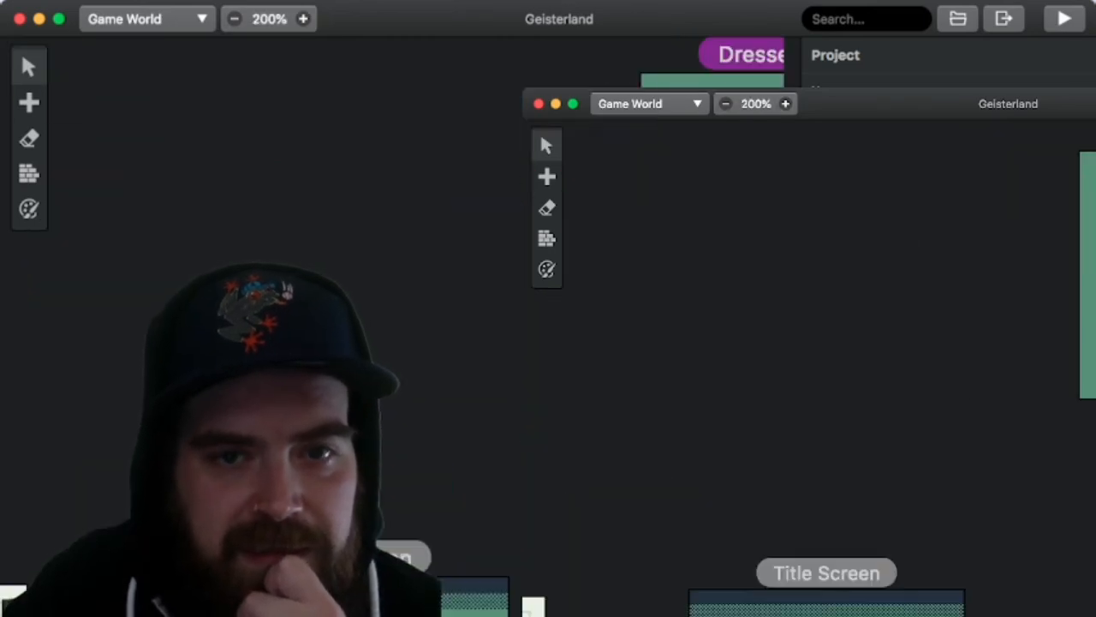
scroll(394, 326, "left", 15)
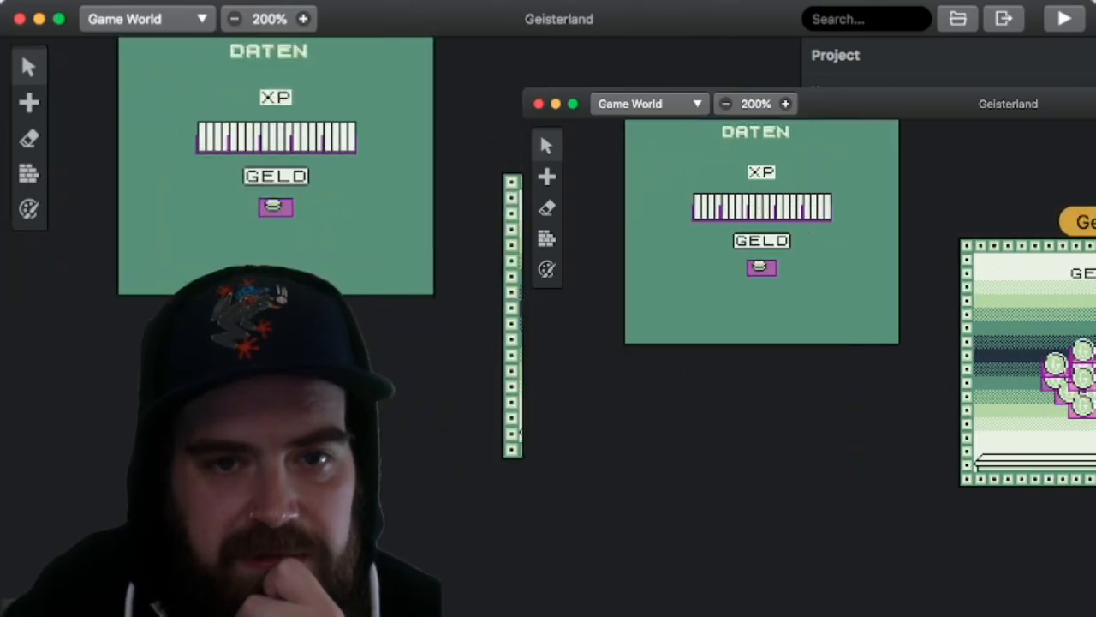
scroll(394, 326, "down", 5)
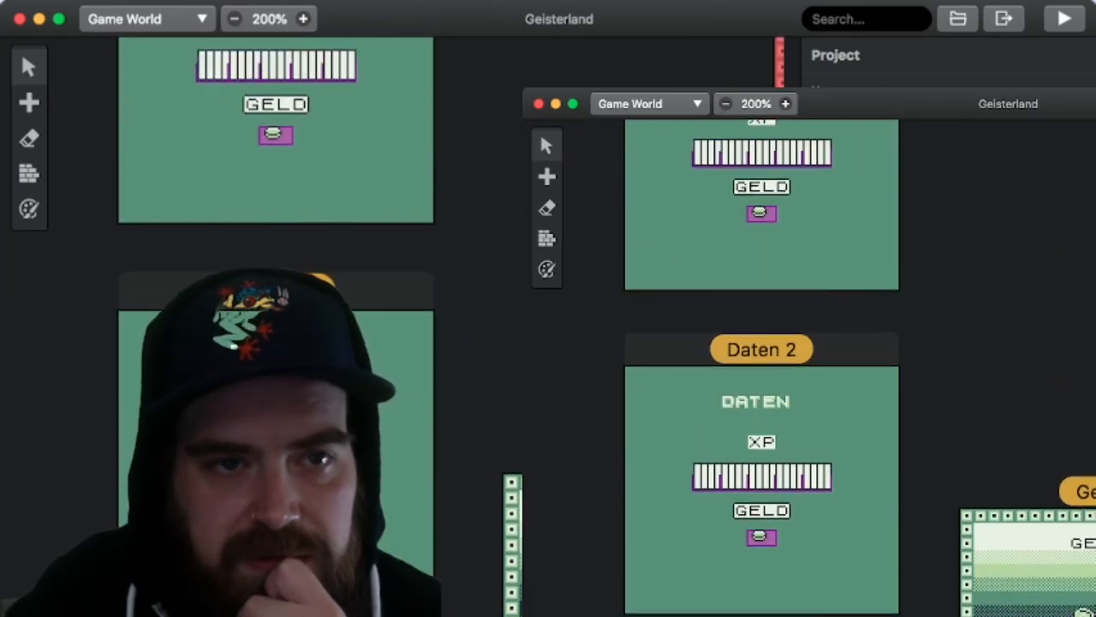
scroll(394, 325, "up", 2)
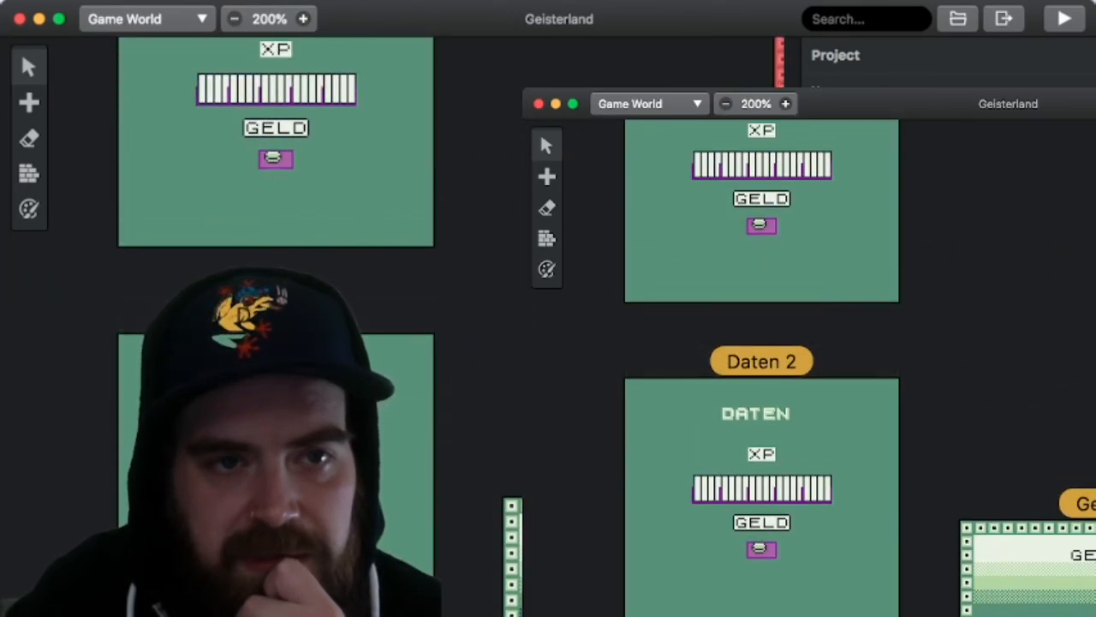
left_click(276, 159)
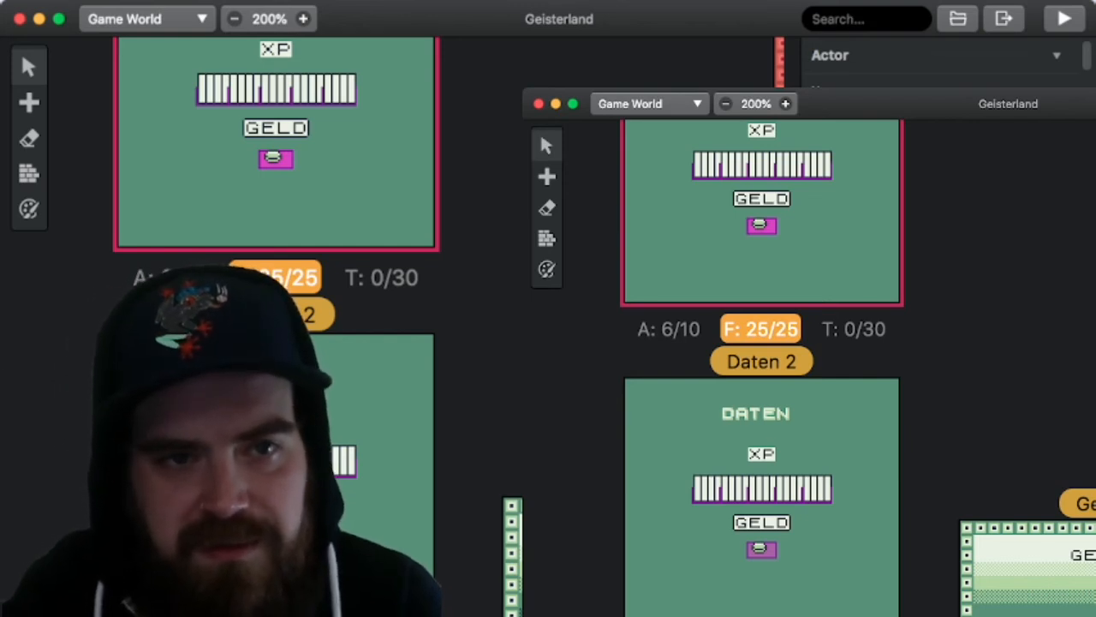
Step: Widen the properties area and examine the Money1 actor's On Init script with its variable comparisons, hide events and animation frame events
scroll(939, 63, "down", 5)
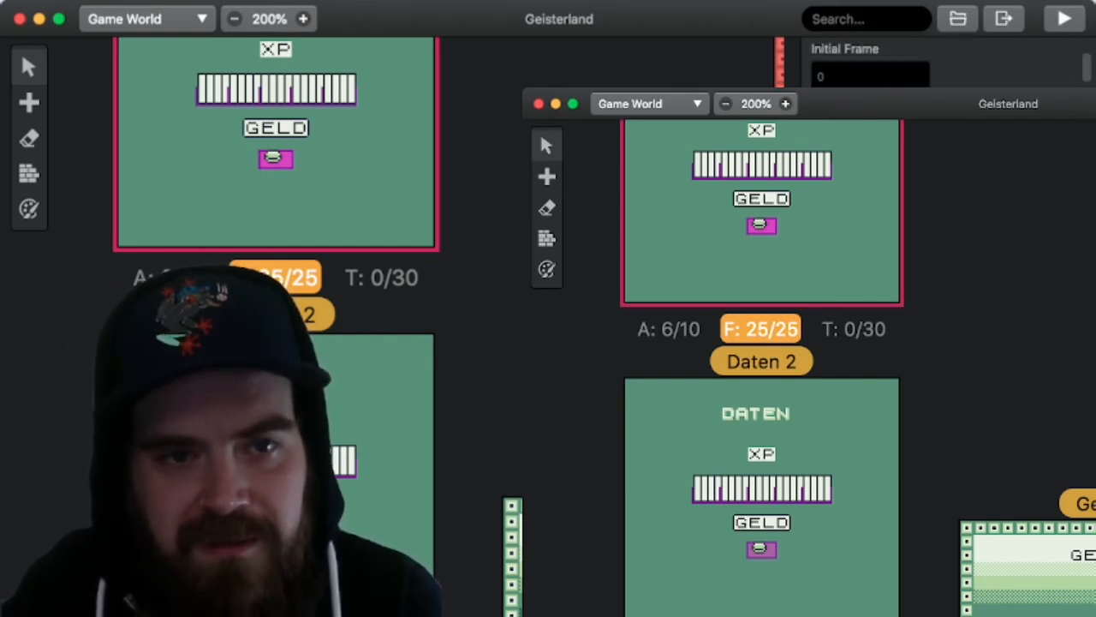
scroll(942, 64, "down", 3)
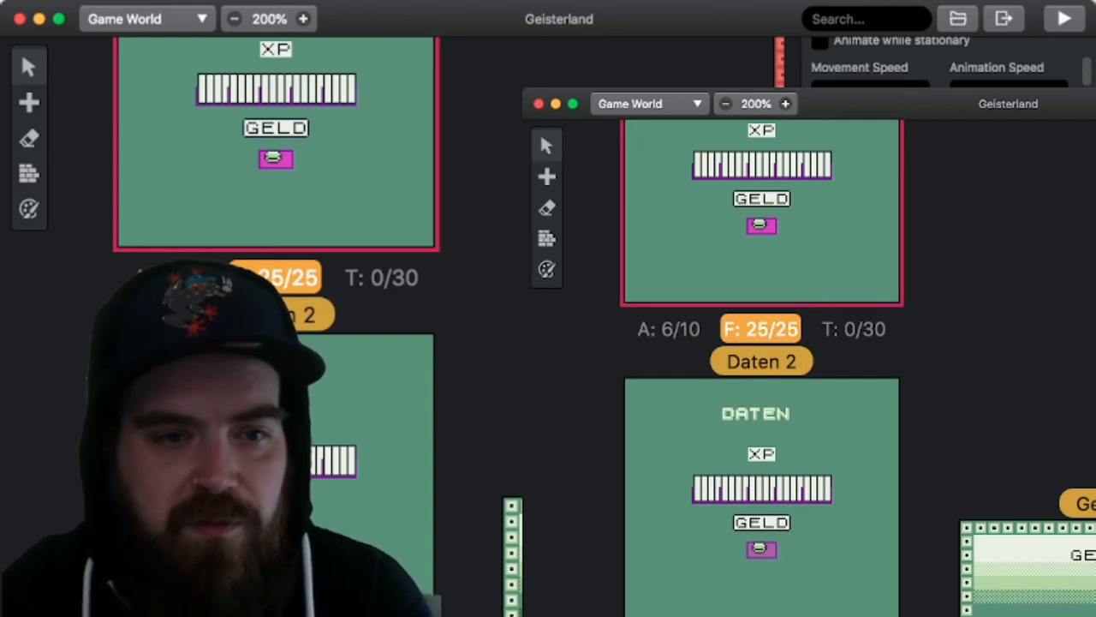
scroll(949, 62, "down", 3)
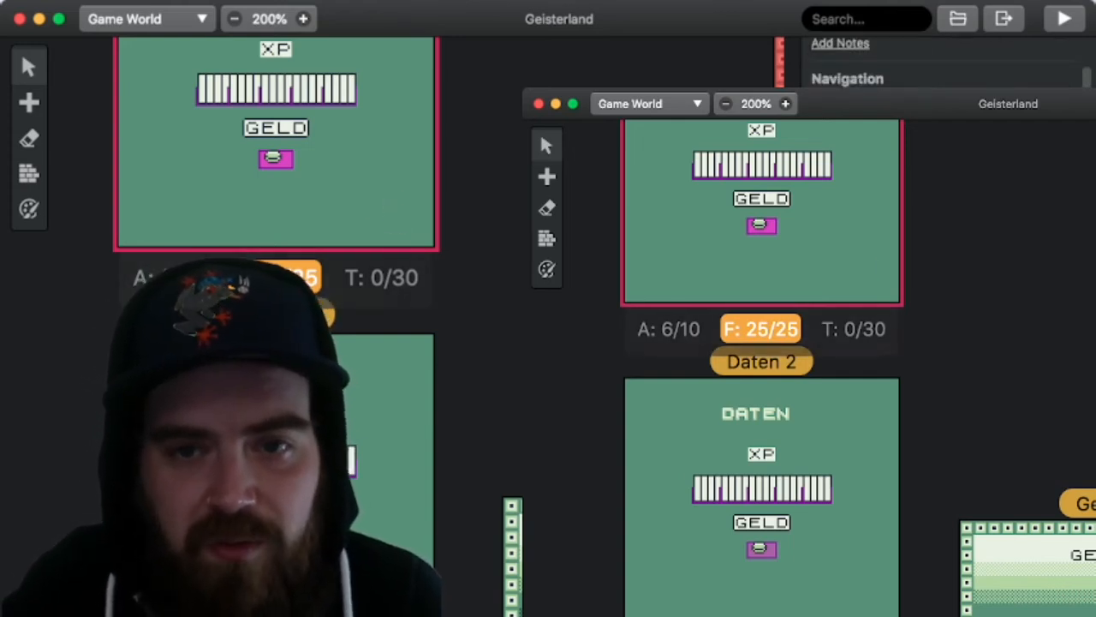
scroll(948, 61, "down", 15)
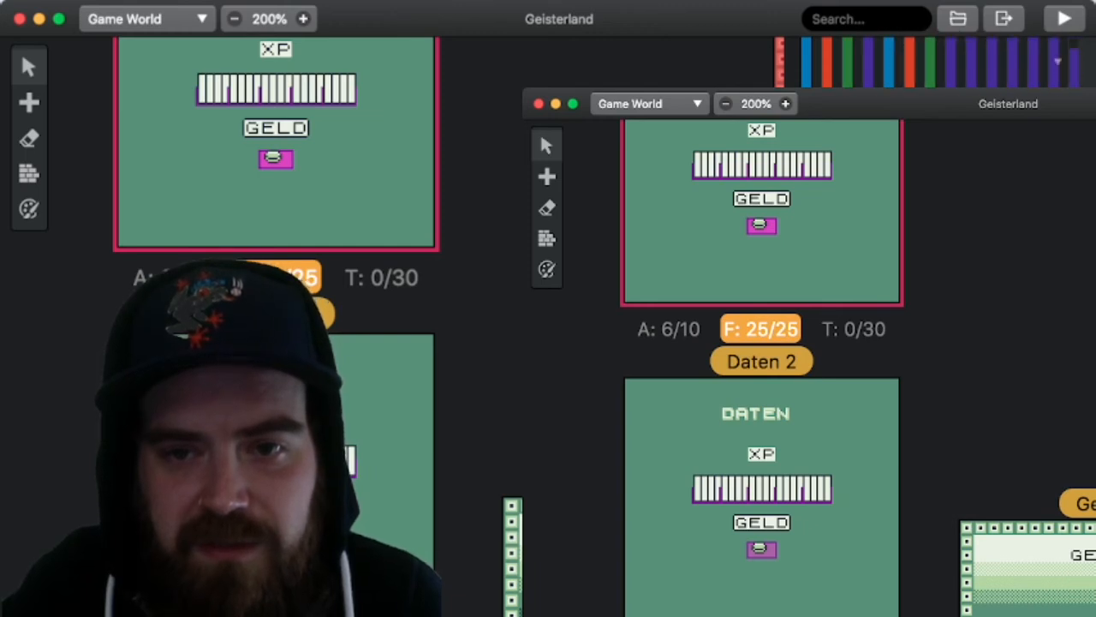
scroll(948, 62, "down", 3)
scroll(948, 62, "up", 4)
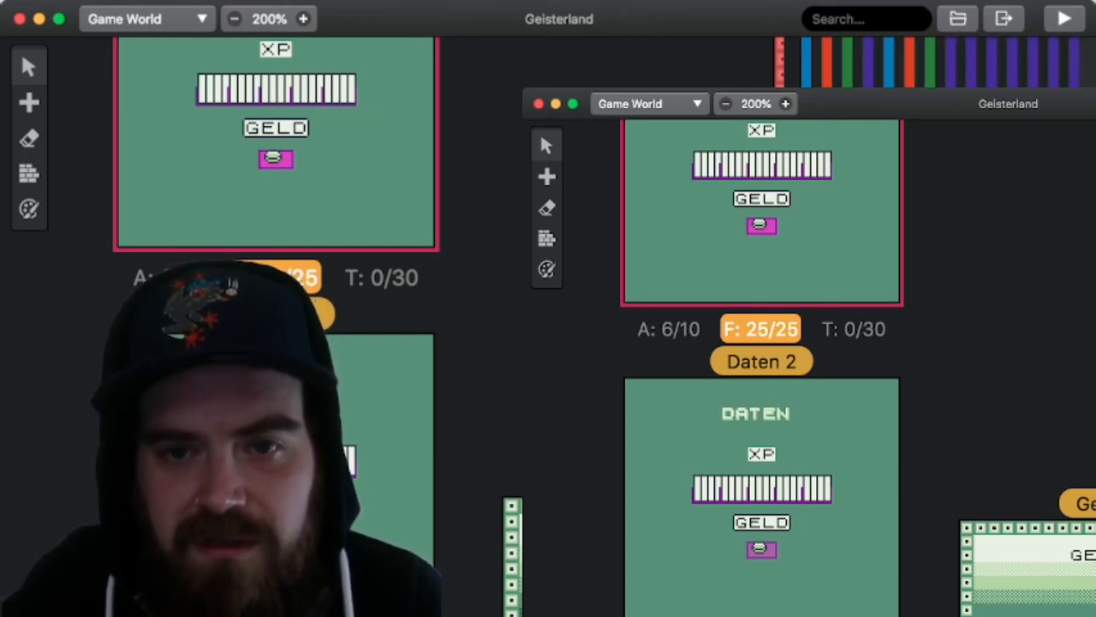
left_click_drag(785, 343, 549, 343)
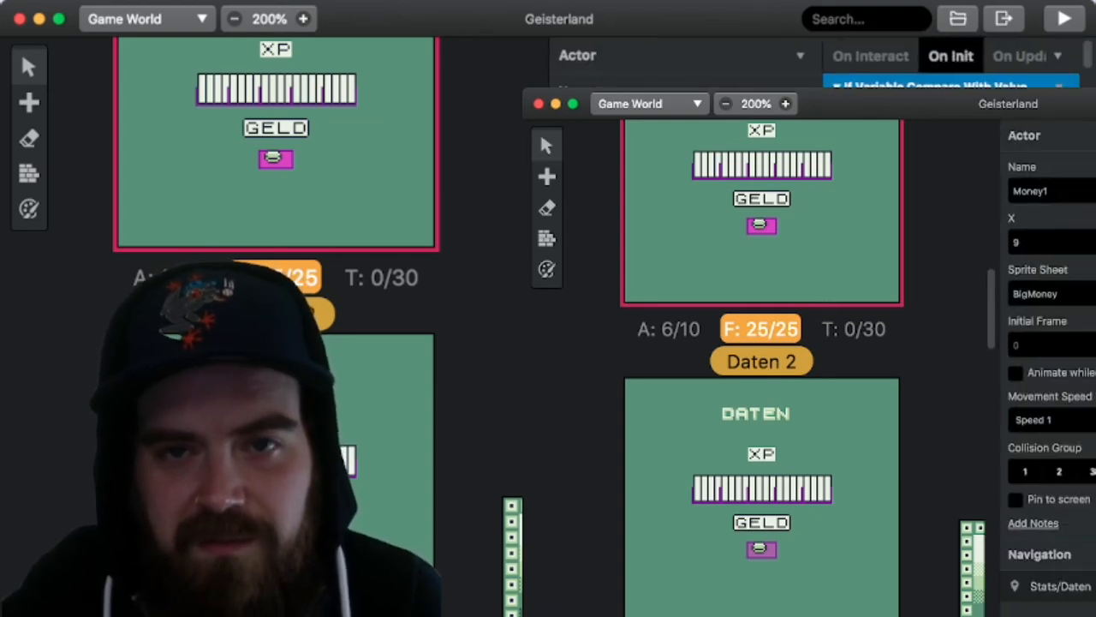
scroll(951, 61, "down", 8)
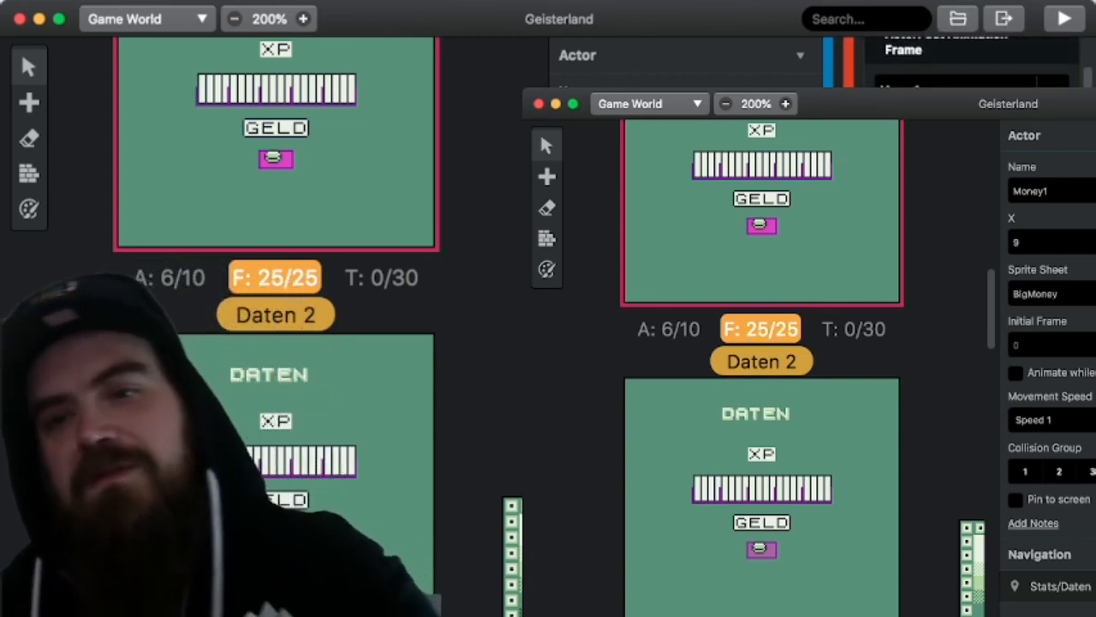
scroll(972, 62, "down", 2)
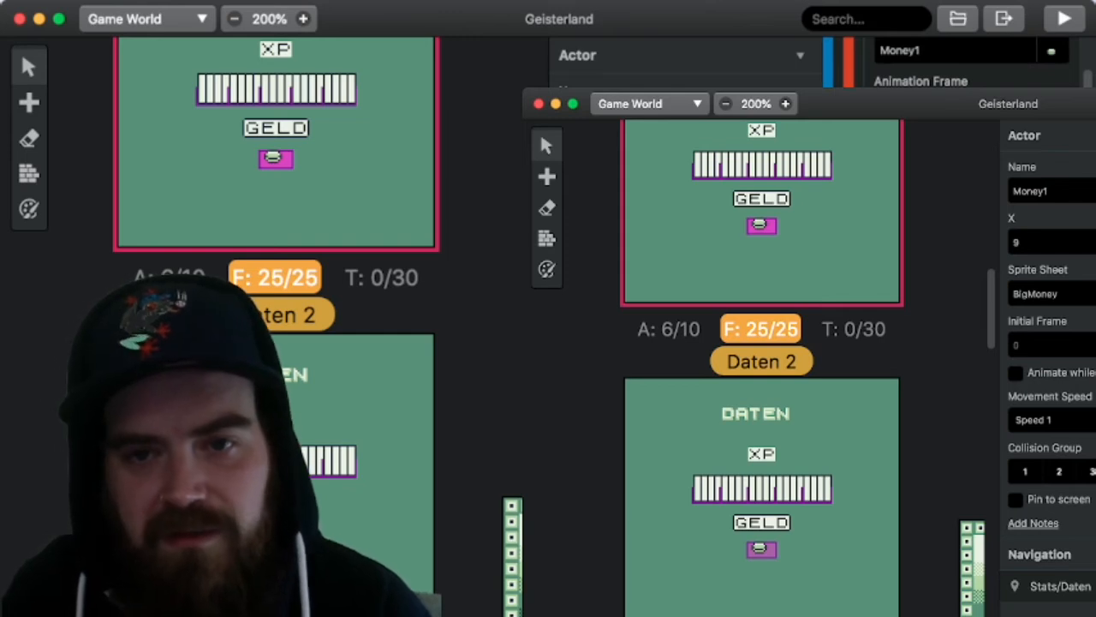
scroll(951, 62, "down", 3)
scroll(956, 61, "up", 3)
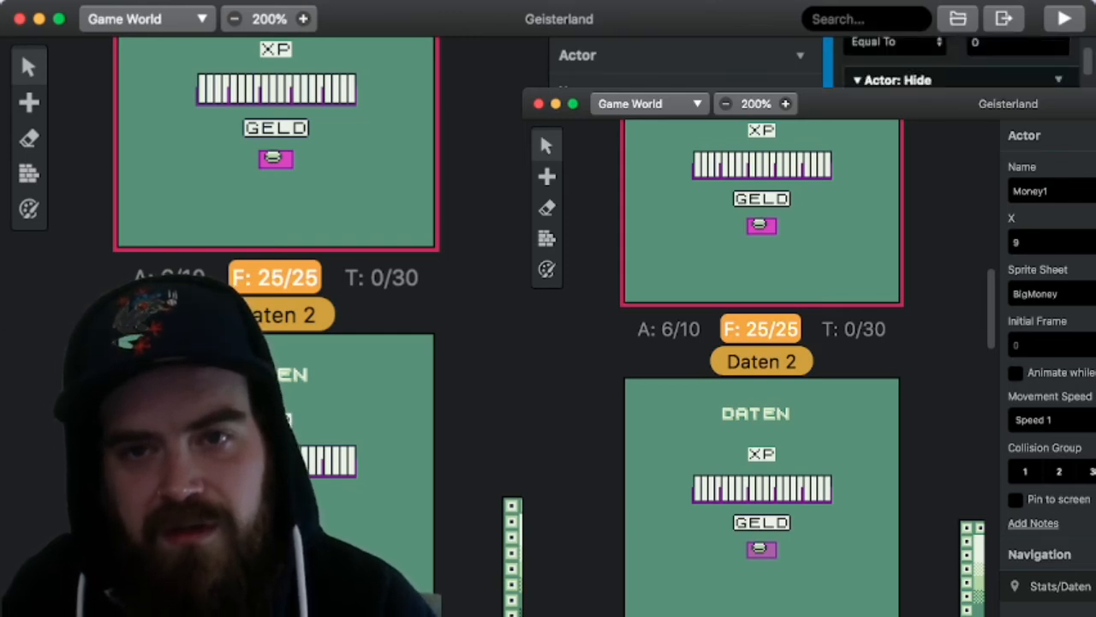
scroll(951, 61, "up", 2)
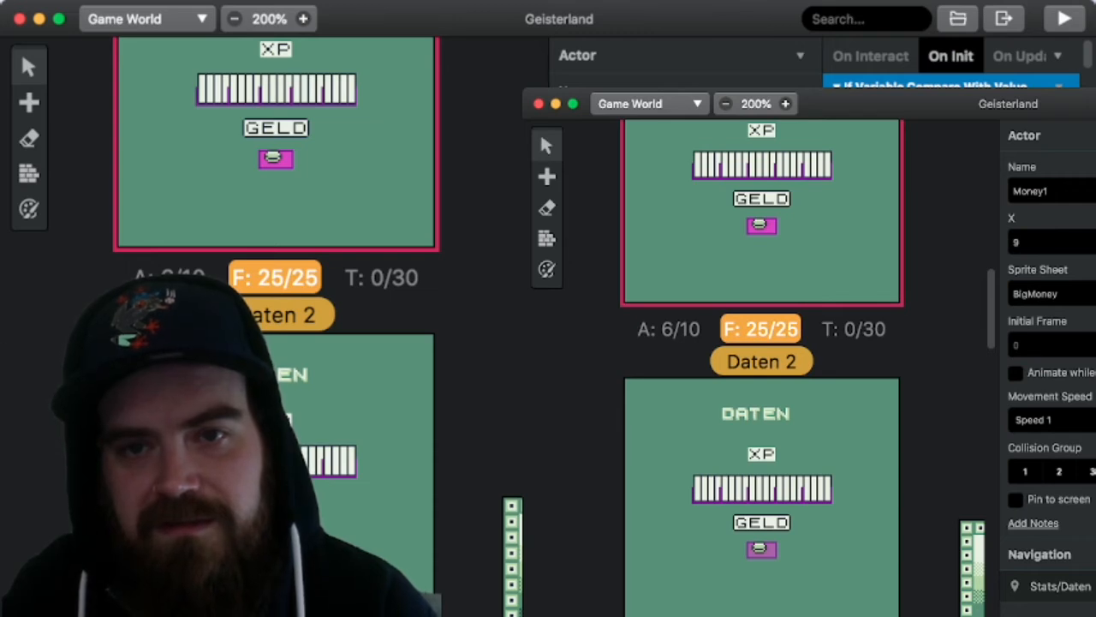
scroll(950, 61, "down", 3)
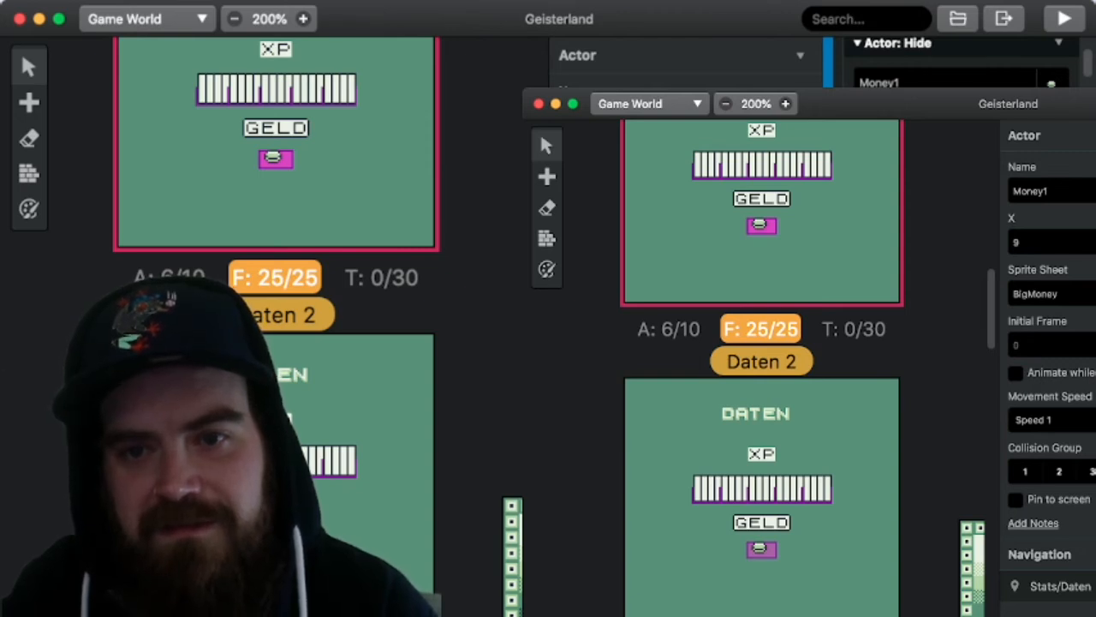
scroll(959, 64, "down", 10)
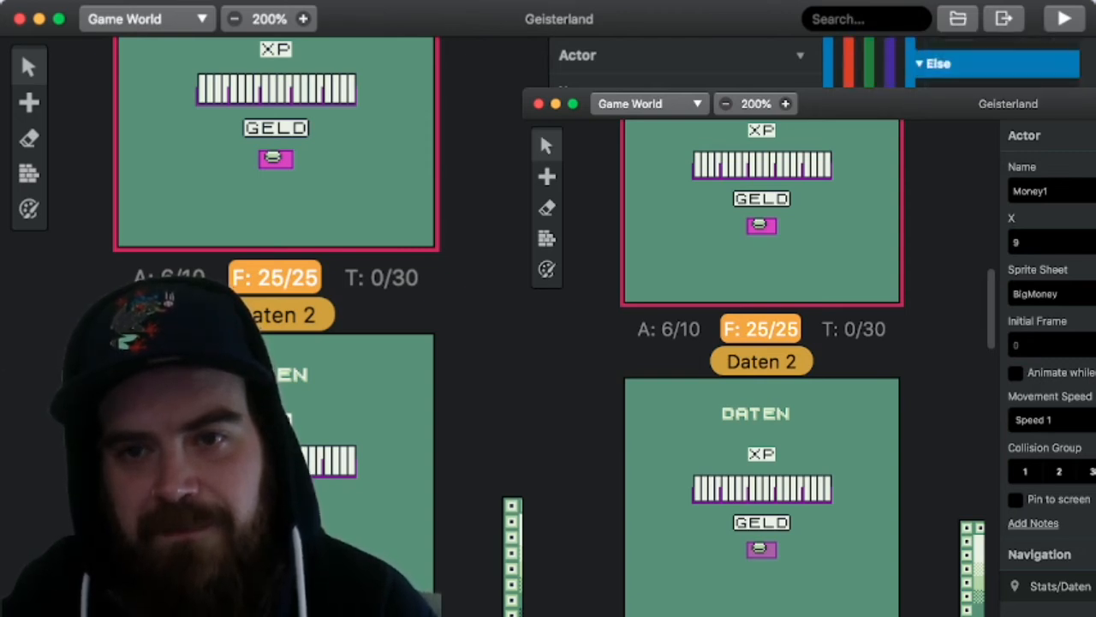
scroll(993, 62, "up", 10)
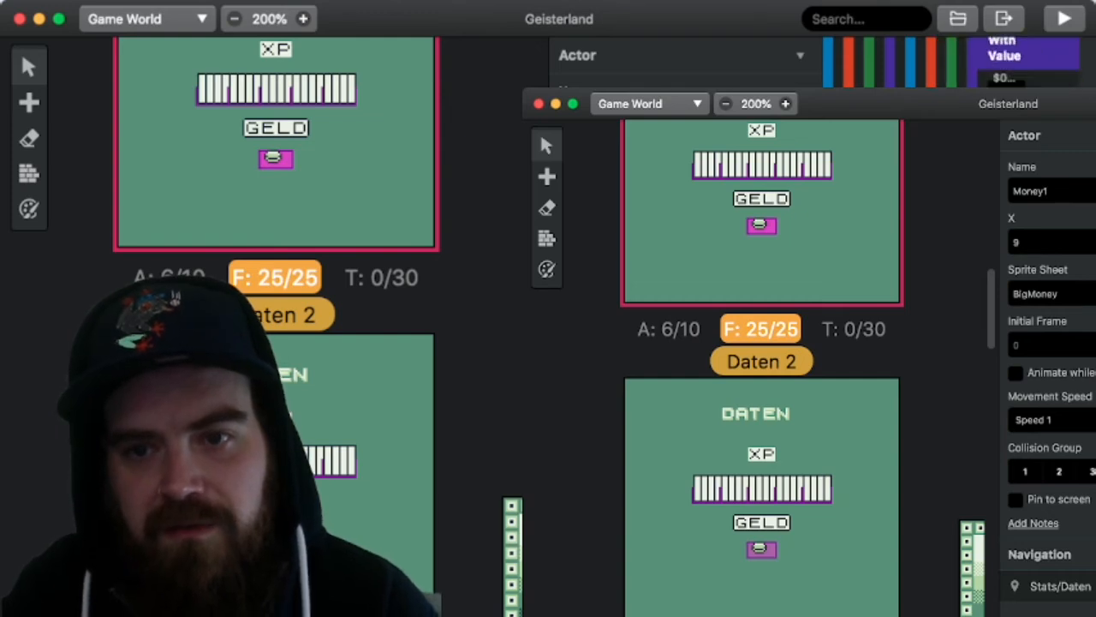
scroll(994, 62, "up", 5)
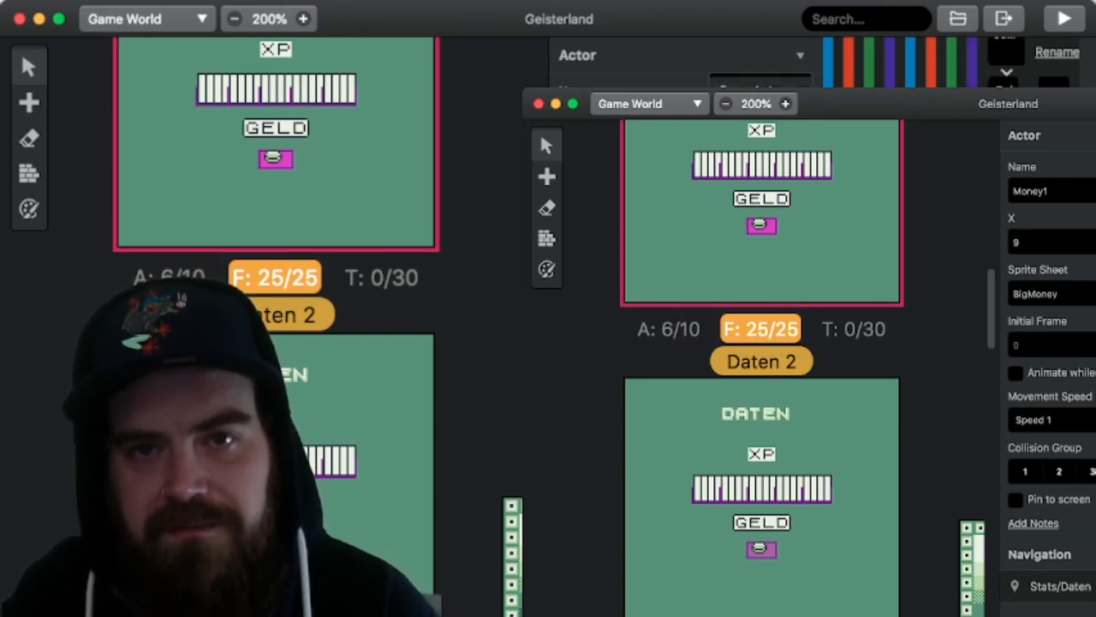
Step: Paste a copy of the Stats/Daten Money1 actor into the Daten 2 scene at X 7, beside the existing coin actor
left_click(882, 362)
left_click(801, 56)
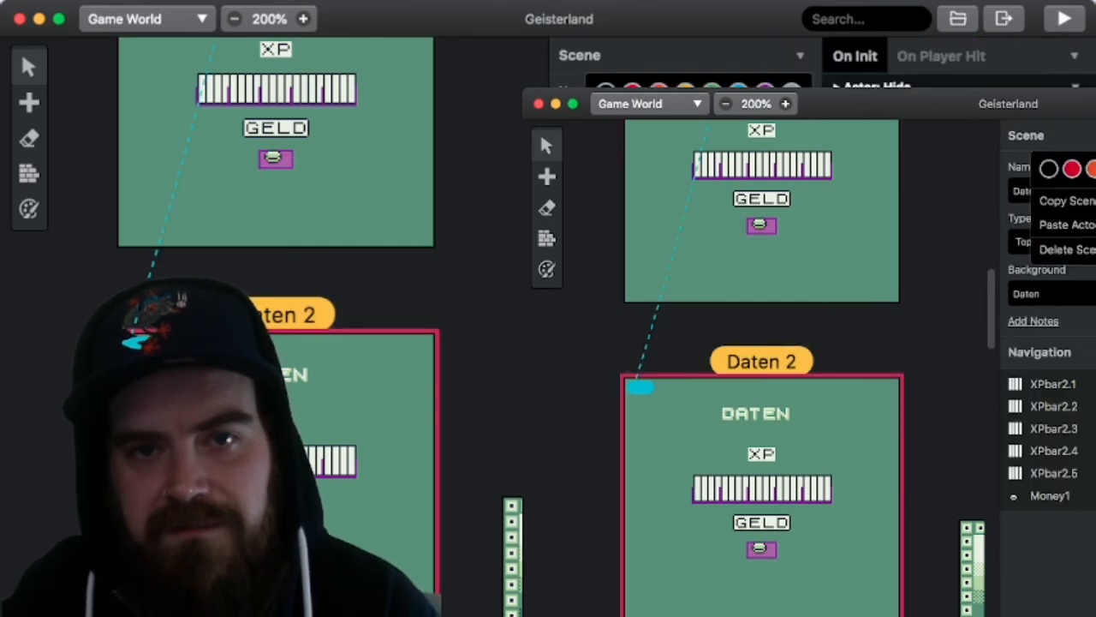
left_click(1067, 224)
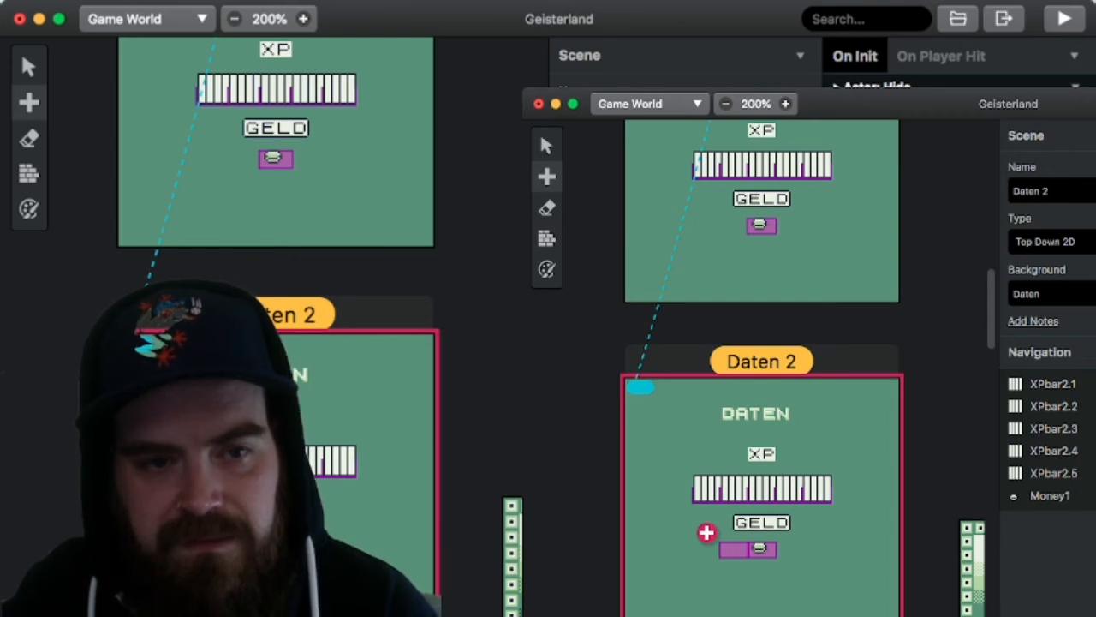
left_click(706, 533)
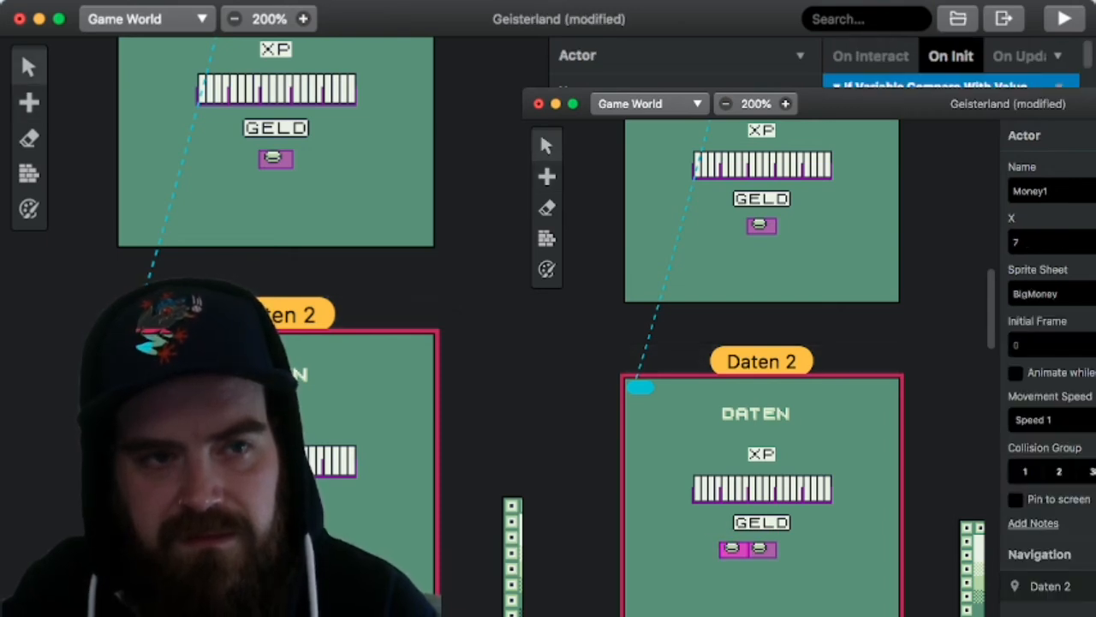
Step: Erase the old coin actor from the Daten 2 scene and move the pasted Money1 actor into its place at X 9
key("e")
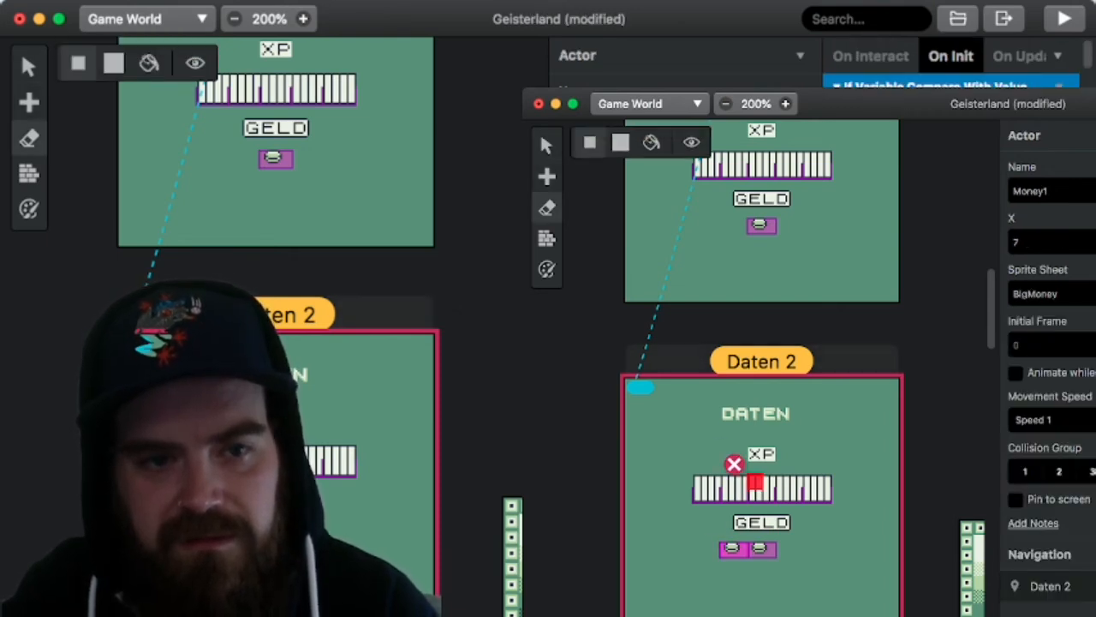
left_click(734, 533)
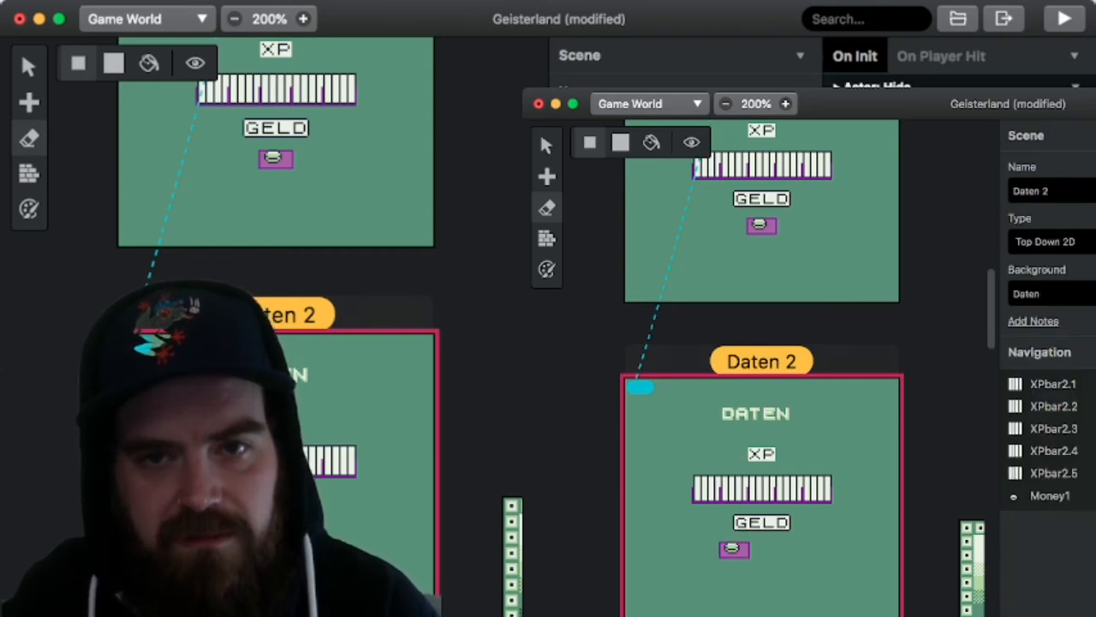
key("v")
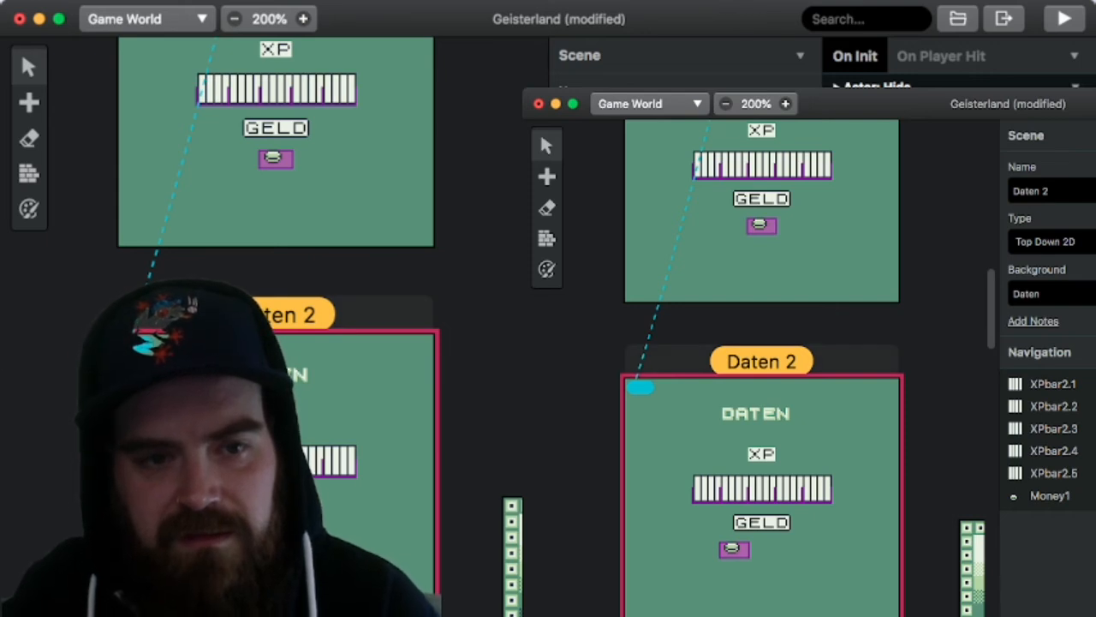
left_click_drag(728, 549, 757, 549)
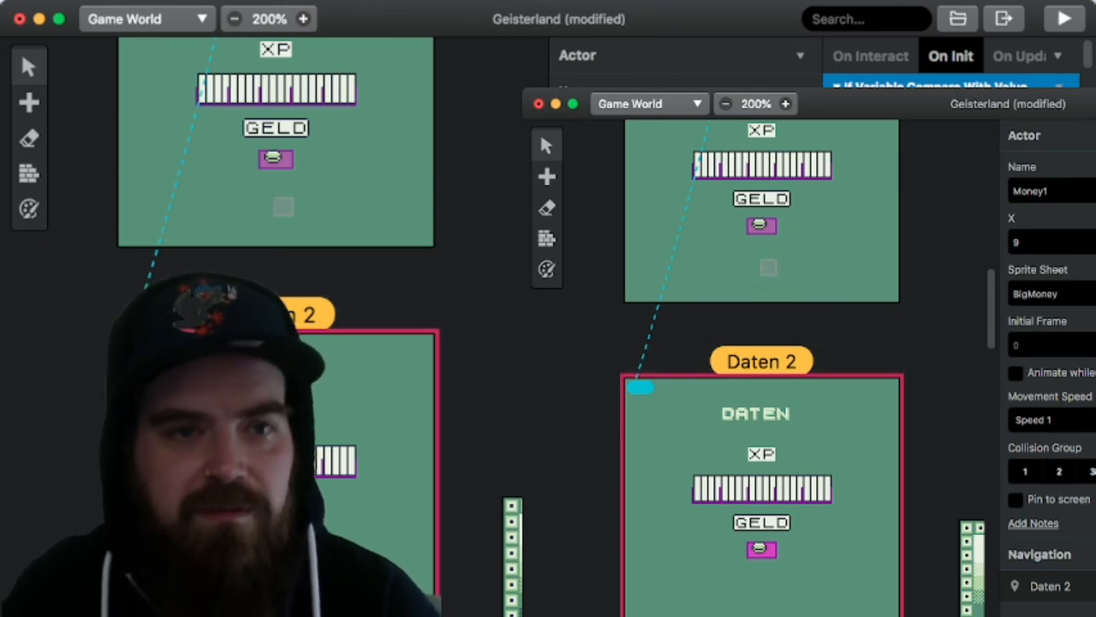
Step: Move the Daten 2 scene slightly farther below Stats/Daten, compare the layouts of both scenes, and save the project
left_click(820, 233)
scroll(820, 233, "up", 3)
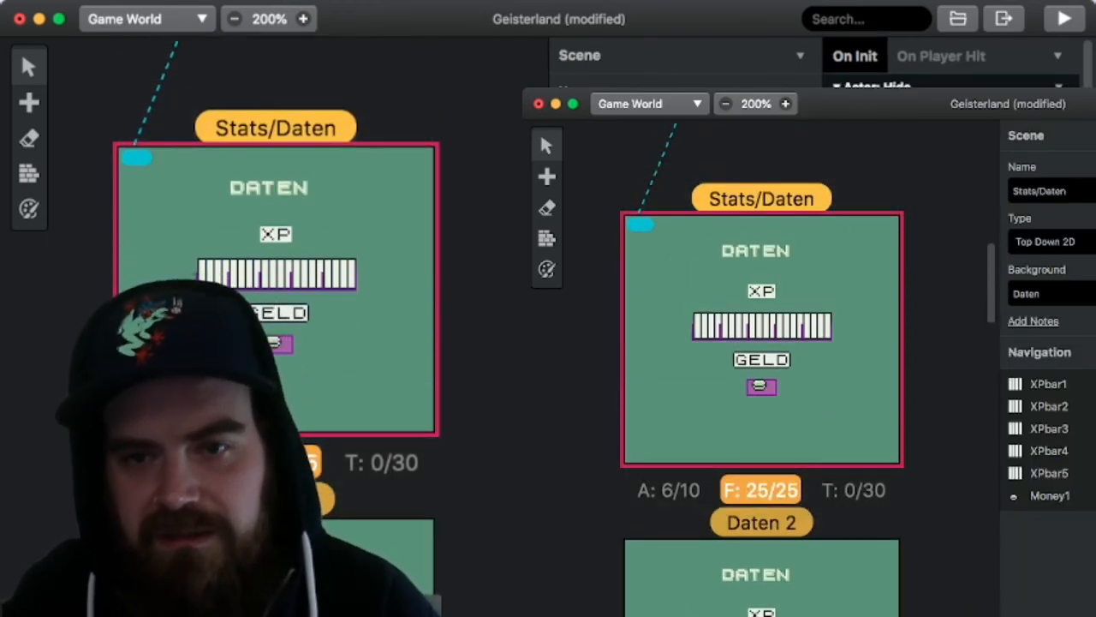
scroll(952, 62, "down", 10)
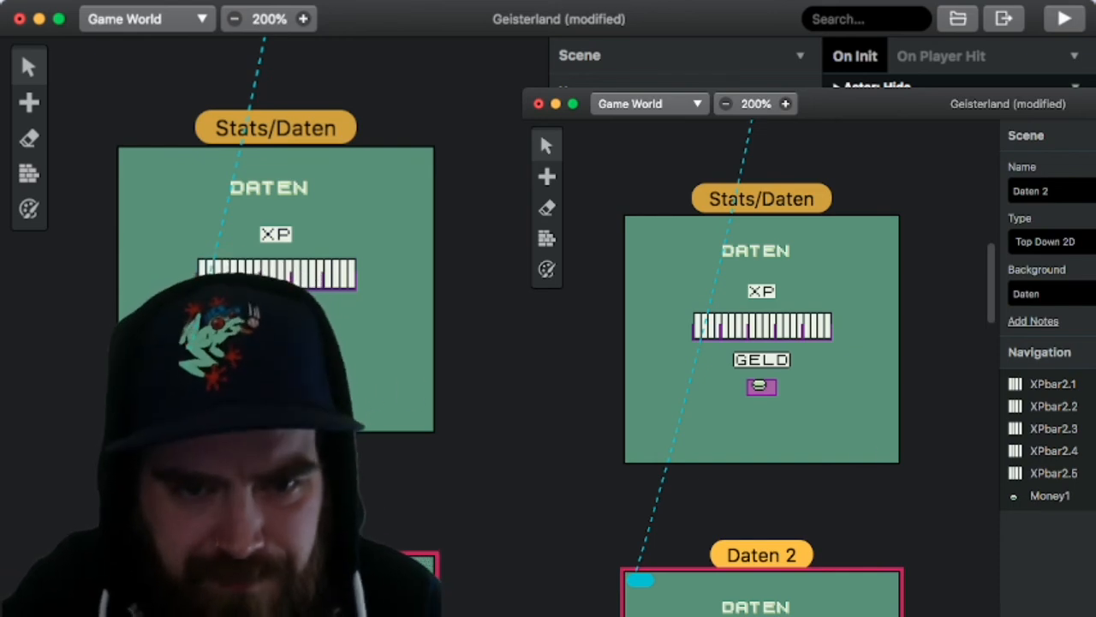
scroll(762, 386, "down", 4)
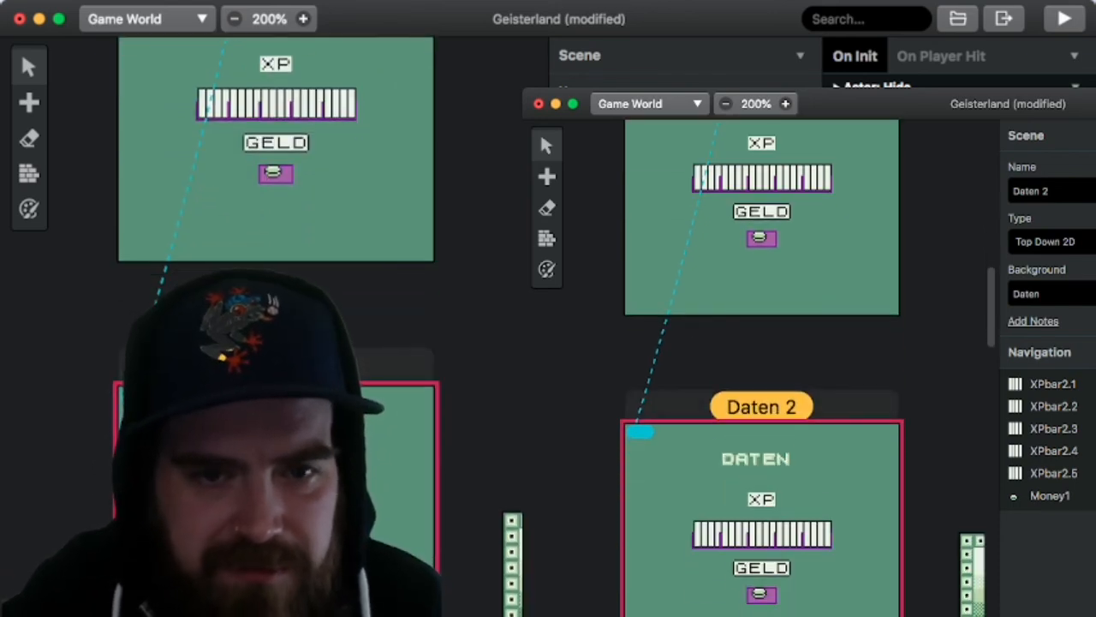
scroll(763, 385, "down", 3)
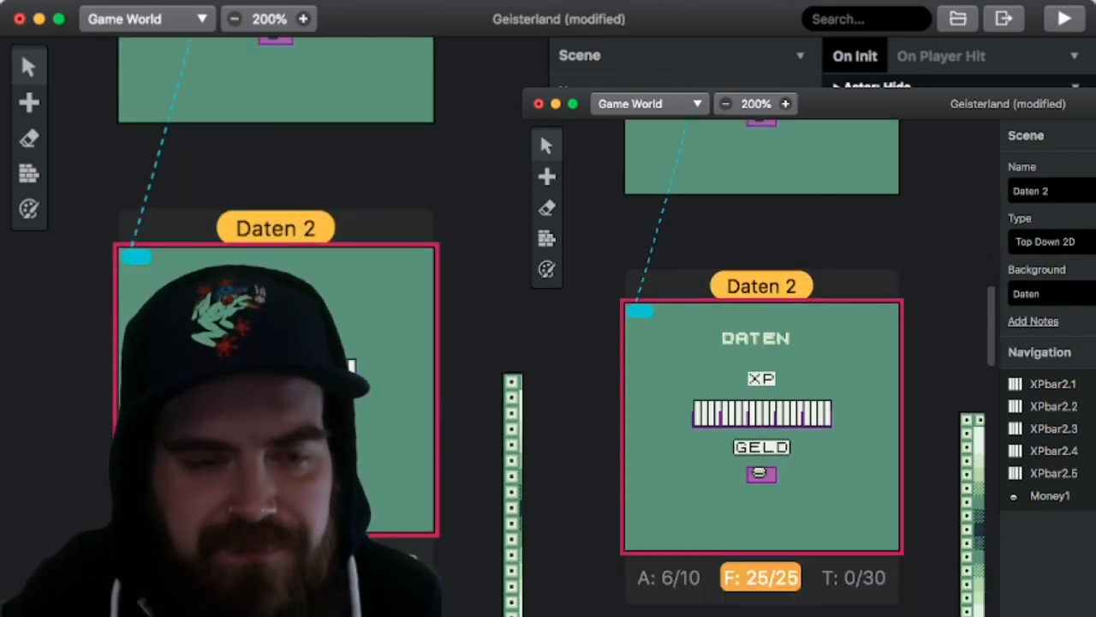
scroll(763, 386, "up", 8)
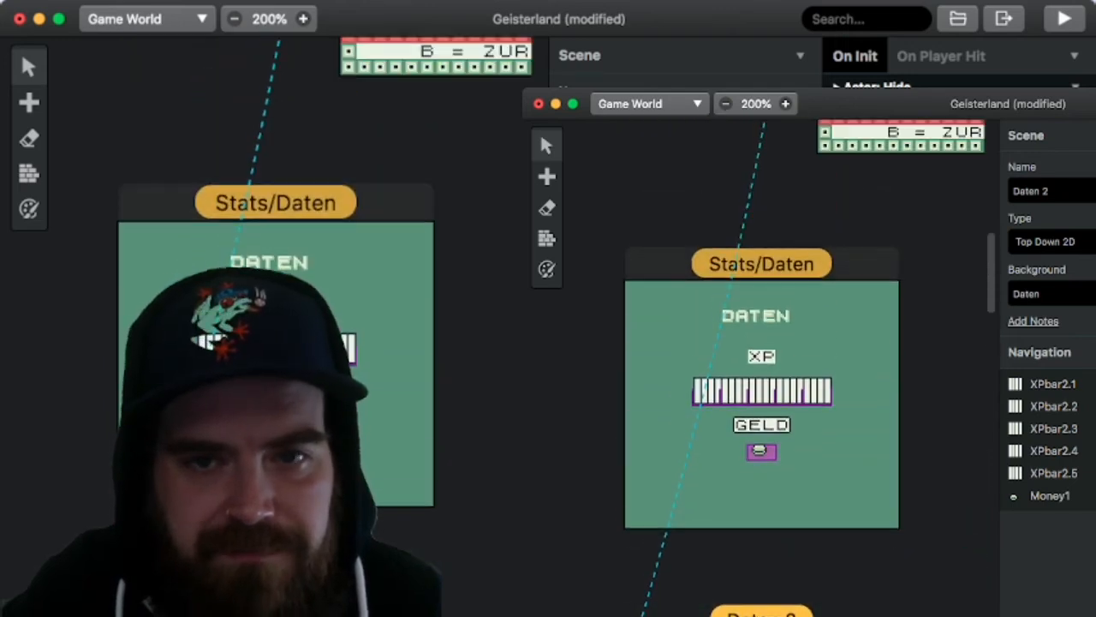
scroll(762, 386, "up", 7)
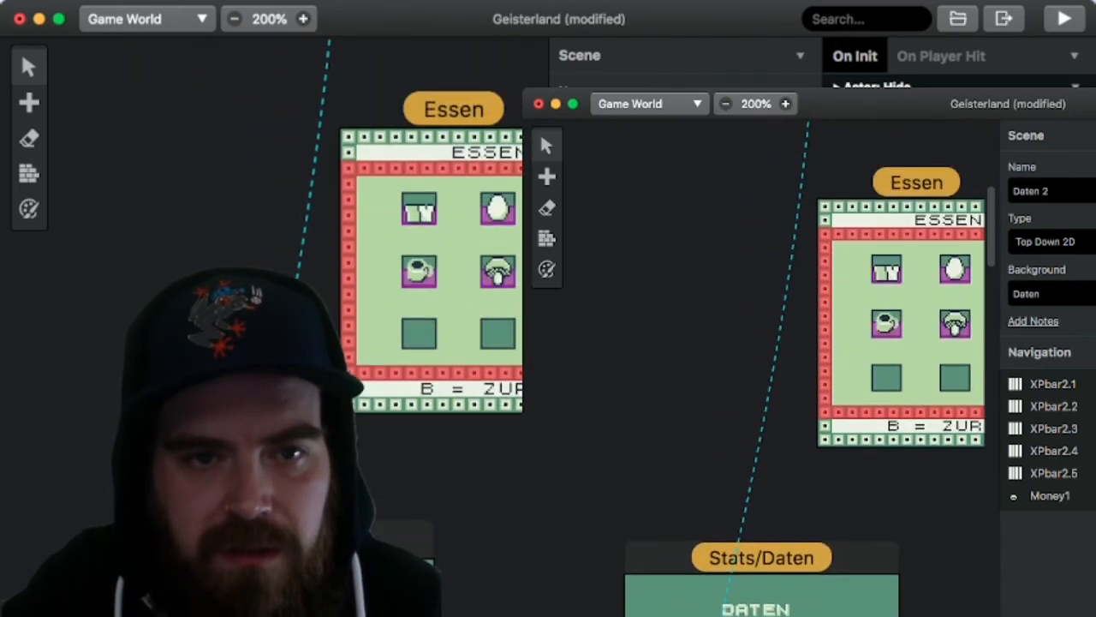
scroll(762, 386, "down", 5)
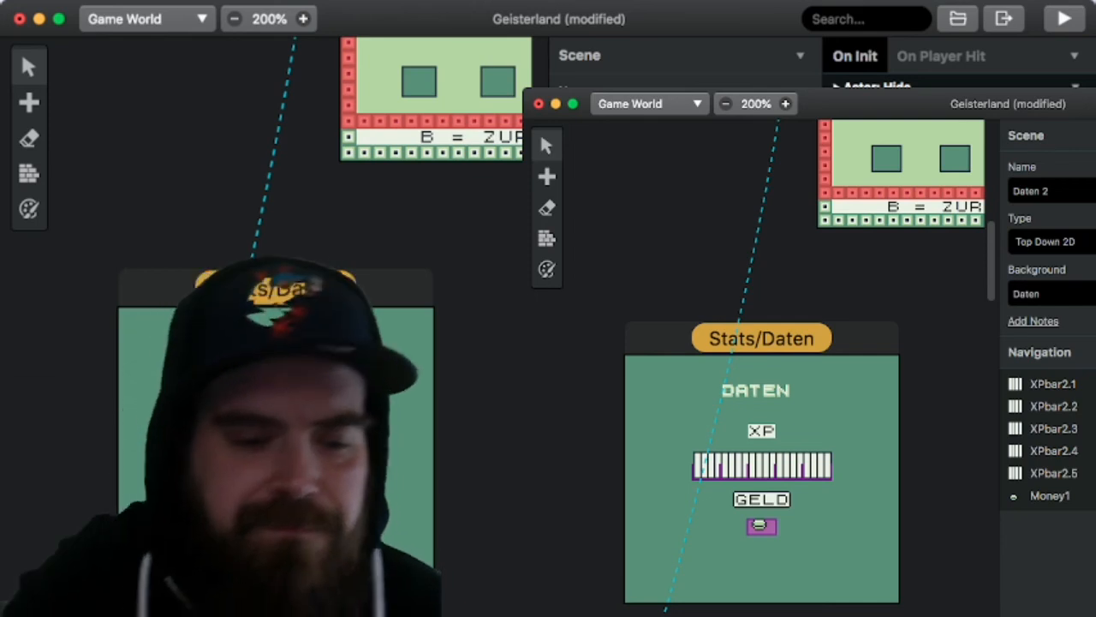
key("super+s")
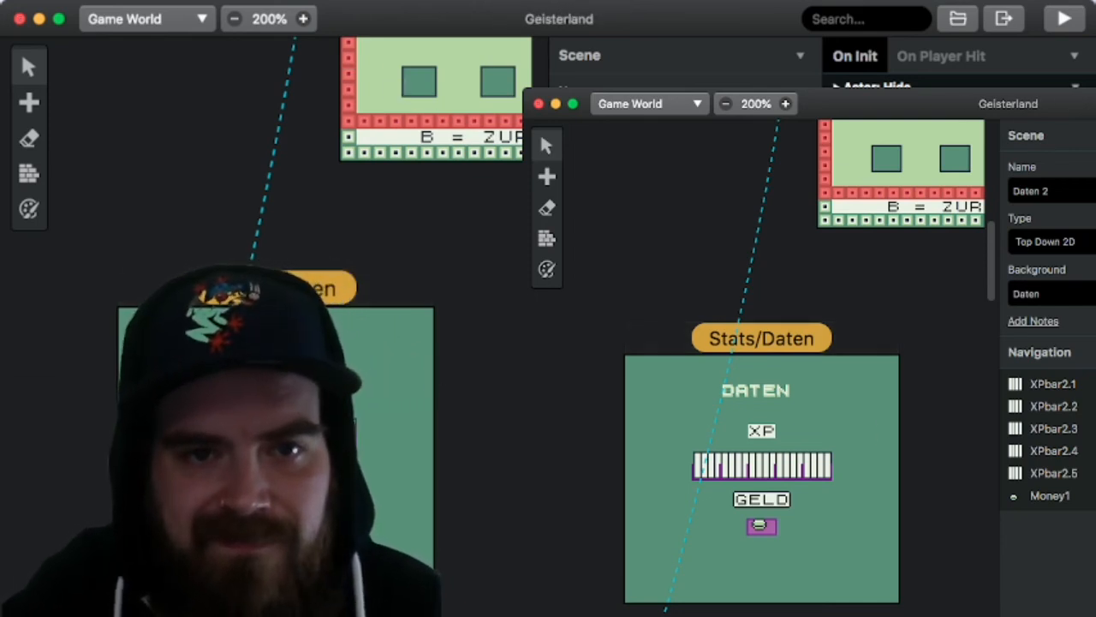
Step: Narrow the properties area to give the game world around the Daten 2 scene more room
left_click_drag(549, 68, 663, 68)
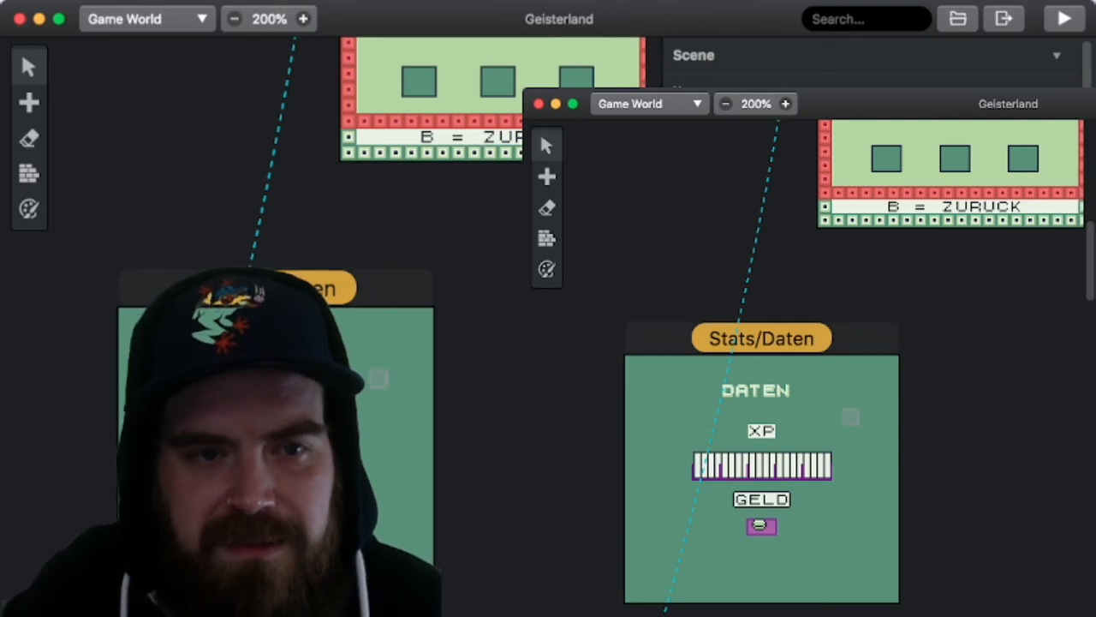
scroll(343, 325, "down", 5)
scroll(343, 325, "down", 3)
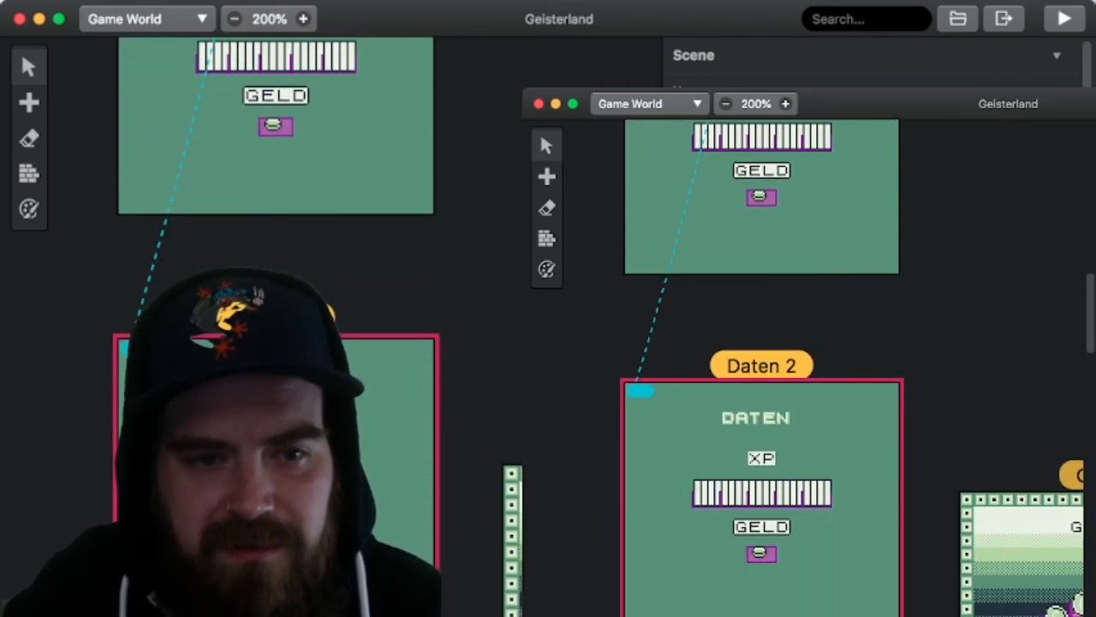
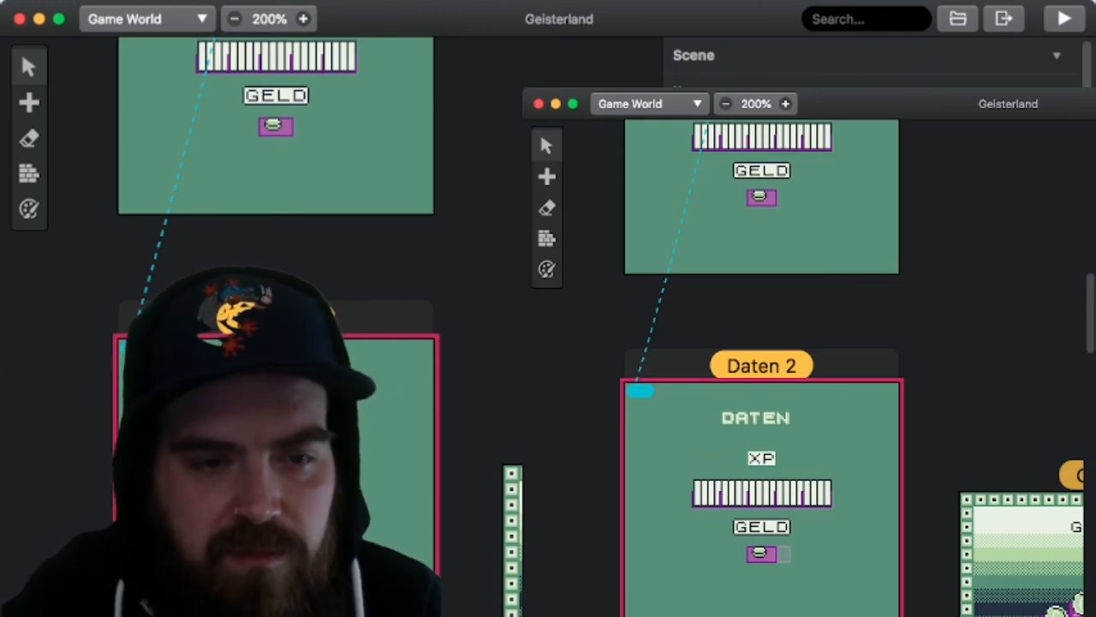
Step: Copy the coin actor under GELD in the Daten 2 scene and paste a duplicate directly to its right
scroll(784, 554, "down", 2)
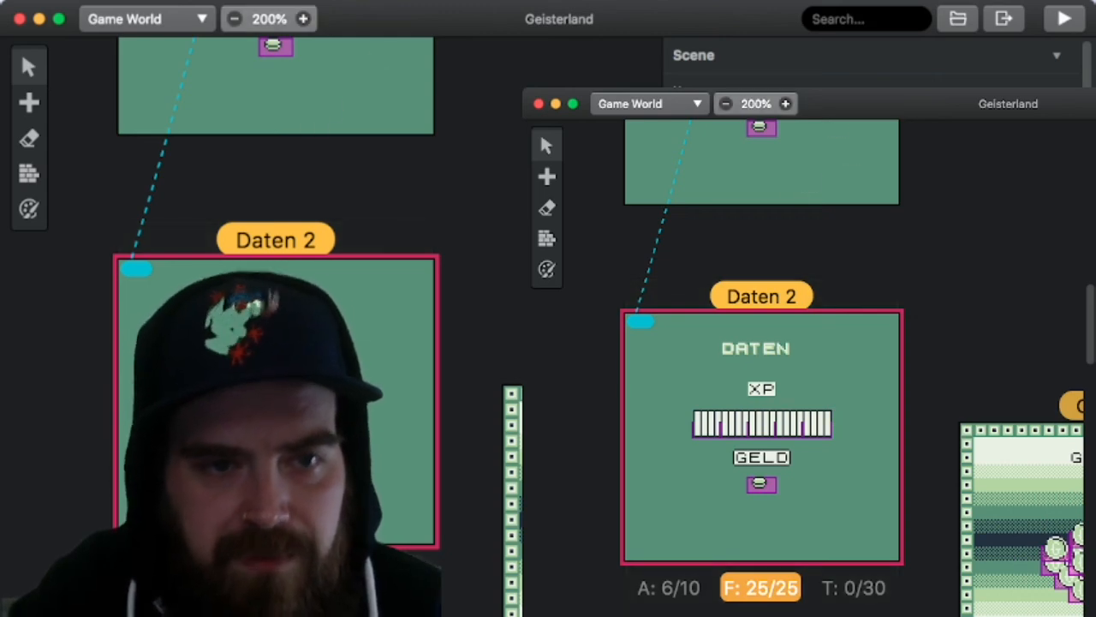
key("super+plus")
scroll(331, 326, "down", 2)
scroll(332, 326, "left", 2)
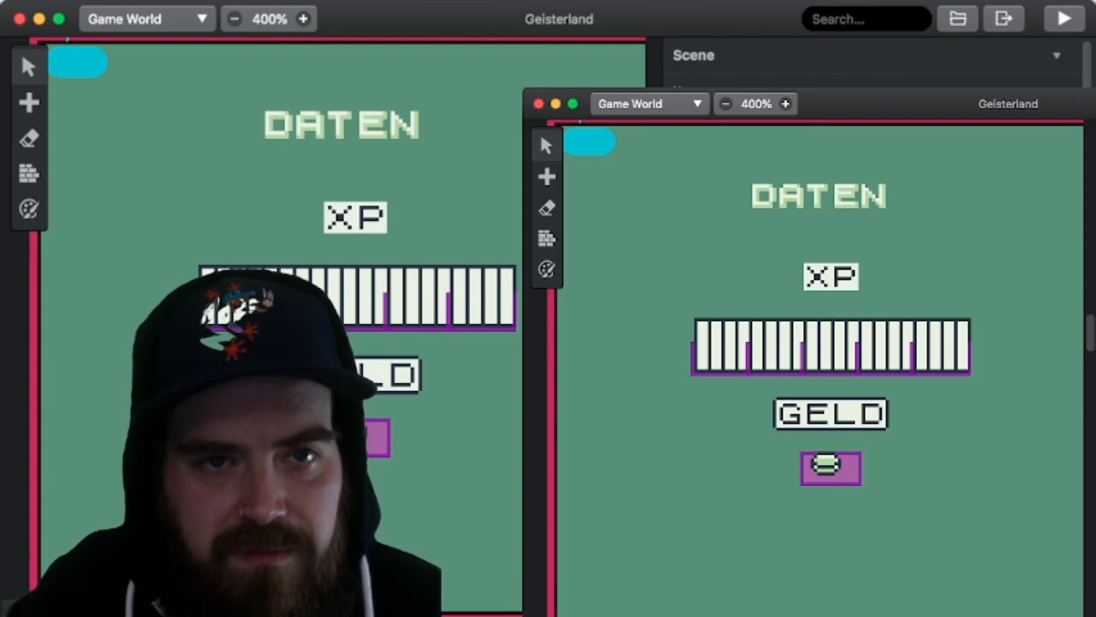
scroll(497, 230, "up", 2)
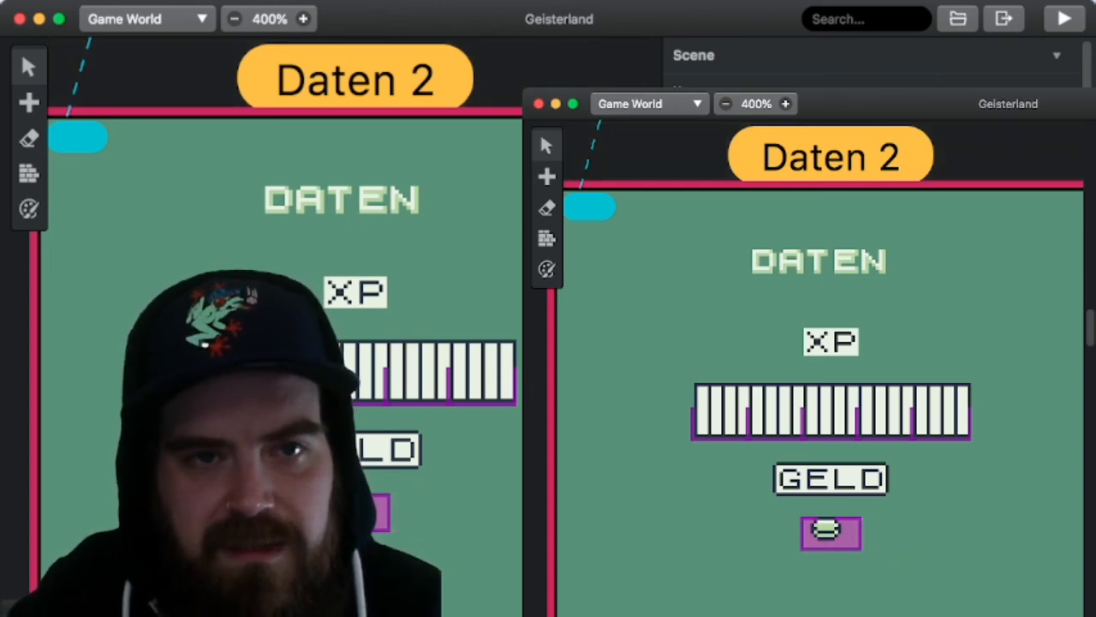
left_click(1057, 56)
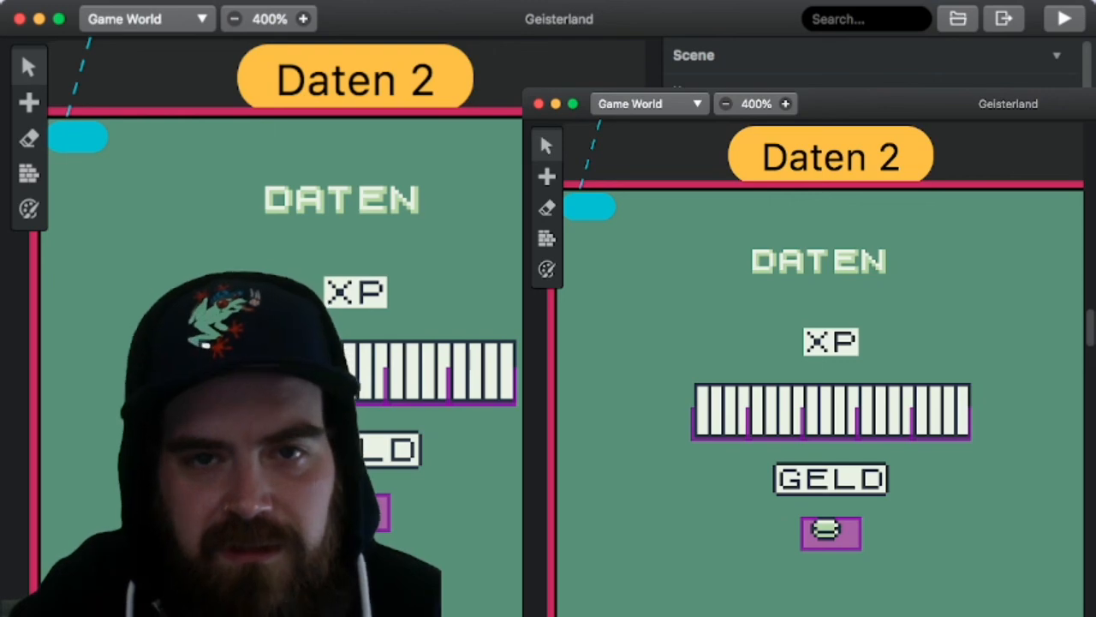
left_click(831, 533)
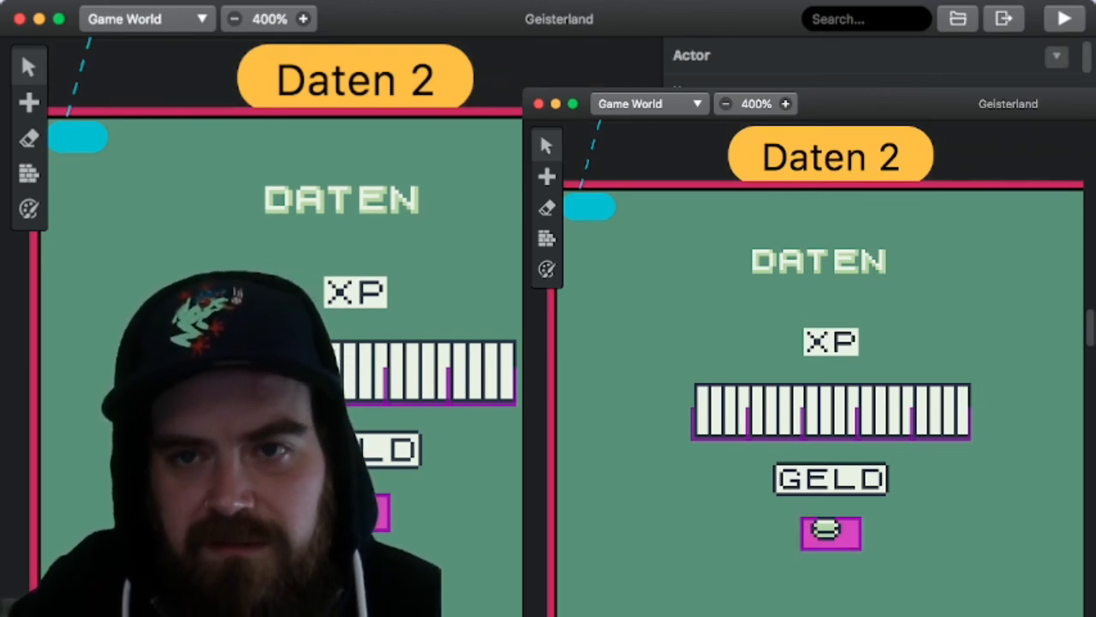
key("a")
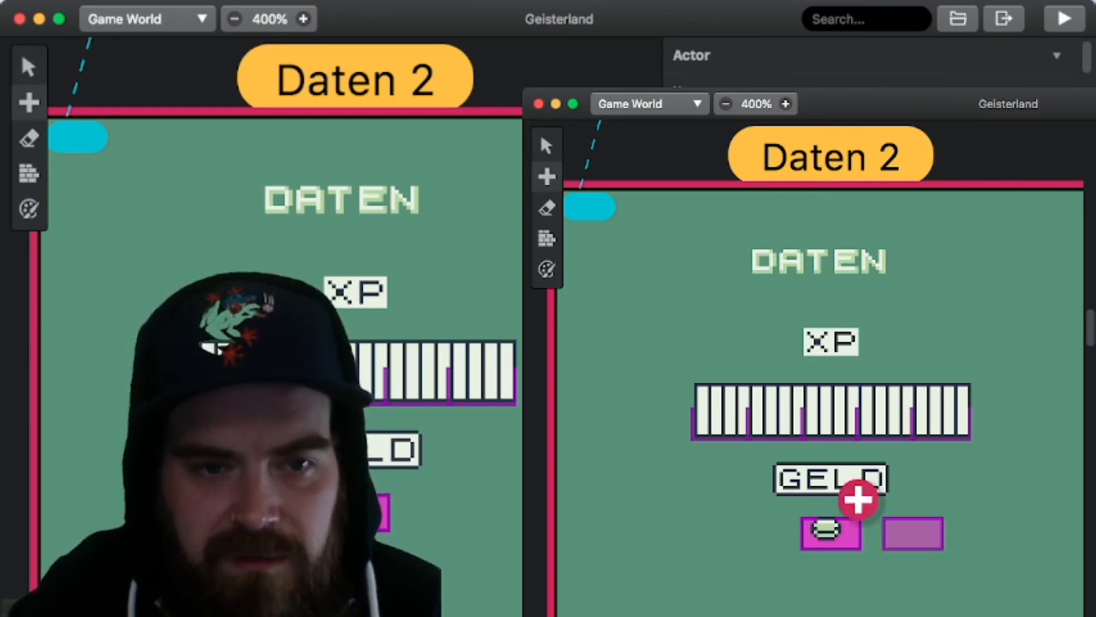
left_click(831, 499)
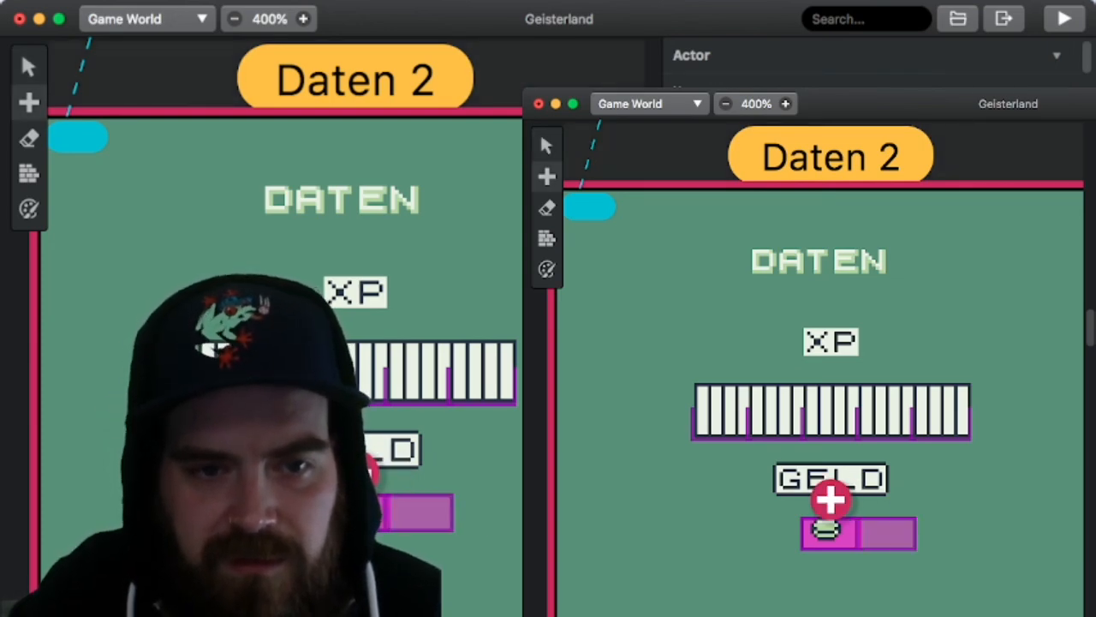
left_click(402, 512)
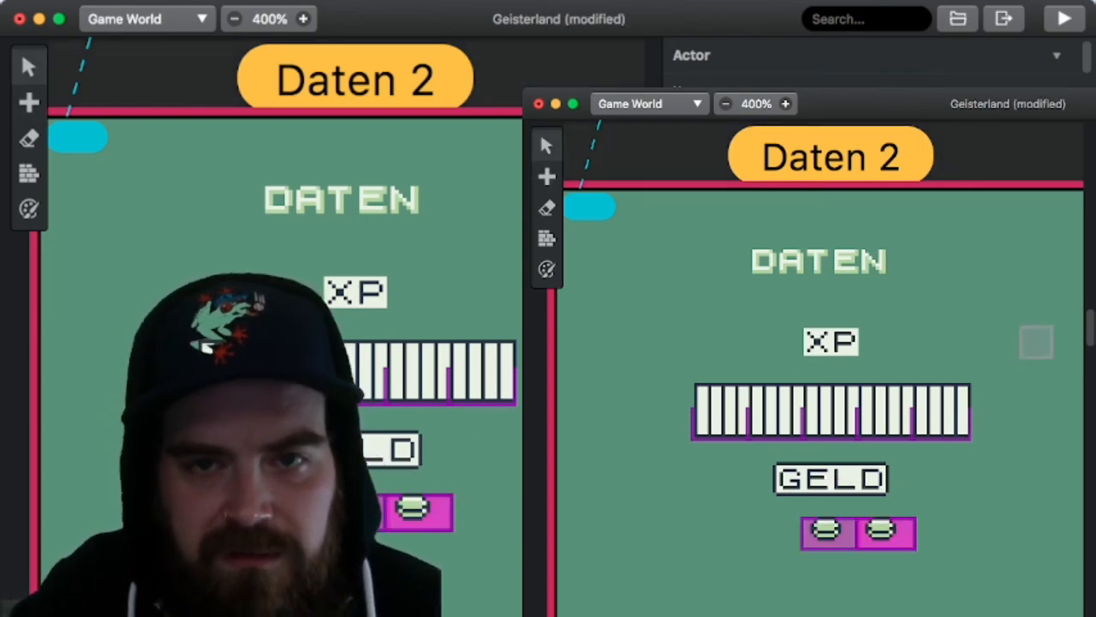
Step: Paste another copy of the coin actor directly to the left of the original in the Daten 2 scene
left_click(1057, 57)
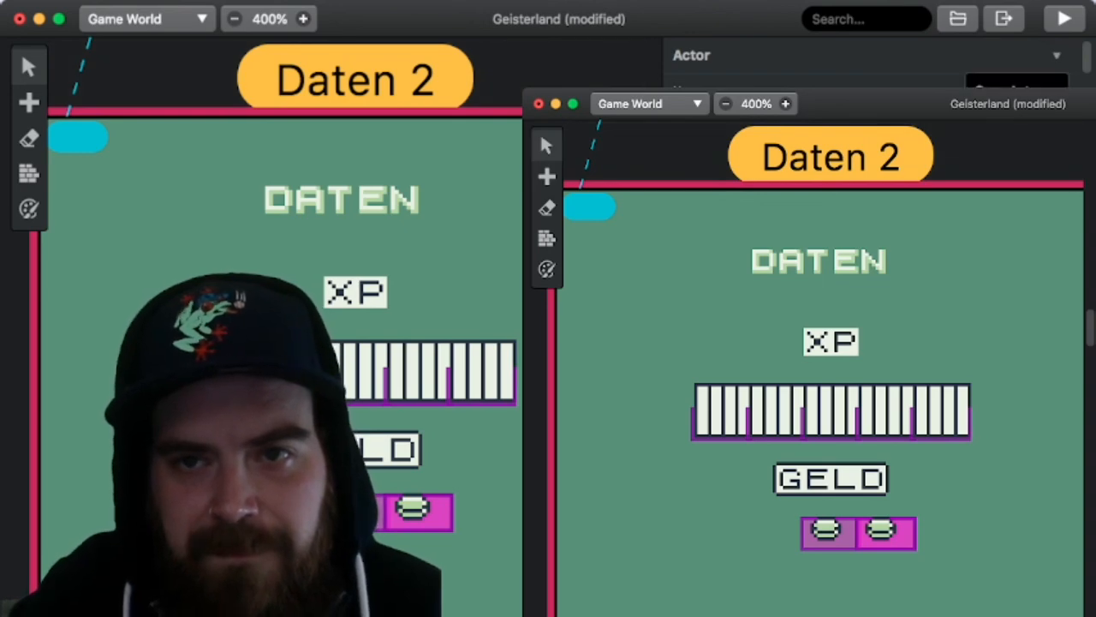
left_click(1018, 113)
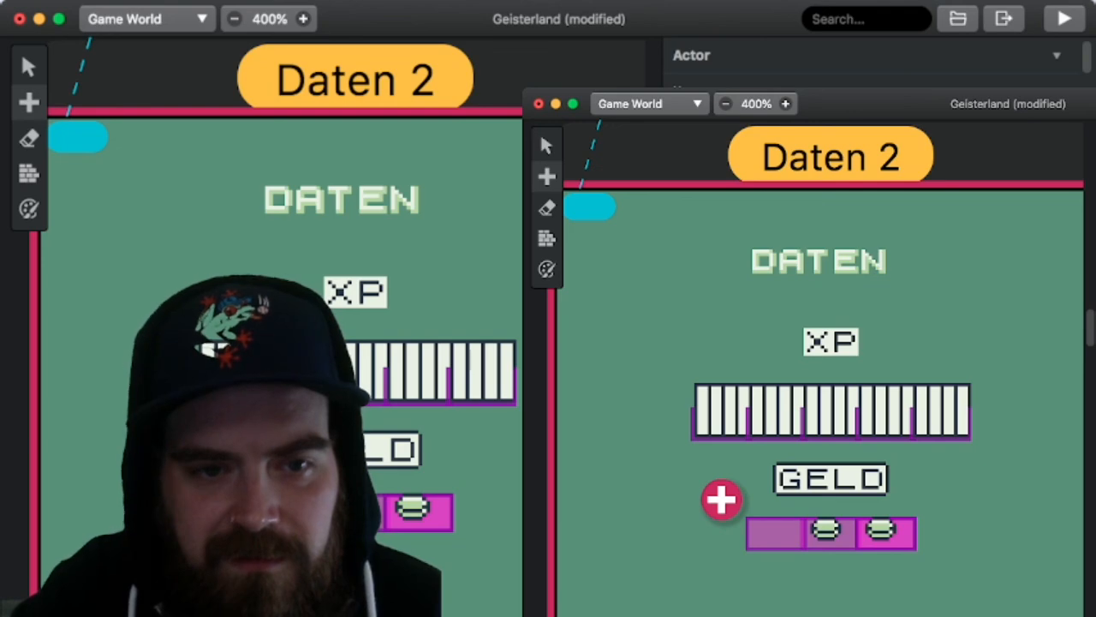
left_click(721, 499)
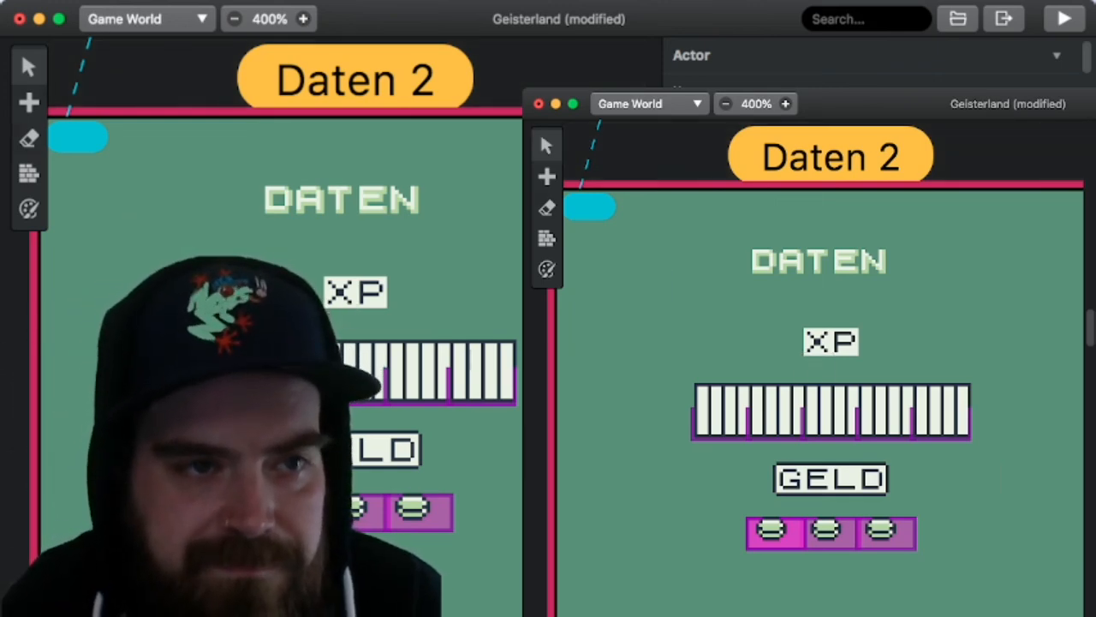
Step: Erase the two extra coin actors on either side of the original in Daten 2 and save the project
left_click(28, 138)
left_click(275, 512)
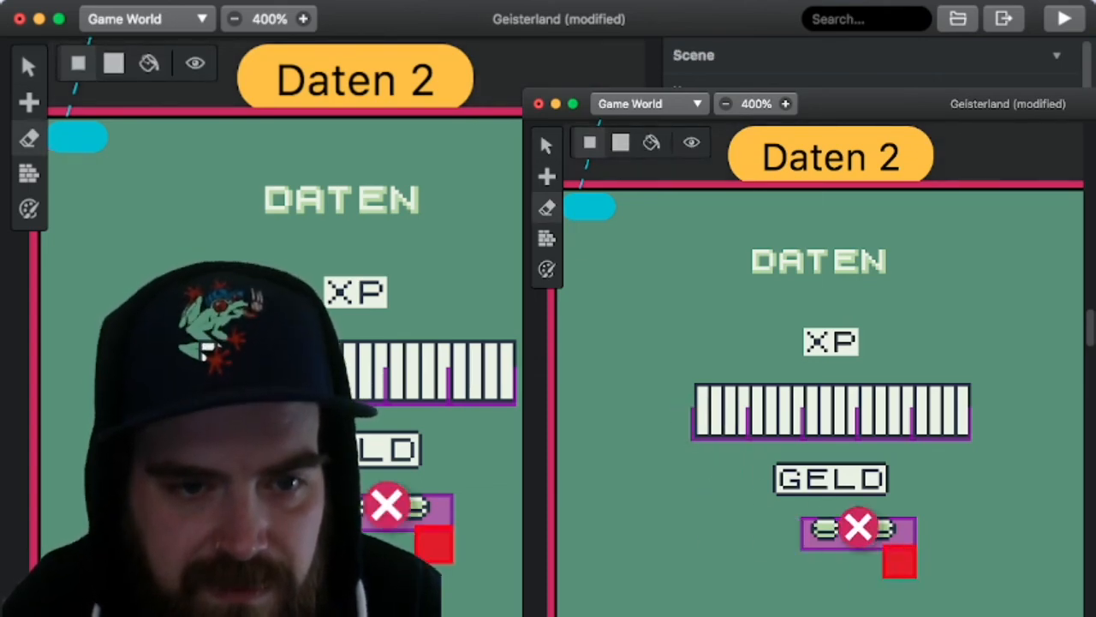
left_click(435, 512)
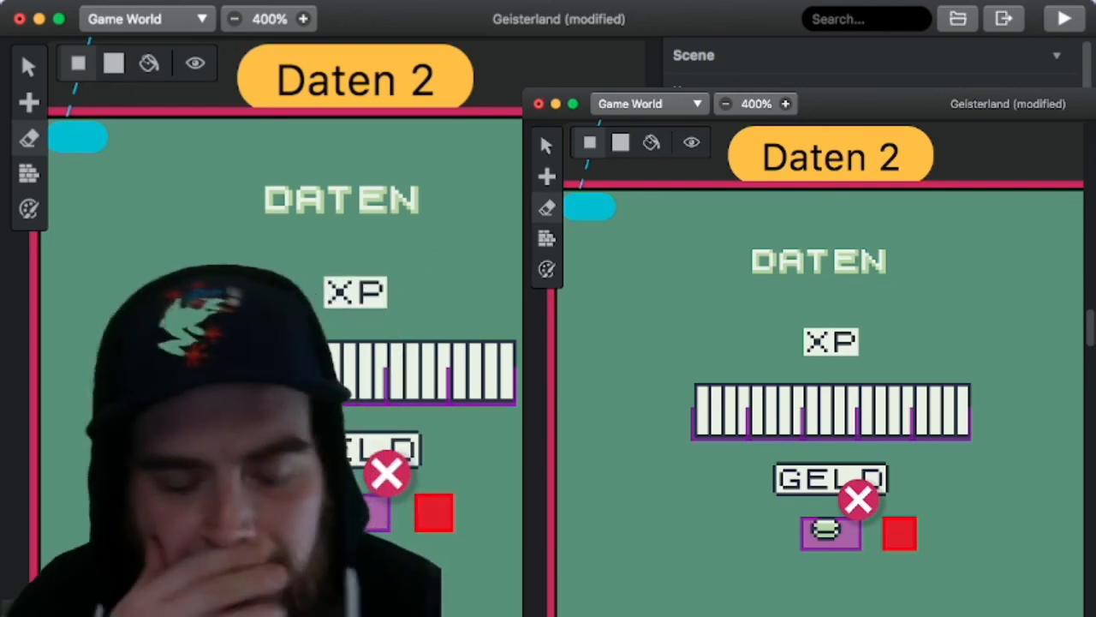
key("super+s")
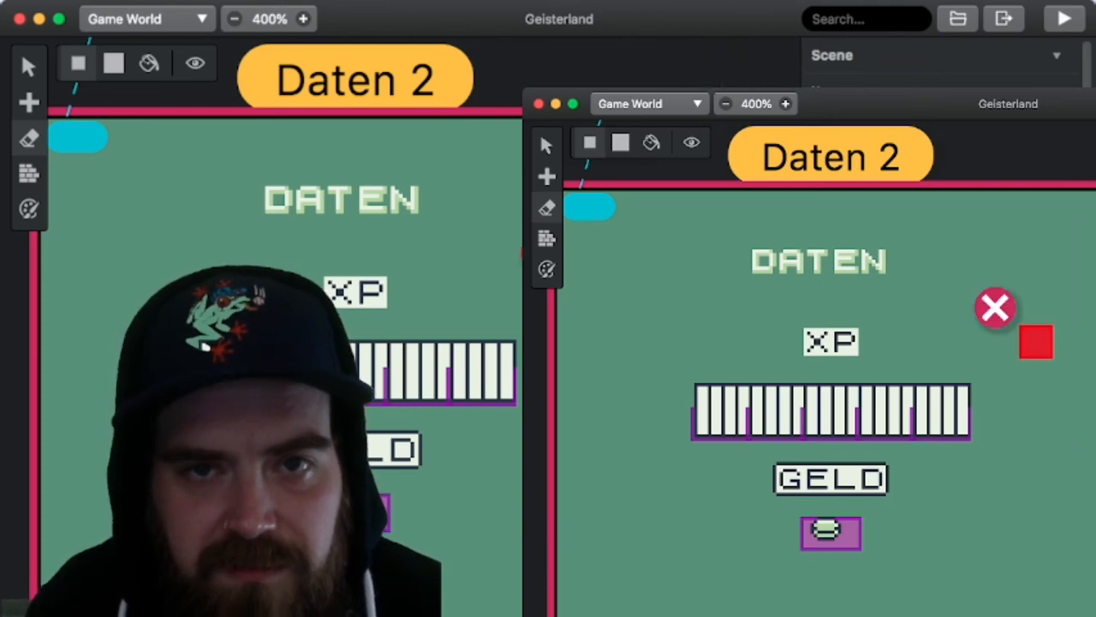
Step: Review the Stats/Daten, Essen and Pause Menu scenes and their placement relative to Daten 2 in the game world
scroll(1037, 418, "up", 3)
scroll(1037, 419, "up", 10)
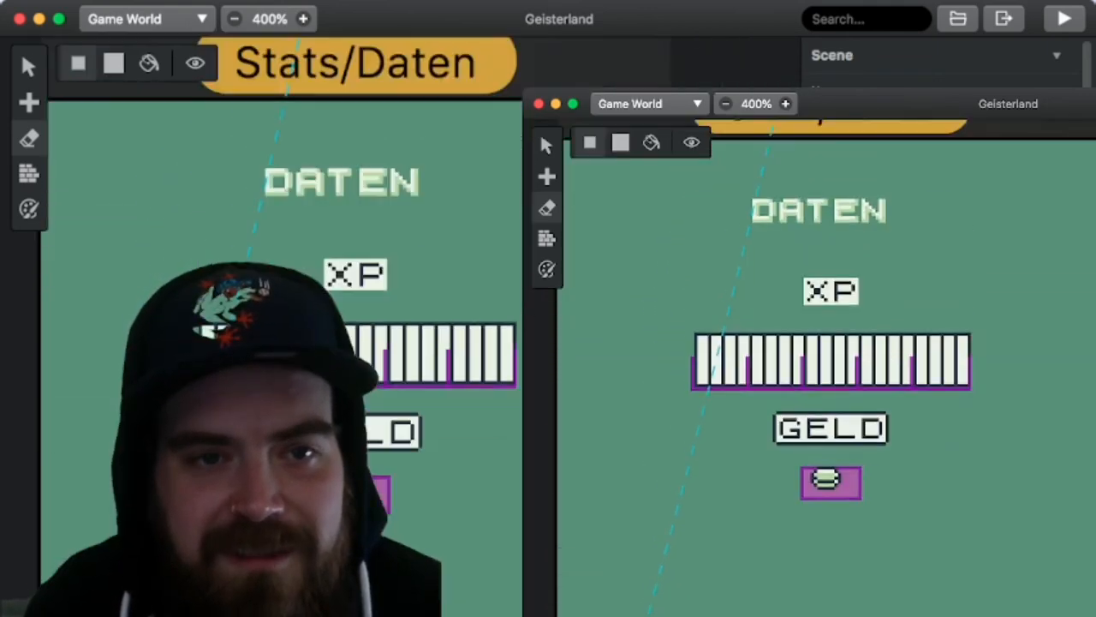
scroll(1037, 419, "up", 8)
scroll(1036, 419, "right", 5)
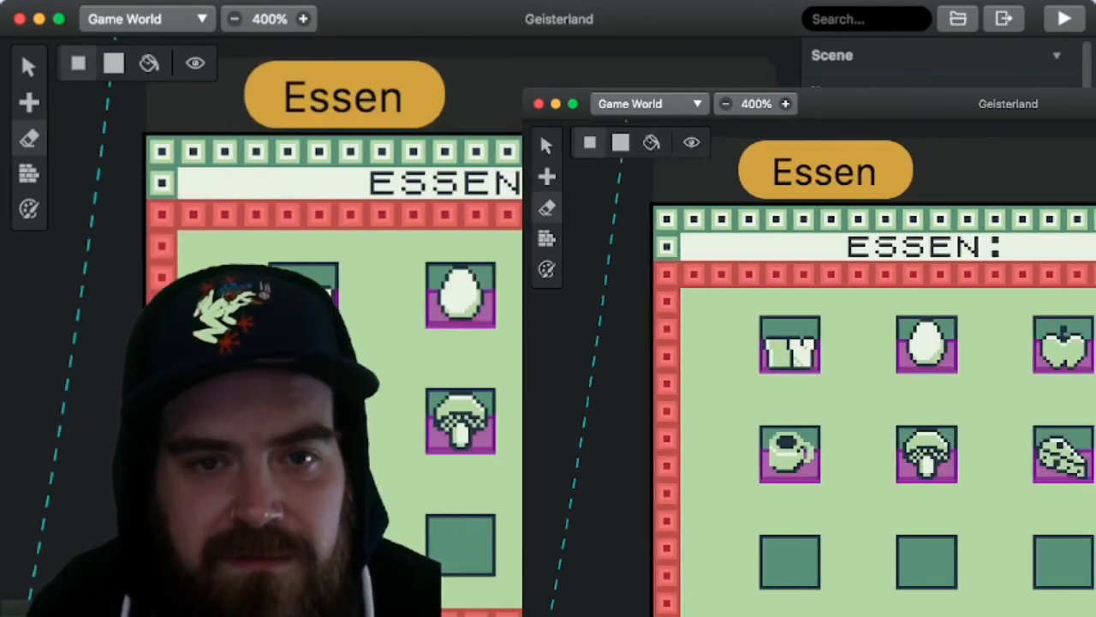
scroll(817, 228, "up", 10)
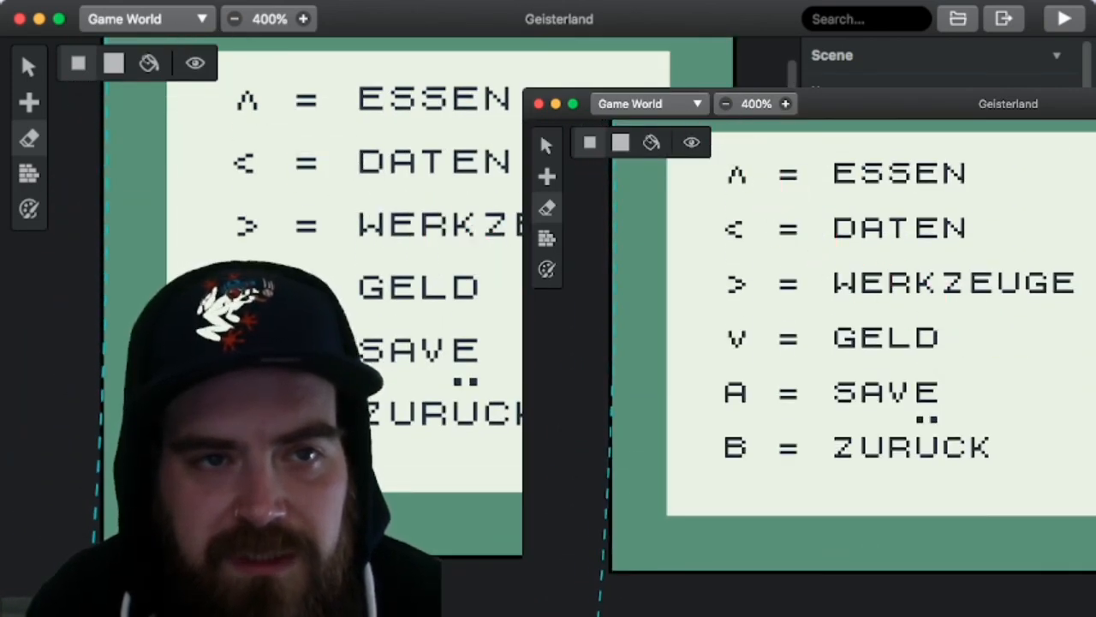
left_click(234, 18)
left_click(234, 18)
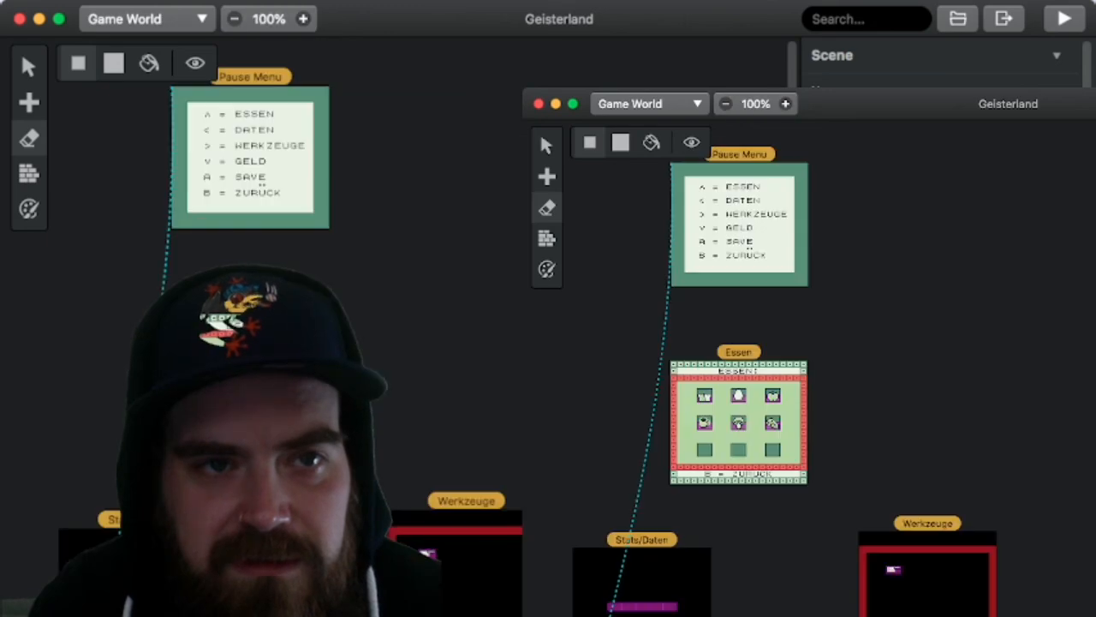
scroll(548, 326, "down", 5)
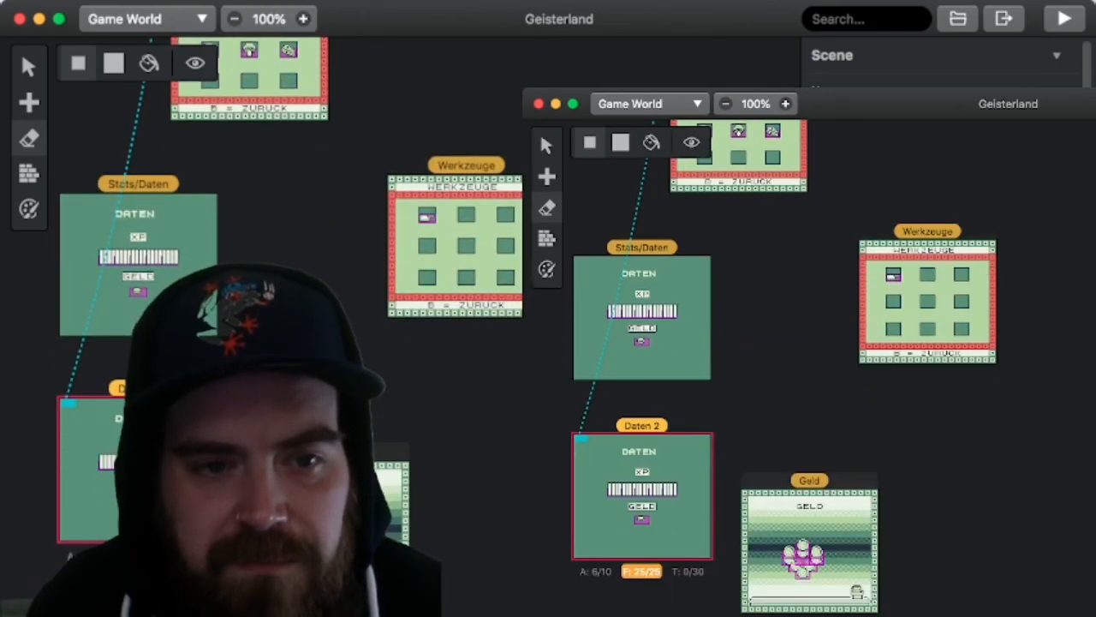
Step: Look over the game world scenes from the dressers and Home TV down to Schlafzimmer, Garten, West of Home and Shops@theCreek
scroll(548, 326, "right", 10)
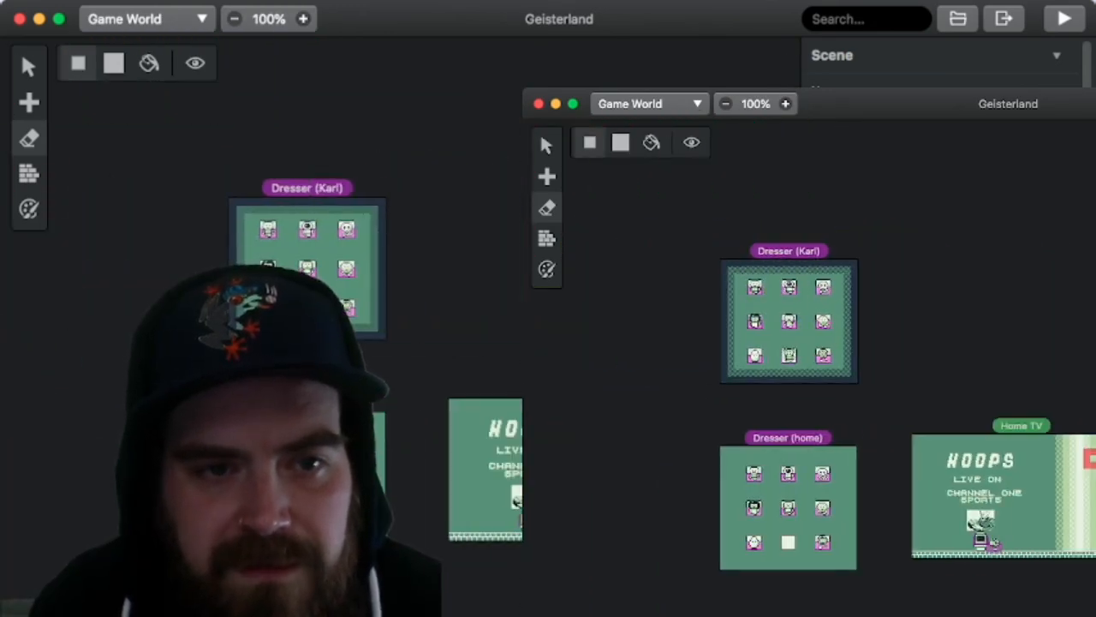
scroll(548, 326, "right", 4)
scroll(548, 326, "down", 3)
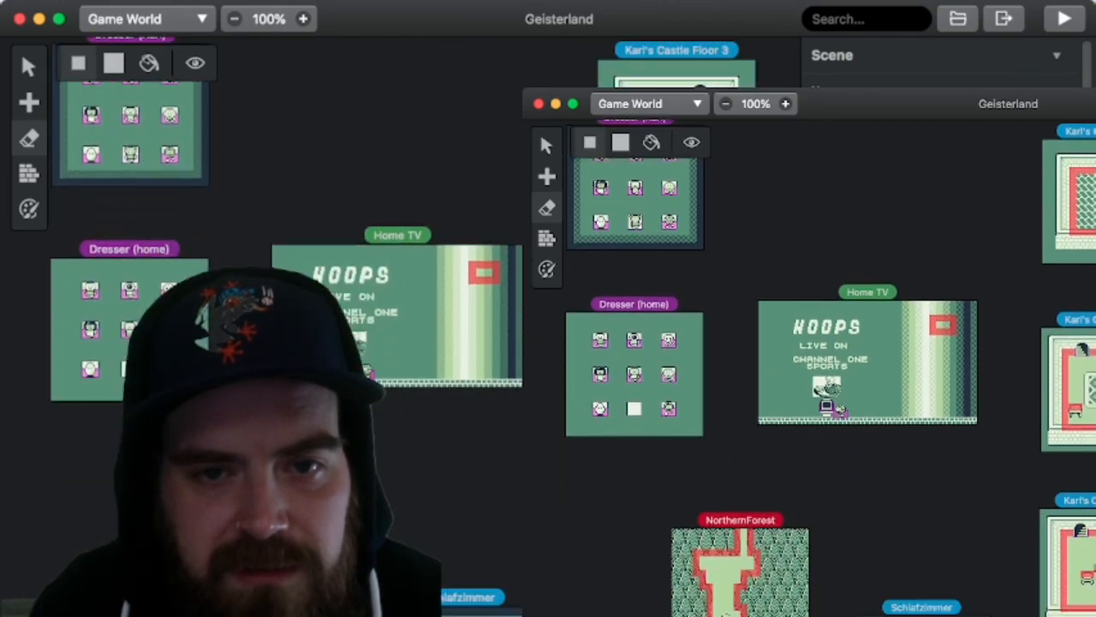
scroll(548, 325, "down", 8)
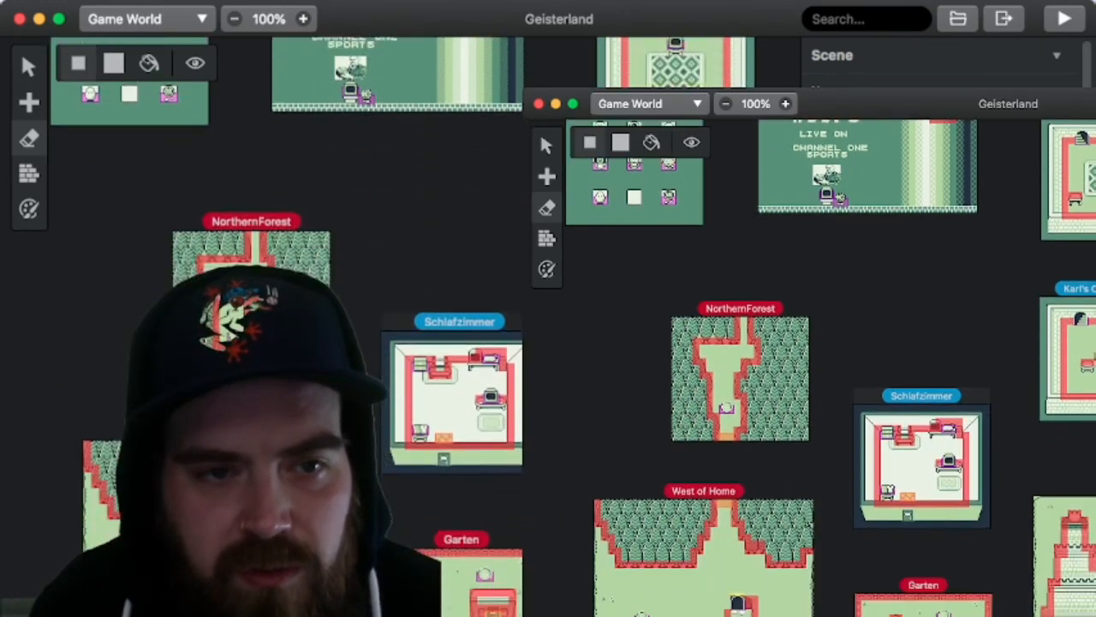
scroll(548, 325, "down", 3)
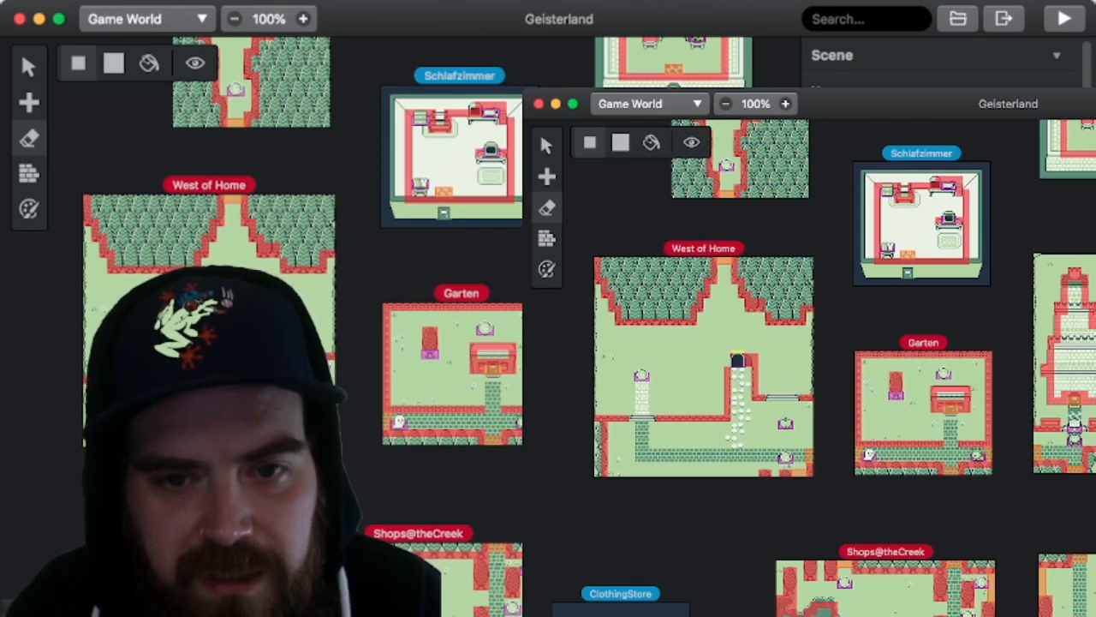
scroll(548, 326, "down", 5)
scroll(548, 325, "right", 5)
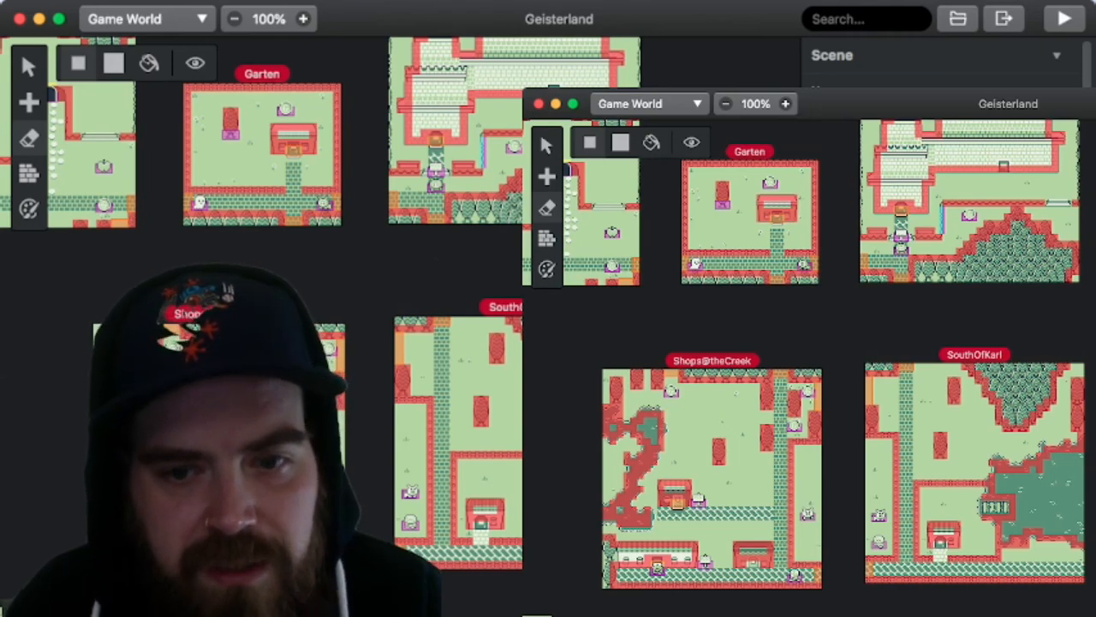
scroll(548, 326, "left", 4)
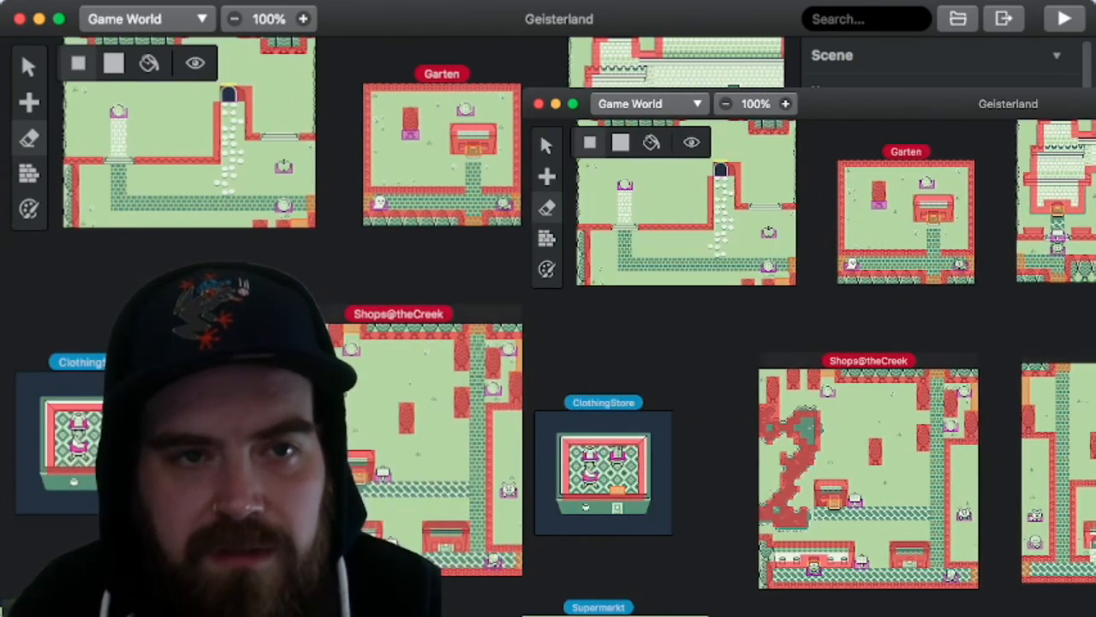
scroll(549, 326, "up", 6)
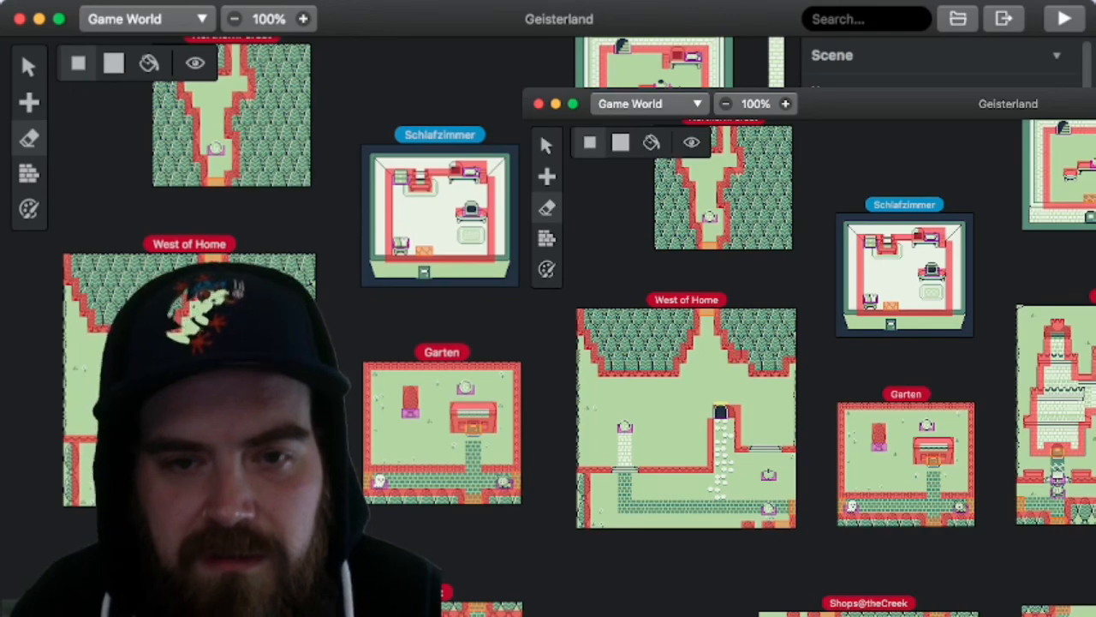